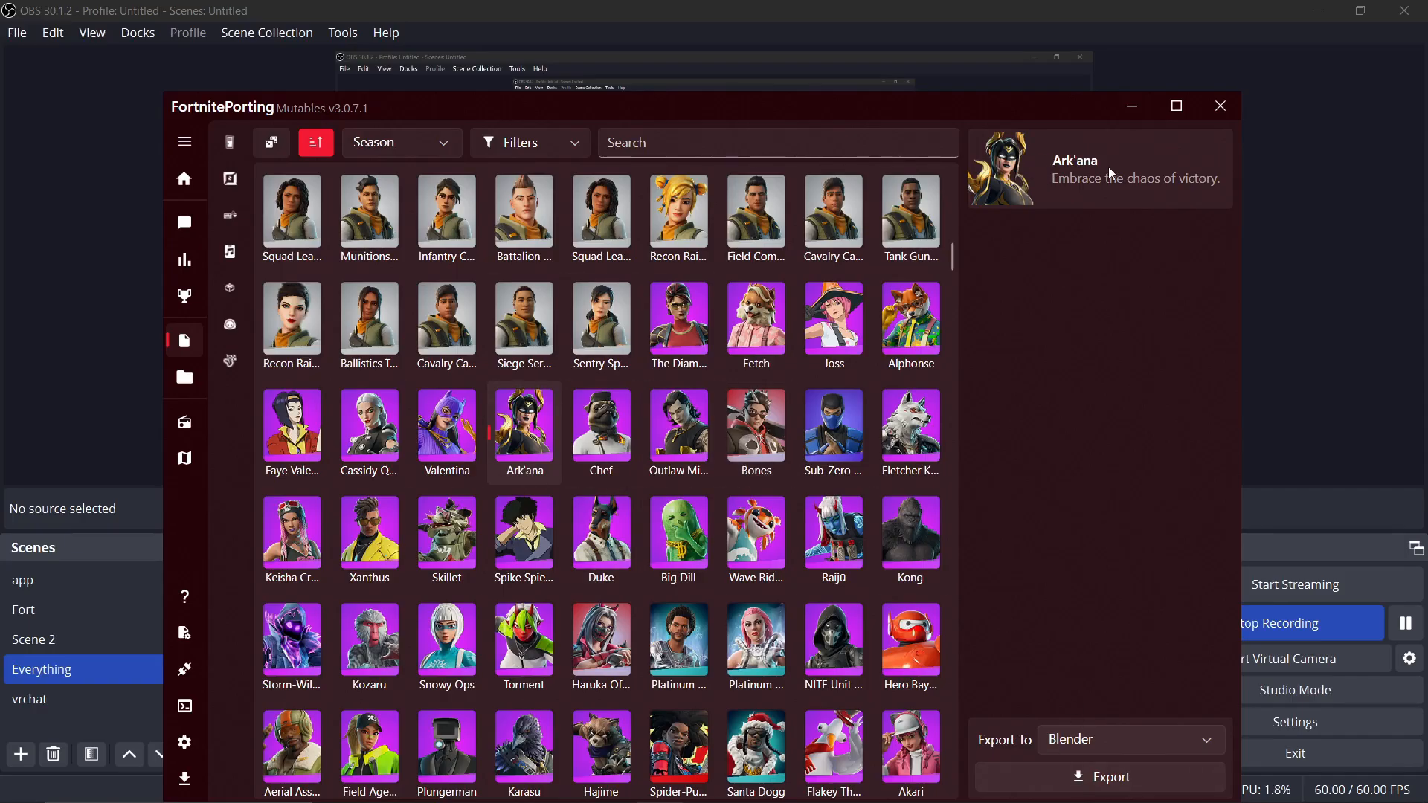
Export the Ark'ana outfit from FortnitePorting to Blender and switch to the Blender window.
click(999, 777)
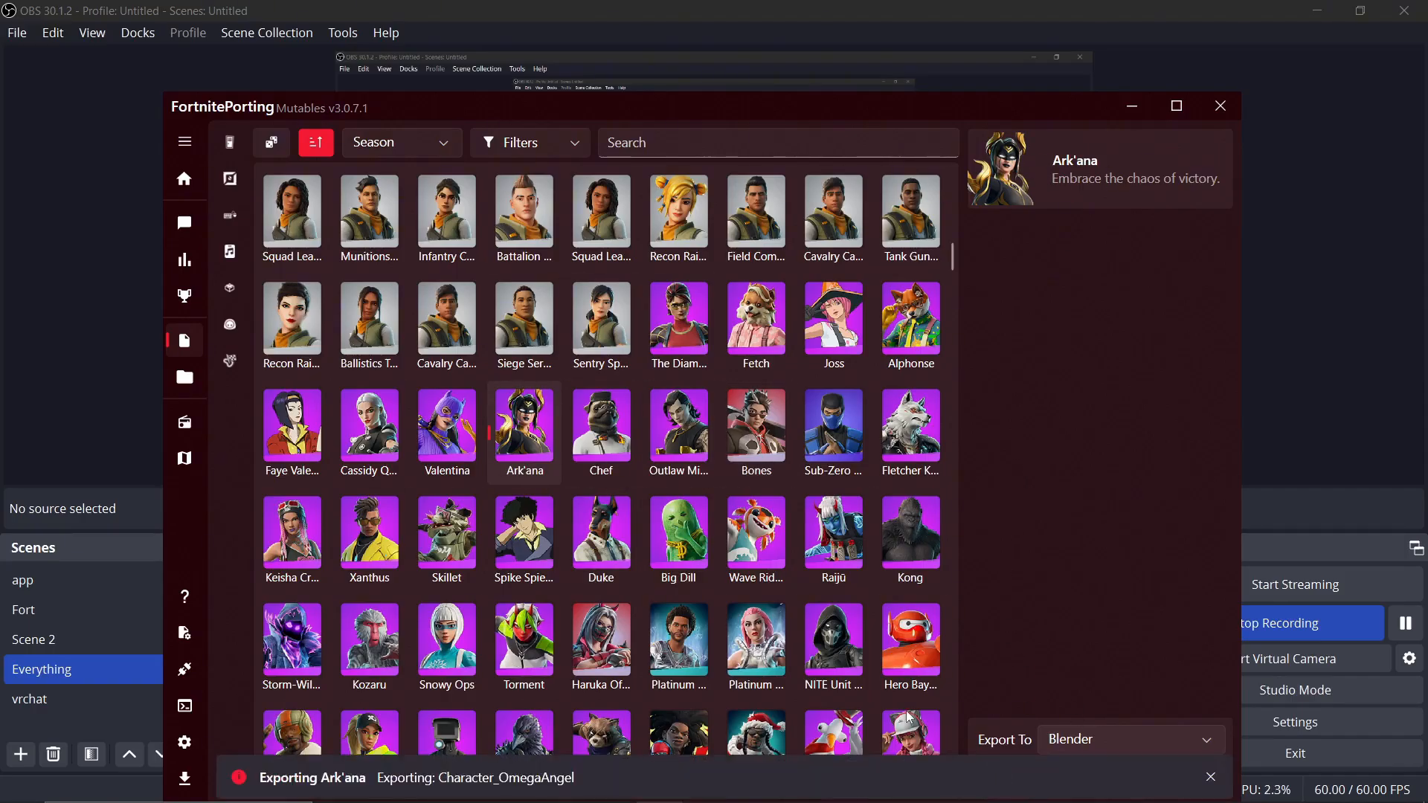
click(704, 785)
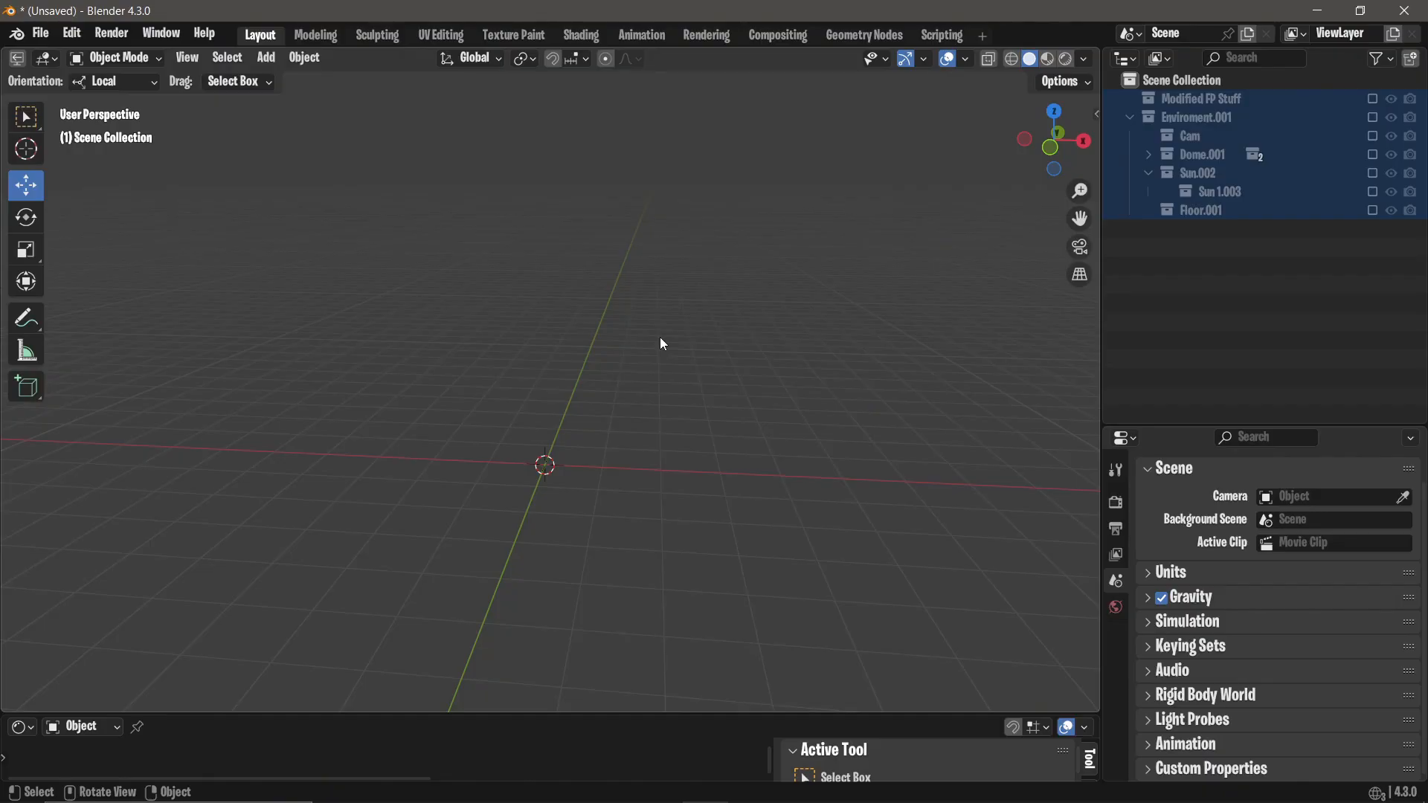
scroll(658, 341, up, 8)
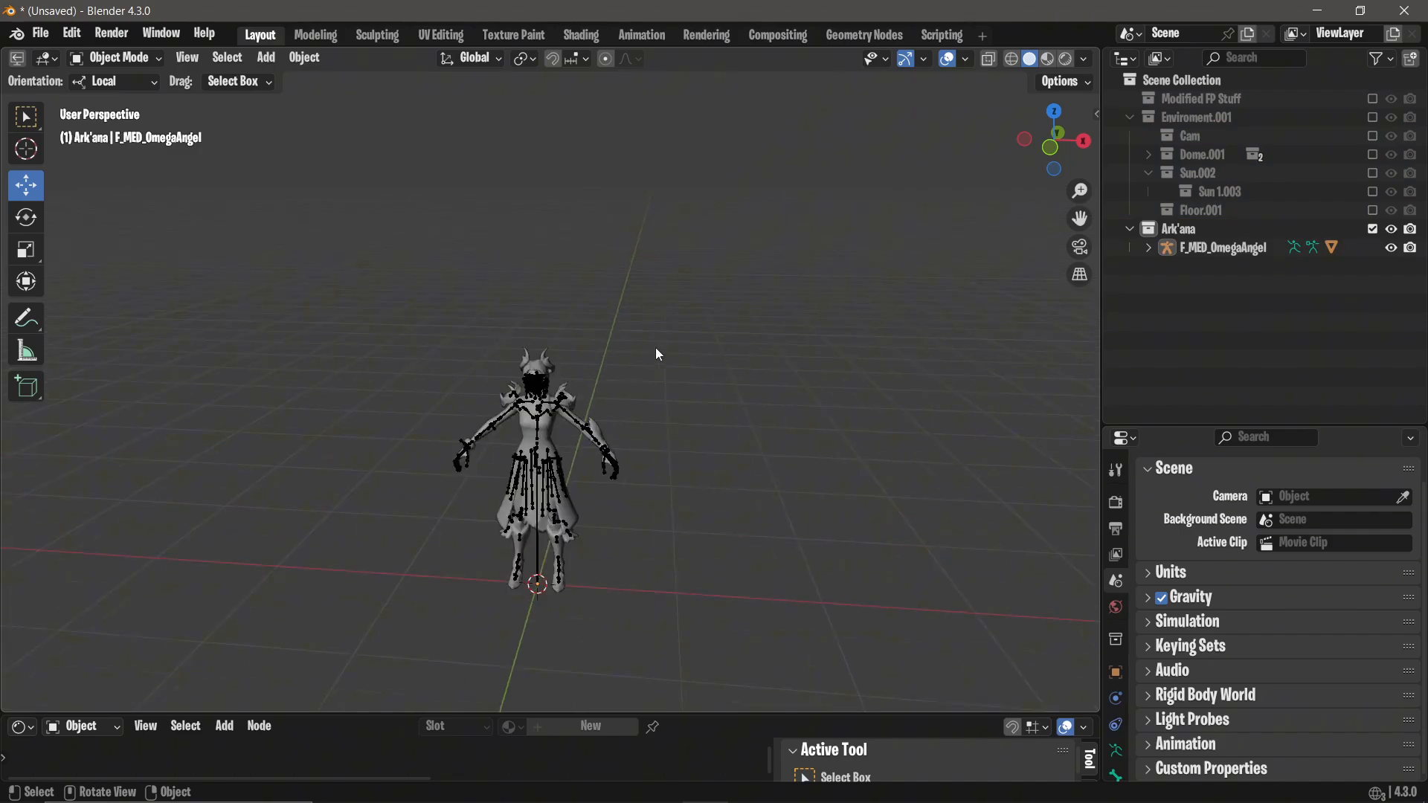
Select the imported Ark'ana body mesh and show its material slots and surface settings.
mouse_move(654, 343)
shift+middle_down()
mouse_move(689, 265)
mouse_move(645, 345)
shift+middle_up()
scroll(689, 266, up, 2)
scroll(645, 345, up, 4)
scroll(644, 346, down, 3)
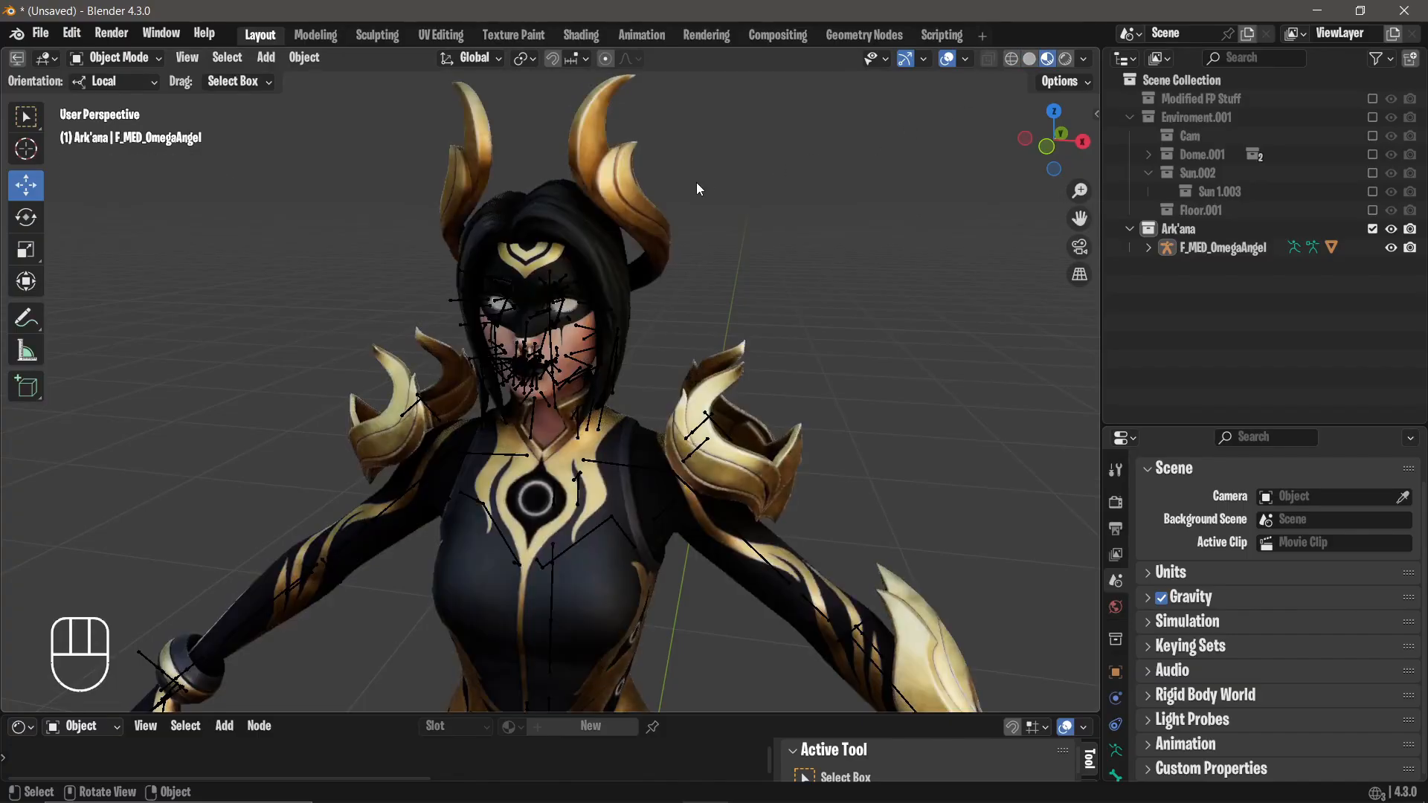
click(558, 249)
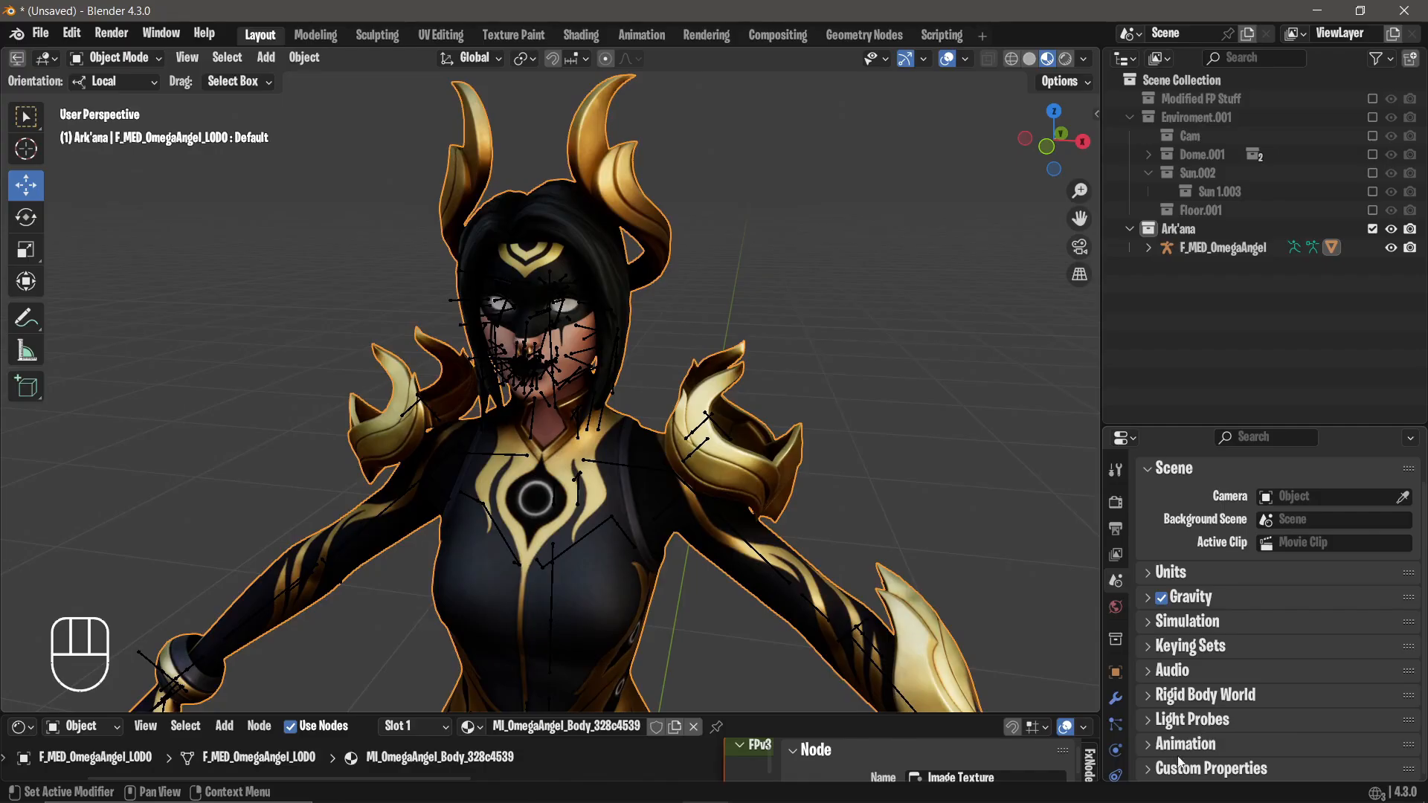
click(1115, 759)
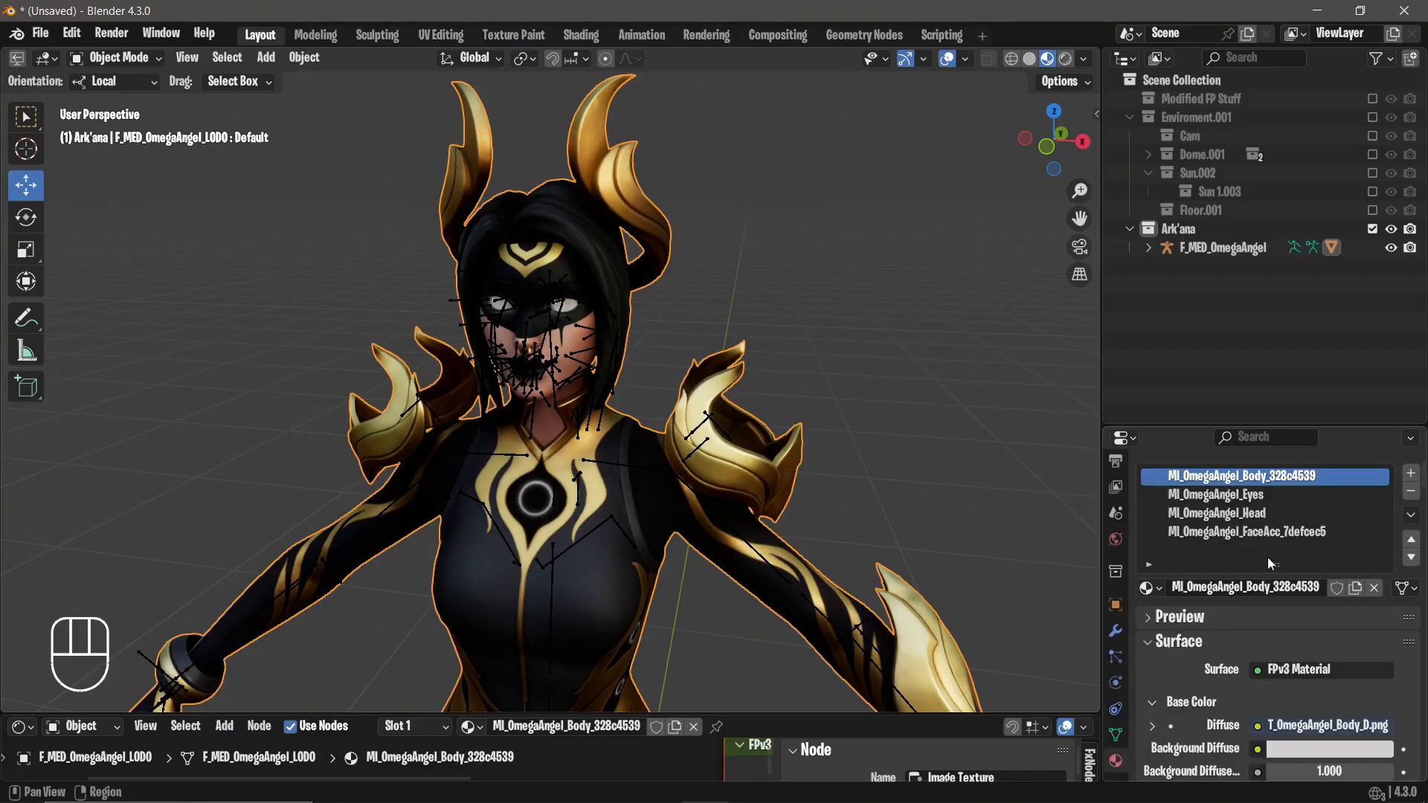
scroll(1249, 549, down, 3)
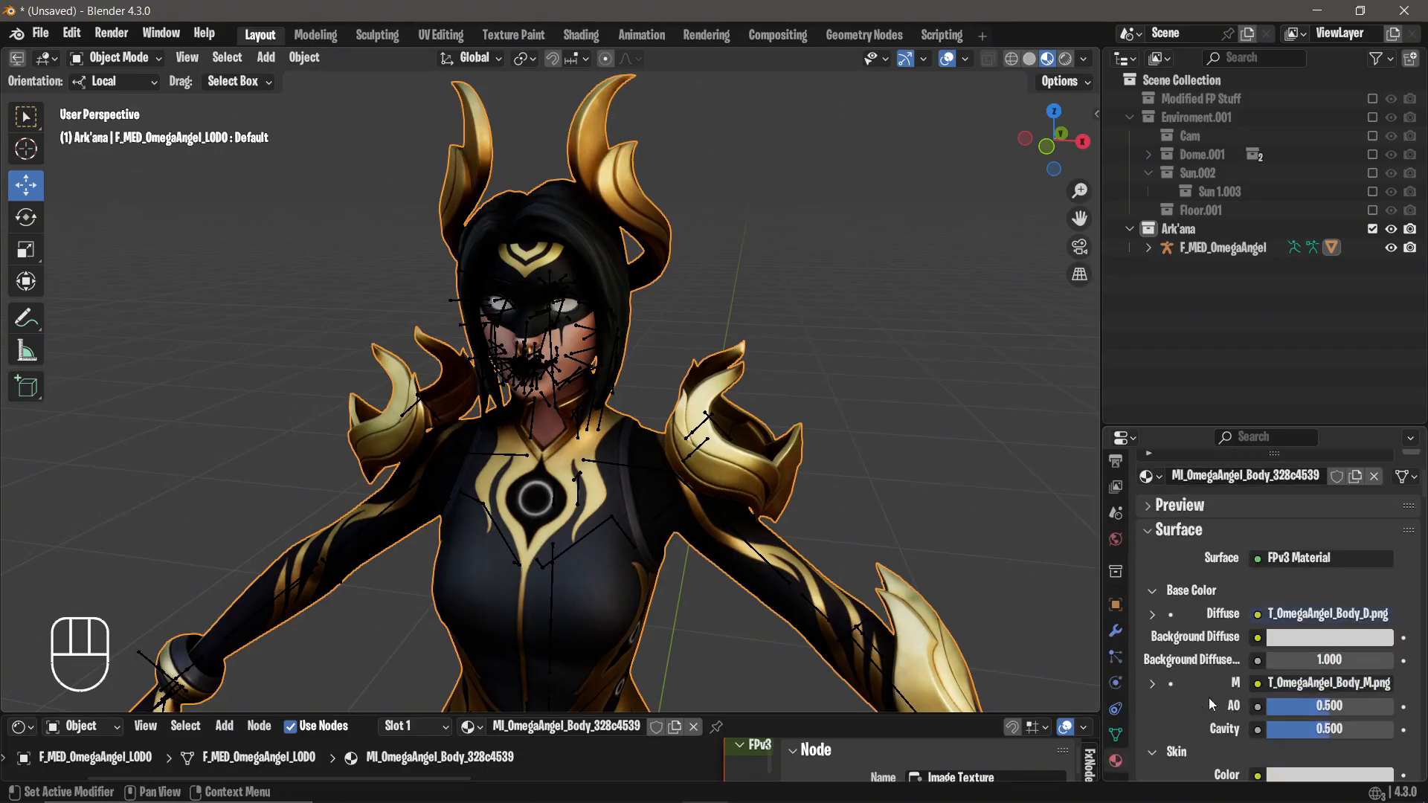
Show the mesh's object data properties and expand its UV Maps section.
click(1116, 735)
scroll(1163, 710, down, 3)
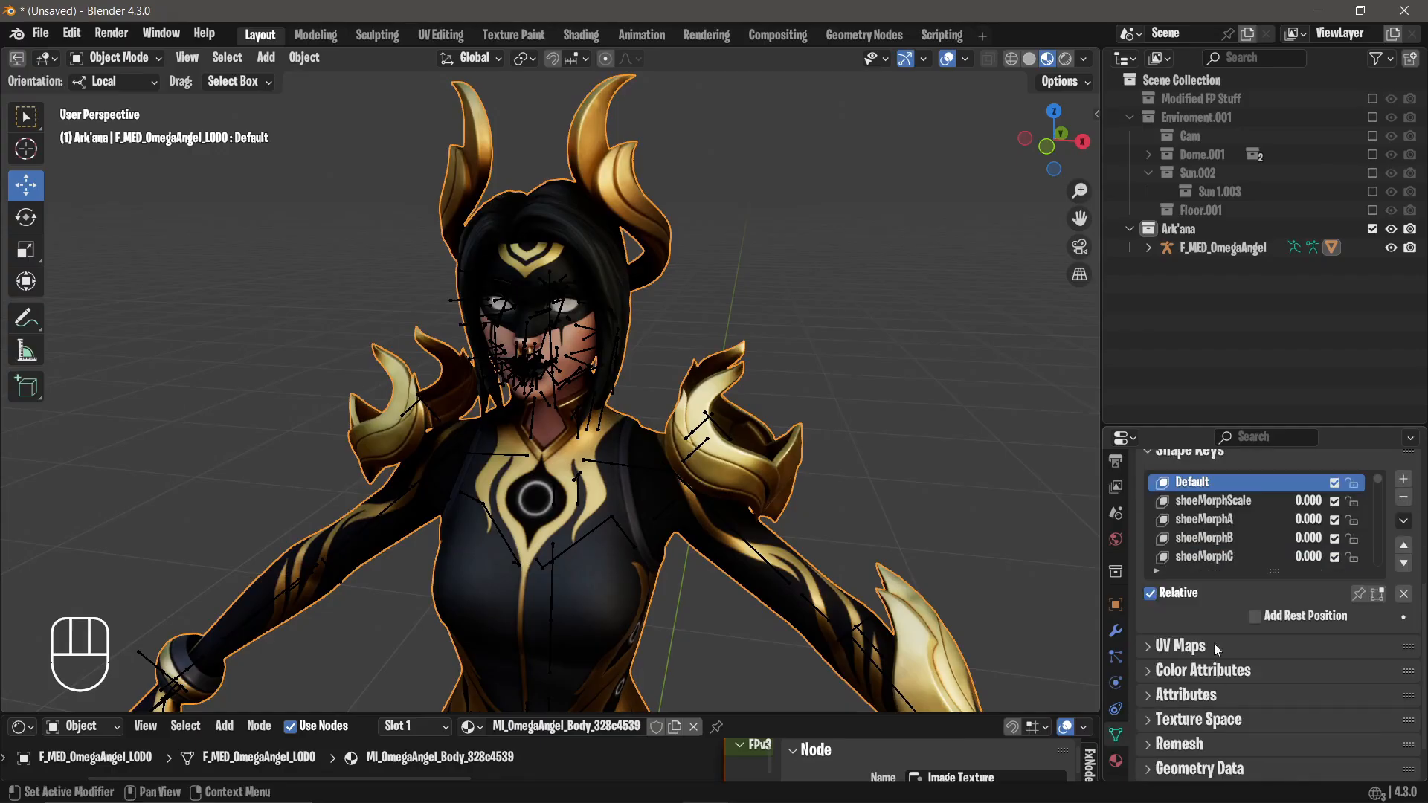
click(1163, 648)
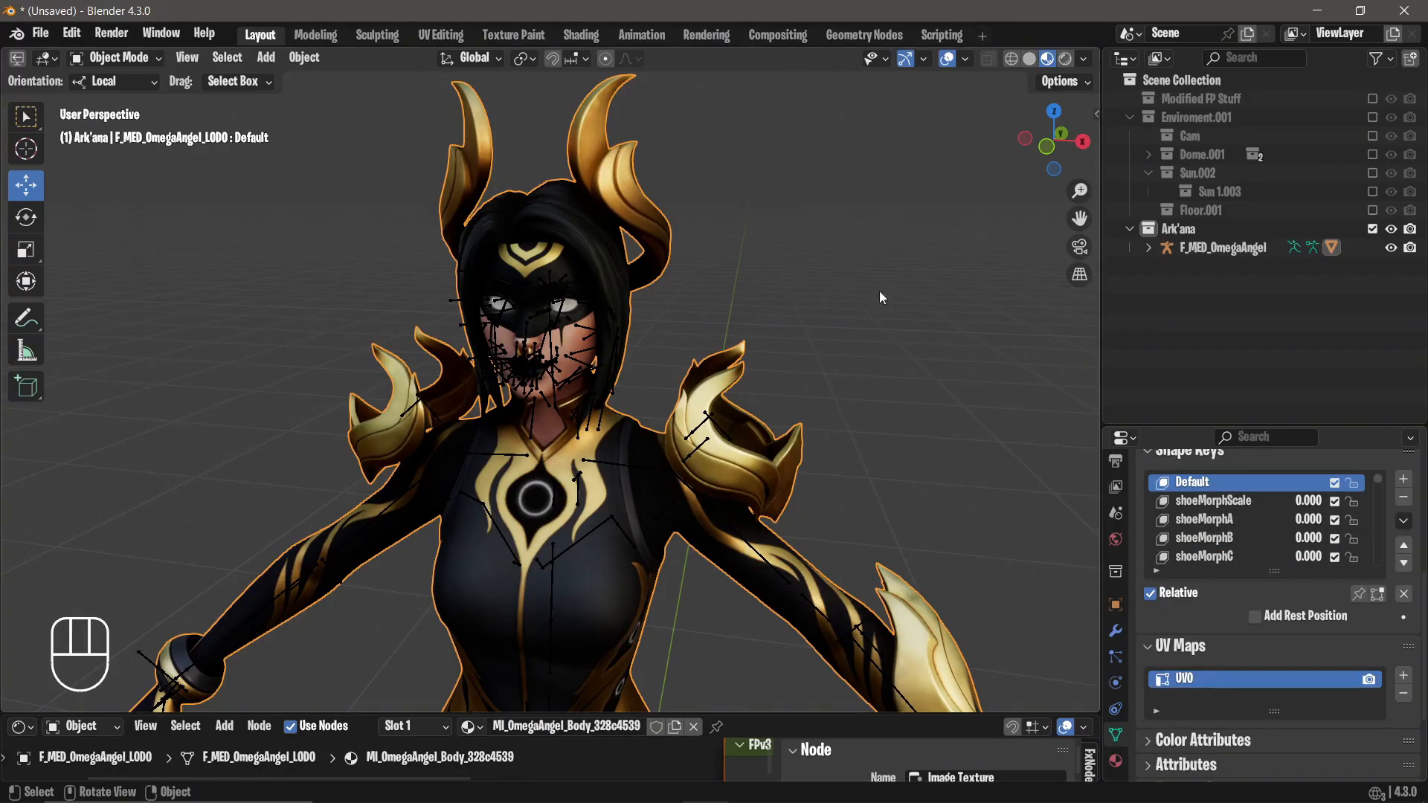
Put the body mesh into Vertex Paint mode with solid shading and remove its COL0 color attribute.
click(1029, 58)
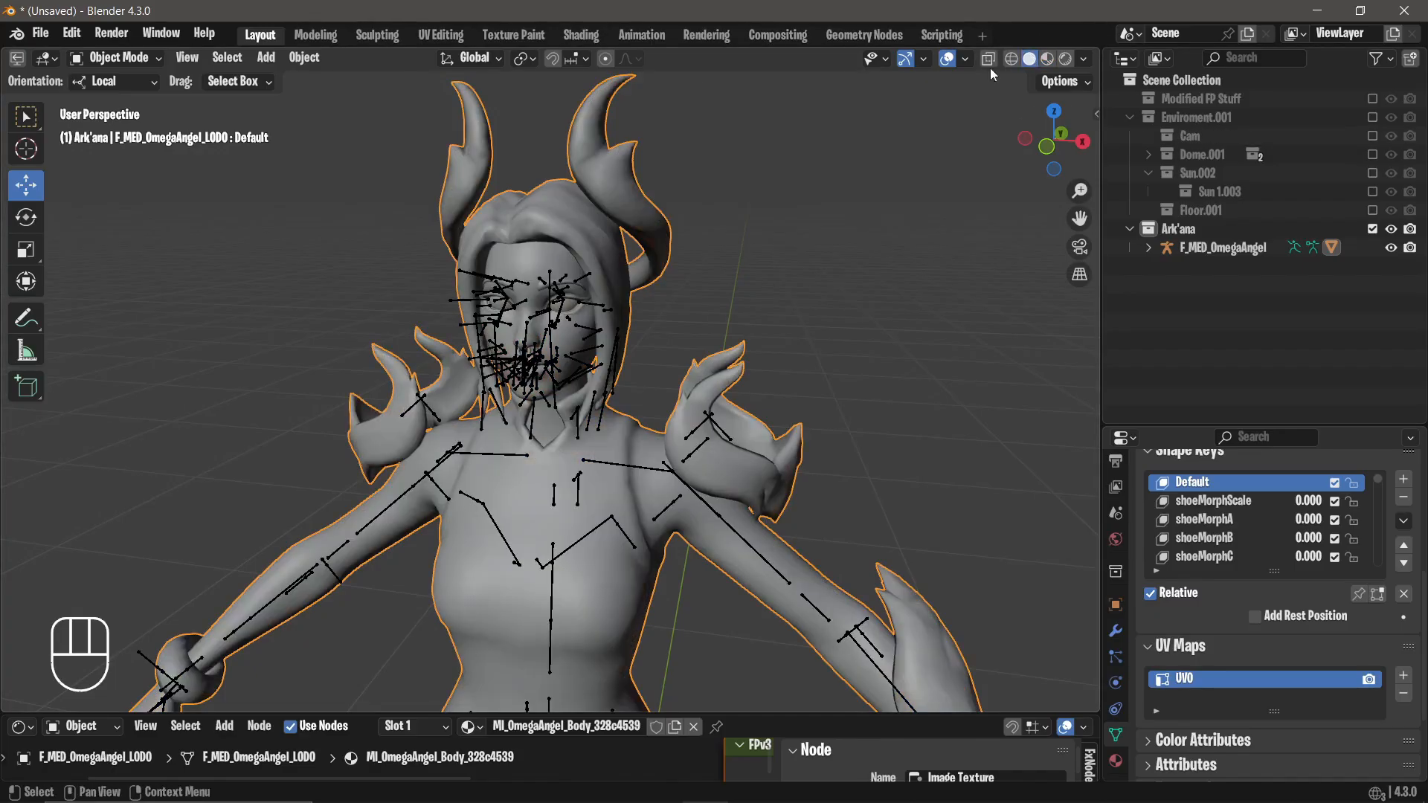
click(115, 58)
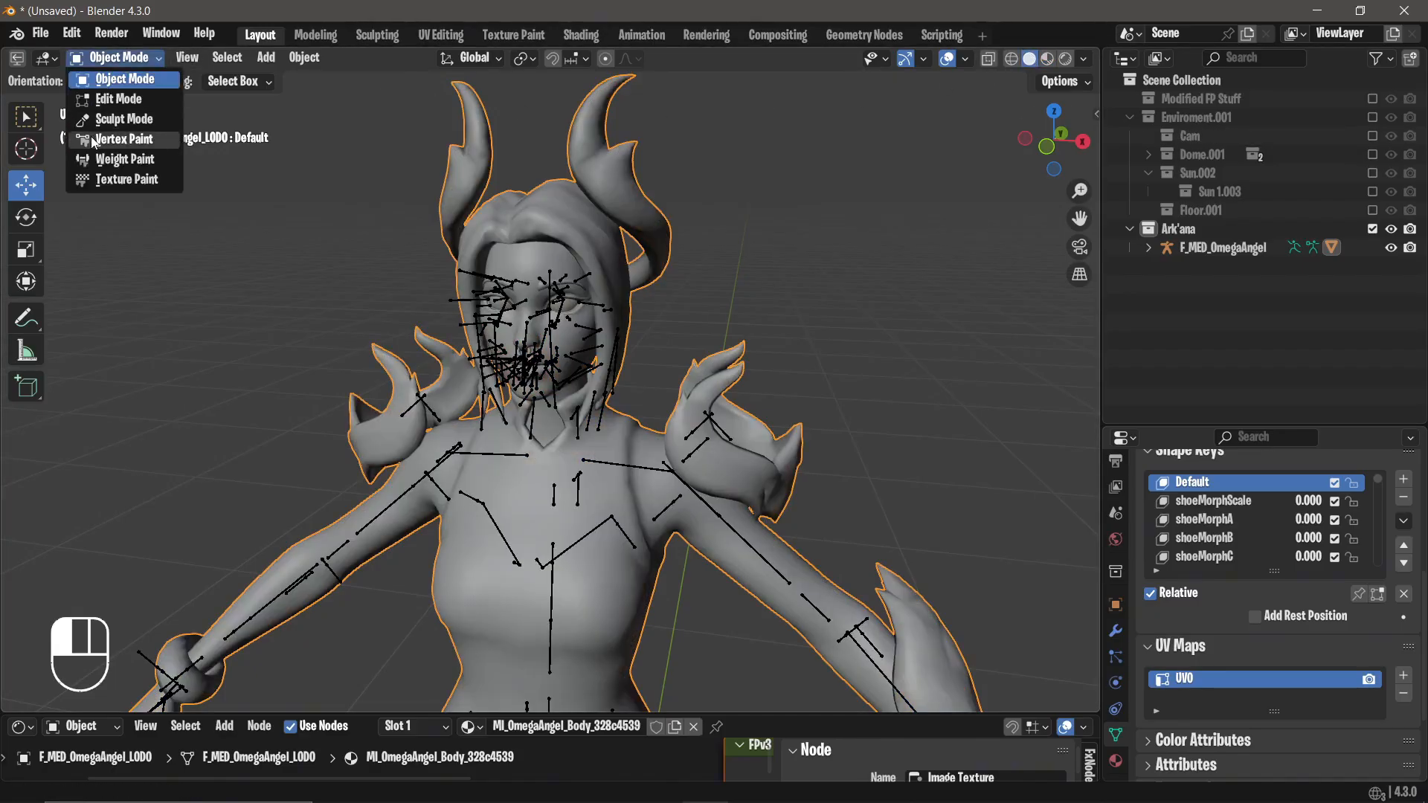
click(119, 139)
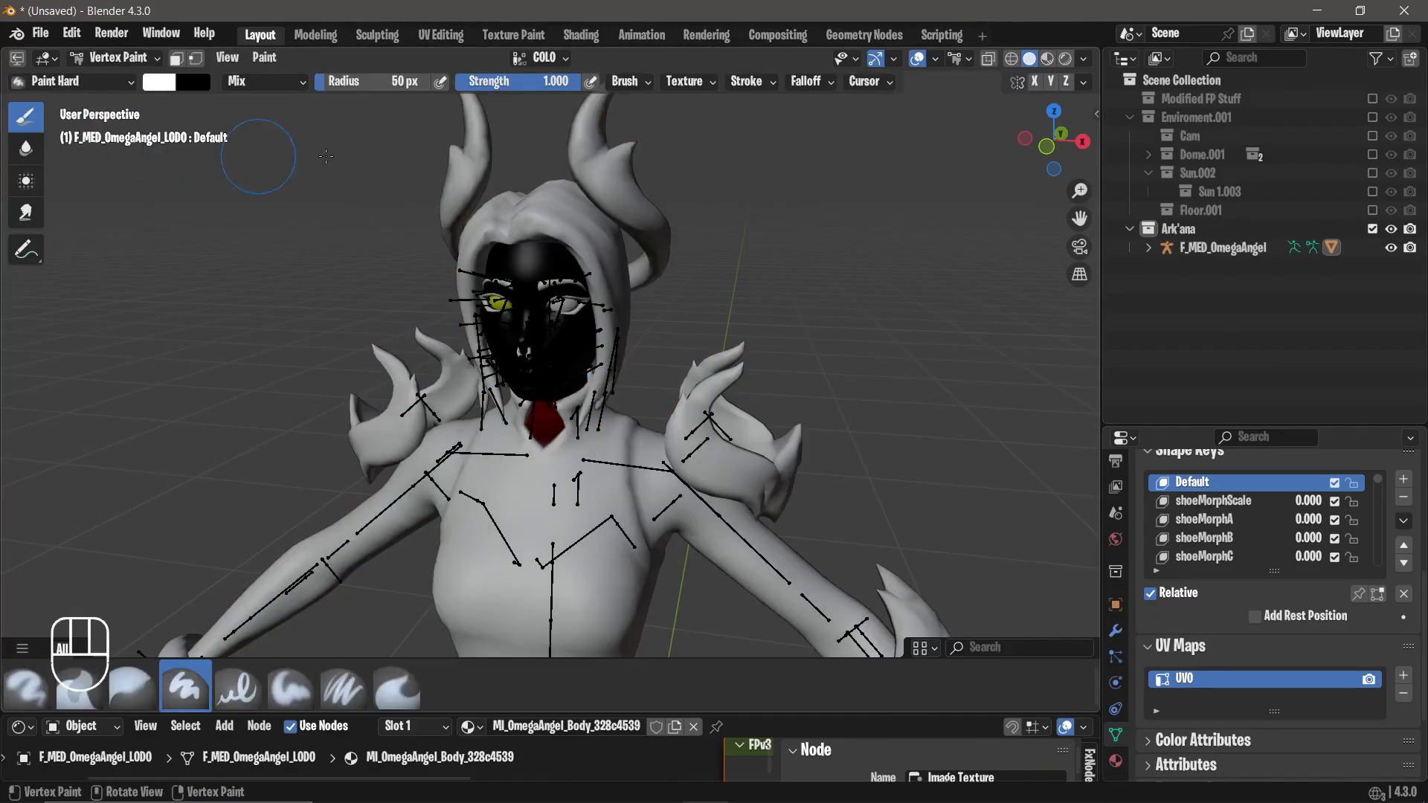
click(560, 64)
click(687, 113)
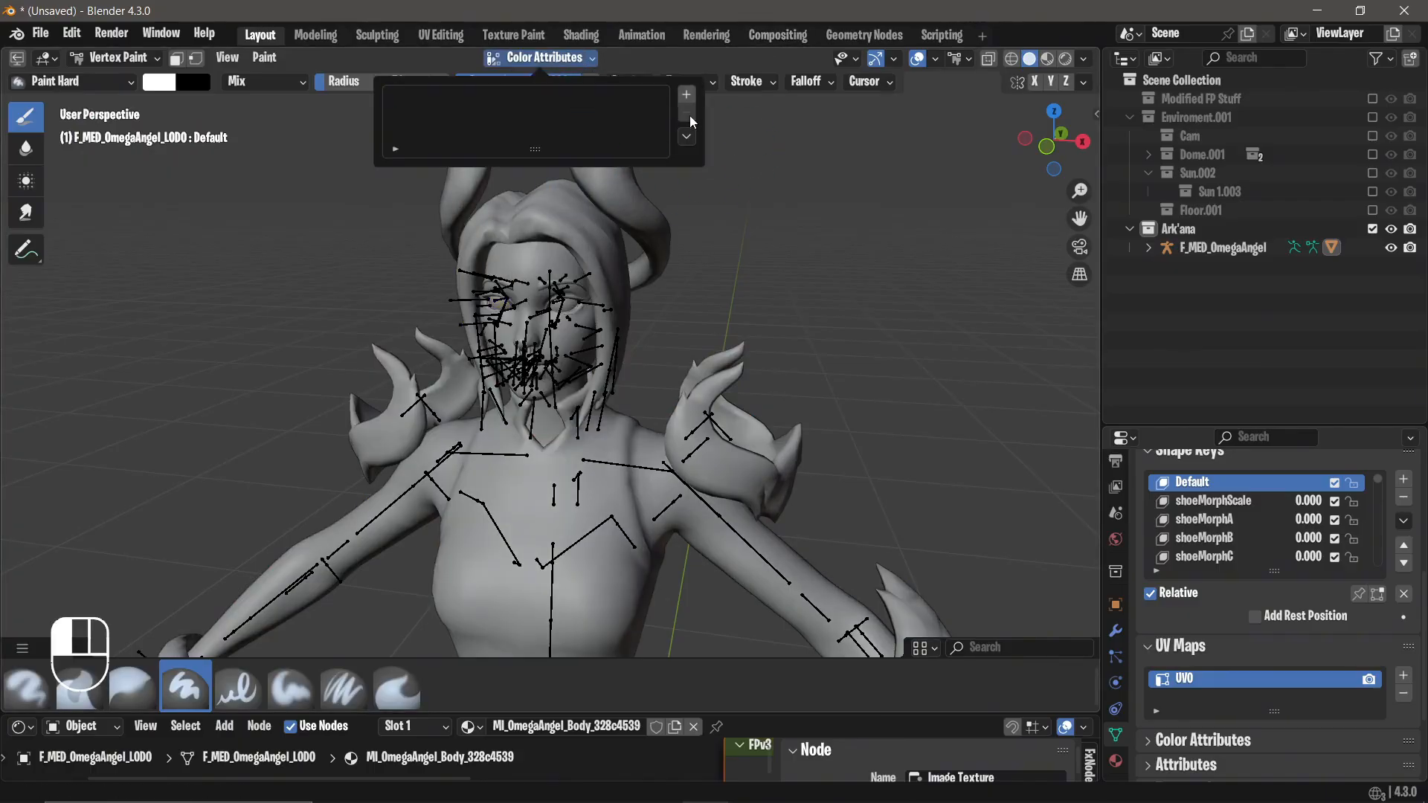
Return the character mesh to Object Mode and switch the viewport to material preview with overlays shown.
click(116, 58)
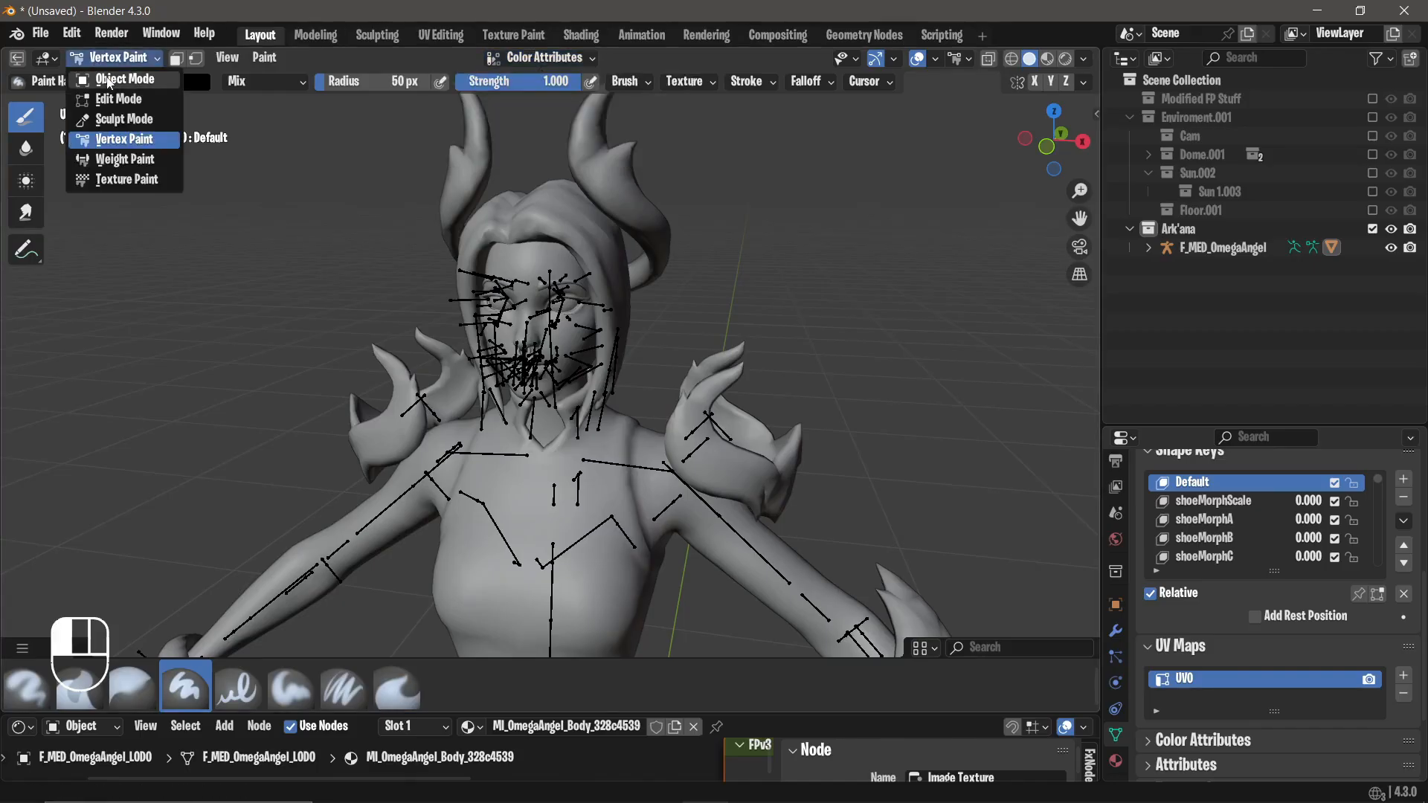
click(119, 76)
click(947, 58)
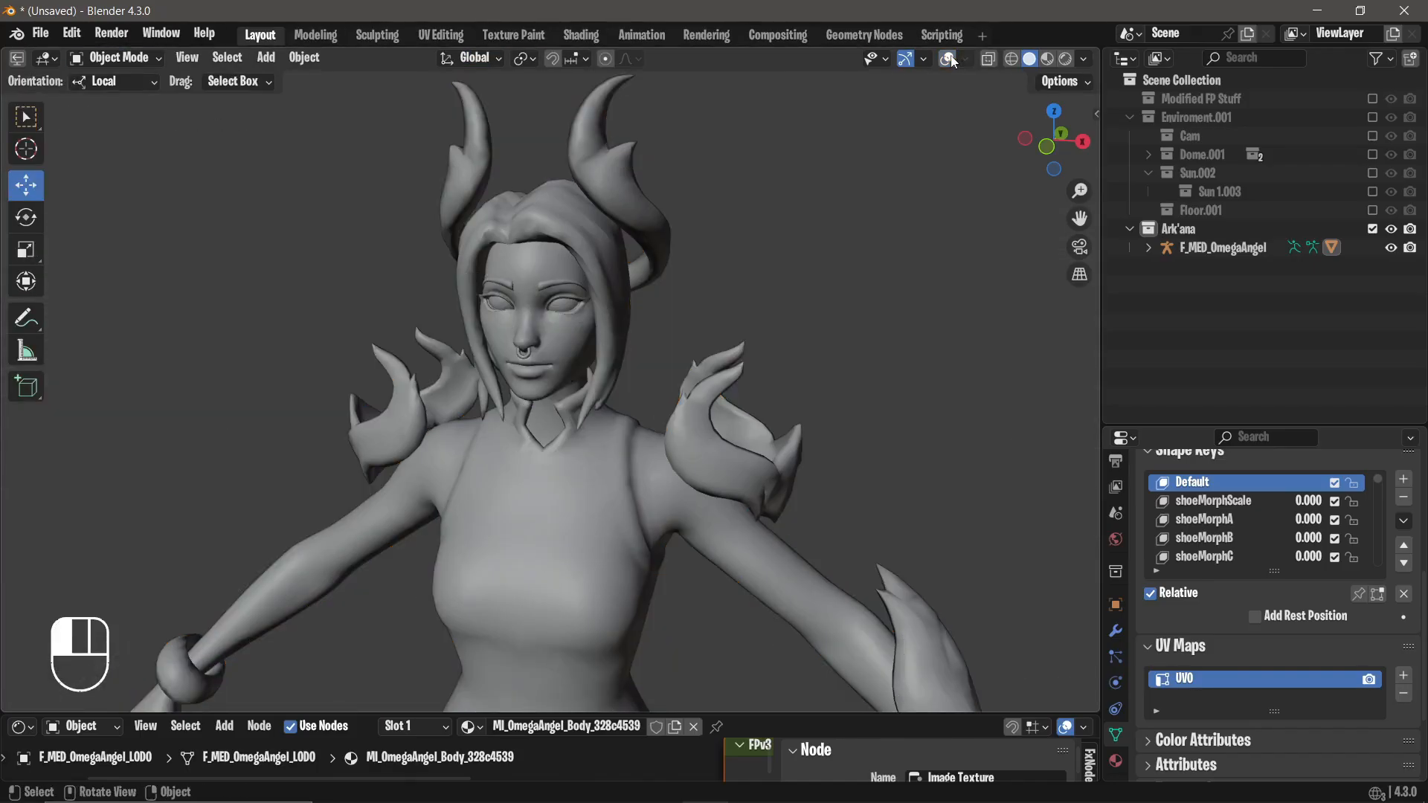
click(1047, 59)
click(947, 58)
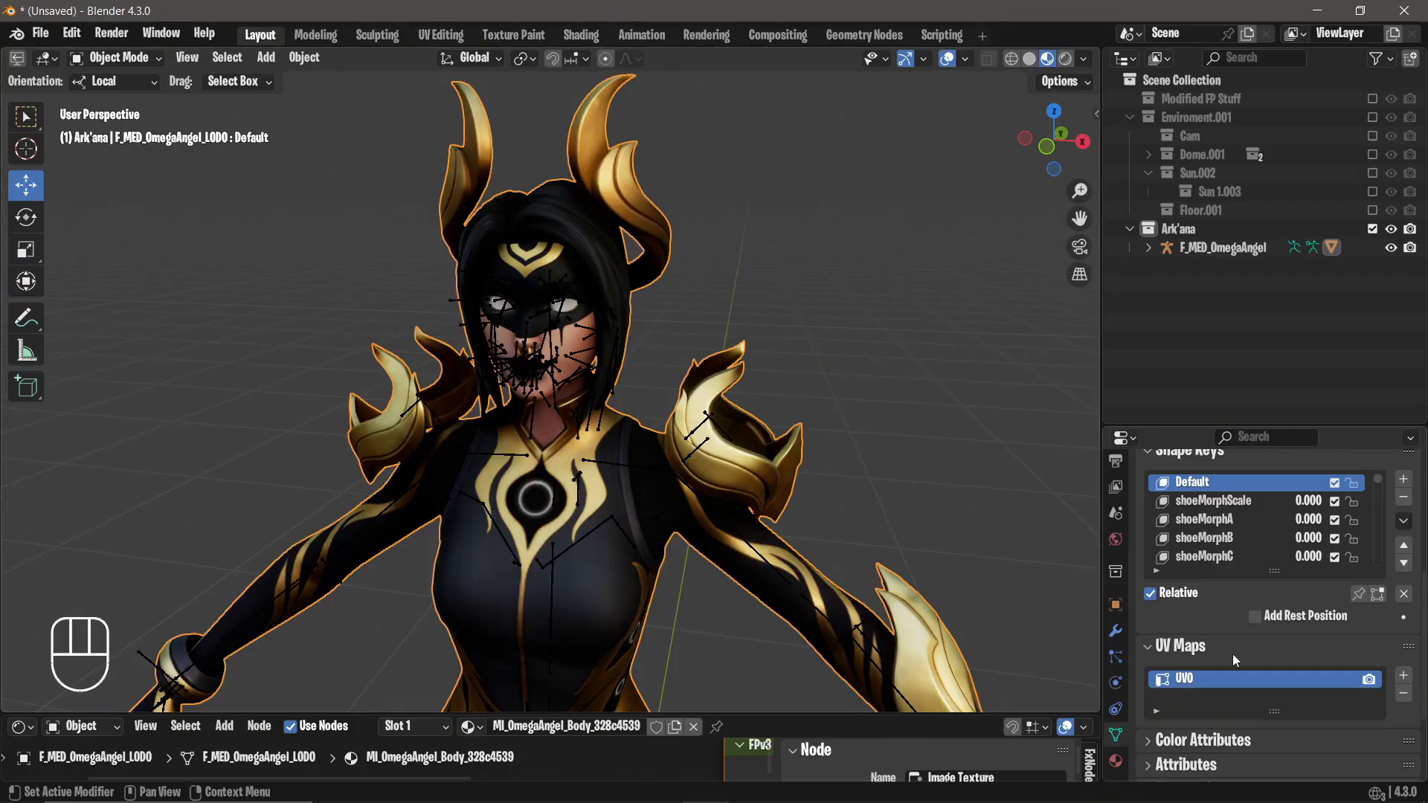
Examine the mesh's material slots and the face, eyes and shoulder armor in the material preview.
click(1115, 760)
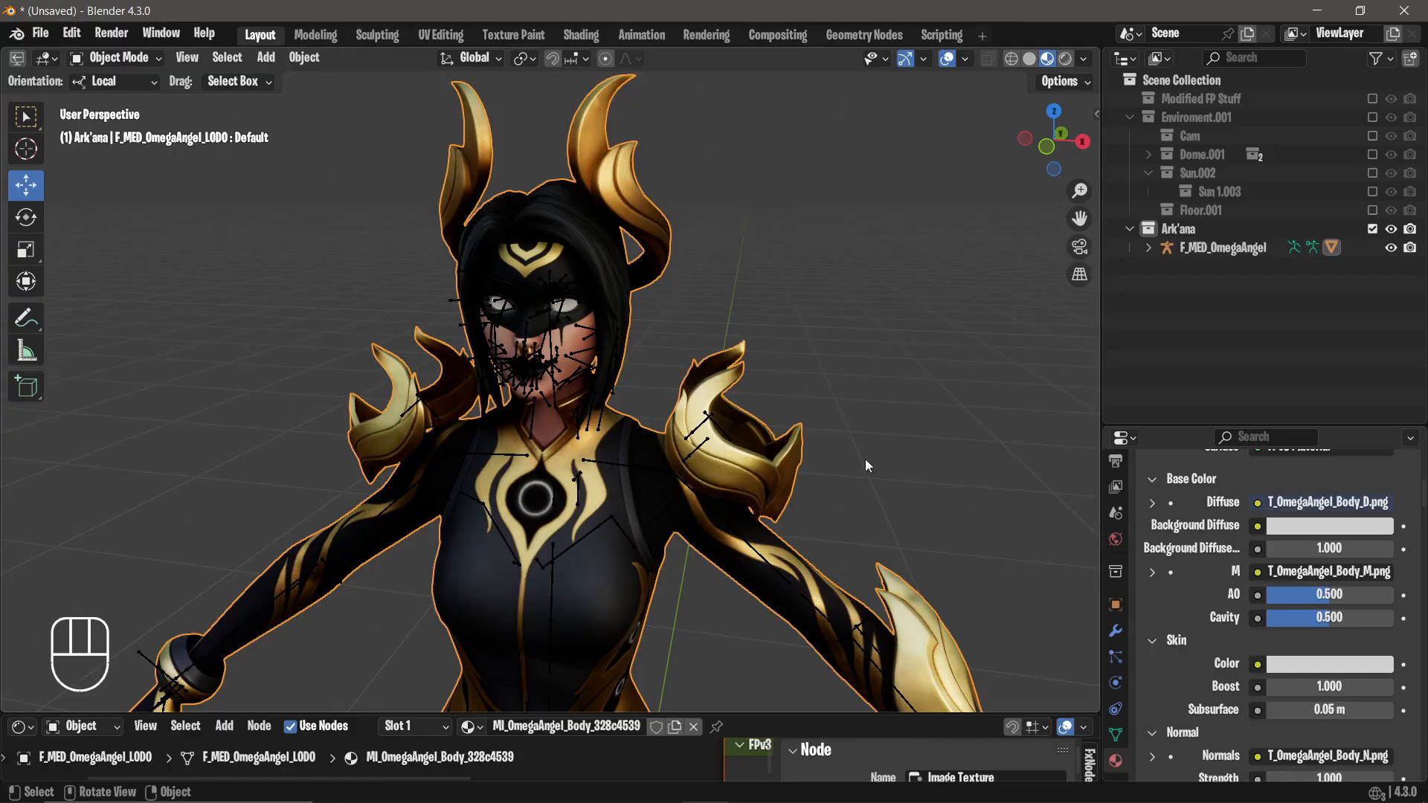
scroll(1287, 654, up, 7)
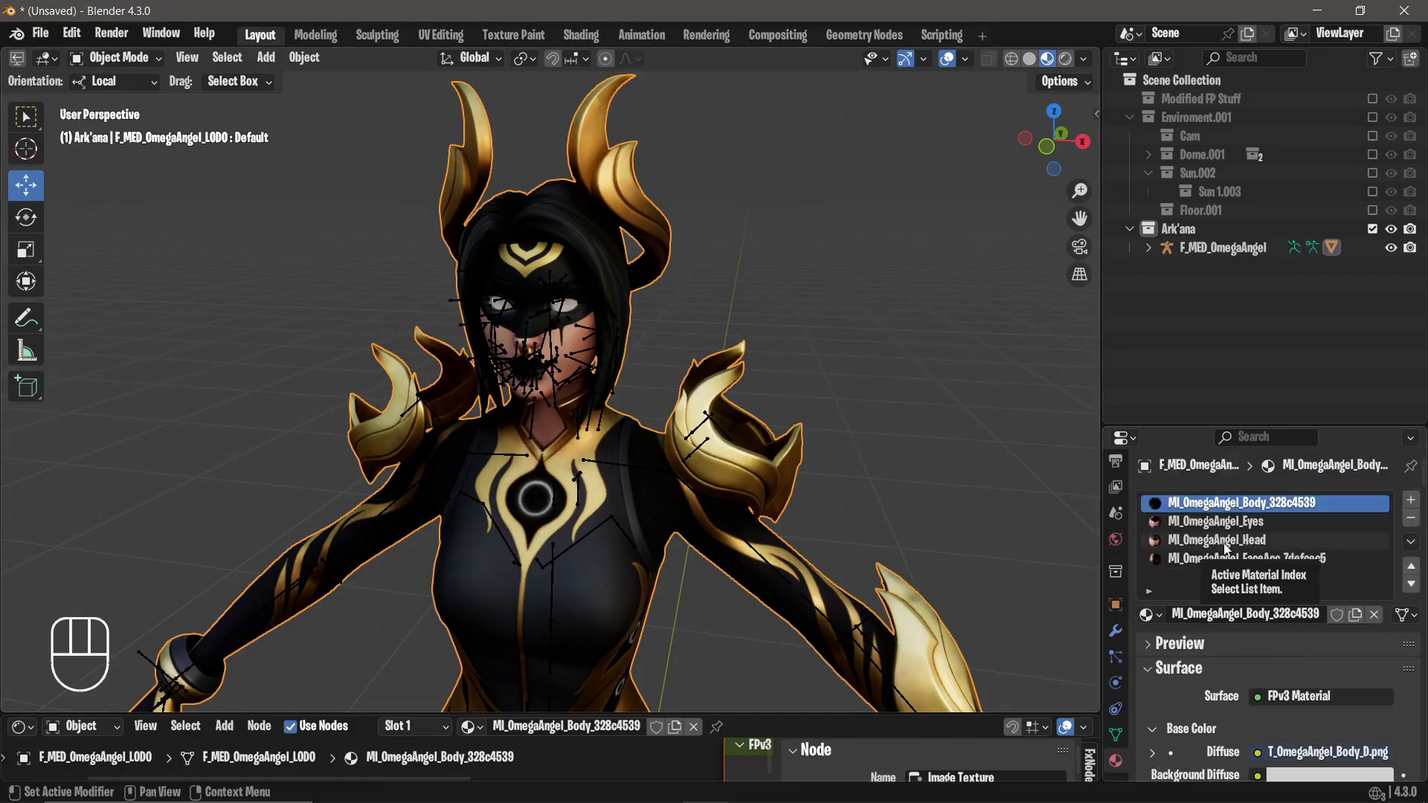
middle_drag(345, 559, 465, 294)
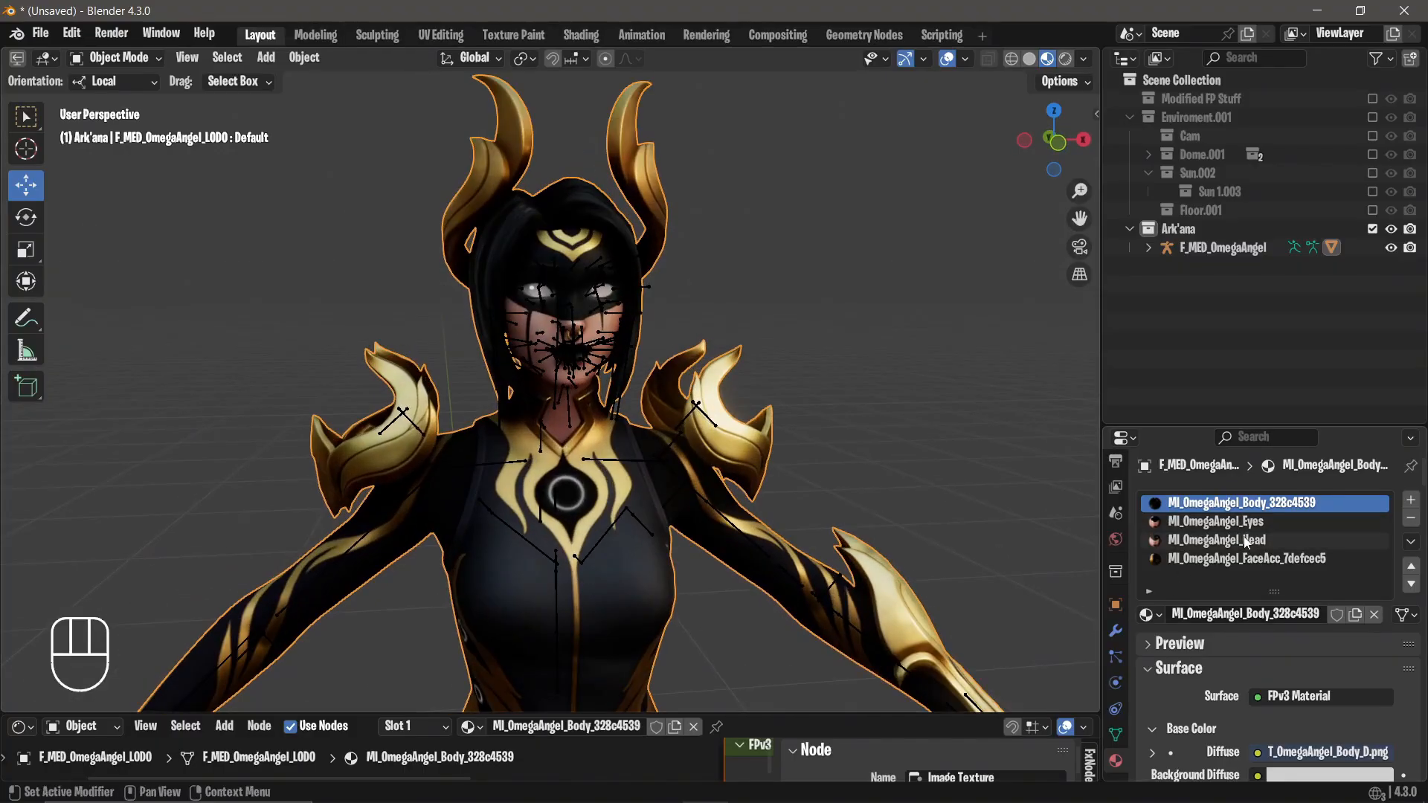
scroll(701, 297, up, 6)
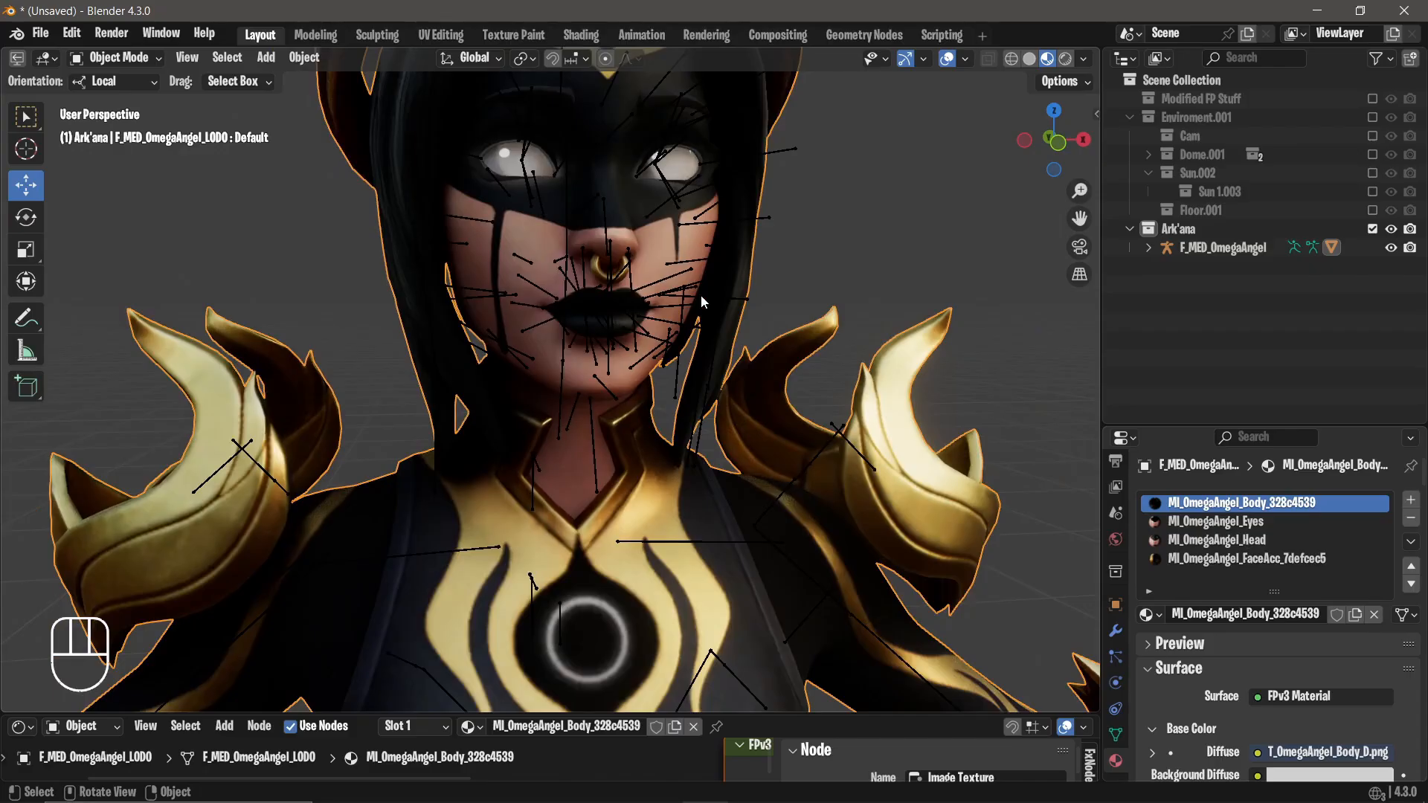
middle_drag(700, 295, 616, 305)
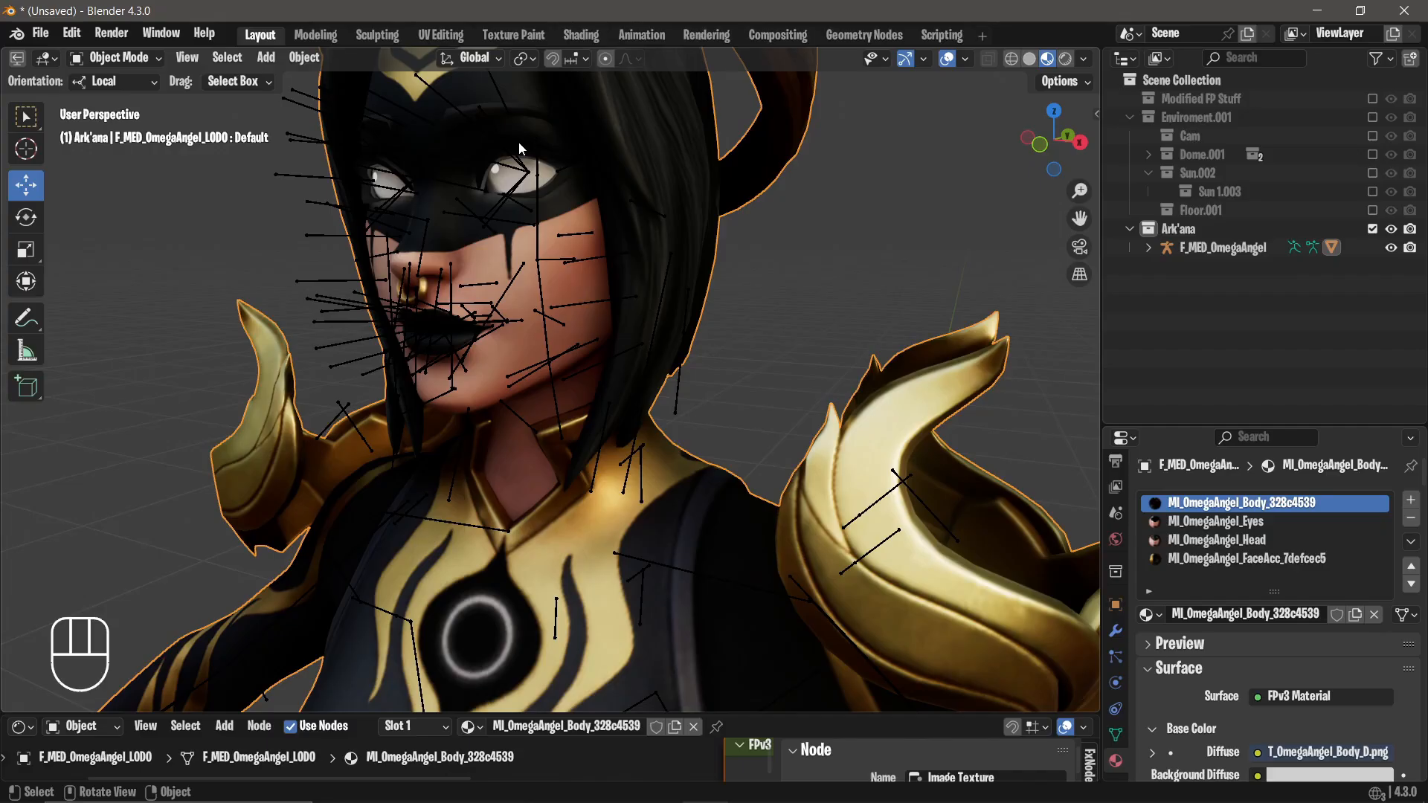
scroll(759, 290, down, 3)
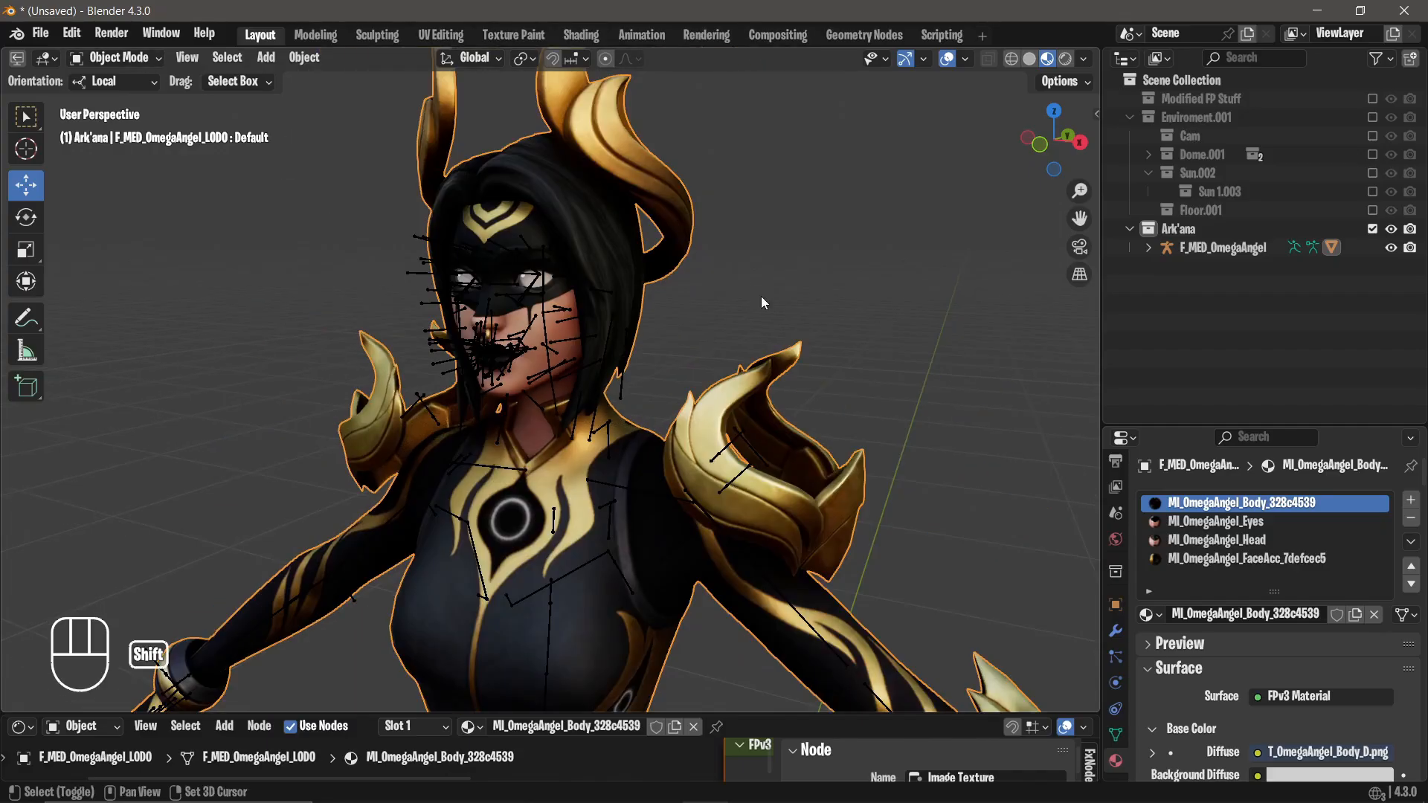
shift+middle_drag(763, 290, 892, 329)
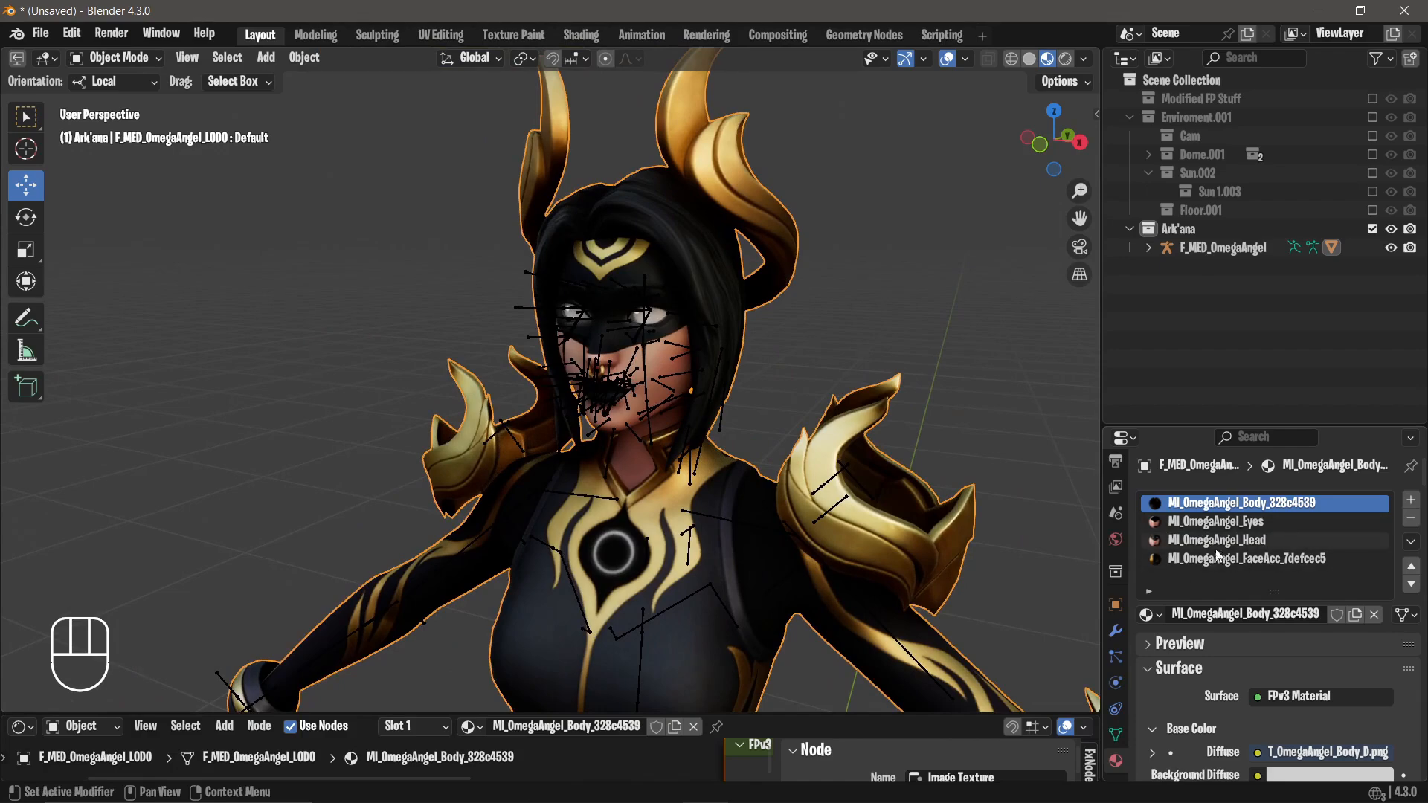
Enlarge the mesh's shape key list and hide the viewport overlays to leave the face unobstructed.
click(1116, 735)
scroll(1220, 702, down, 3)
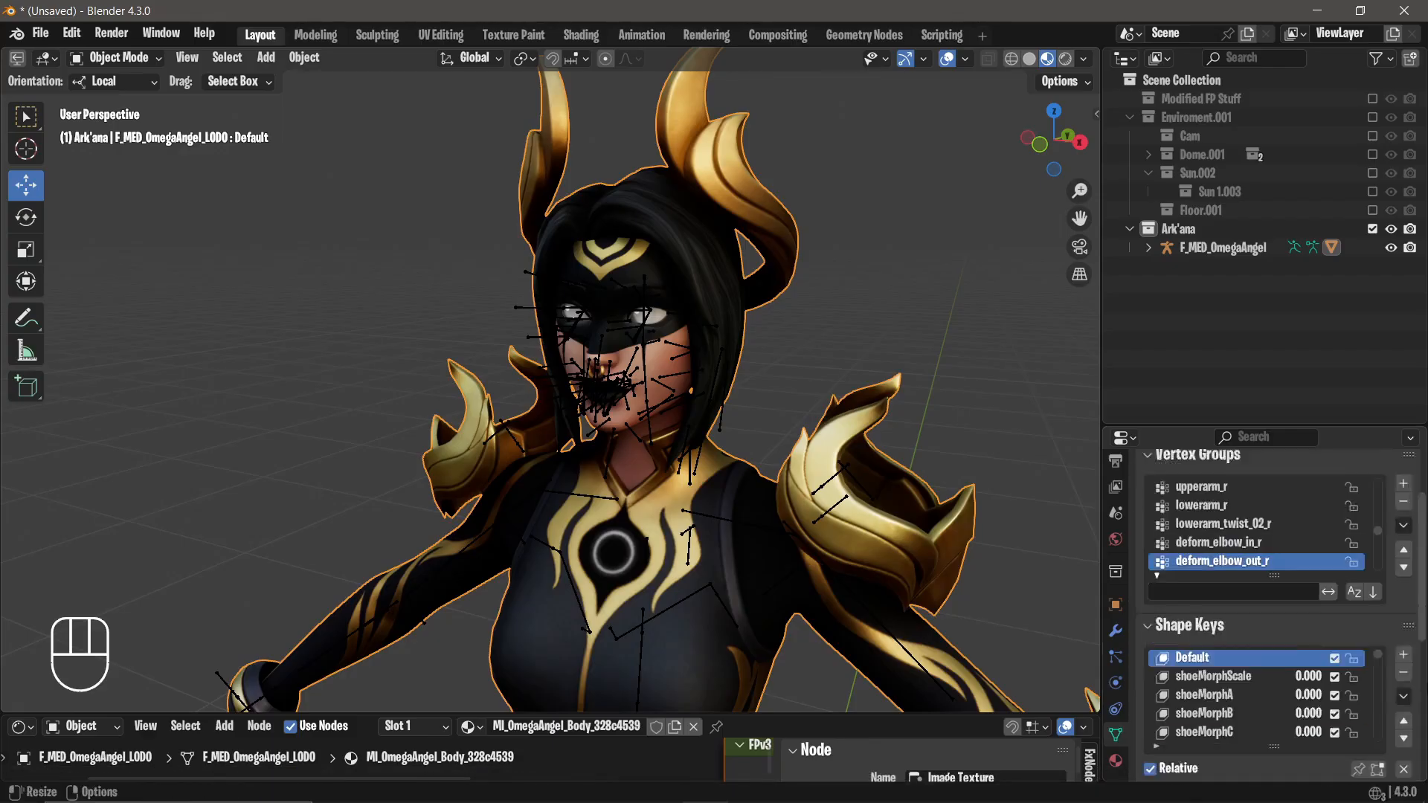
drag(1262, 712, 1262, 749)
scroll(711, 279, down, 2)
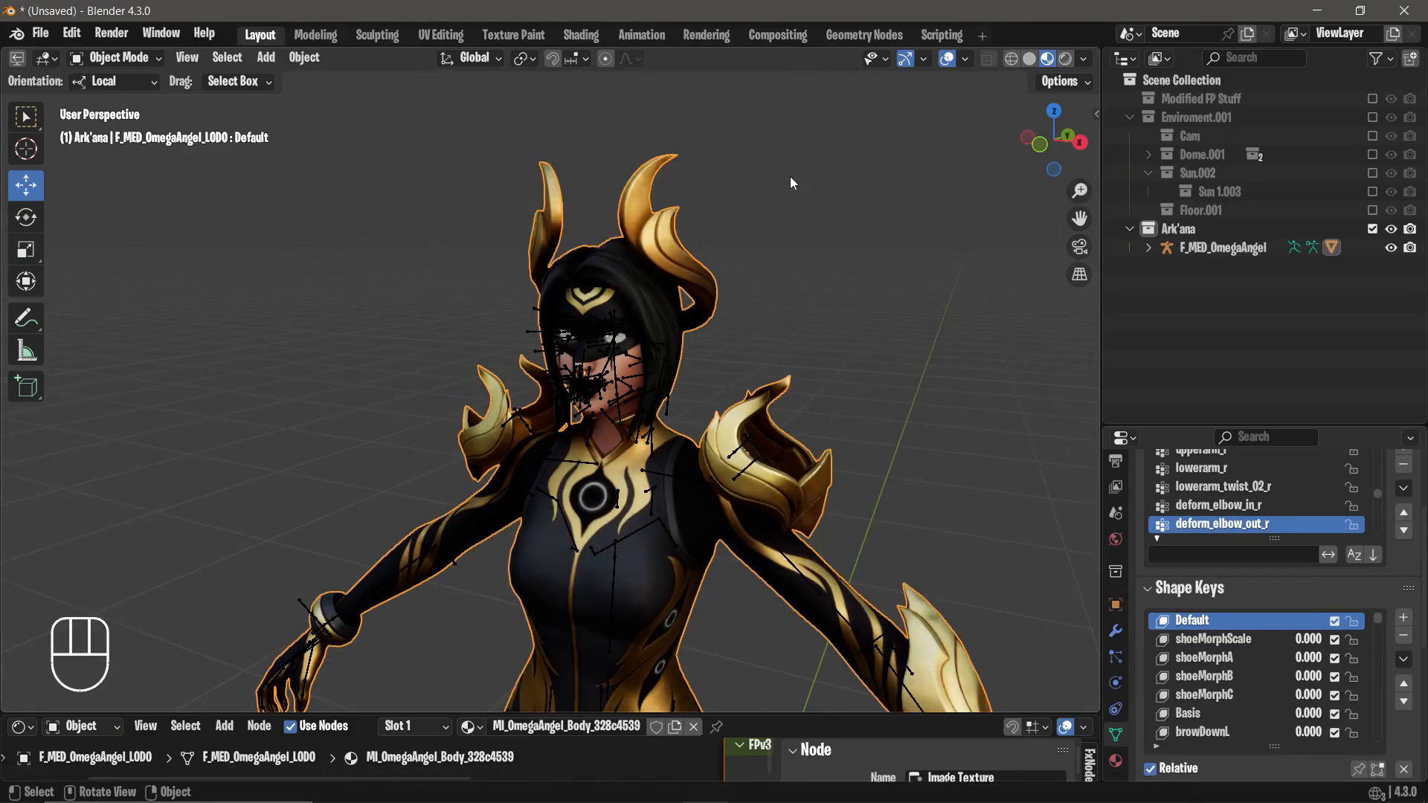
click(947, 58)
scroll(807, 189, up, 5)
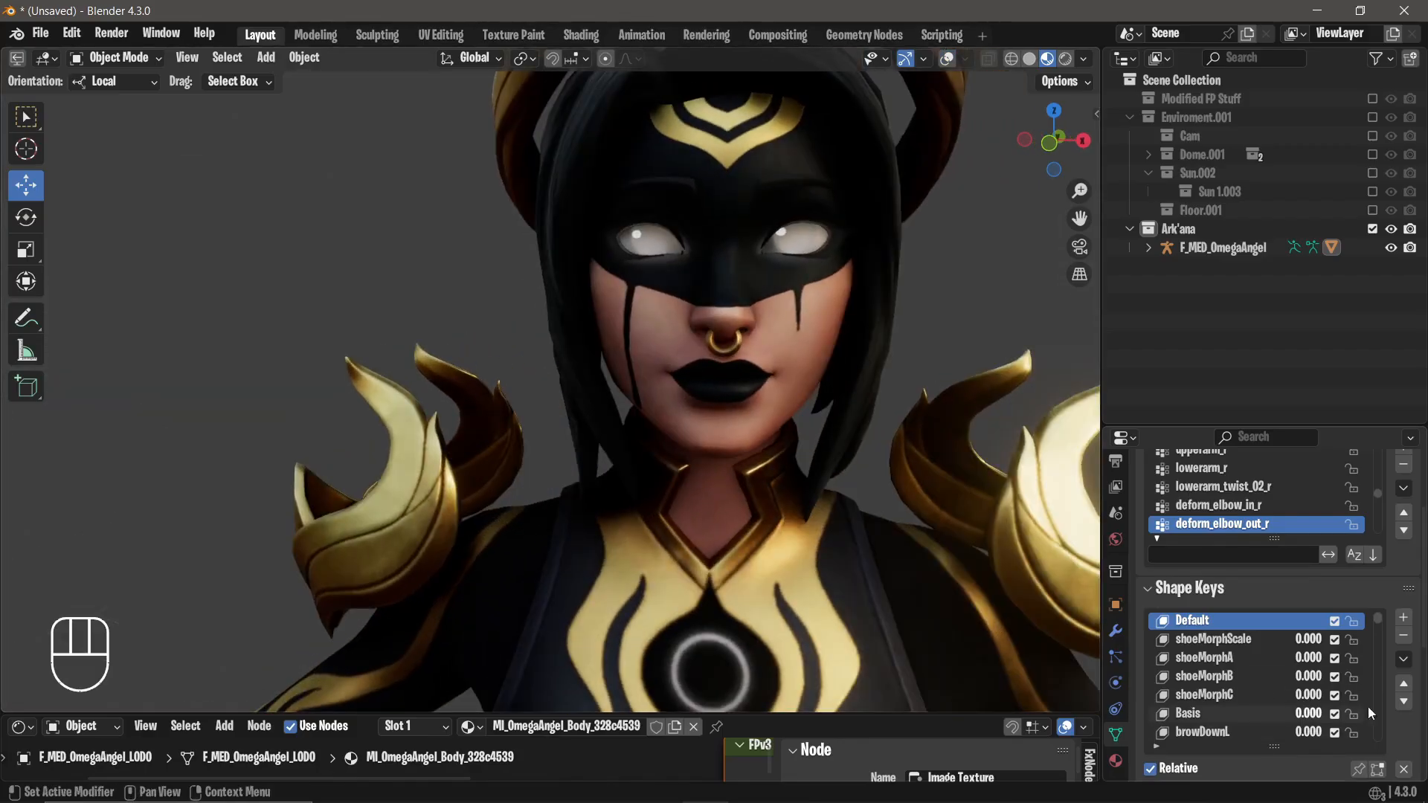
scroll(1368, 706, down, 2)
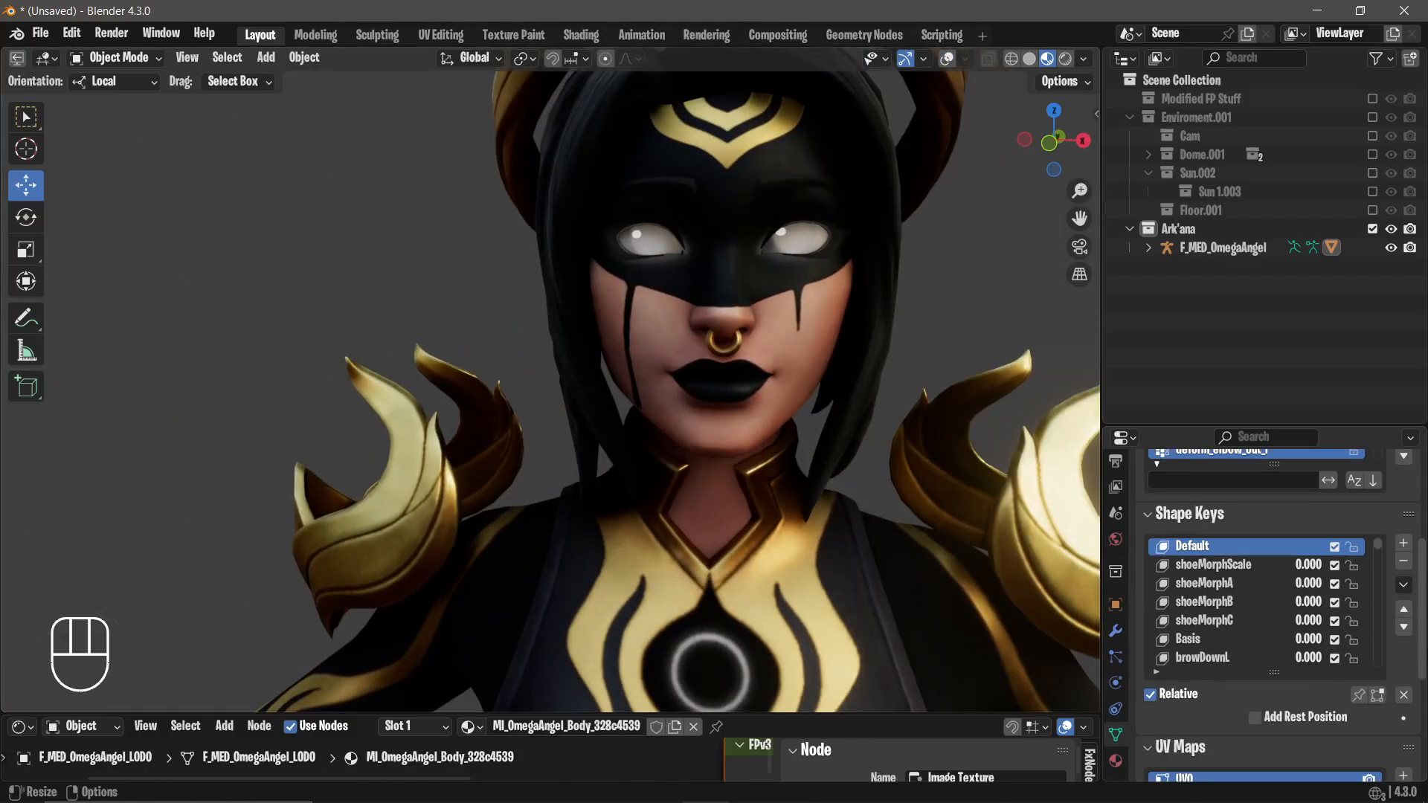
Reveal the shape key filter field and filter the list by "blin".
click(1157, 672)
click(1195, 684)
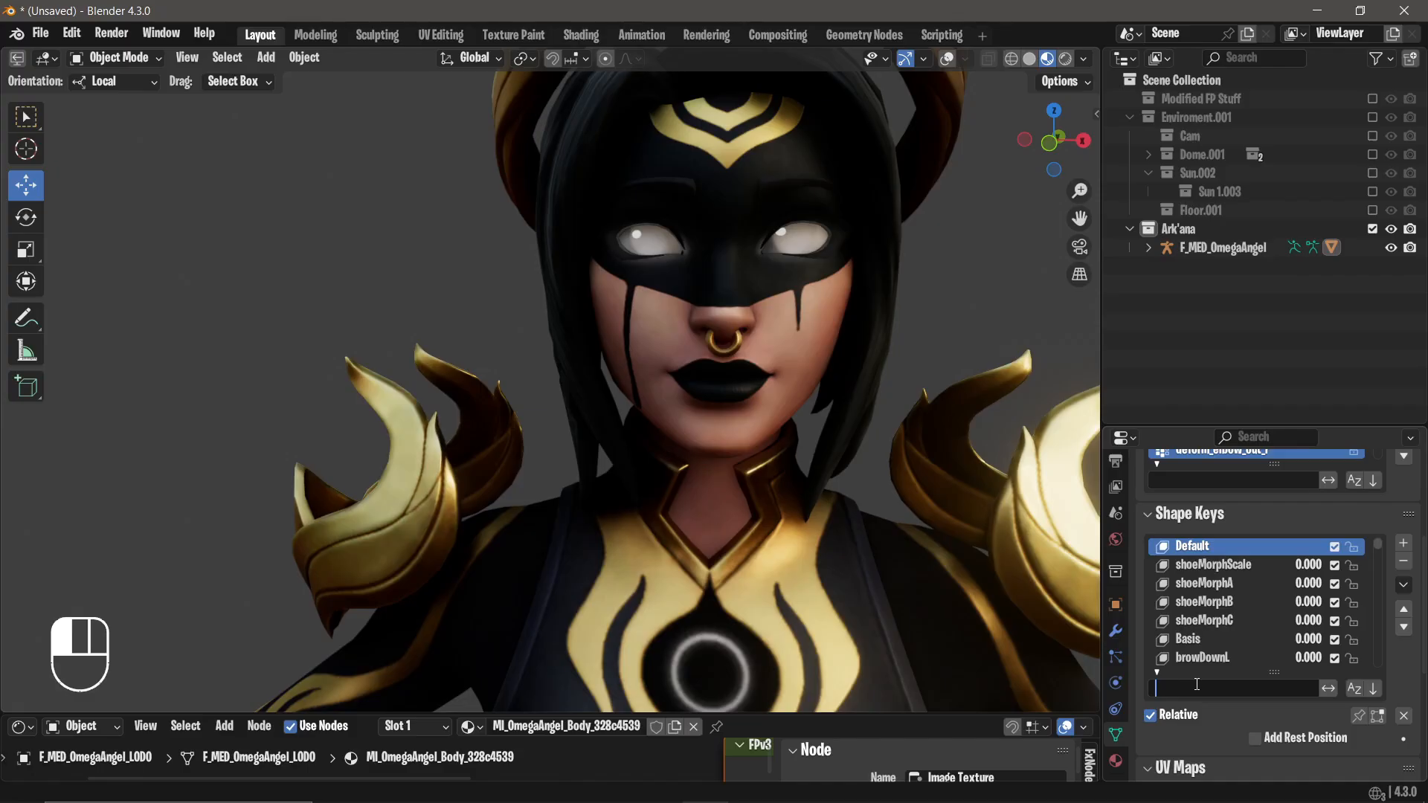
text(blinjk)
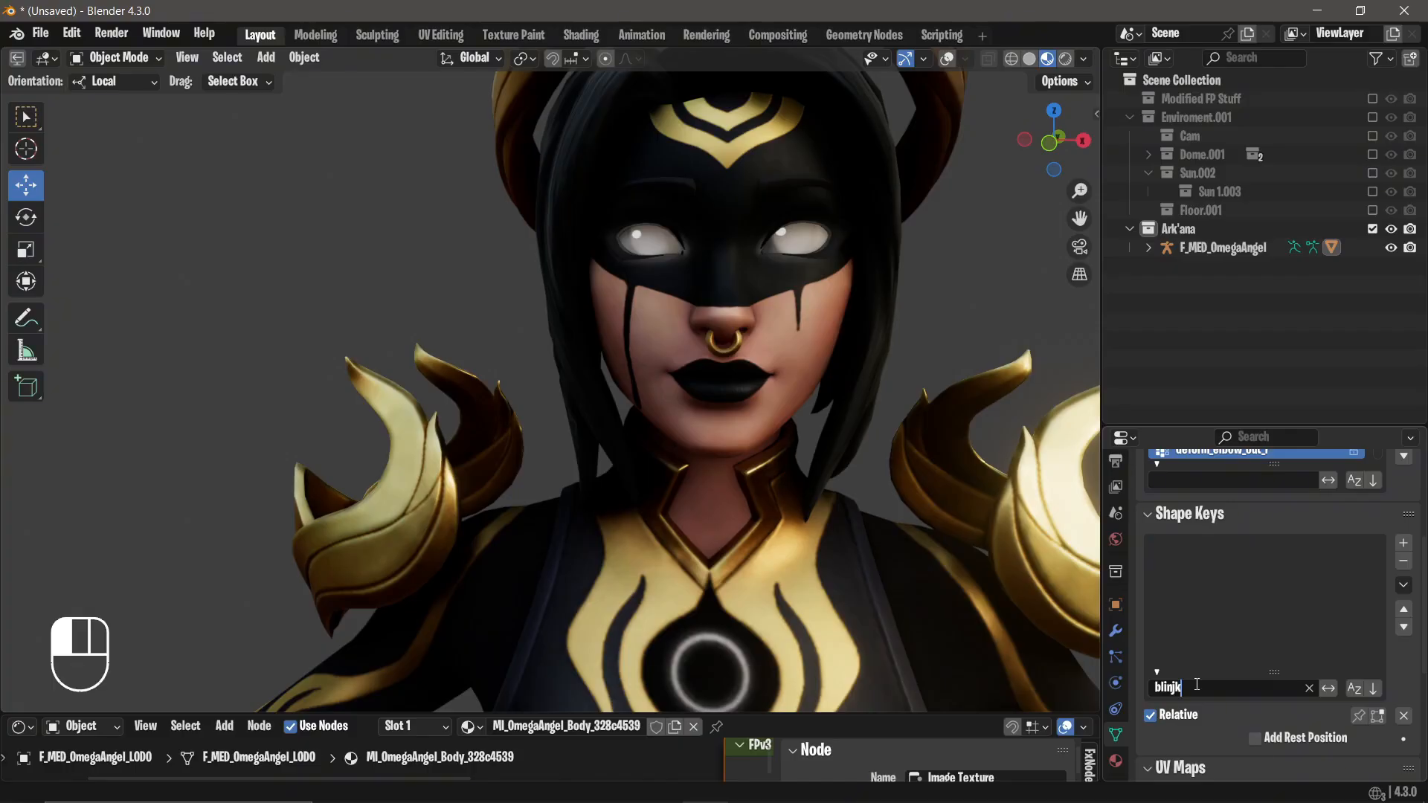
key(BackSpace)
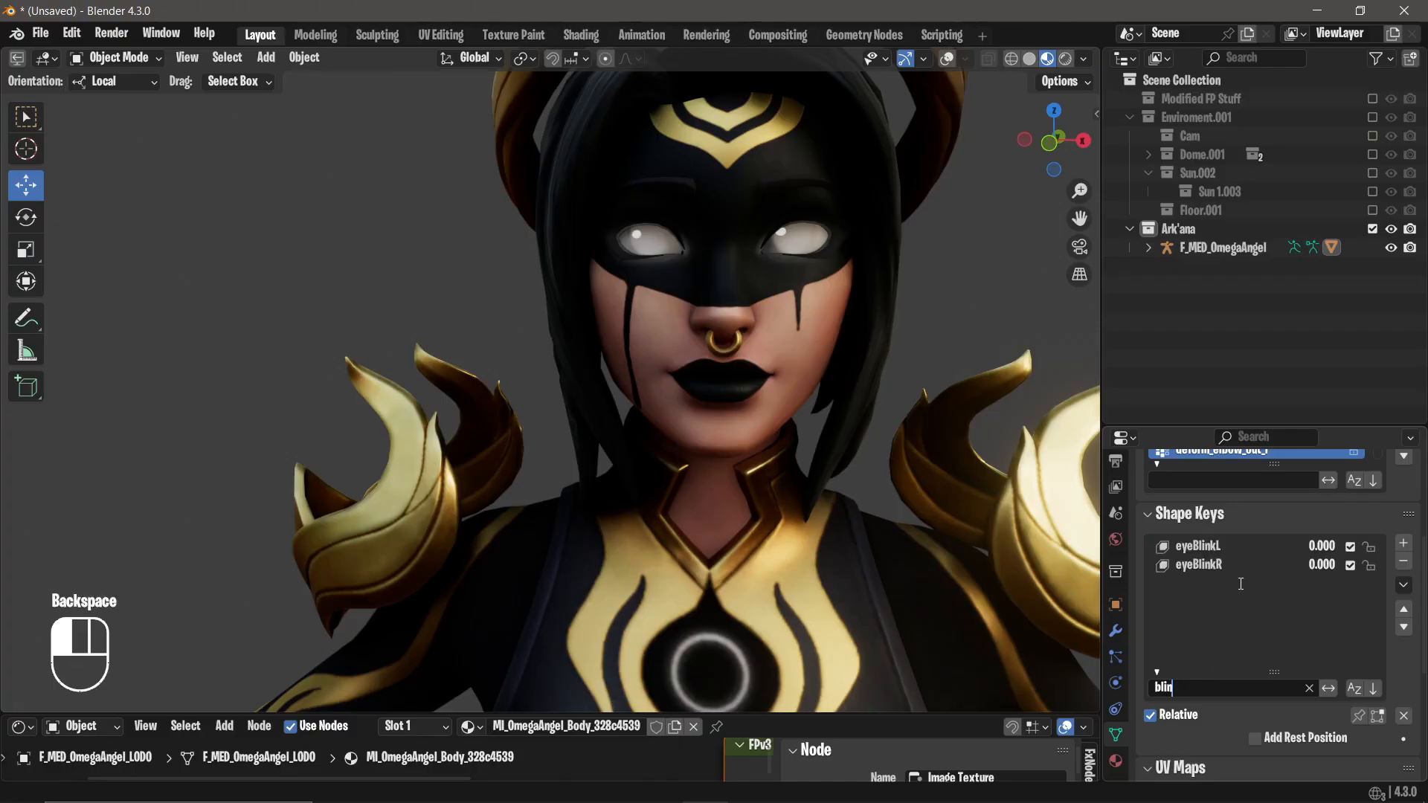
click(1241, 586)
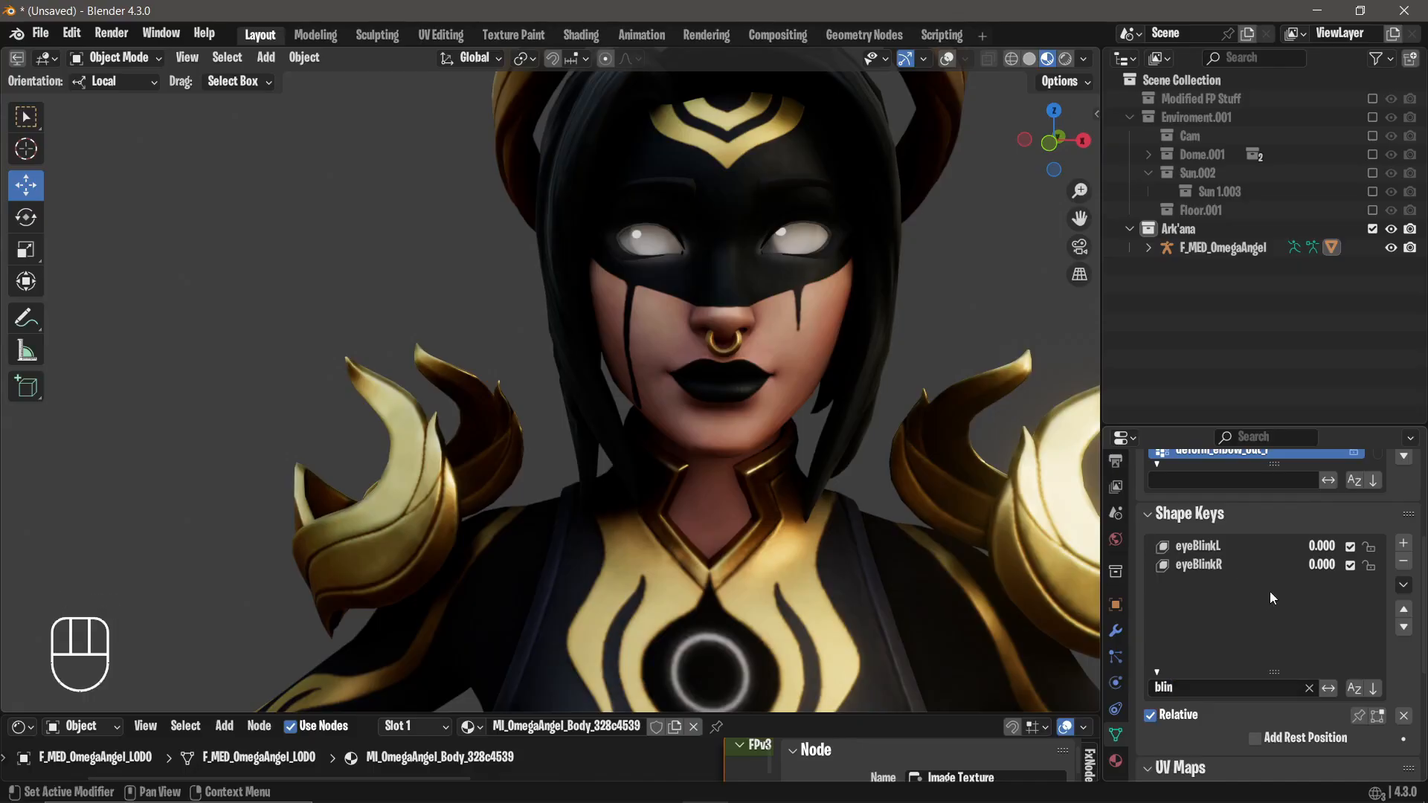
Set the eyeBlinkL and eyeBlinkR shape keys to 1.000 and check the closed eyes on the face.
mouse_move(1336, 564)
mouse_down()
mouse_move(1398, 565)
mouse_move(1349, 548)
mouse_up()
scroll(735, 285, down, 2)
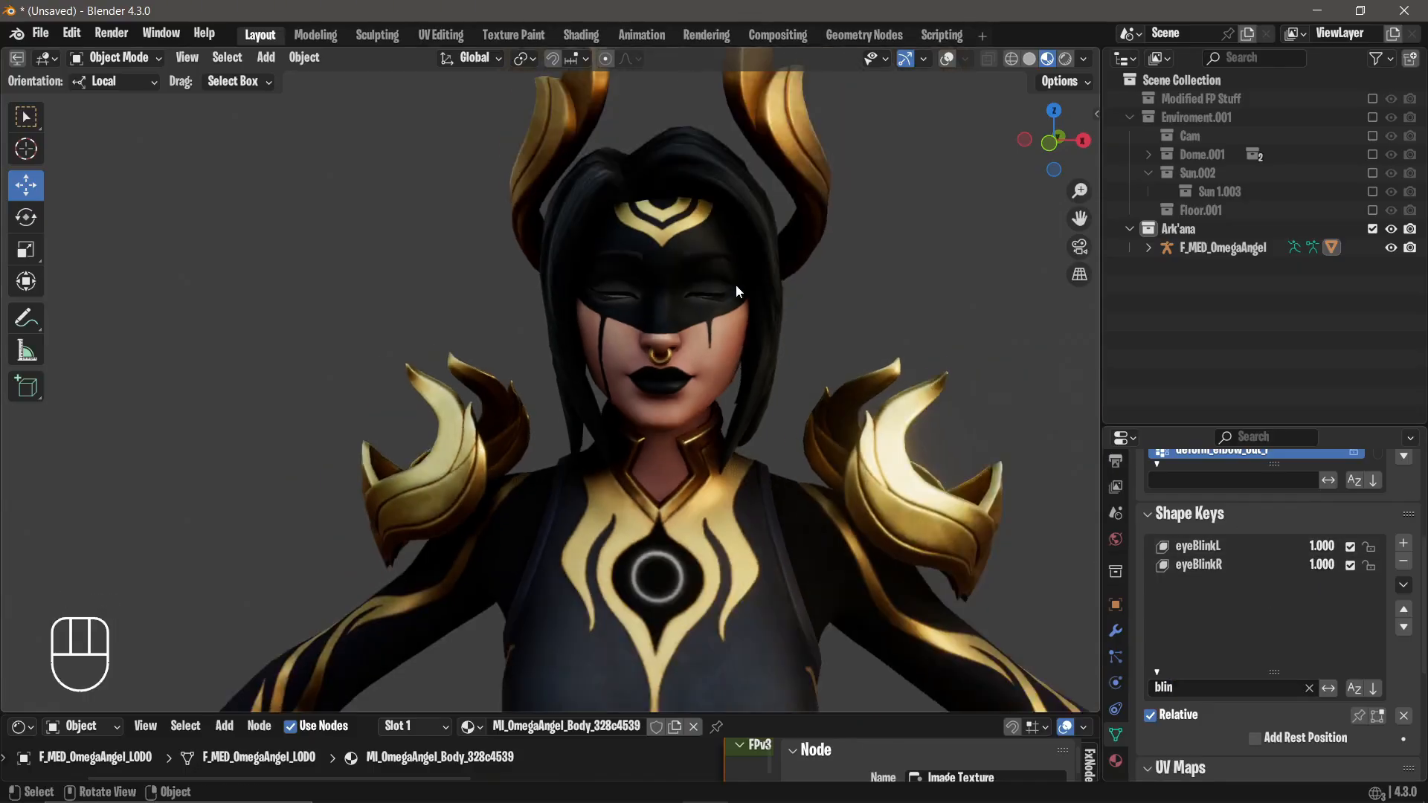
middle_drag(735, 284, 701, 285)
scroll(701, 286, up, 3)
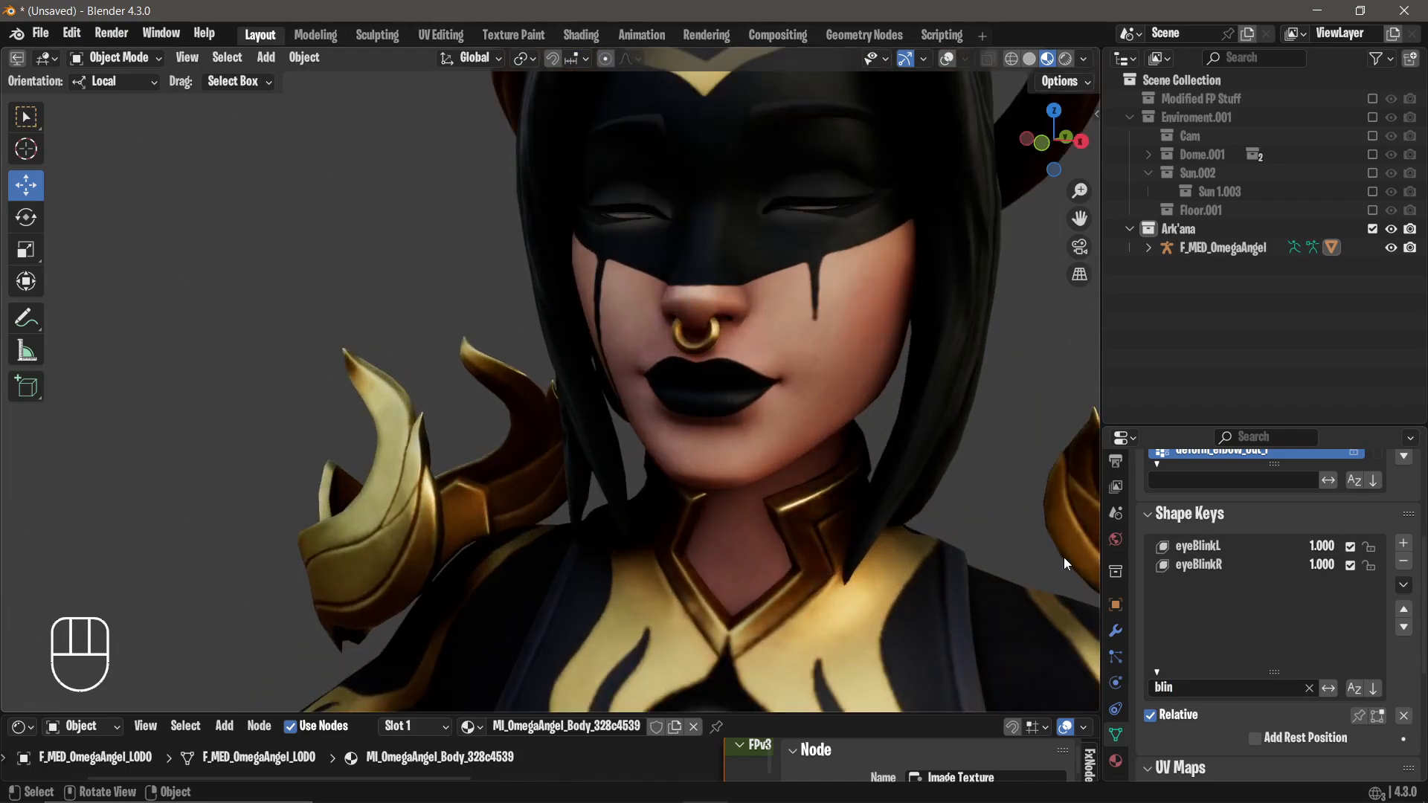
scroll(799, 373, down, 1)
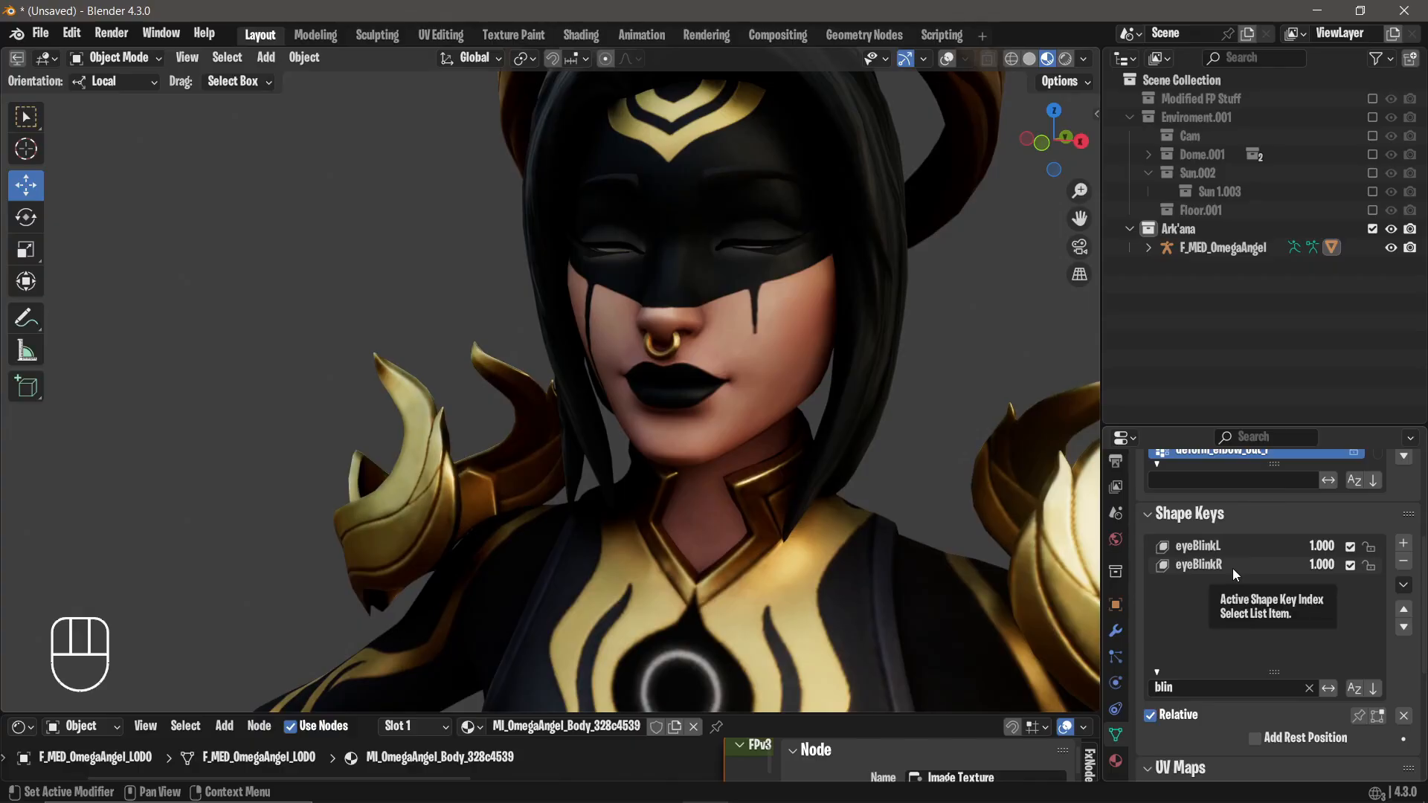
Create a new shape key from the current blink mix and reset eyeBlinkL and eyeBlinkR to 0.
click(1406, 585)
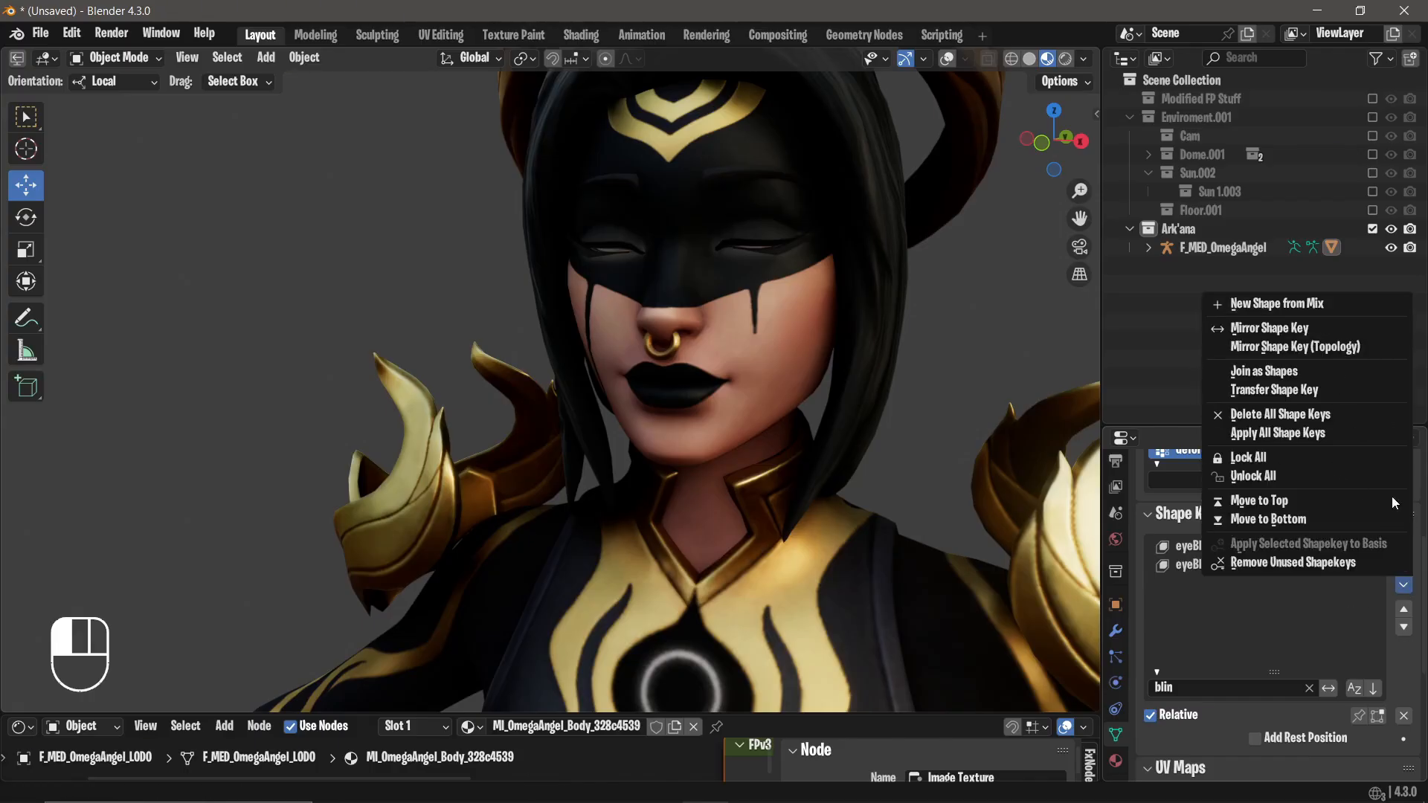
click(1405, 583)
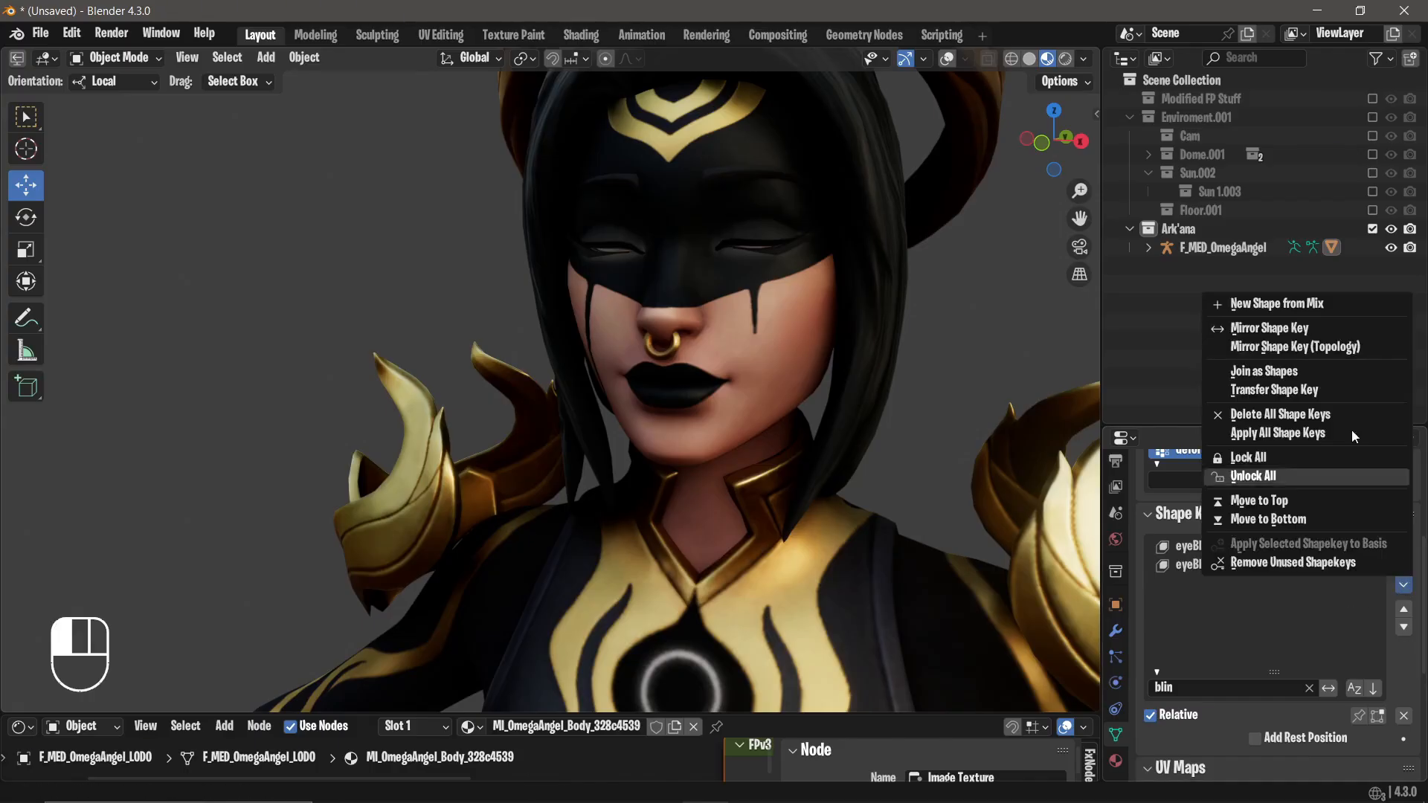
click(1325, 304)
drag(1324, 547, 1322, 566)
text(0)
key(Return)
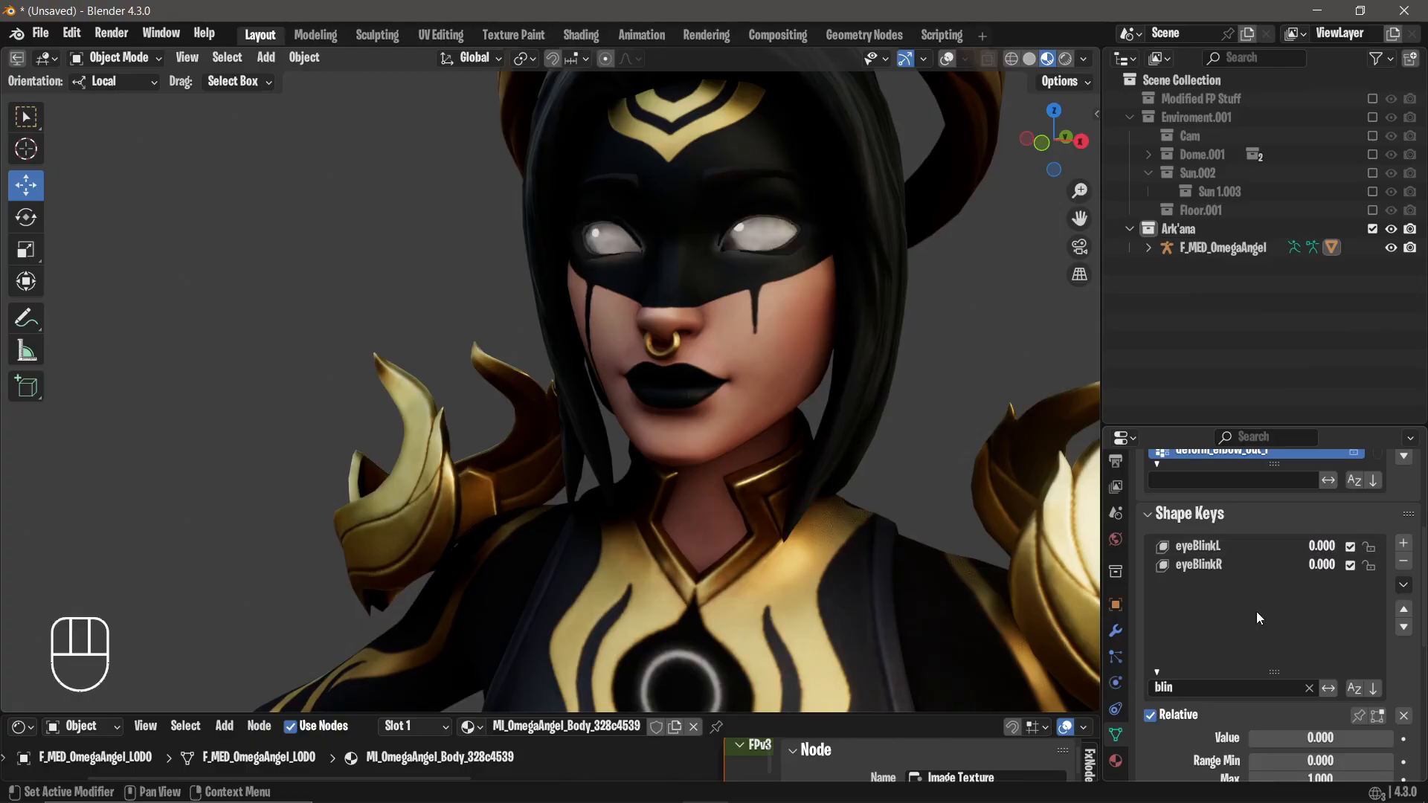
Clear the shape key filter and rename the new mixed key Key 79 as Blink.
click(1311, 689)
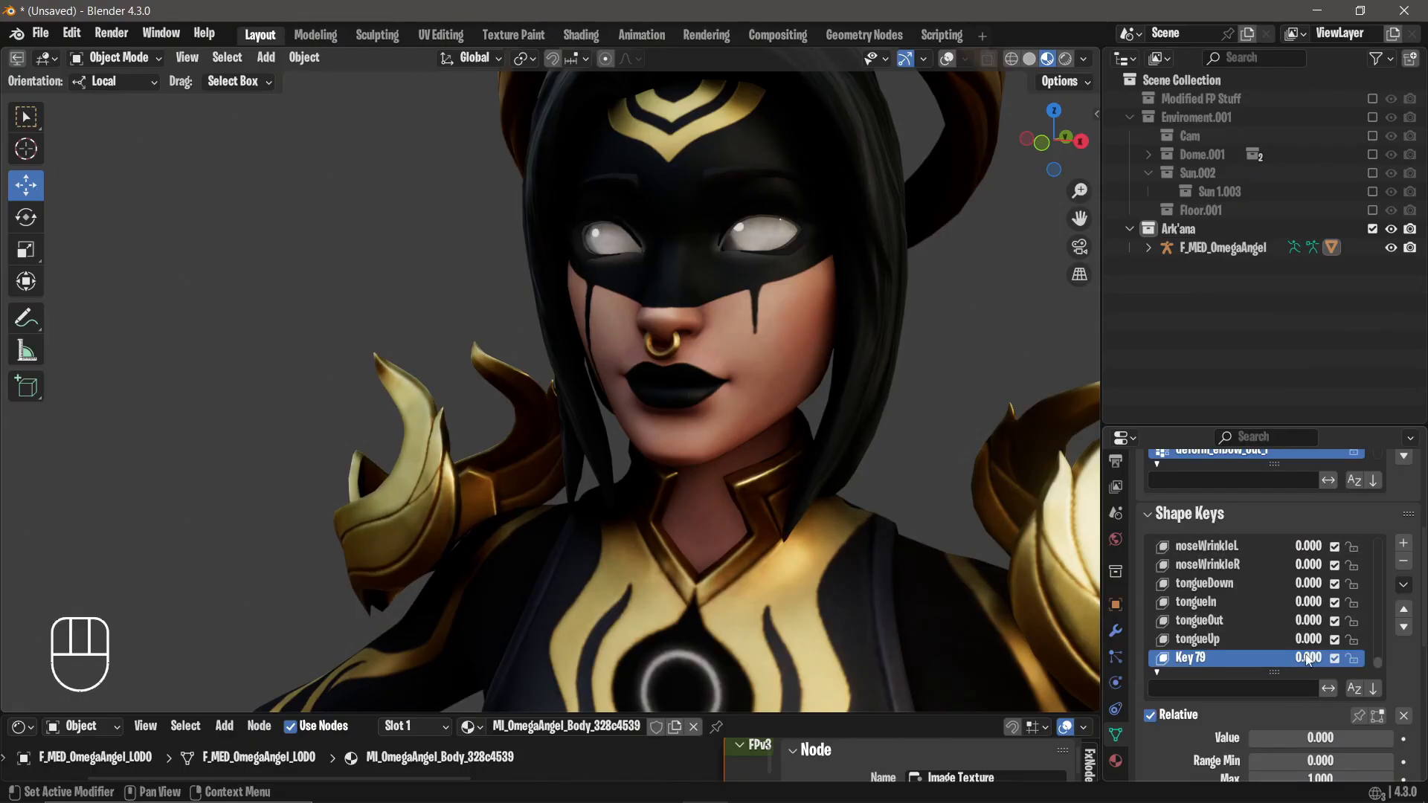
mouse_move(1313, 659)
mouse_down()
mouse_move(1395, 659)
mouse_move(1288, 661)
mouse_move(1395, 661)
mouse_move(1289, 663)
mouse_up()
double_click(1218, 657)
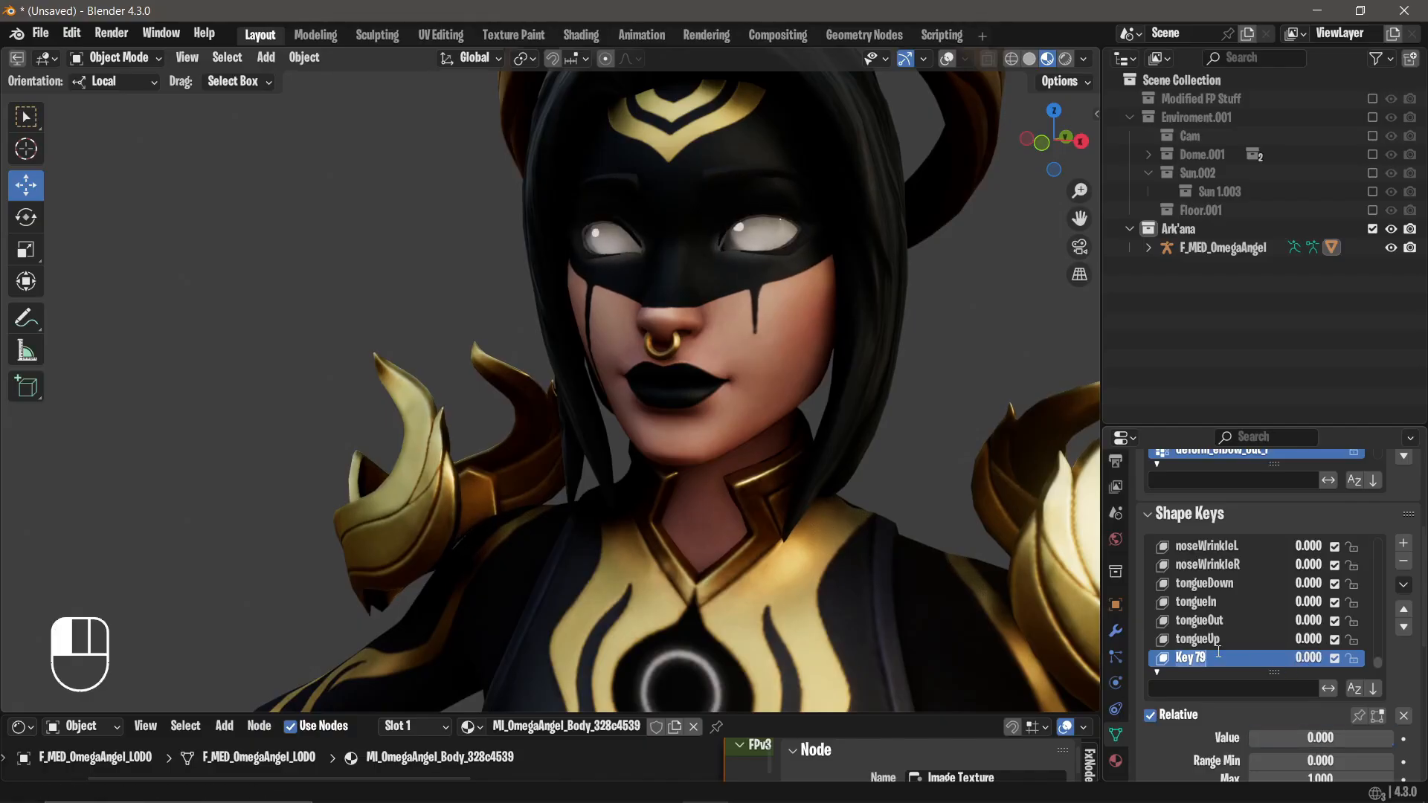
text(Blink)
key(Return)
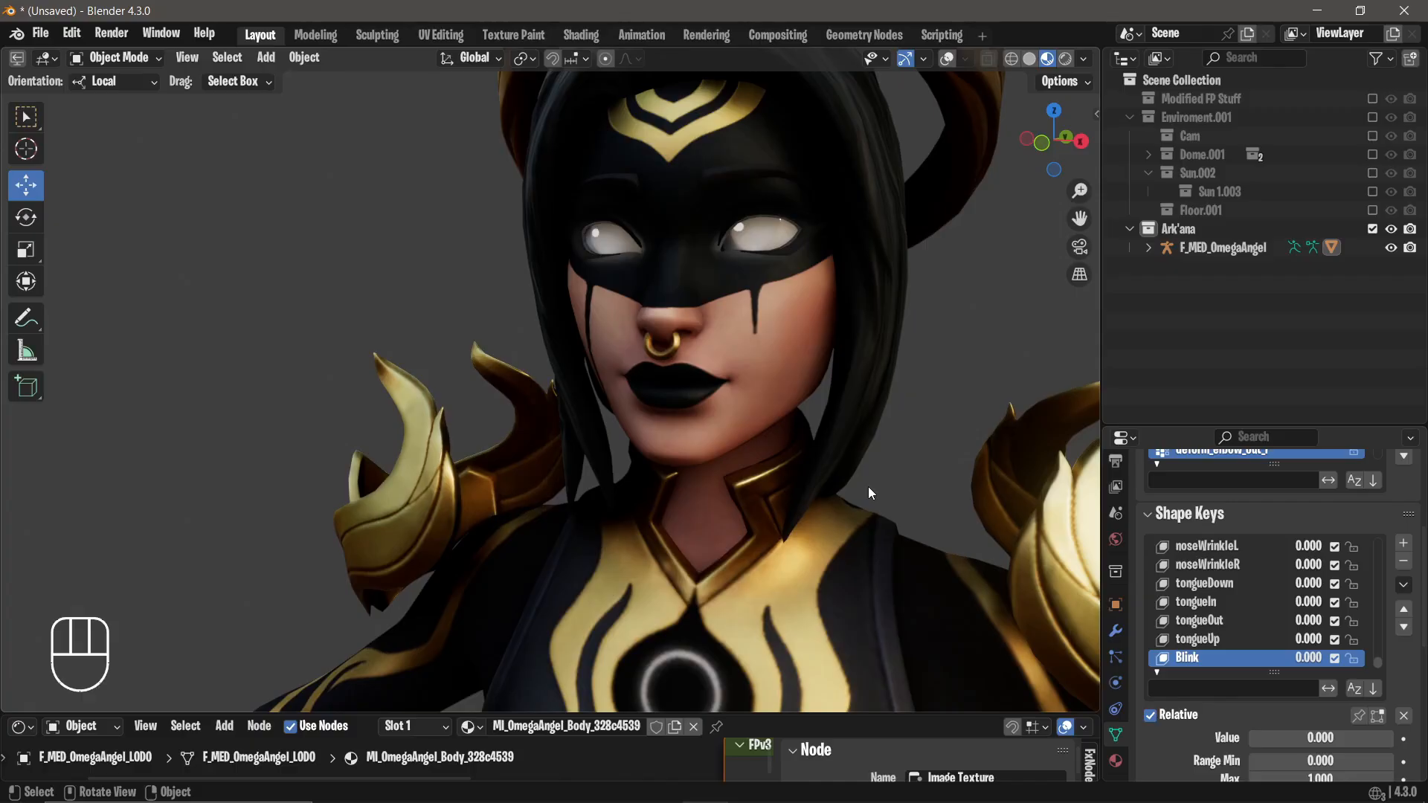
Filter the shape keys by "look" and set eyeLookDownL and eyeLookDownR to 1.000.
click(1293, 681)
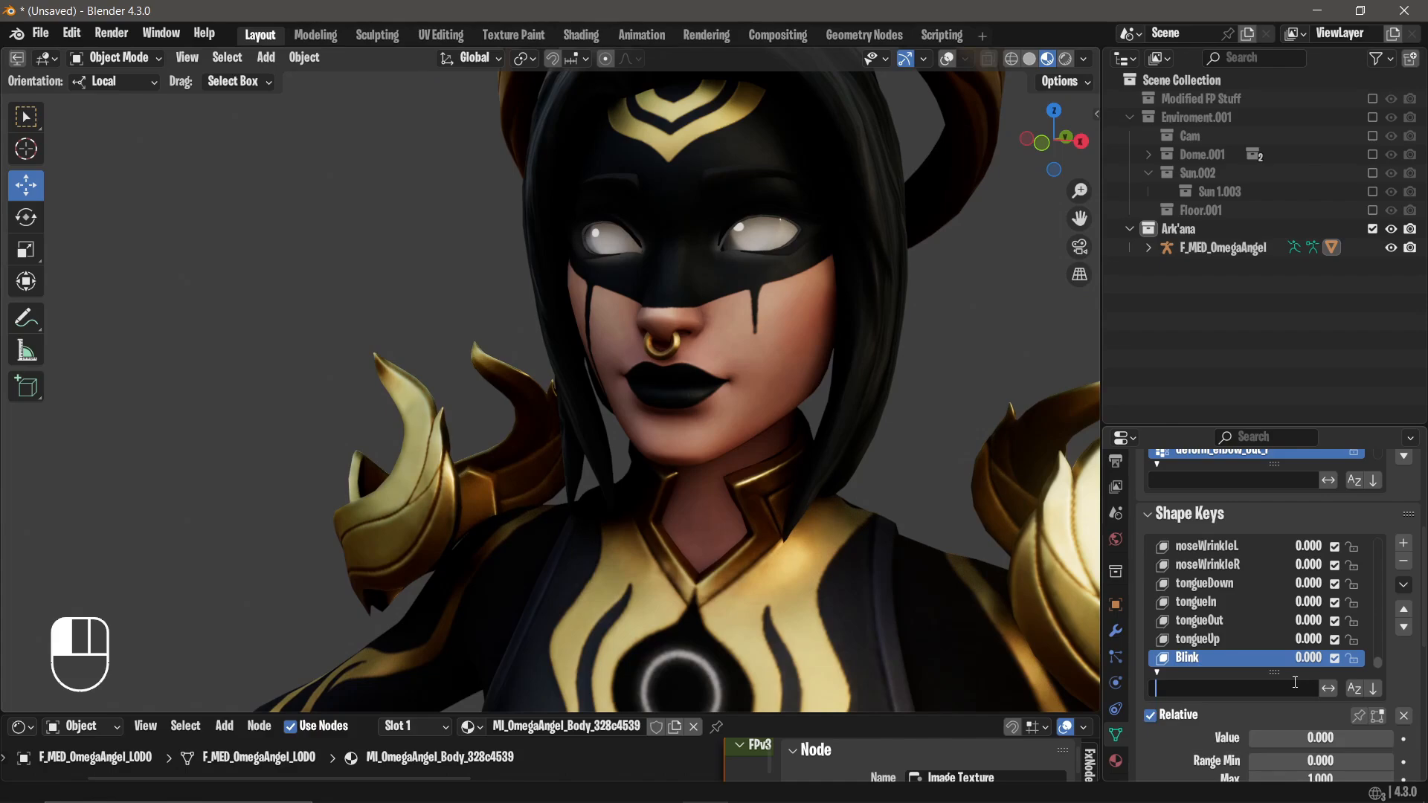
text(look)
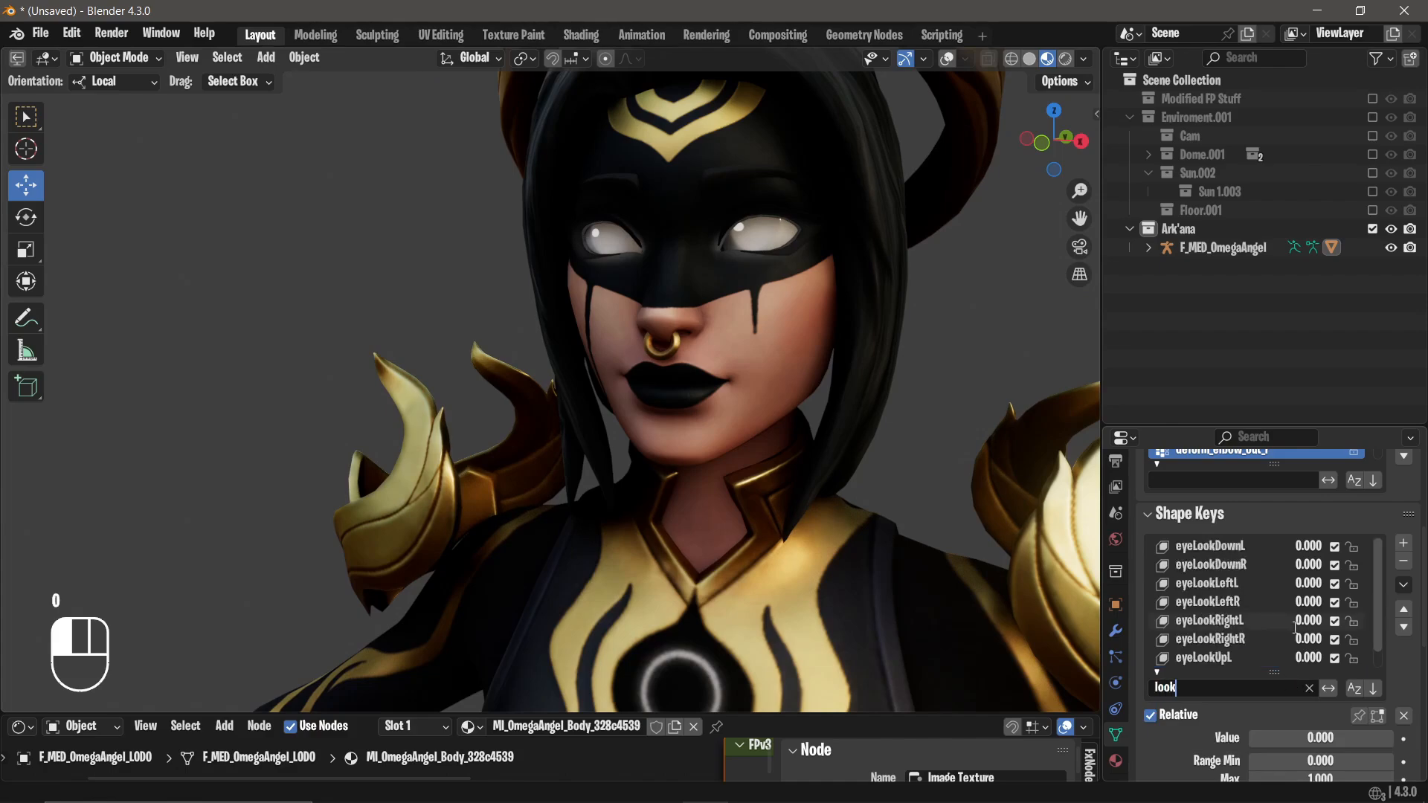
click(1296, 627)
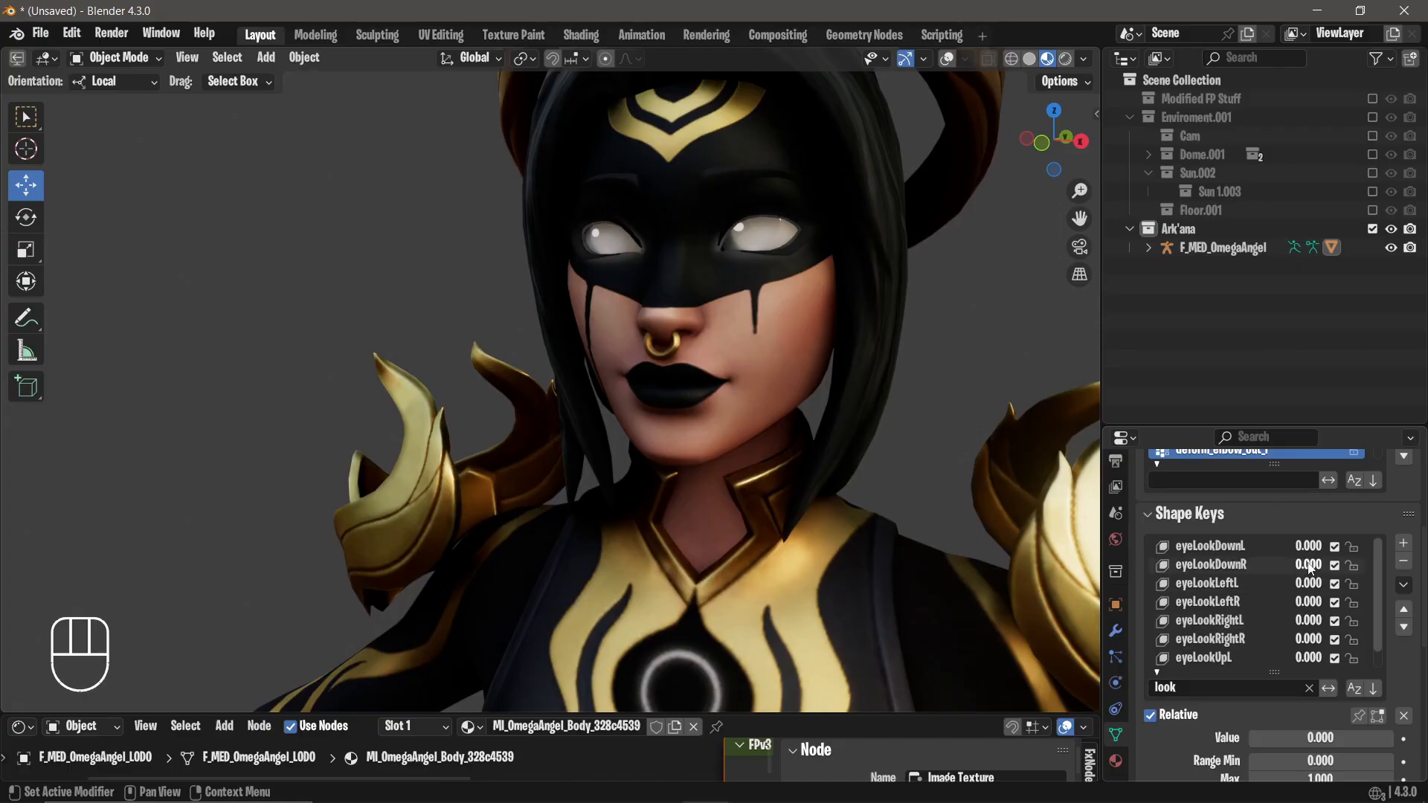
drag(1309, 565, 1369, 546)
middle_drag(863, 306, 905, 298)
Try a Smooth modifier on the character mesh and remove it.
click(1113, 630)
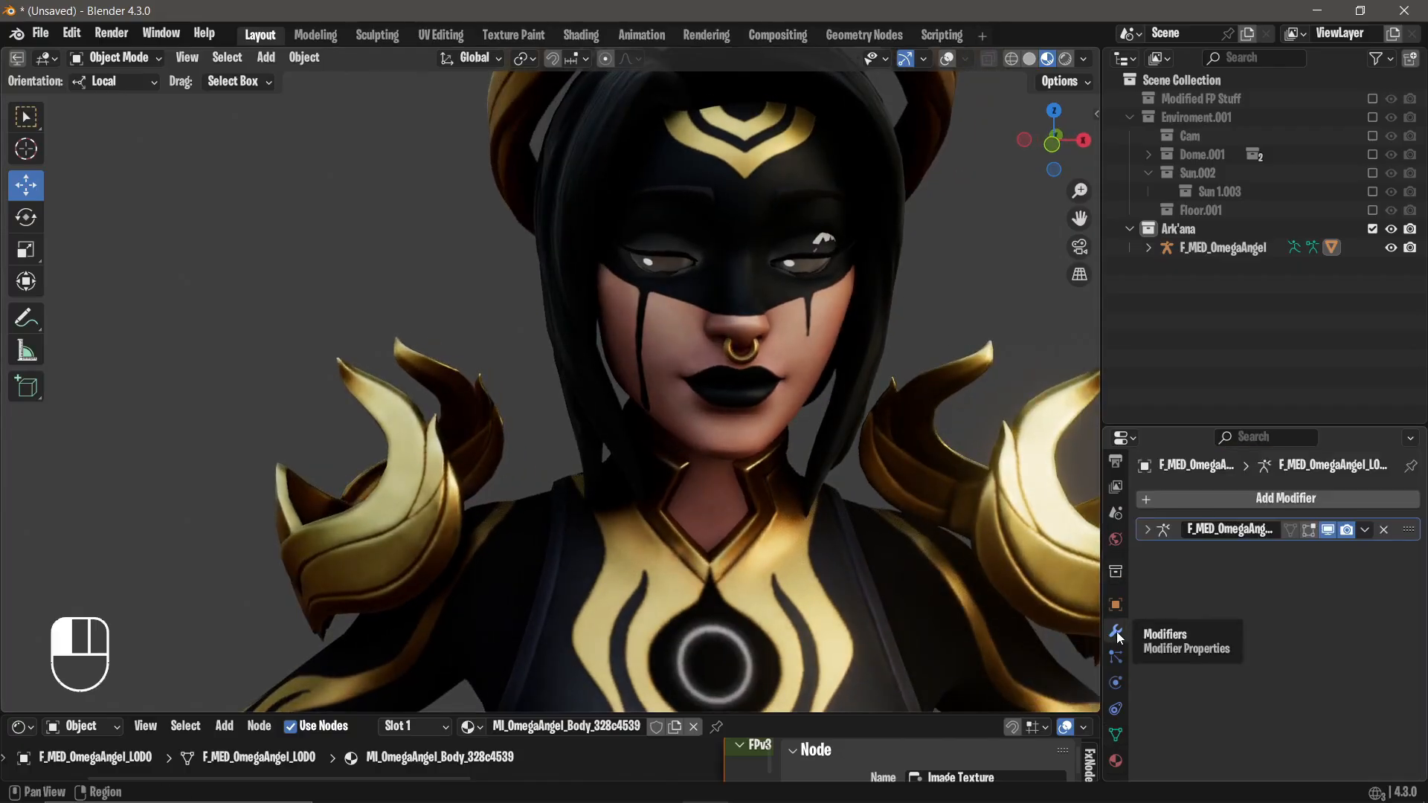
click(1226, 494)
click(1226, 494)
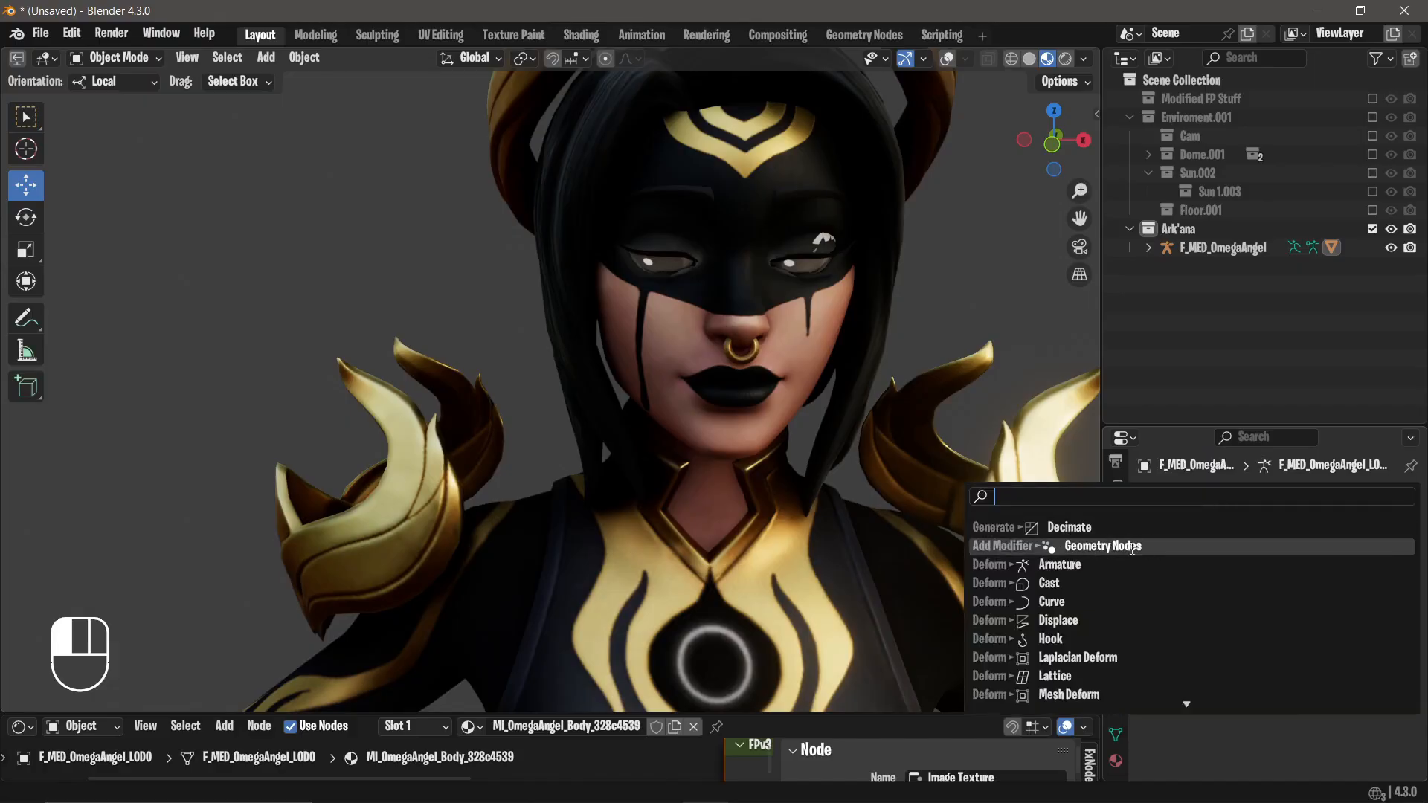
text(smoo)
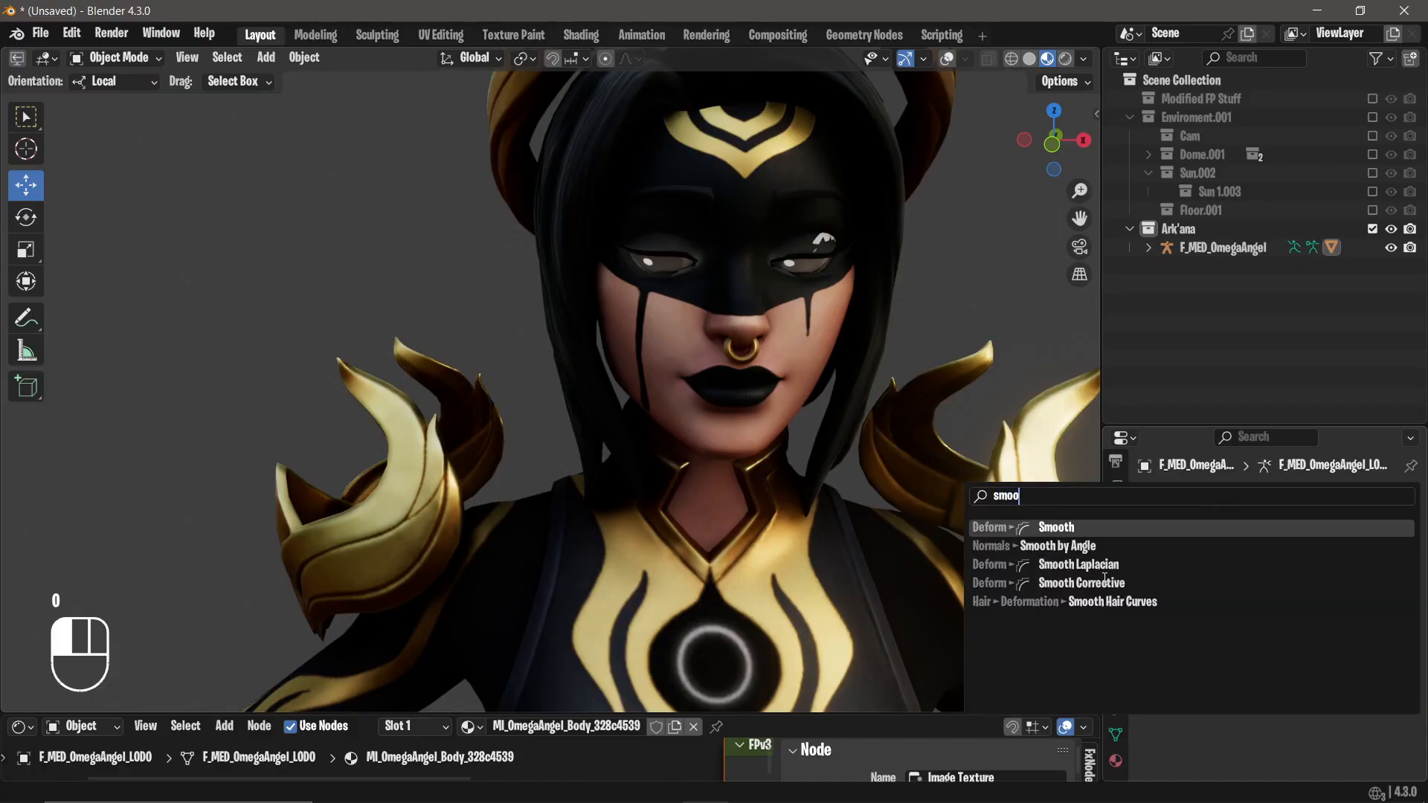
click(1113, 530)
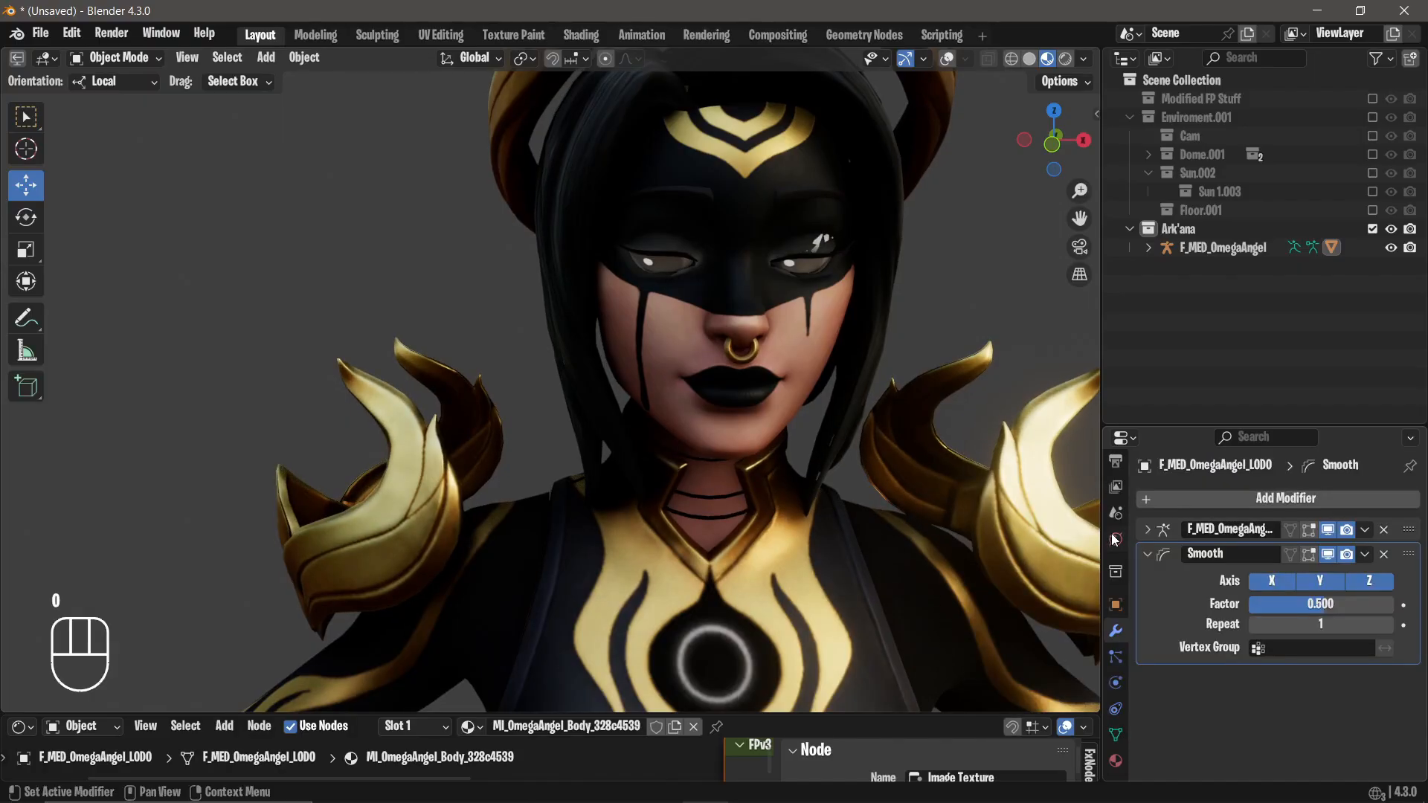
click(1382, 554)
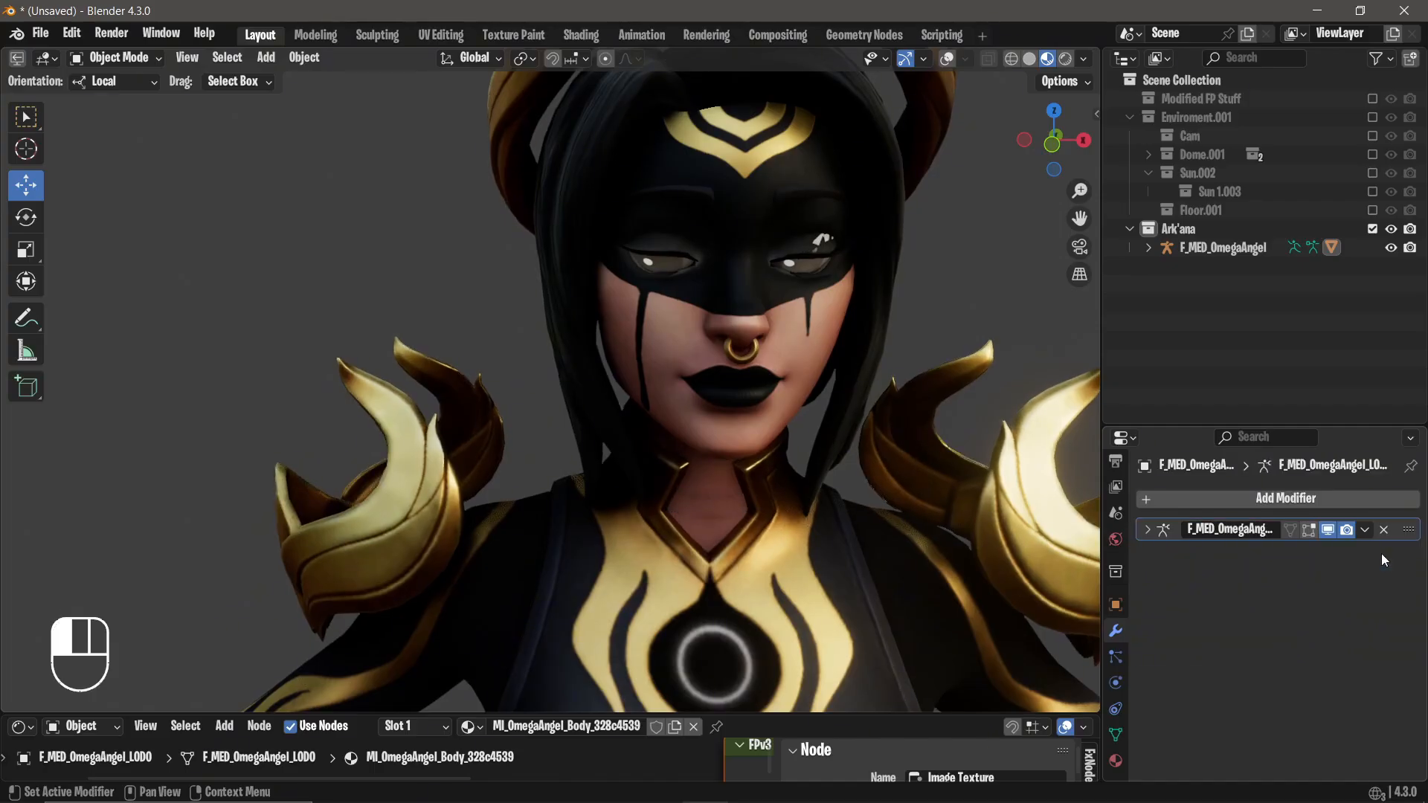
Inspect the eyelids up close and set the eyeLookDownL and eyeLookDownR shape keys to 0.8.
click(1115, 760)
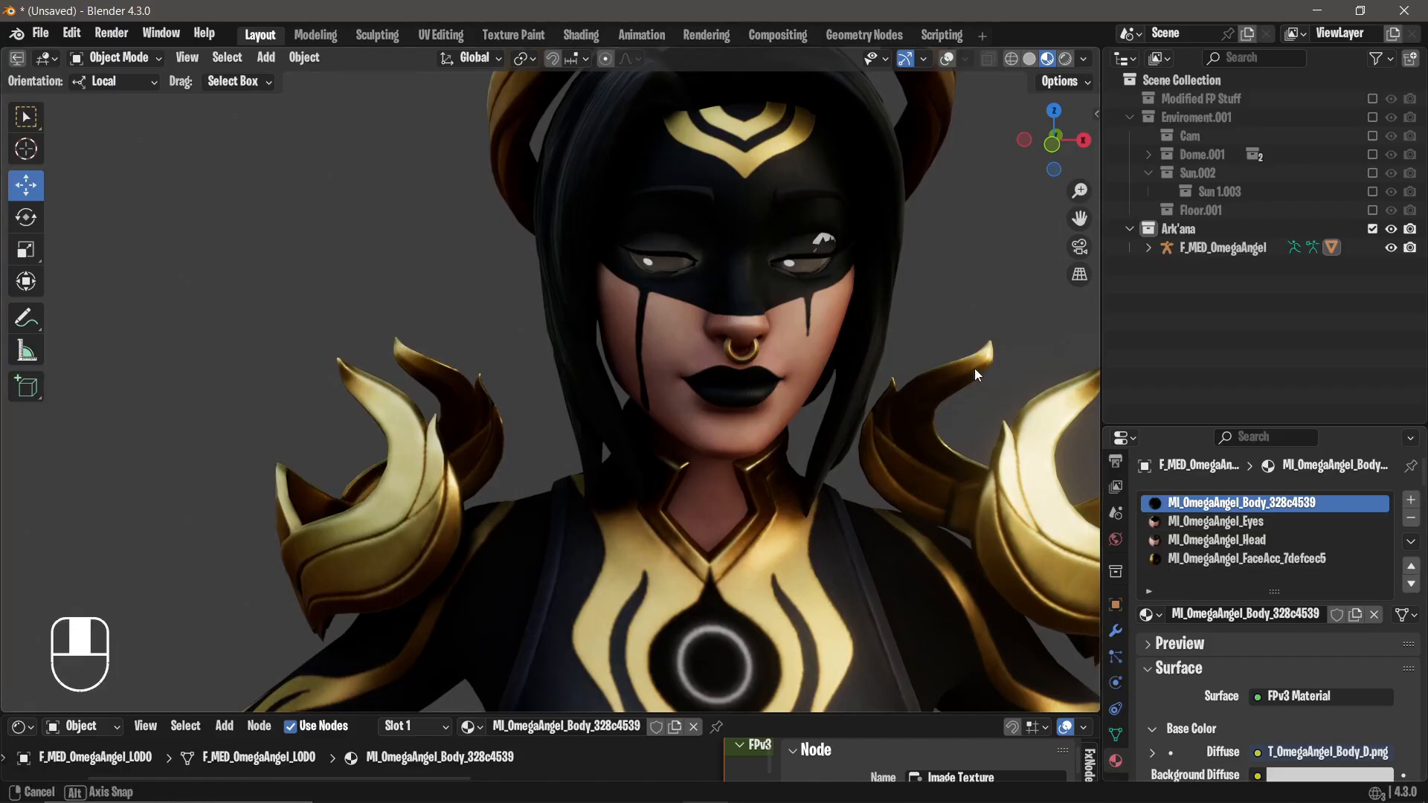
middle_drag(975, 368, 875, 287)
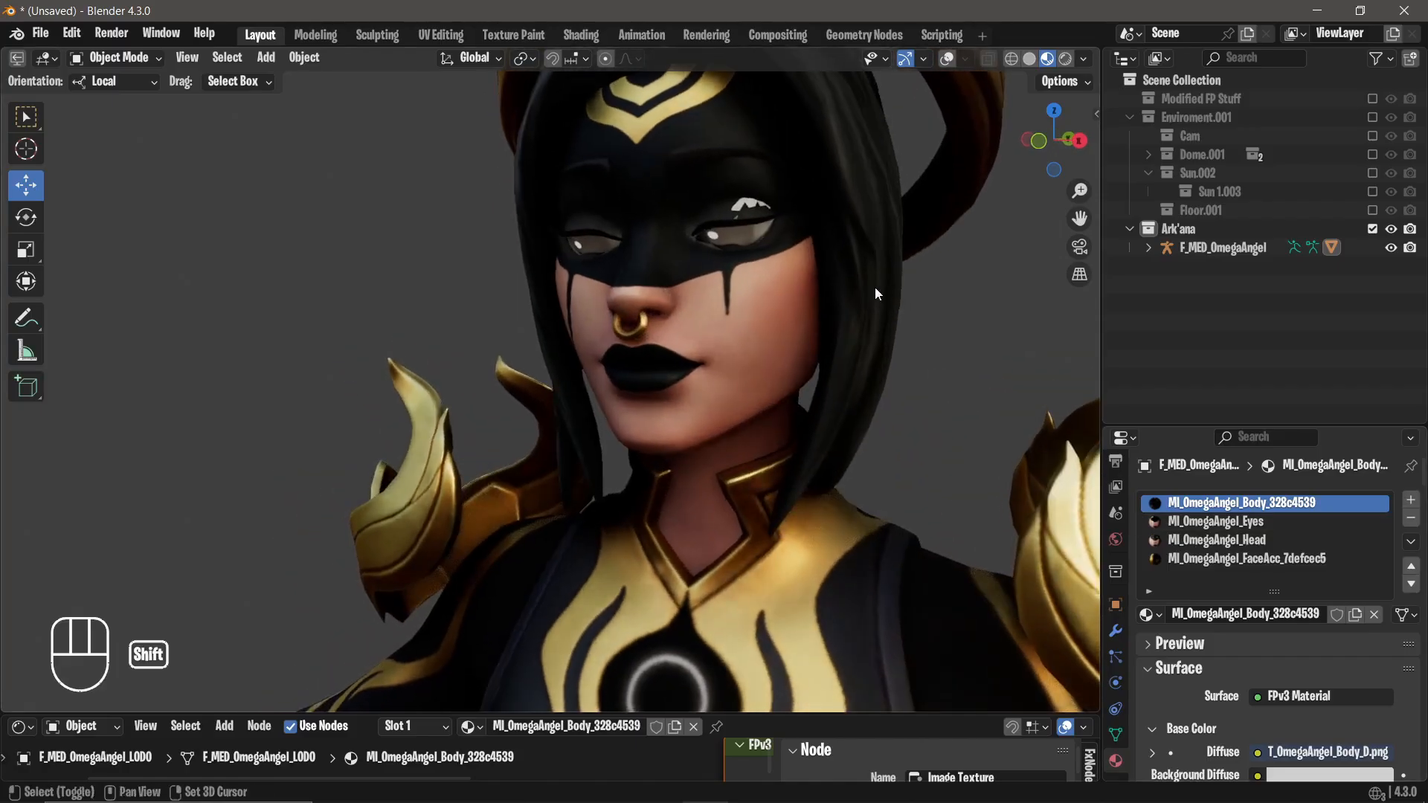
scroll(826, 368, up, 5)
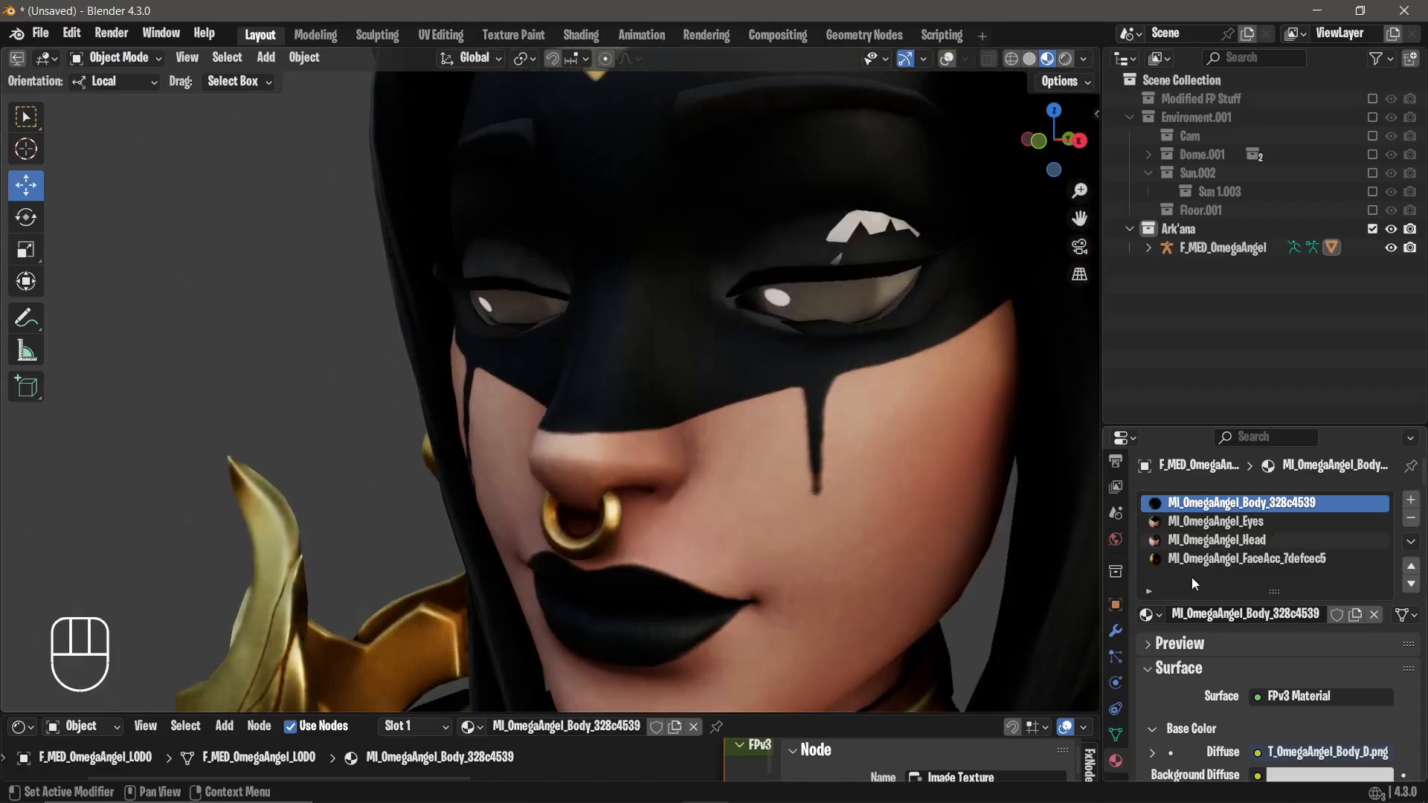
click(1114, 734)
scroll(1290, 636, down, 3)
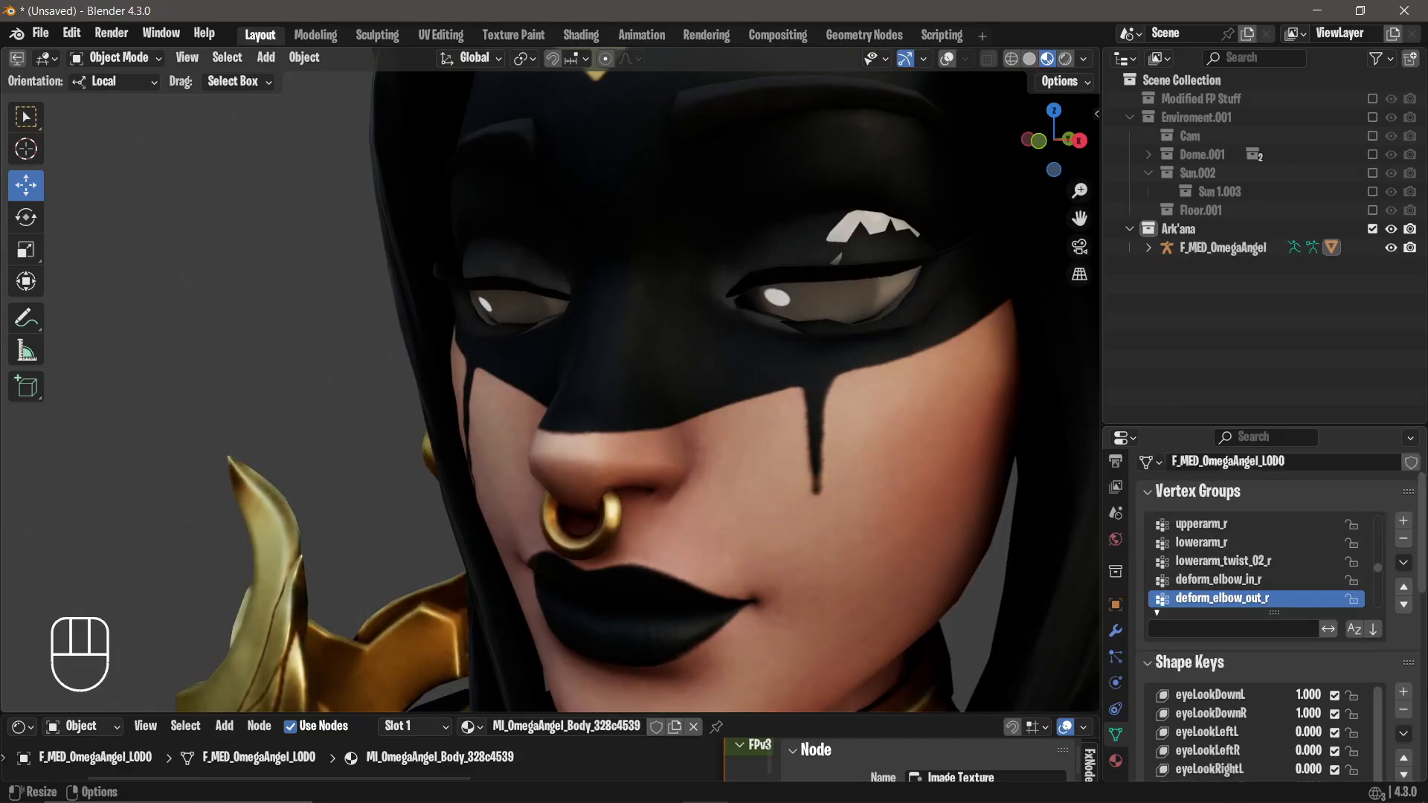
mouse_move(1298, 676)
mouse_down()
mouse_move(1257, 676)
mouse_move(1300, 658)
mouse_move(1278, 658)
mouse_up()
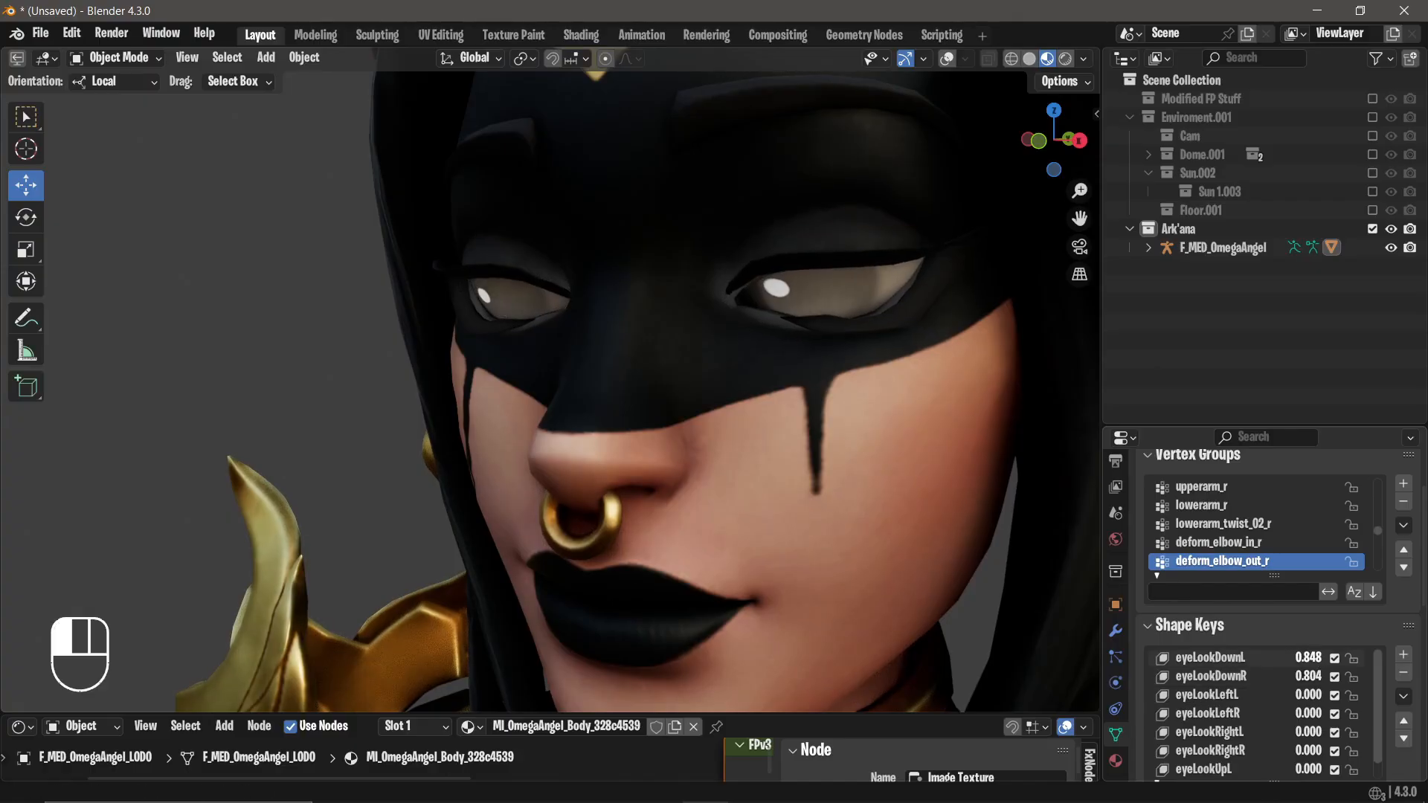
click(1321, 659)
text(.8)
key(Return)
click(1305, 675)
text(.8)
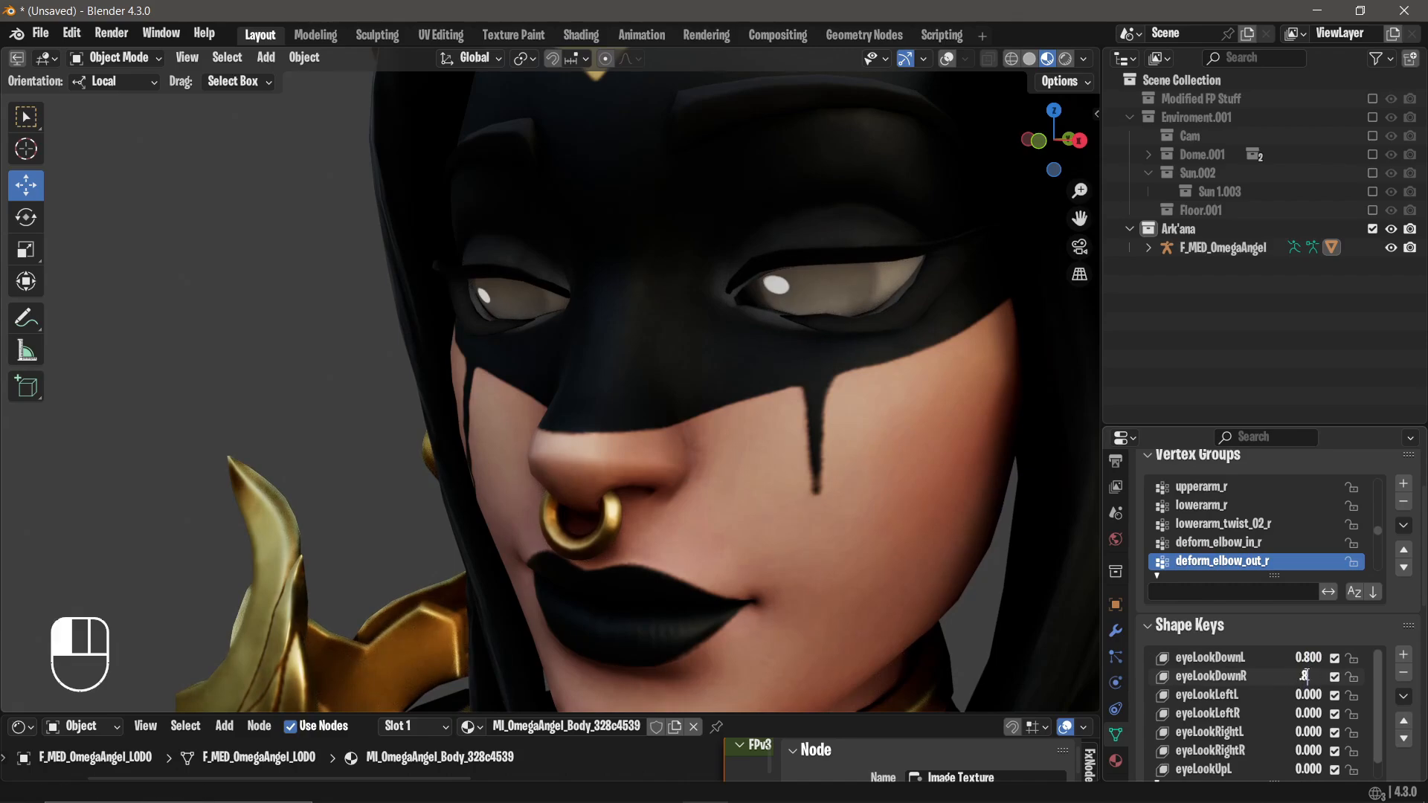
key(Return)
middle_drag(673, 372, 756, 372)
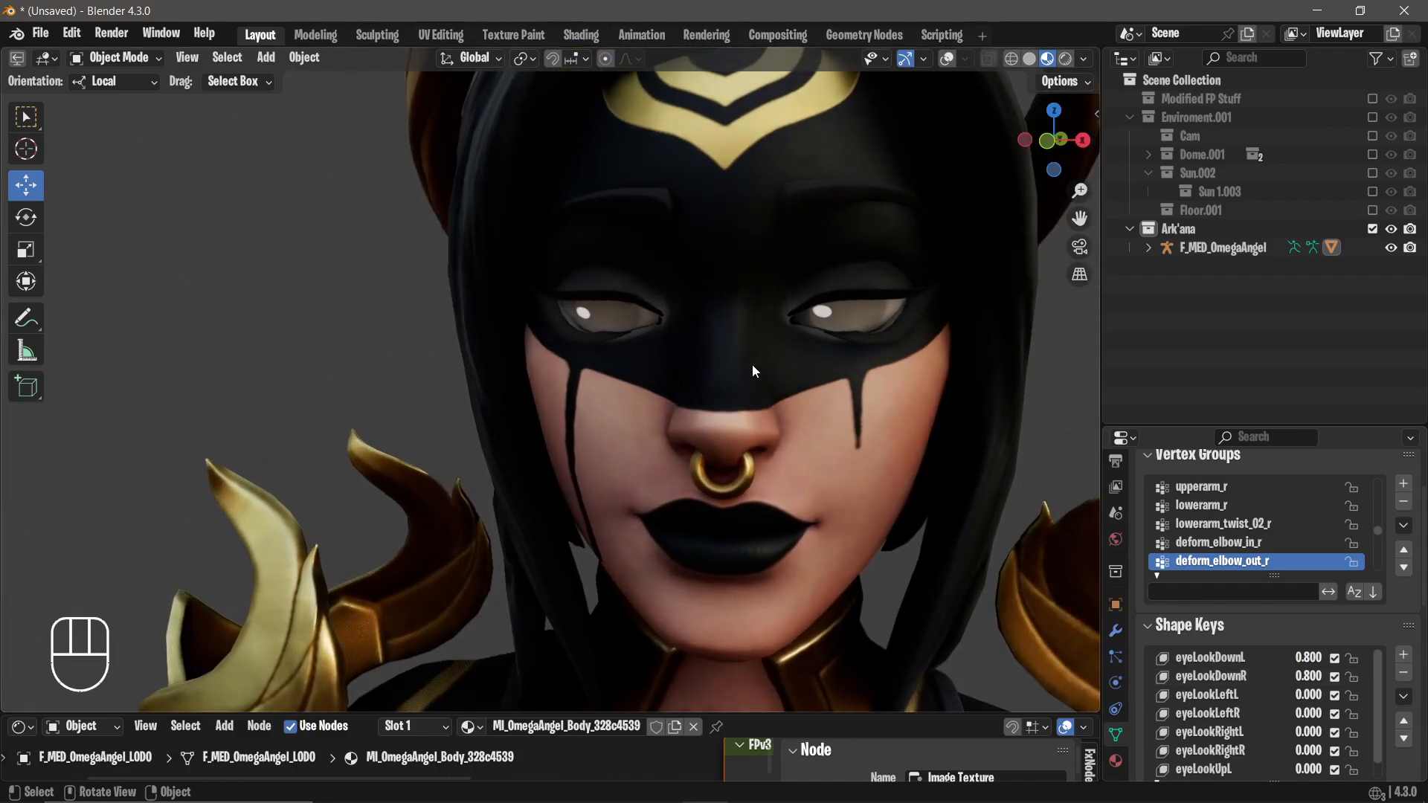
Create a new shape key from the look-down mix and reset eyeLookDownL and eyeLookDownR to 0.
click(1404, 696)
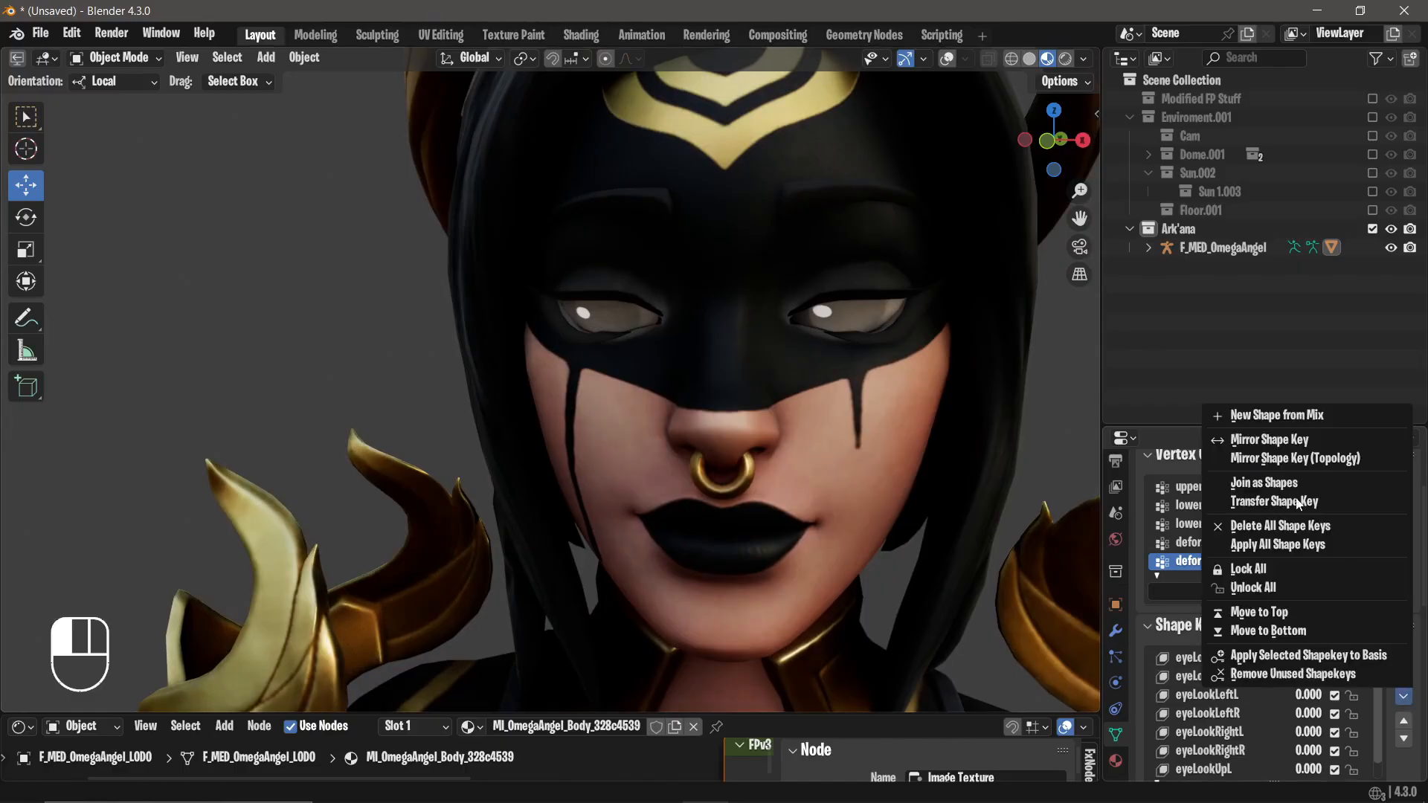
click(1283, 418)
drag(1313, 657, 1314, 695)
text(0)
key(Return)
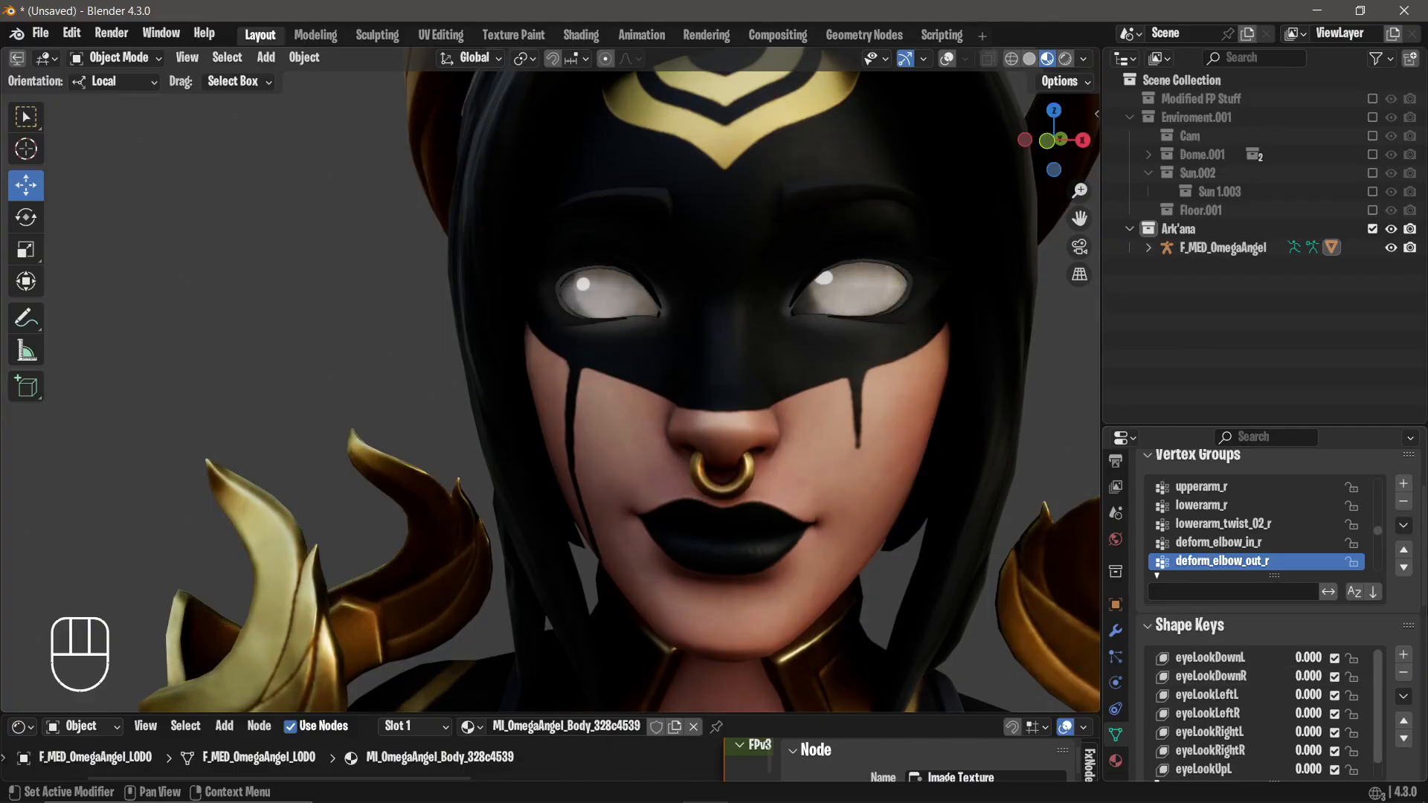
Set the eyeLookUpL and eyeLookUpR shape keys to 1.000.
scroll(1311, 610, down, 5)
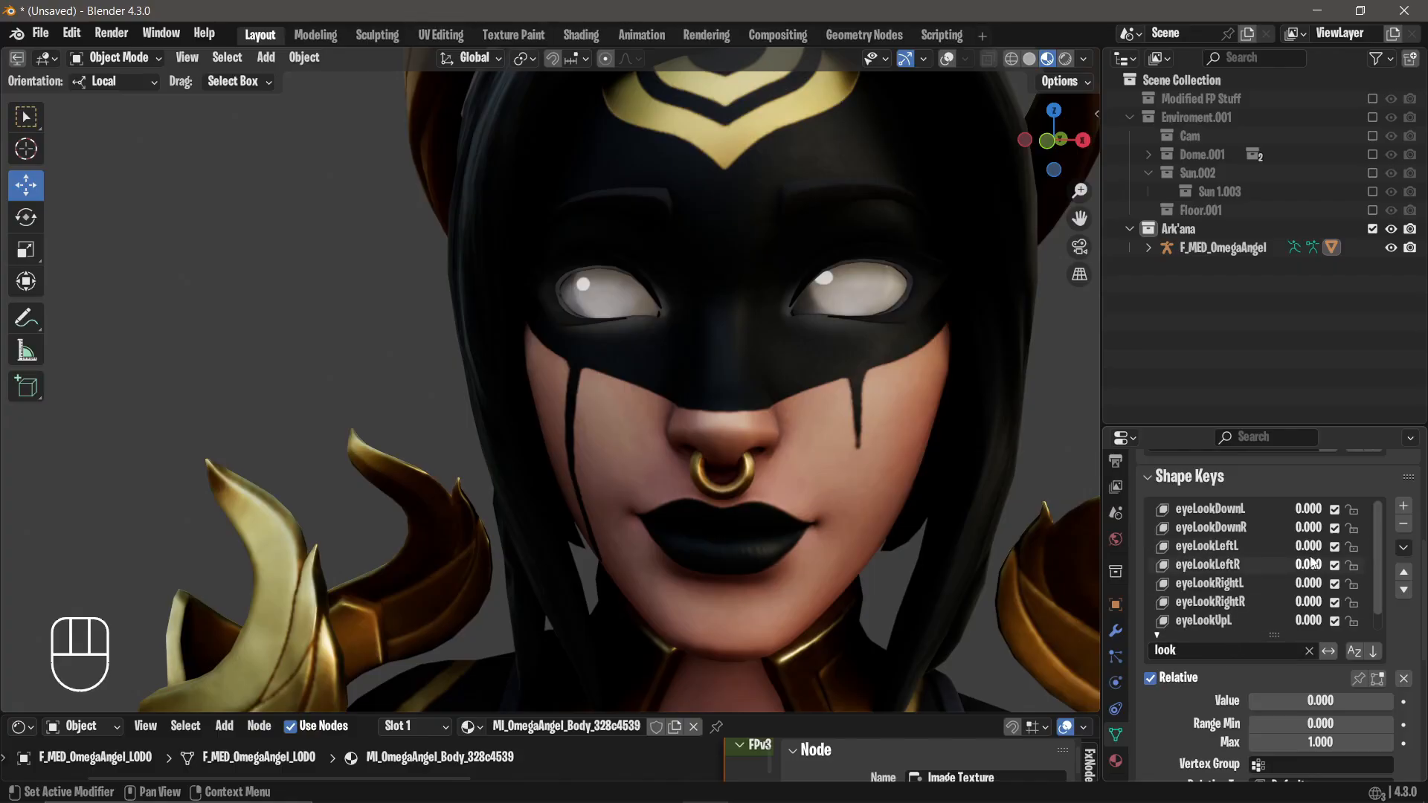
scroll(1313, 580, down, 1)
drag(1309, 602, 1327, 627)
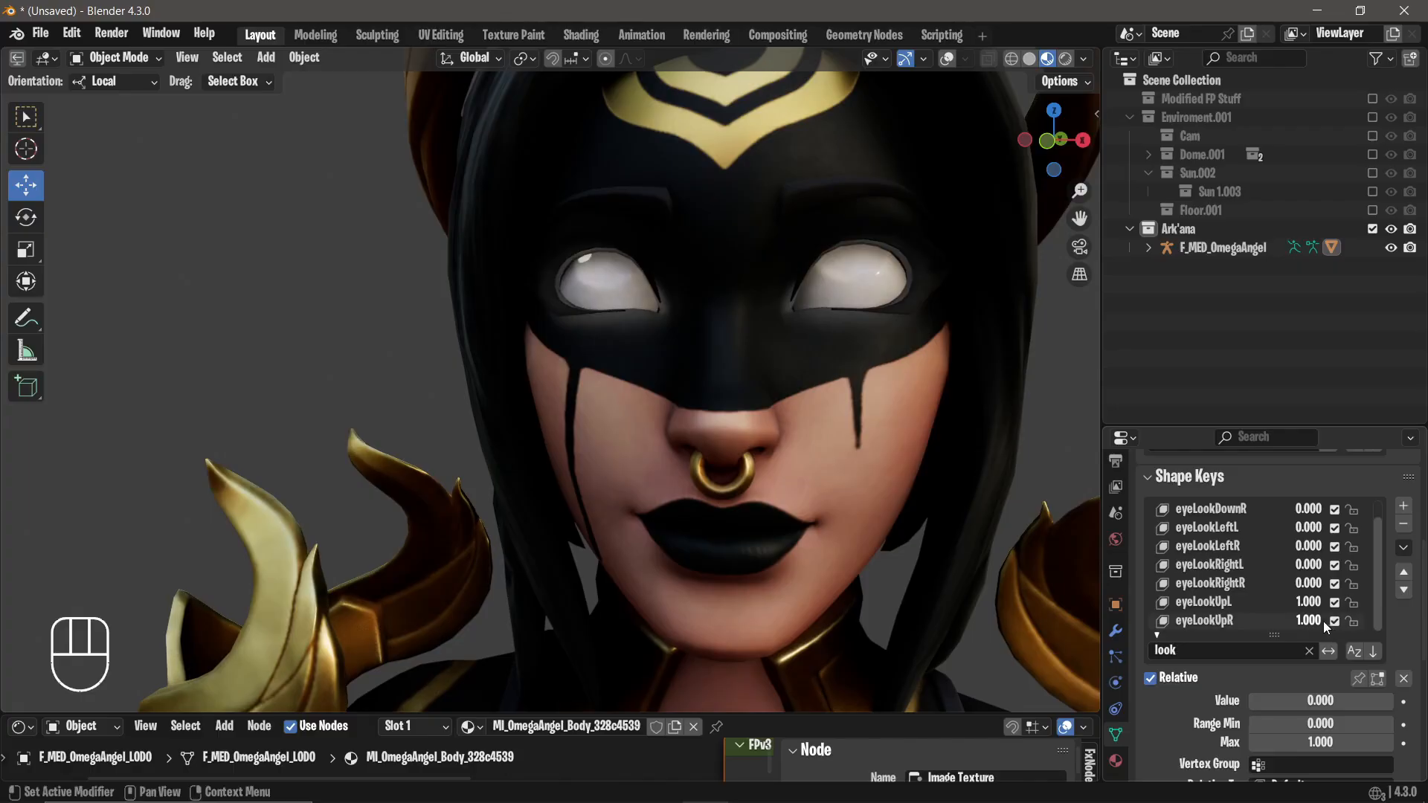
Create a new shape key from the look-up mix and reset eyeLookUpL and eyeLookUpR to 0.
click(1405, 549)
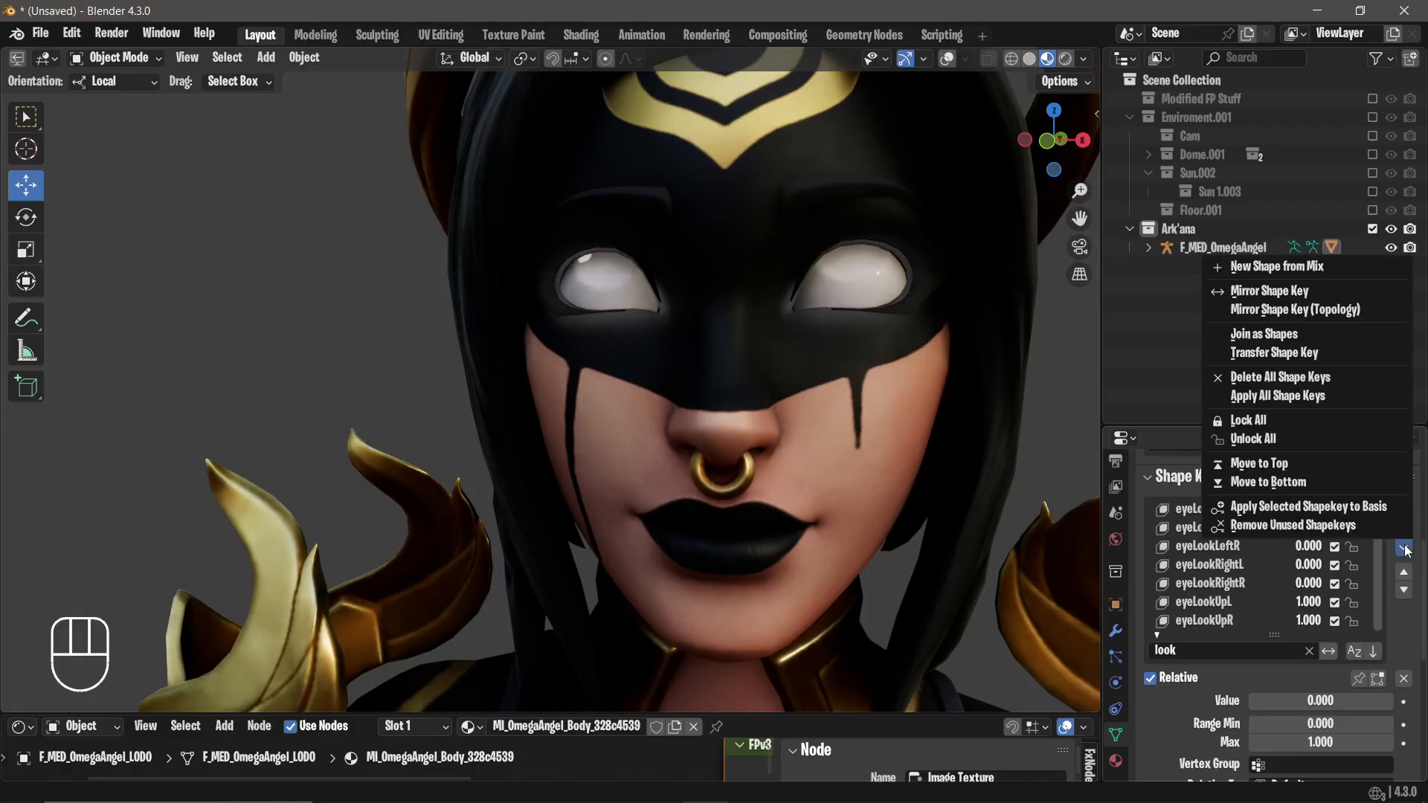
click(1261, 266)
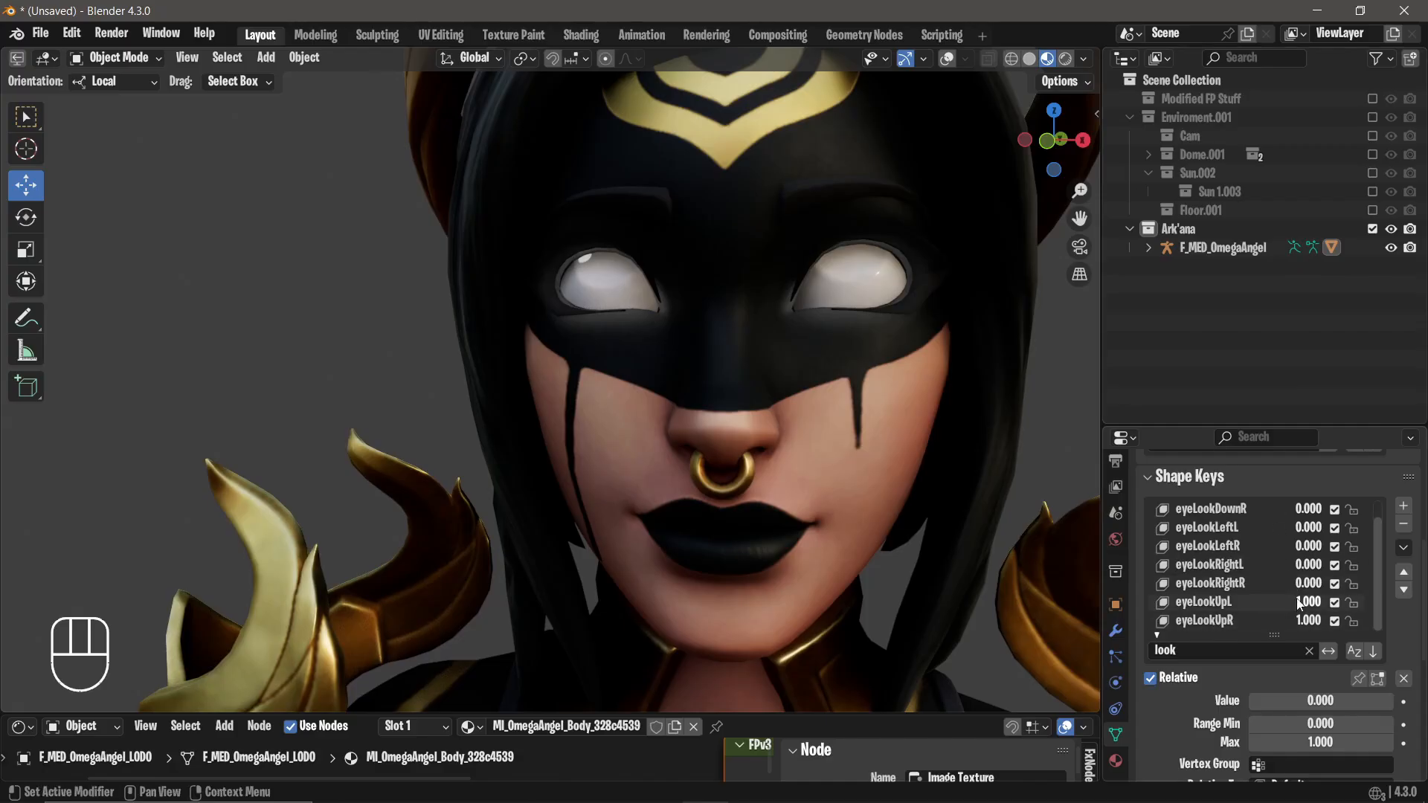
click(1304, 602)
key(Return)
Clear the shape key filter and rename Key 80 as Look Down.
click(1309, 651)
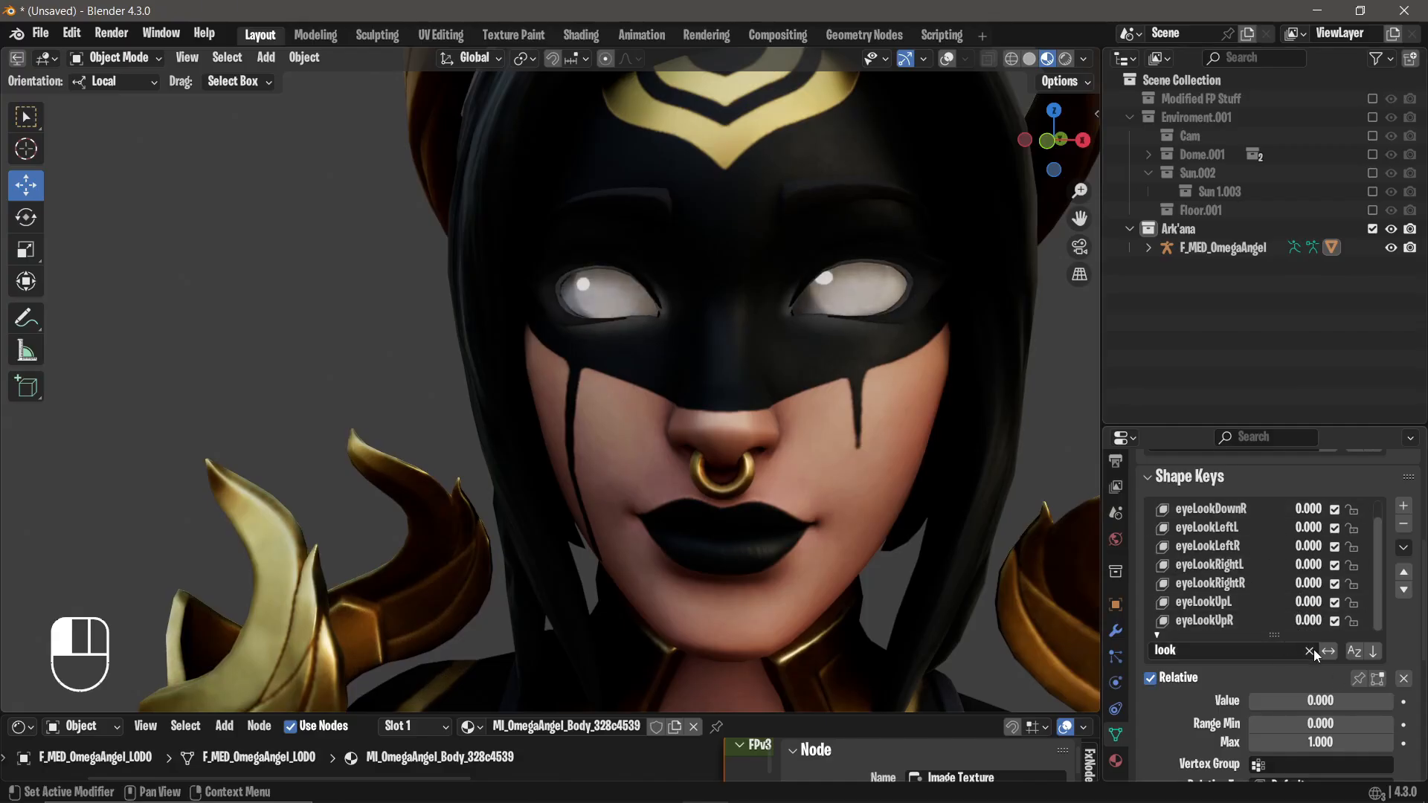
mouse_move(1303, 602)
mouse_down()
mouse_move(1382, 601)
mouse_move(1303, 602)
mouse_up()
click(1229, 603)
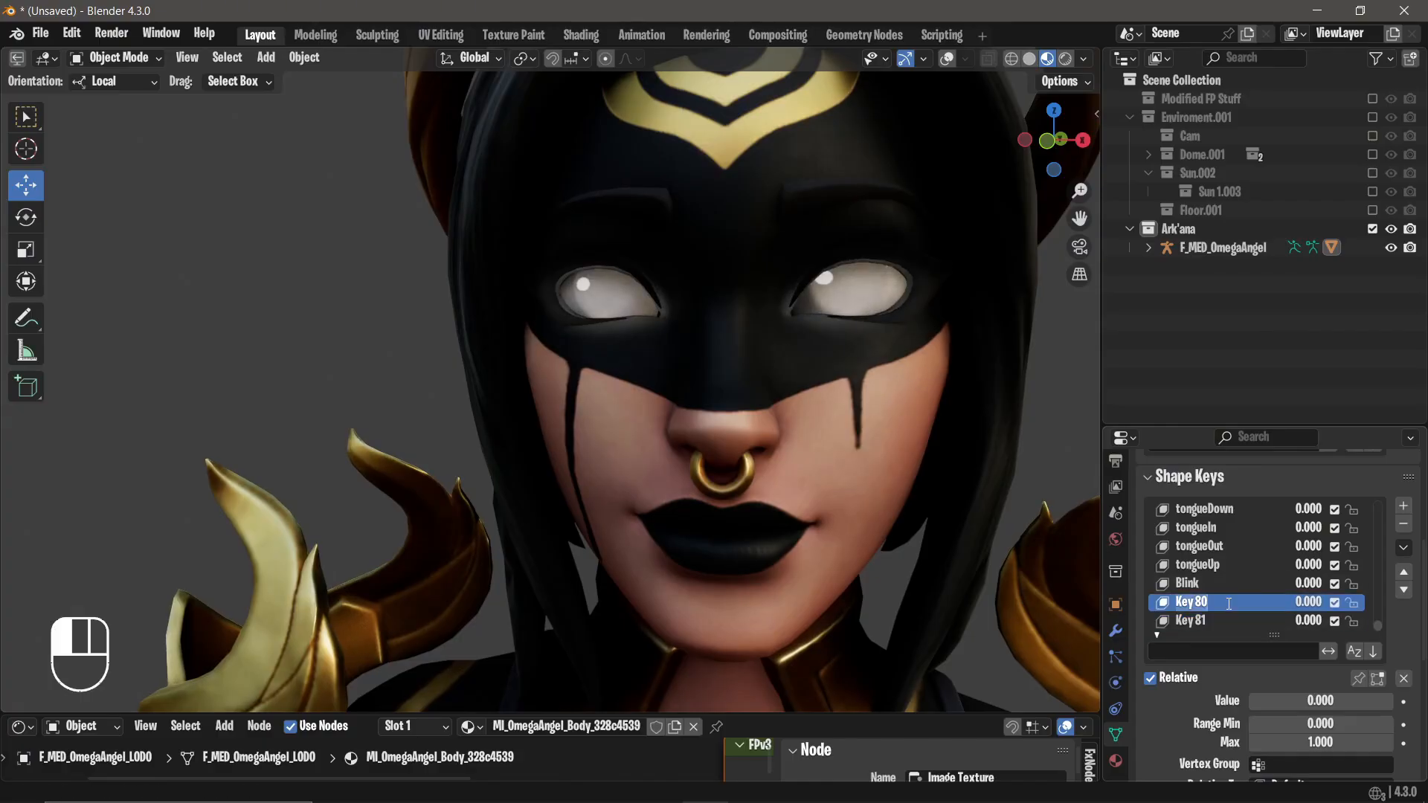
double_click(1229, 604)
text(Look Down)
click(1316, 623)
Rename the last shape key, Key 81, as Look Down.
mouse_move(1316, 623)
mouse_down()
mouse_move(1392, 622)
mouse_move(1313, 623)
mouse_up()
double_click(1256, 626)
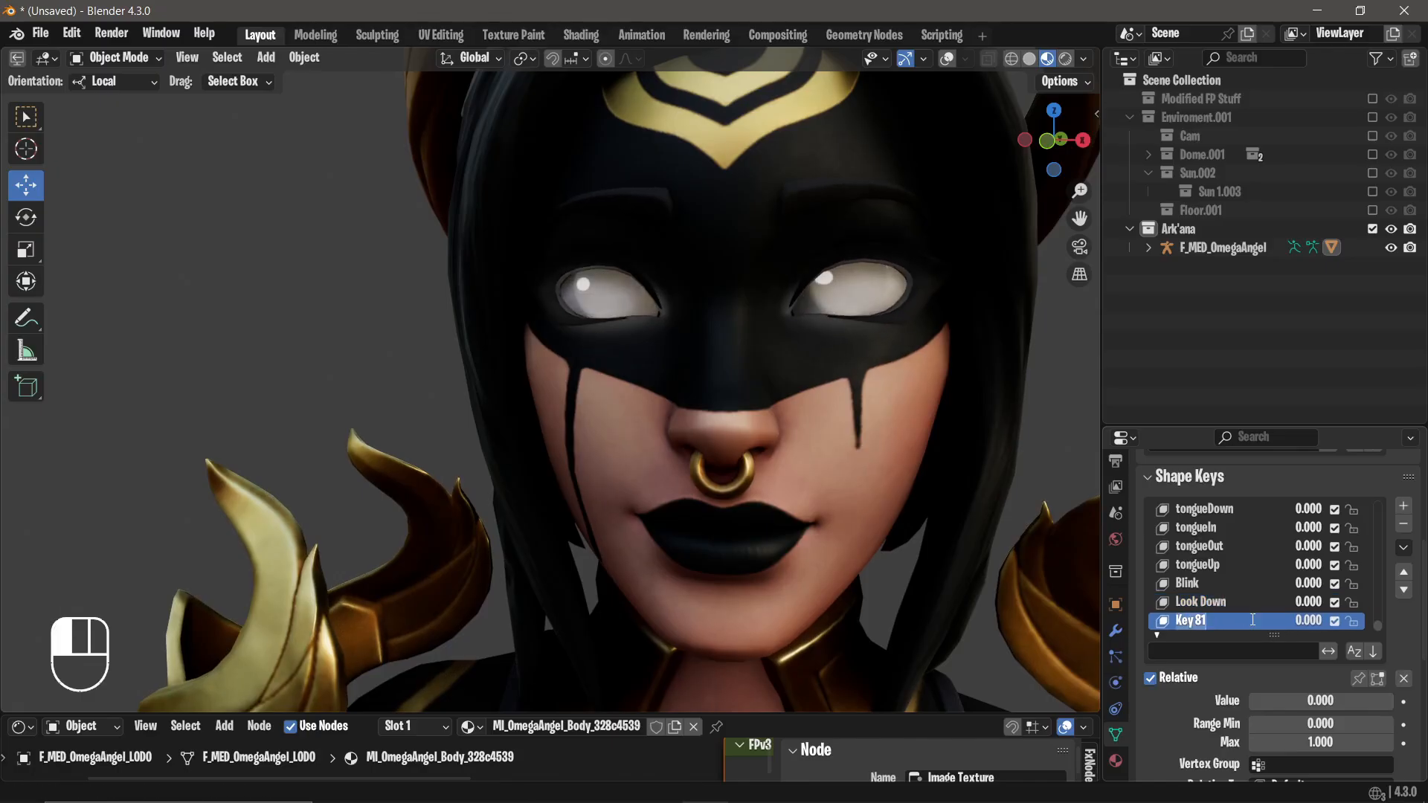
text(Lok)
key(BackSpace)
key(BackSpace)
text(ook Down)
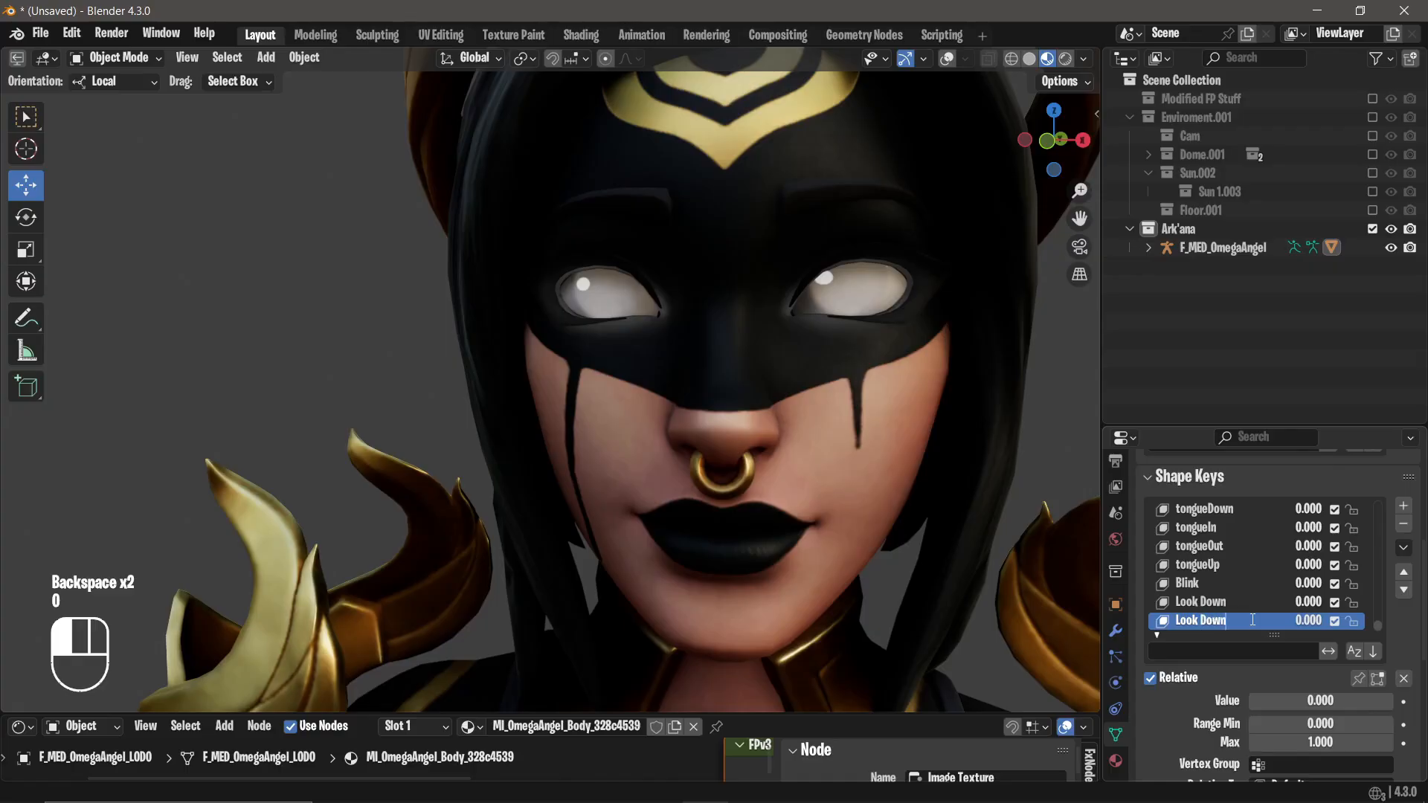
click(780, 345)
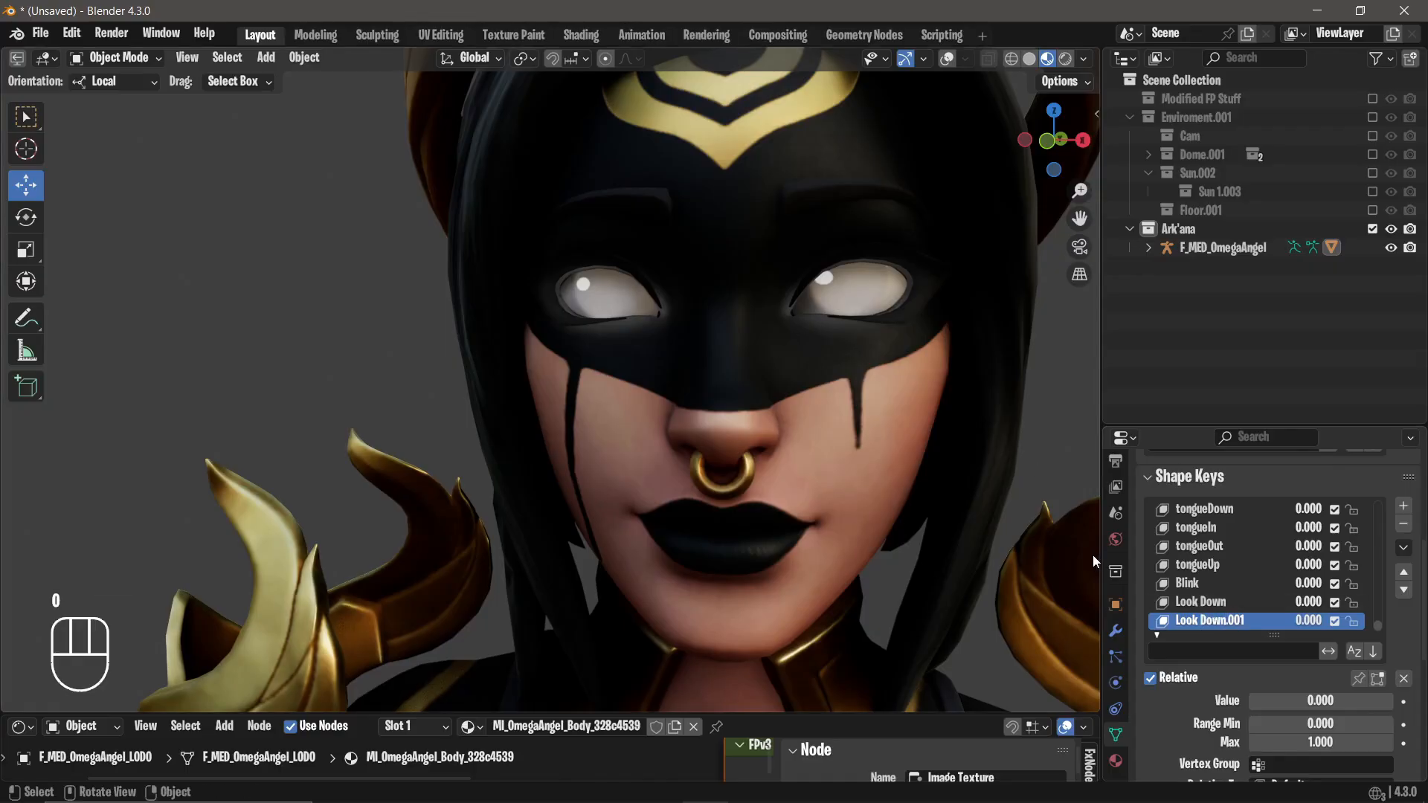
Rename the last shape key in the list as Look Up.
click(1232, 627)
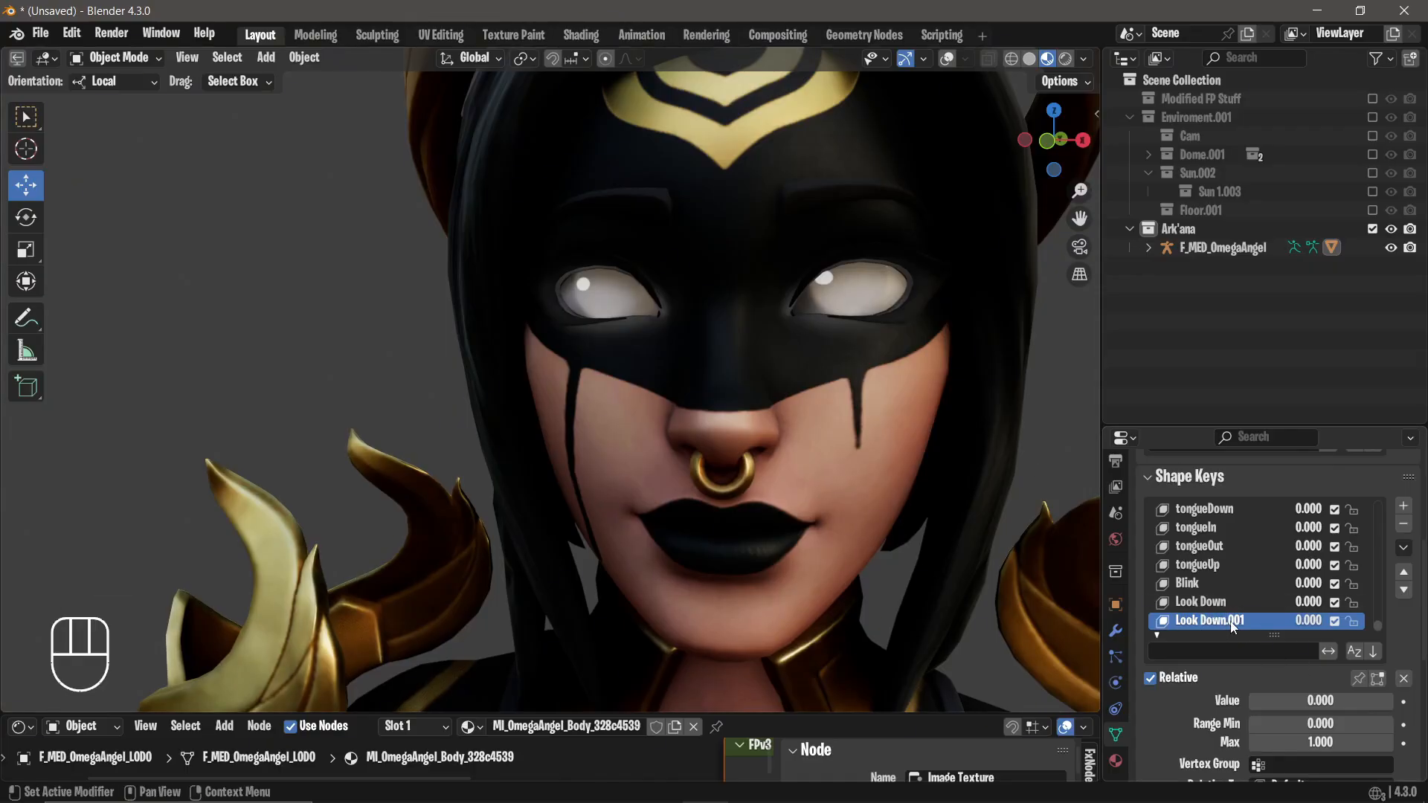
double_click(1232, 622)
key(Right)
key(BackSpace)
key(BackSpace)
key(BackSpace)
key(BackSpace)
key(BackSpace)
key(BackSpace)
key(BackSpace)
key(BackSpace)
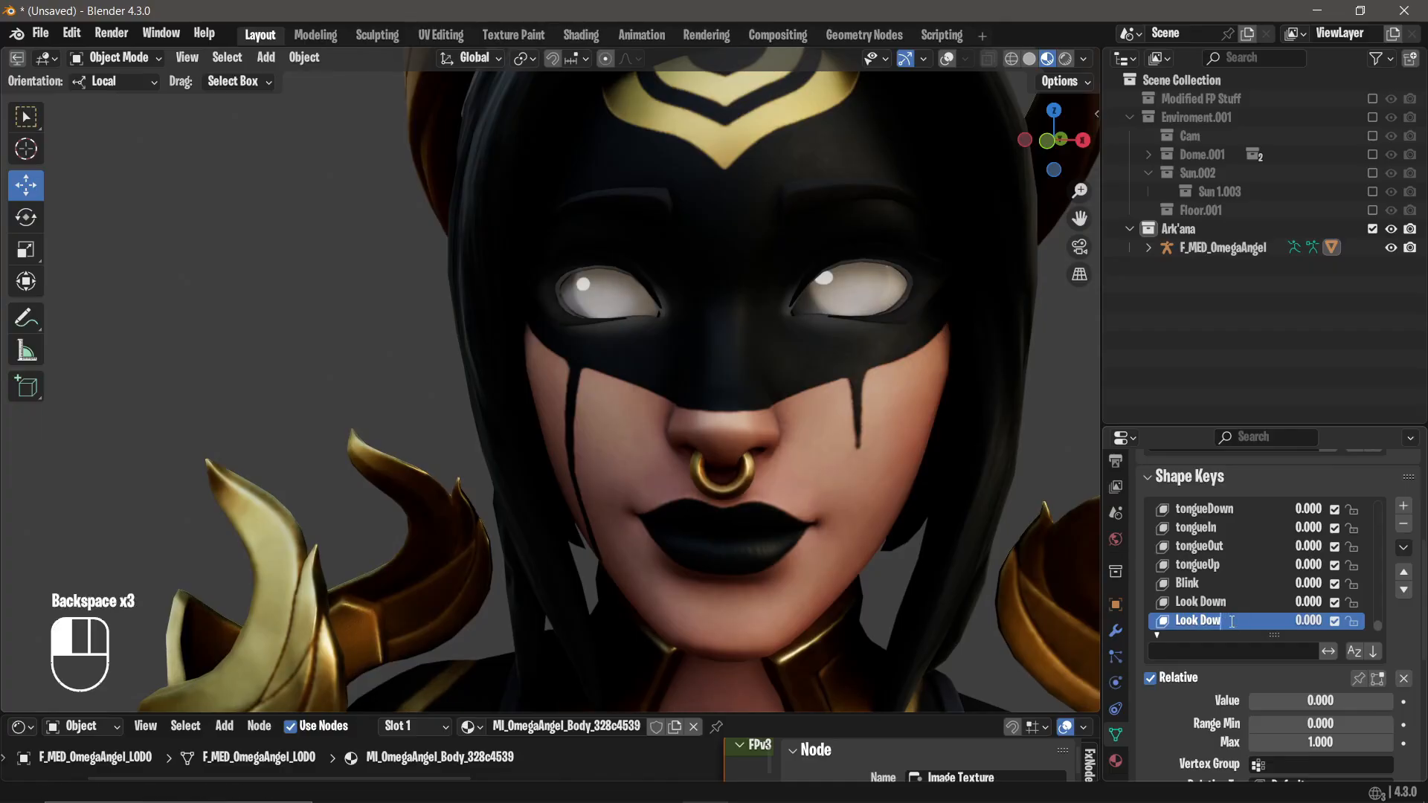
text(Up)
click(996, 582)
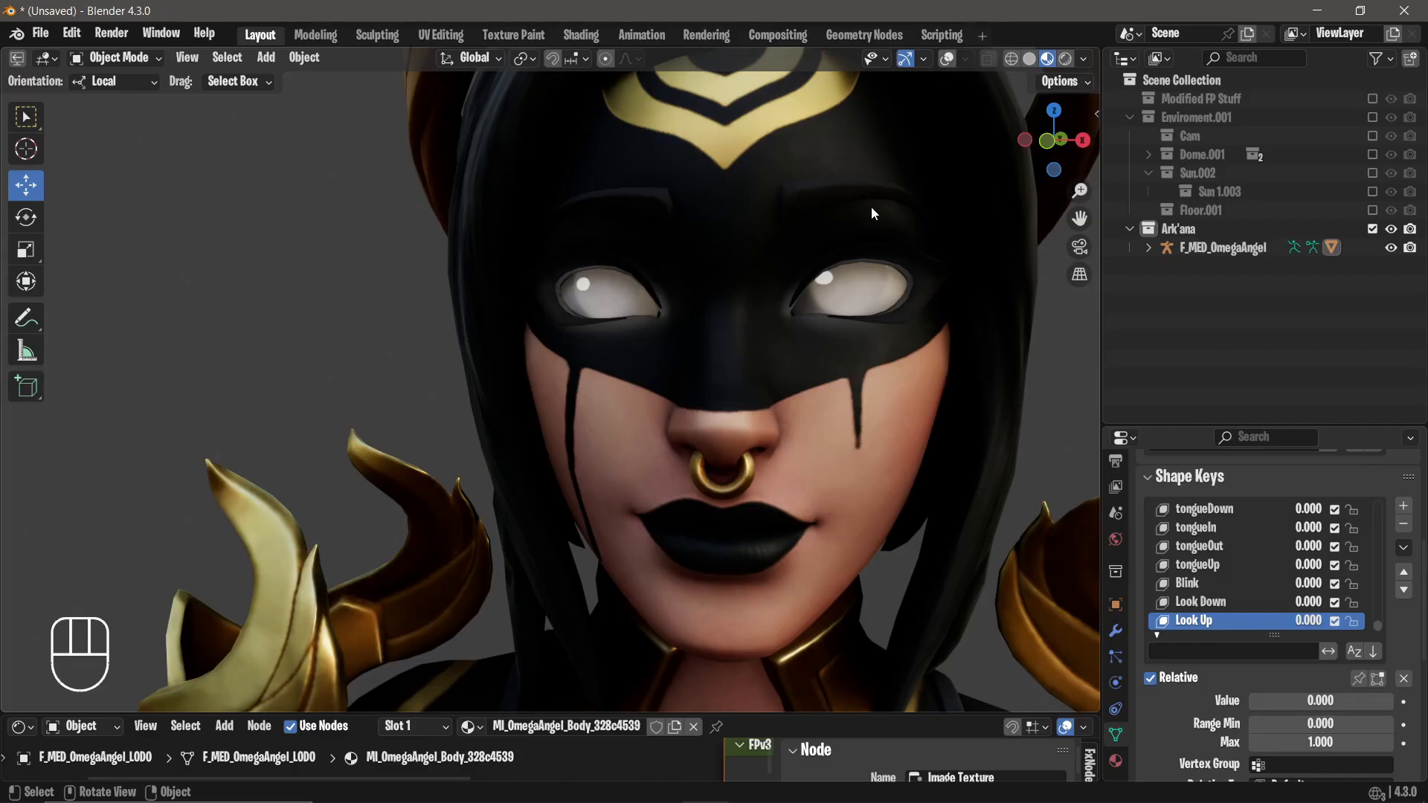
scroll(856, 268, down, 5)
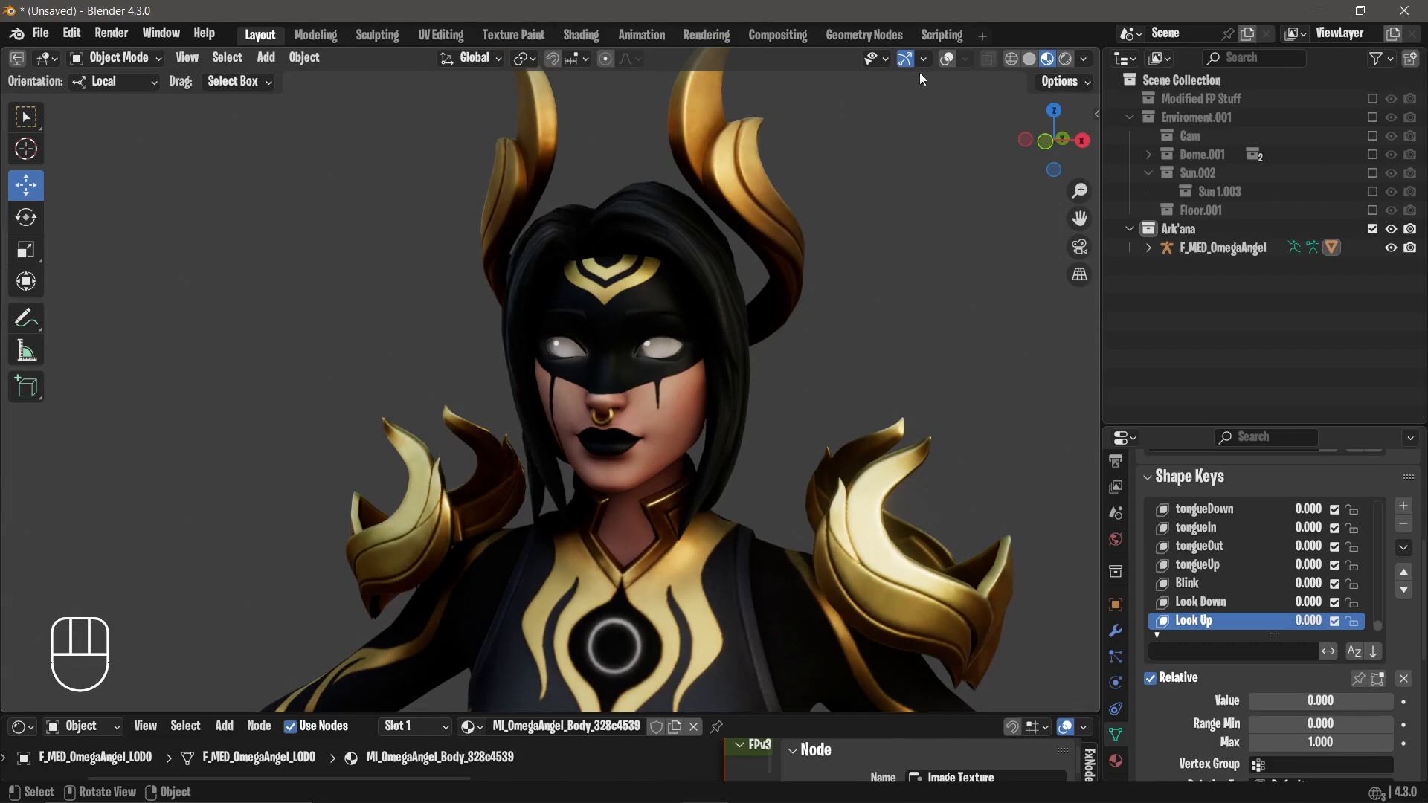
scroll(881, 181, up, 4)
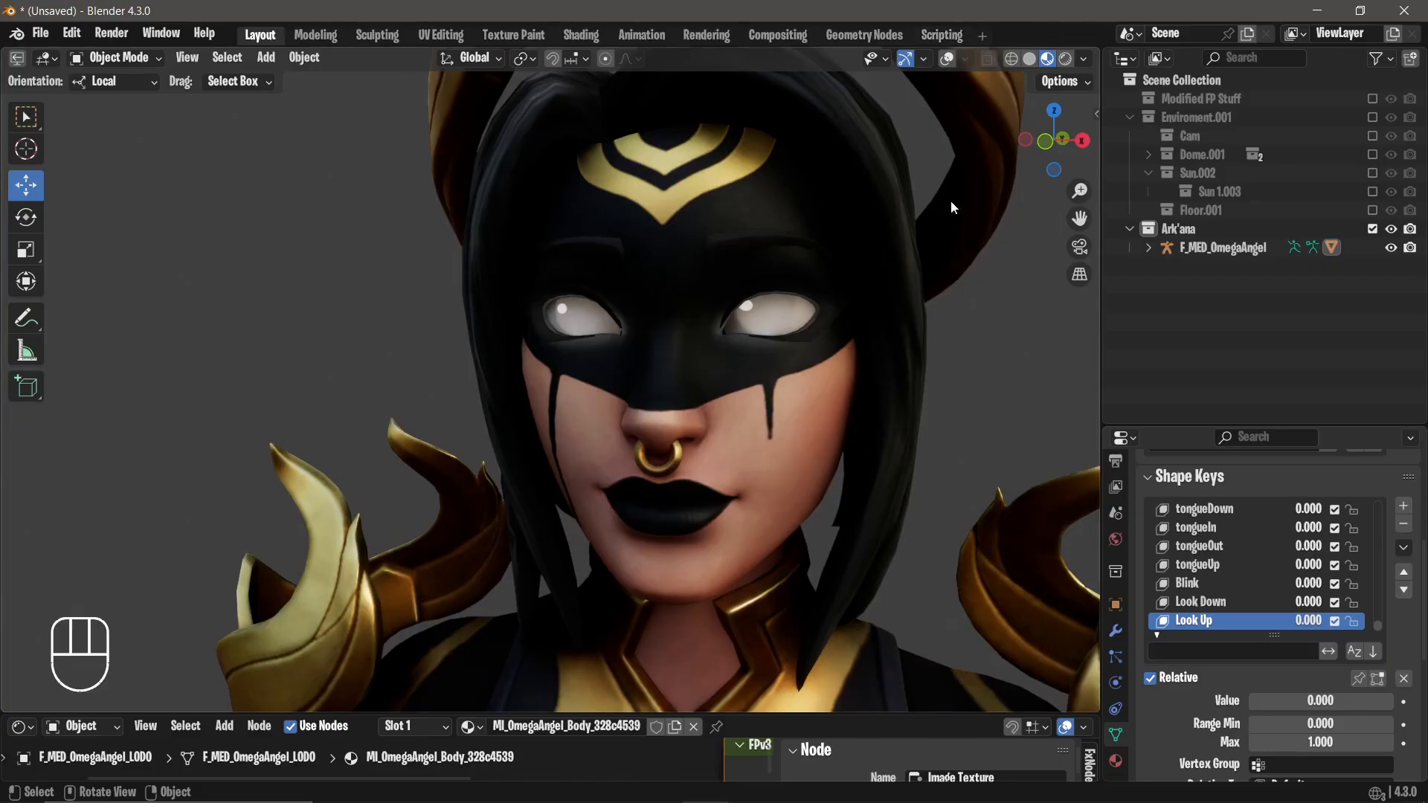
click(955, 59)
scroll(918, 223, down, 4)
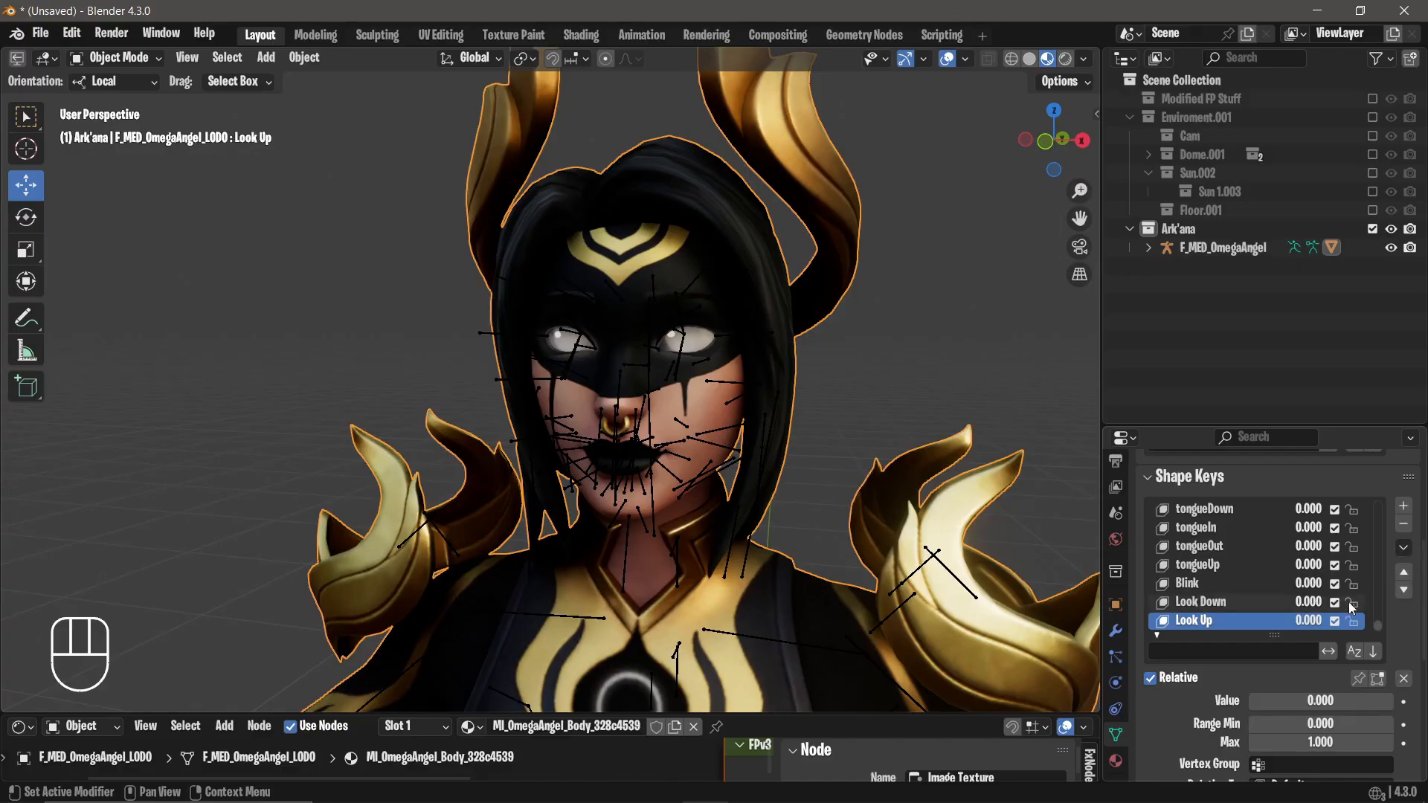
click(1296, 649)
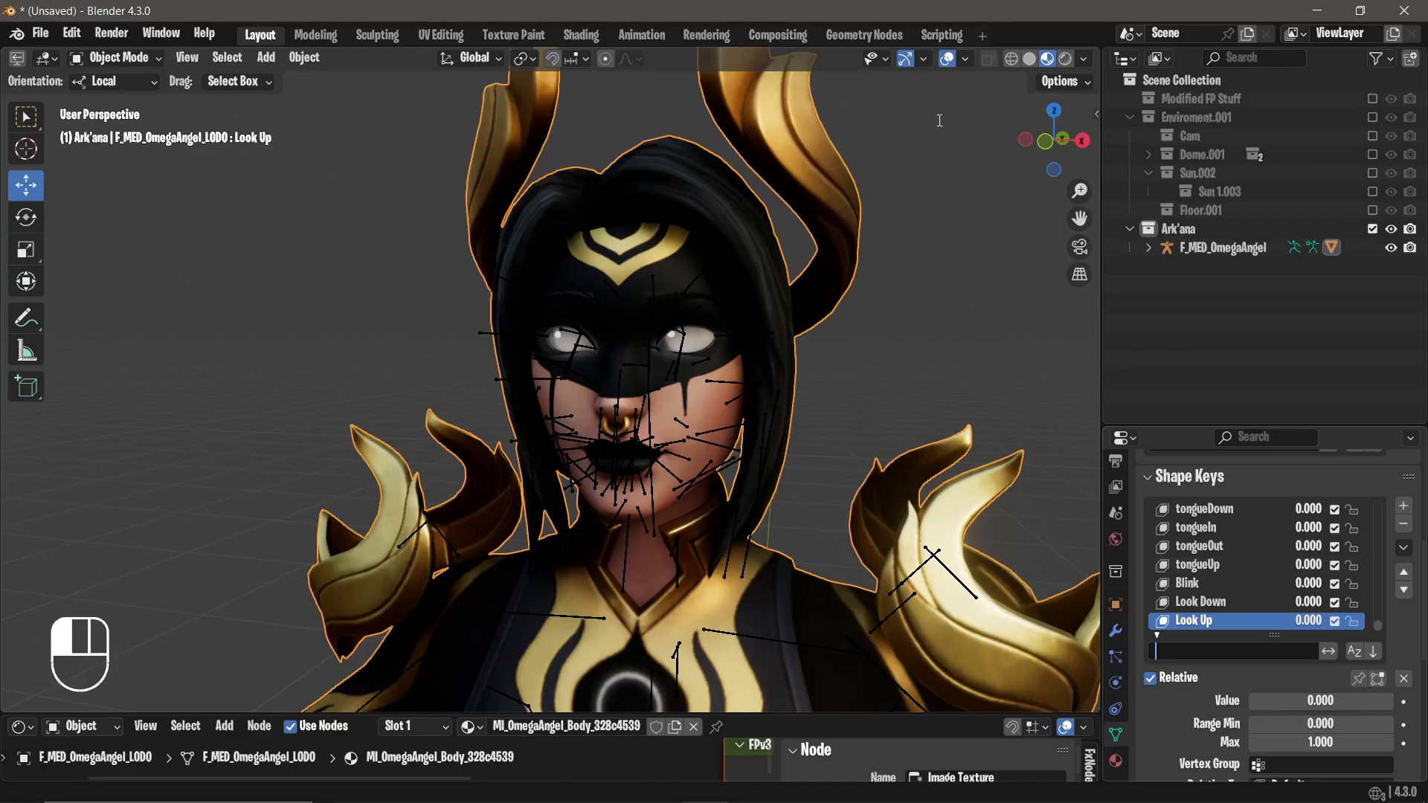
click(947, 58)
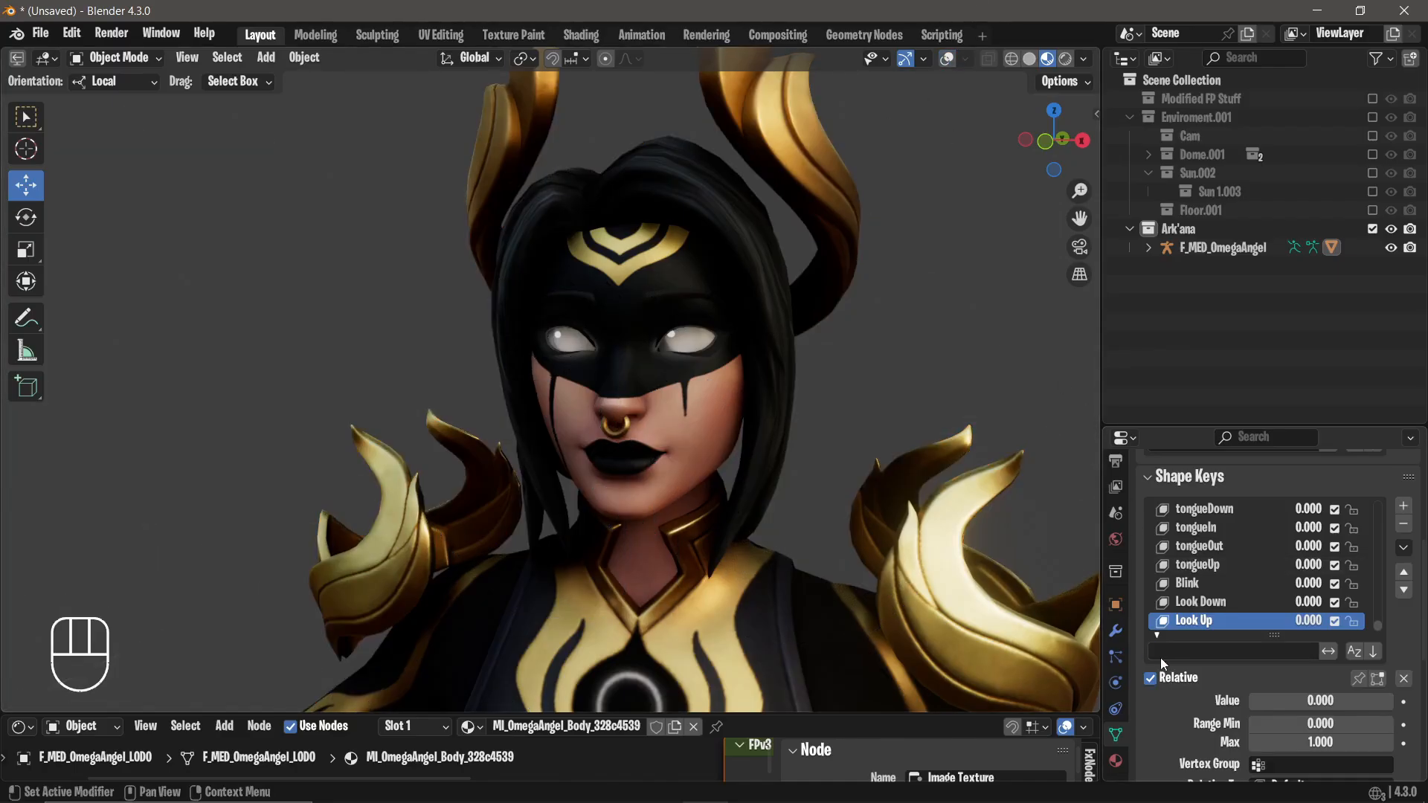
Filter the shape keys by "ch", look through the matching keys, and clear the filter.
click(1209, 654)
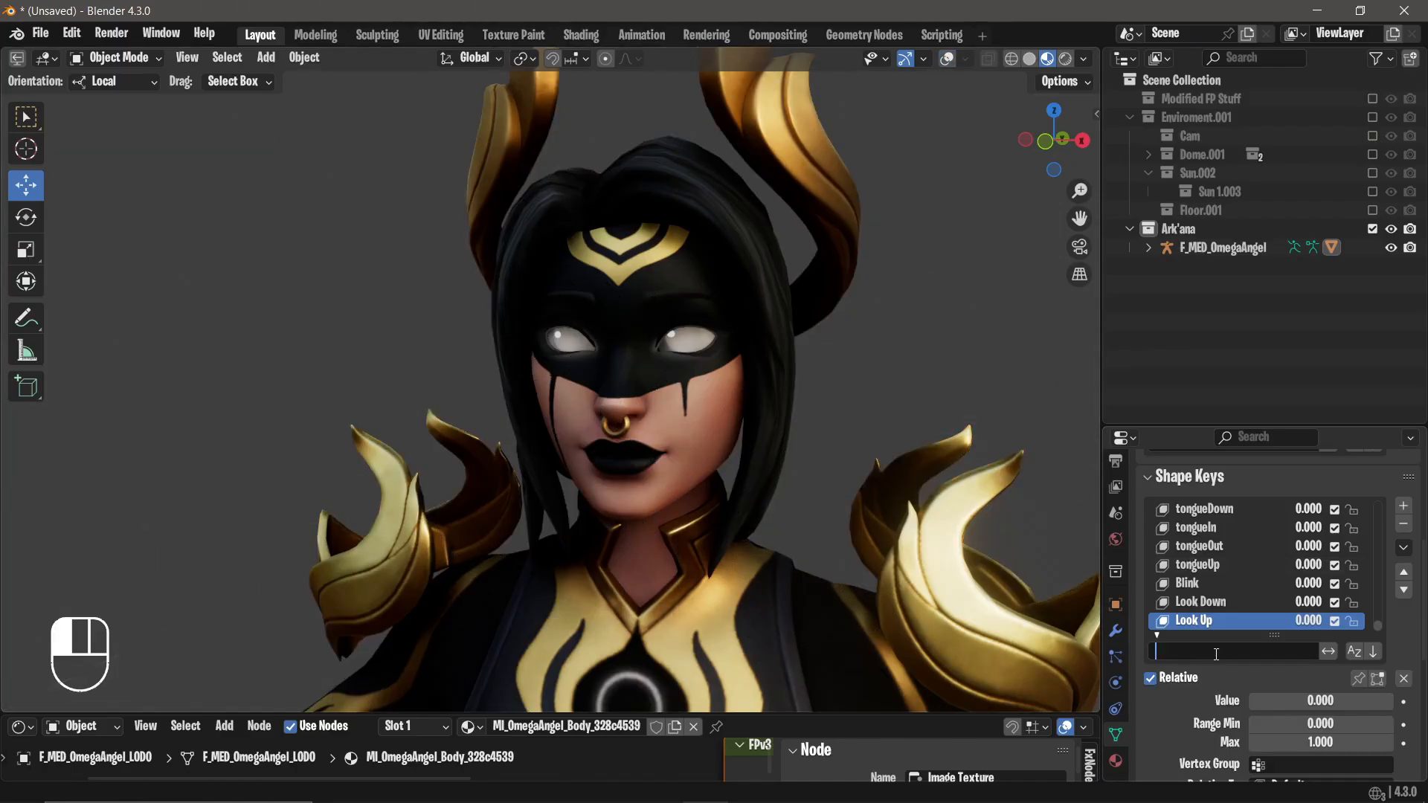
text(ch)
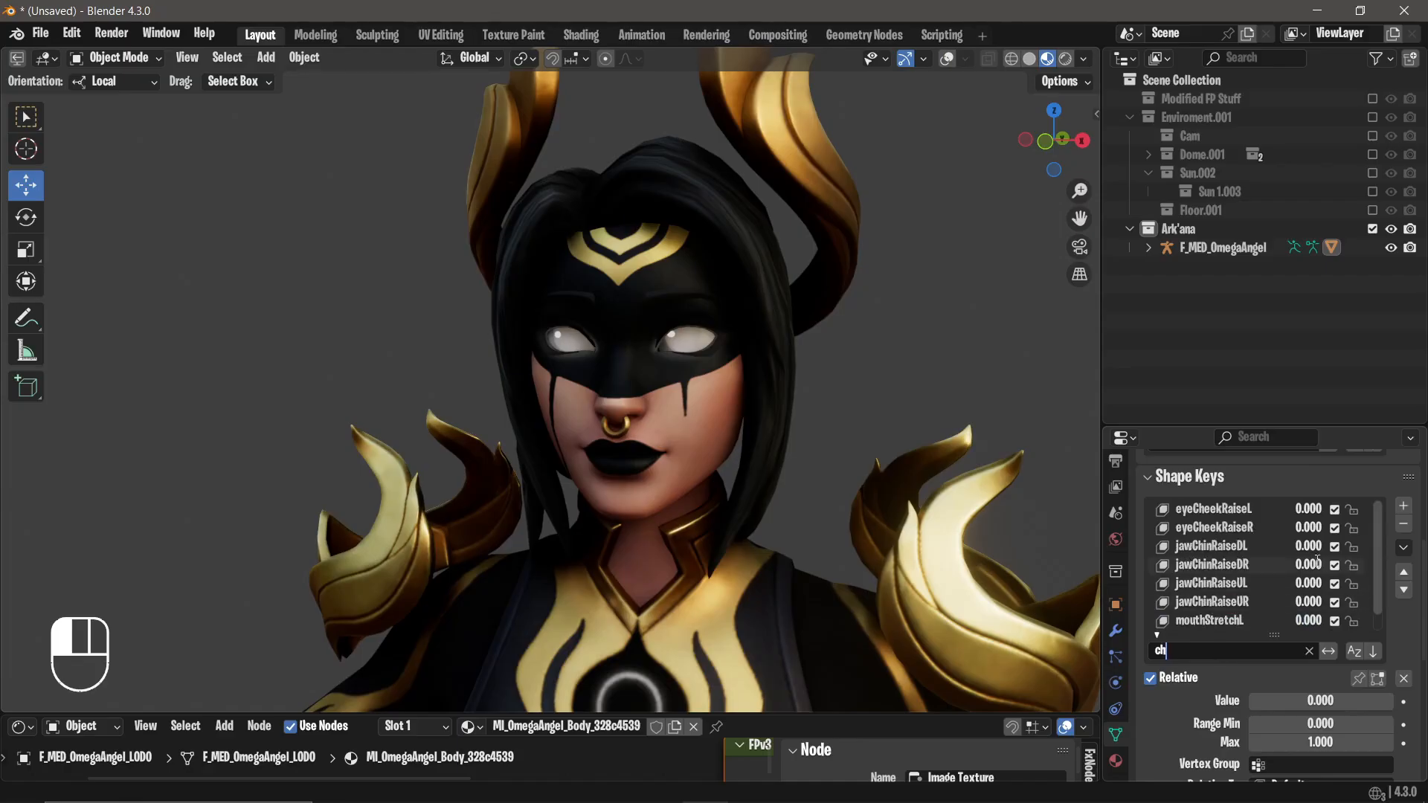
click(1274, 557)
scroll(1269, 561, down, 1)
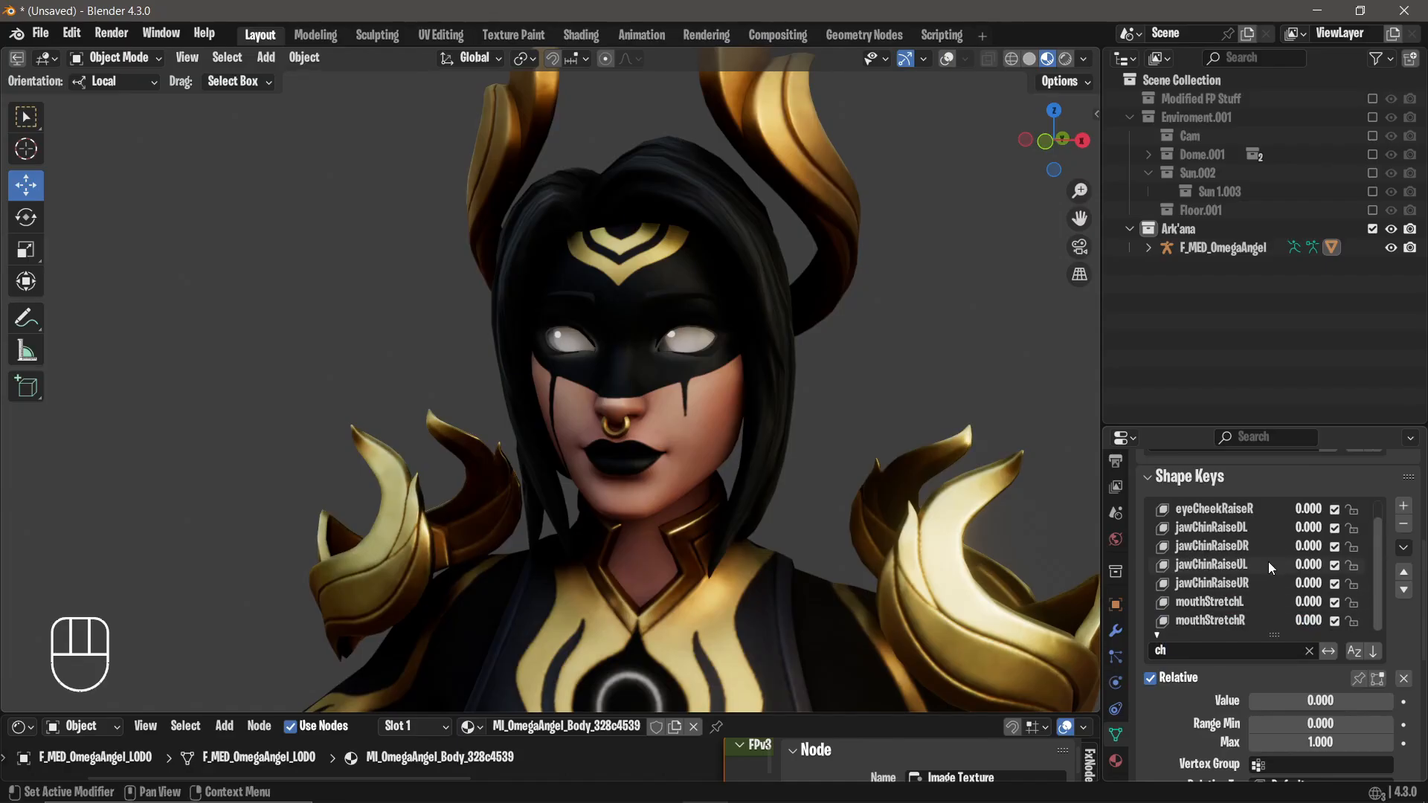
click(1309, 651)
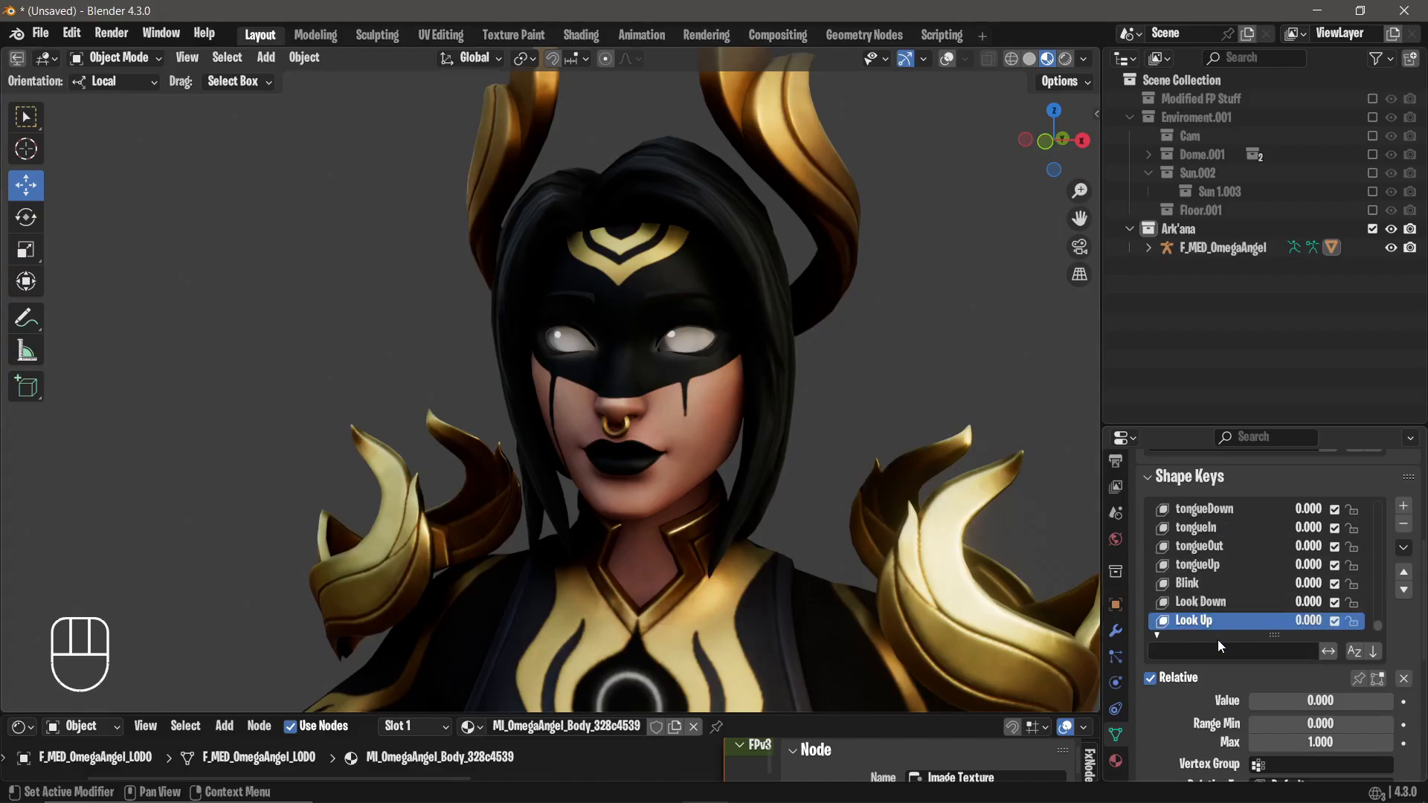
Filter the shape keys by "jaw" and raise jawOpen to about 0.674 to open the mouth.
click(1280, 644)
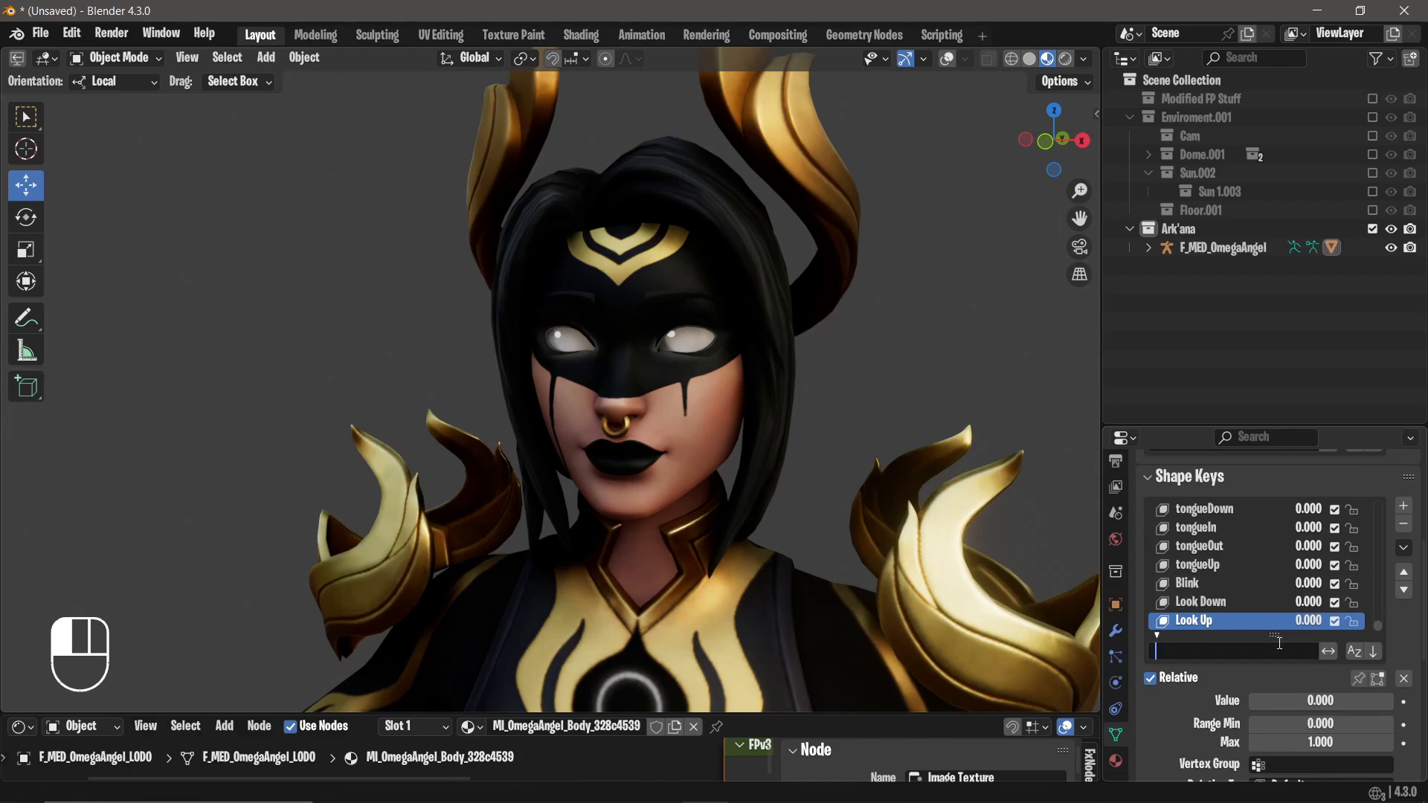
text(jaw)
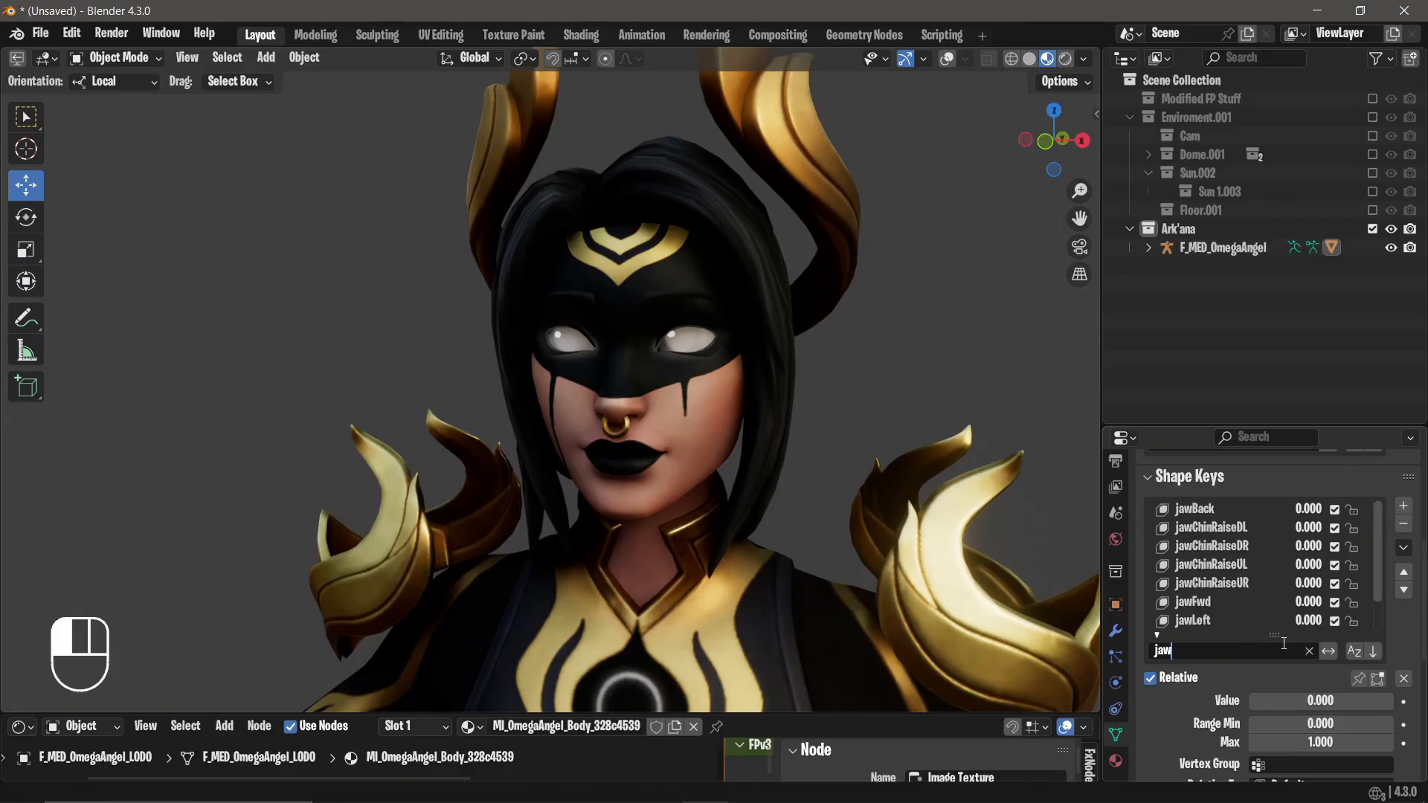
key(Return)
scroll(1278, 578, down, 2)
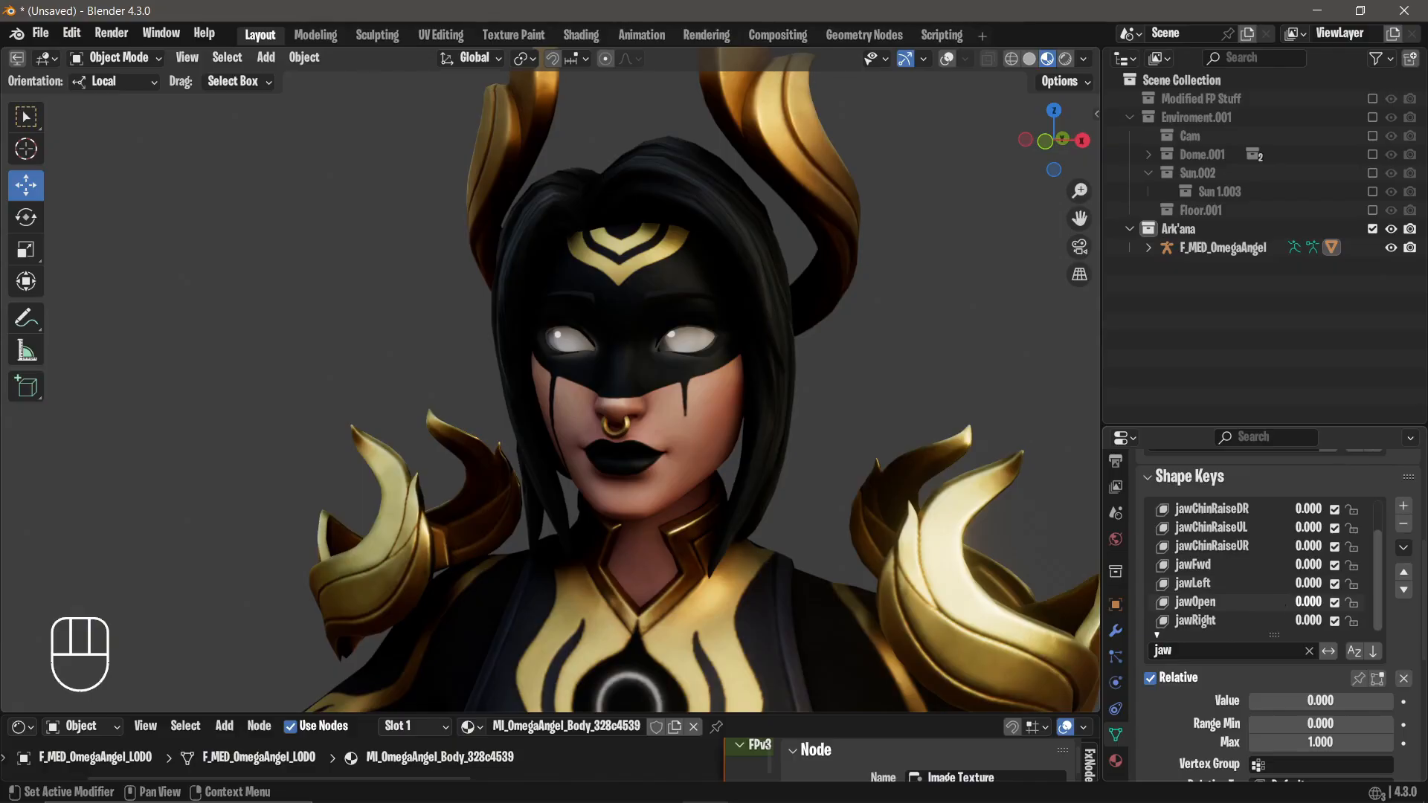
mouse_move(1309, 602)
mouse_down()
mouse_move(1346, 602)
mouse_move(1319, 606)
mouse_up()
middle_drag(759, 353, 735, 328)
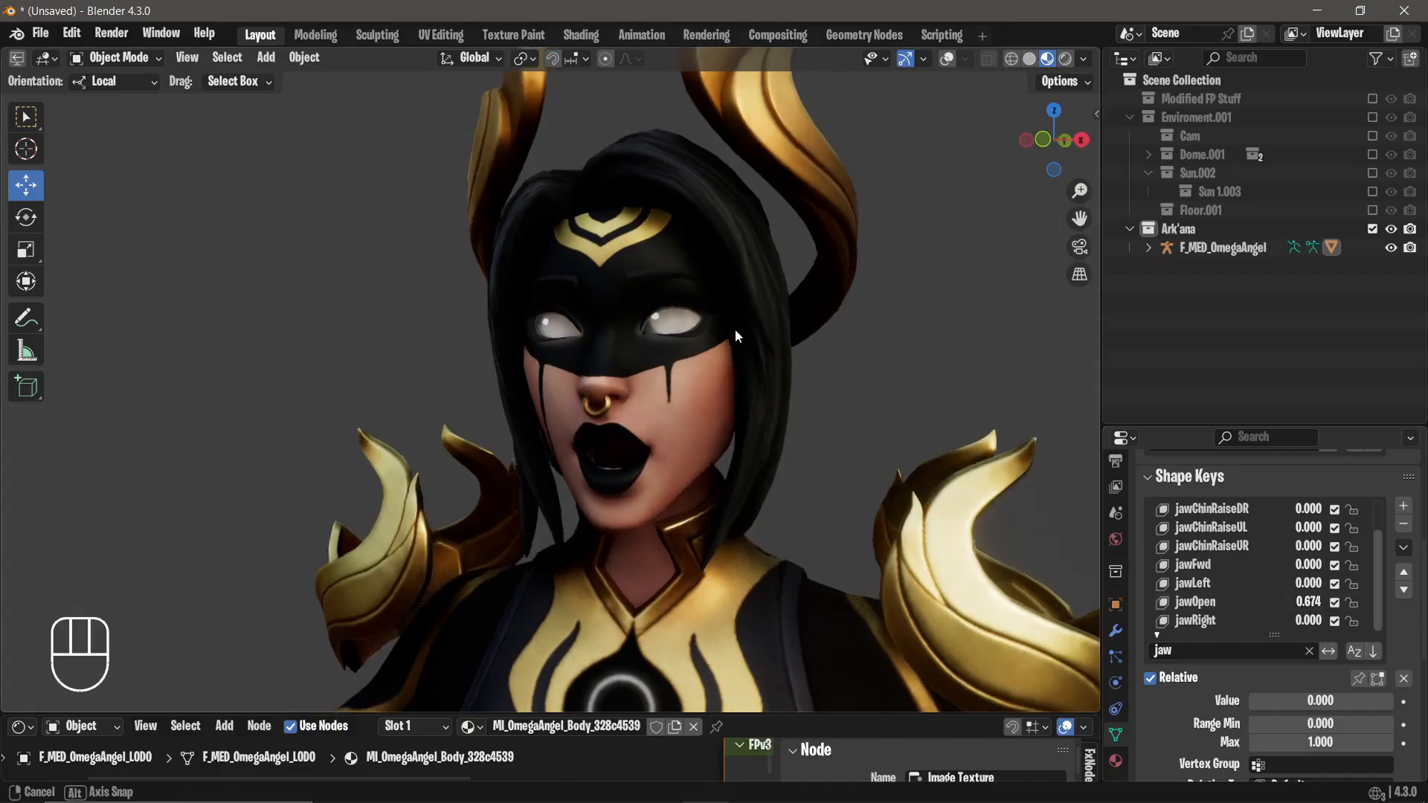
Switch the viewport to solid shading and view the open mouth from the front.
scroll(735, 328, up, 3)
click(1030, 60)
scroll(744, 223, down, 3)
middle_drag(744, 223, 771, 275)
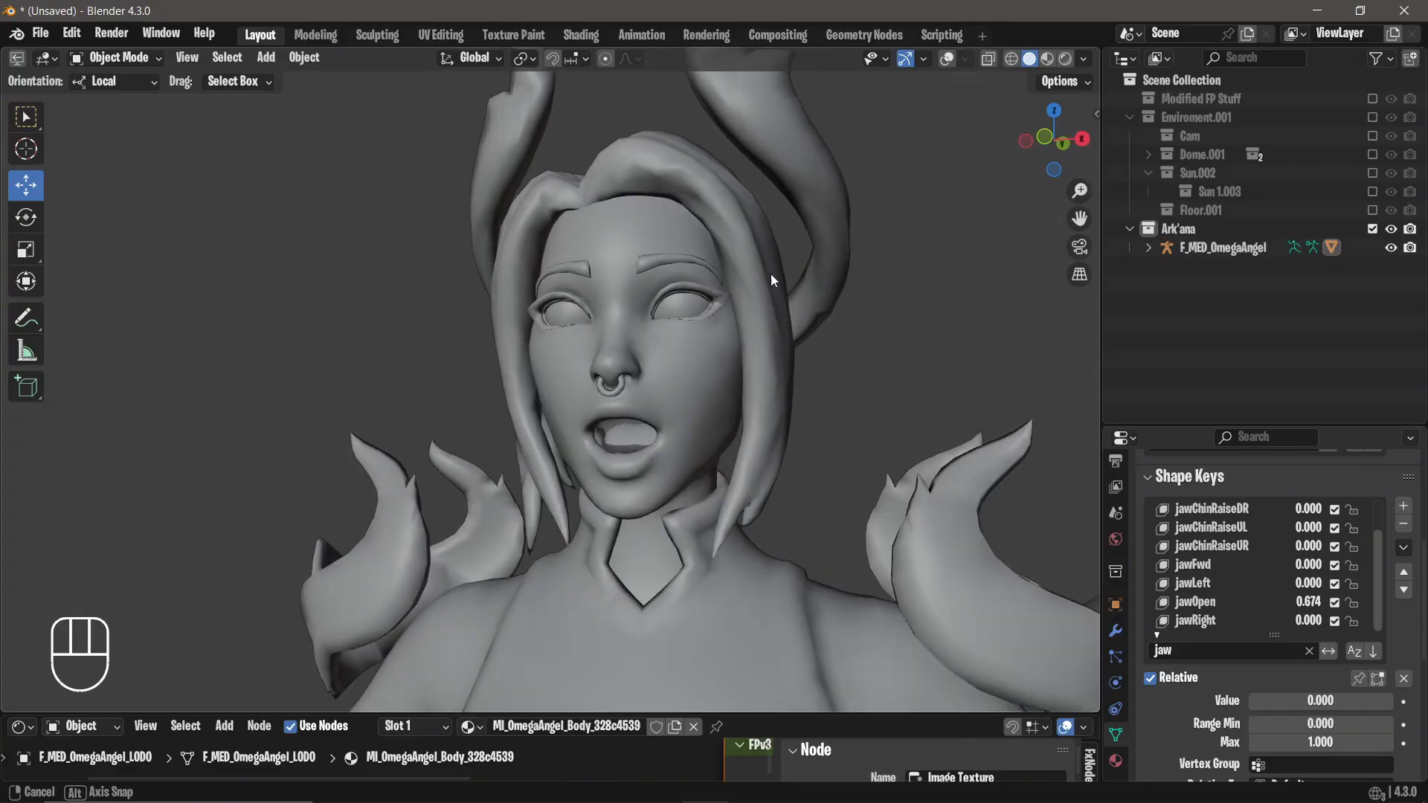
Filter the shape keys by "narr" and set mouthCornerNarrowL and mouthCornerNarrowR to 0.3.
click(1234, 649)
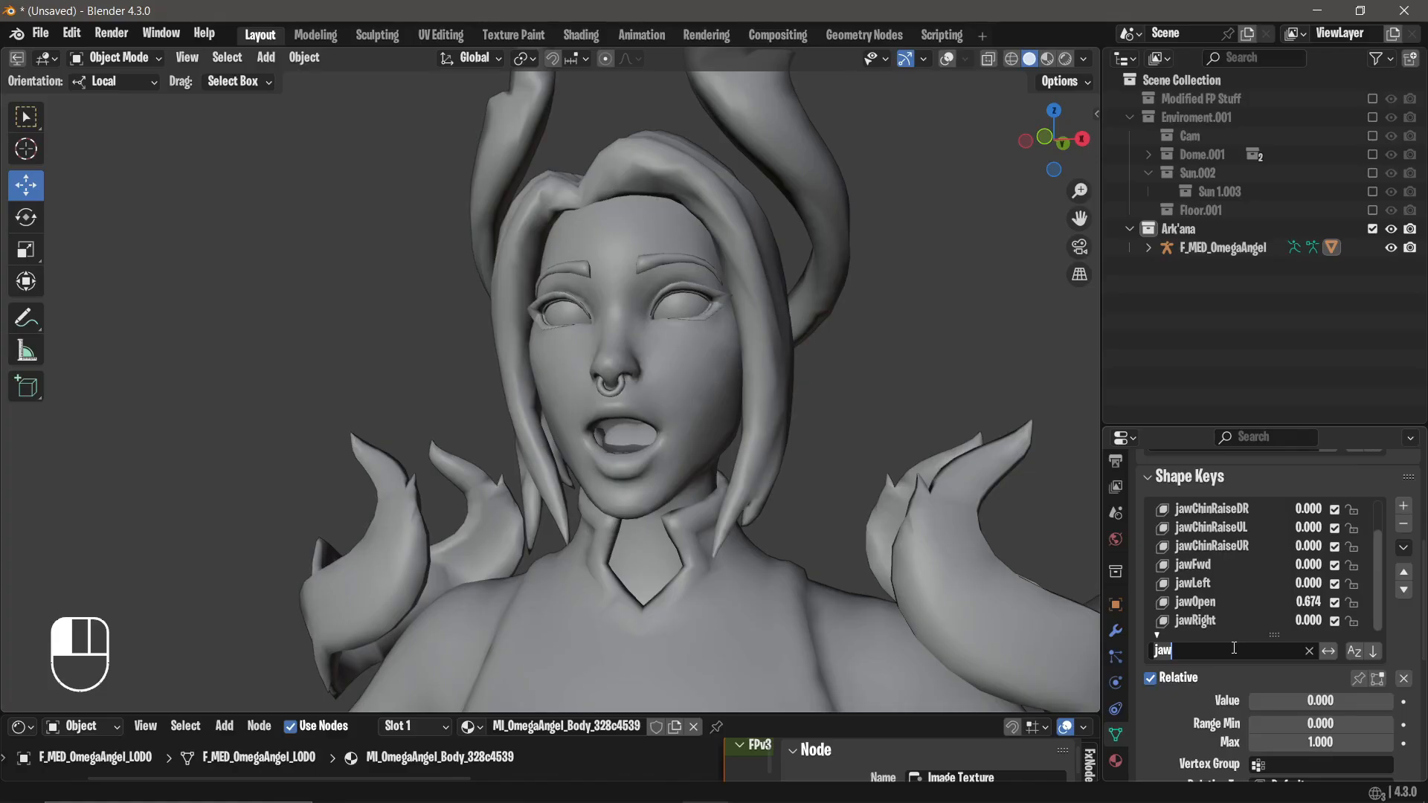
text(n)
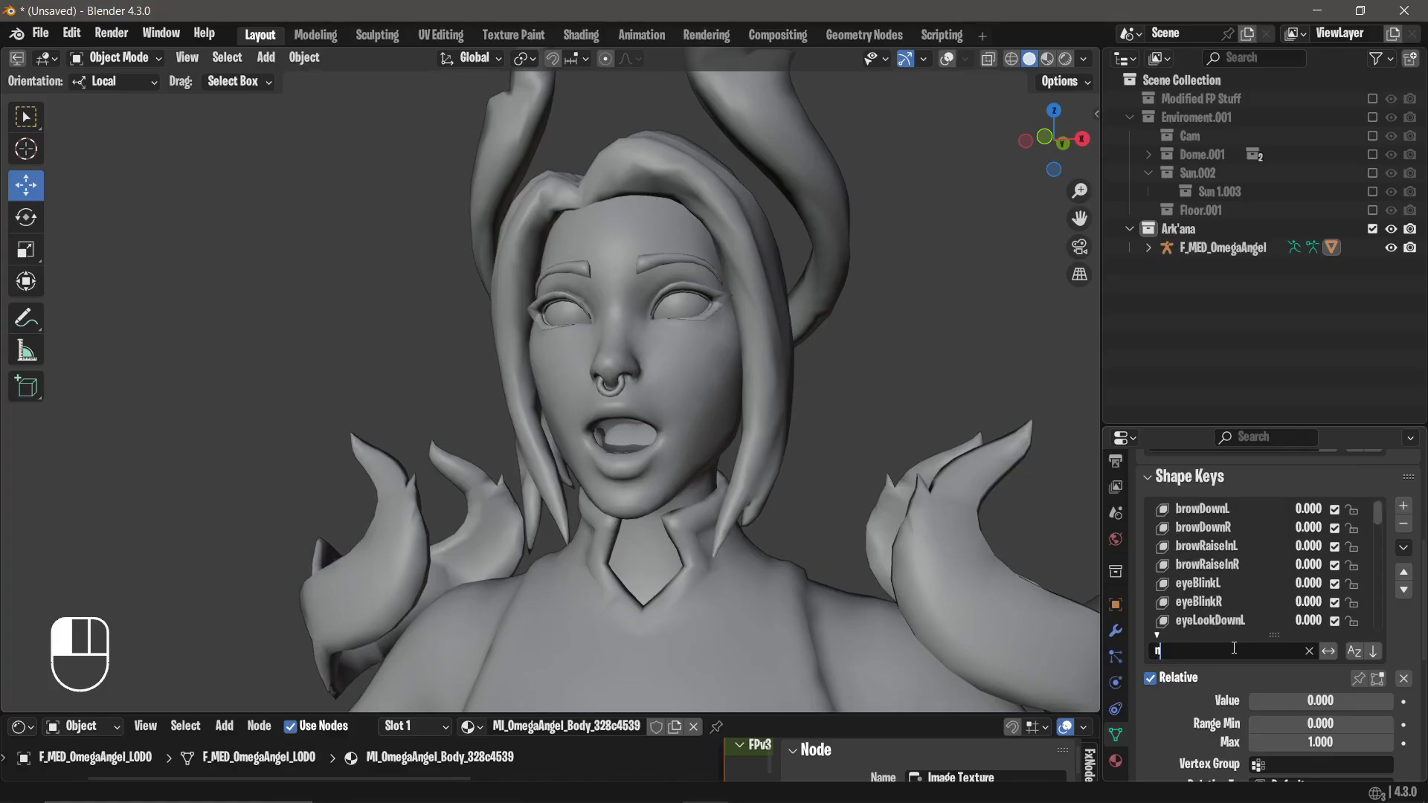
text(arr)
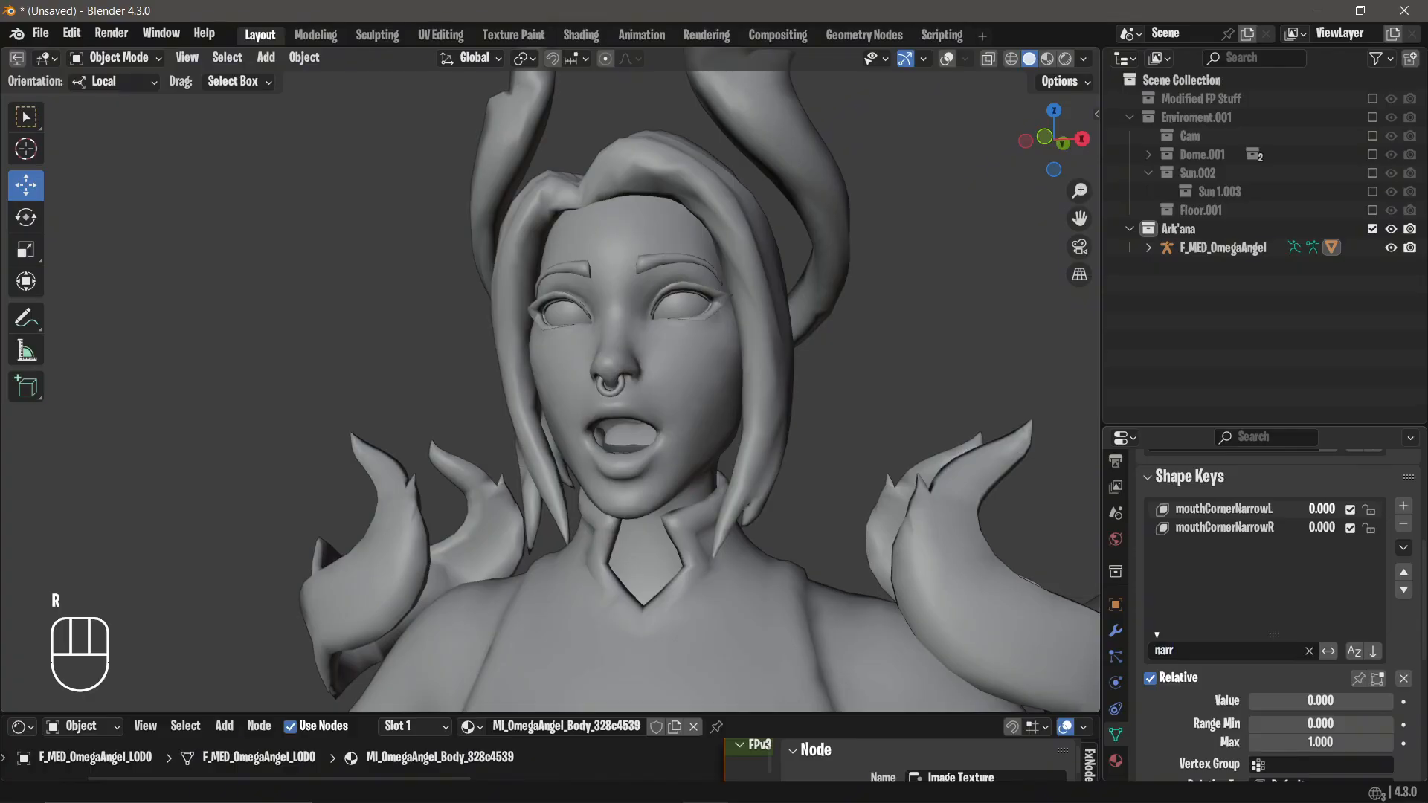
drag(1321, 510, 1322, 527)
text(.2)
key(Return)
text(.3)
key(Return)
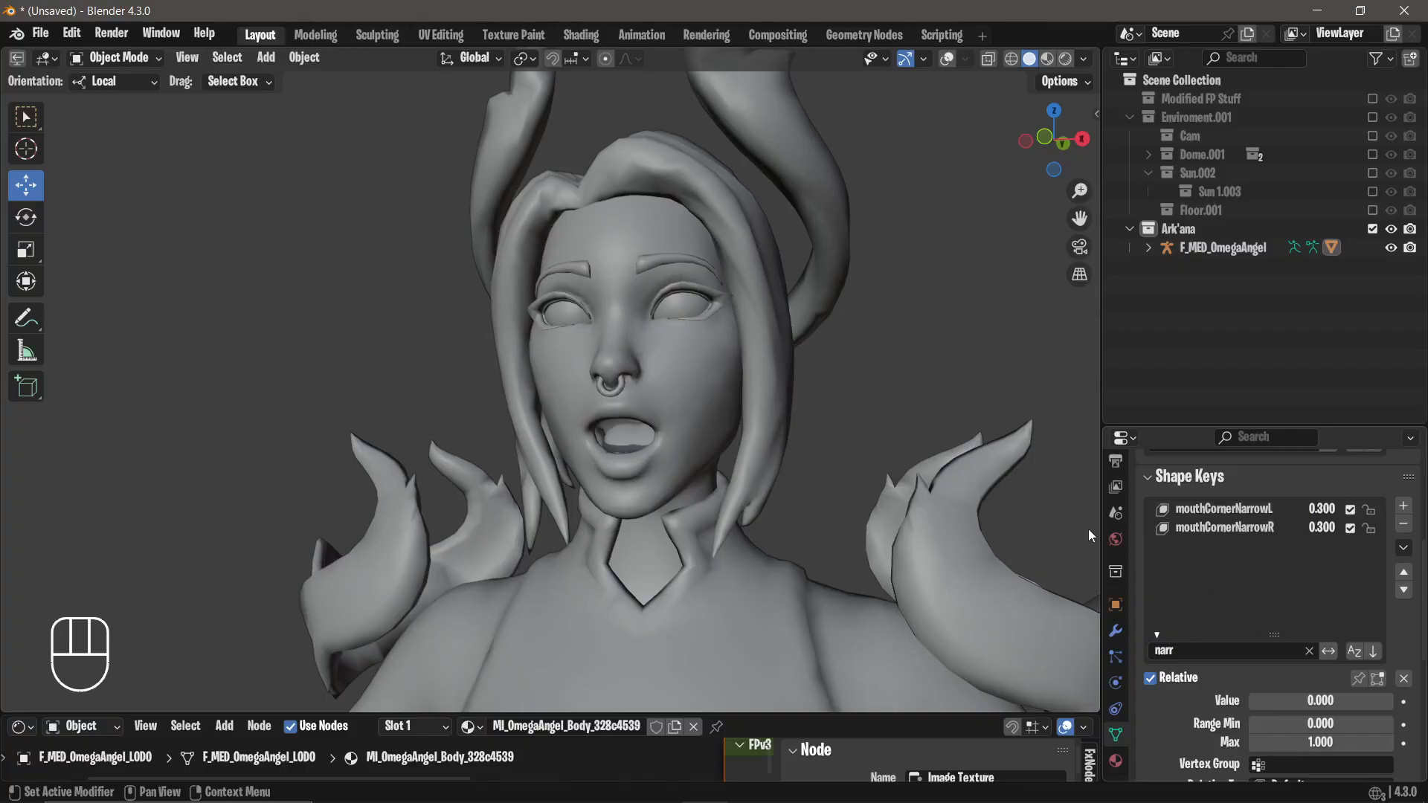
middle_drag(1087, 529, 737, 418)
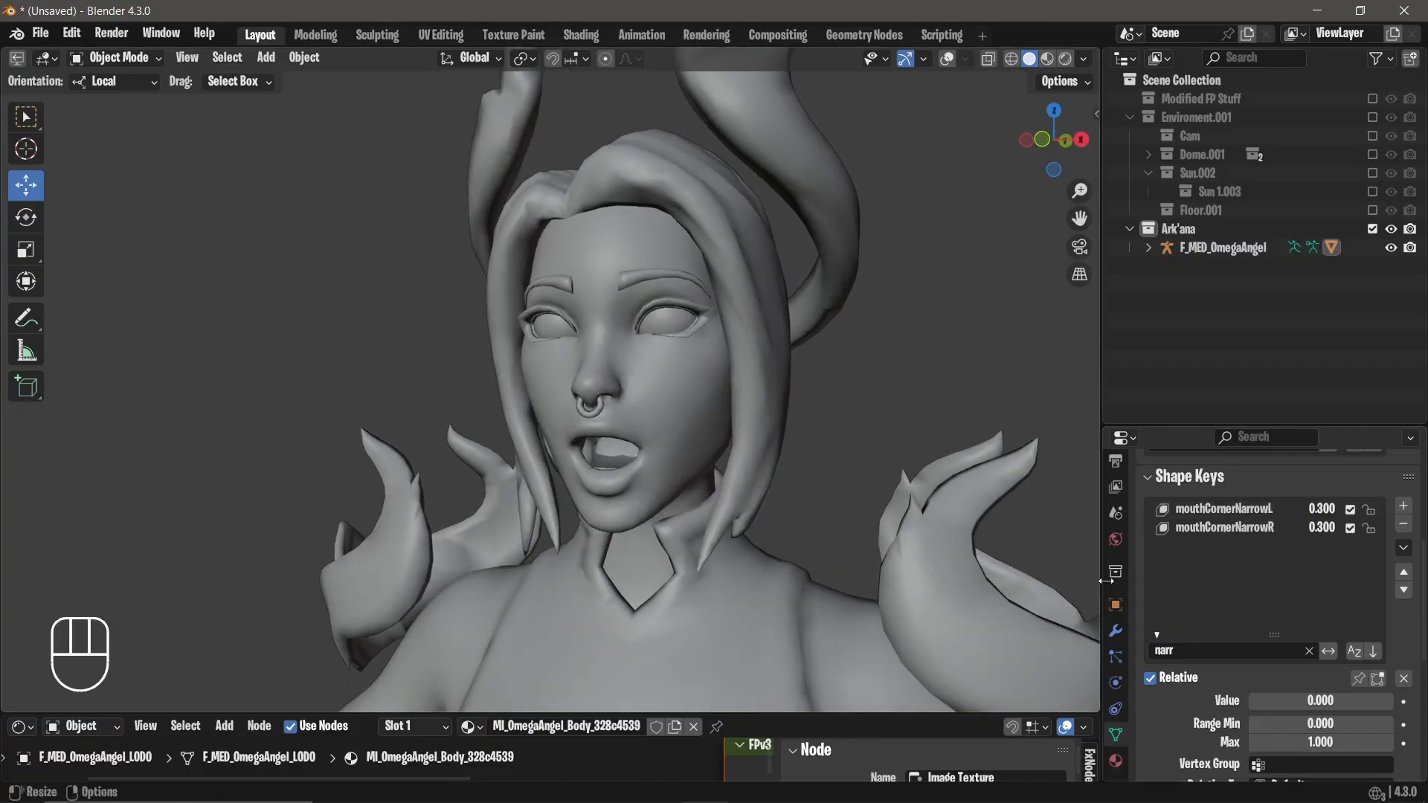
Filter the shape keys by "lips", try the mouthLipsPurseUR value, and clear the filter.
click(1222, 652)
key(BackSpace)
key(BackSpace)
key(BackSpace)
key(BackSpace)
text(lips)
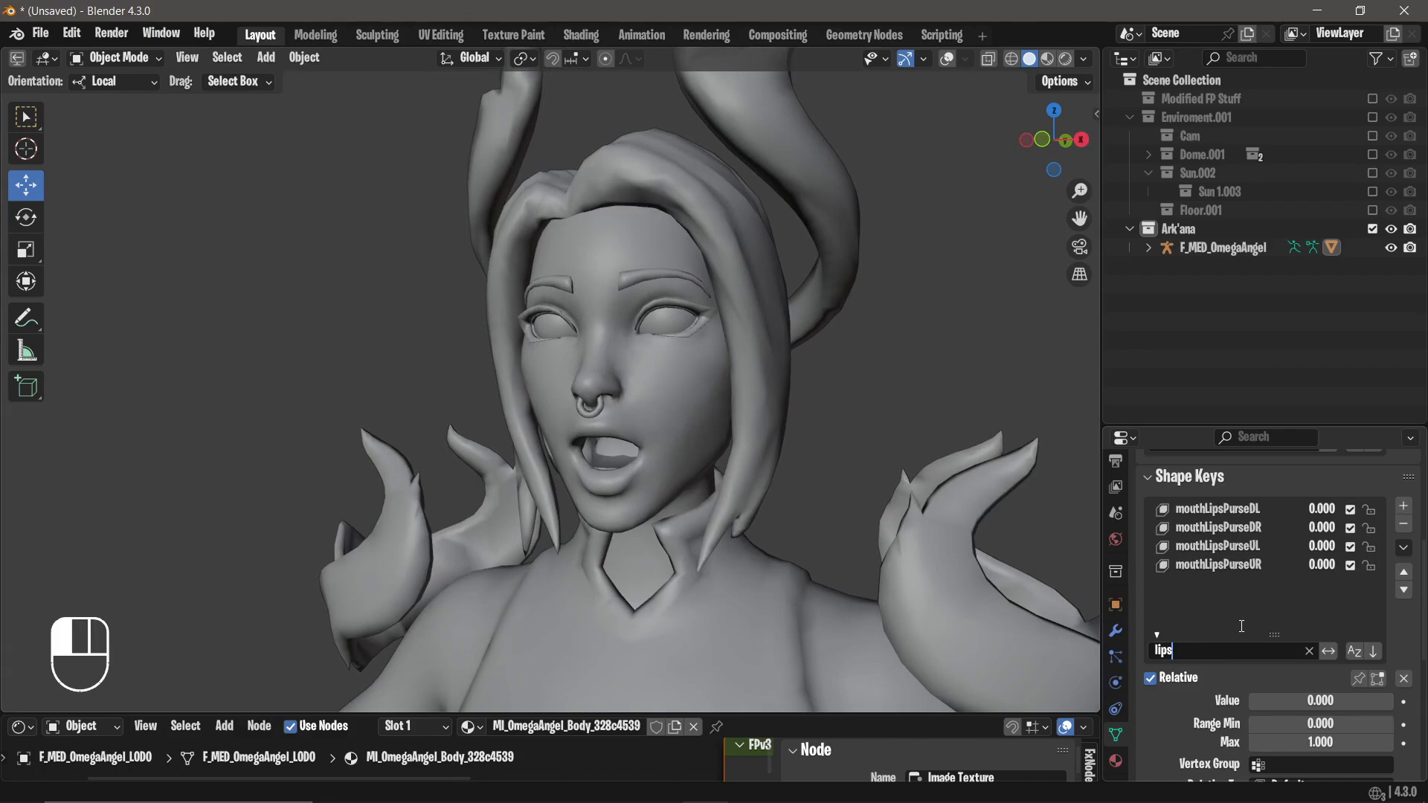
click(1241, 626)
mouse_move(1317, 567)
mouse_down()
mouse_move(1398, 567)
mouse_move(1305, 565)
mouse_up()
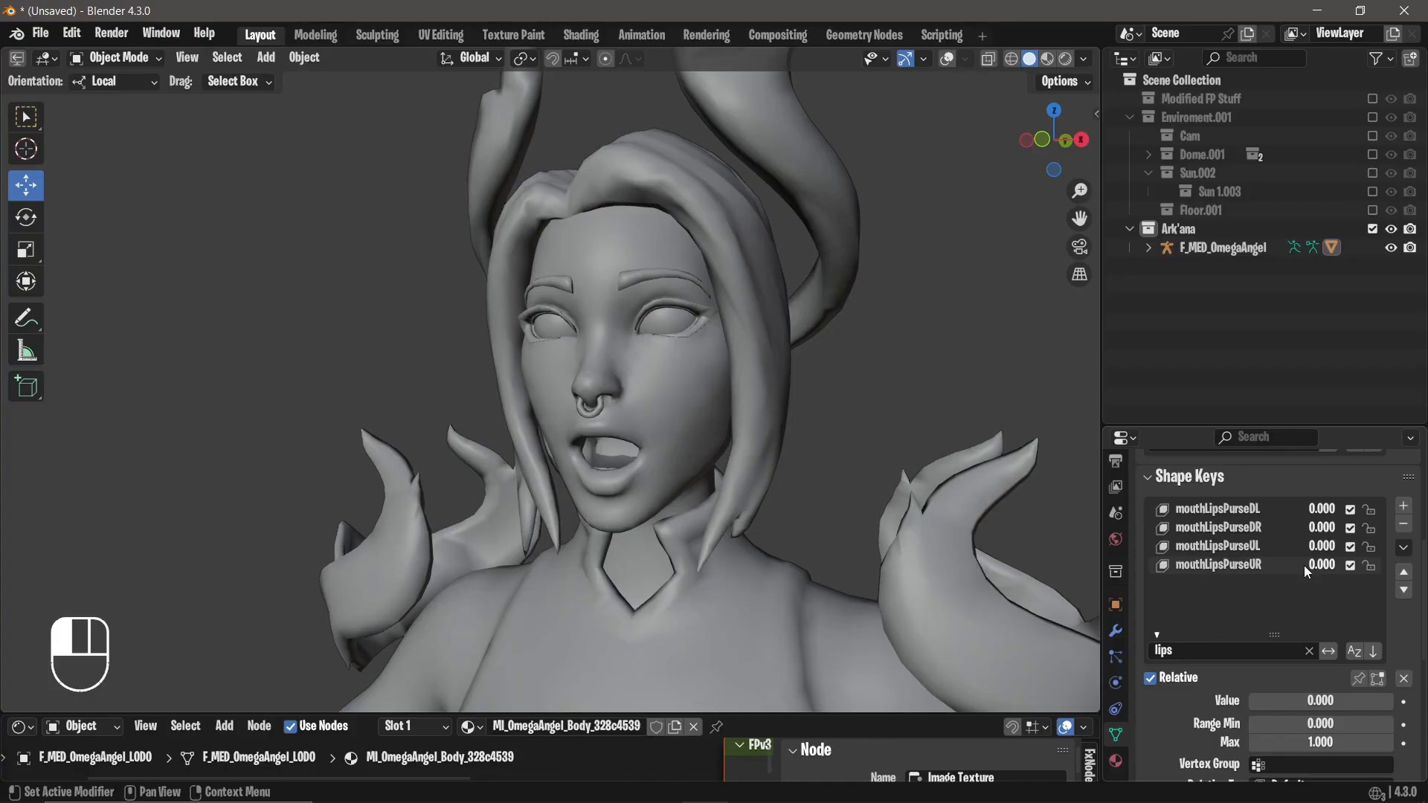
click(1310, 651)
Filter the shape keys by "lip" to bring up the upper lip raise keys.
click(1270, 656)
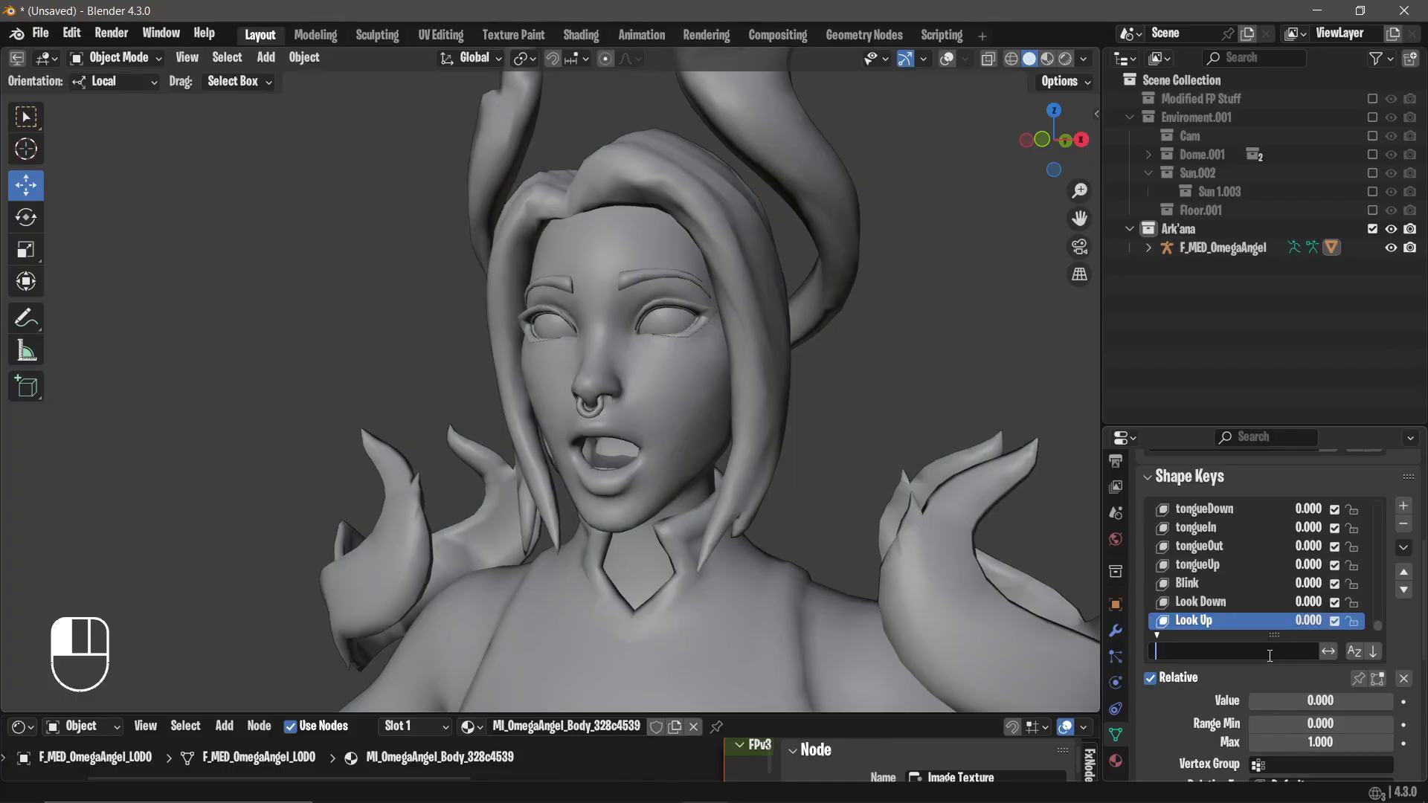
text(lip)
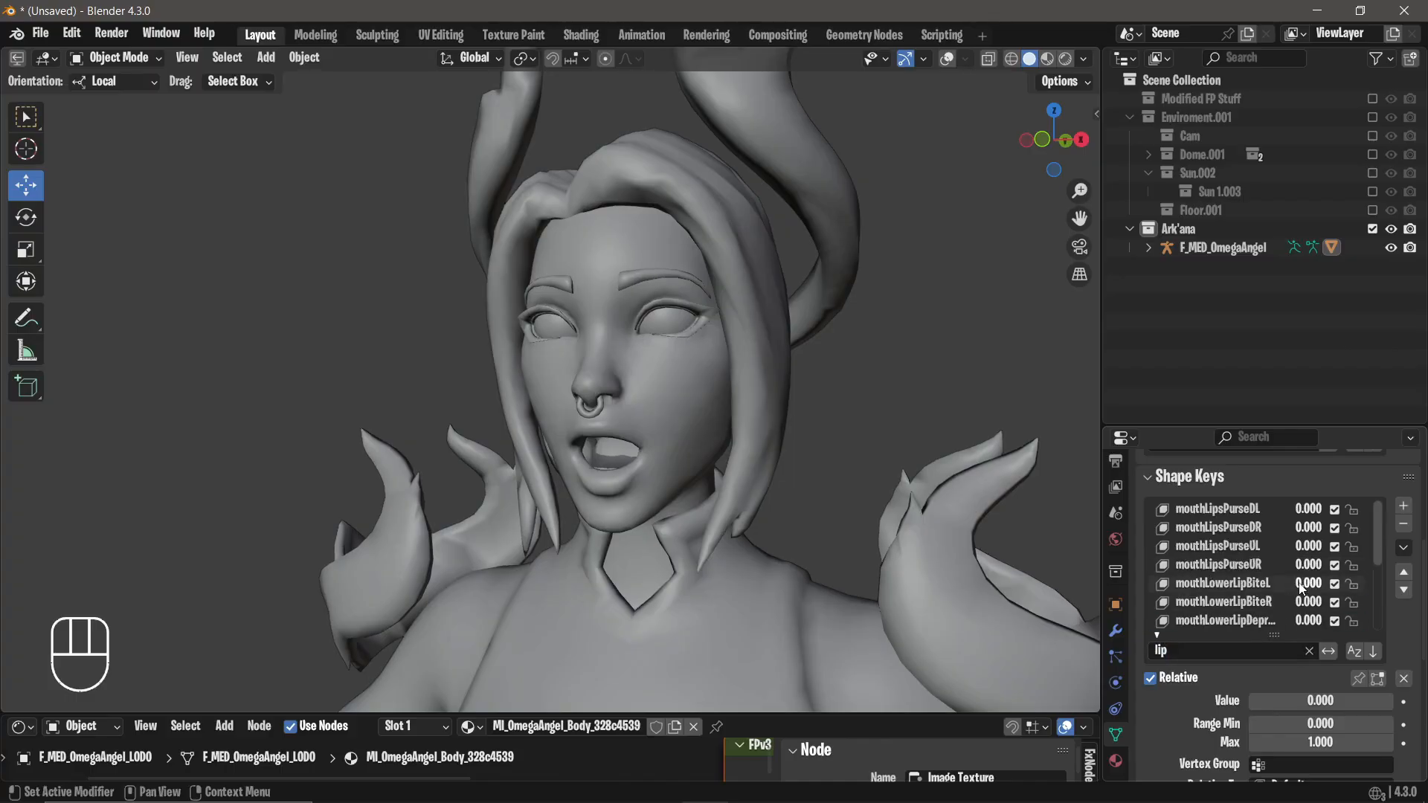
key(Return)
scroll(1301, 590, down, 5)
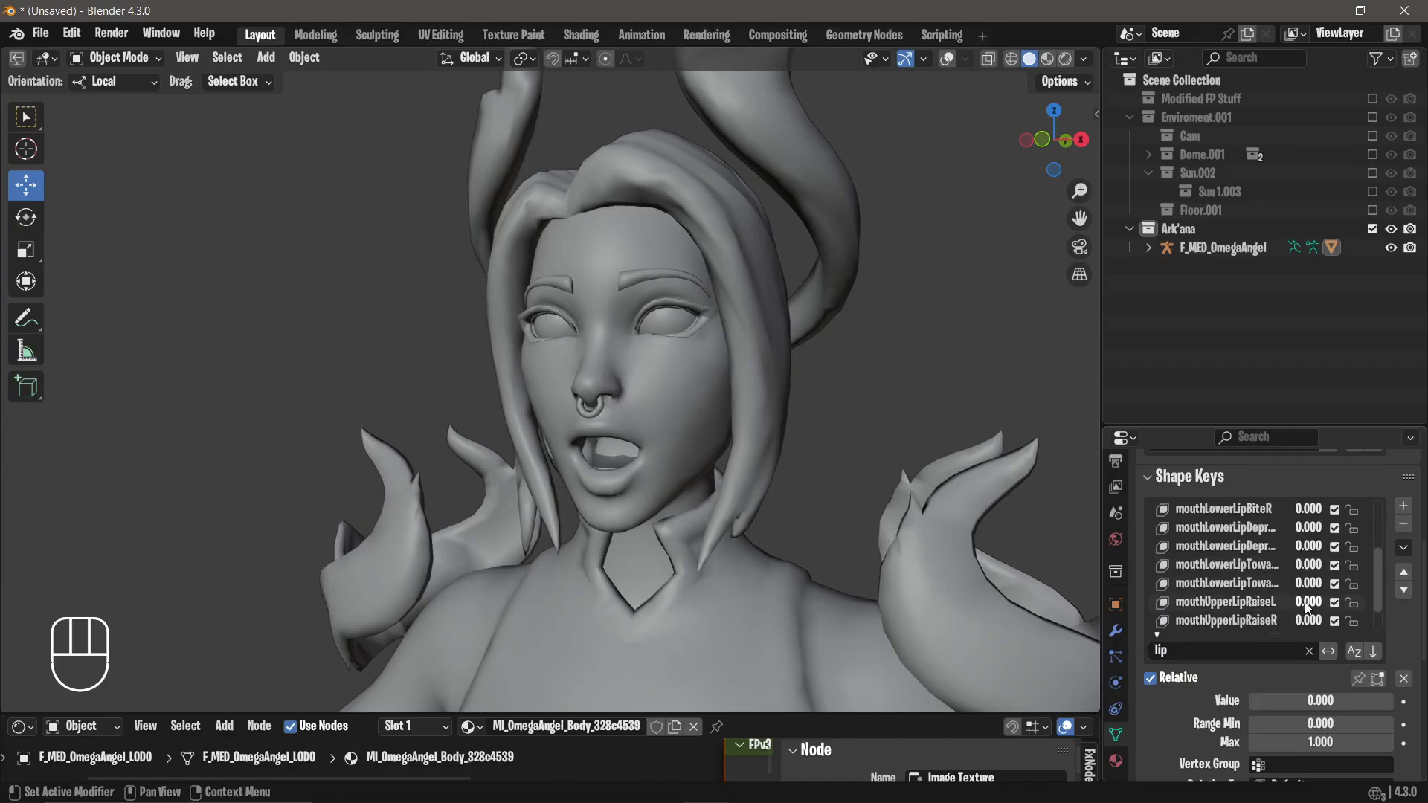
Set the mouthUpperLipRaiseL shape key to 0.25 and view the mouth from the front.
drag(1309, 602, 1345, 602)
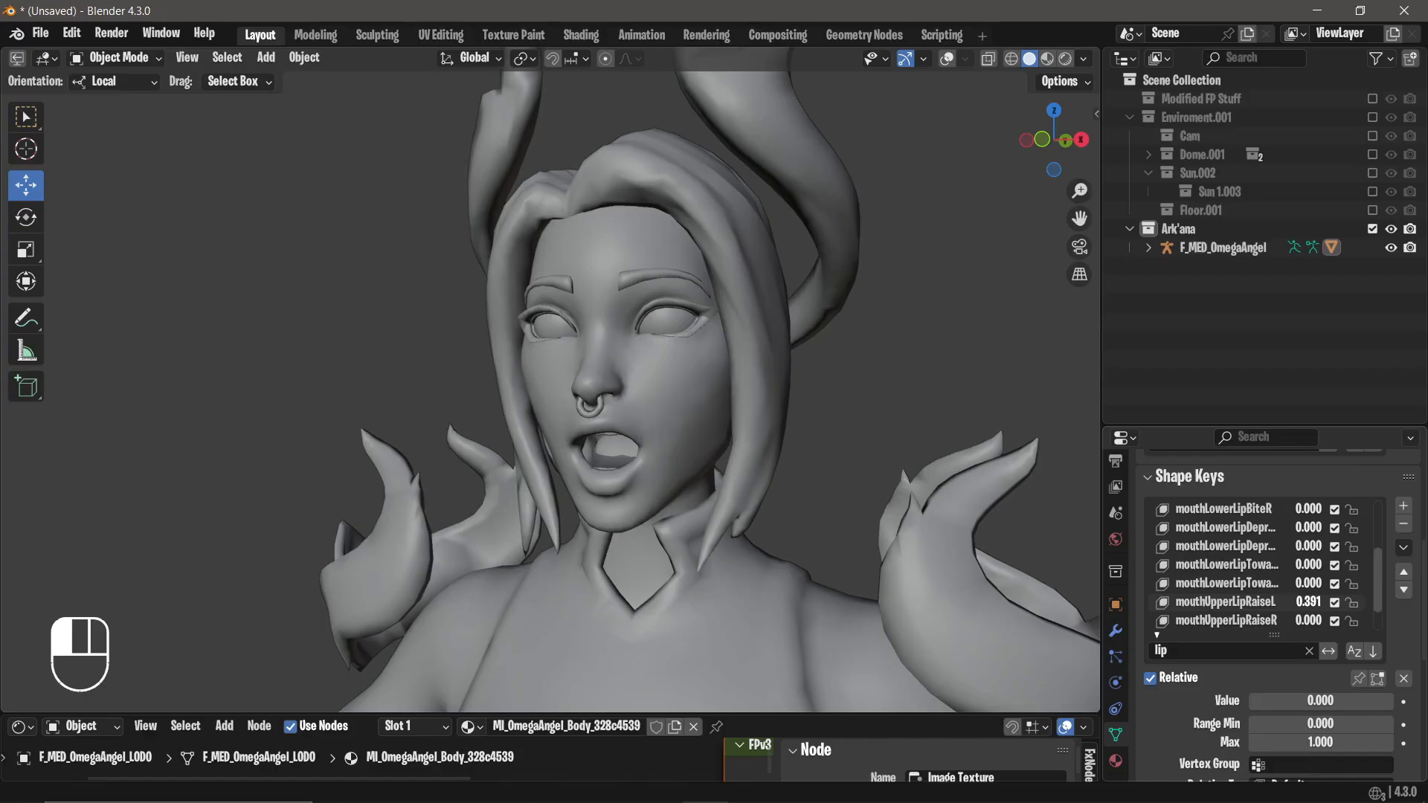
click(1309, 604)
text(.25)
key(Return)
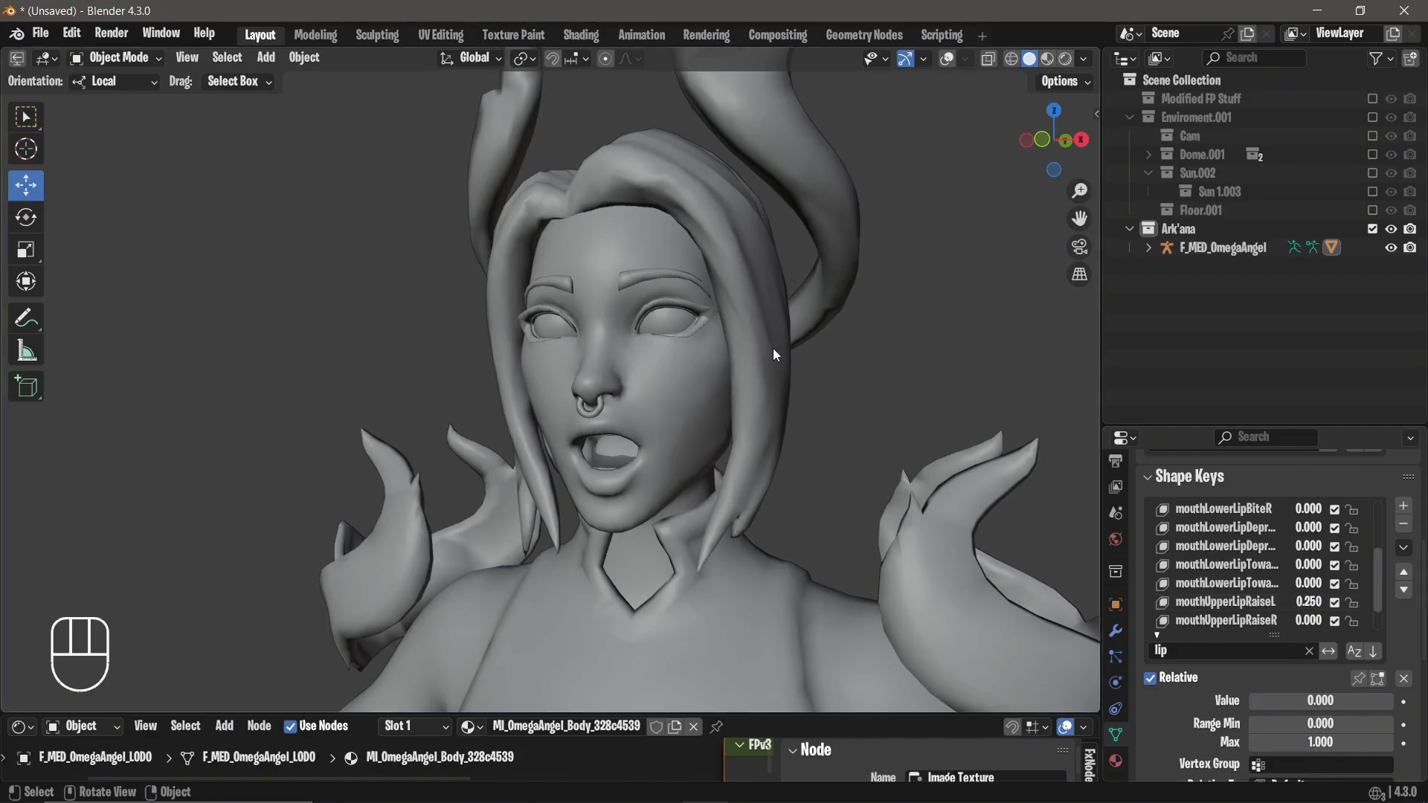
middle_drag(773, 349, 806, 345)
scroll(806, 345, up, 2)
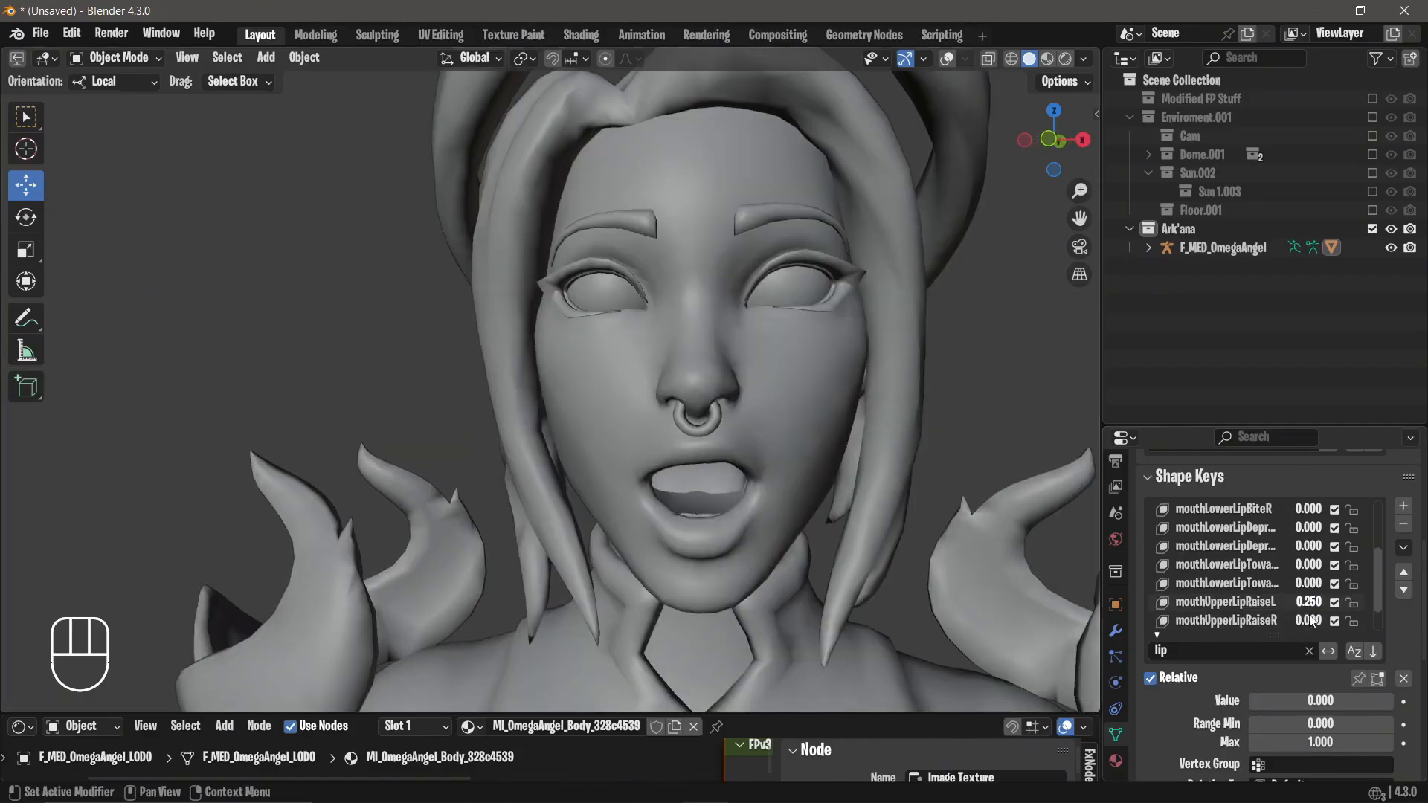
Widen the properties area so the full key names fit, and set mouthUpperLipRaiseR to 0.25.
drag(1311, 621, 1314, 621)
middle_drag(674, 332, 755, 364)
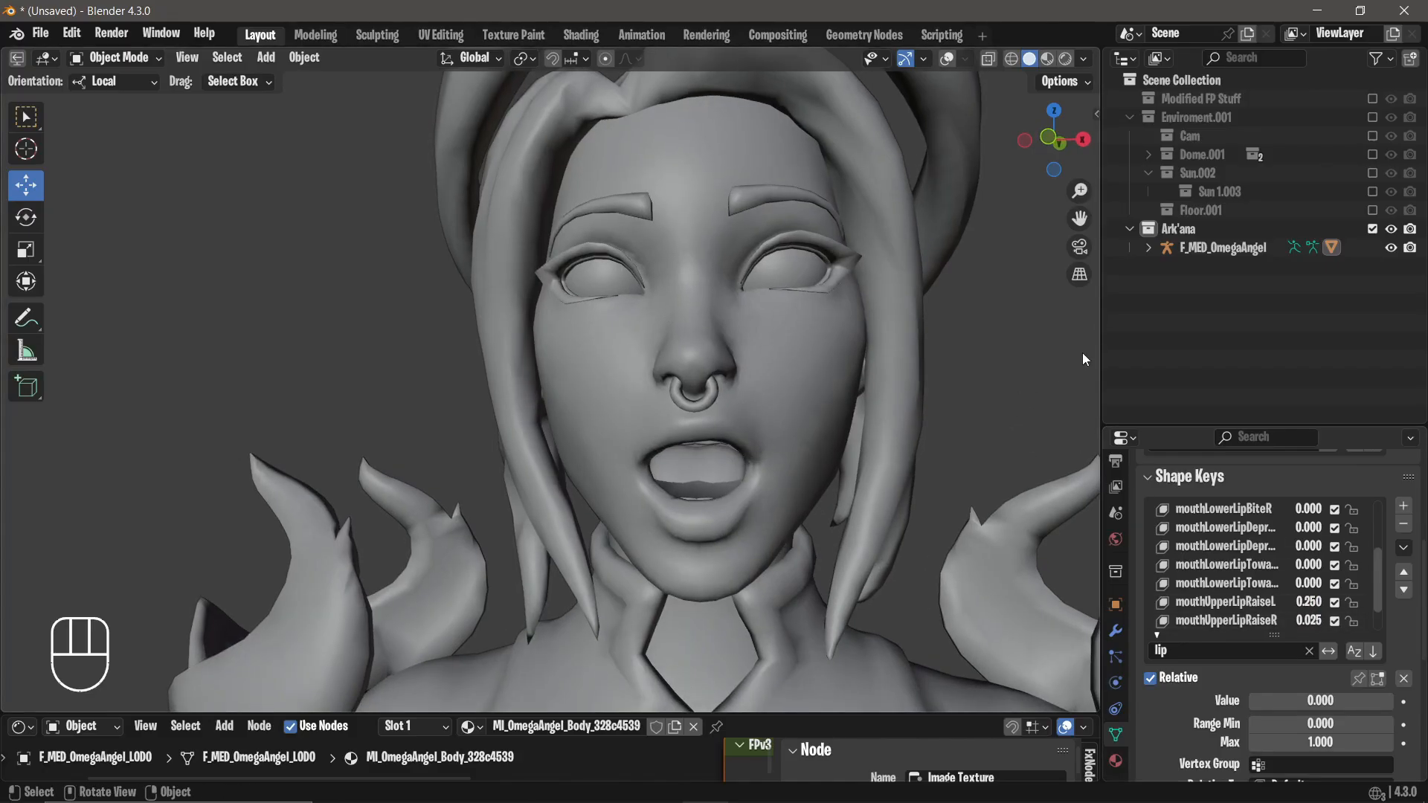
drag(1098, 341, 1042, 341)
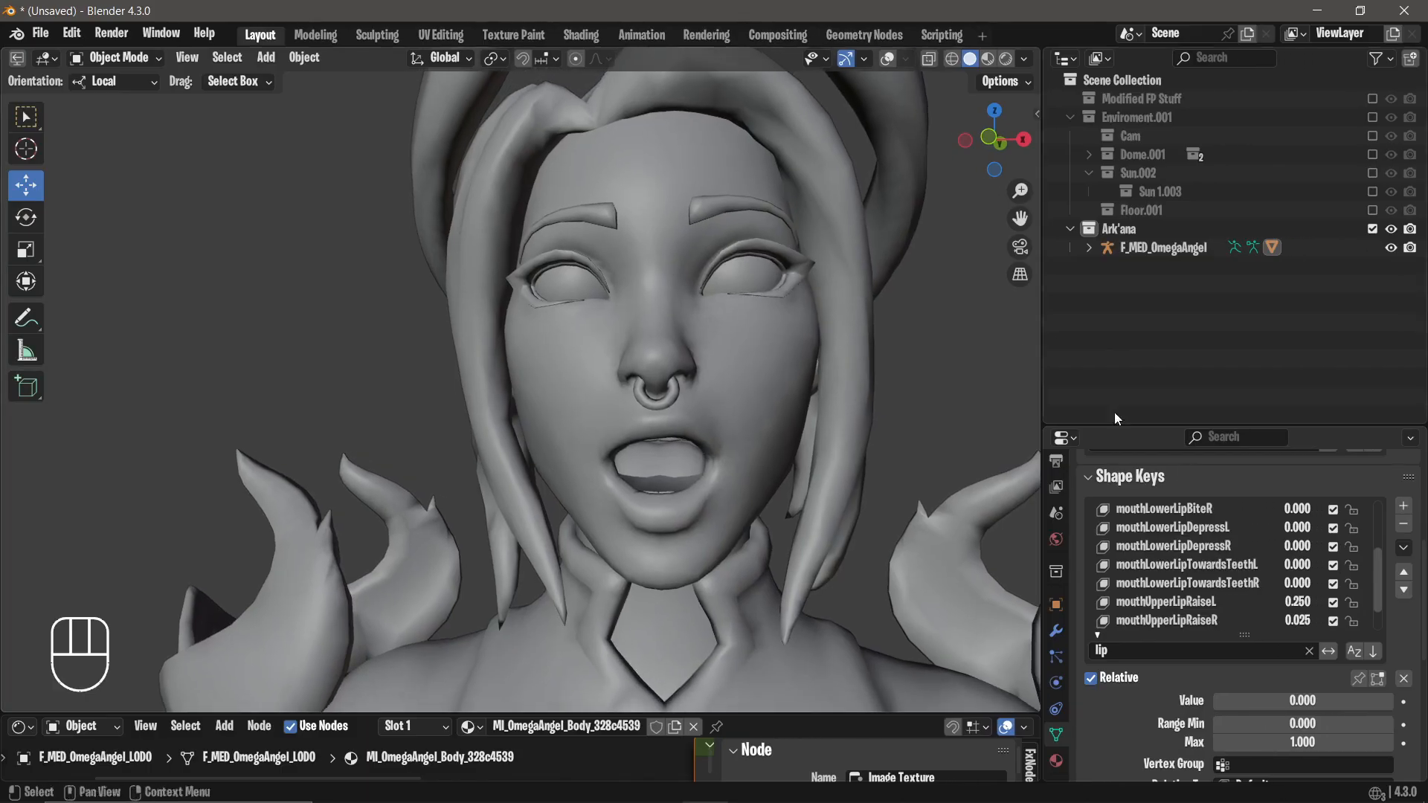
double_click(1297, 621)
text(.25)
key(Return)
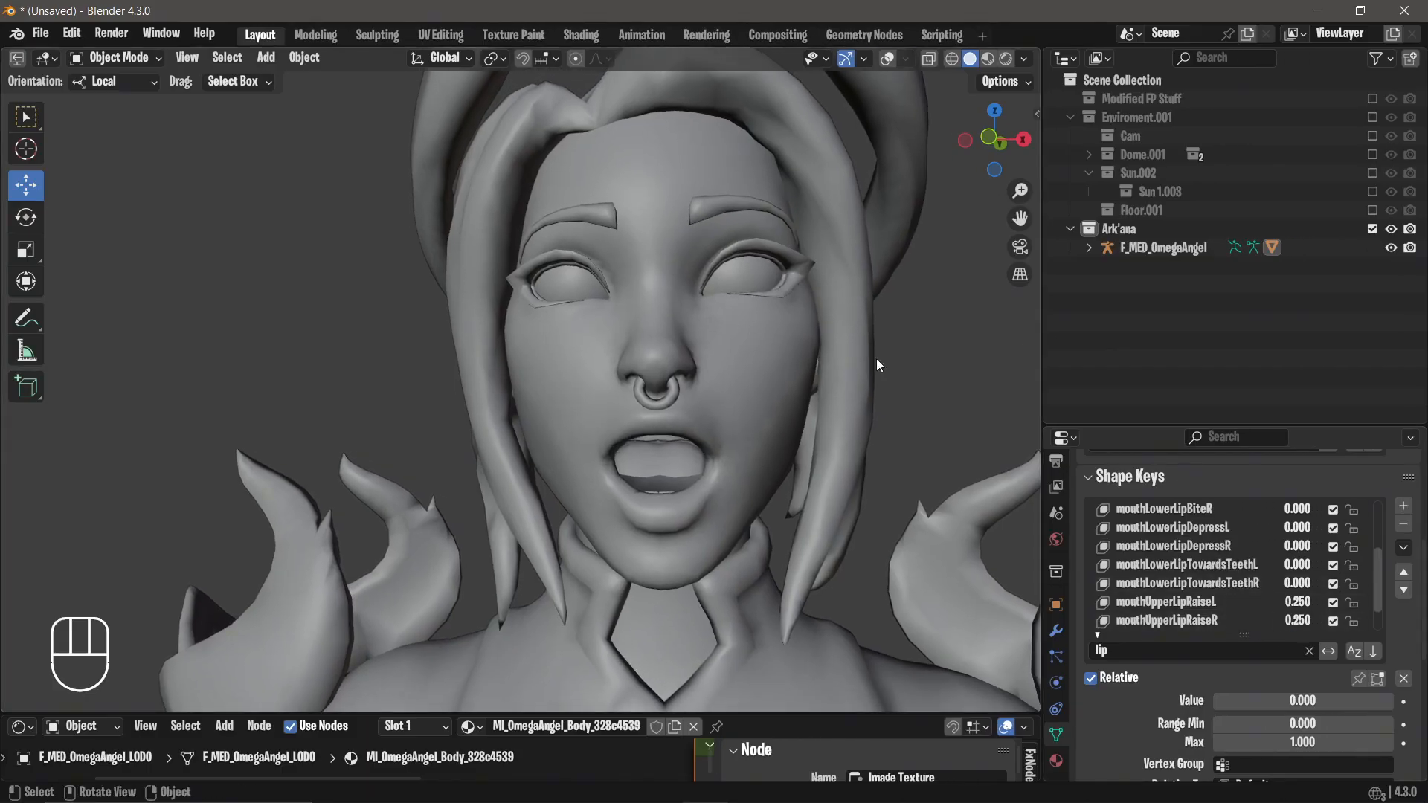
middle_drag(877, 358, 756, 334)
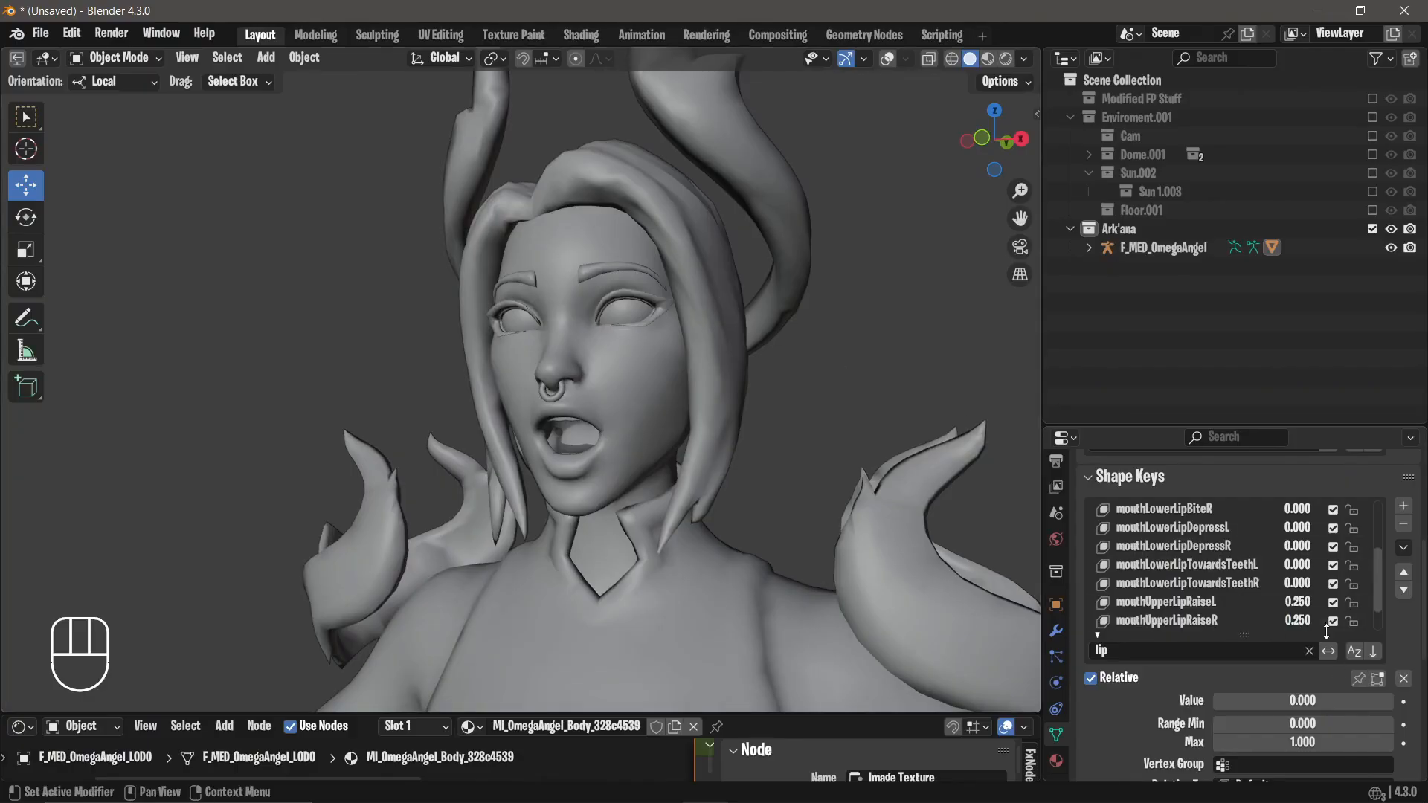
Set both mouthUpperLipRaiseL and mouthUpperLipRaiseR to 0.15.
double_click(1297, 603)
text(.15)
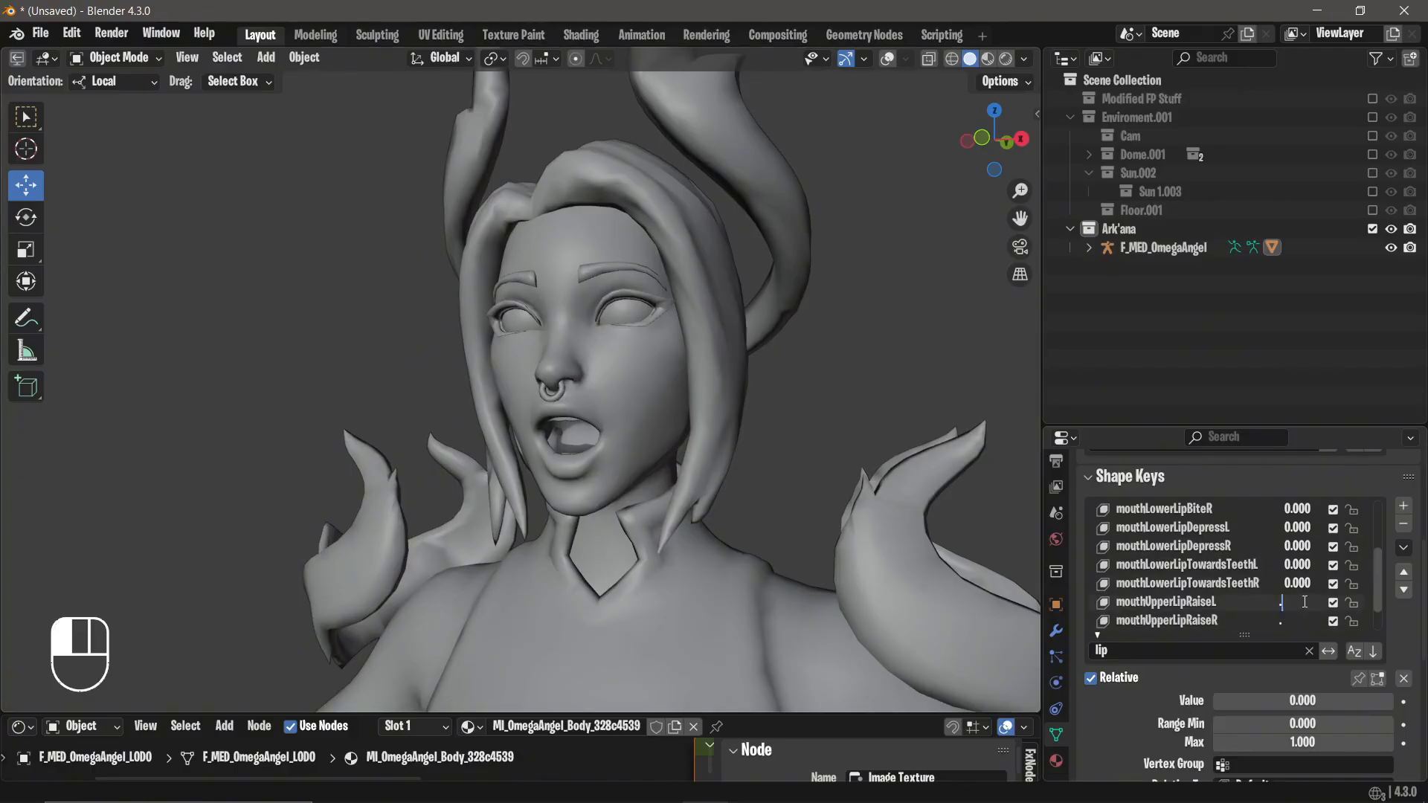
key(Return)
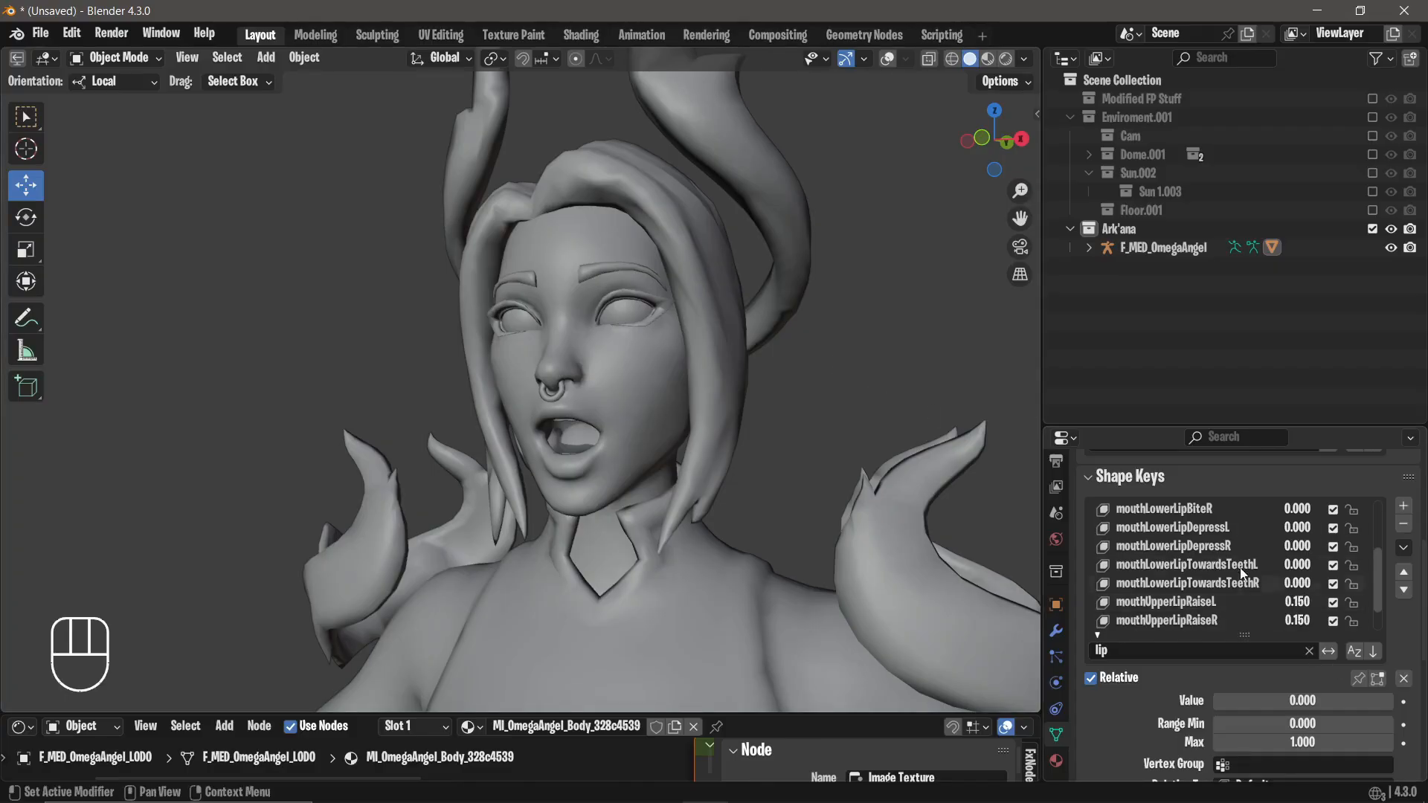
Try a higher value on the mouthUpperLipTowardsTeethL shape key.
scroll(1258, 534, down, 2)
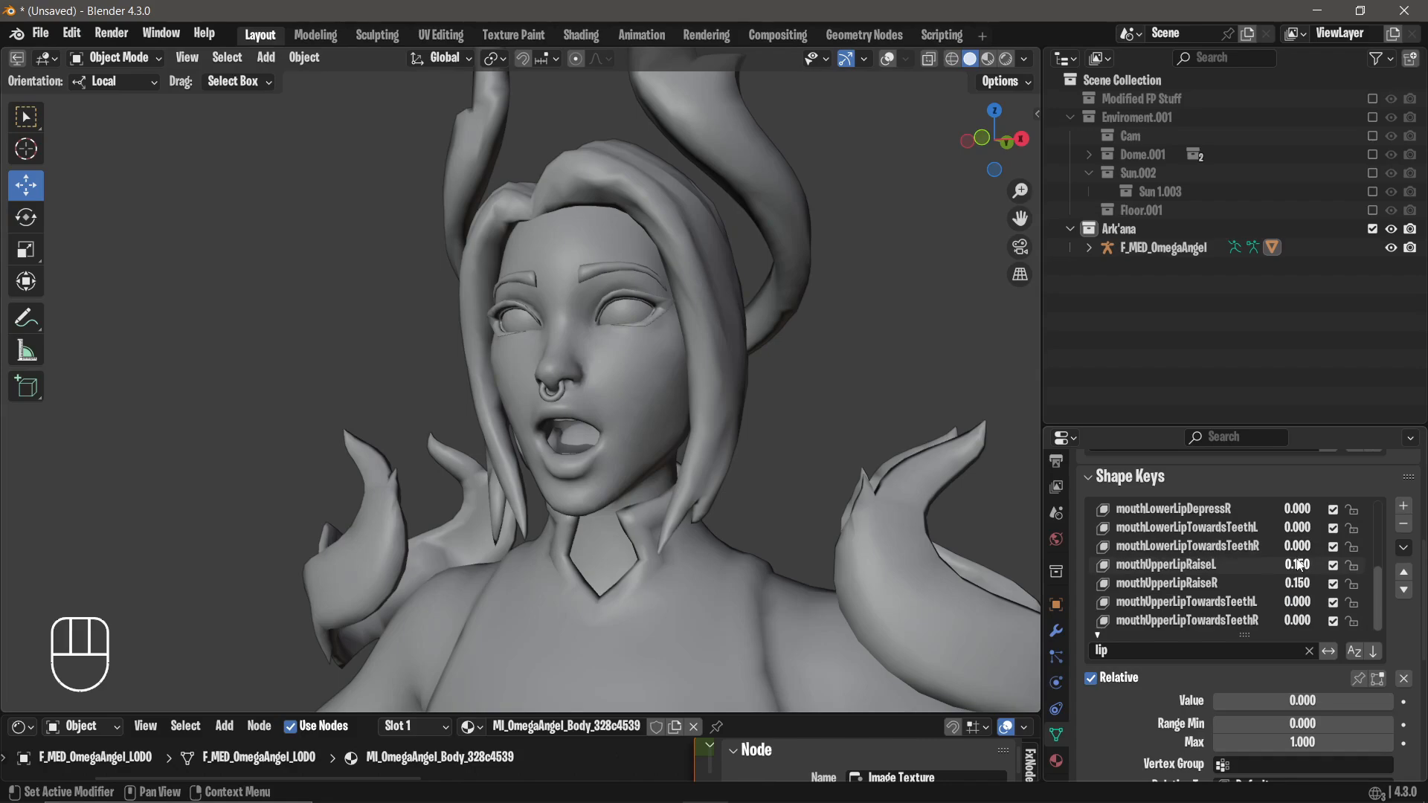
drag(1298, 602, 1339, 602)
scroll(1242, 546, up, 7)
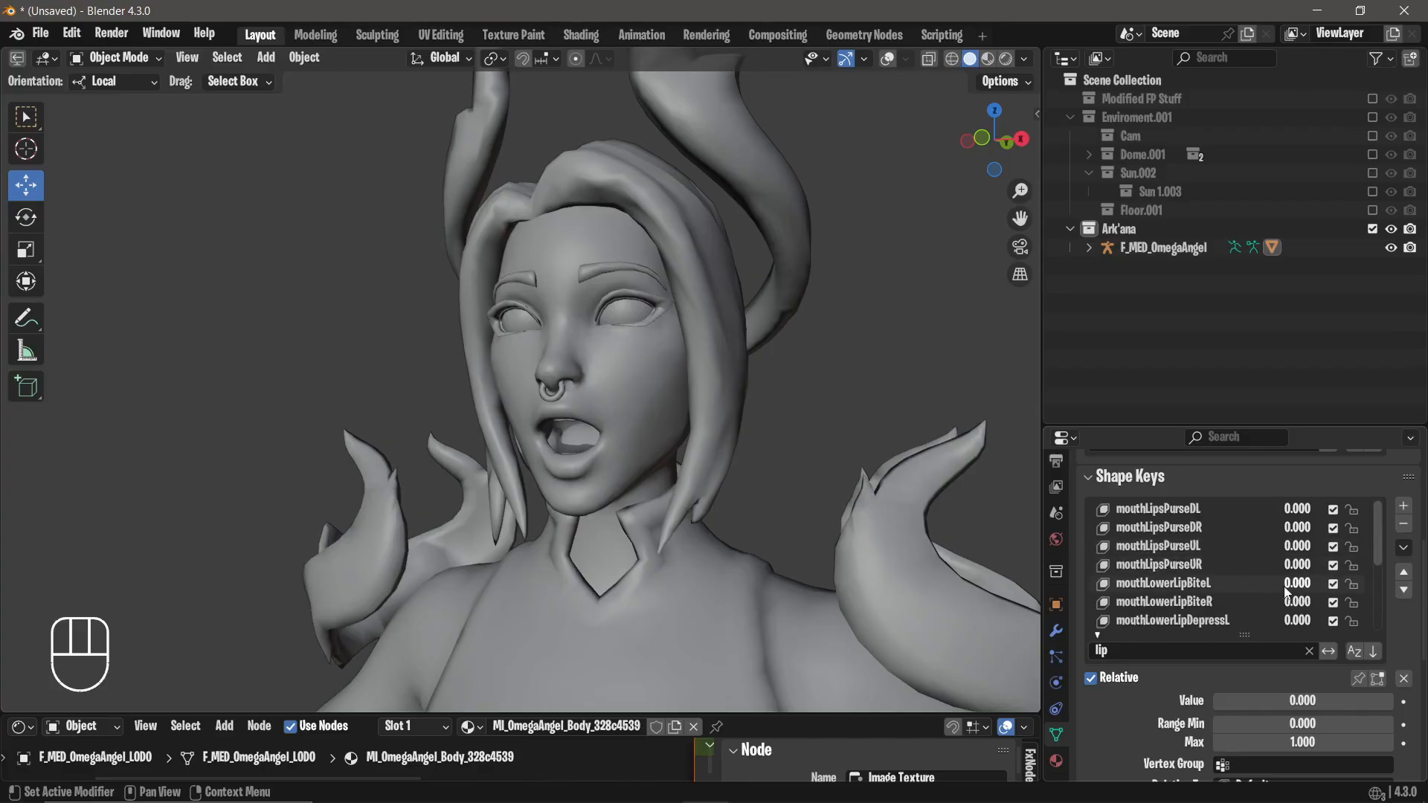
Try a value of 0.25 on both mouthLowerLipDepressL and mouthLowerLipDepressR and view the mouth from the front.
scroll(1272, 568, down, 2)
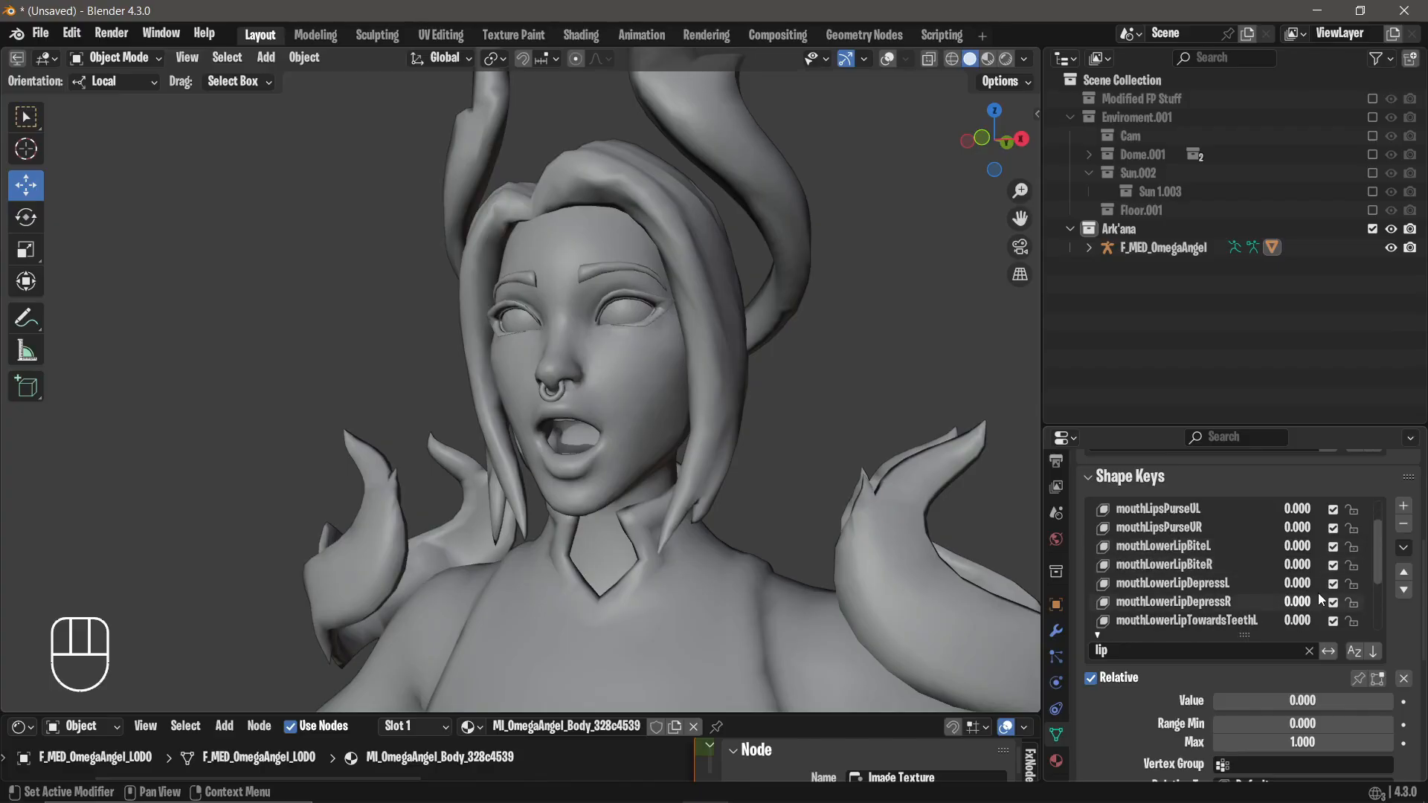
drag(1299, 583, 1331, 583)
click(1296, 583)
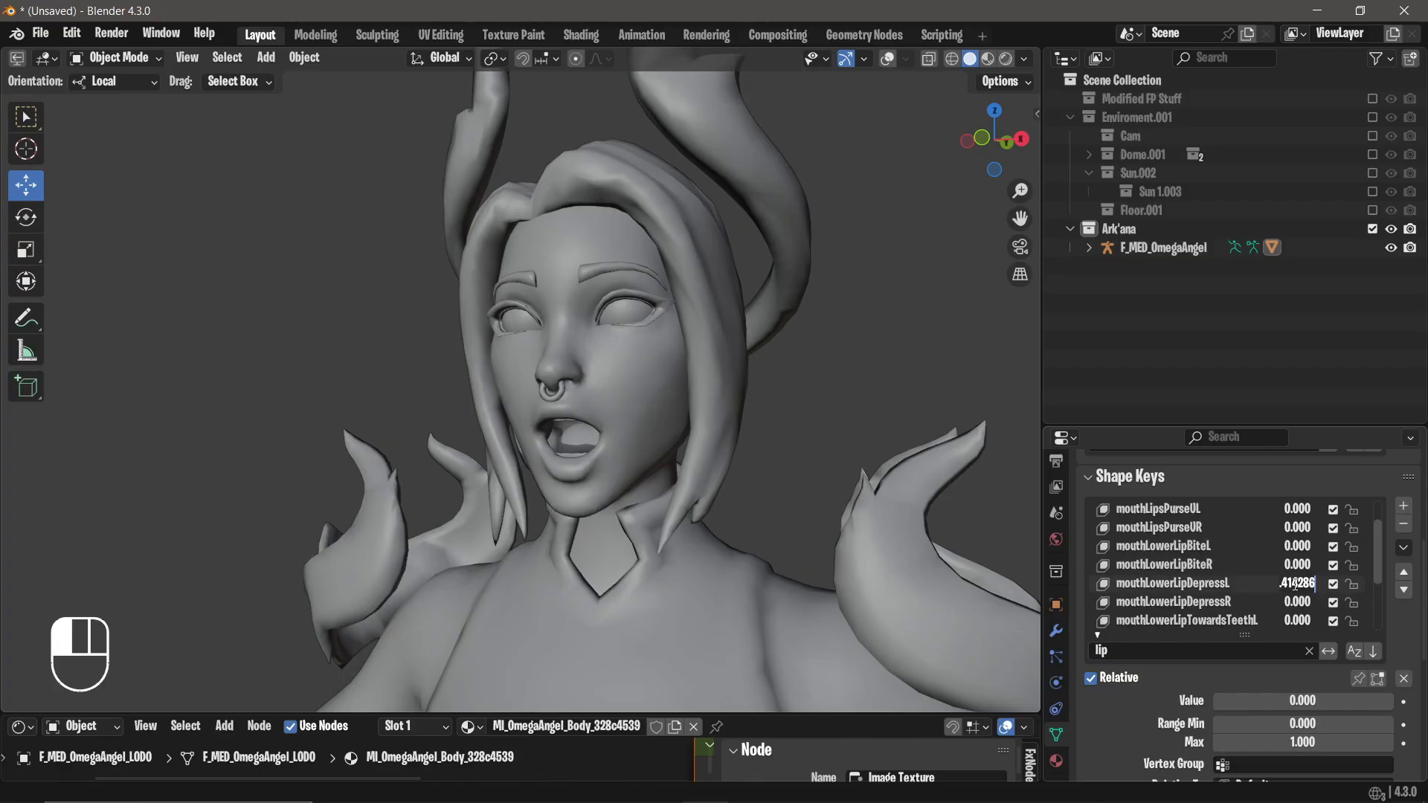
text(.25)
click(1296, 601)
text(.25)
click(720, 323)
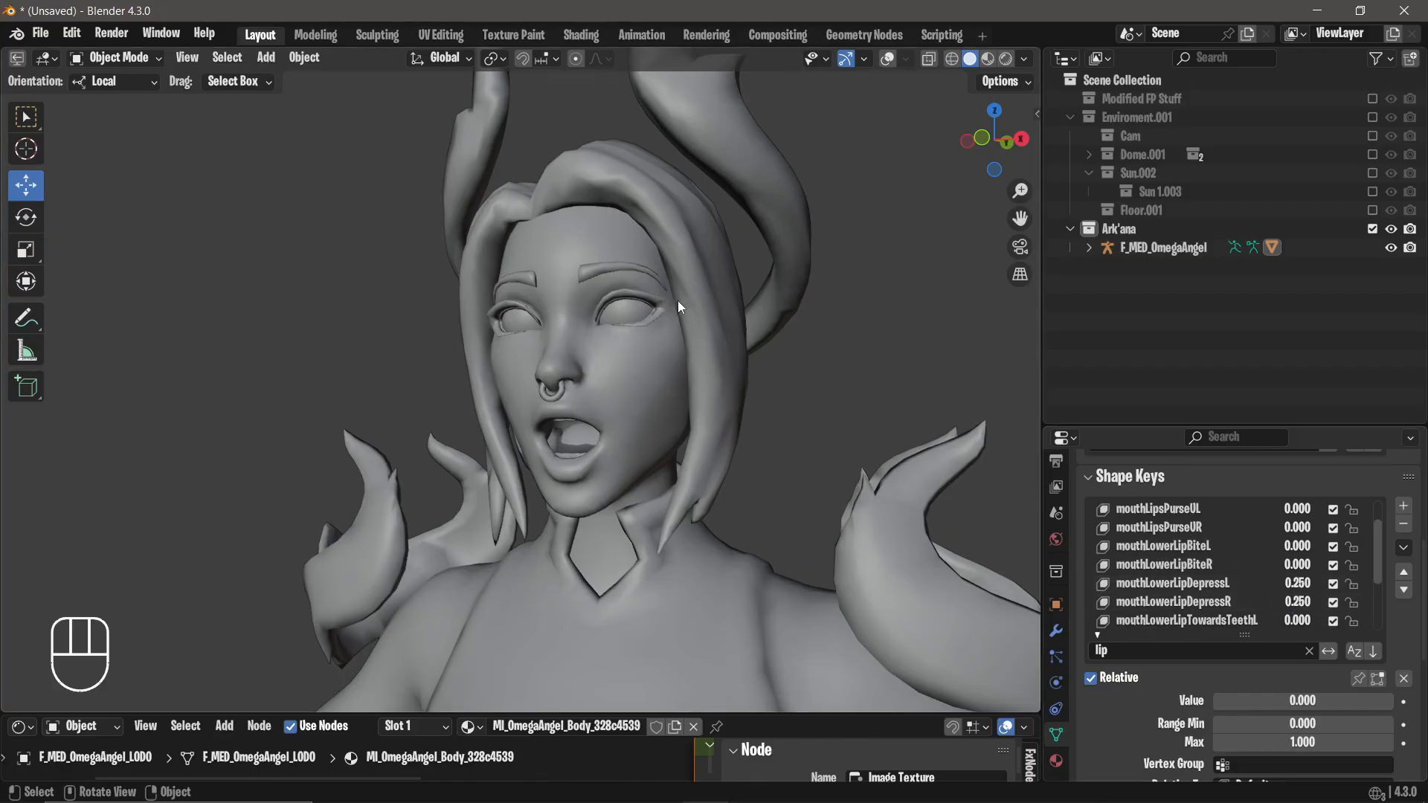
middle_drag(677, 301, 756, 314)
scroll(714, 303, down, 3)
scroll(759, 325, up, 4)
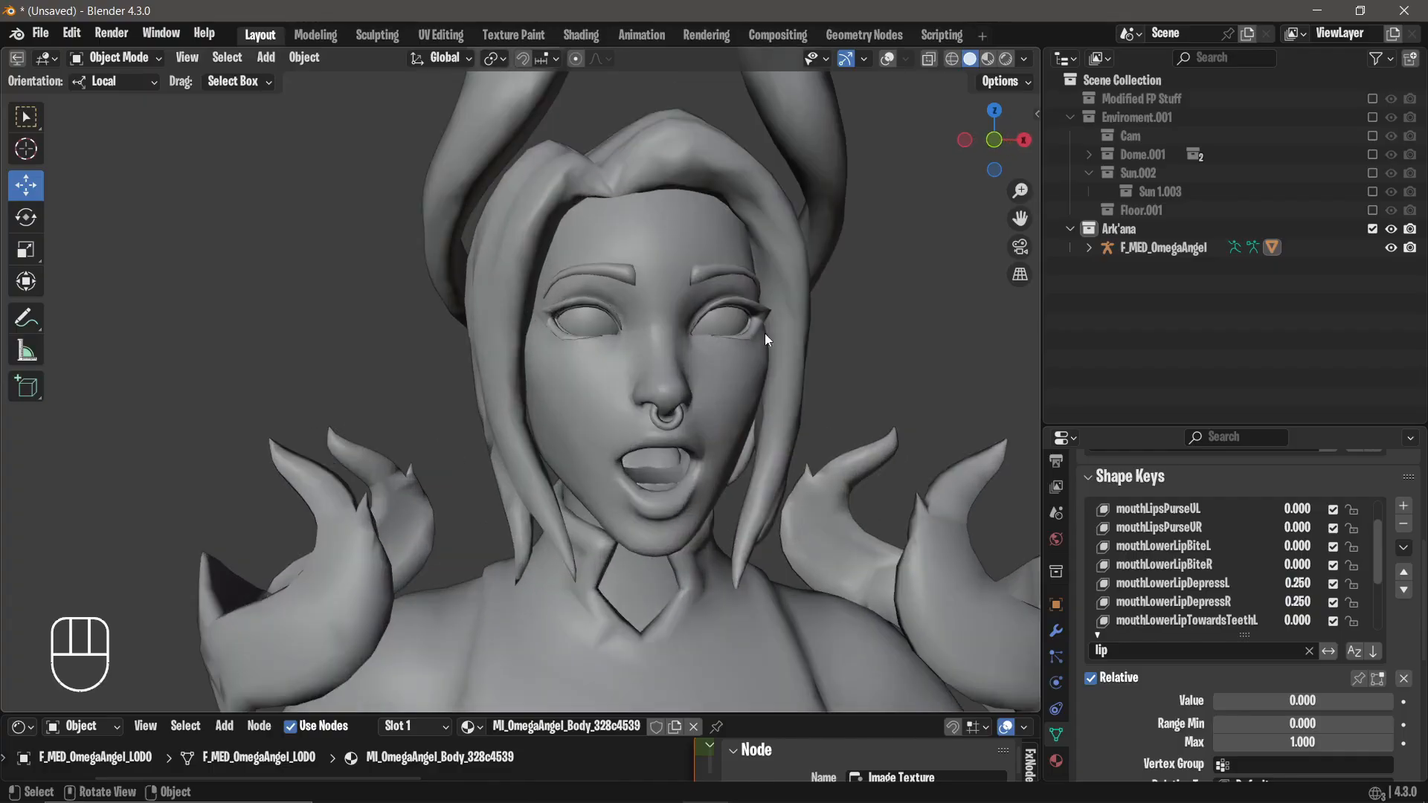
Set both mouthLowerLipDepressL and mouthLowerLipDepressR to 0.15 and check the mouth from the side.
click(1298, 583)
text(.15)
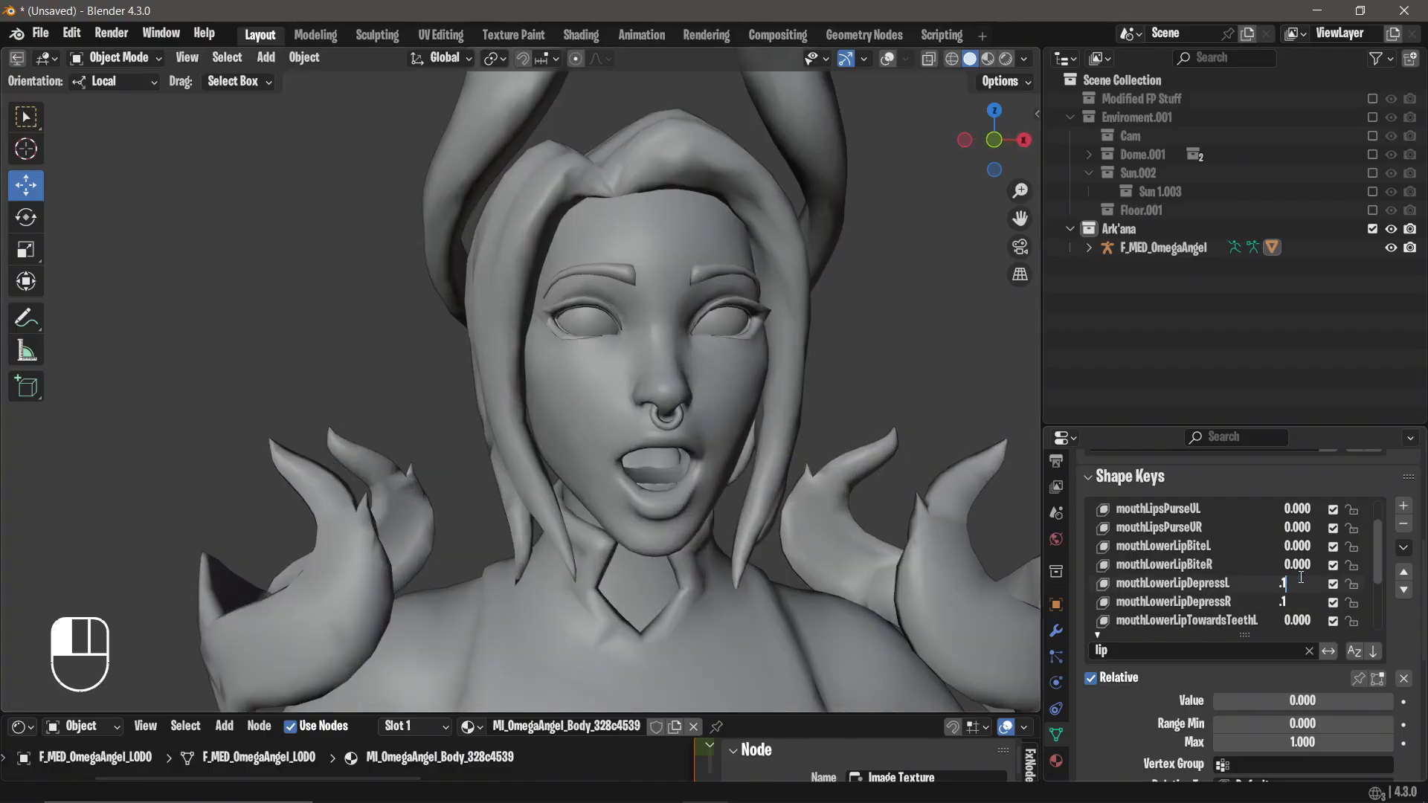
click(689, 332)
scroll(719, 332, down, 3)
middle_drag(721, 332, 630, 327)
scroll(633, 329, up, 3)
Filter the shape keys for "jaw" and set jawFwd to 0.25.
click(1168, 646)
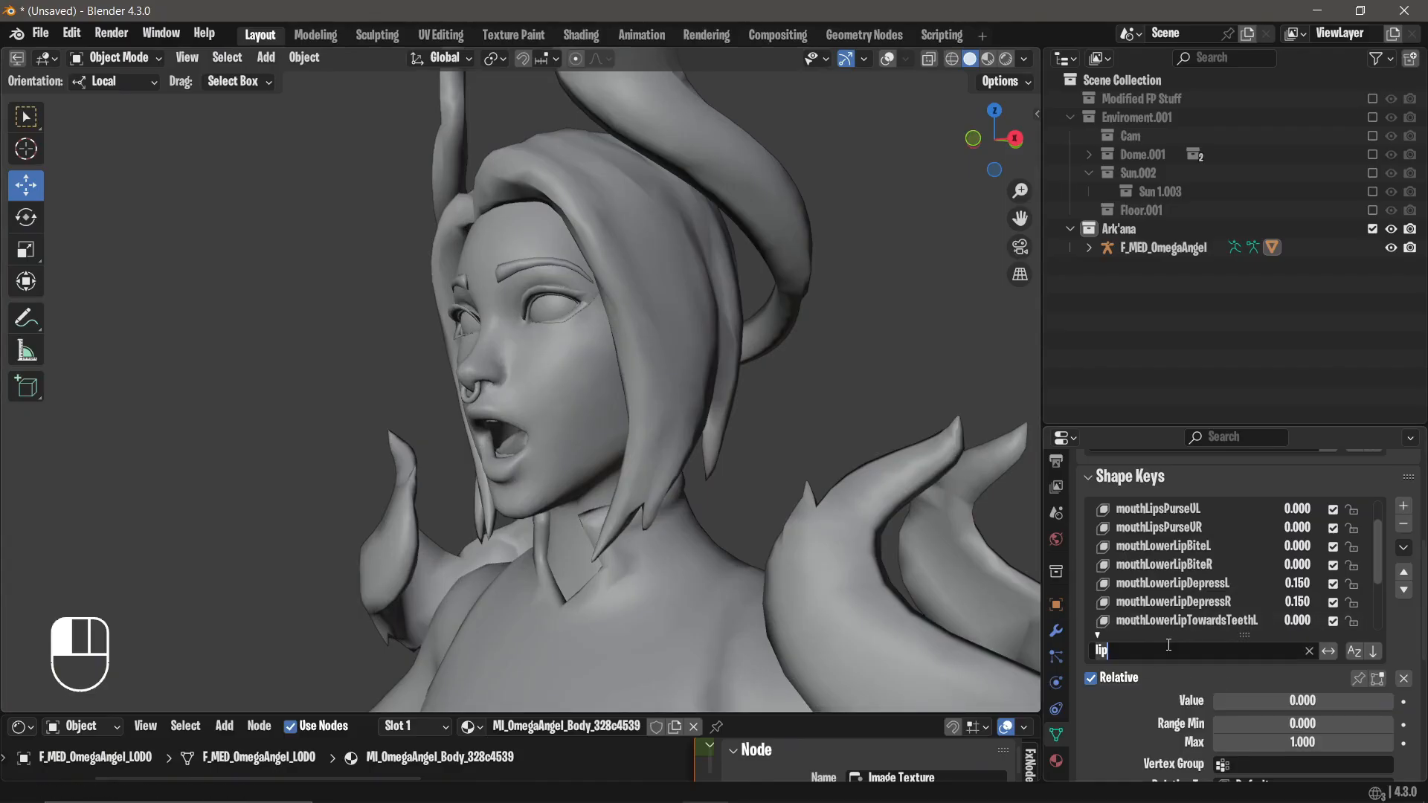
text(ja)
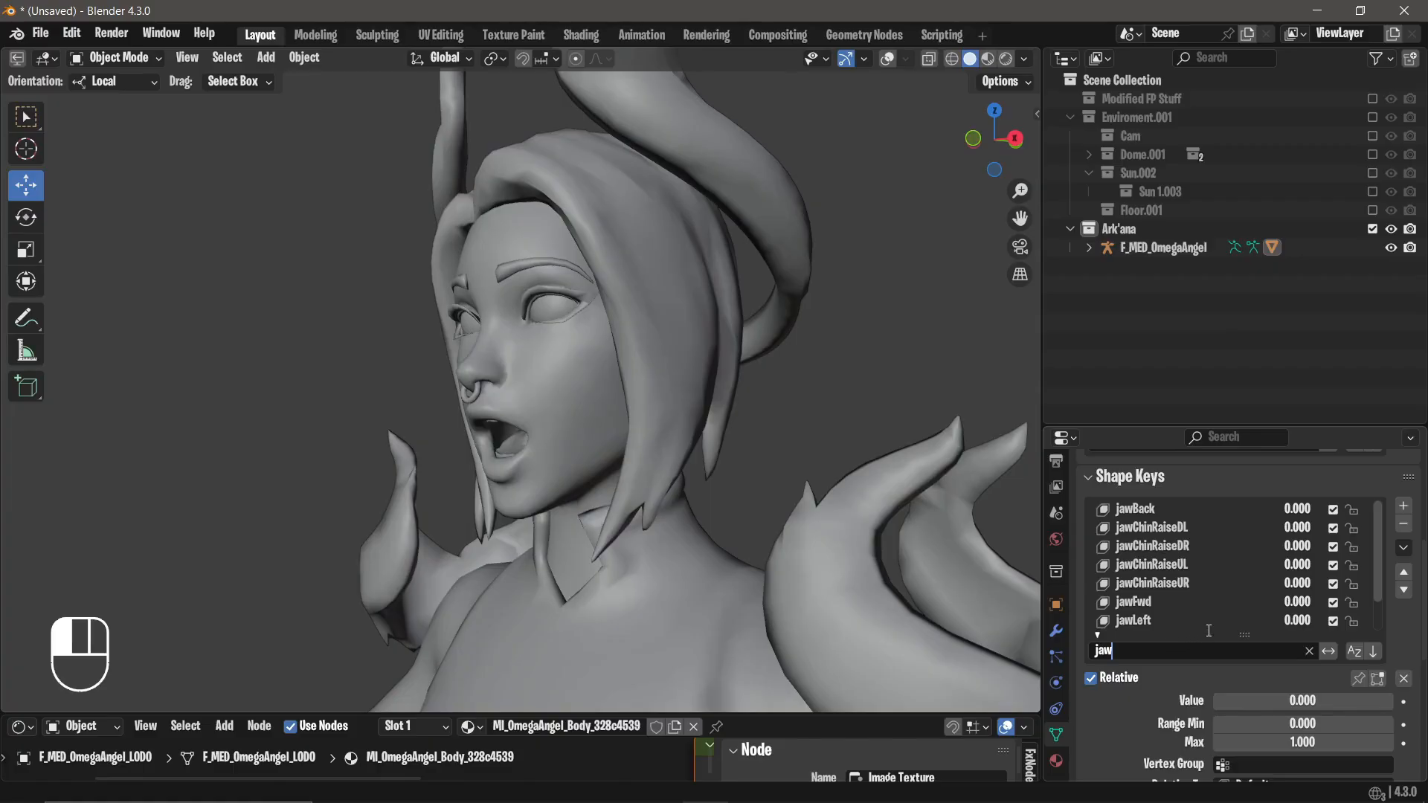
text(w)
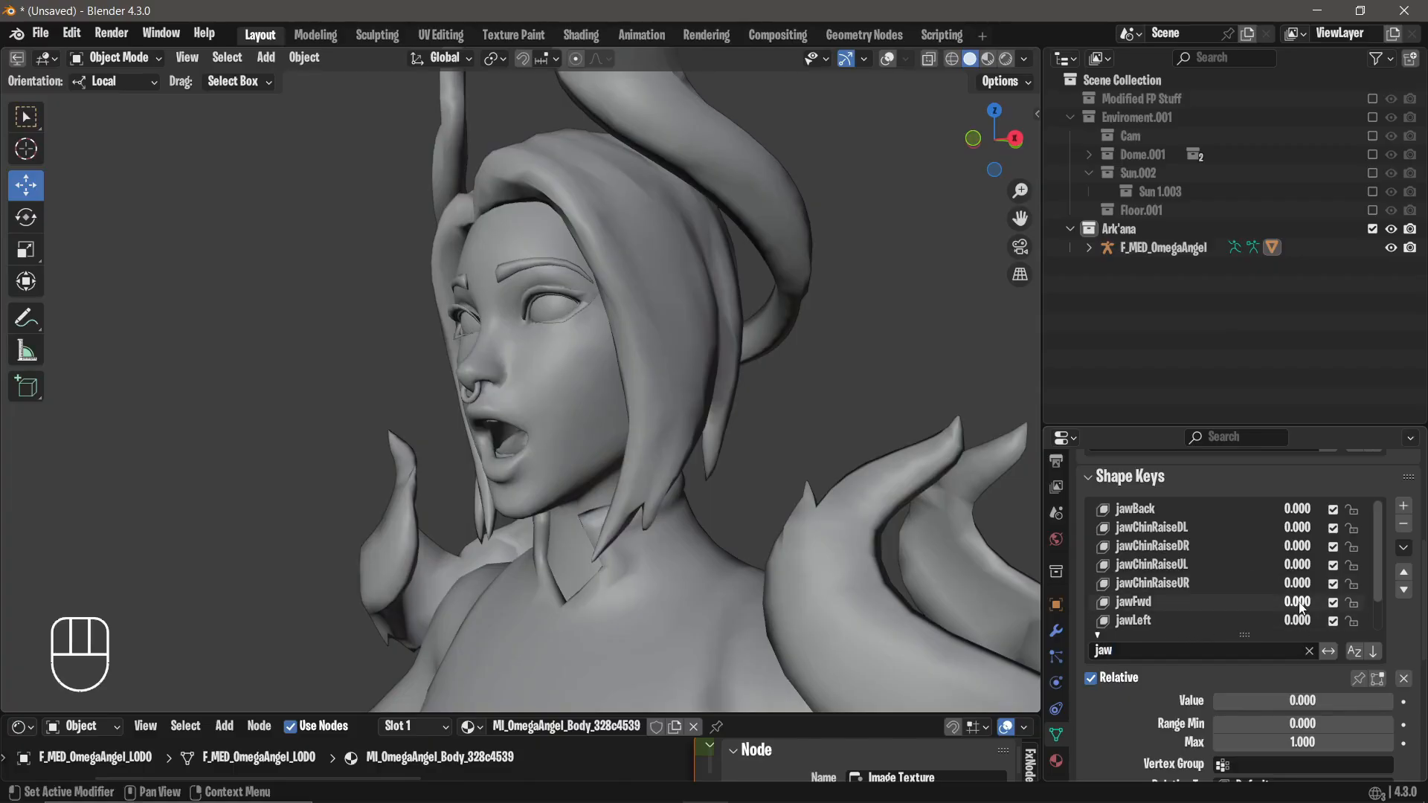
drag(1298, 602, 1311, 602)
click(1286, 605)
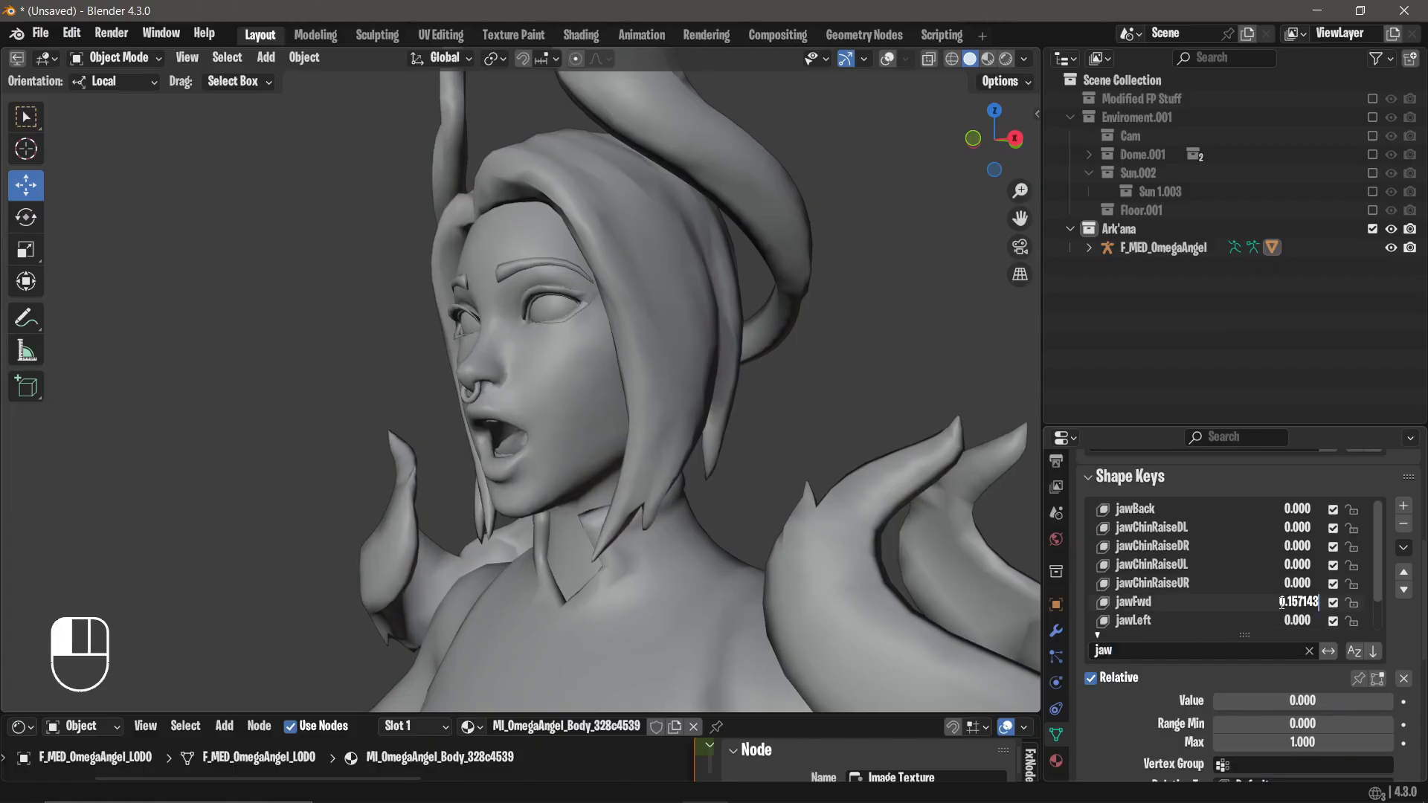
text(.25)
key(Return)
Examine the open mouth from the front and side in material preview, and return to solid shading.
middle_drag(677, 425, 774, 357)
click(988, 59)
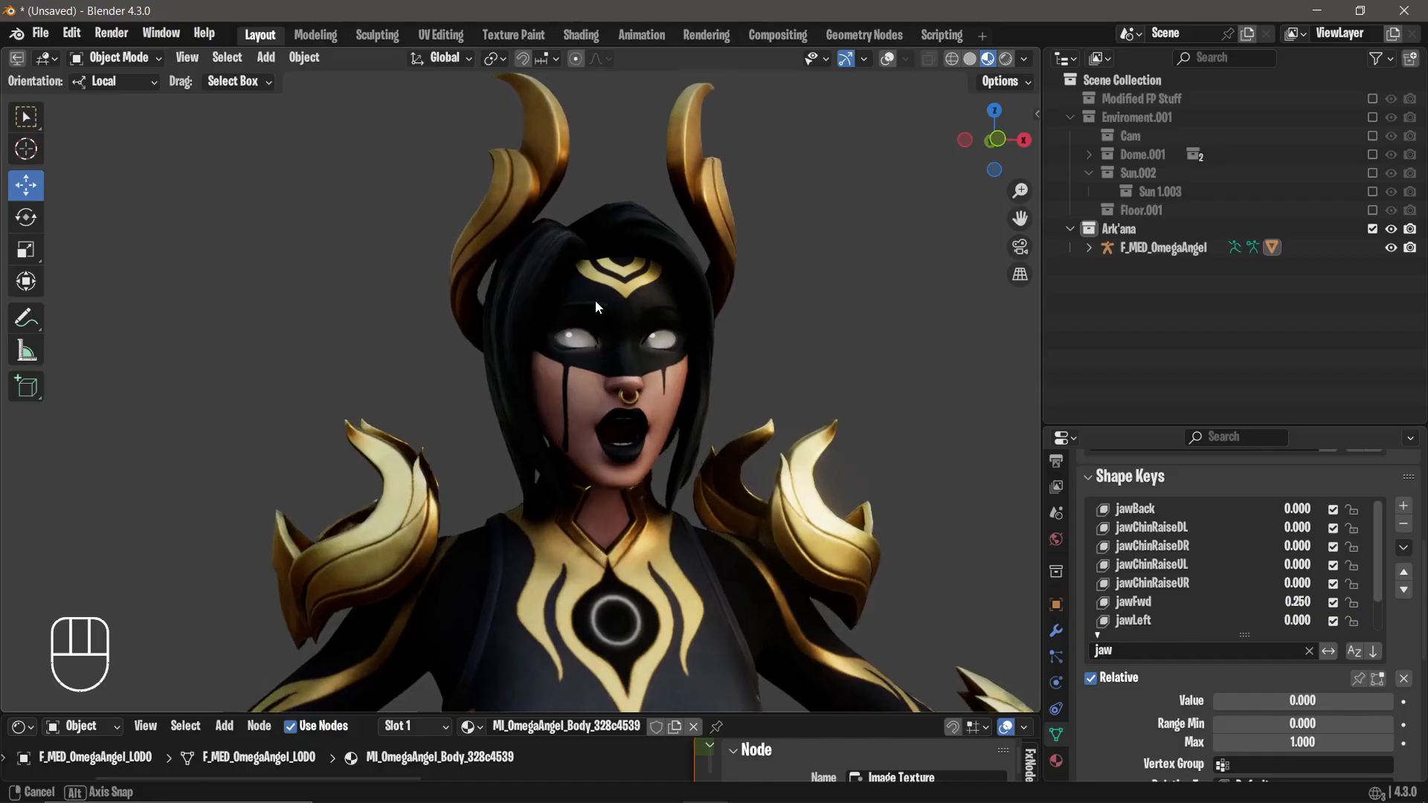
middle_drag(596, 300, 519, 311)
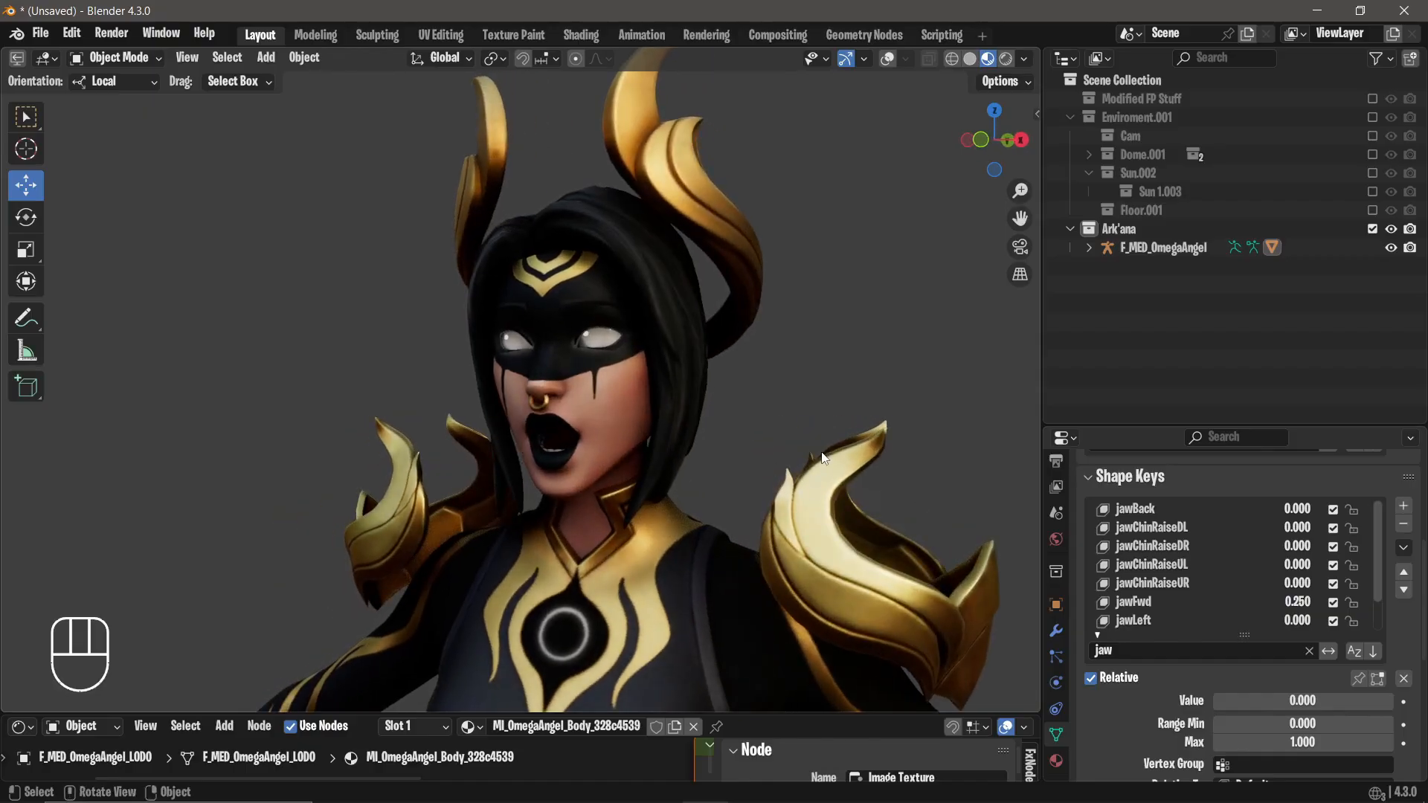
shift+middle_drag(805, 385, 737, 297)
scroll(716, 350, up, 2)
middle_drag(659, 353, 733, 363)
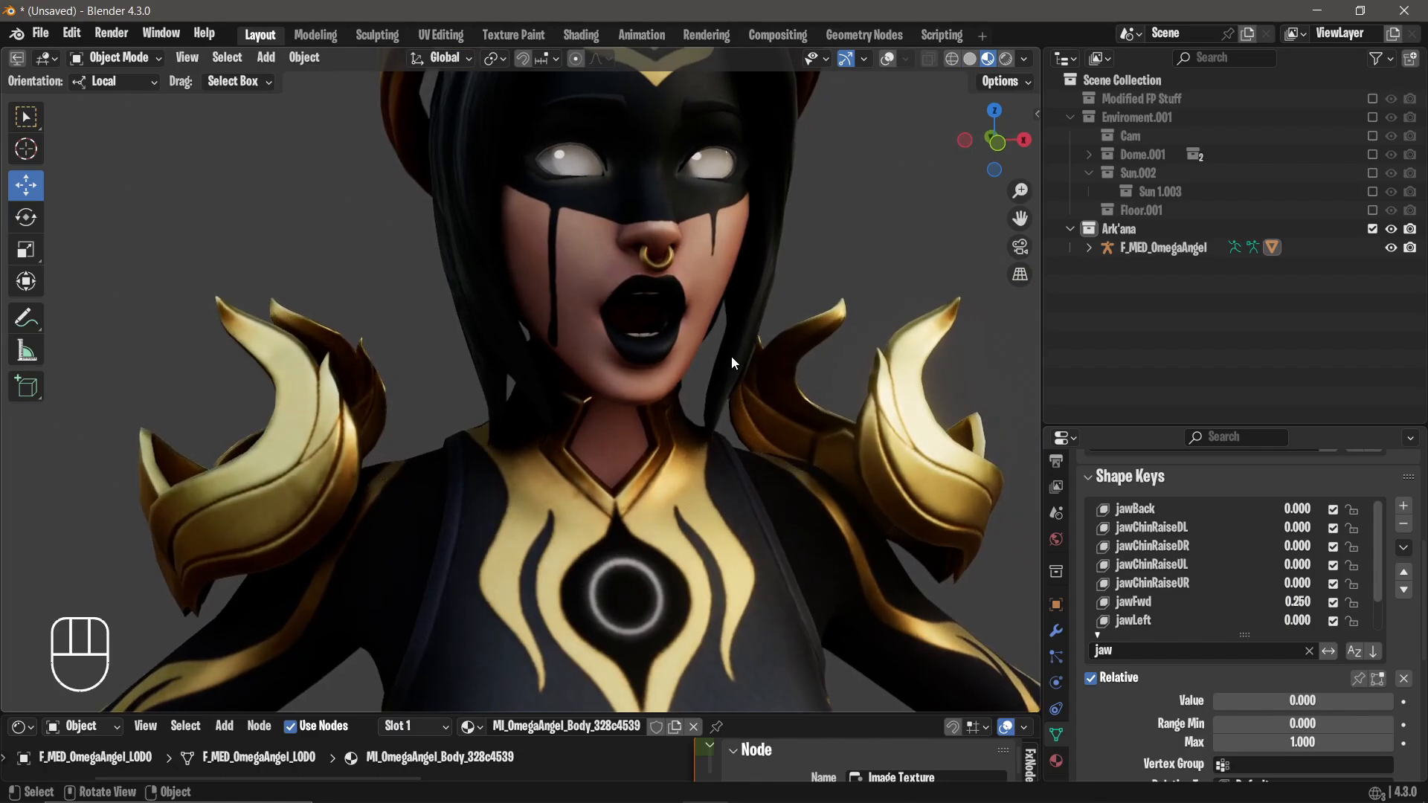
click(888, 60)
middle_drag(765, 180, 586, 184)
click(888, 60)
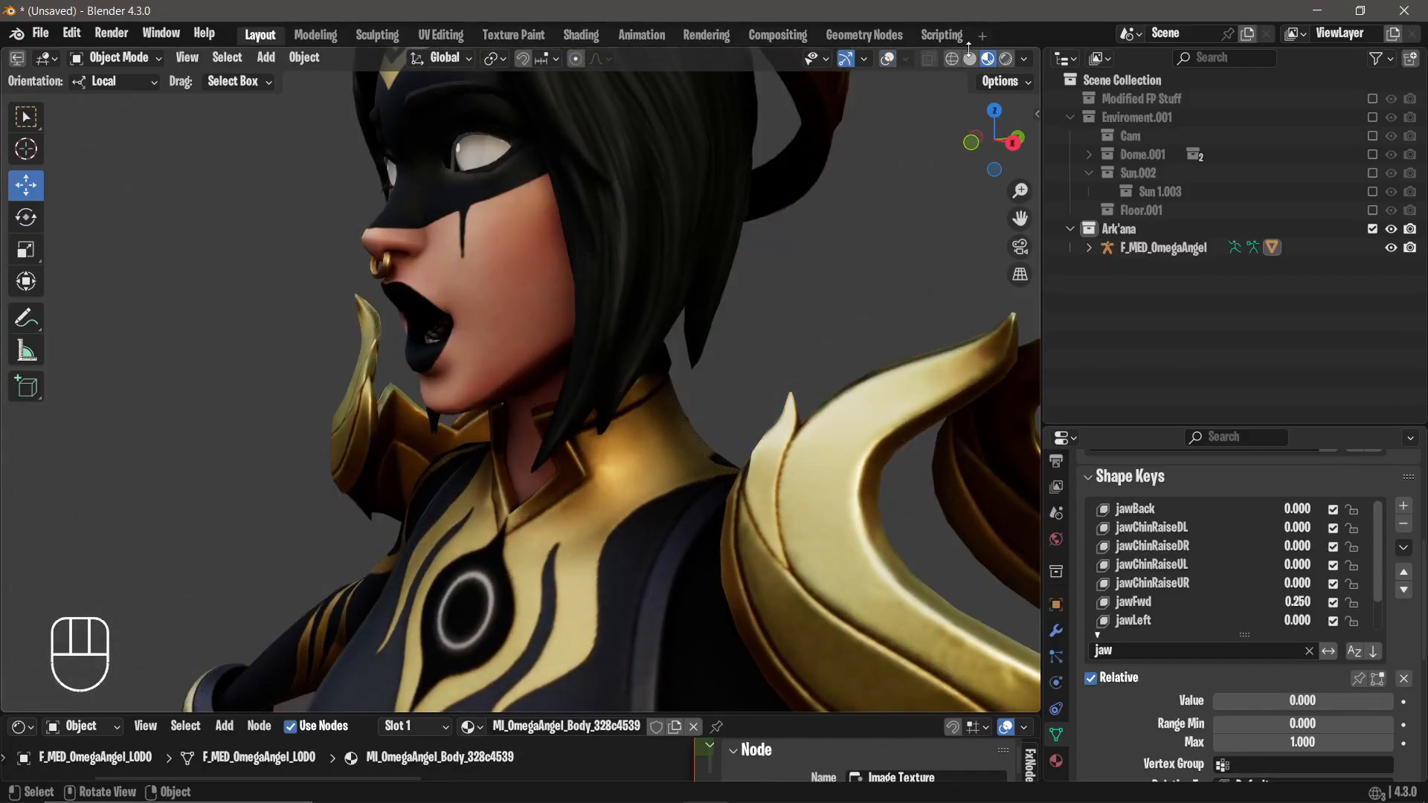
click(970, 59)
middle_drag(554, 243, 884, 173)
Create a new shape key from the current mix and reset the jaw shape keys to 0.
click(1404, 548)
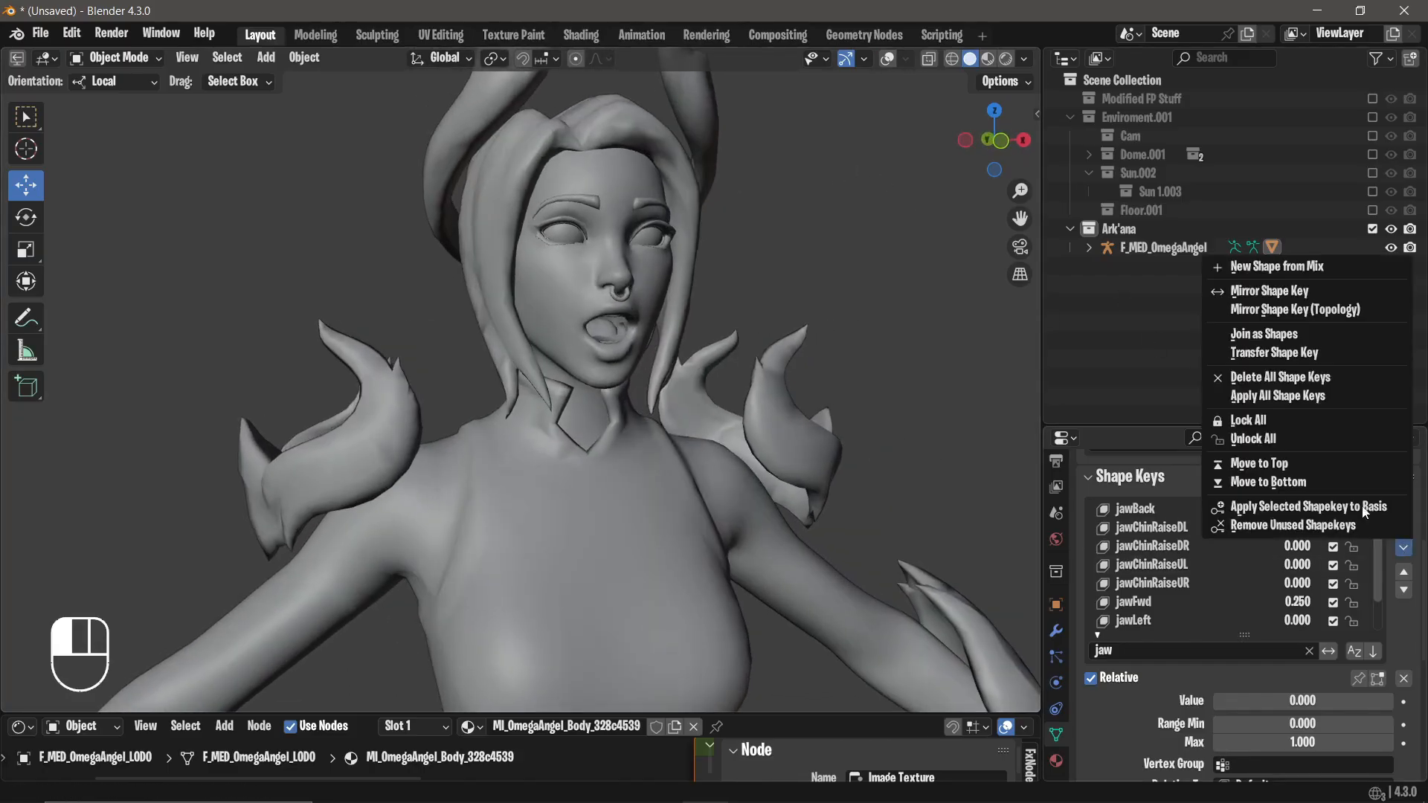
click(1298, 268)
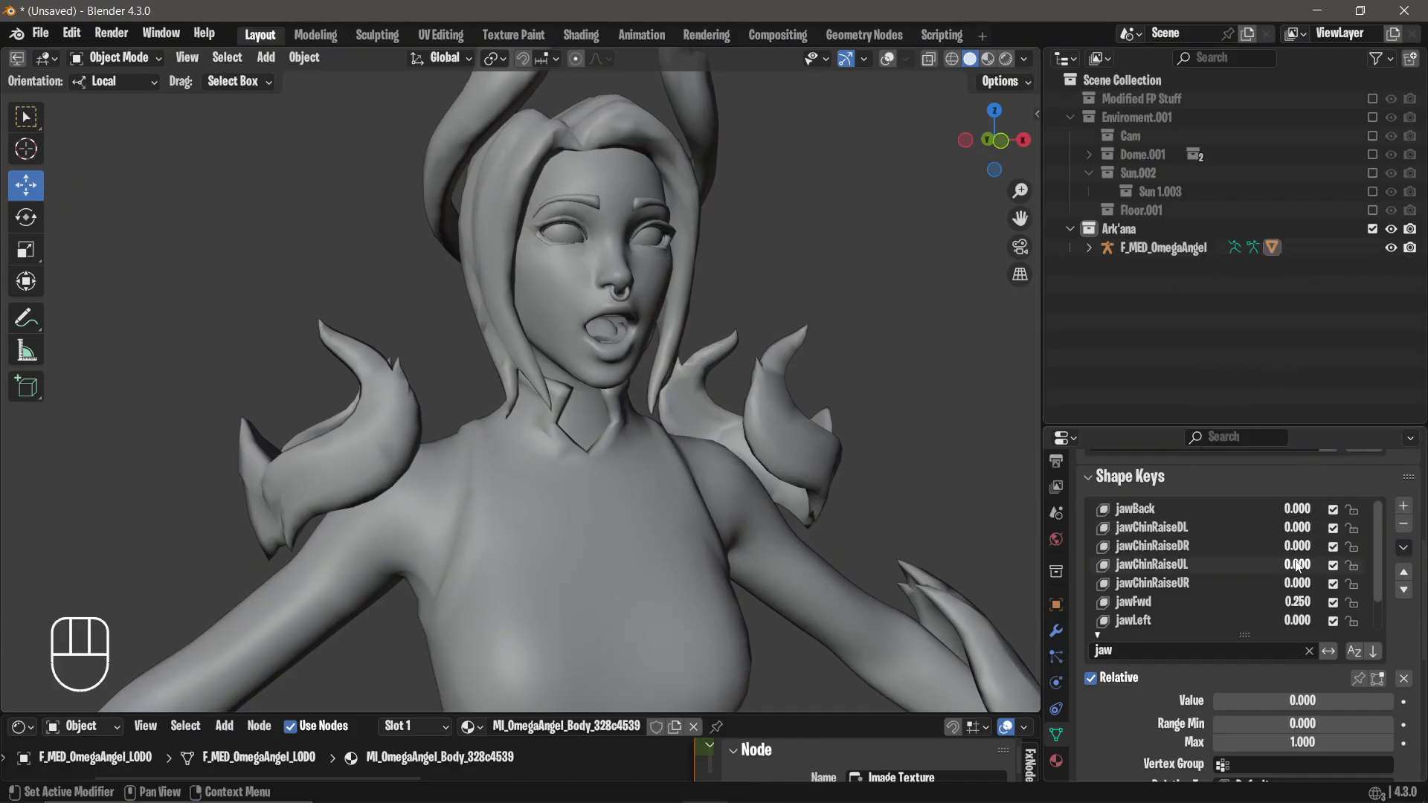
scroll(1205, 565, down, 2)
drag(1298, 565, 1194, 538)
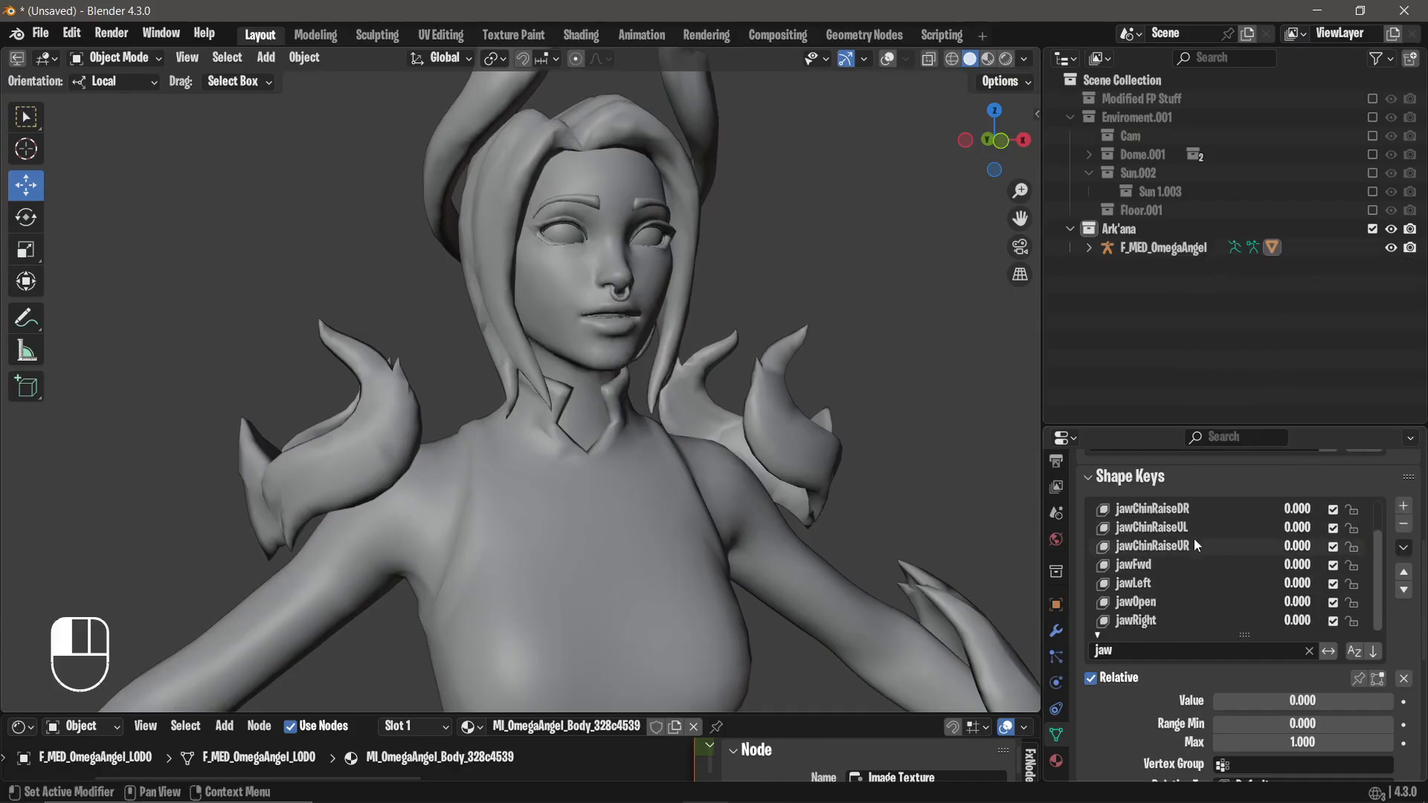
Clear the shape key filter, reset the upper and lower lip keys to 0, and check the other keys for leftover values.
click(1309, 651)
scroll(1287, 584, up, 20)
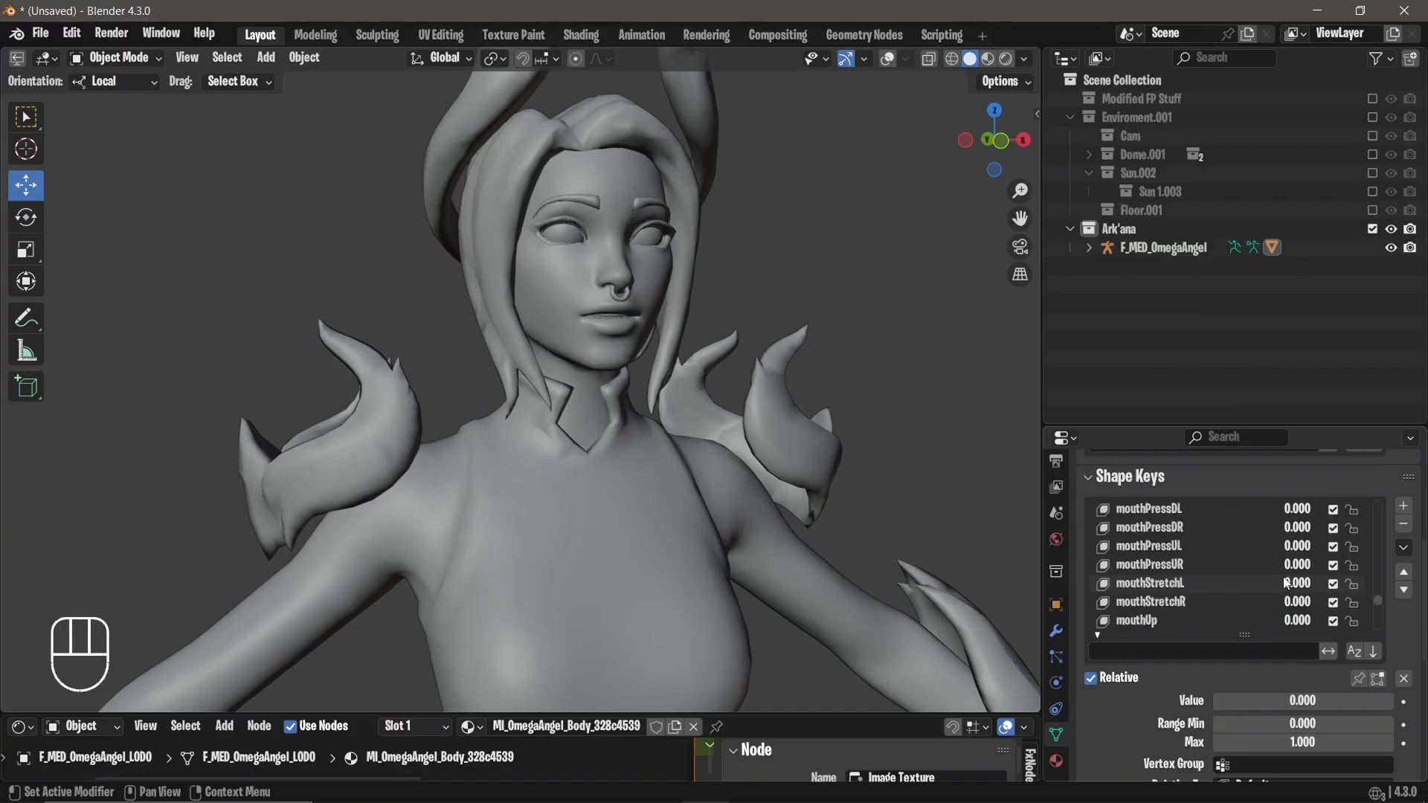
scroll(1287, 580, down, 5)
drag(1295, 546, 1295, 566)
scroll(1244, 545, up, 8)
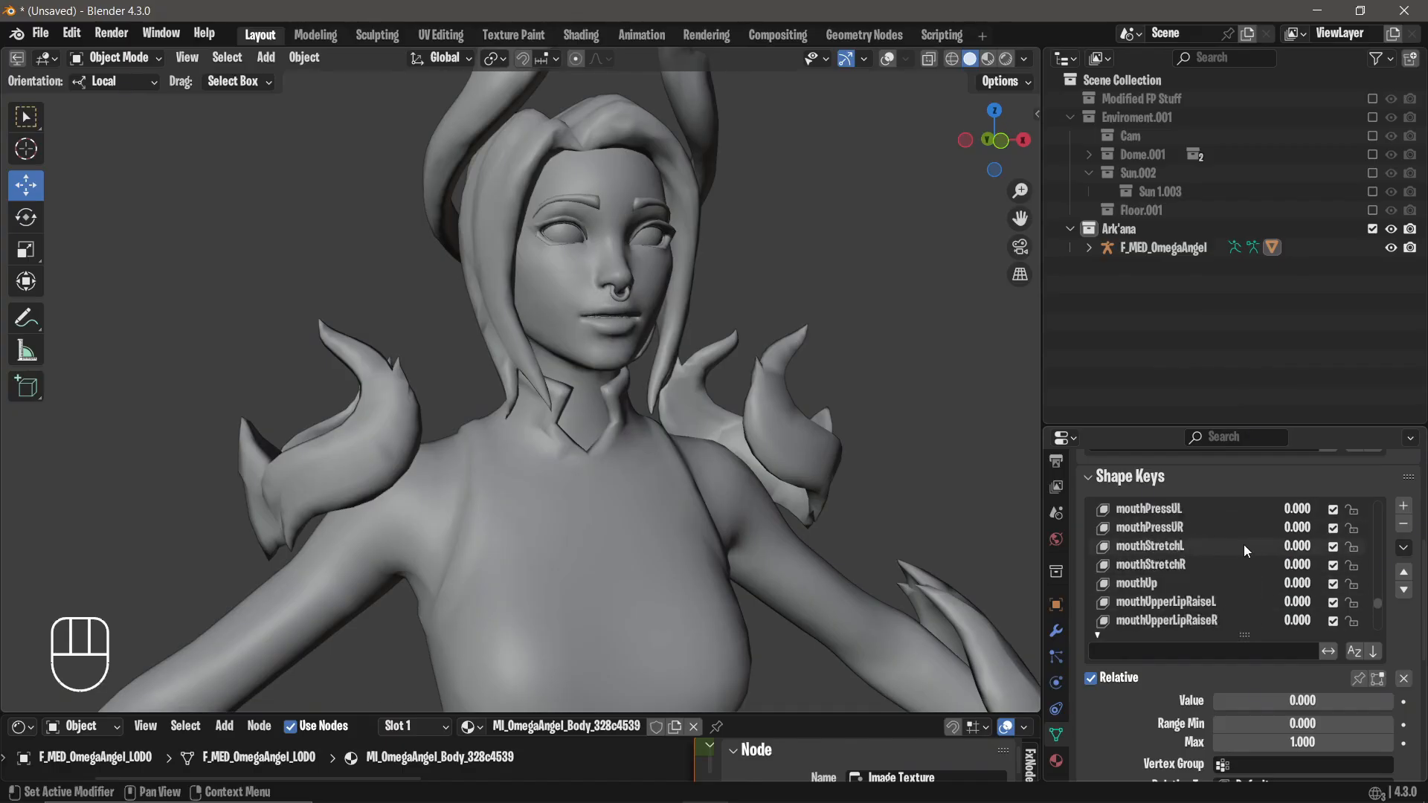
scroll(1239, 520, up, 10)
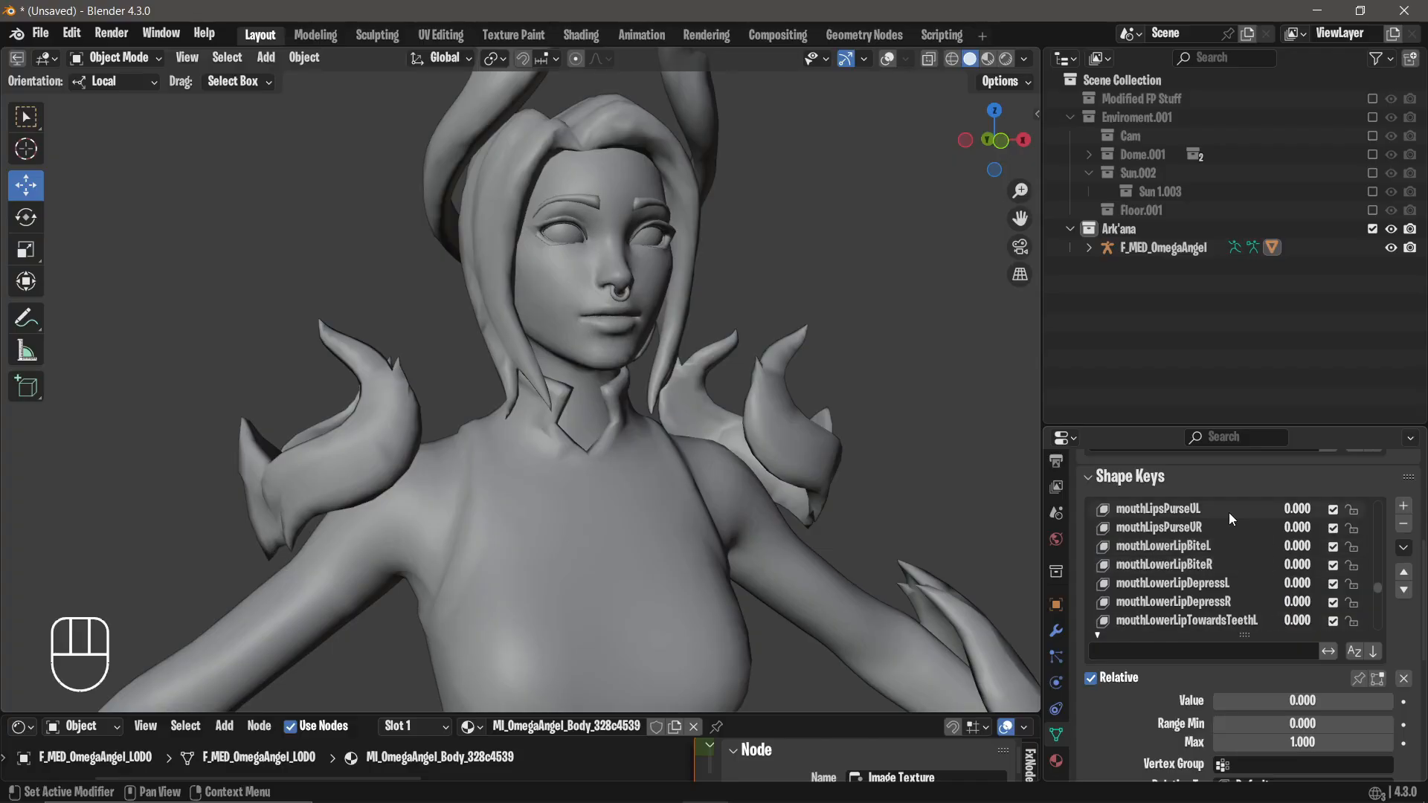
scroll(1246, 549, down, 1)
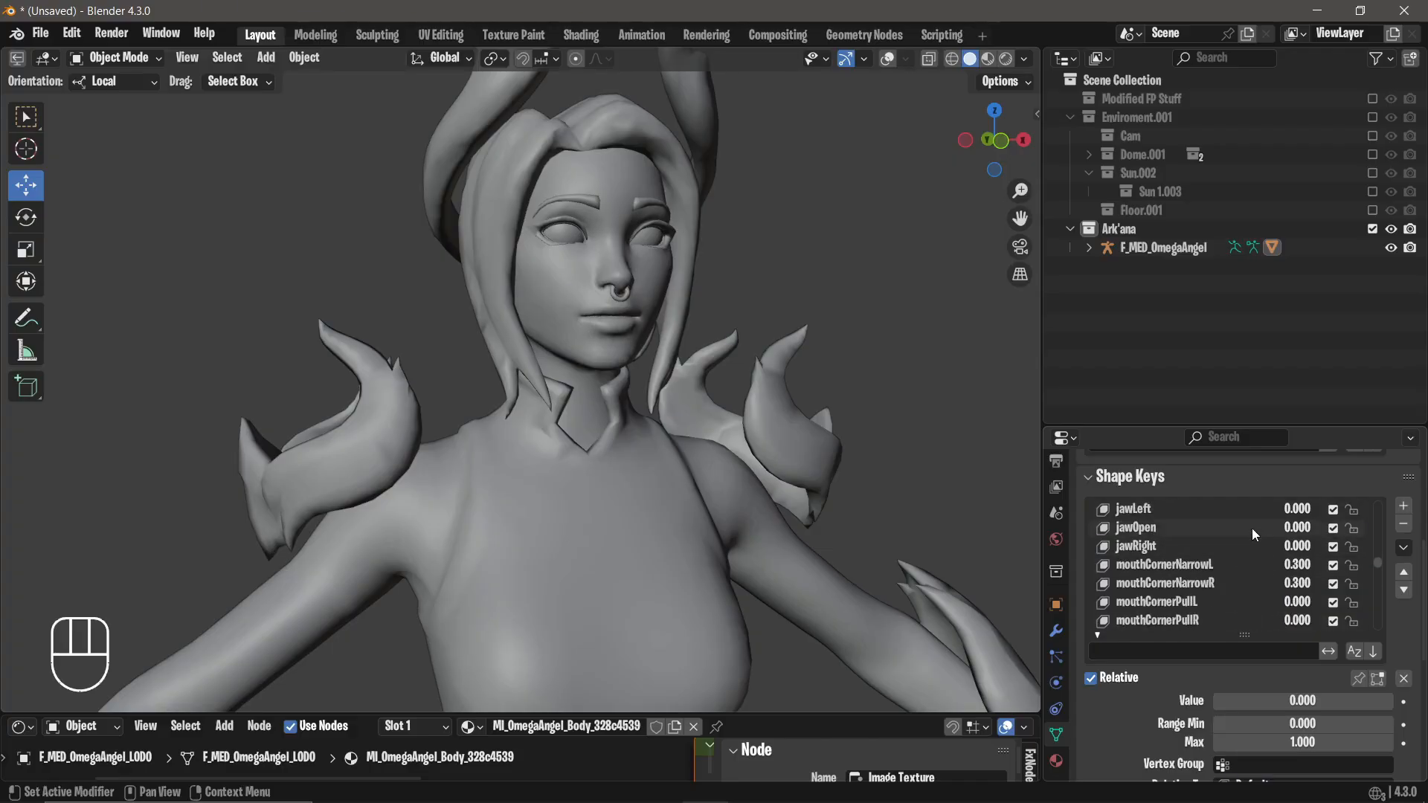
click(1252, 528)
scroll(1253, 530, up, 15)
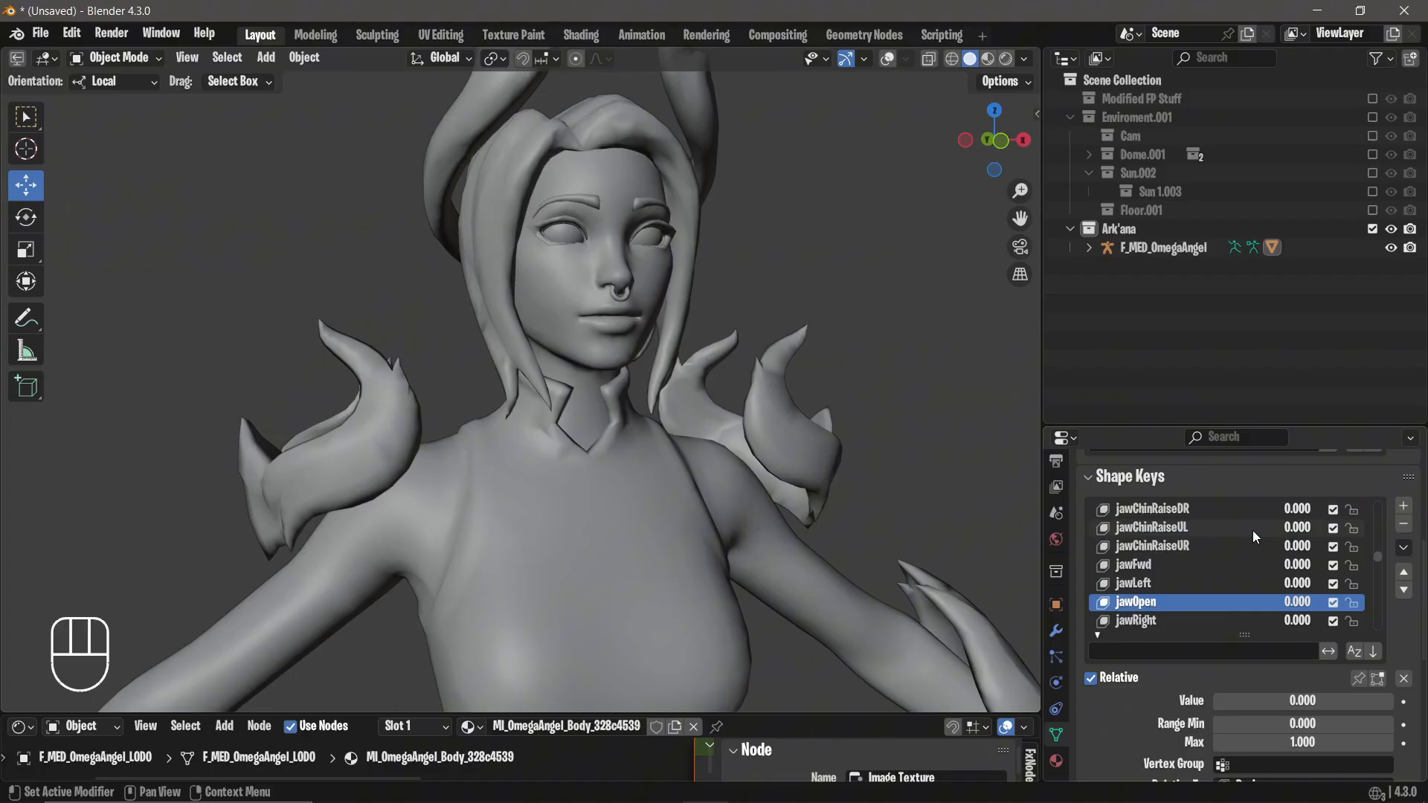
scroll(1252, 529, up, 5)
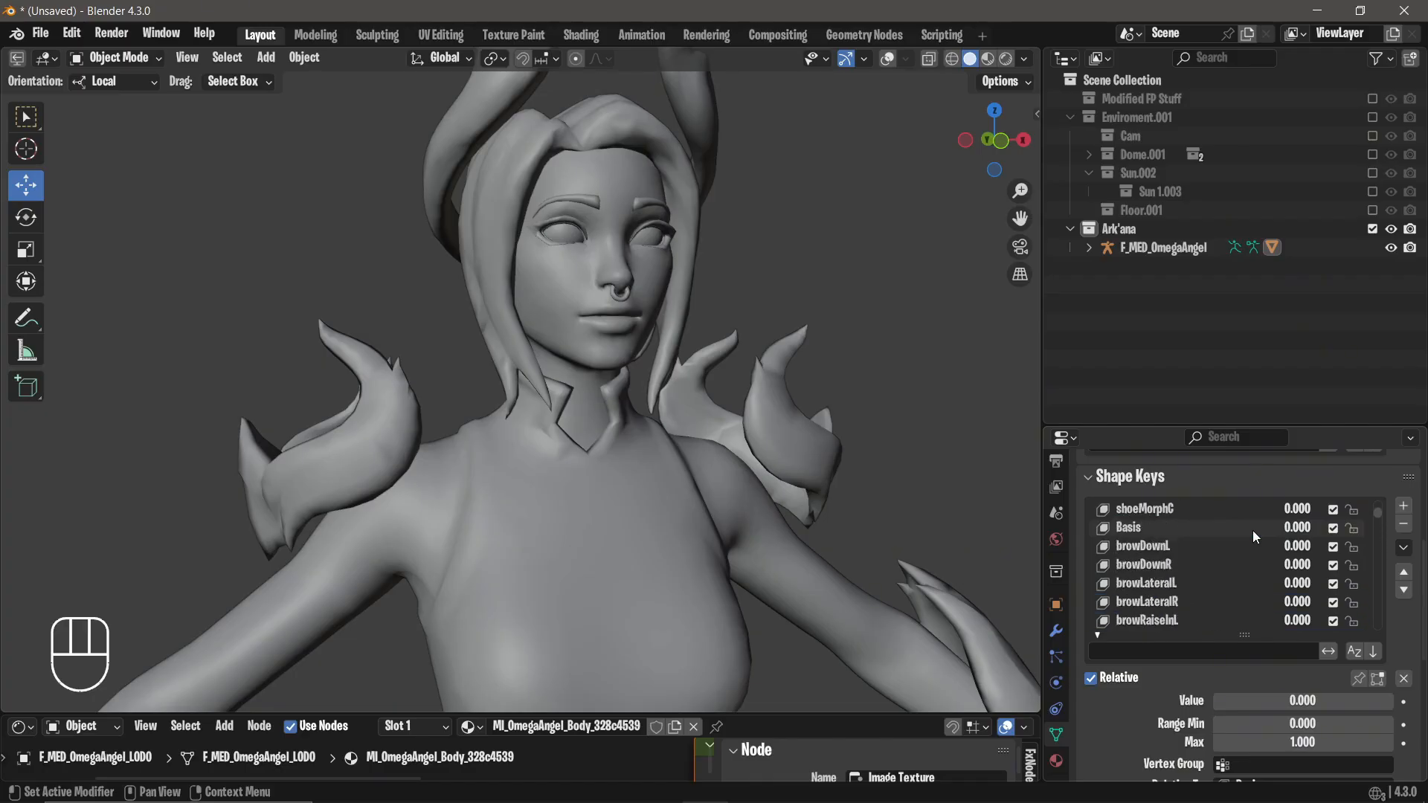
scroll(1248, 528, up, 4)
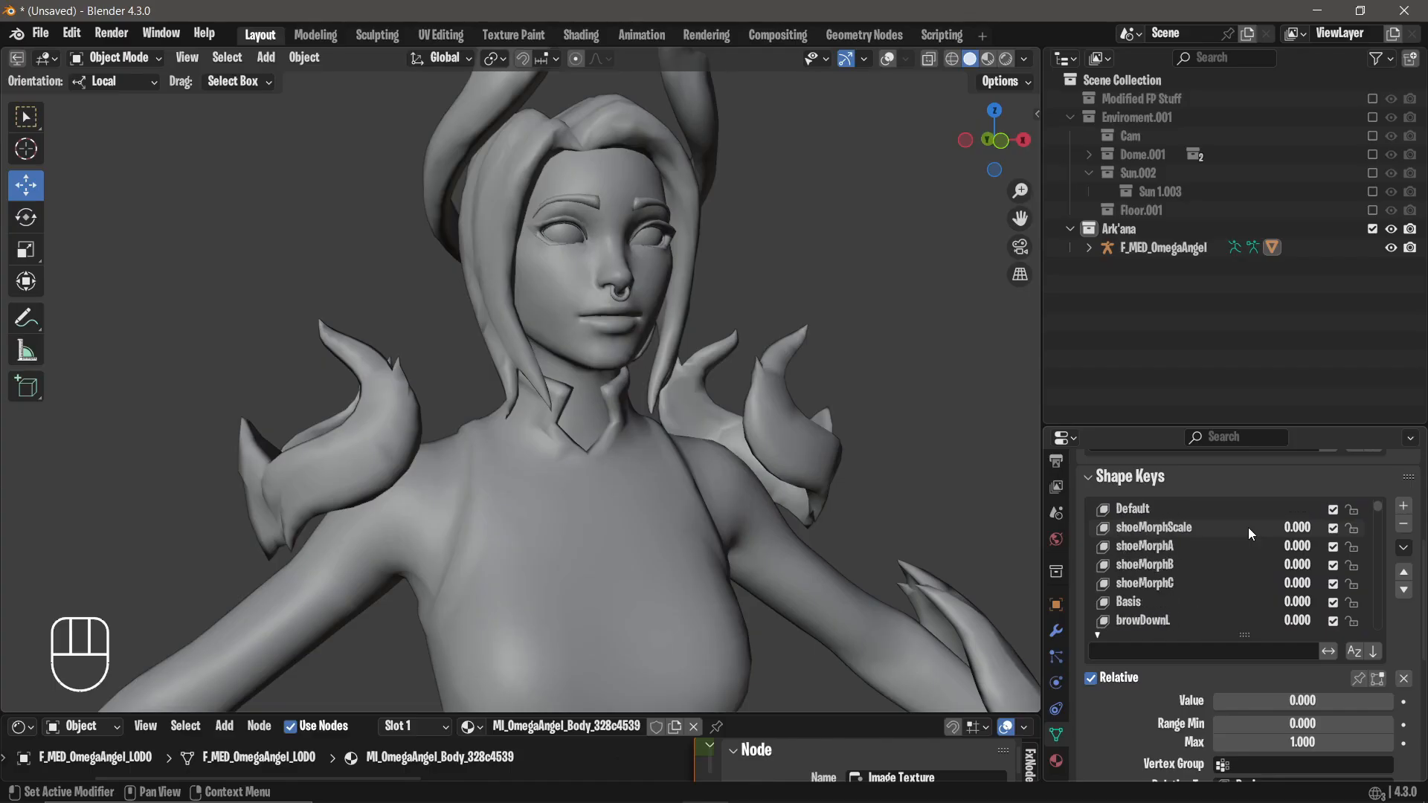
Raise the new mixed shape key at the end of the list to 1.000 and rename it AH.
scroll(1249, 528, down, 20)
scroll(1247, 535, down, 20)
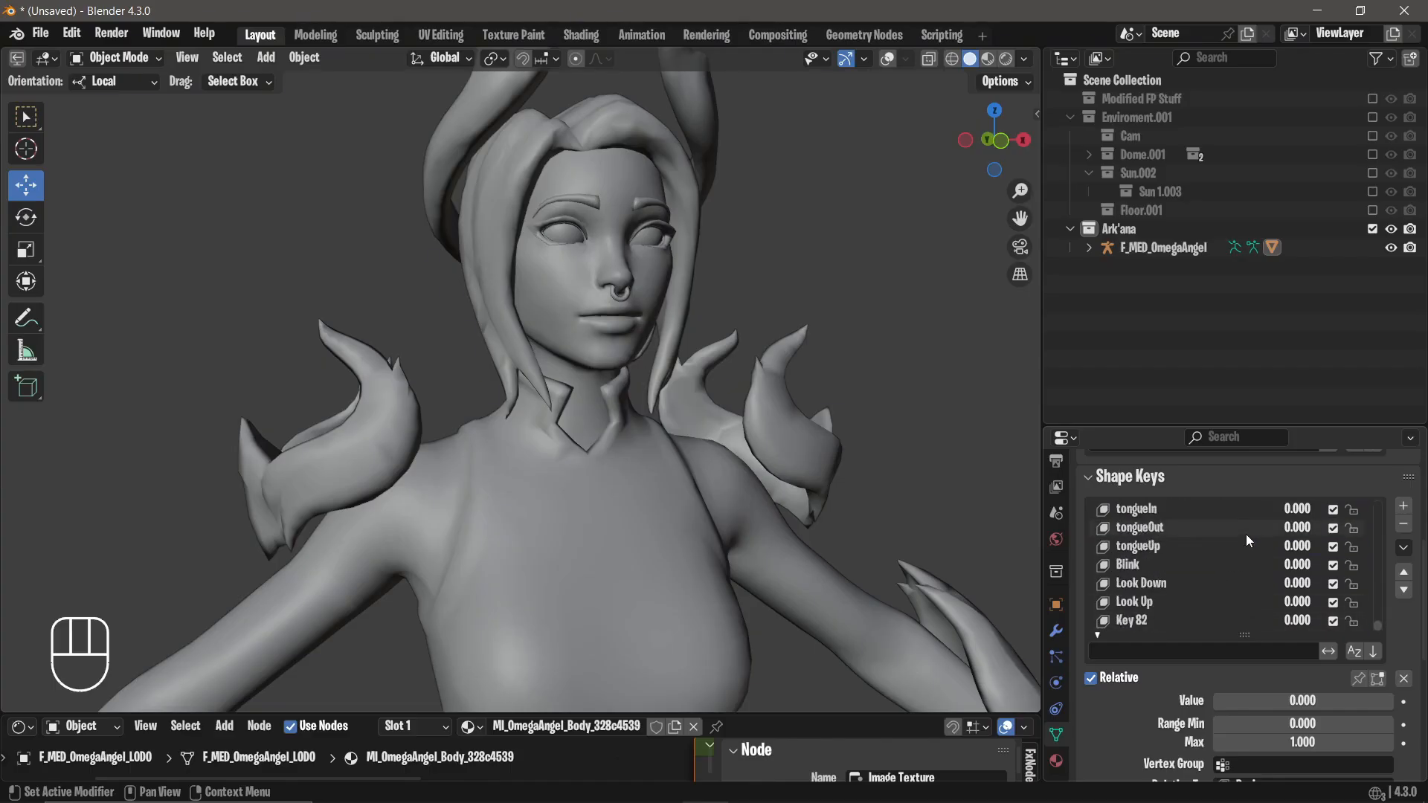
drag(1298, 622, 1376, 622)
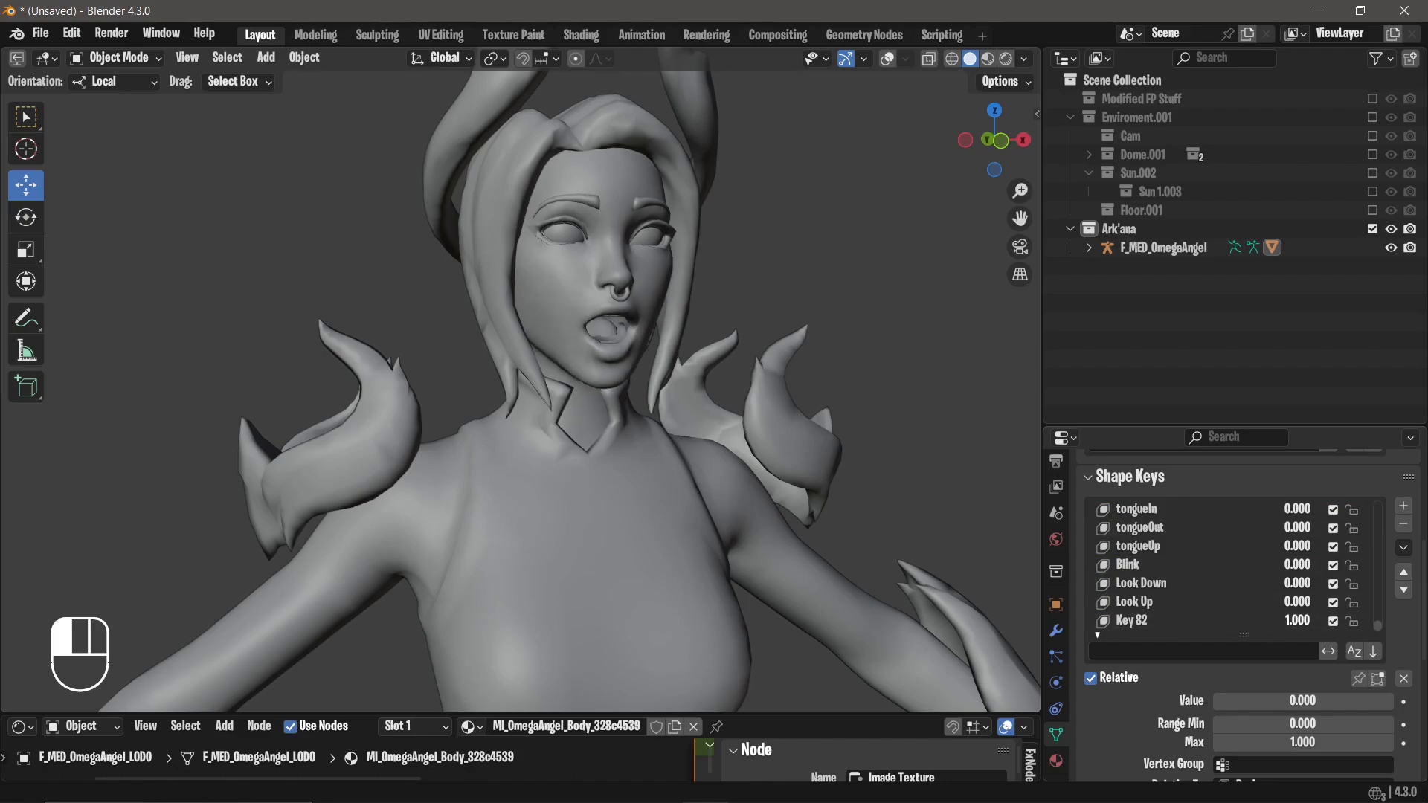
click(1159, 616)
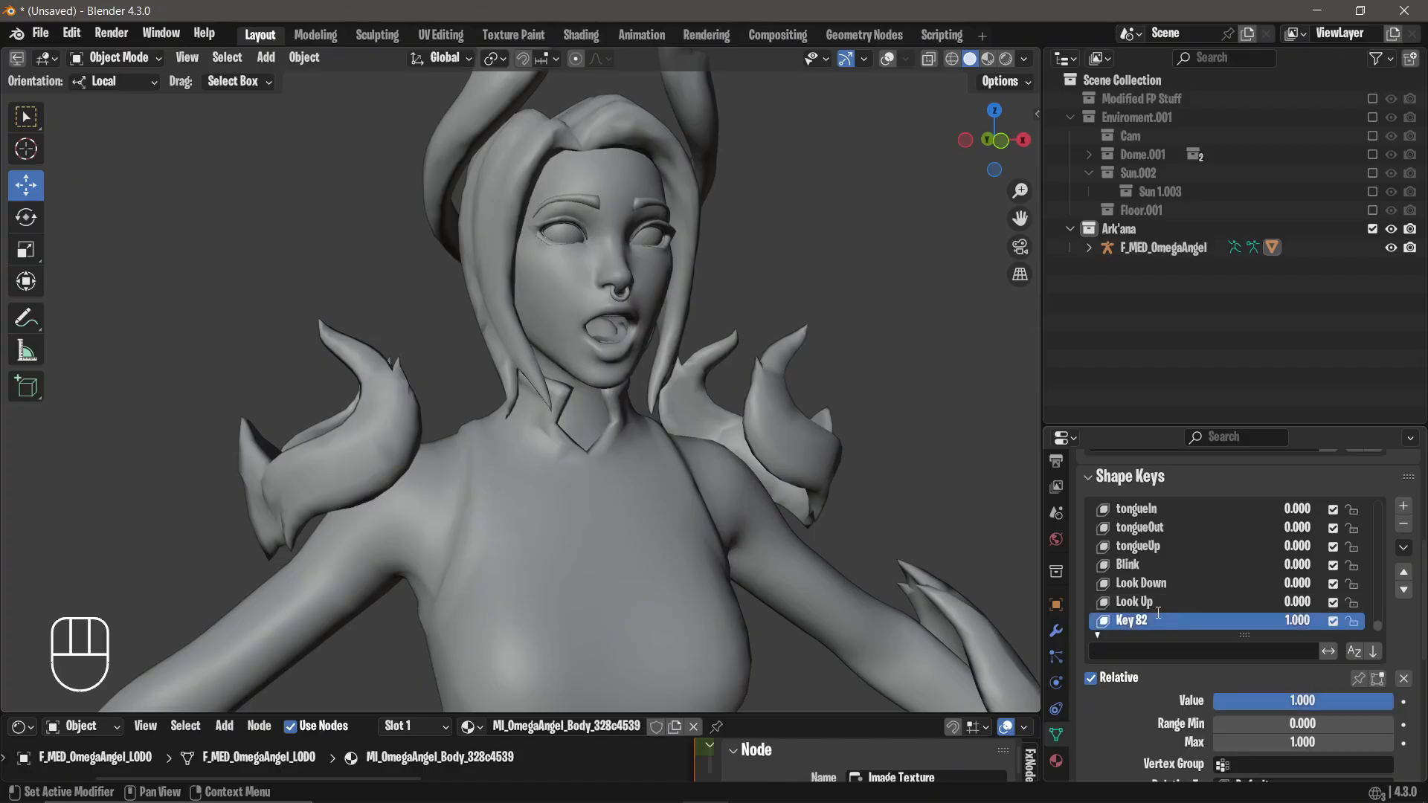
double_click(1159, 616)
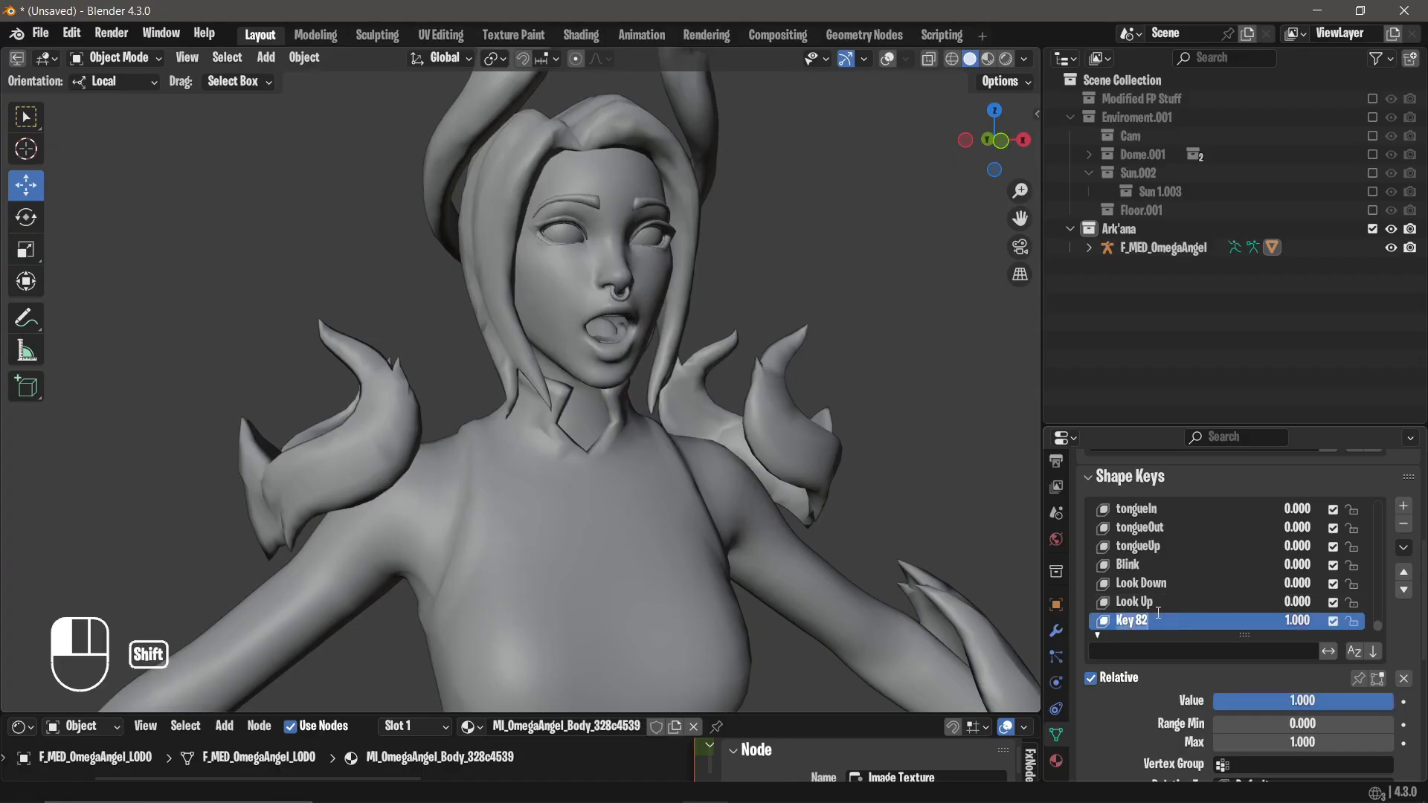
text(AH)
key(Return)
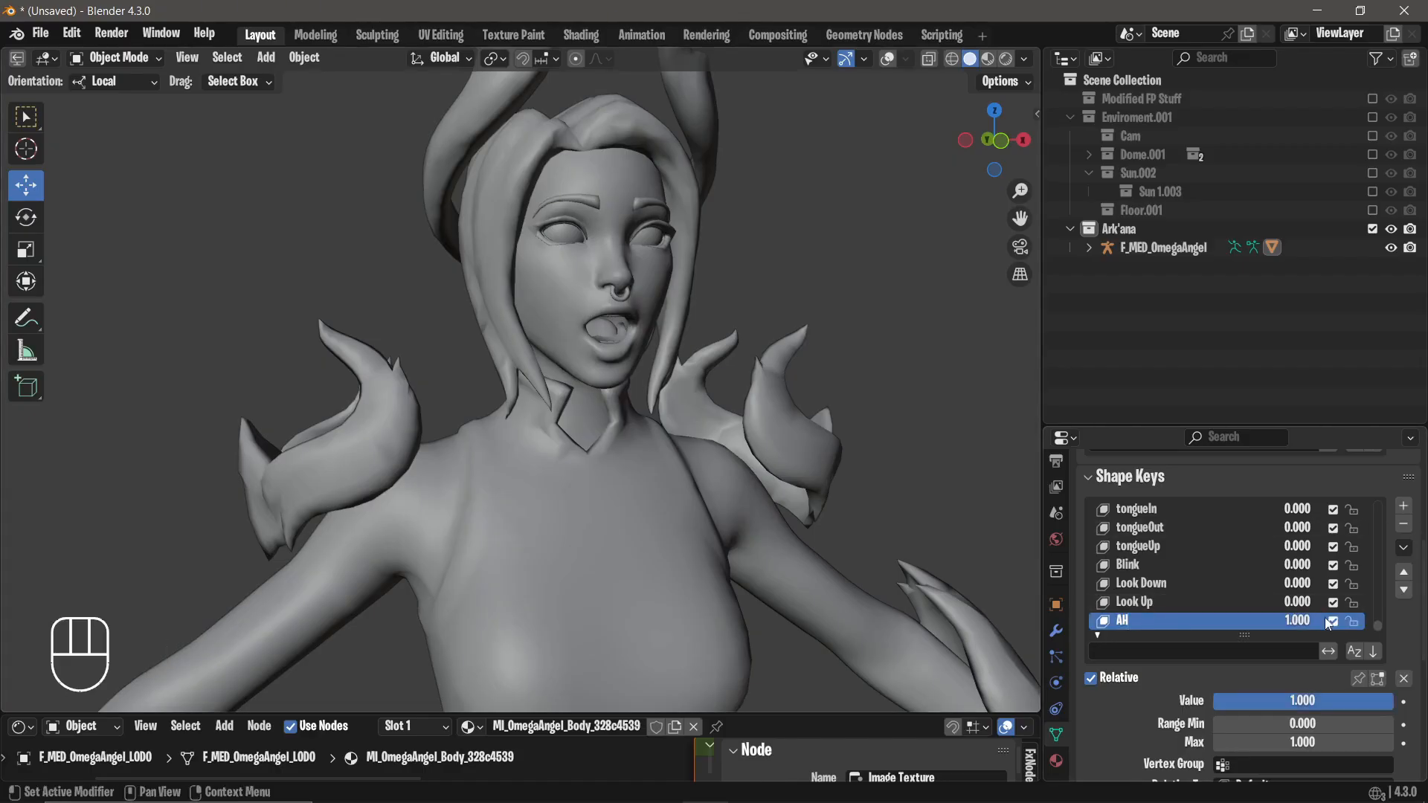
Reset the AH shape key to 0, add another shape key, and frame the face at an angle.
click(1404, 506)
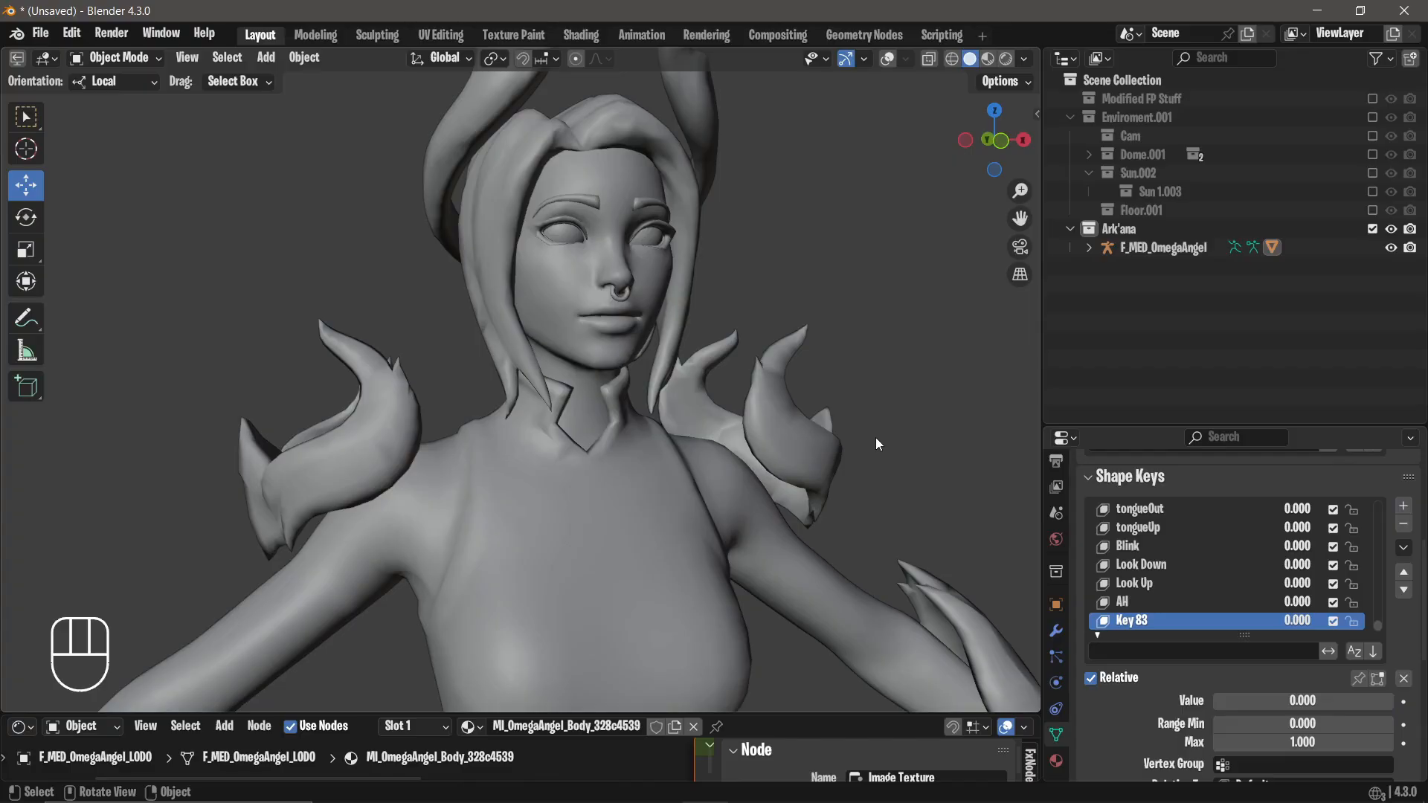
middle_drag(851, 354, 738, 356)
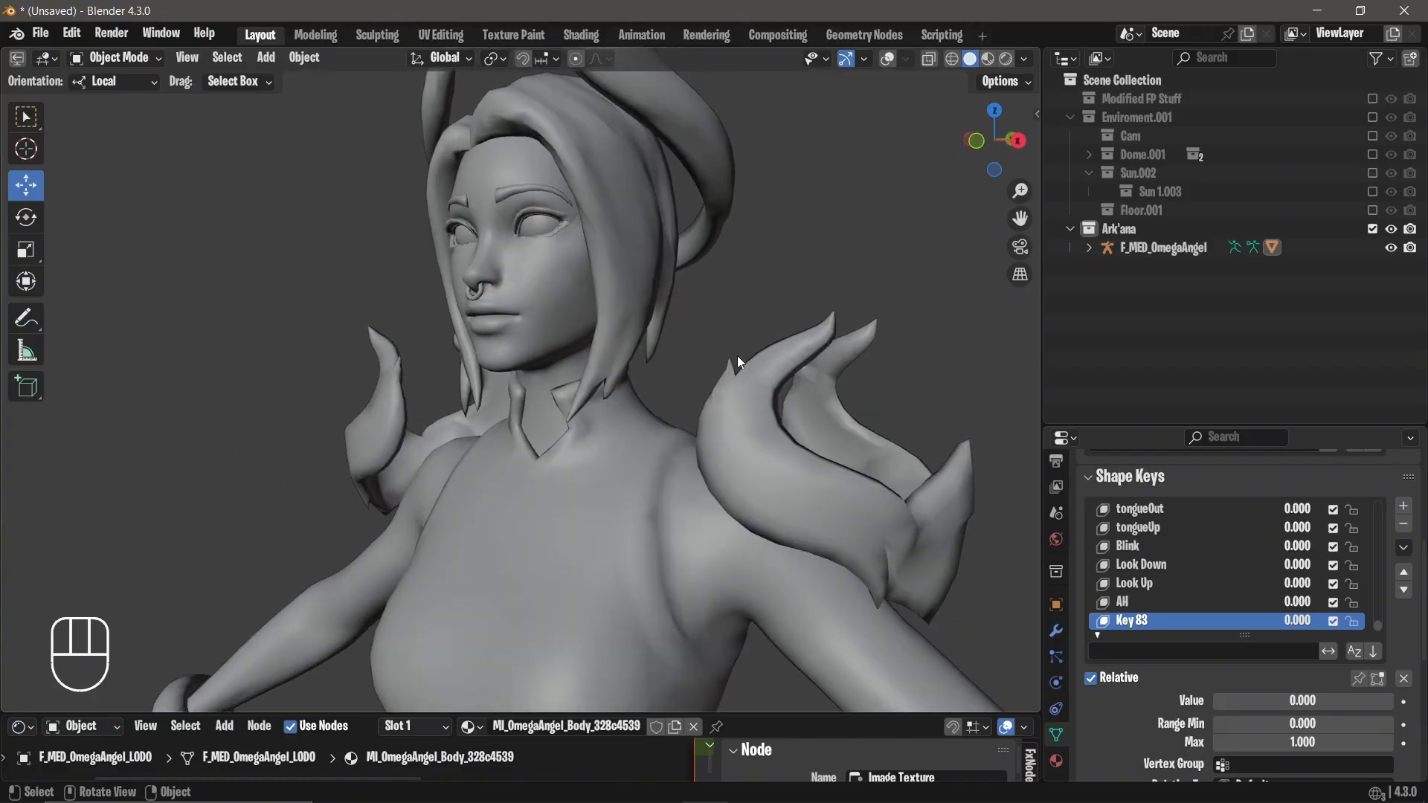
scroll(681, 314, up, 3)
middle_drag(579, 316, 897, 421)
scroll(723, 405, down, 1)
scroll(723, 405, down, 3)
scroll(897, 422, up, 5)
scroll(897, 421, down, 2)
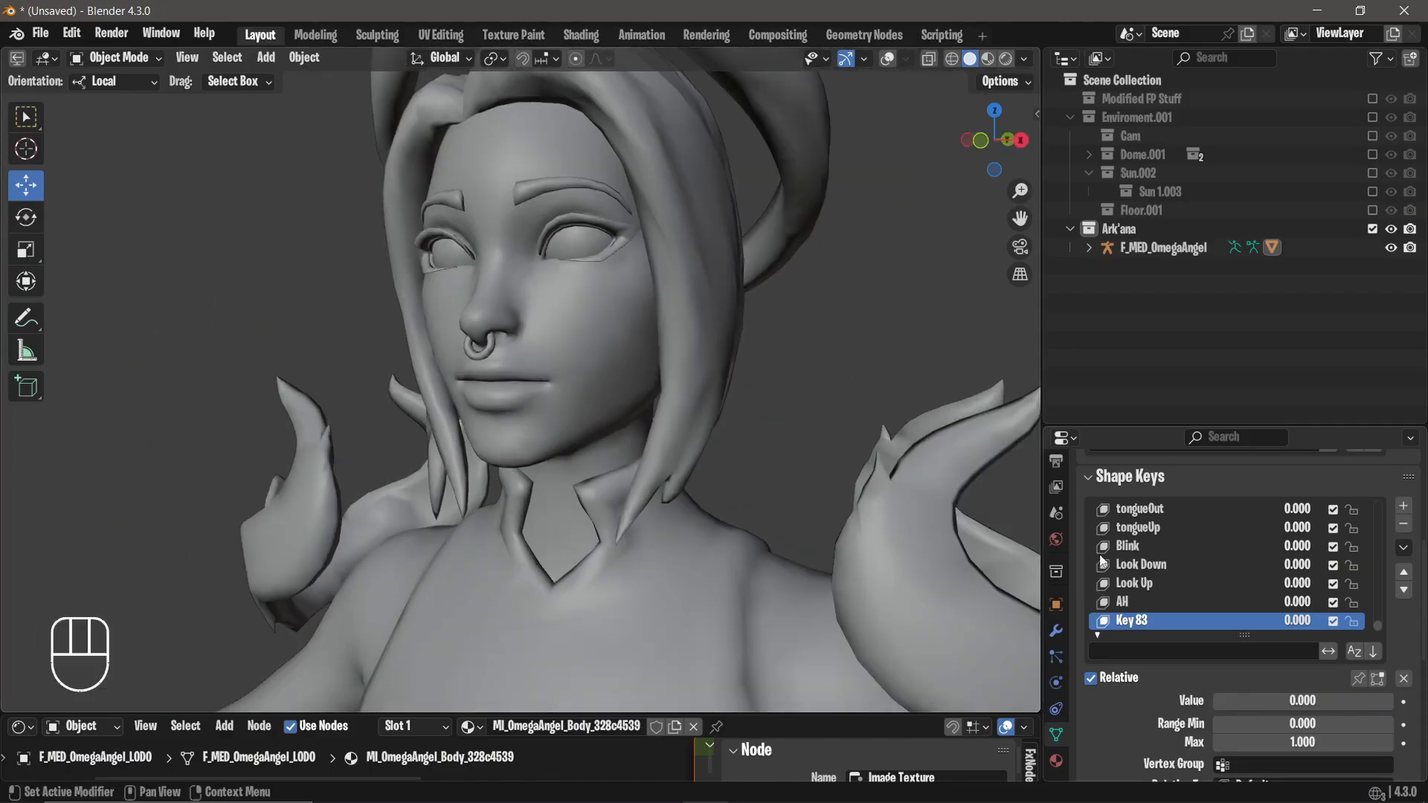
Filter the shape keys for "op" and set jawOpen to 0.6.
click(1136, 651)
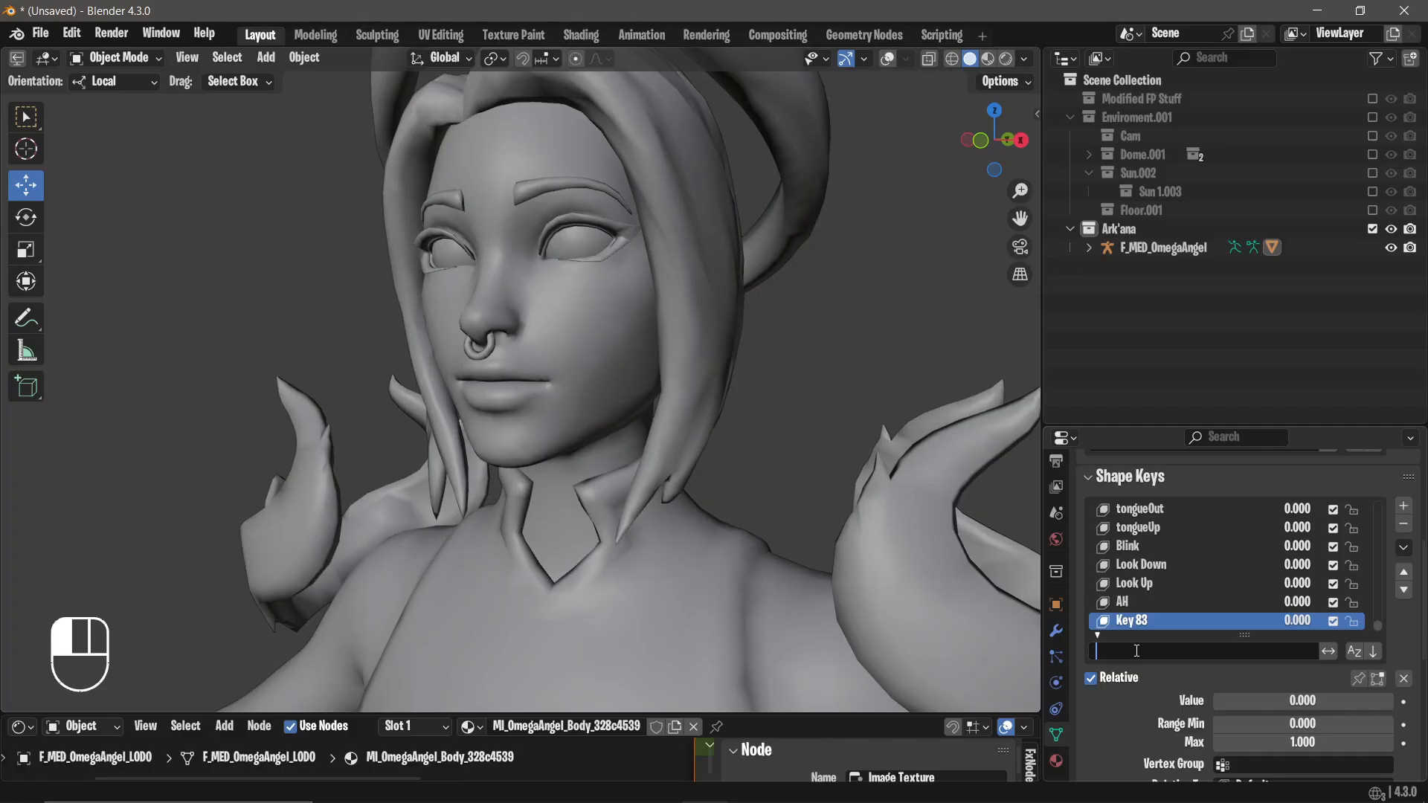
text(op)
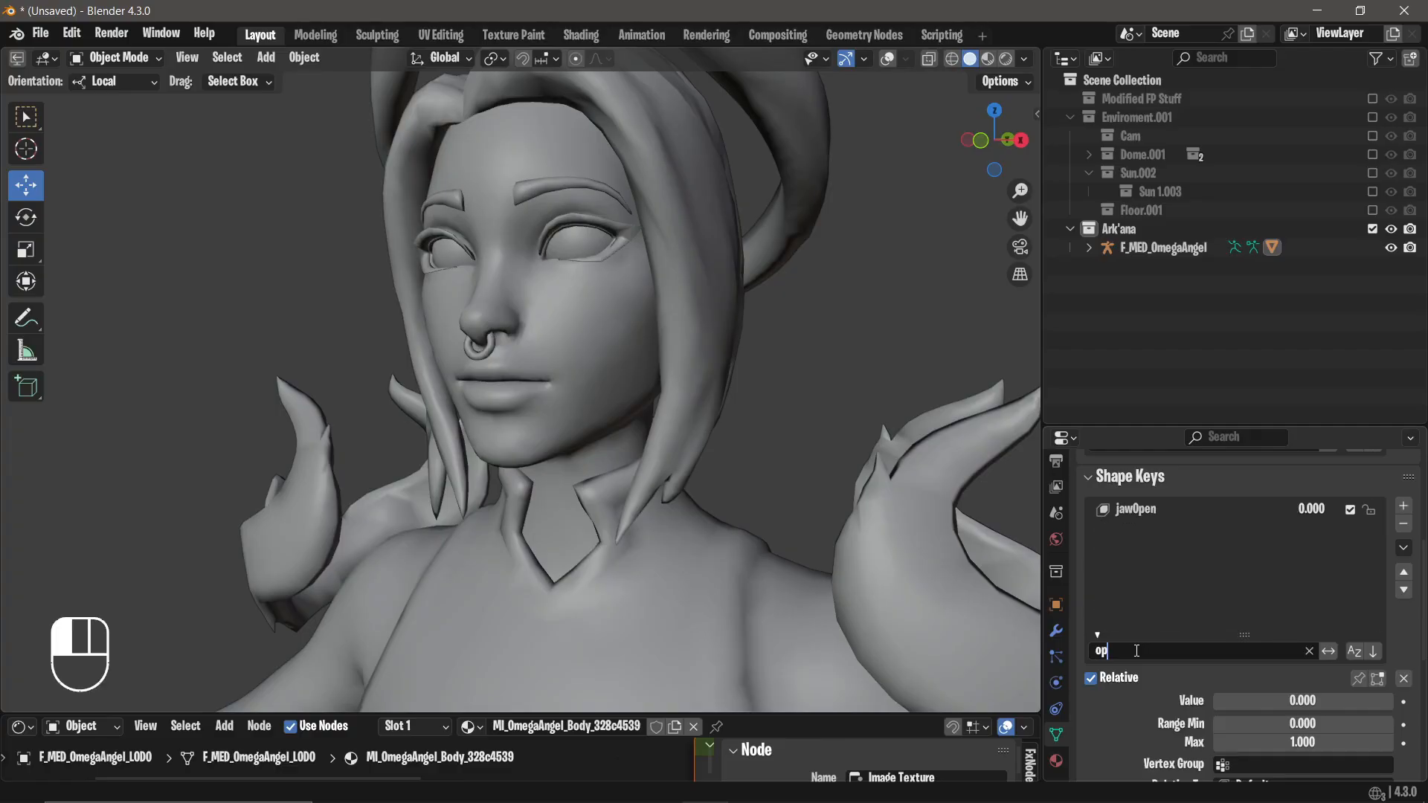
click(1283, 561)
drag(1311, 509, 1362, 510)
click(1320, 510)
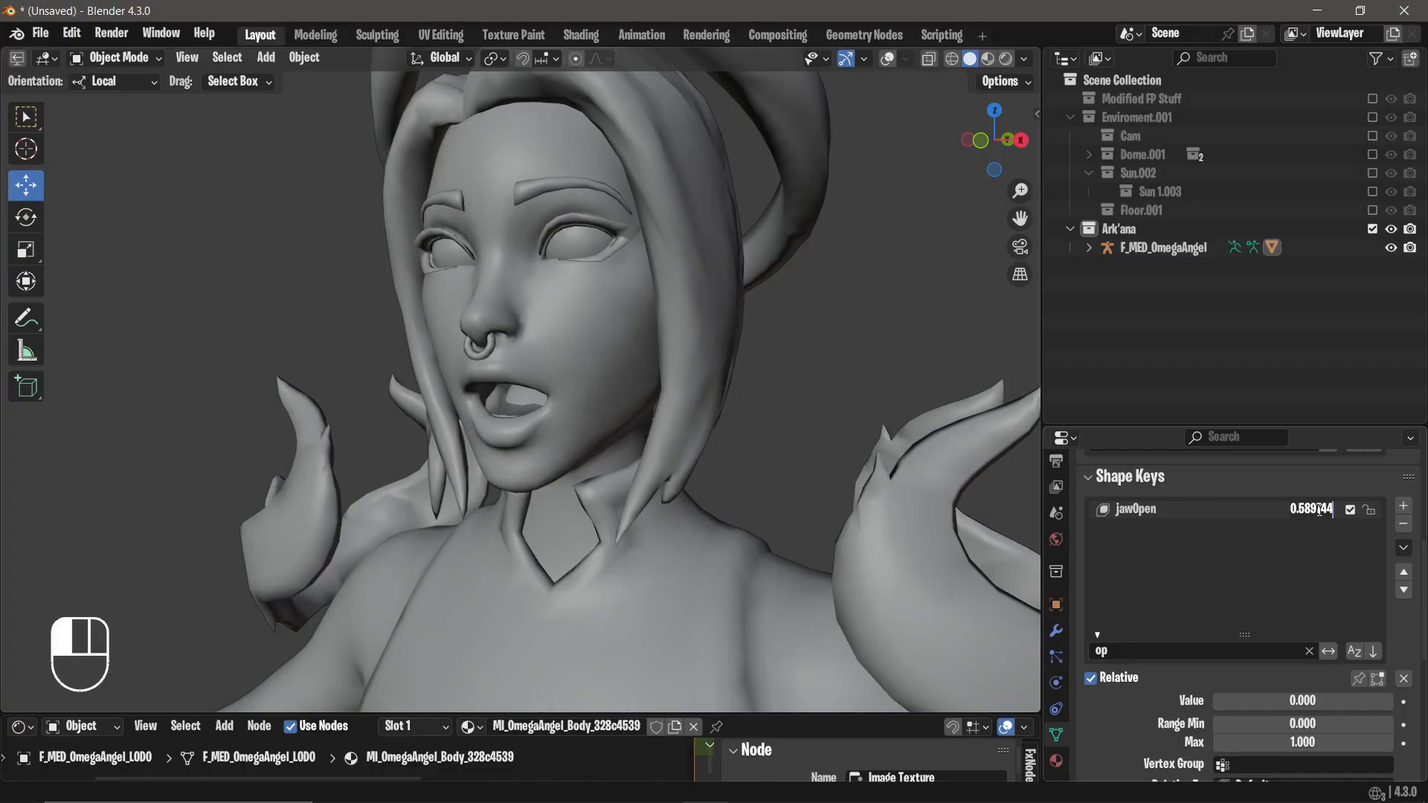
key(ctrl+a)
key(BackSpace)
text(0.6)
key(Return)
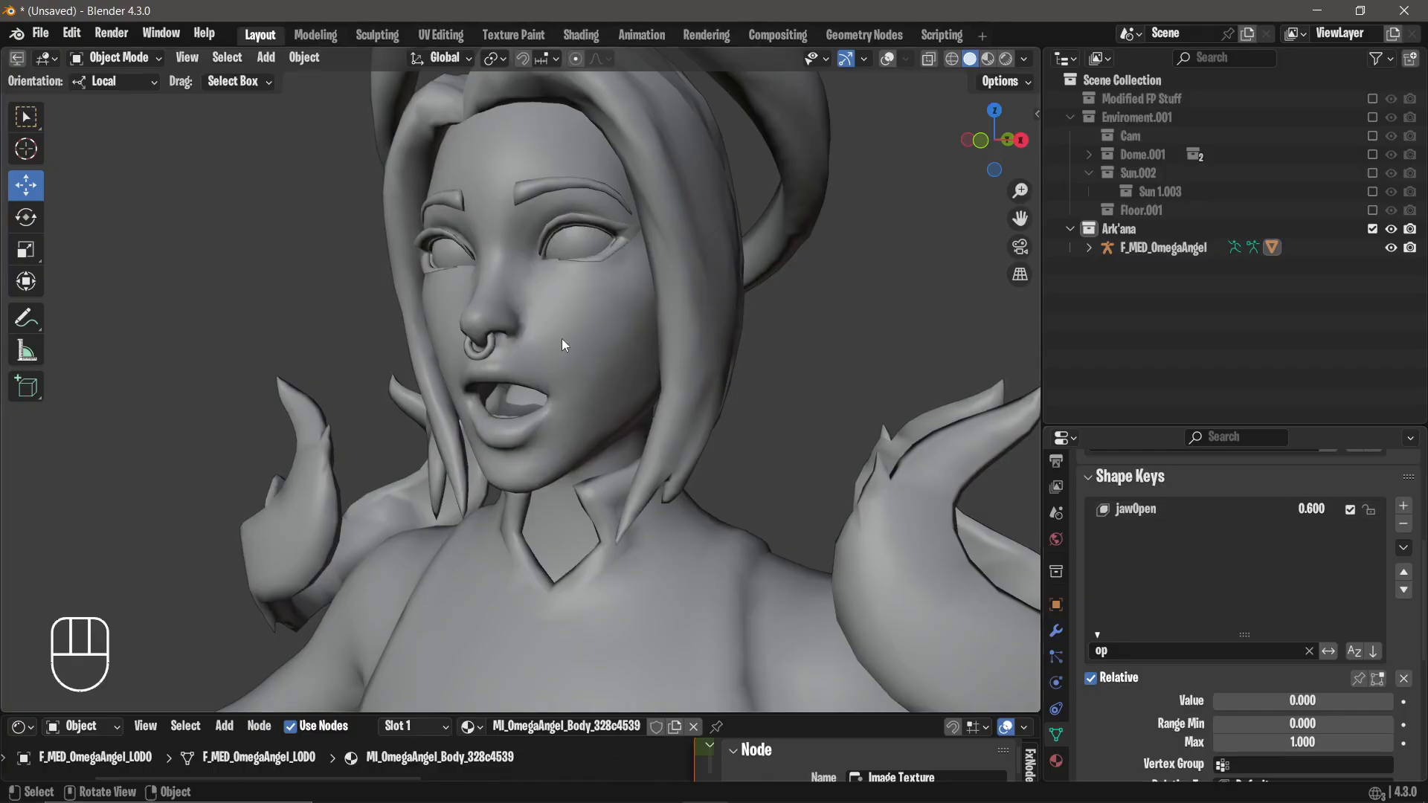
Filter the shape keys for "purs" and set all four mouthLipsPurse keys to 0.5.
middle_drag(564, 338, 590, 306)
click(1135, 647)
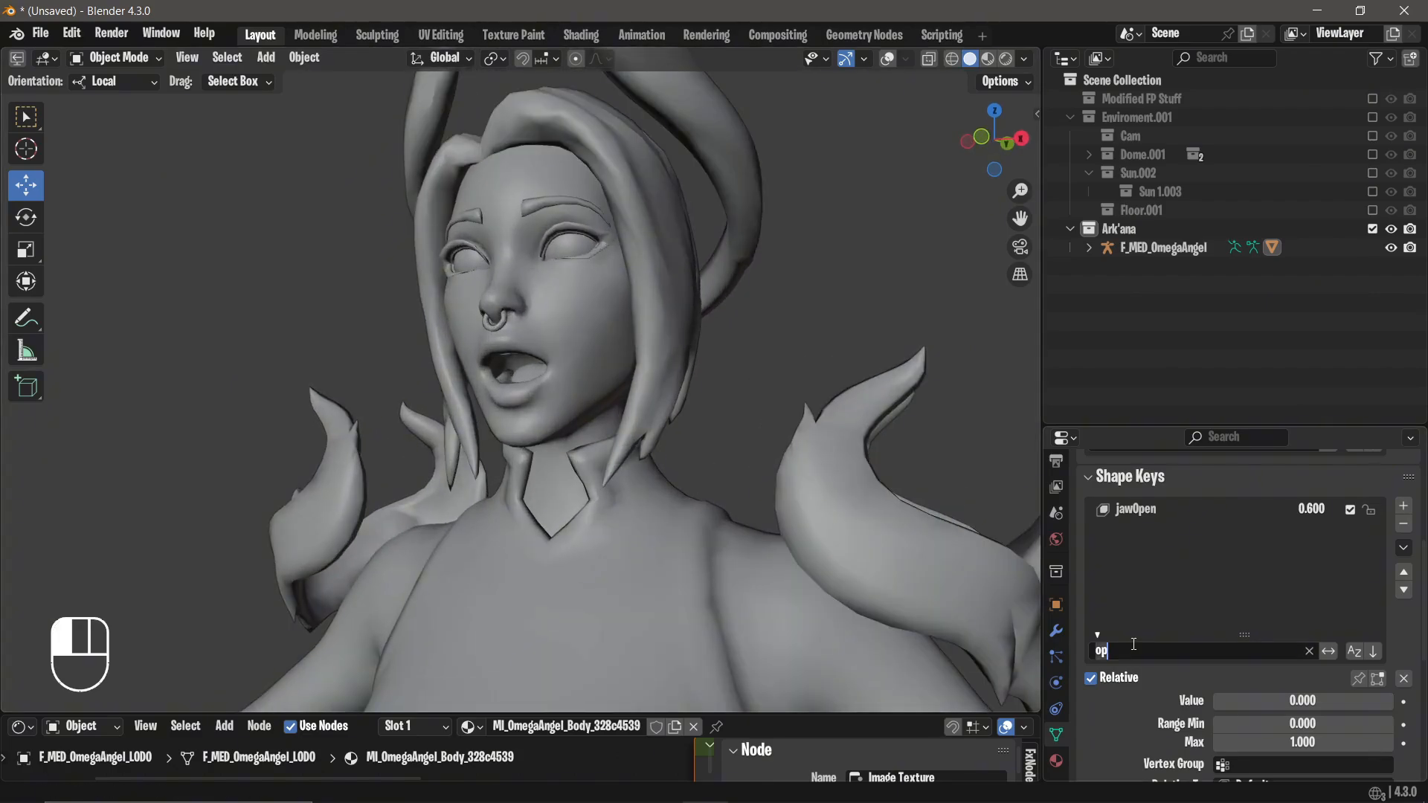
text(purs)
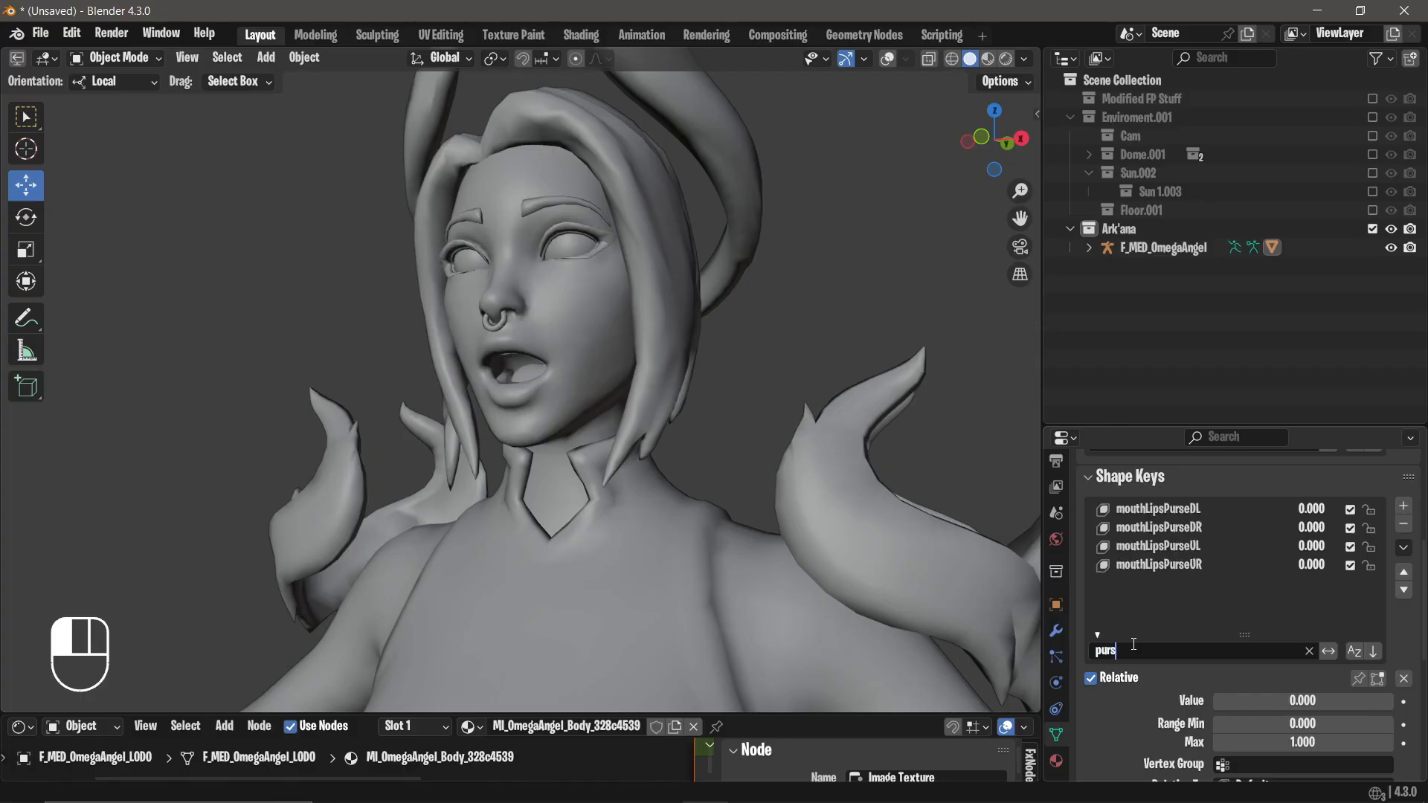
click(1368, 569)
drag(1324, 531, 1330, 528)
middle_drag(685, 325, 773, 331)
scroll(773, 331, up, 3)
drag(1319, 510, 1319, 565)
text(.5)
key(Return)
scroll(643, 267, down, 3)
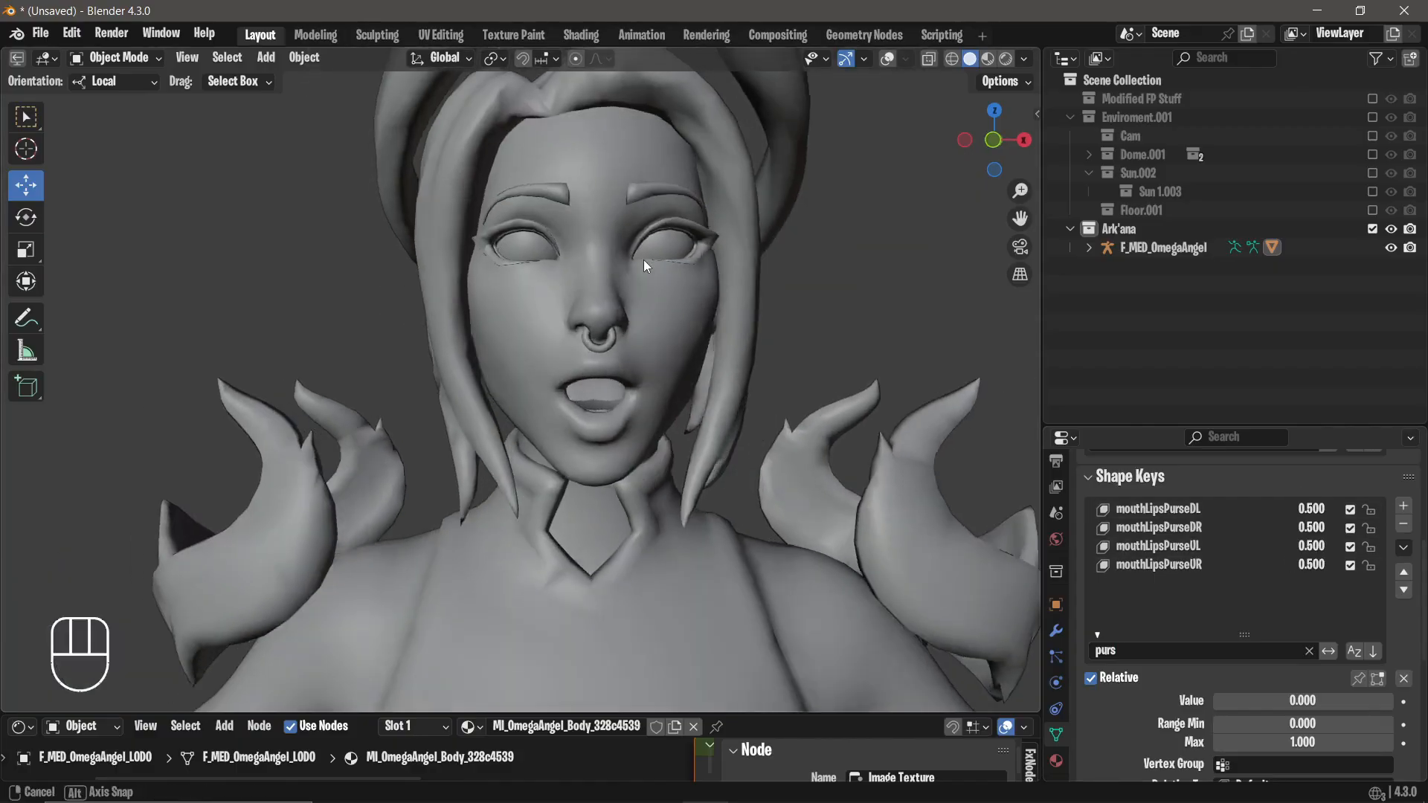
Switch the viewport to Material Preview shading and inspect the open mouth from the front and from an angle.
middle_drag(645, 261, 591, 253)
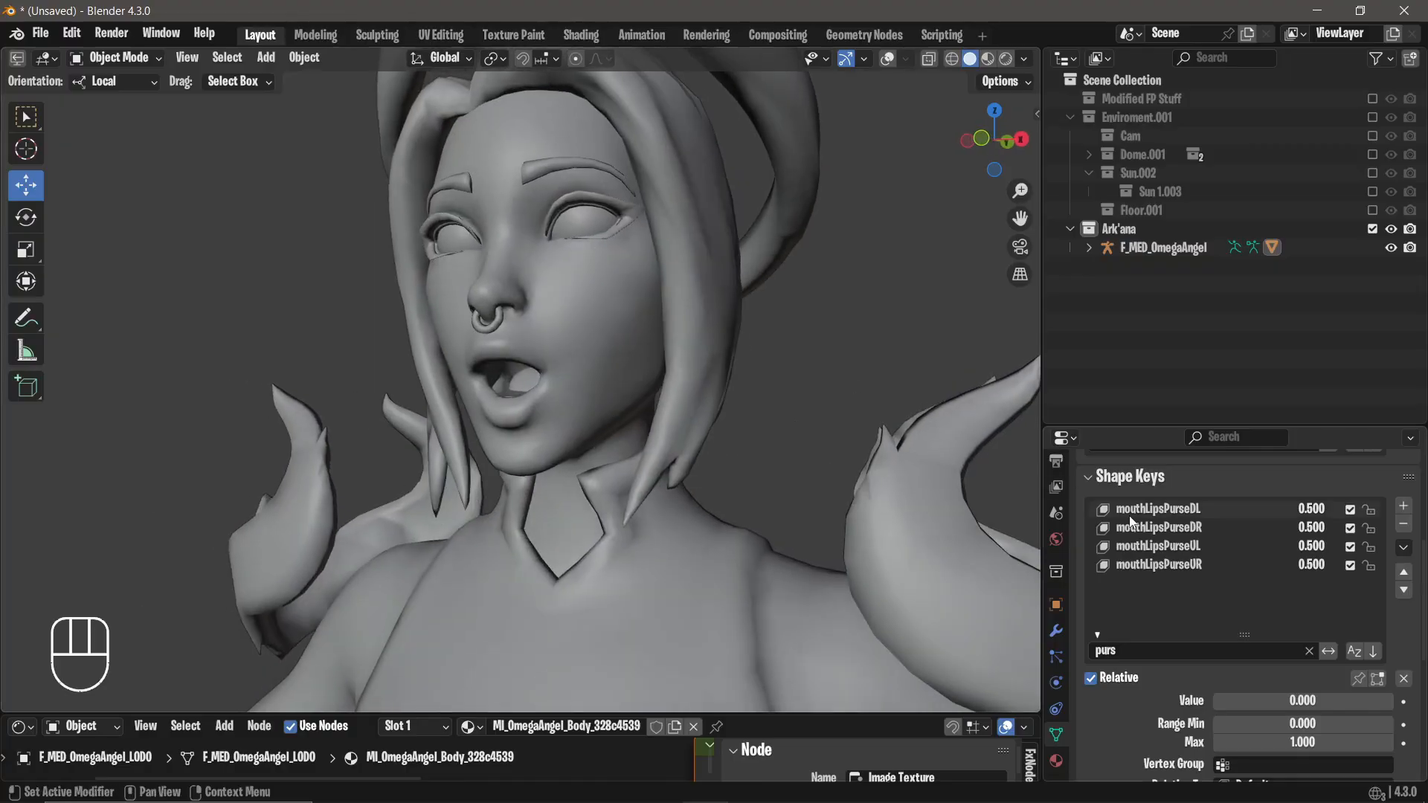
click(1152, 652)
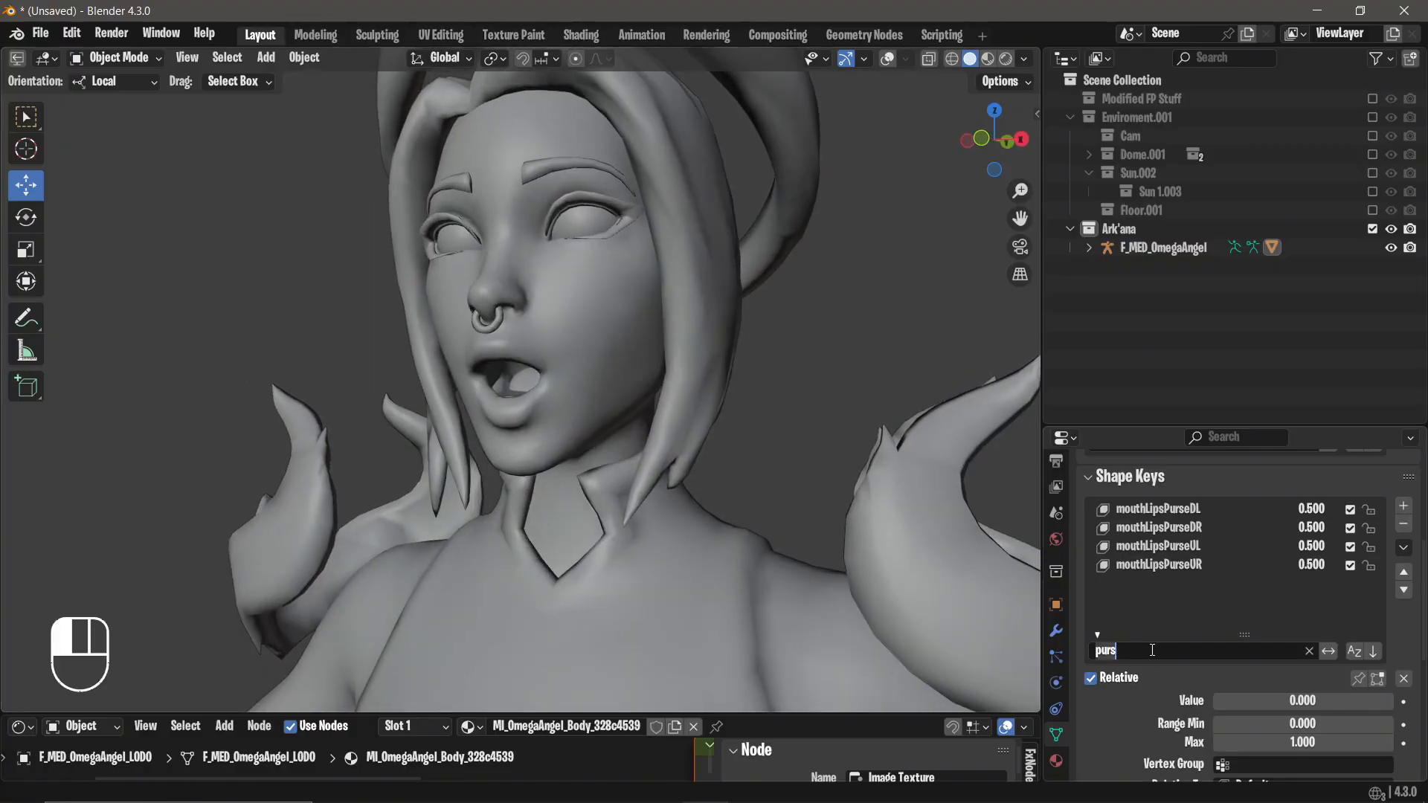
click(846, 350)
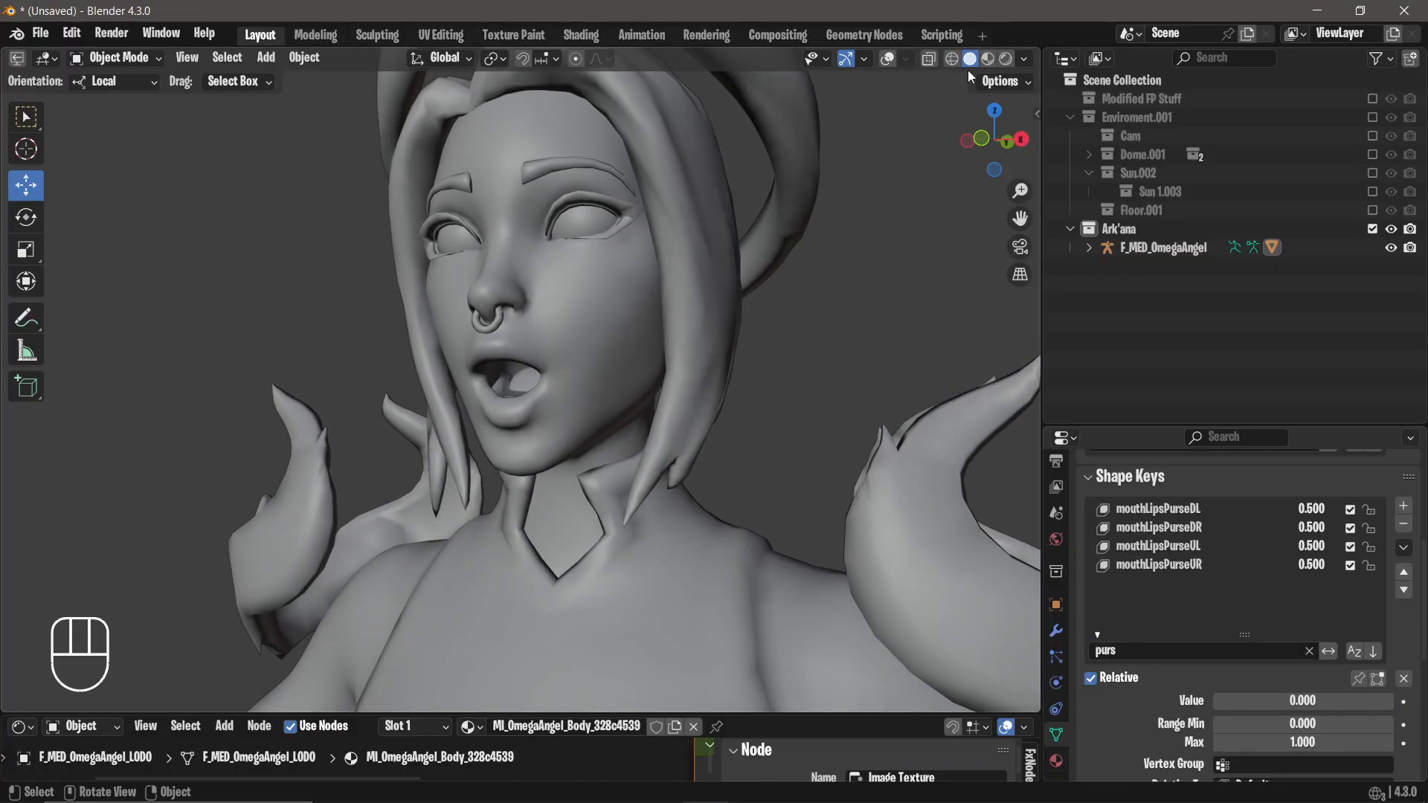
click(988, 59)
scroll(670, 184, down, 3)
middle_drag(582, 192, 622, 203)
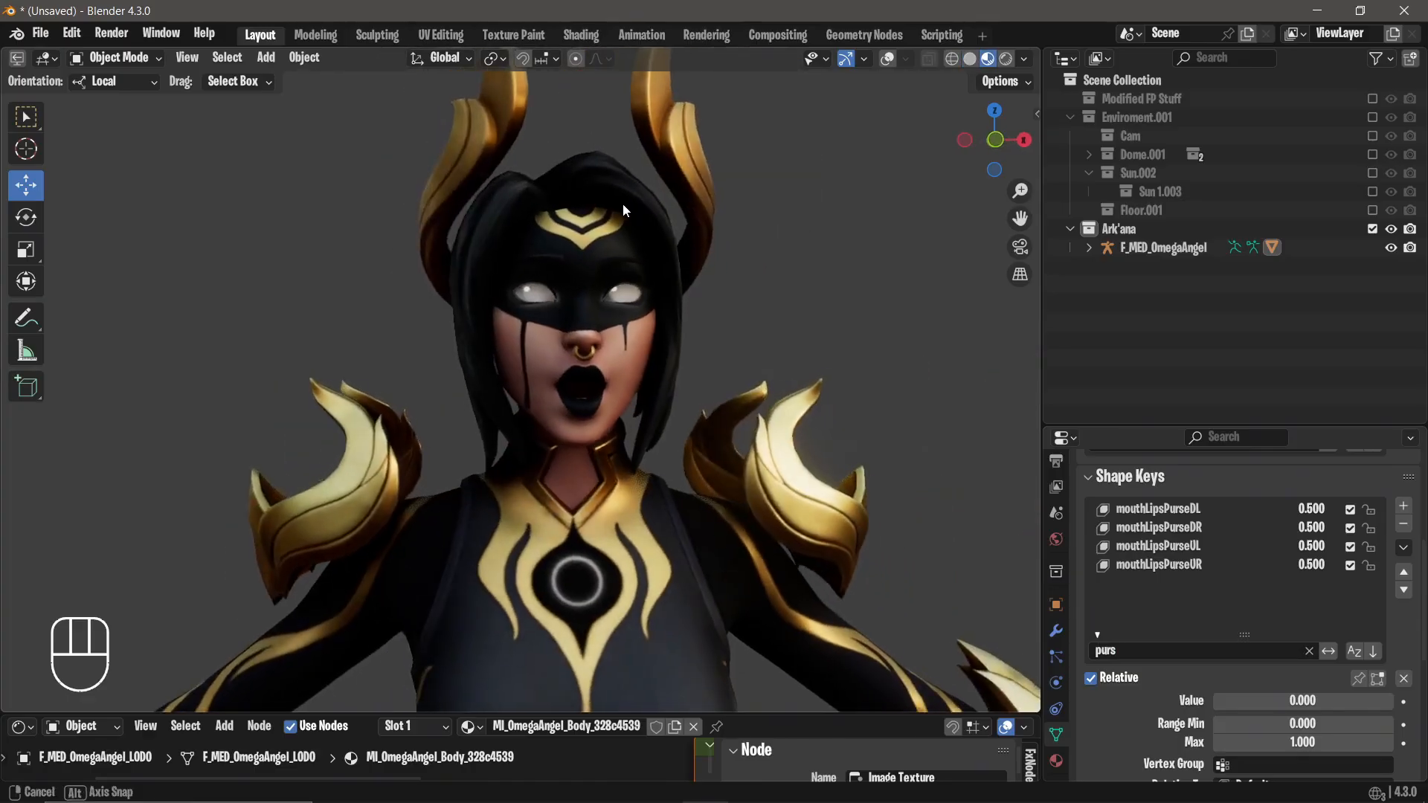
scroll(622, 205, up, 4)
scroll(618, 212, down, 1)
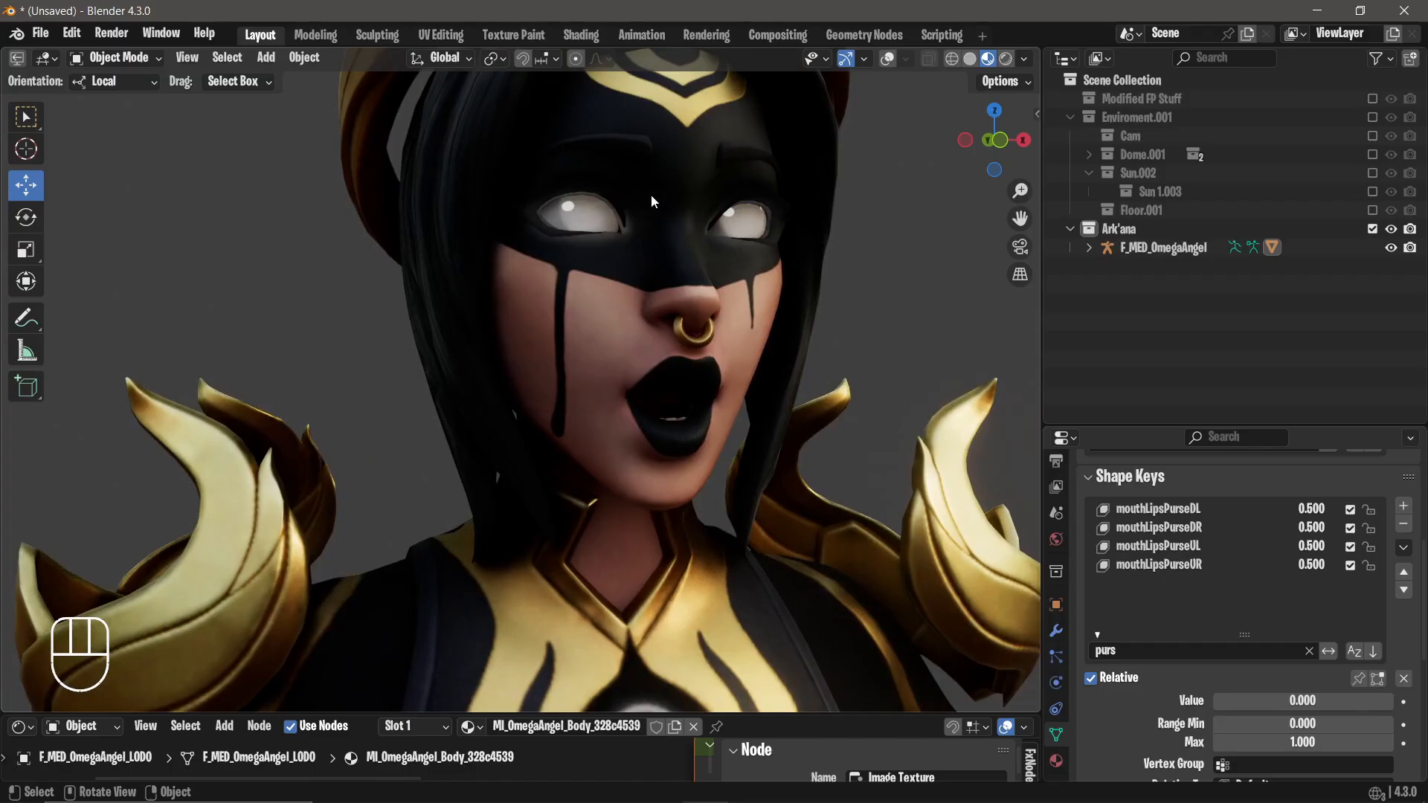
scroll(650, 194, down, 2)
Disable the compositor in the viewport shading options and check the face up close.
click(1026, 59)
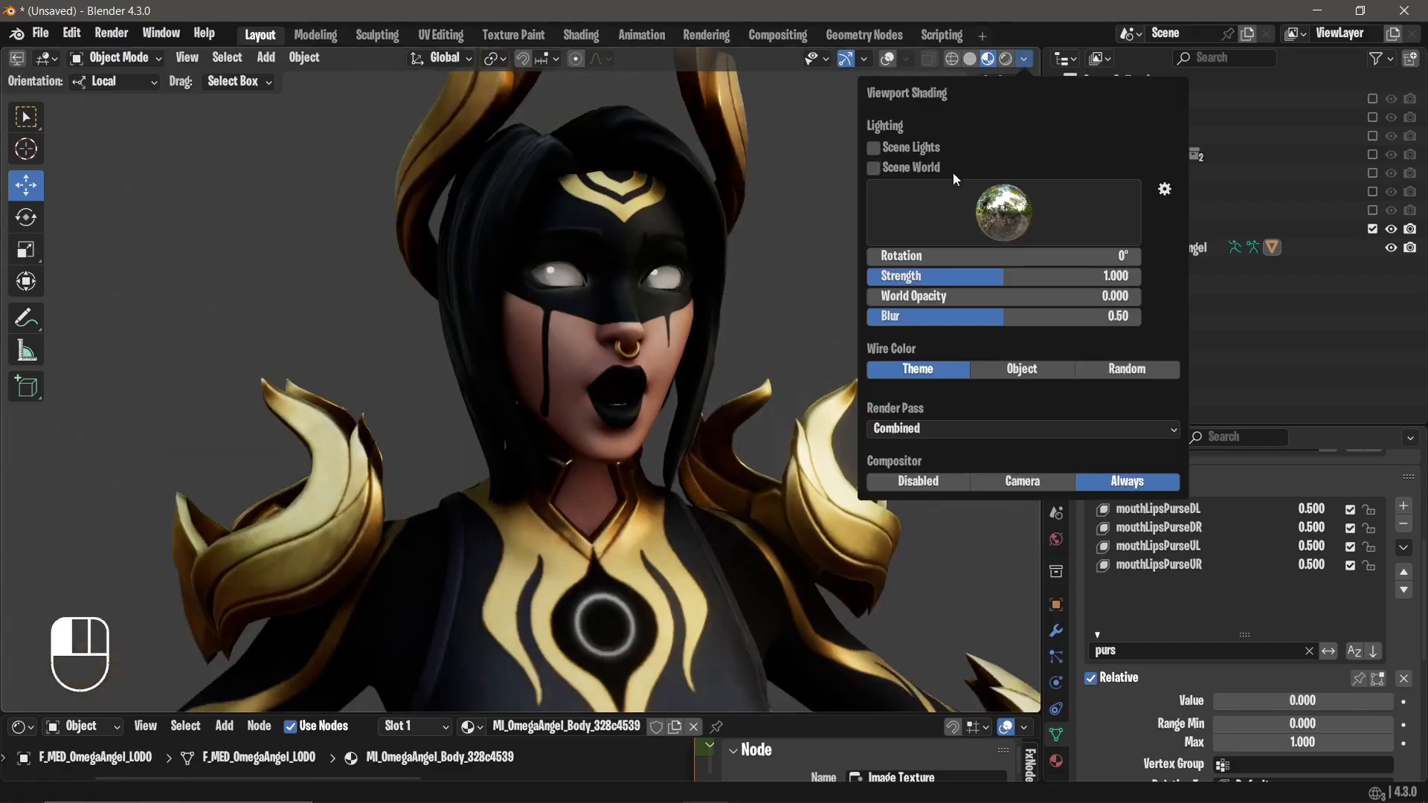
click(893, 481)
scroll(693, 203, down, 2)
scroll(642, 205, up, 1)
middle_drag(694, 203, 657, 210)
scroll(641, 204, up, 2)
scroll(611, 203, down, 2)
scroll(586, 207, up, 3)
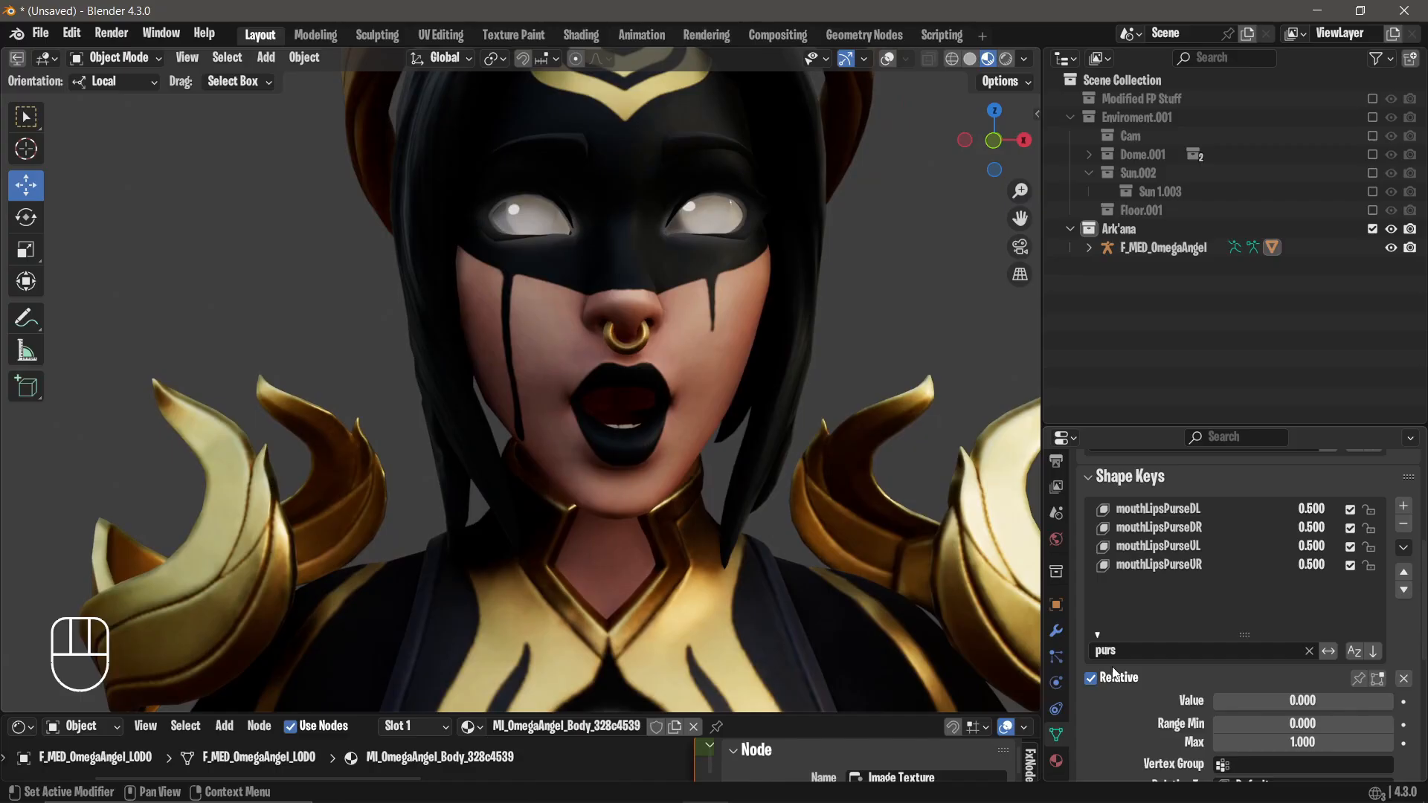
Filter the shape keys for "mouth" and browse the list for keys that could refine the rounded mouth.
click(1141, 652)
key(BackSpace)
key(BackSpace)
key(BackSpace)
key(BackSpace)
text(moputh)
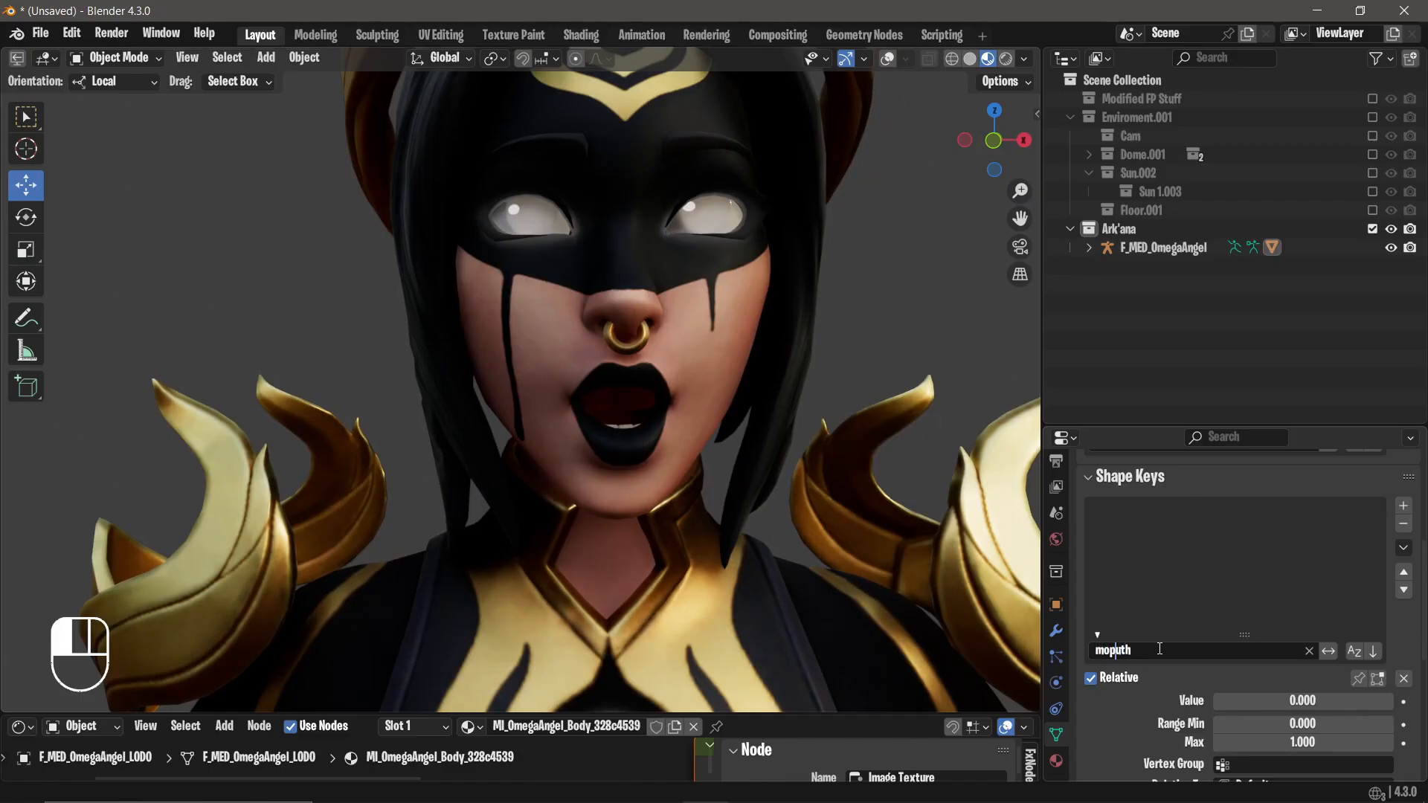
key(BackSpace)
click(1228, 593)
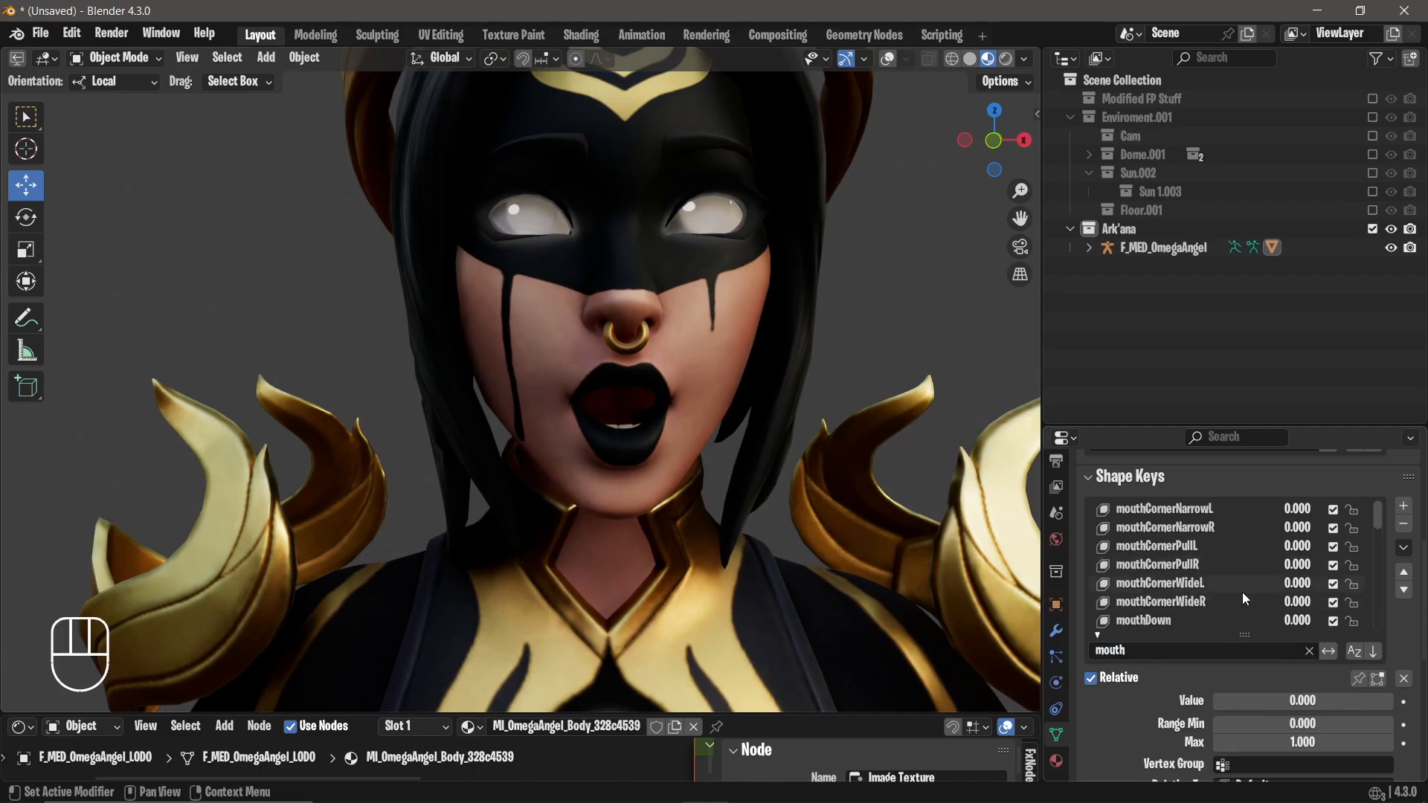
scroll(1267, 595, down, 5)
scroll(1276, 595, down, 8)
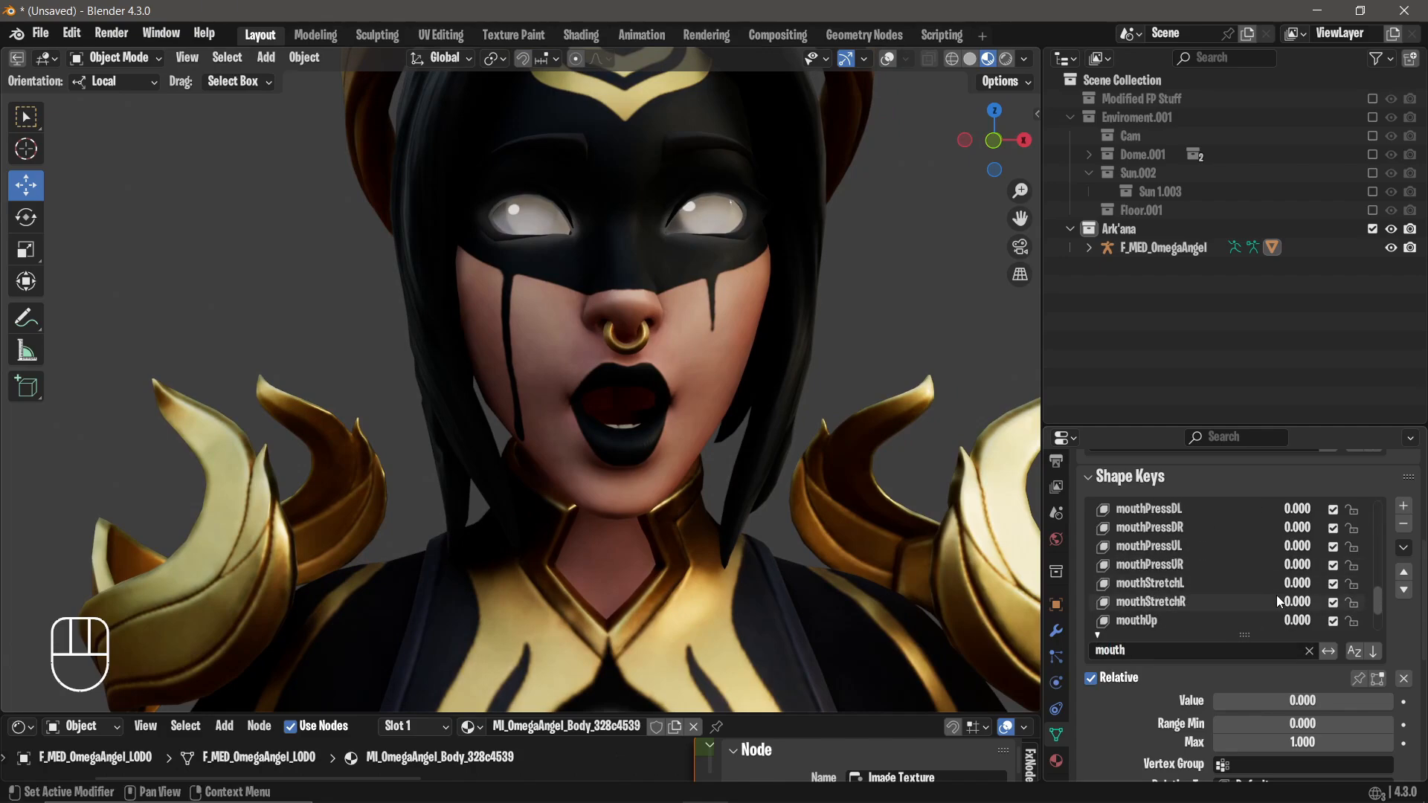
mouse_move(1297, 583)
mouse_down()
mouse_move(1313, 584)
mouse_move(1272, 583)
mouse_up()
middle_drag(697, 380, 635, 378)
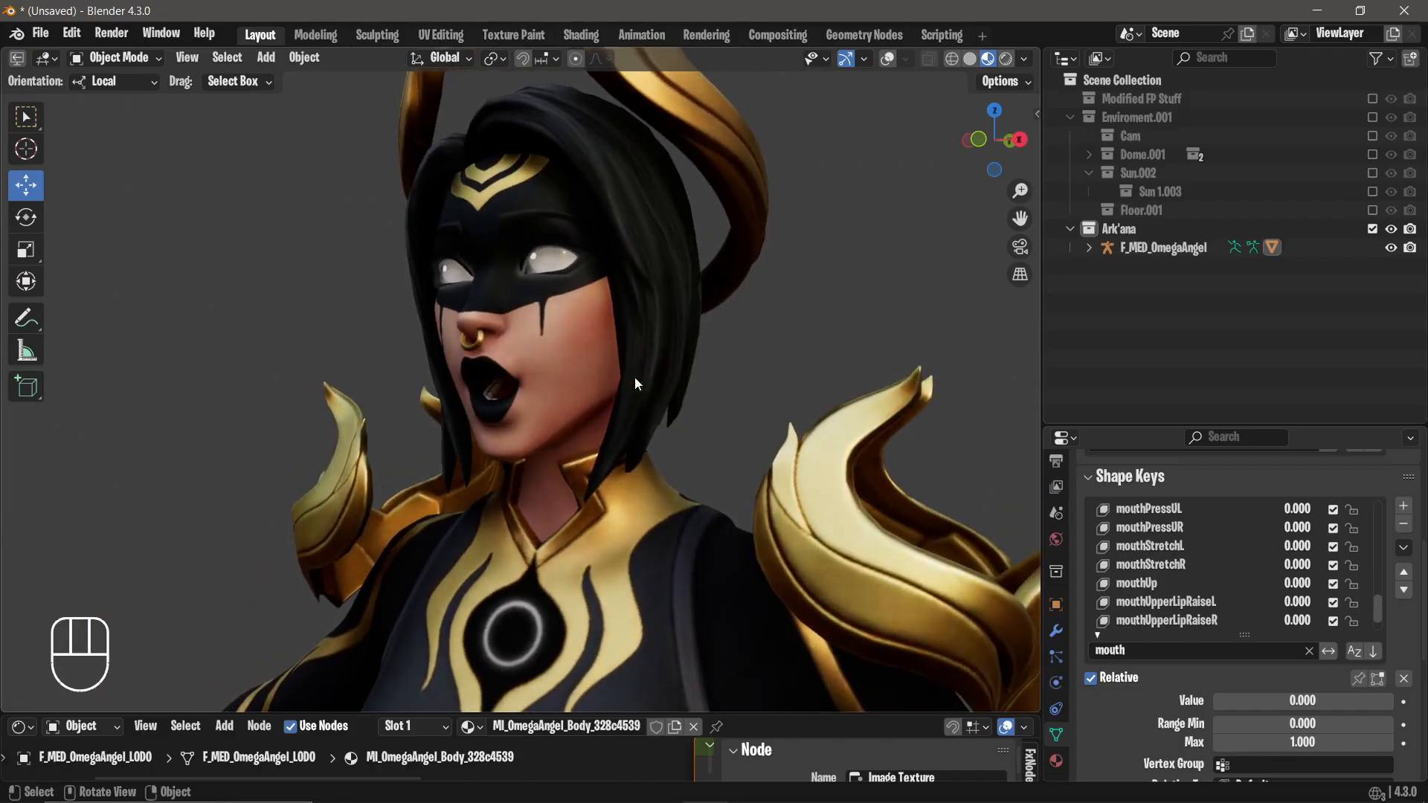
Set the mouthDown shape key to 0.2 and check the mouth from several angles.
scroll(1300, 599, up, 10)
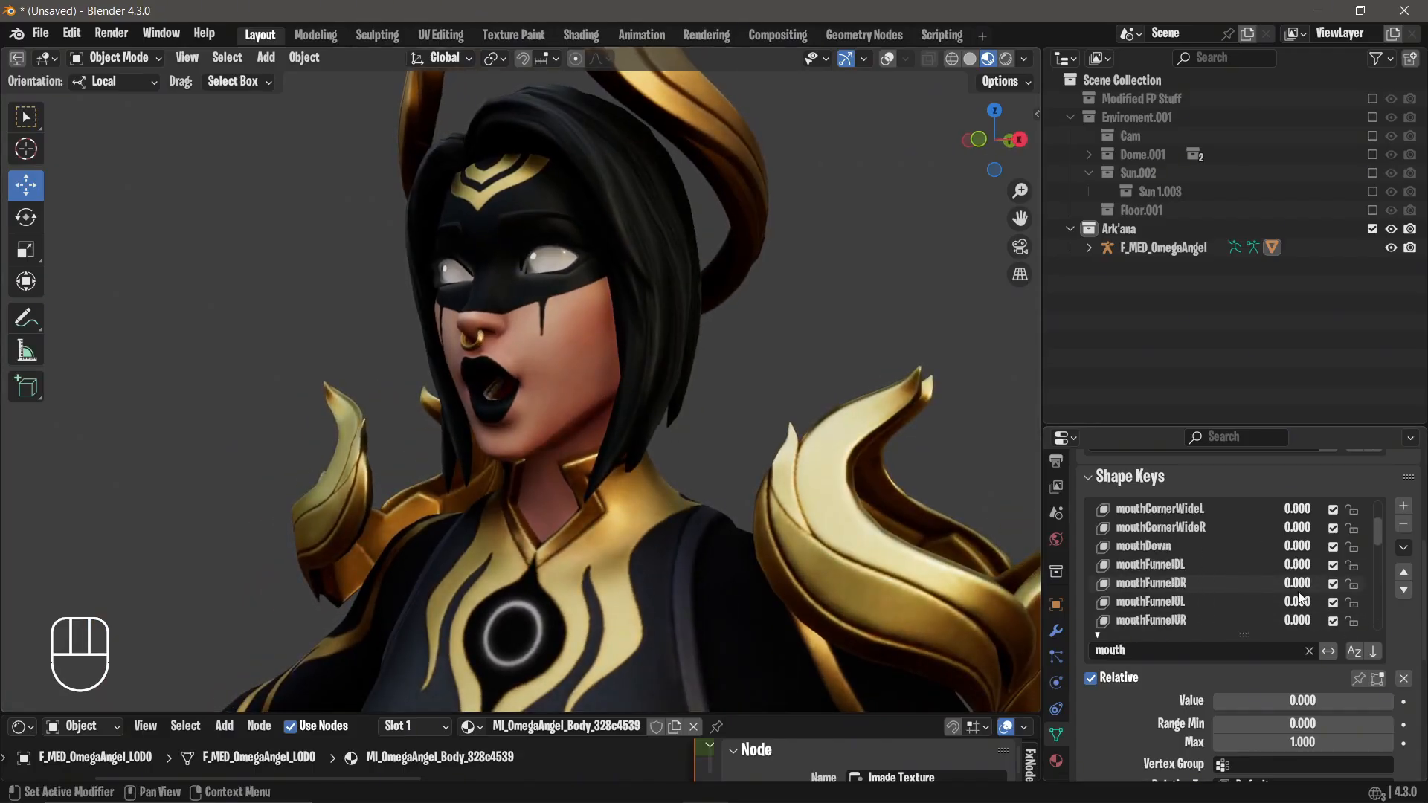
drag(1298, 546, 1284, 547)
click(1284, 547)
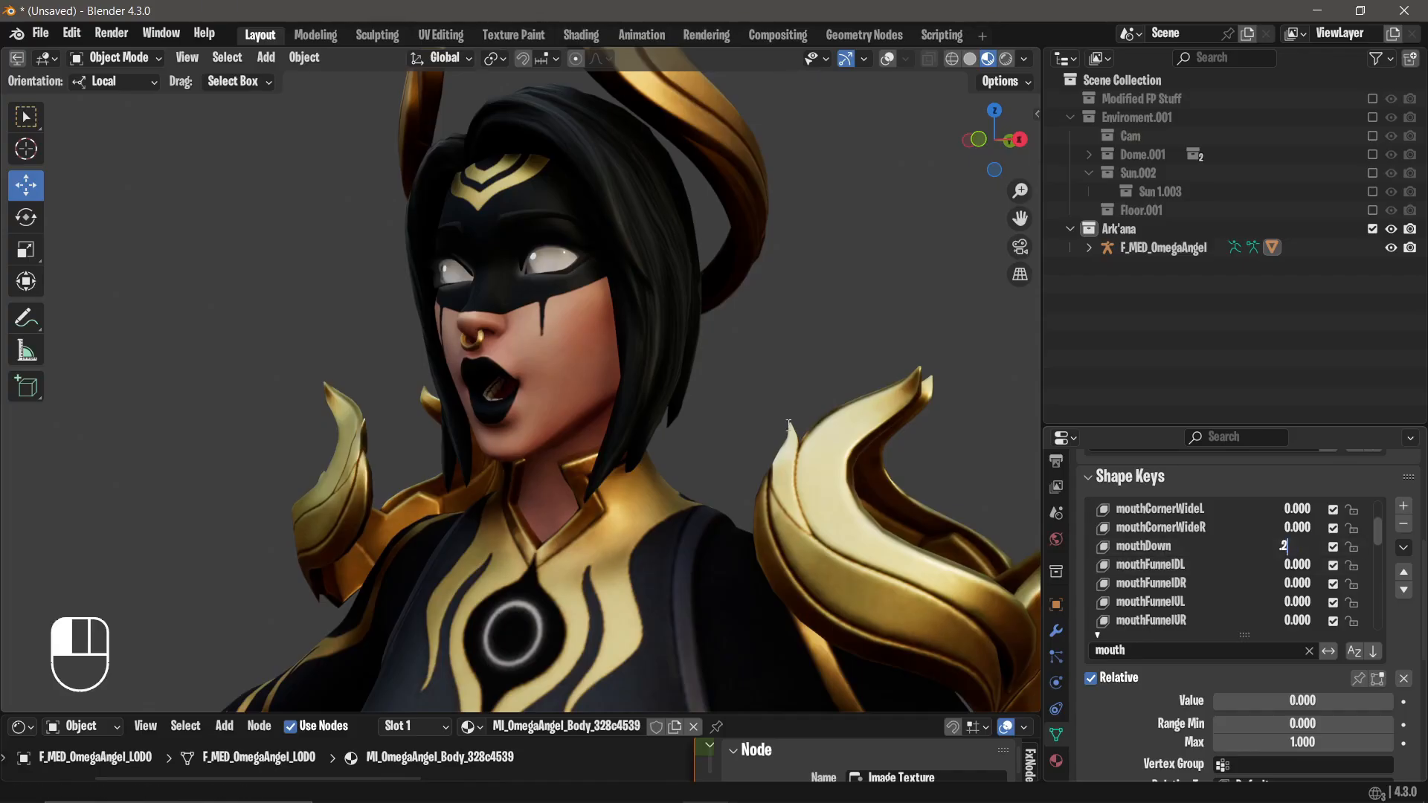
text(.2)
key(Return)
middle_drag(520, 355, 730, 365)
Filter the shape keys for "narrow" and try both mouthCornerNarrow keys at 0.2.
click(1145, 651)
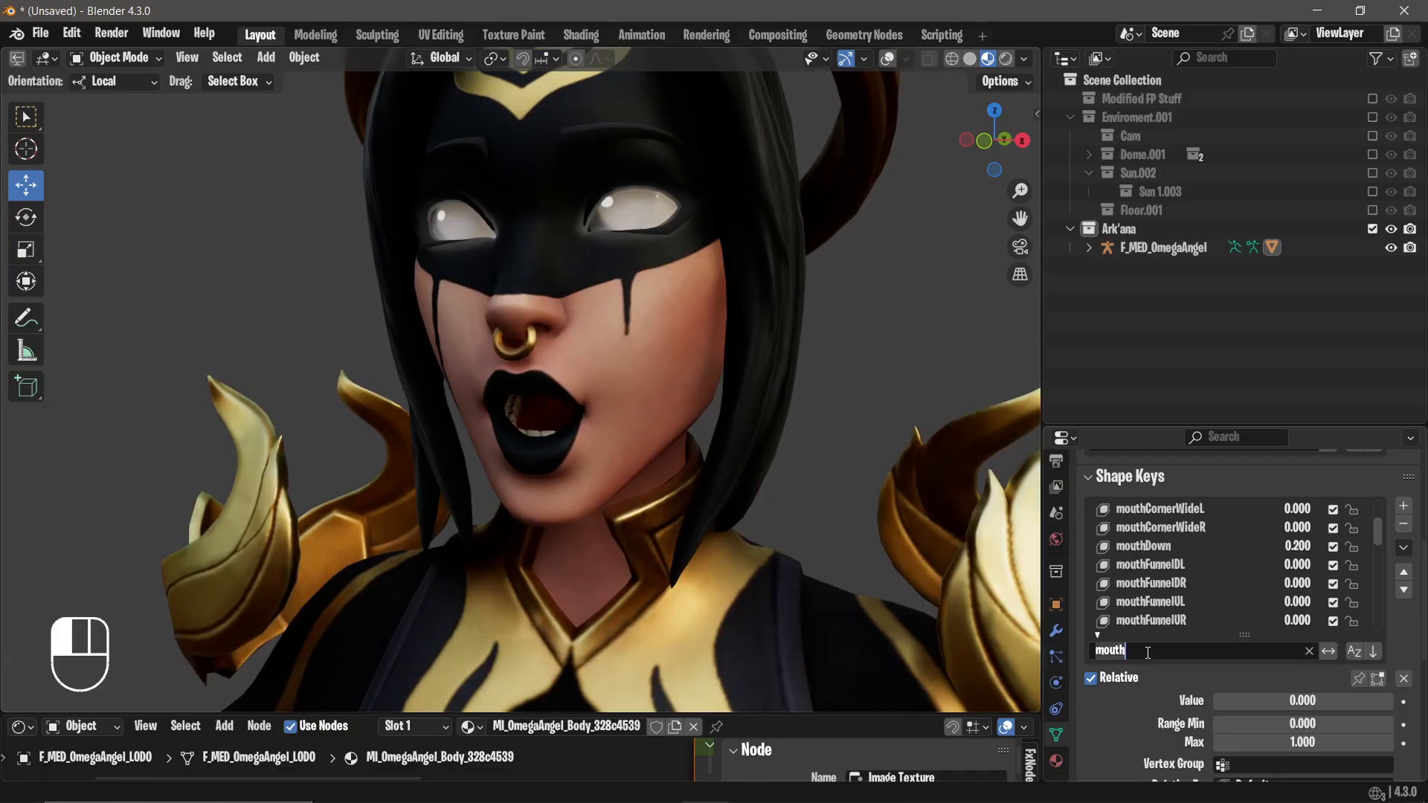
text(narrow)
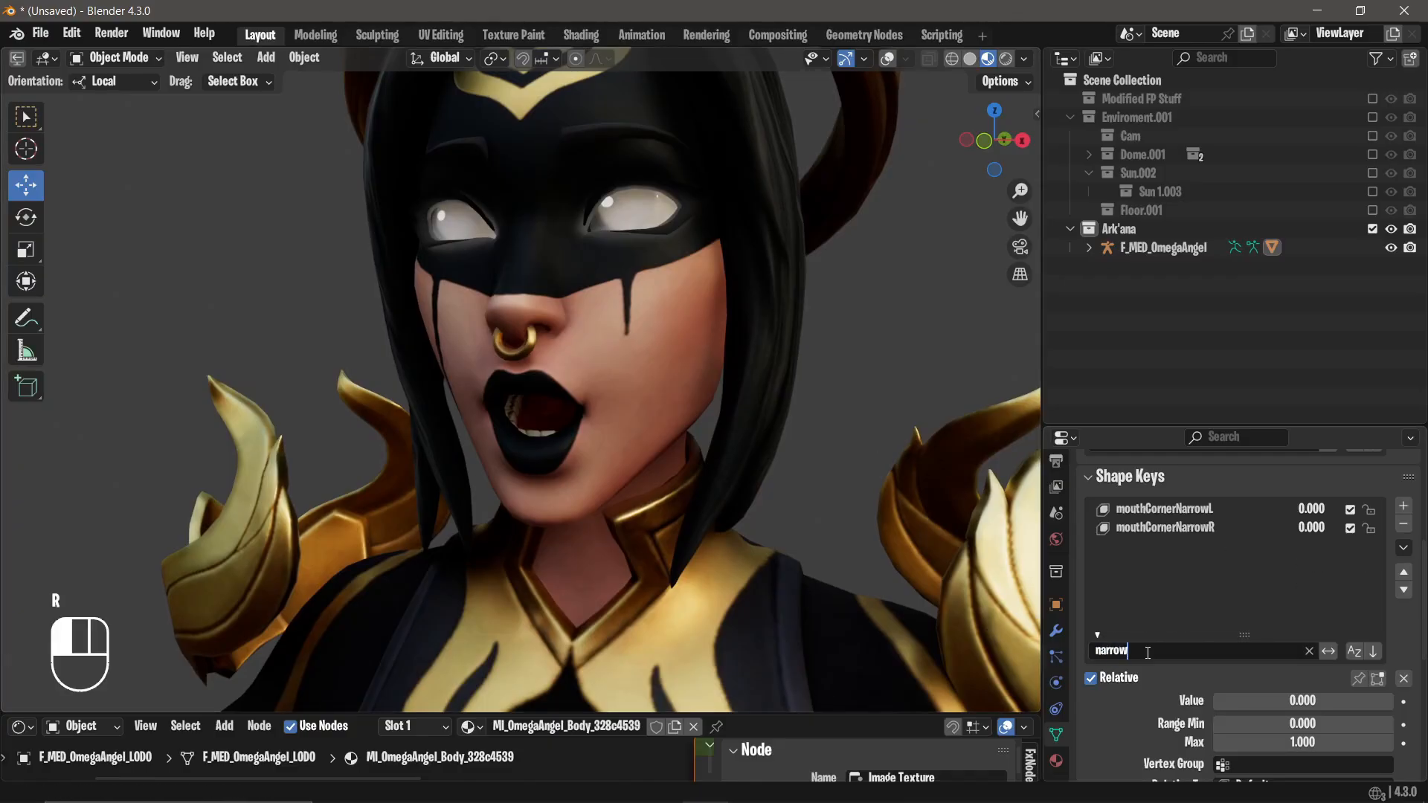
click(1316, 509)
drag(1316, 510, 1314, 528)
text(.2)
click(1264, 561)
scroll(719, 363, down, 3)
middle_drag(718, 363, 756, 360)
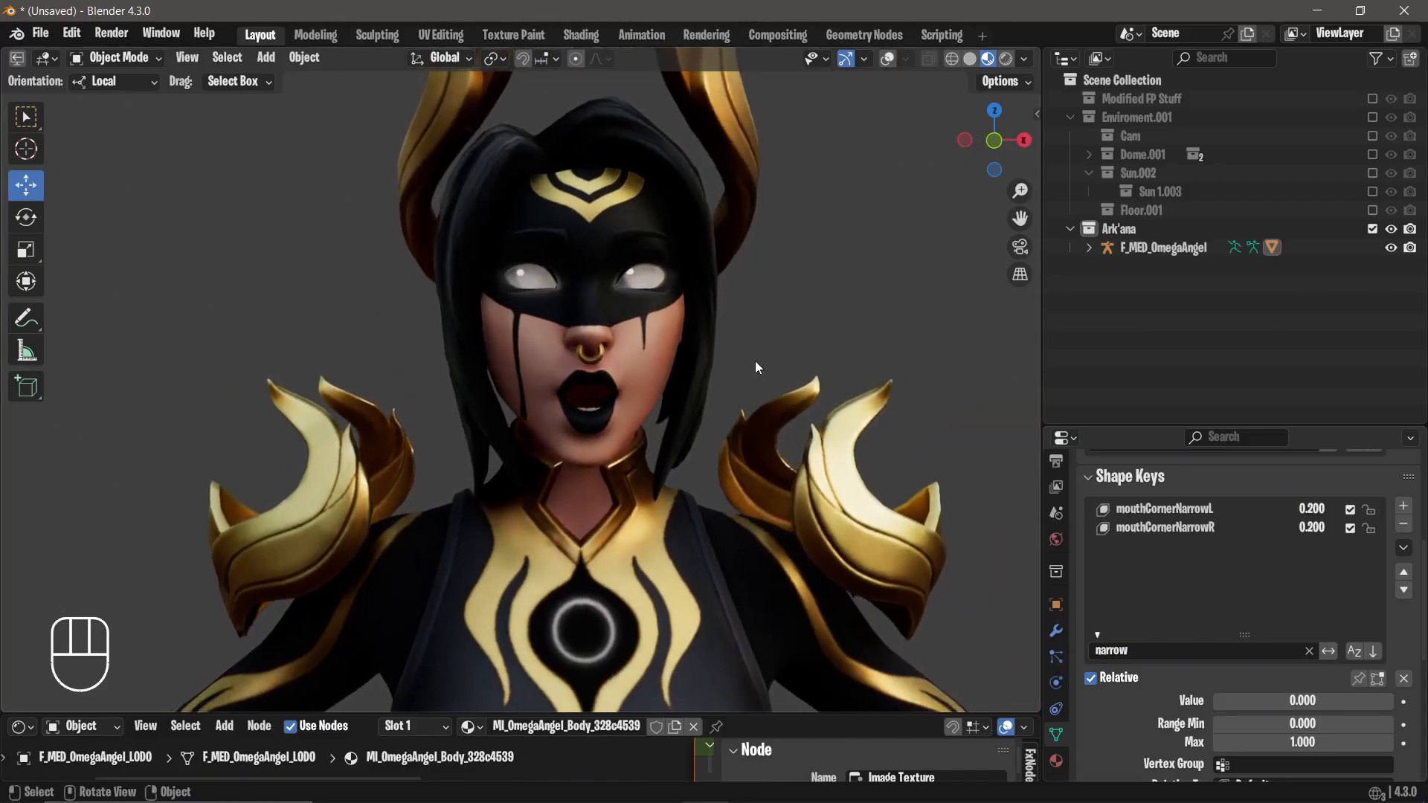
scroll(756, 360, up, 1)
Reset both mouthCornerNarrow keys to 0 and check the mouth from an angle.
drag(1312, 510, 1313, 528)
text(0)
click(1274, 563)
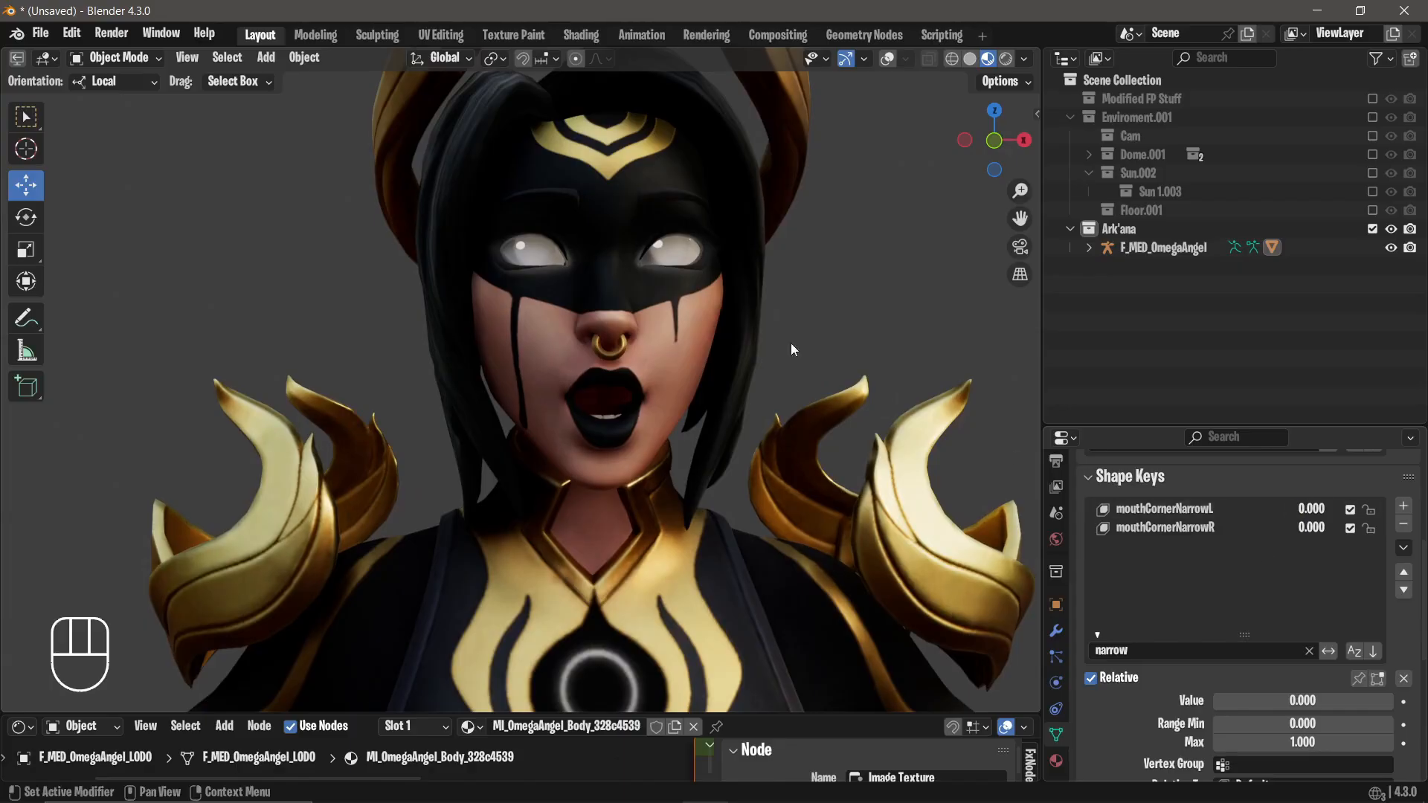
scroll(700, 292, down, 2)
middle_drag(699, 290, 618, 288)
scroll(618, 288, up, 1)
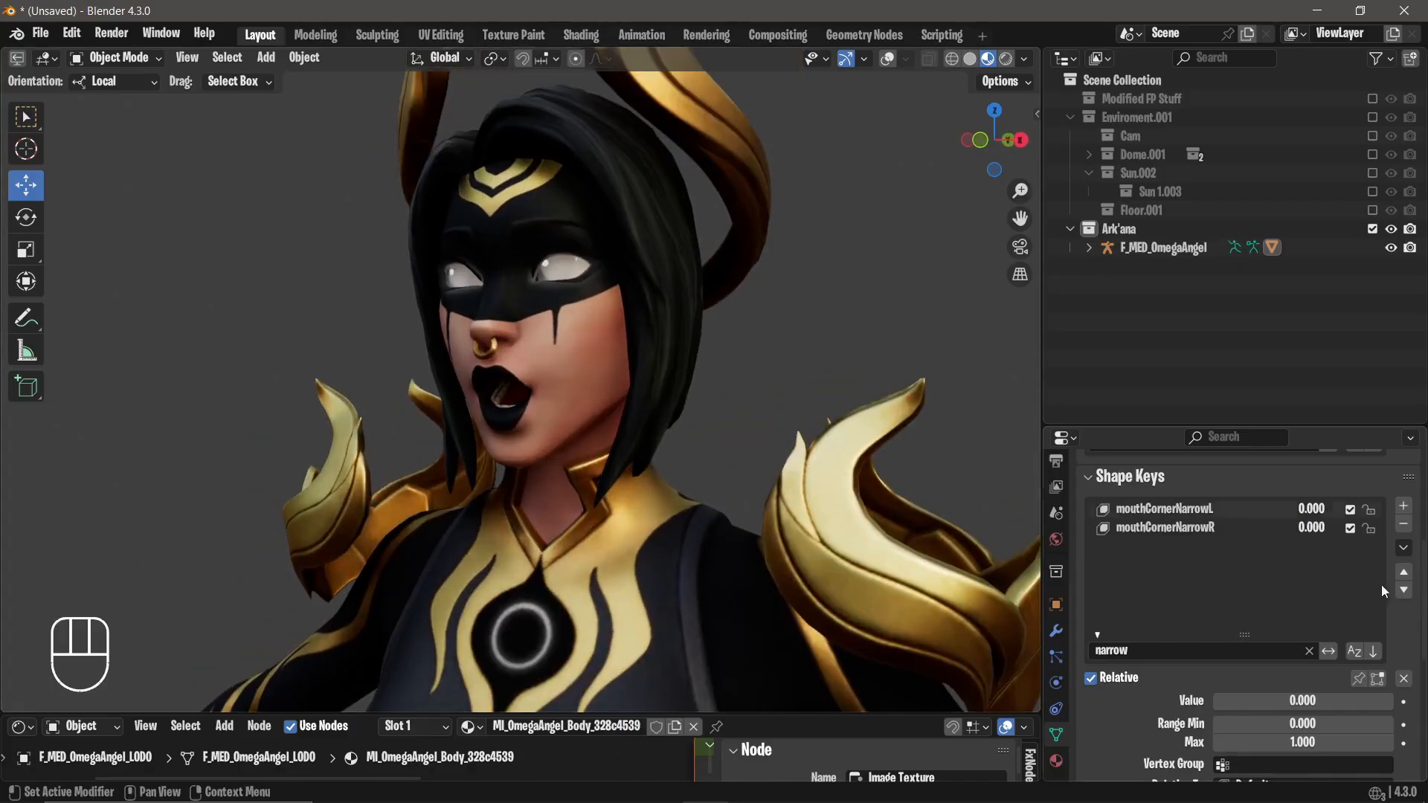
Create a new shape key from the current mix and clear the shape key filter.
click(1404, 548)
click(1309, 652)
scroll(1275, 546, down, 8)
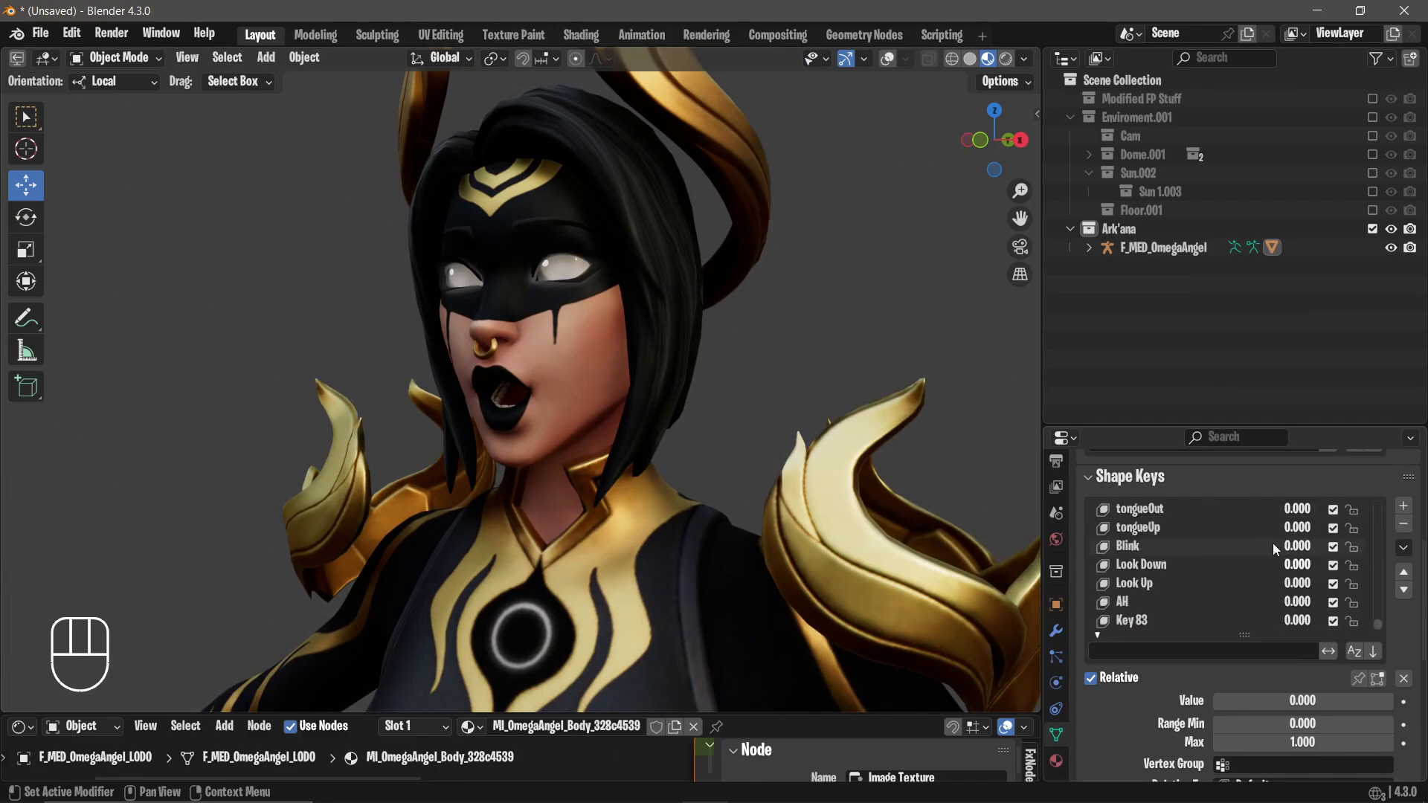
Reset the mouthDown, mouthLipsPurse and jawOpen shape keys to 0.
scroll(1274, 548, up, 6)
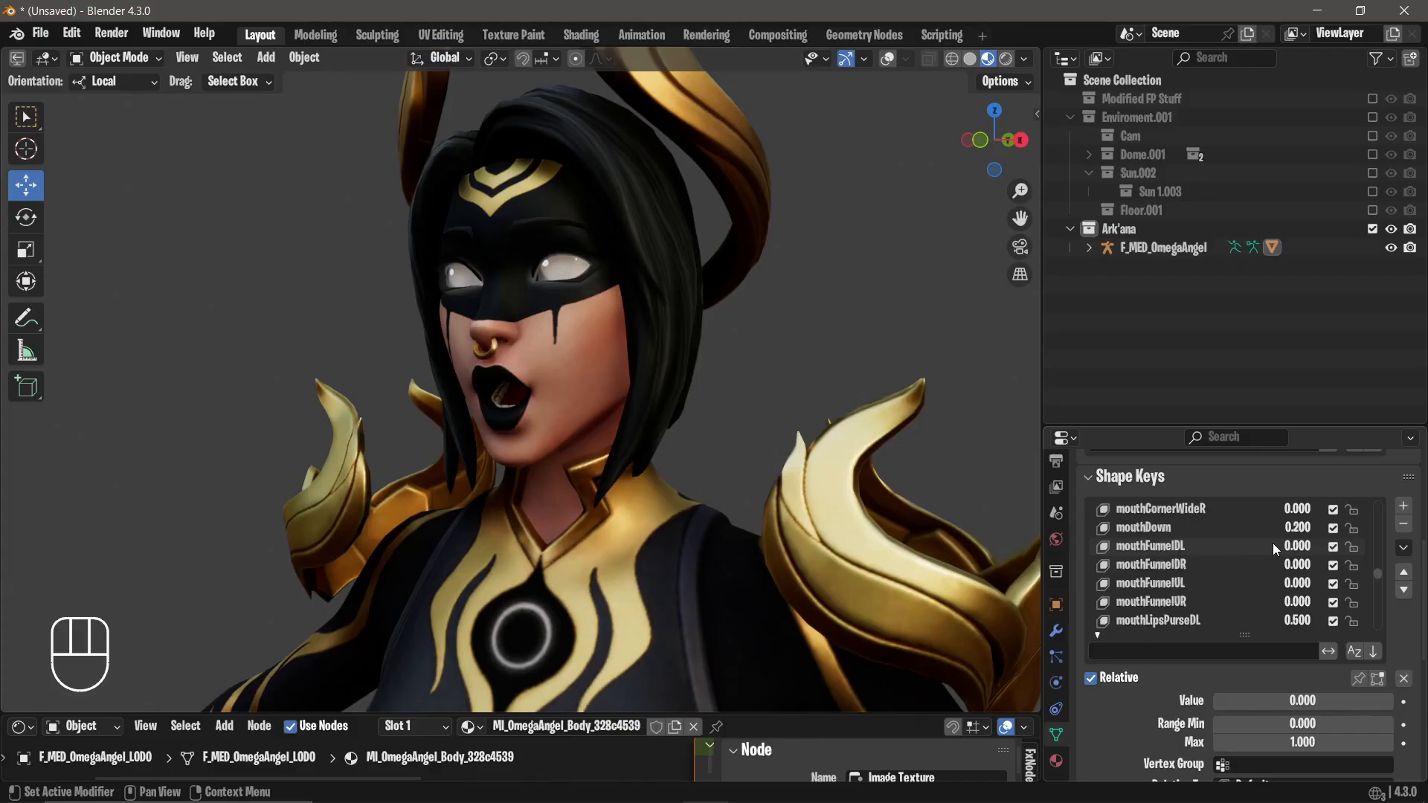
scroll(1293, 549, up, 3)
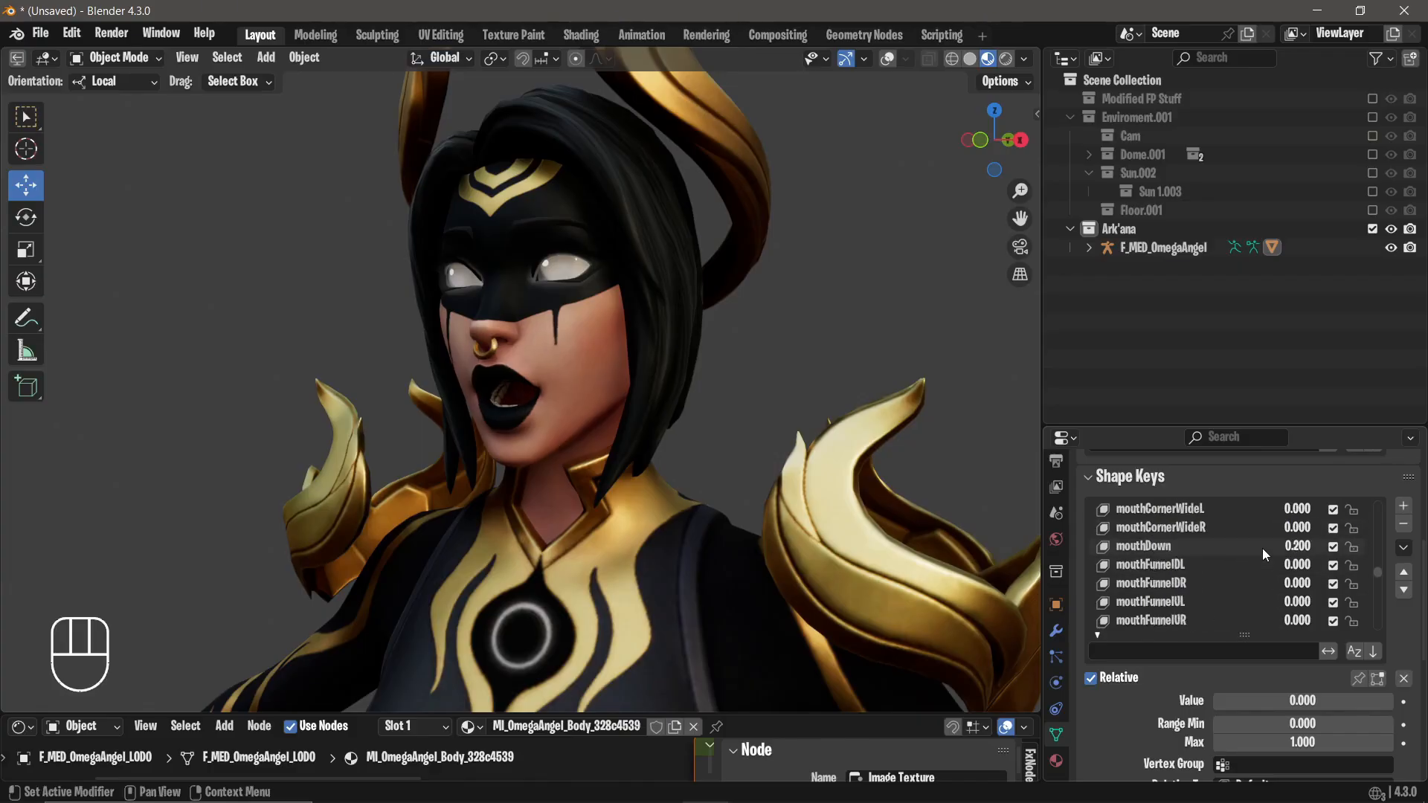
drag(1306, 526, 1302, 620)
text(0)
key(Return)
scroll(1282, 534, up, 3)
scroll(1282, 537, up, 6)
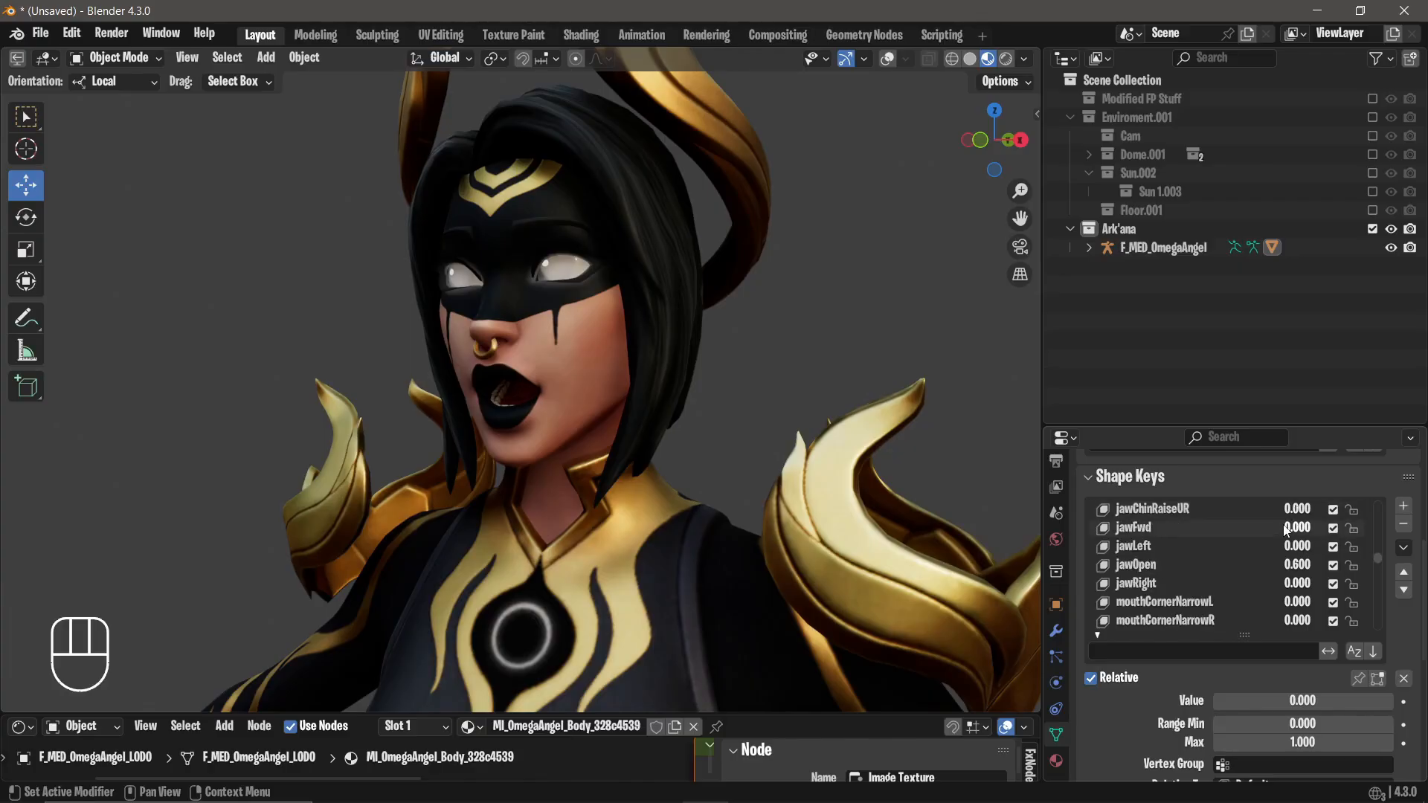
drag(1287, 527, 1286, 601)
key(Return)
Check the whole shape key list for leftover values and delete the unused Key 83.
scroll(1248, 549, up, 5)
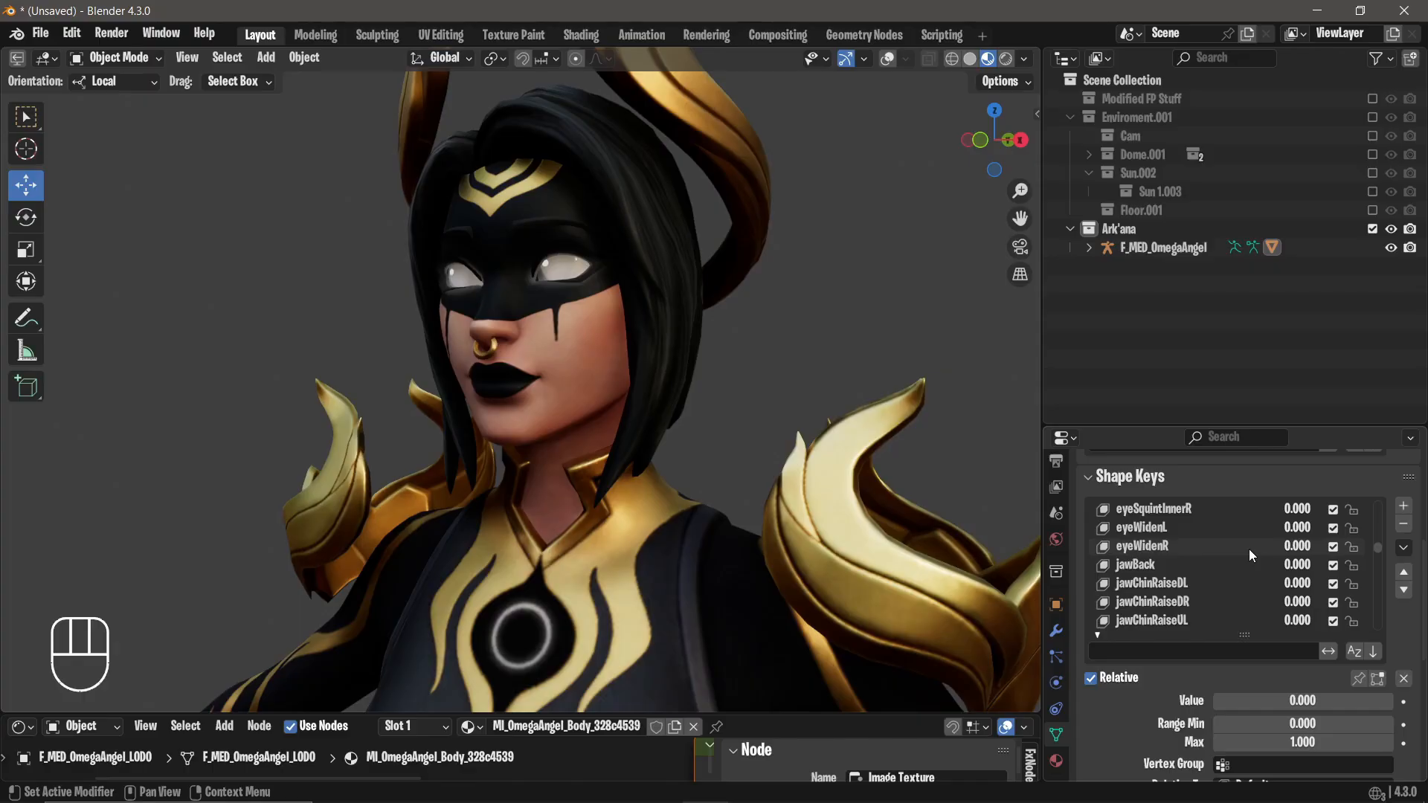
scroll(1249, 549, up, 17)
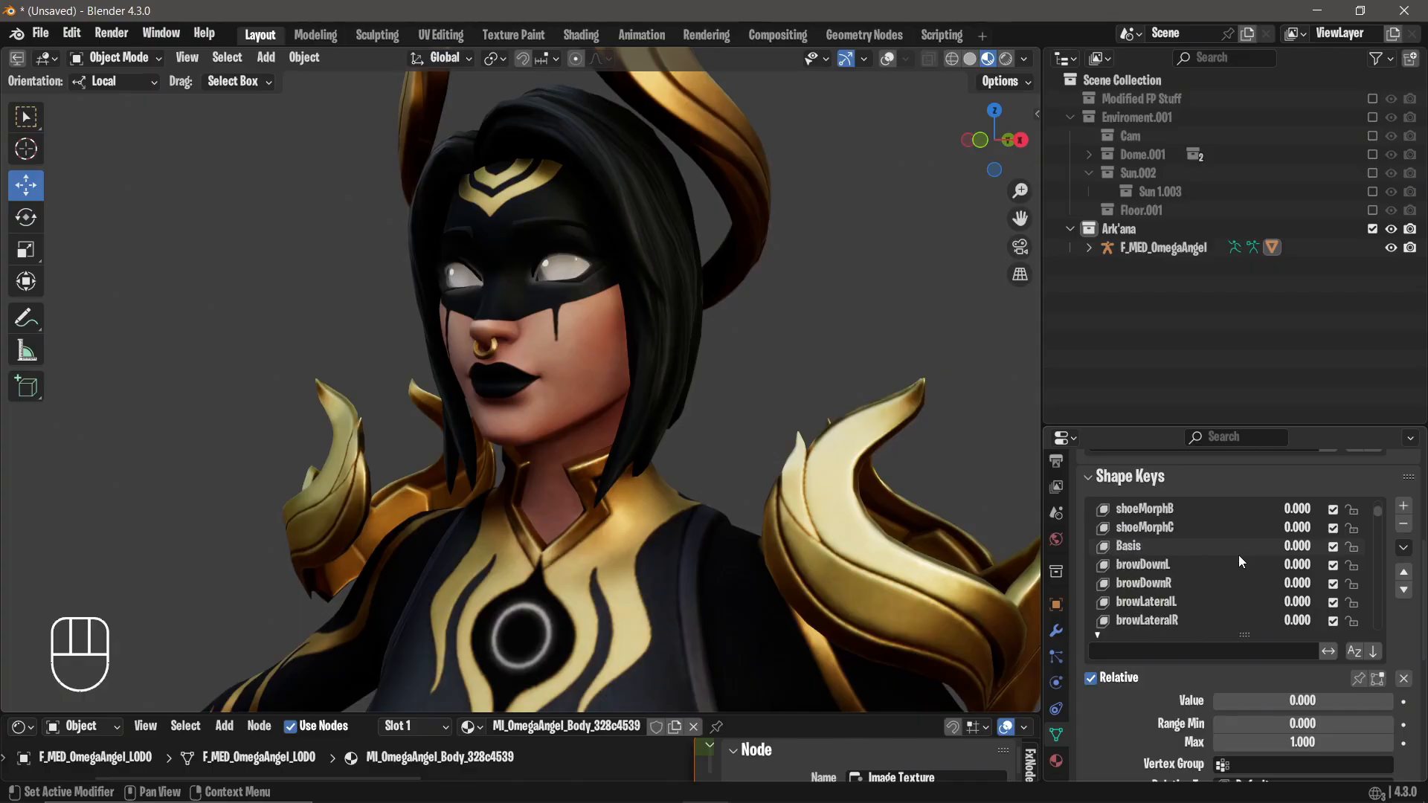
scroll(1241, 562, down, 20)
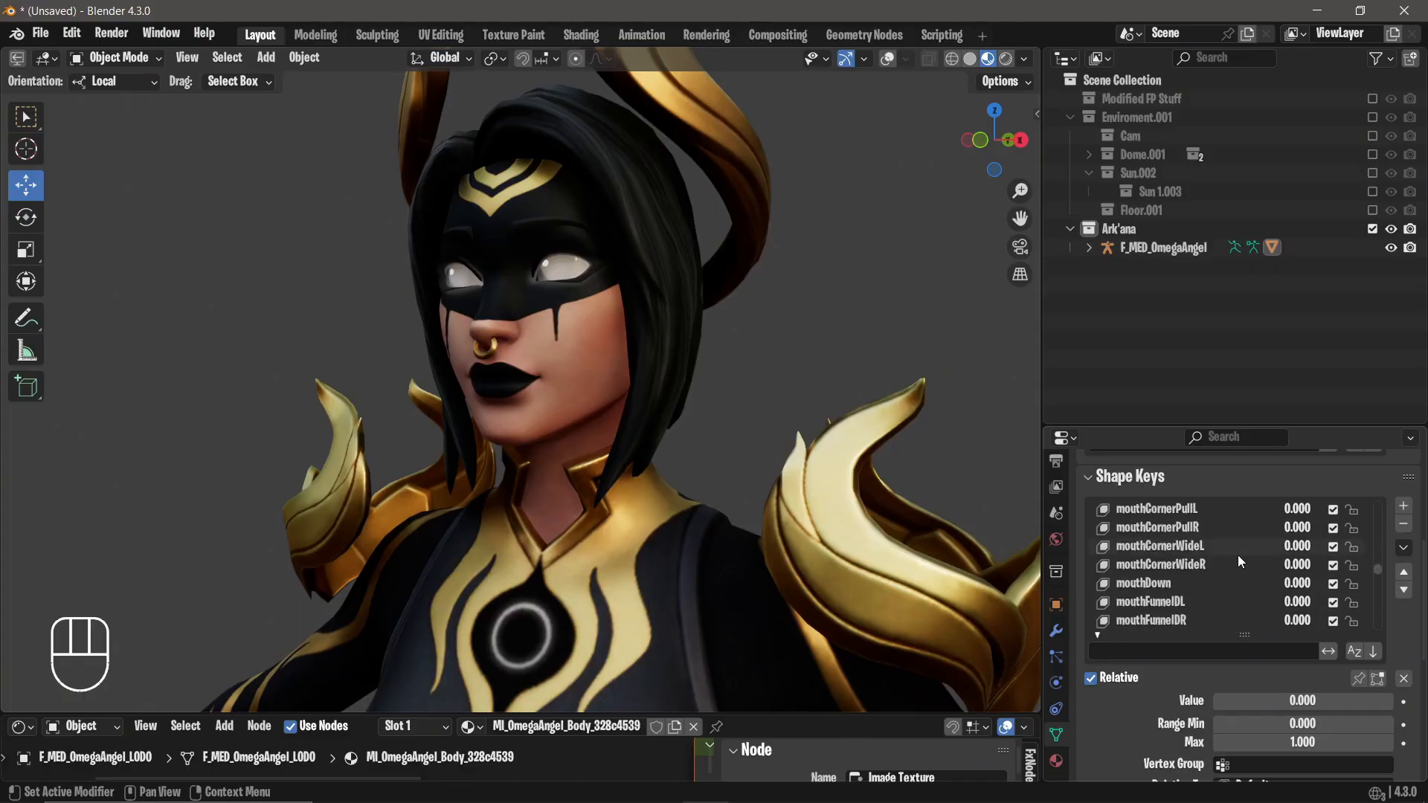
scroll(1238, 558, down, 20)
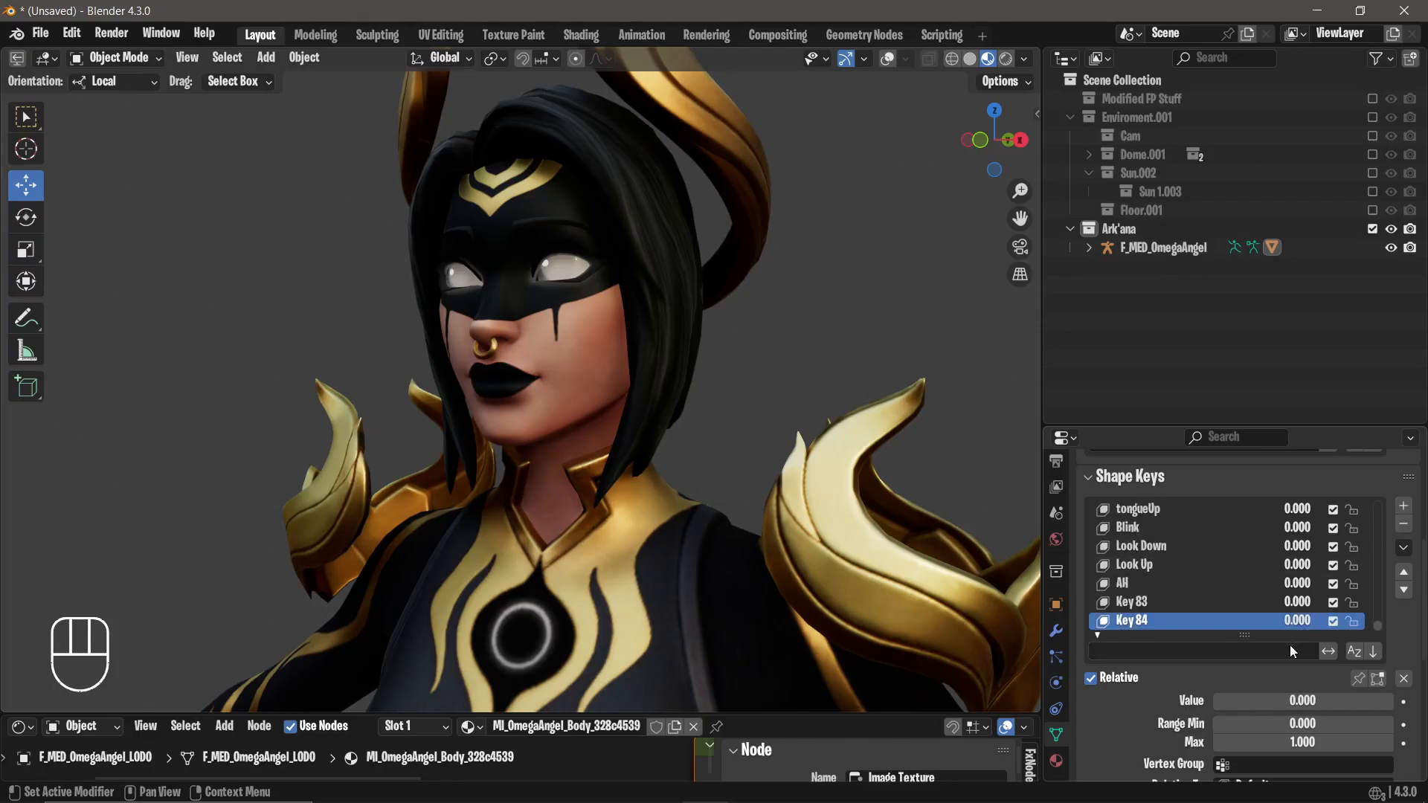
drag(1299, 623, 1242, 599)
click(1241, 601)
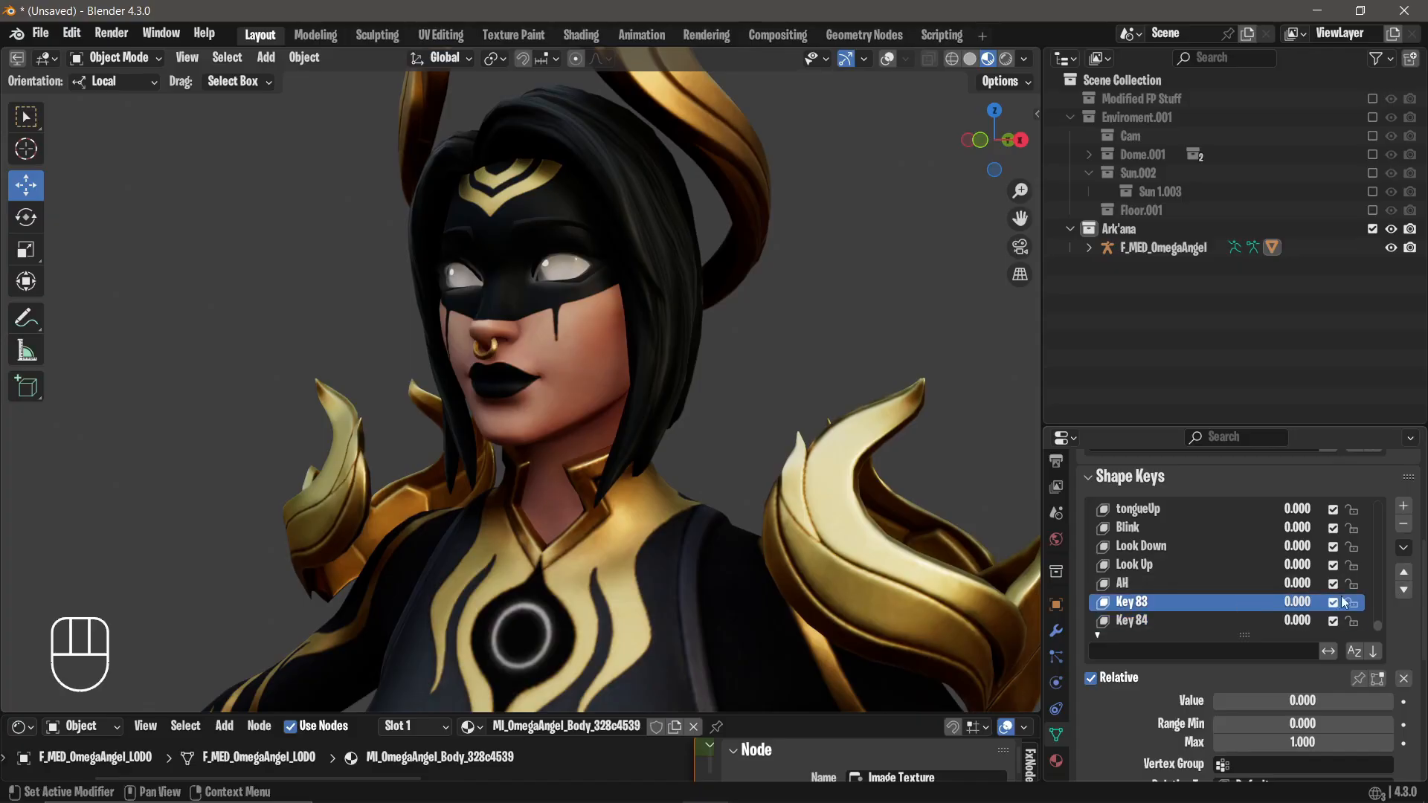
click(1405, 526)
Preview the mixed shape key Key 84 at 1.000 while renaming it OH, and return its value to 0.
click(1274, 622)
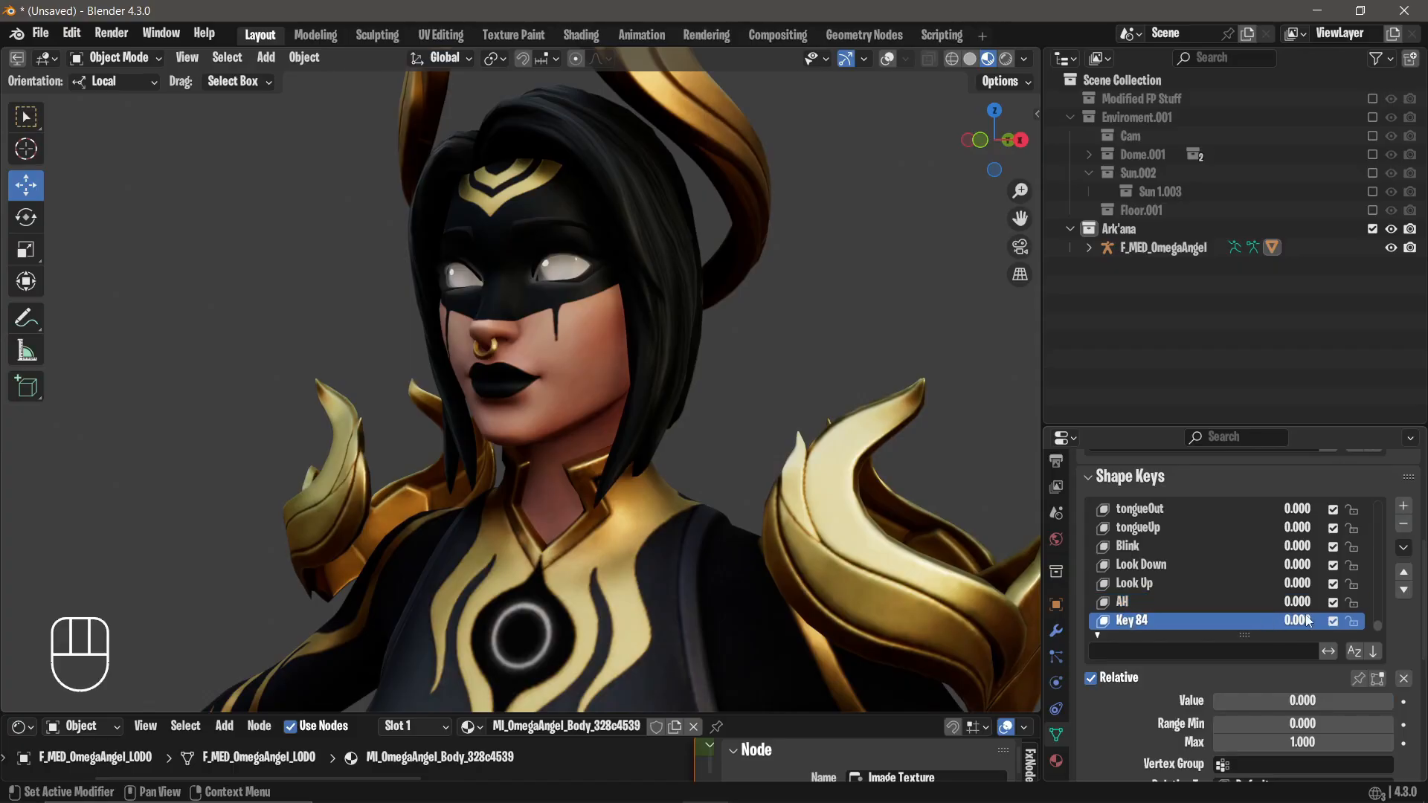
drag(1309, 622, 1361, 622)
double_click(1160, 621)
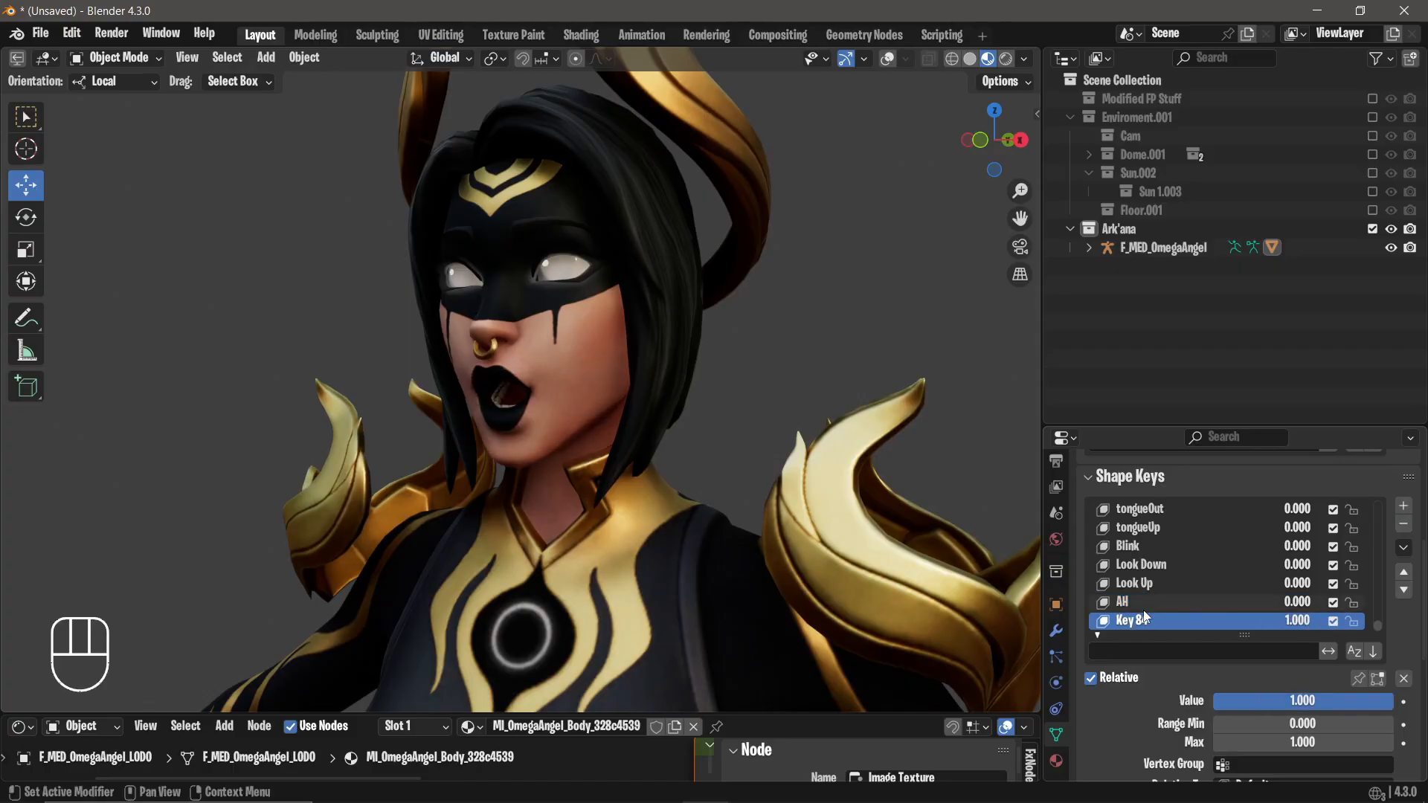
text(O)
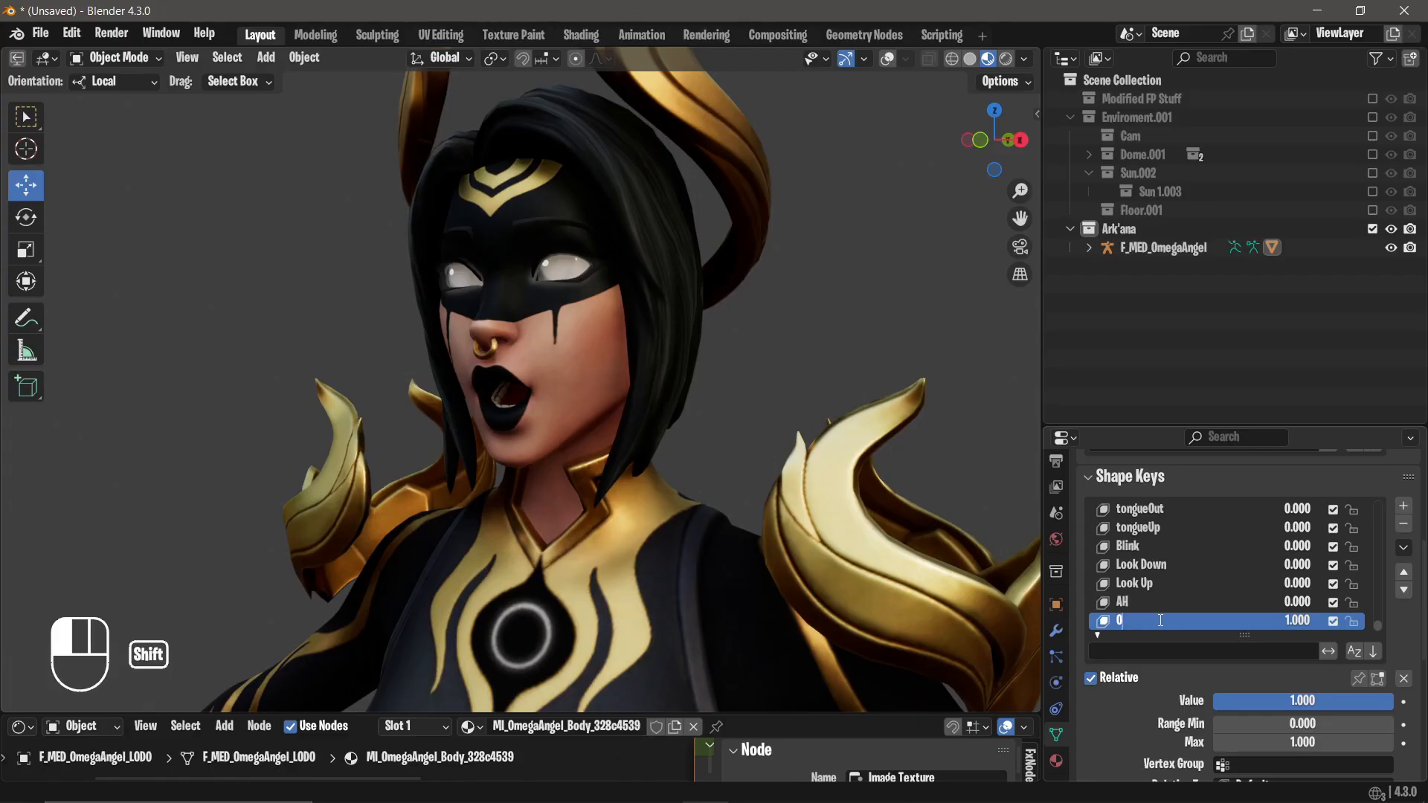
text(HY)
key(Return)
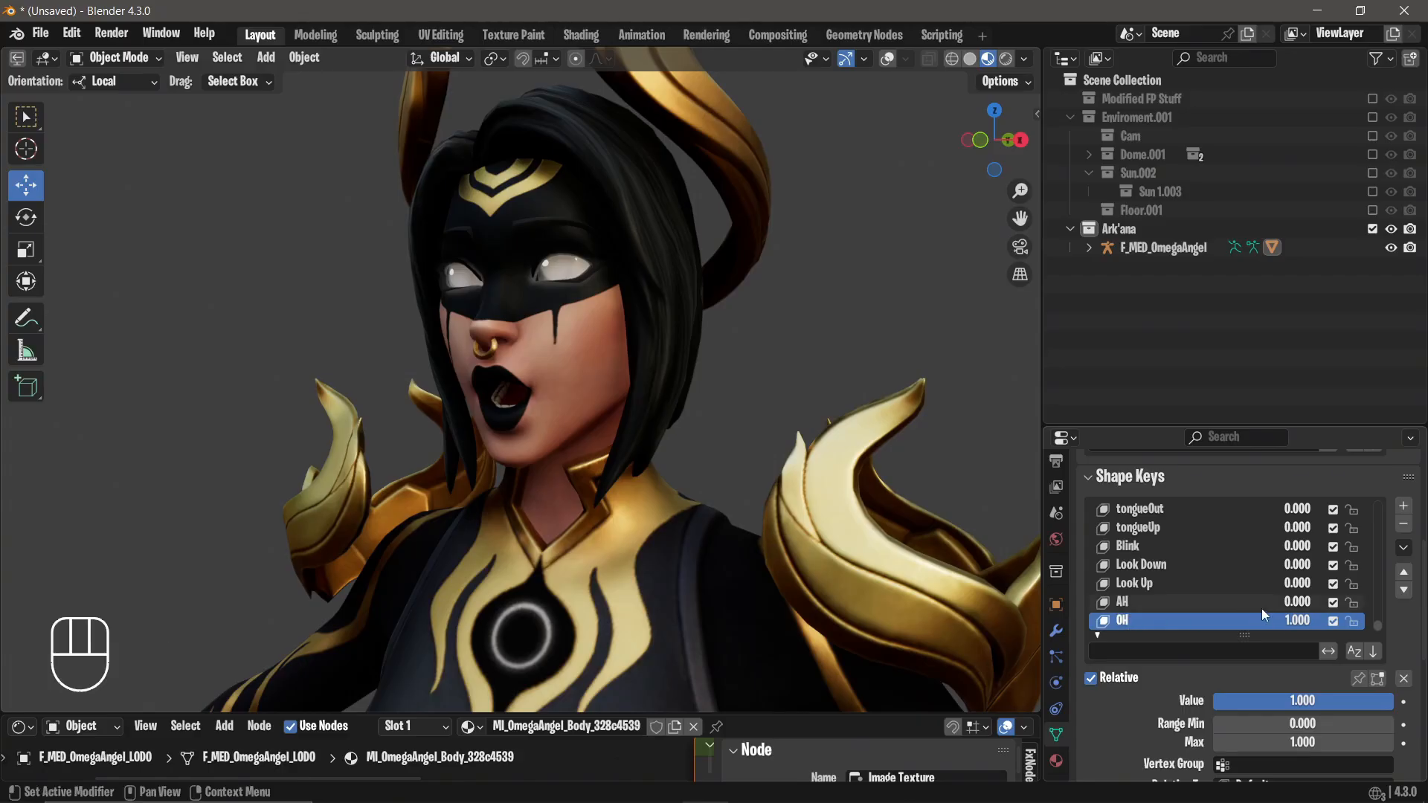
drag(1293, 628, 1269, 622)
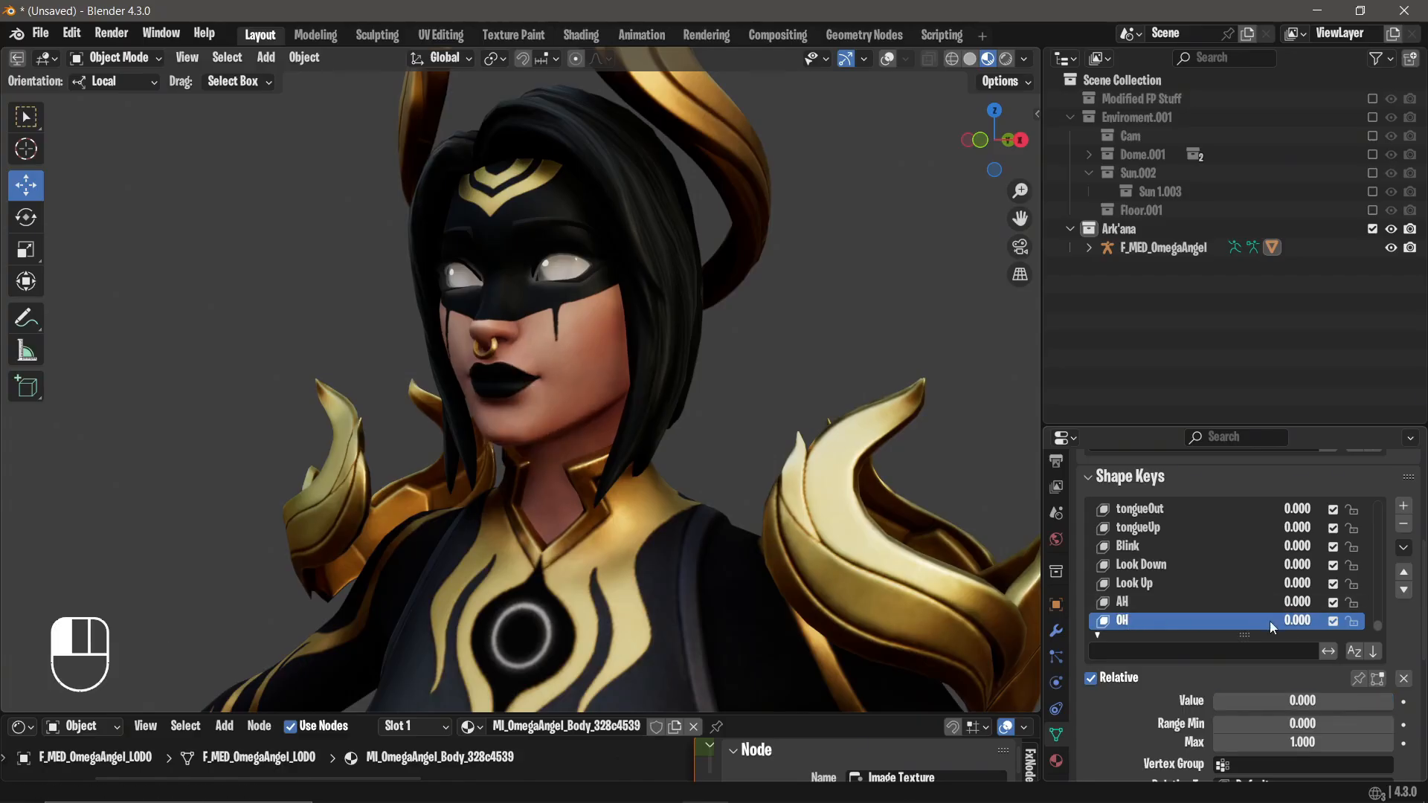
click(1397, 515)
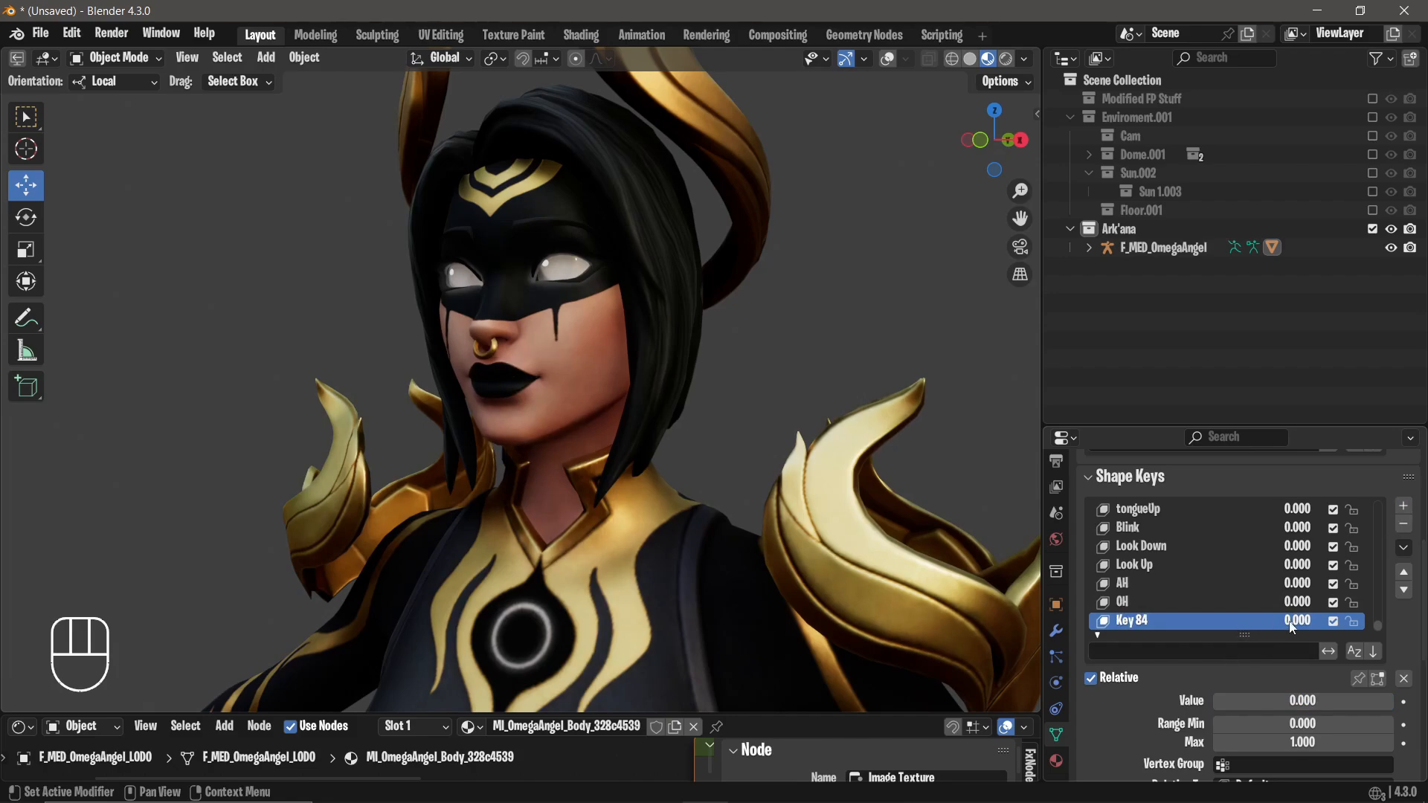
drag(1293, 623, 1350, 622)
double_click(1161, 620)
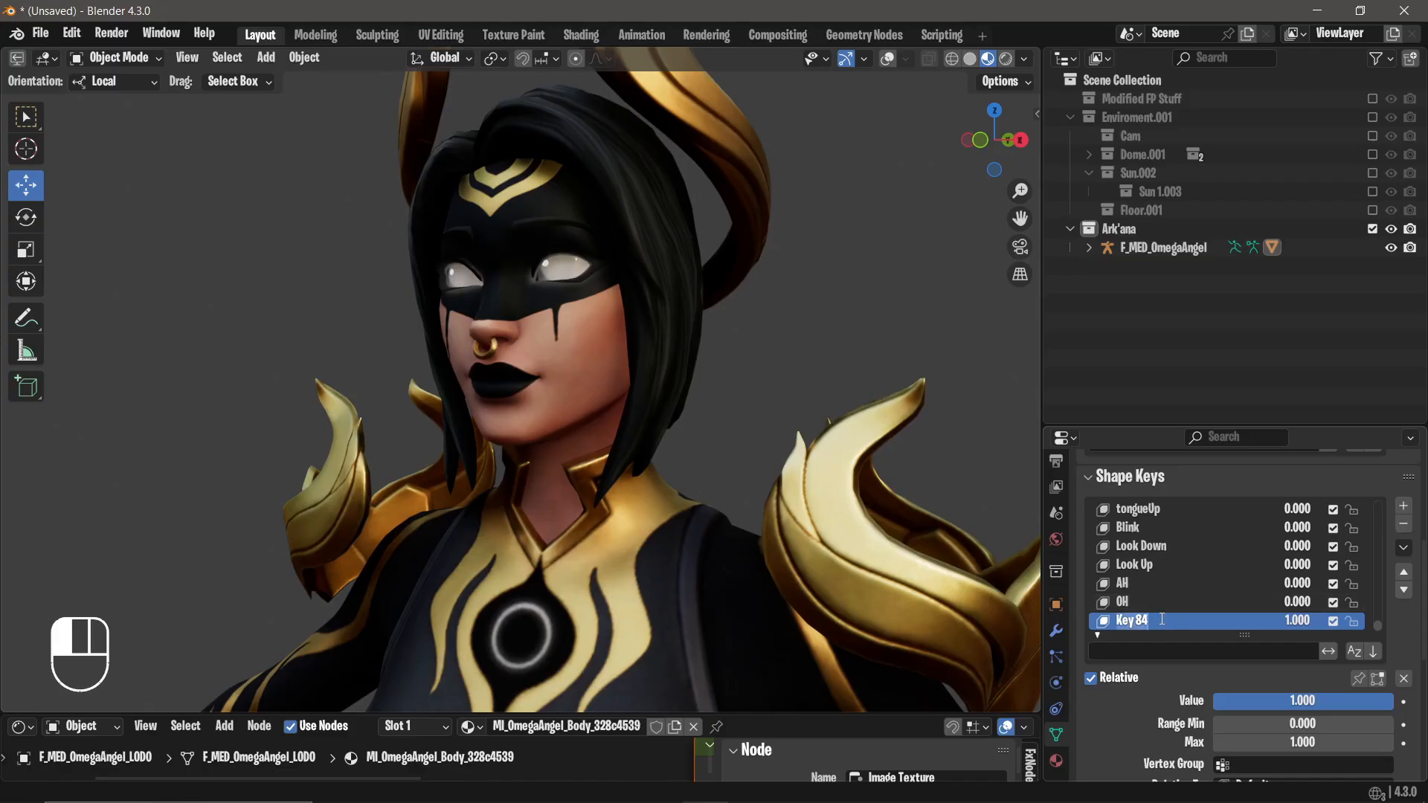
text(CH)
click(1248, 576)
click(1404, 524)
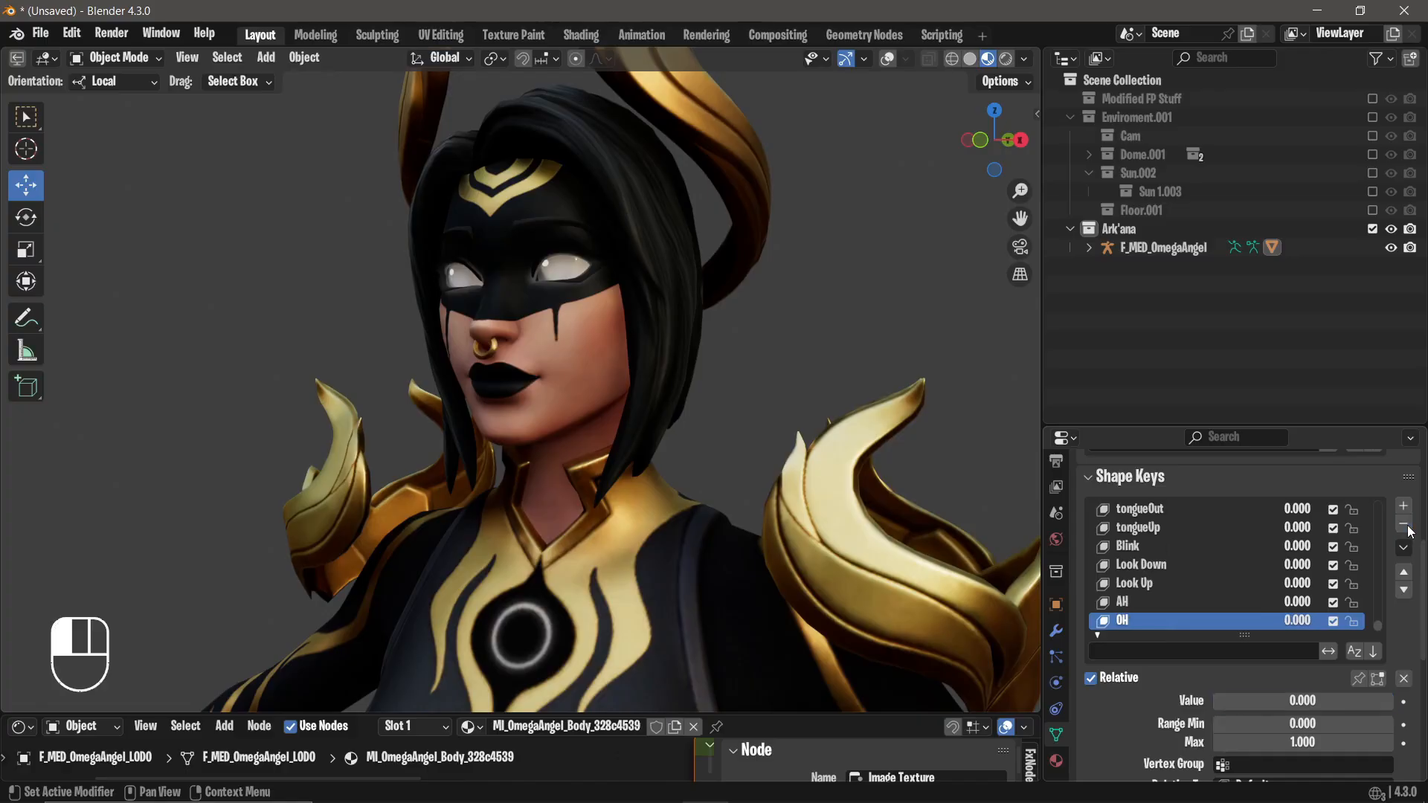
Filter the shape key list by "lip" and find the lower lip keys.
click(1237, 651)
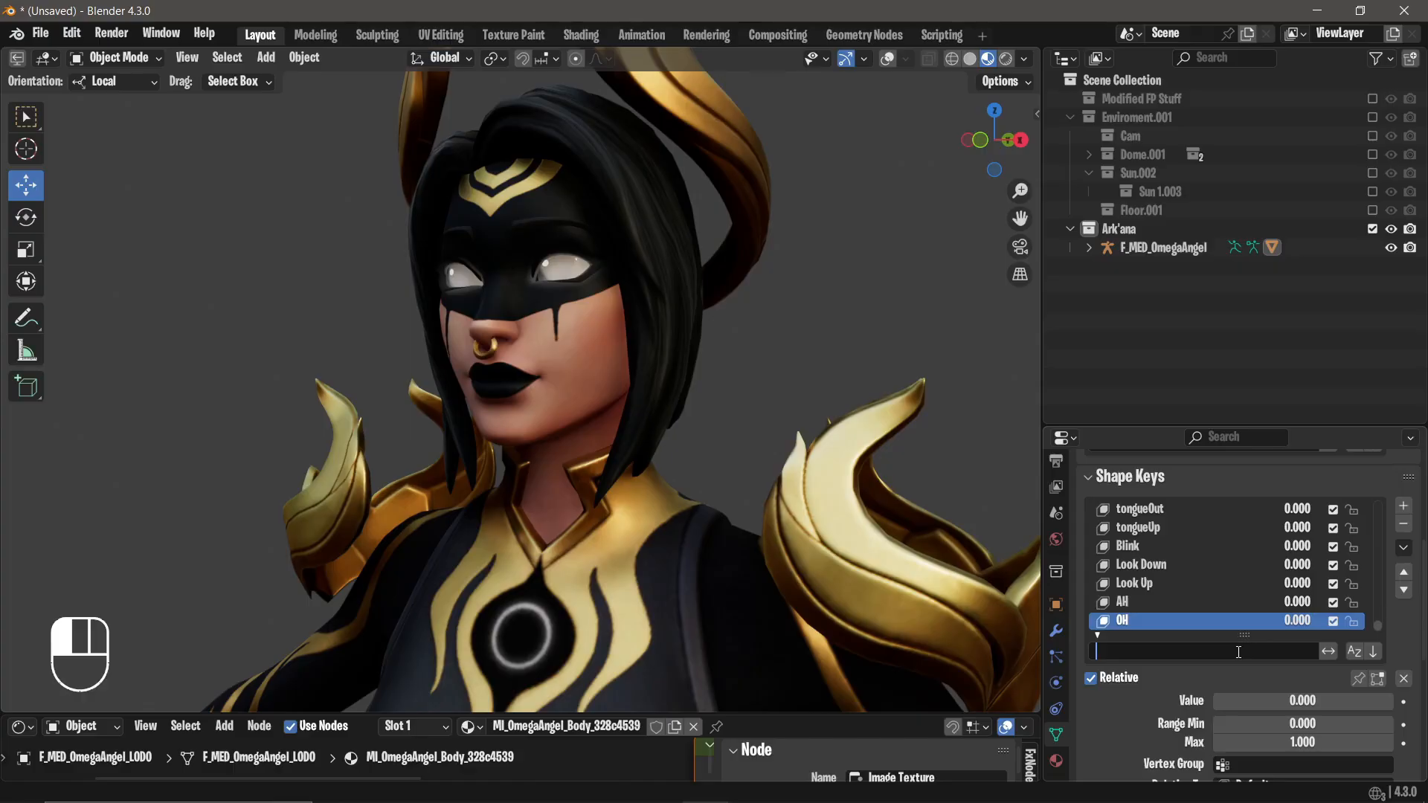
text(lip)
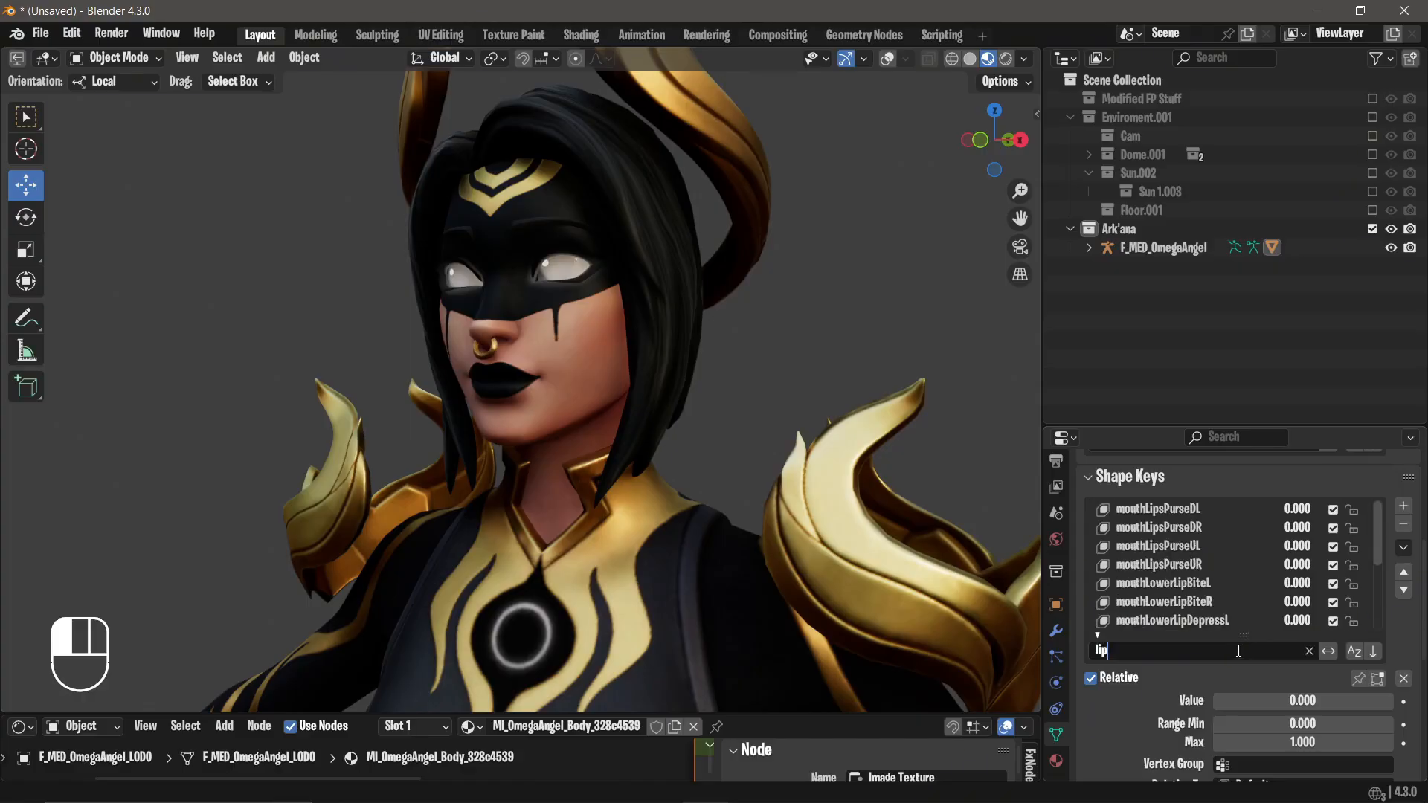
click(1234, 610)
drag(1297, 567, 1270, 552)
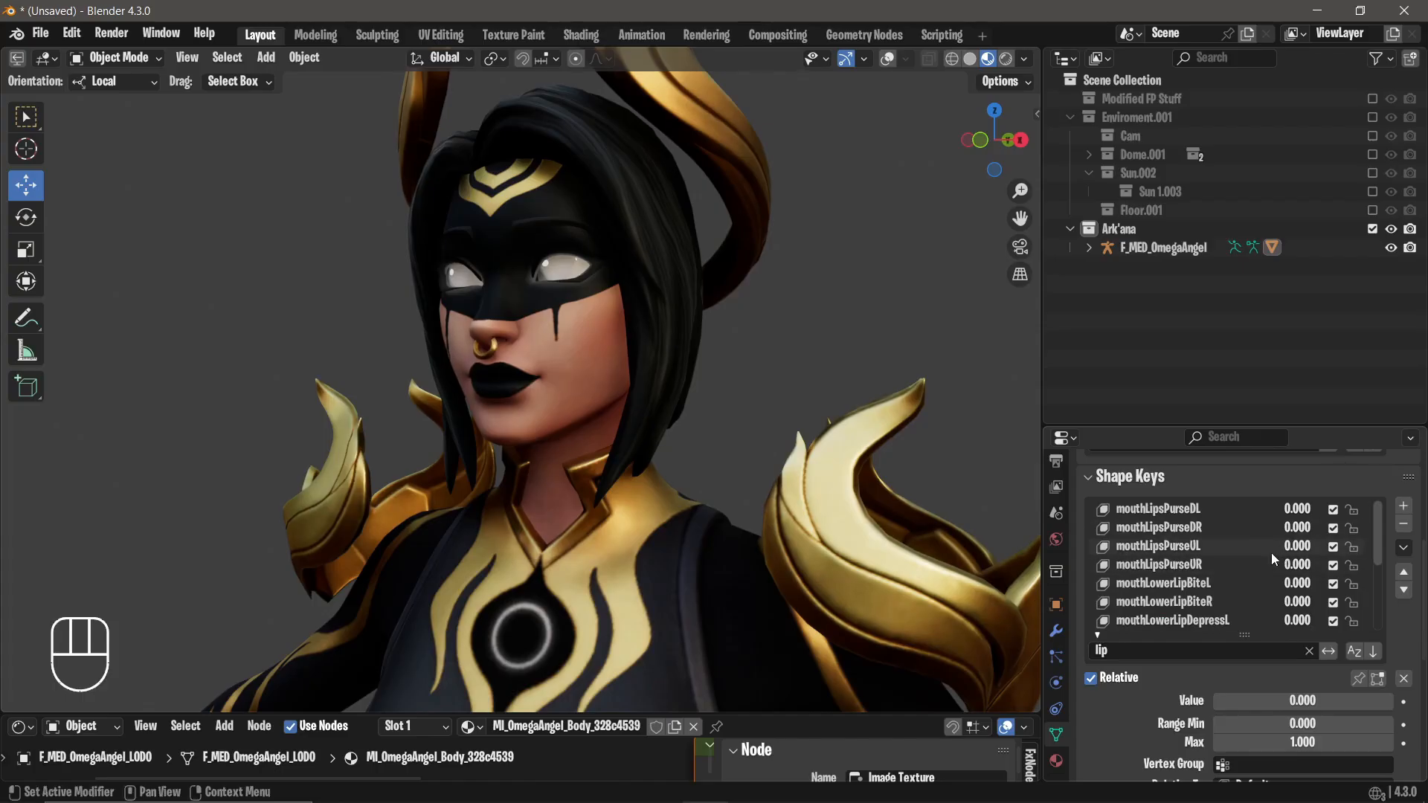
scroll(1271, 552, down, 3)
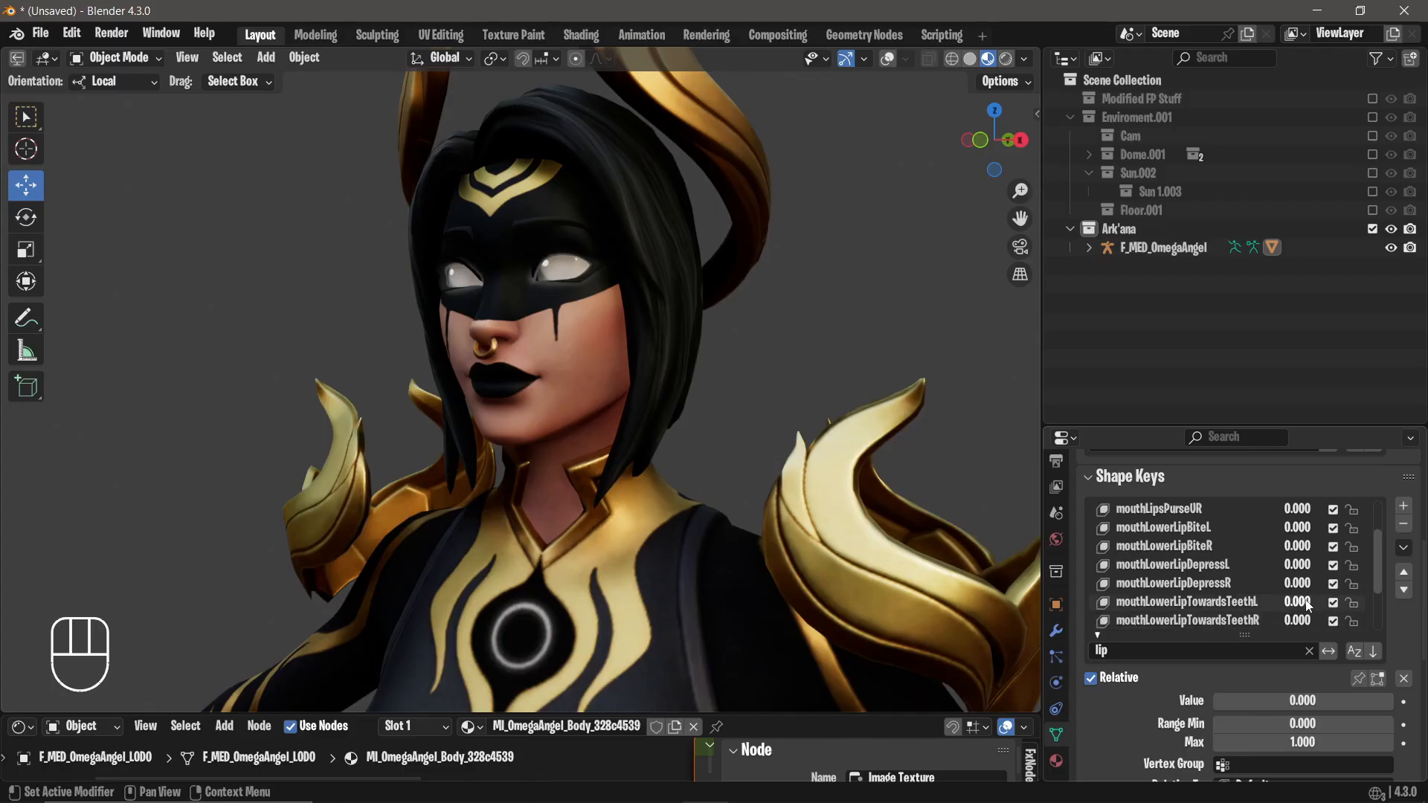
Set mouthLowerLipDepressL, mouthLowerLipDepressR and mouthLowerLipTowardsTeethL to 0.500.
drag(1298, 602, 1339, 585)
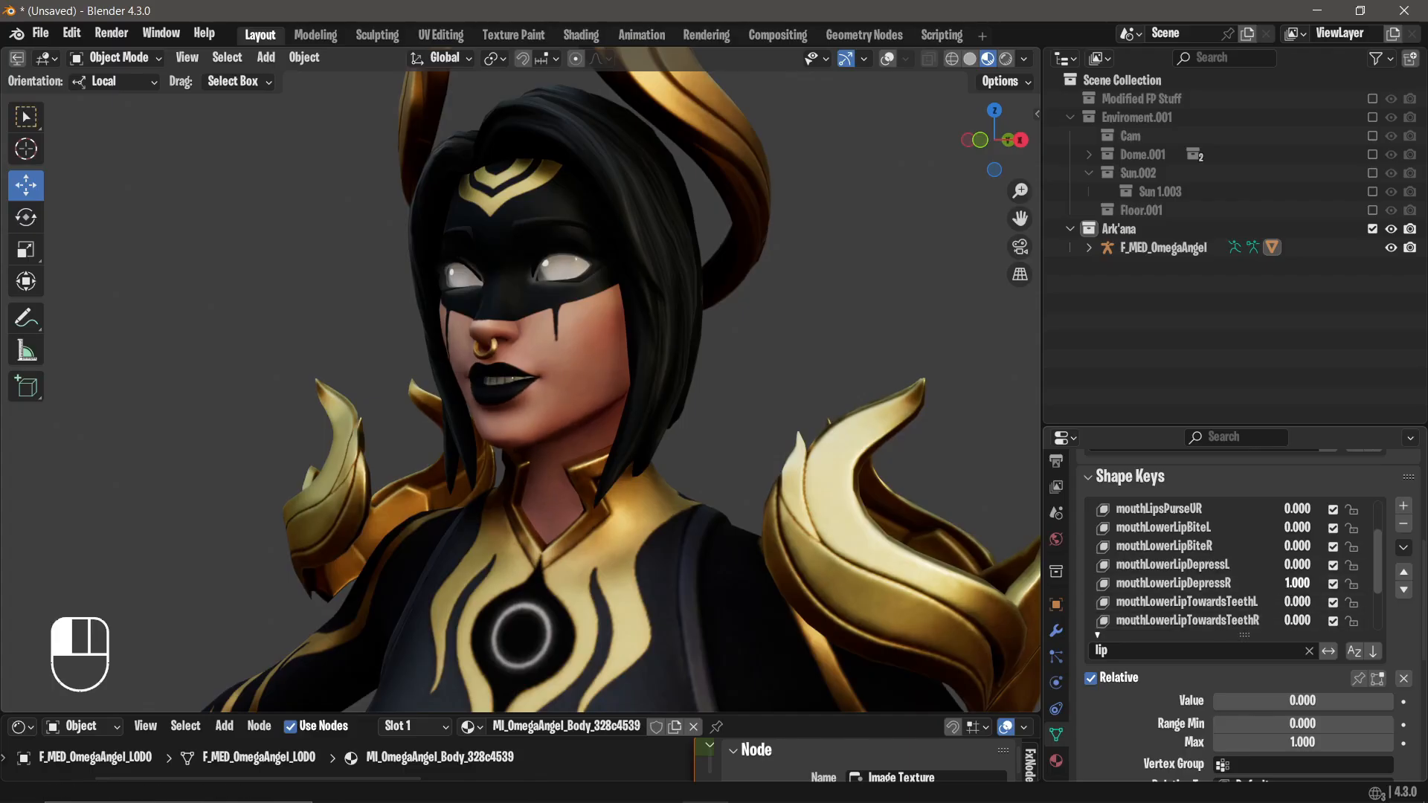
click(1306, 581)
click(1290, 541)
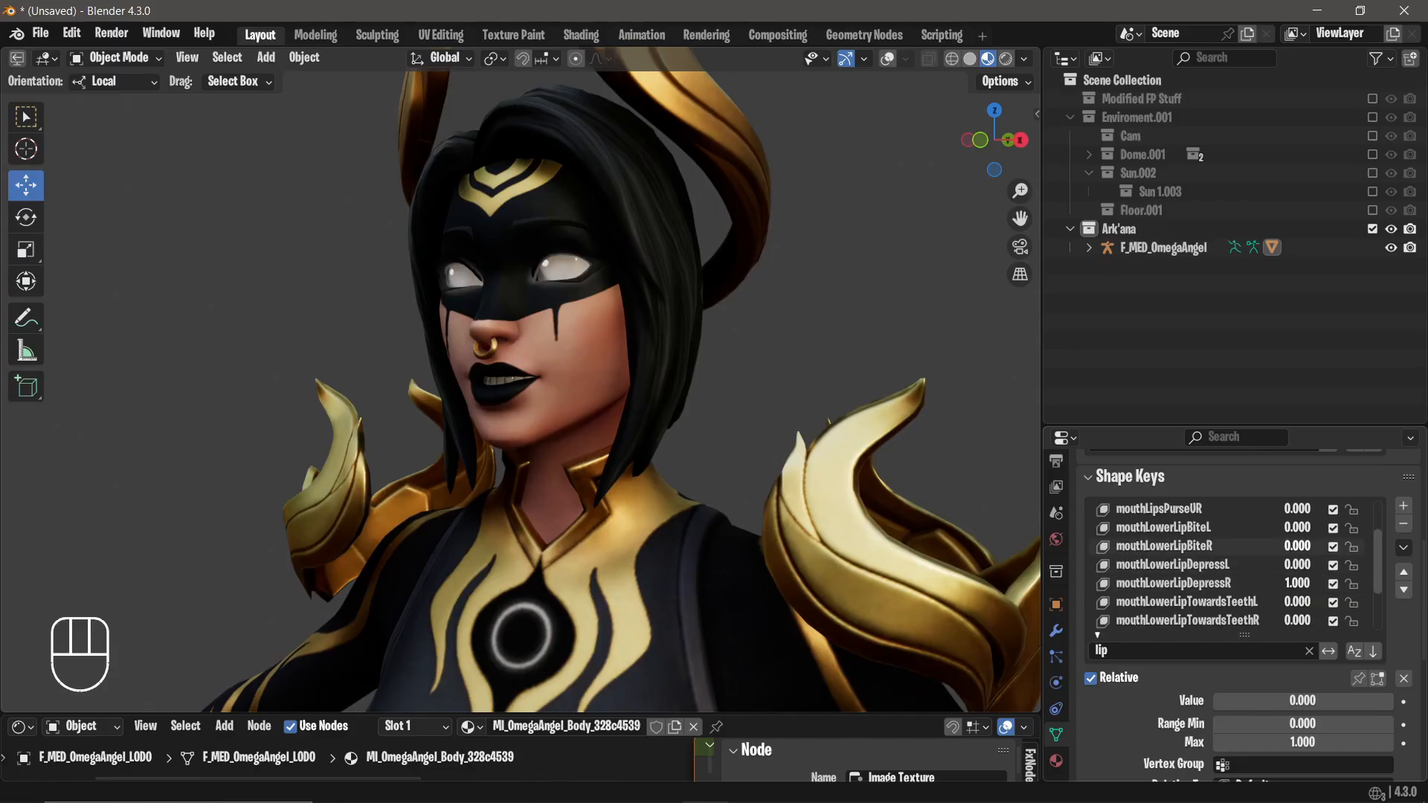
drag(1291, 545, 1294, 603)
text(.5)
key(Return)
middle_drag(692, 351, 728, 352)
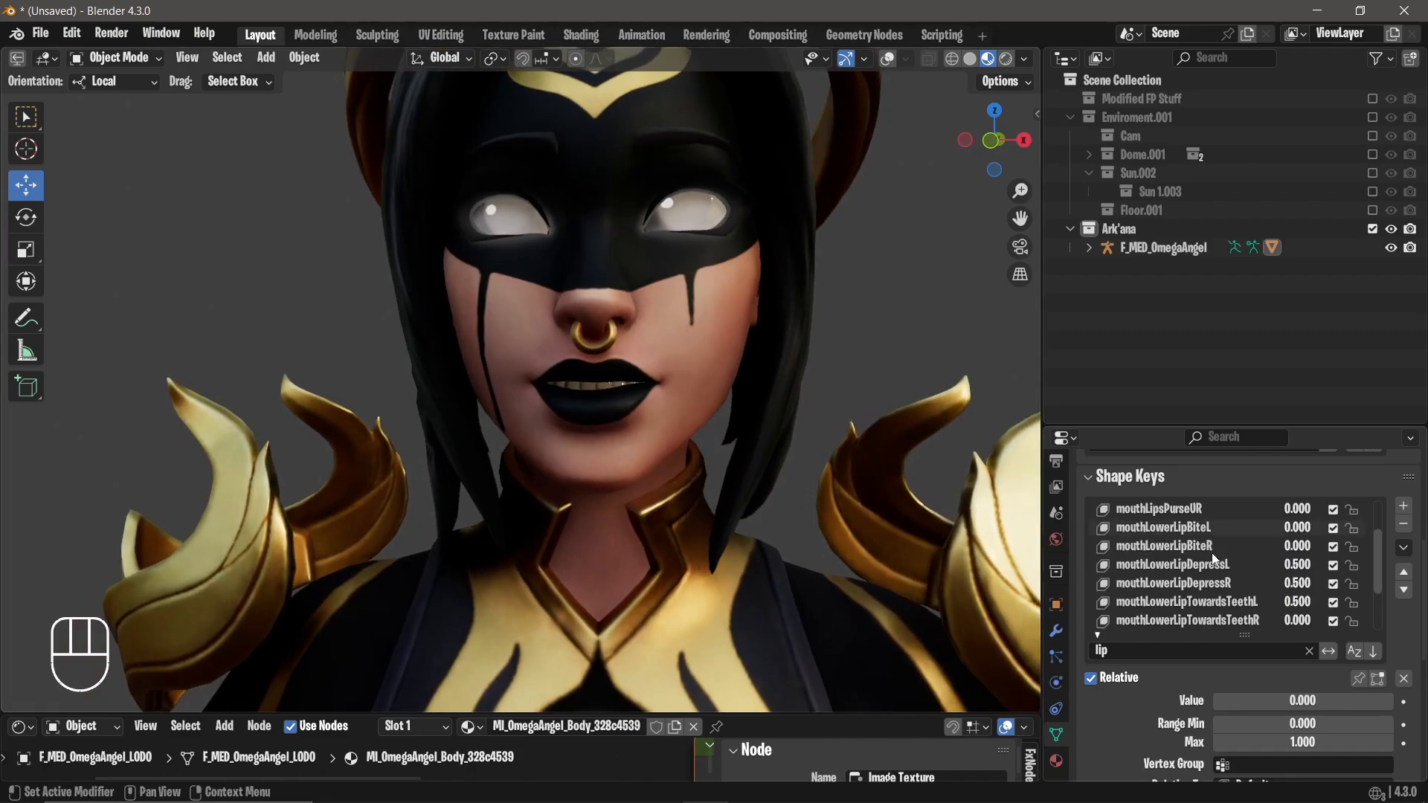
Reset mouthLowerLipTowardsTeethL to 0 and set mouthLowerLipBiteL and mouthLowerLipBiteR to 0.250.
click(1298, 607)
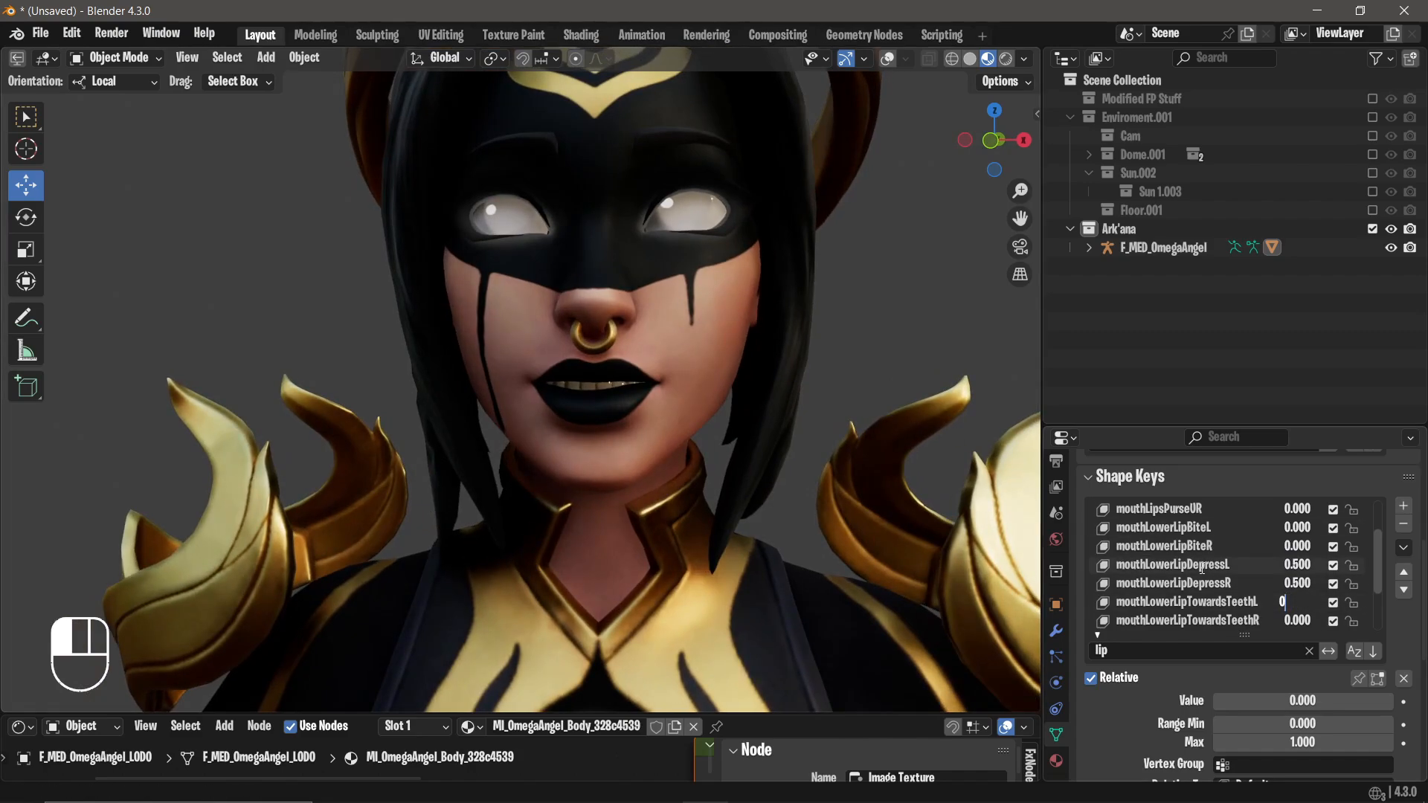
key(Return)
drag(1301, 535, 1301, 529)
click(905, 461)
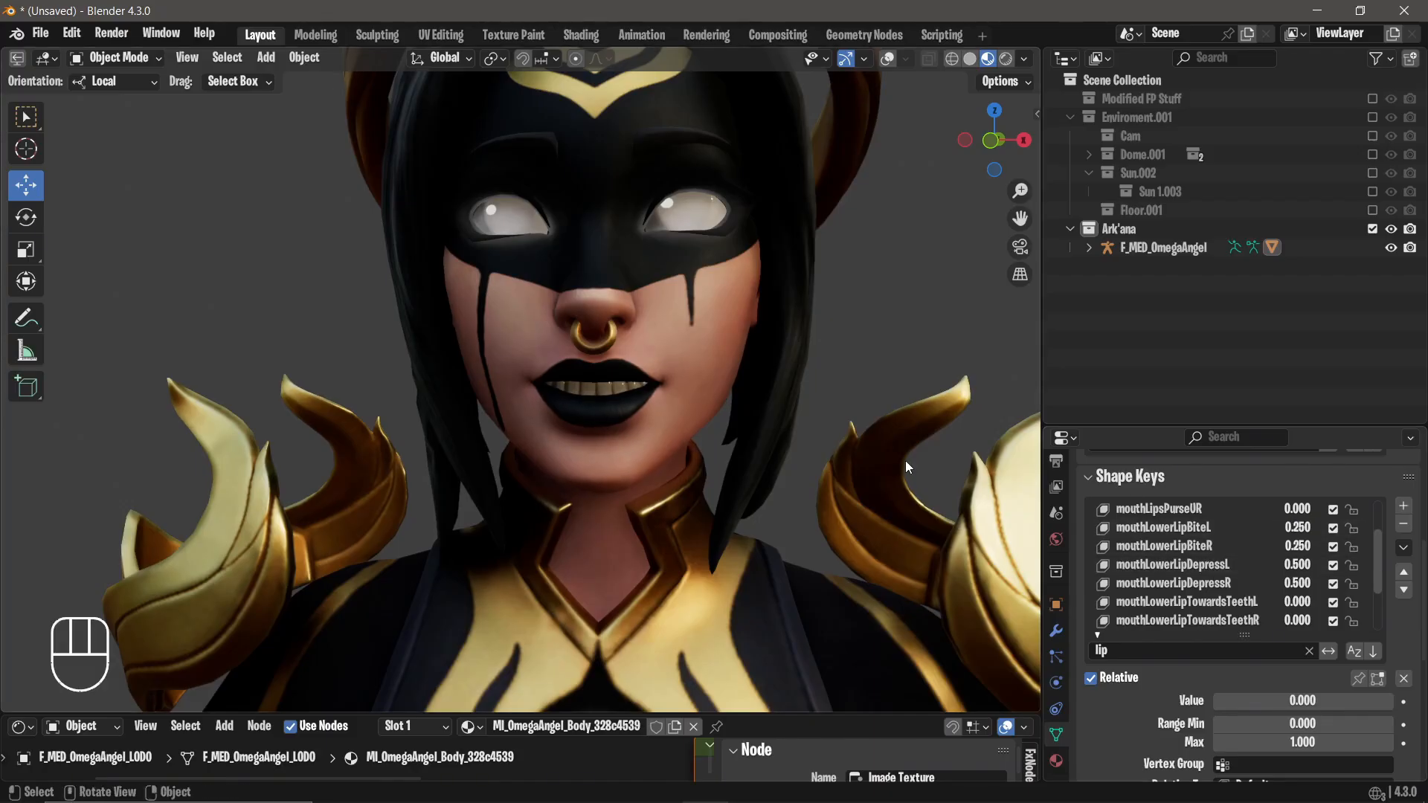
Set the mouthUpperLipRaiseL and mouthUpperLipRaiseR shape keys to 0.500.
scroll(1203, 534, down, 1)
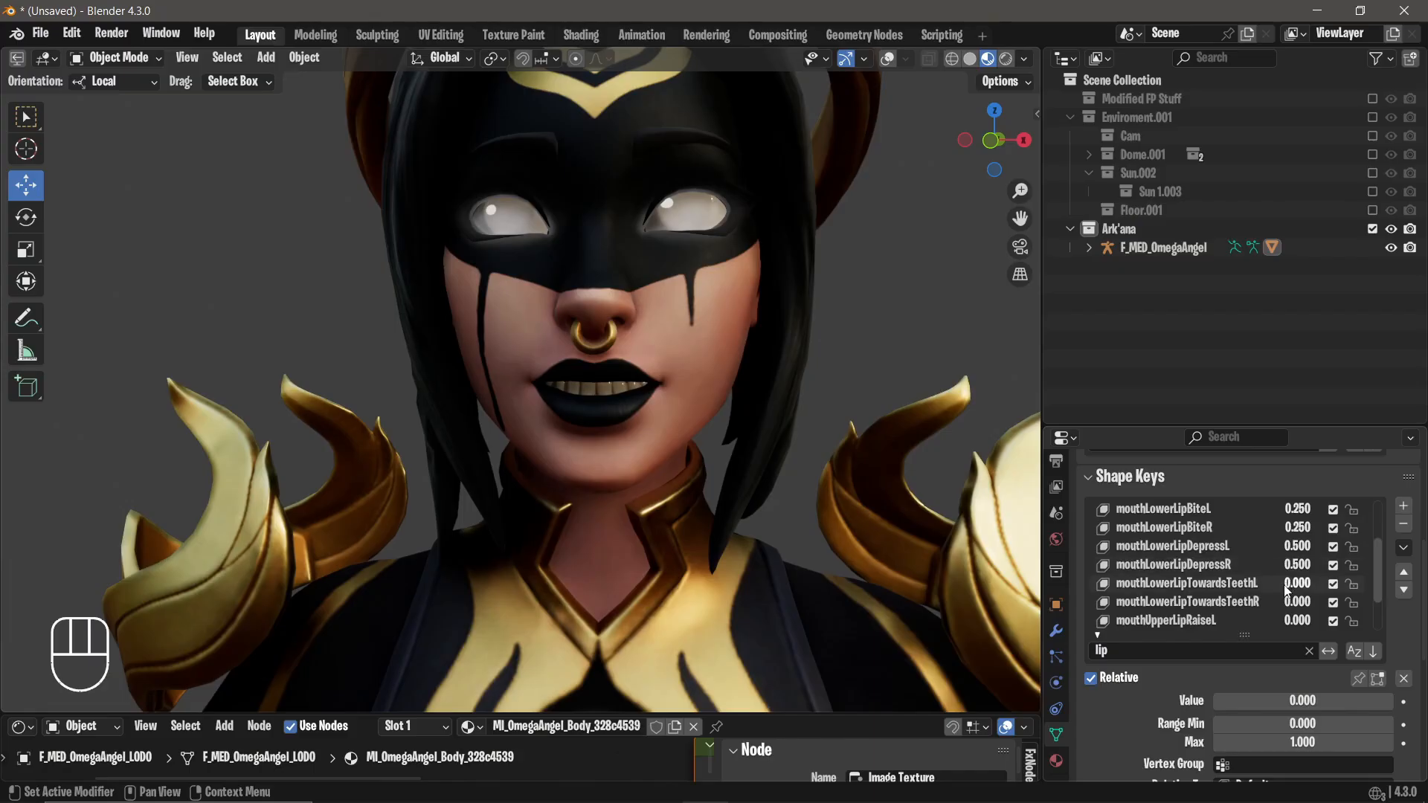
scroll(1286, 590, down, 2)
scroll(1308, 591, down, 1)
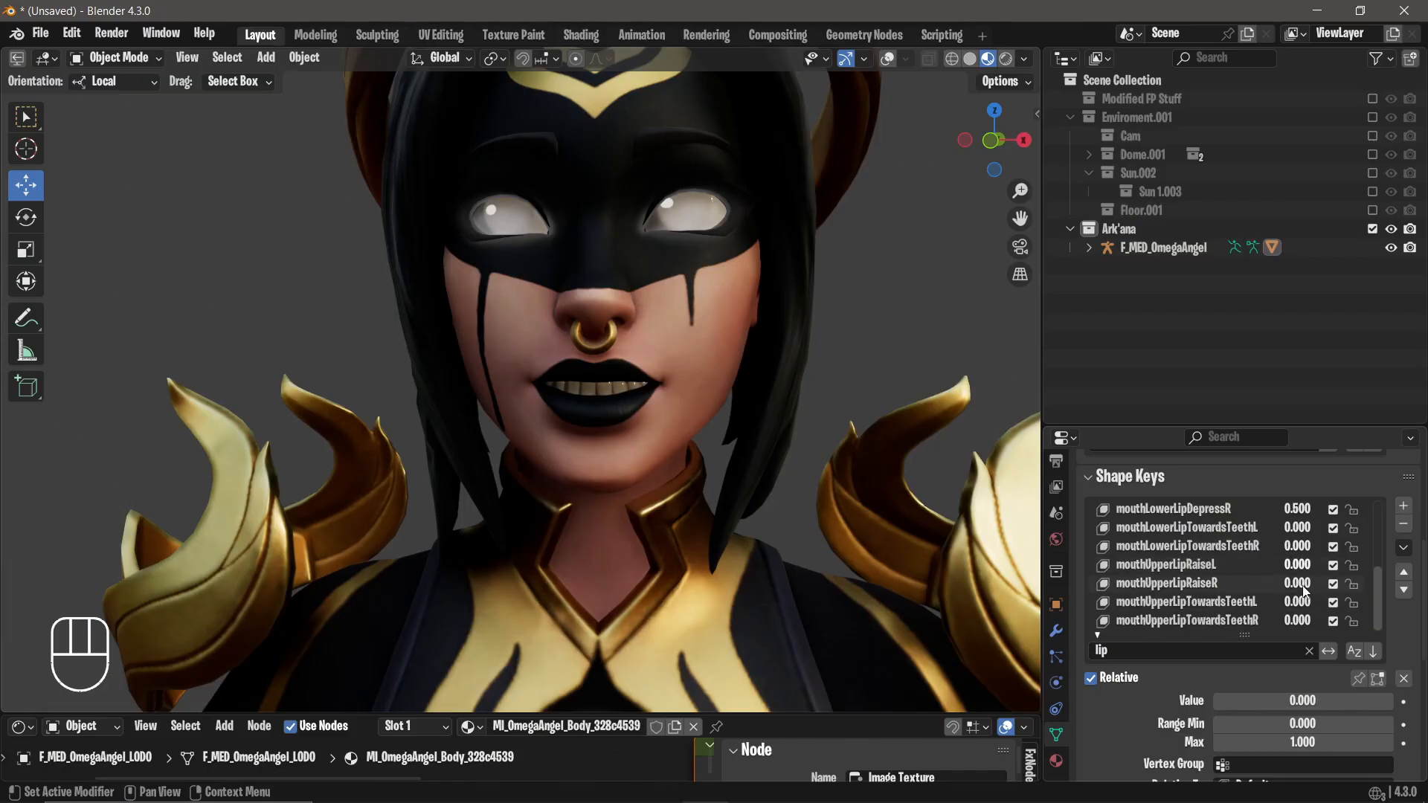
mouse_move(1298, 601)
mouse_down()
mouse_move(1376, 601)
mouse_move(1293, 601)
mouse_move(1321, 582)
mouse_move(1300, 571)
mouse_move(1300, 601)
mouse_move(1306, 583)
mouse_up()
text(.4)
key(Escape)
Set mouthUpperLipTowardsTeethL and mouthUpperLipTowardsTeethR to 0.250 and check the mouth from the side.
scroll(735, 368, down, 4)
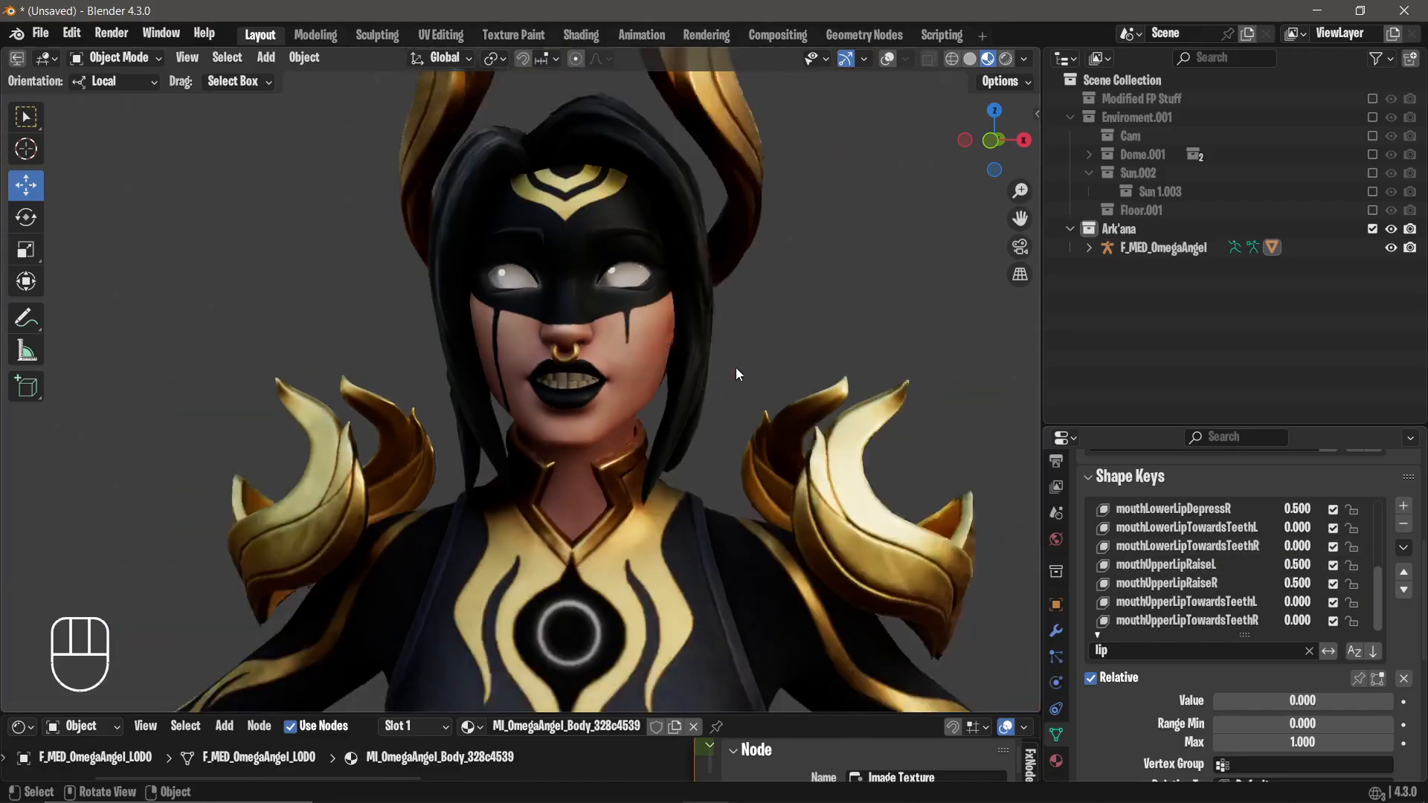
middle_drag(735, 367, 692, 367)
scroll(691, 368, up, 4)
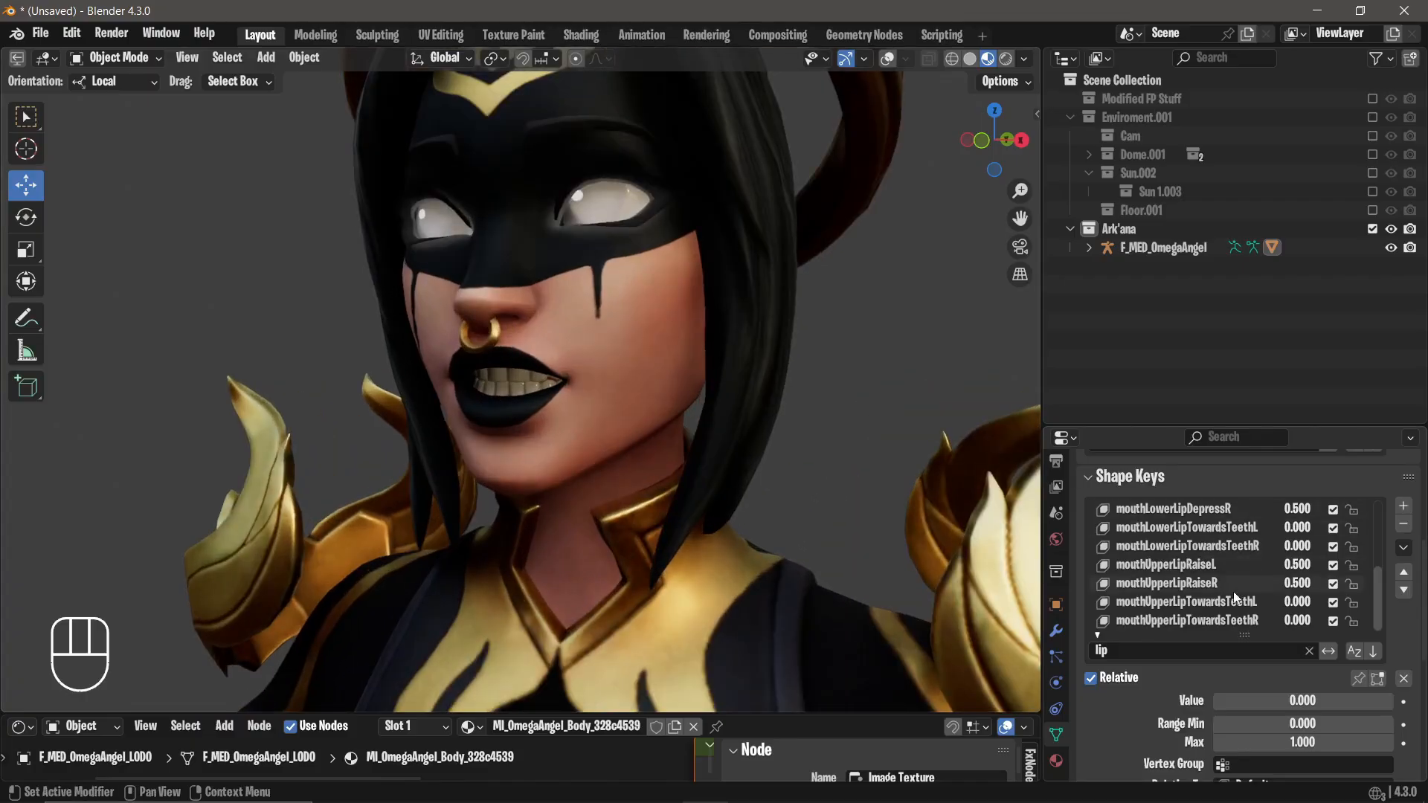
drag(1270, 600, 1297, 620)
text(.25)
key(Return)
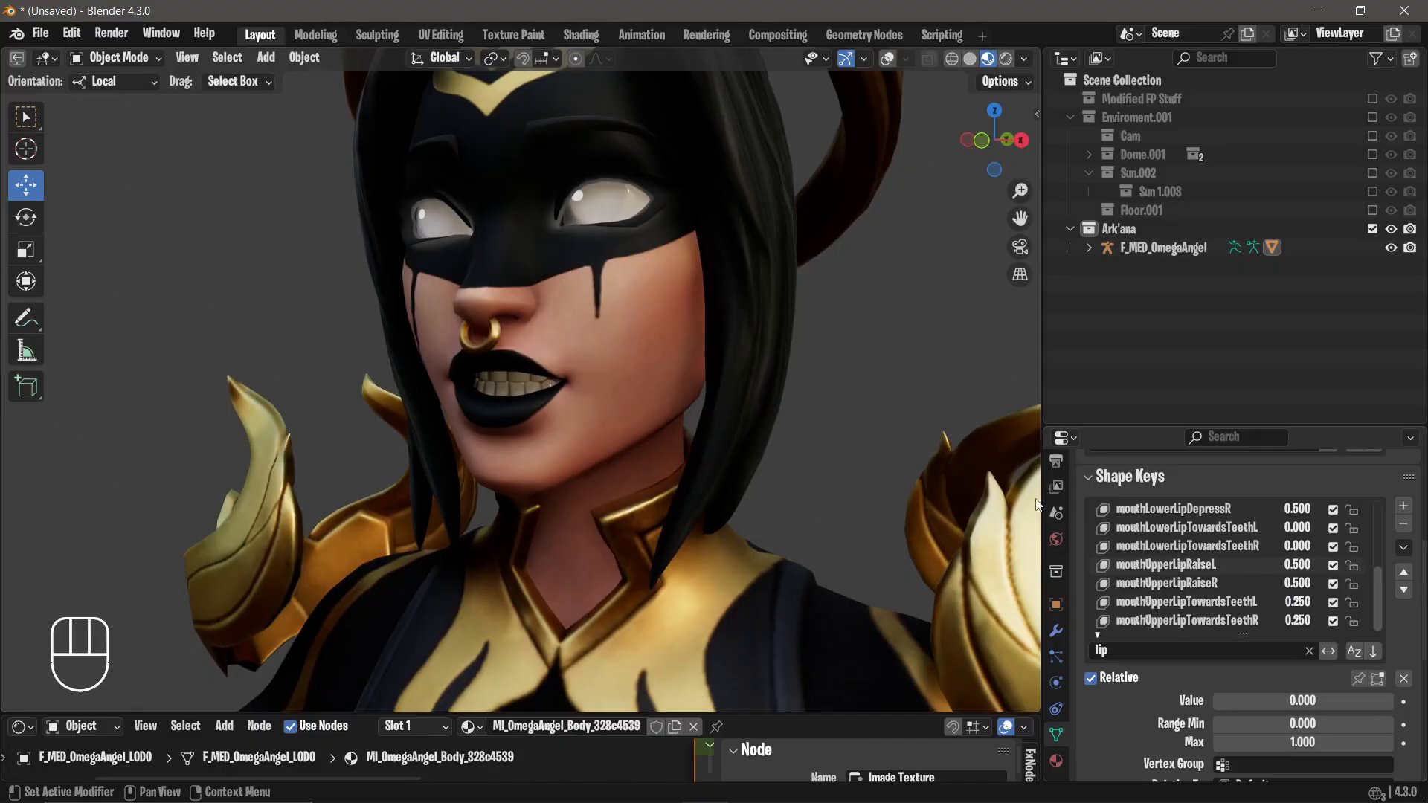
middle_drag(617, 372, 499, 372)
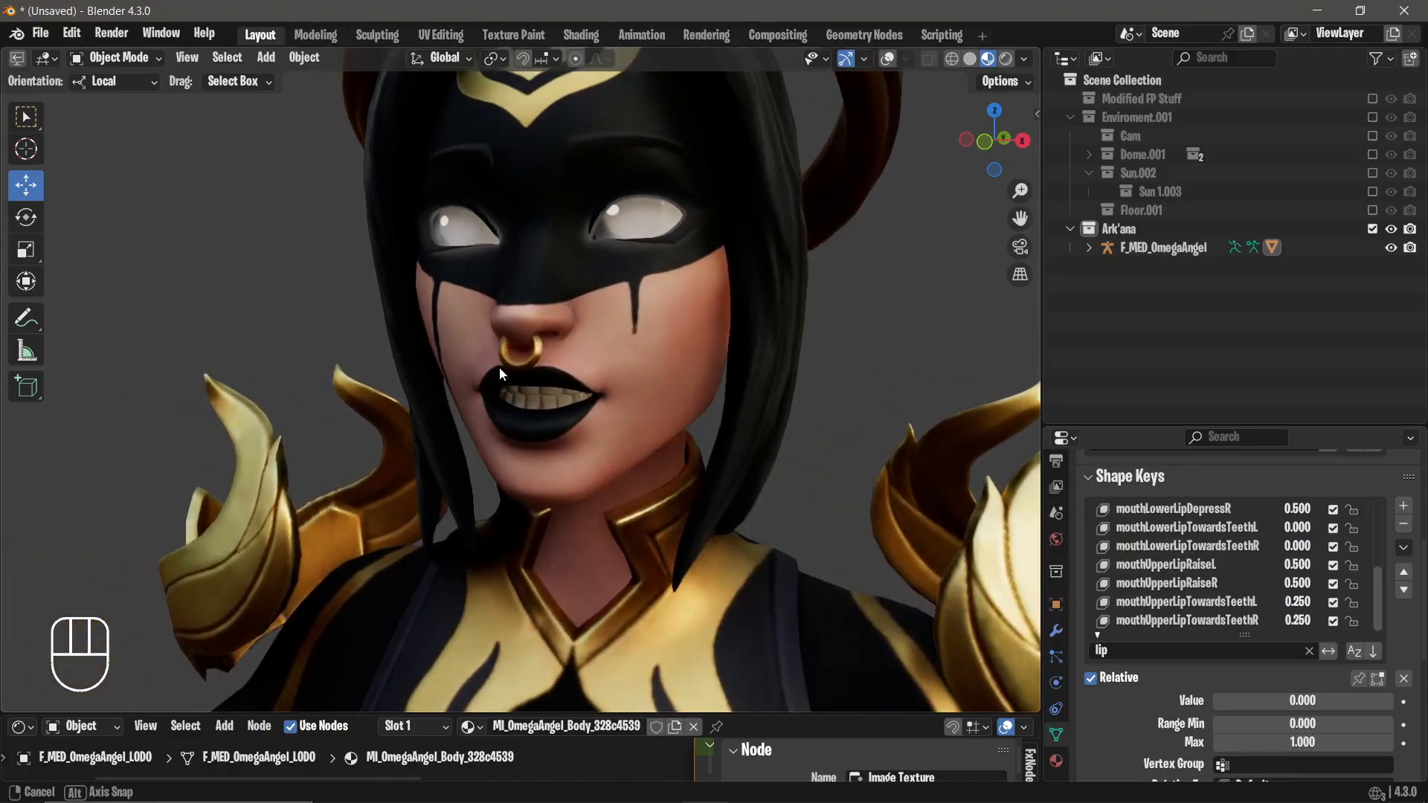
scroll(499, 367, down, 3)
Filter the shape key list by "mouth" and find the mouthUp key.
scroll(1208, 591, up, 5)
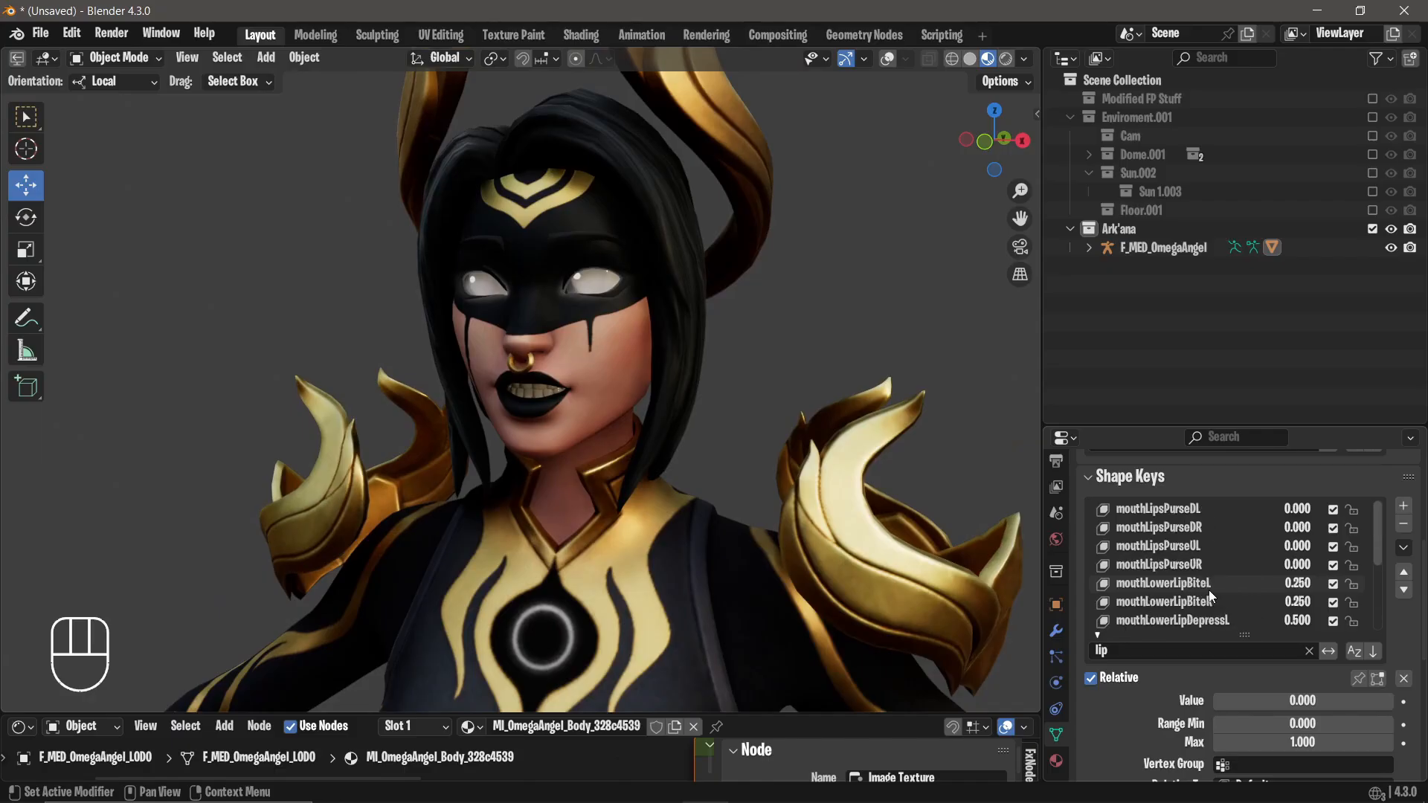
click(1149, 651)
text(mouth)
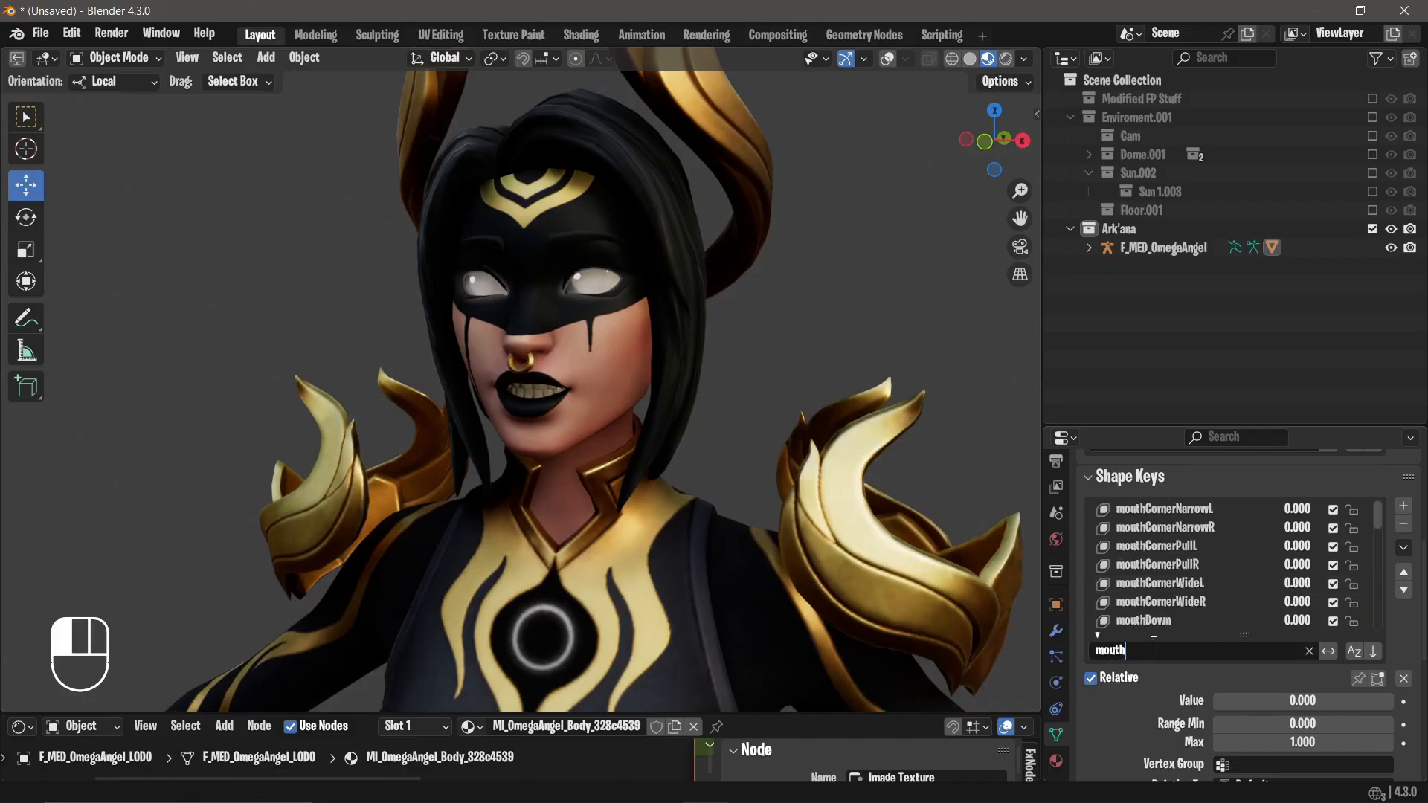
click(1154, 642)
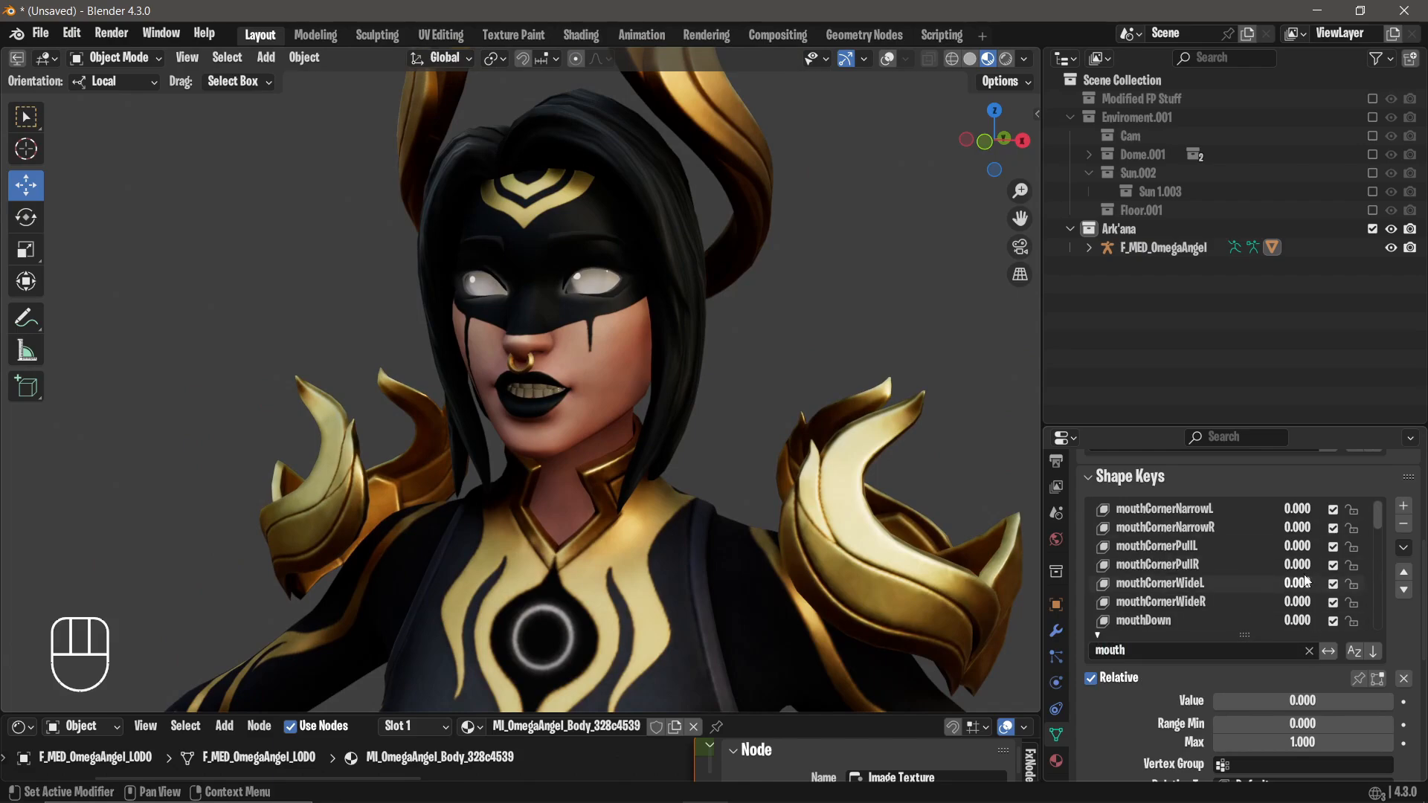
scroll(1307, 581, down, 5)
scroll(1310, 581, down, 4)
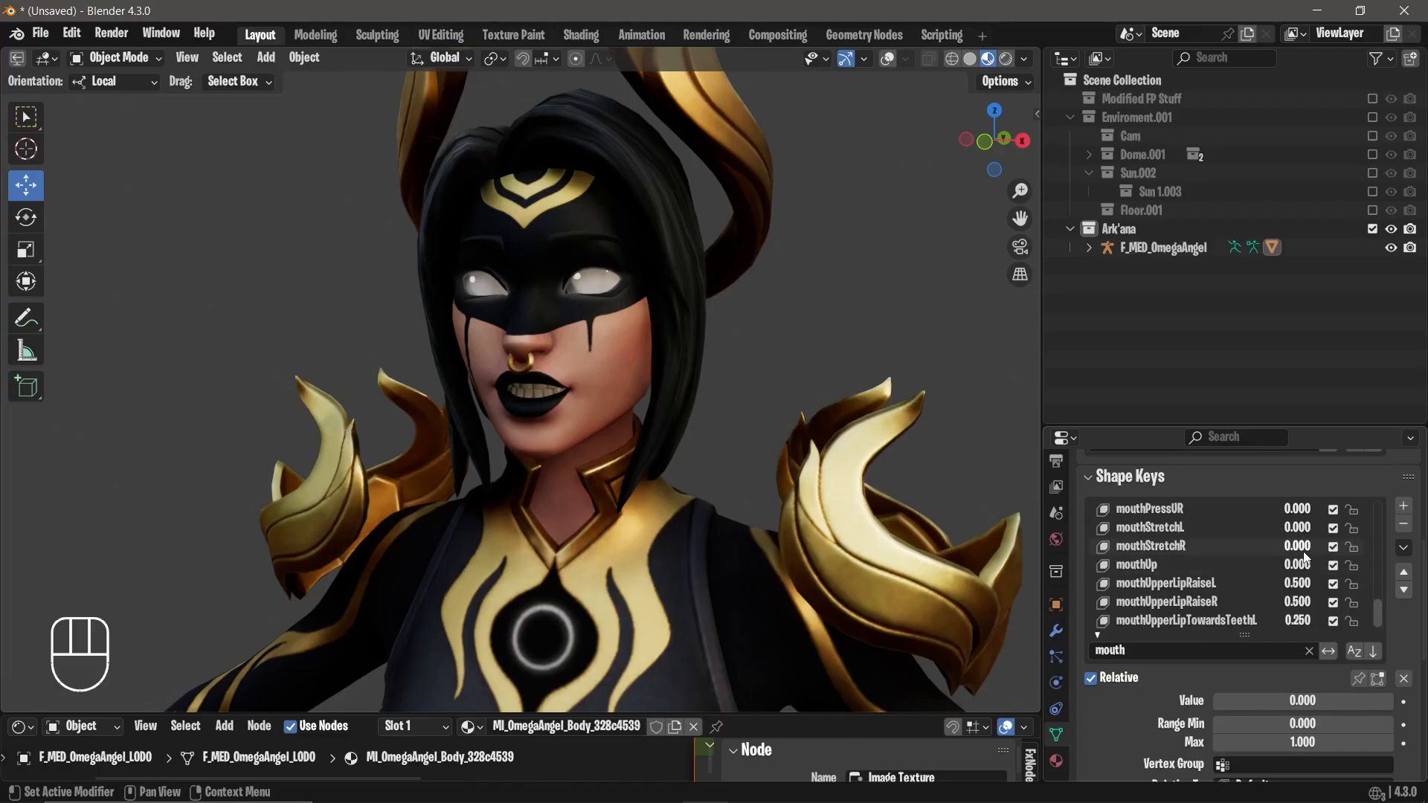
mouse_move(1302, 566)
mouse_down()
mouse_move(1320, 565)
mouse_move(1275, 570)
mouse_move(1306, 548)
mouse_move(1275, 587)
mouse_move(1317, 584)
mouse_up()
key(Return)
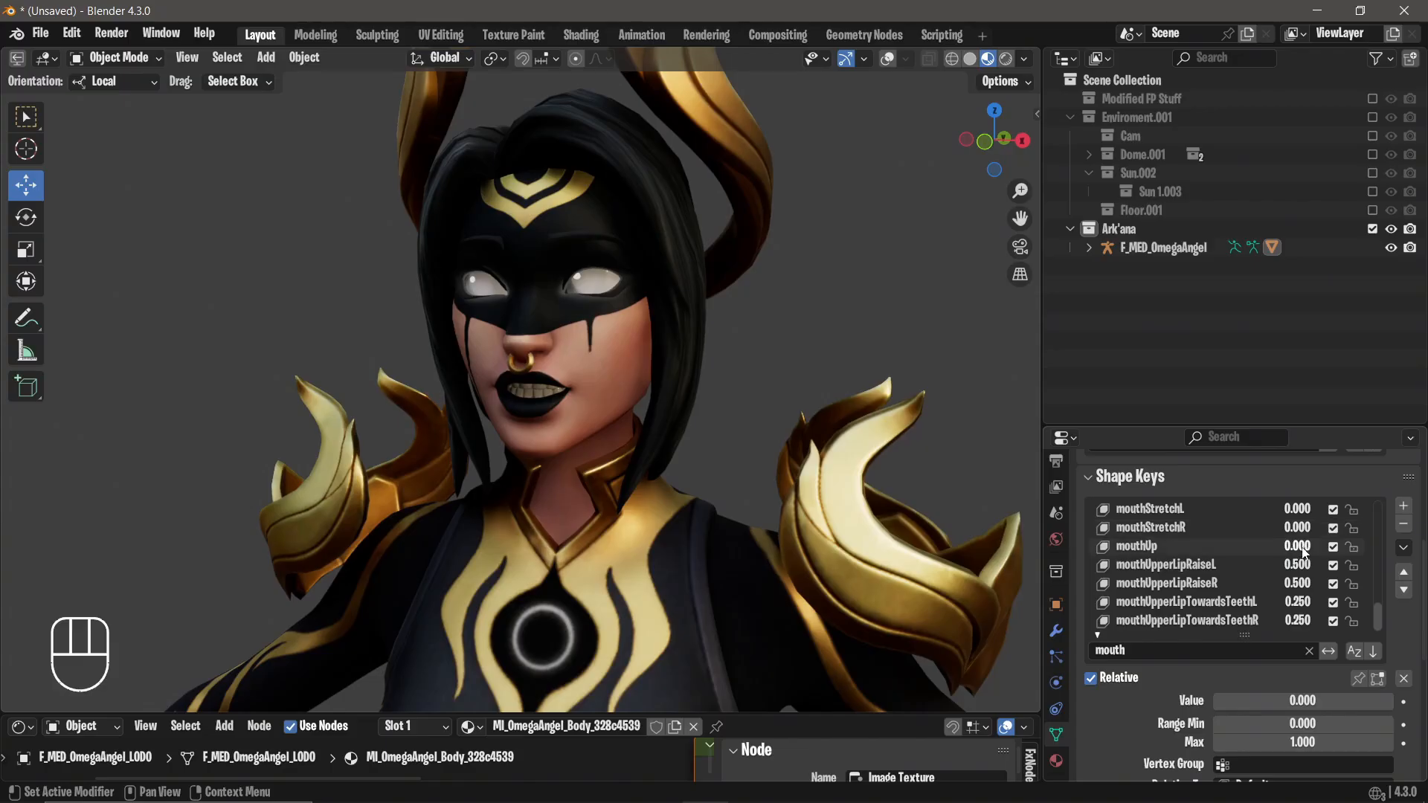
Try the mouthUp shape key at 0.250 and at 0.500.
click(1298, 547)
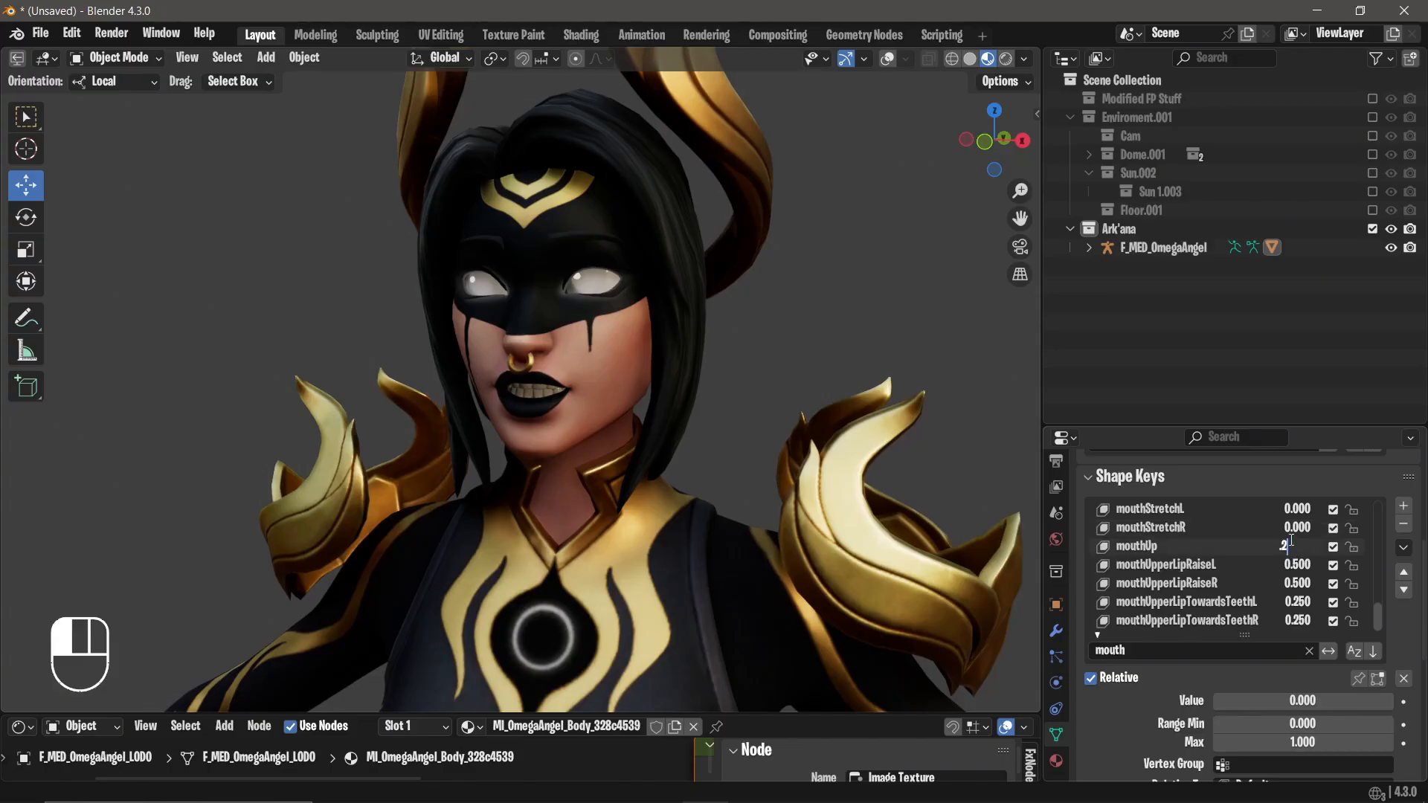
text(.25)
key(Return)
middle_drag(586, 314, 715, 316)
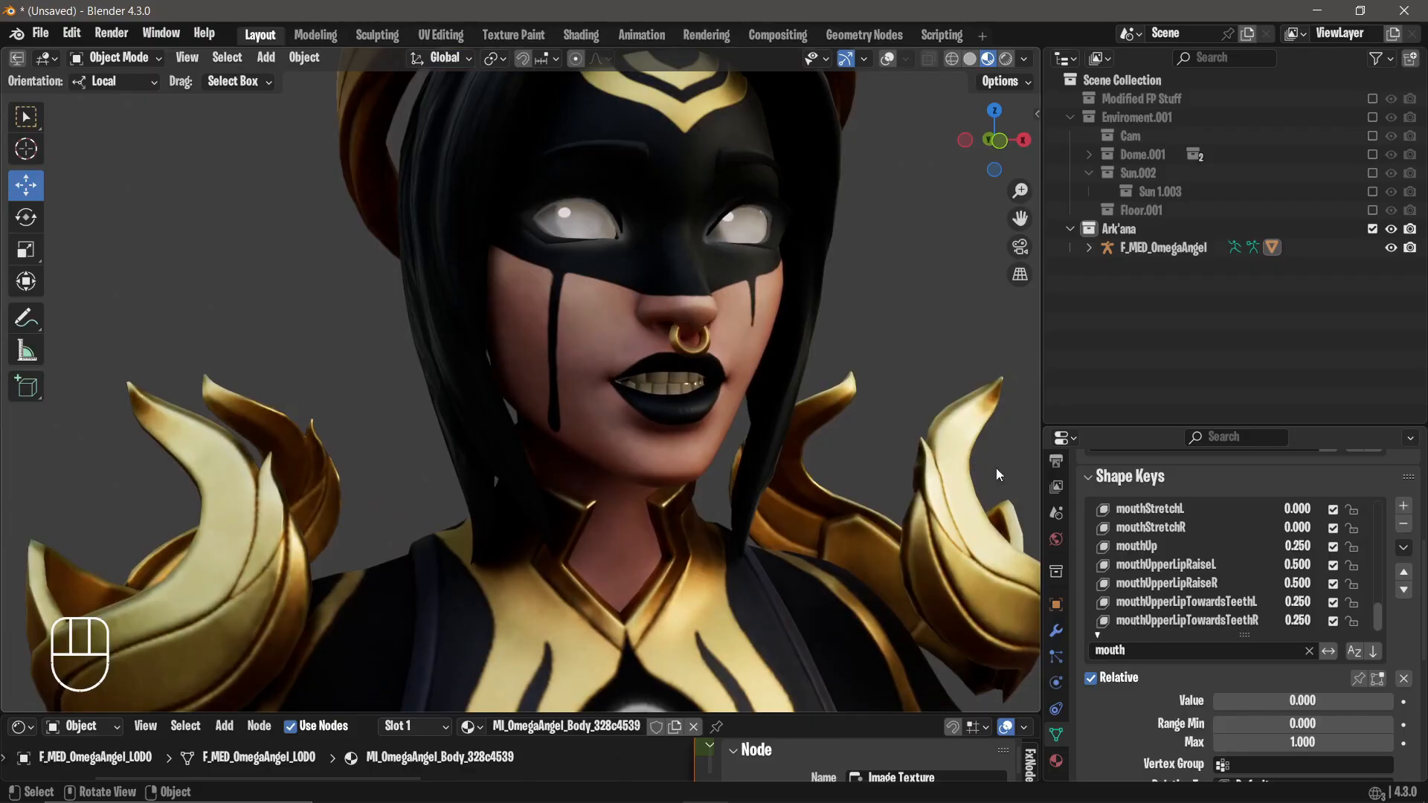
click(1298, 543)
text(.5)
key(Return)
Set the mouthUp shape key to 0.300 and check the mouth from both sides.
scroll(666, 267, down, 3)
middle_drag(666, 266, 586, 269)
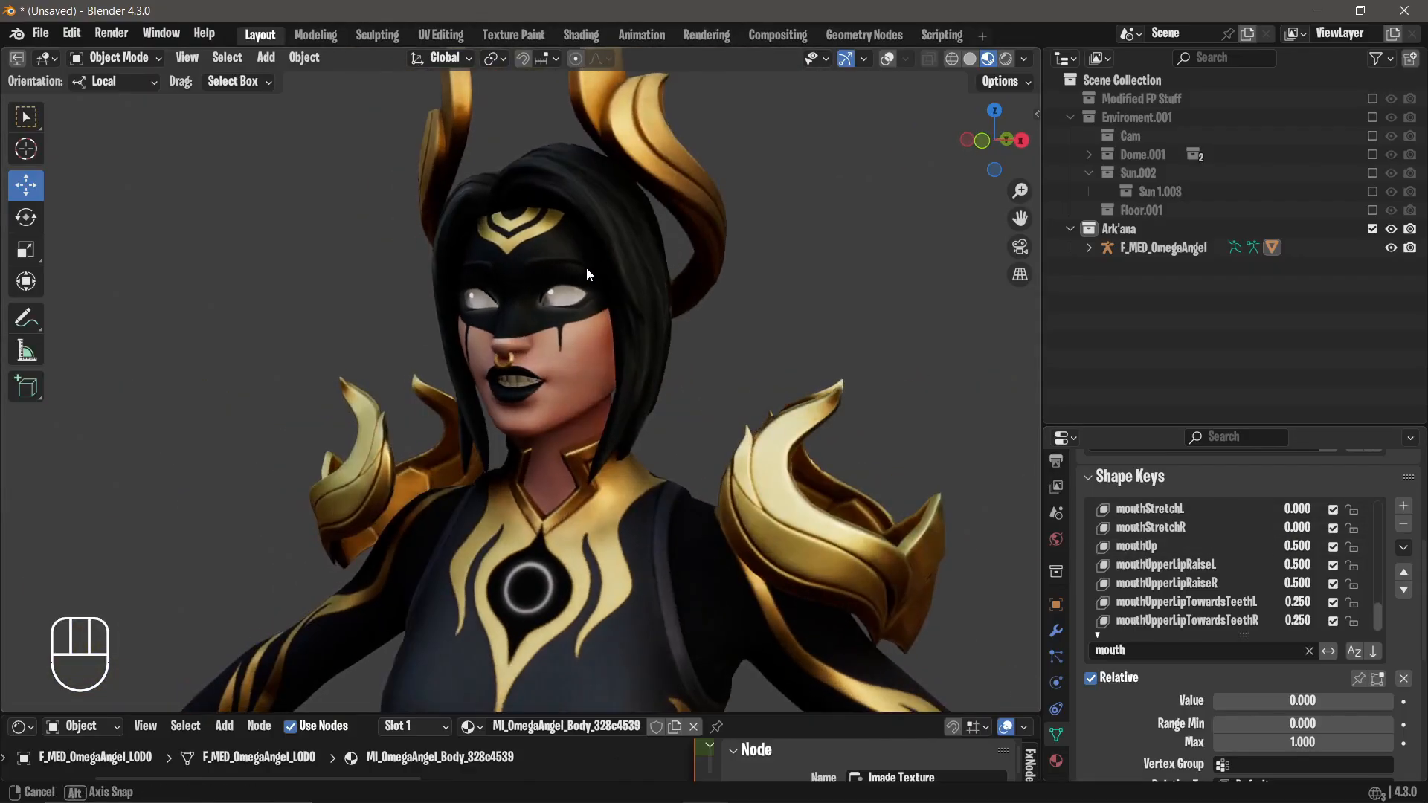
scroll(586, 274, up, 4)
click(1298, 546)
click(1303, 547)
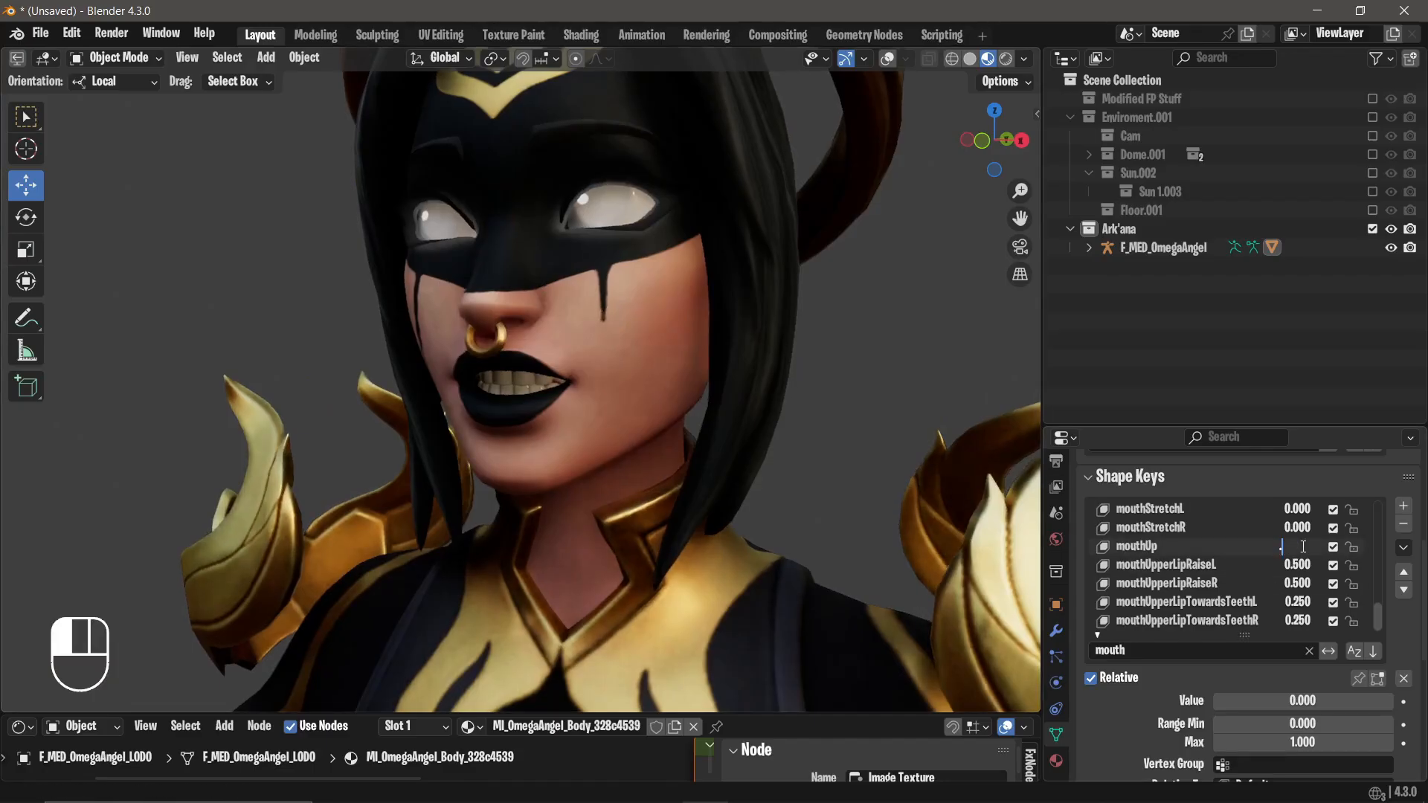
key(Return)
scroll(546, 302, down, 5)
middle_drag(546, 302, 697, 312)
scroll(607, 305, up, 4)
Filter the shape key list by "jaw" and set jawChinRaiseDL and jawChinRaiseDR to 0.200.
click(1190, 647)
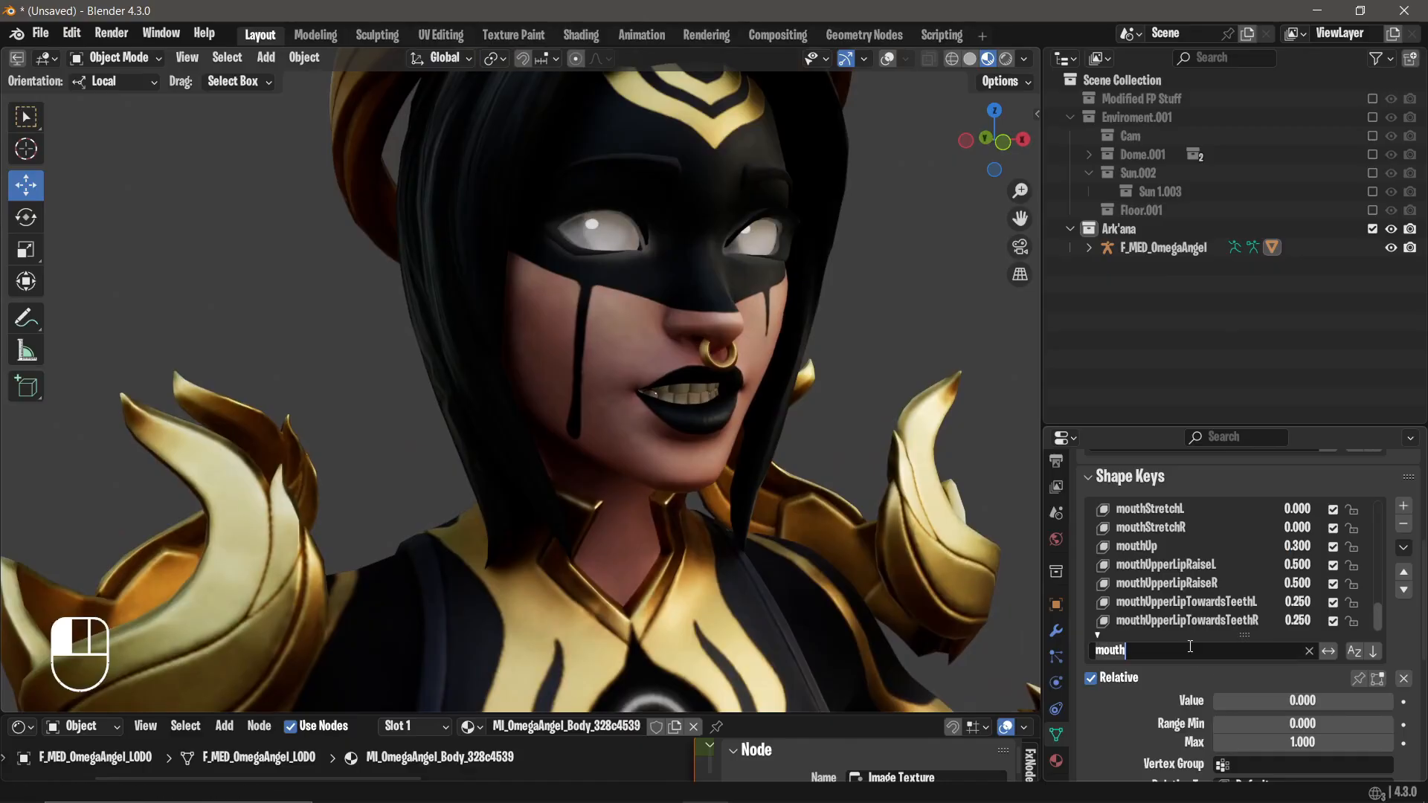
text(jaw)
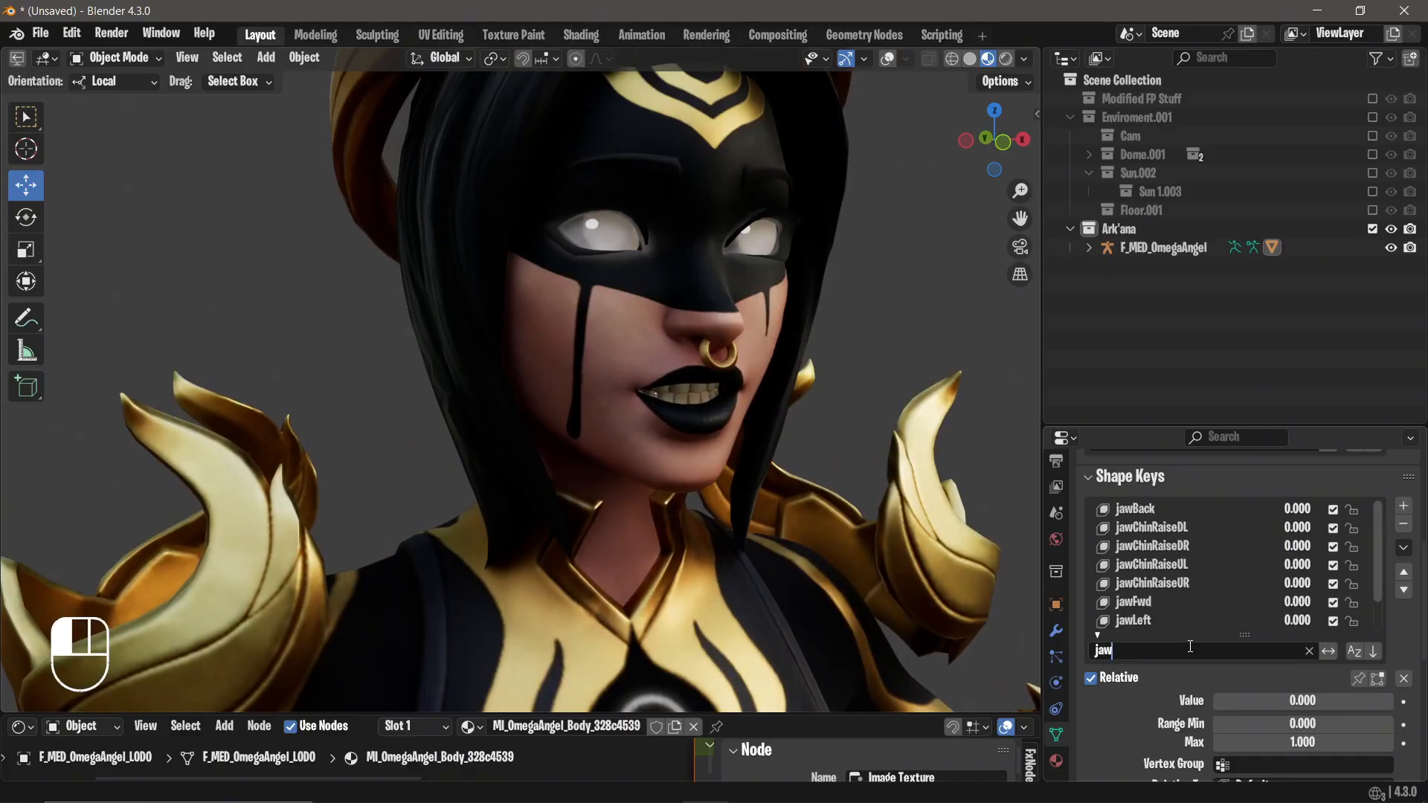
click(1190, 646)
scroll(1243, 551, down, 2)
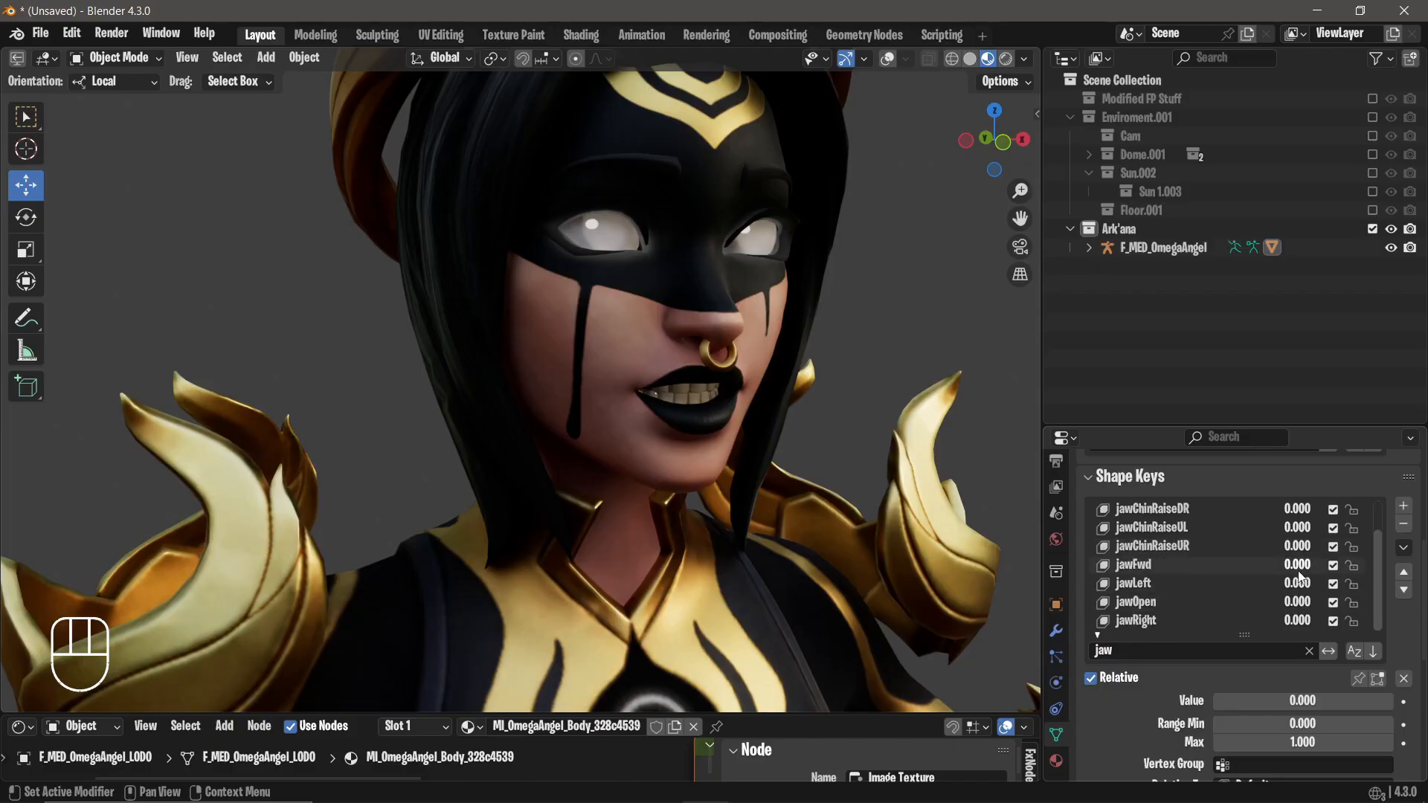
scroll(1300, 580, up, 2)
scroll(1300, 579, down, 2)
drag(1298, 566, 1302, 509)
scroll(1273, 562, up, 1)
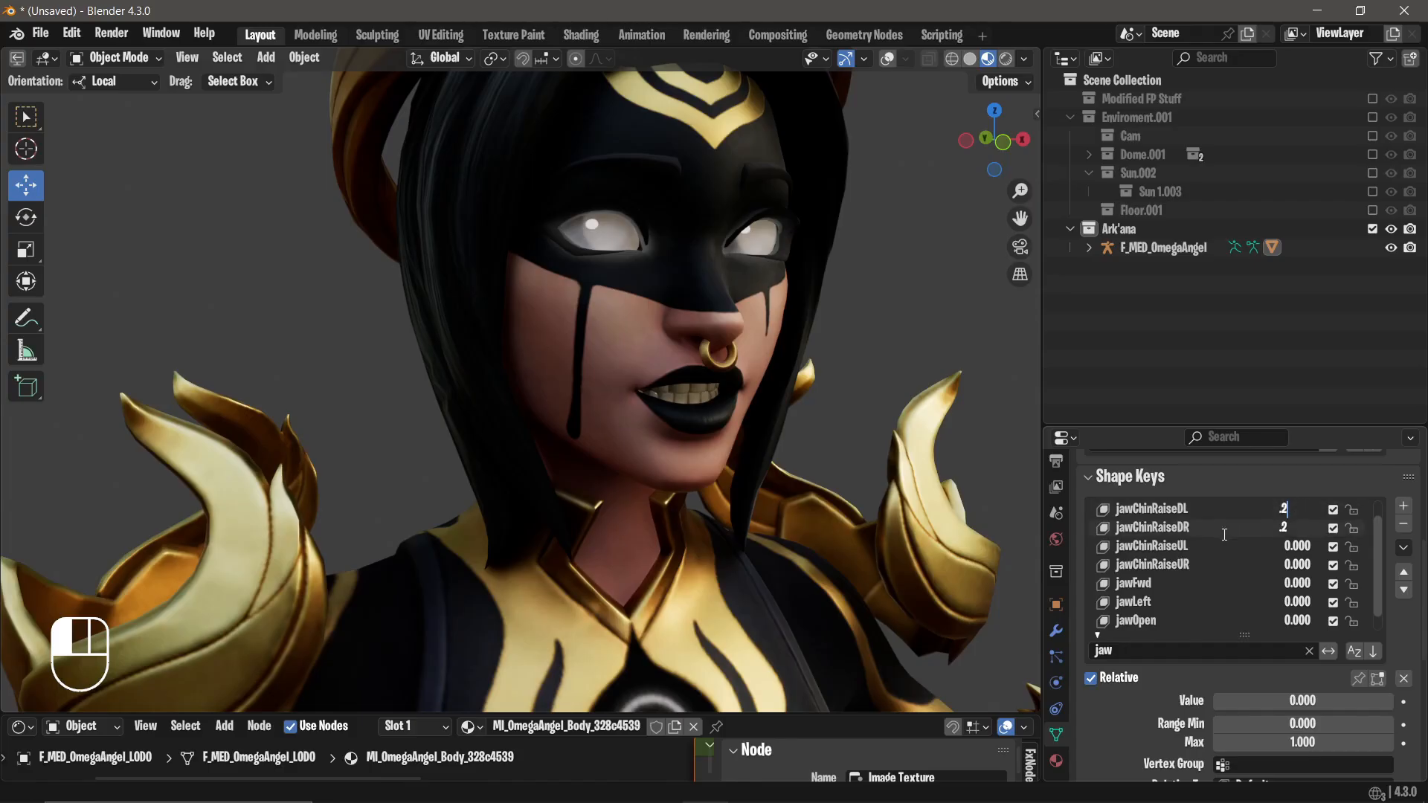
key(Return)
Reduce the jawChinRaiseDL and jawChinRaiseDR shape keys to 0.100.
scroll(698, 350, down, 2)
middle_drag(698, 349, 659, 346)
scroll(659, 346, up, 4)
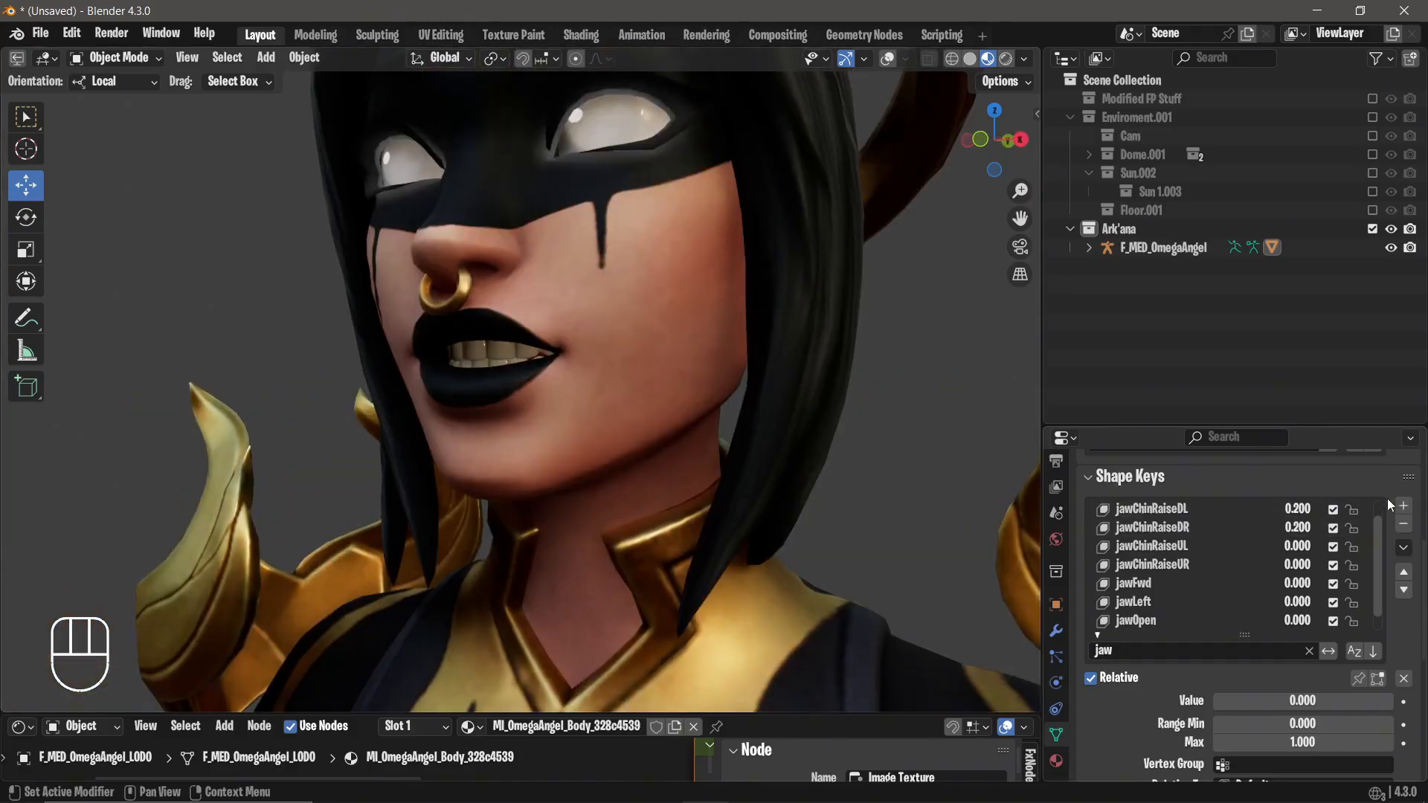
drag(1311, 502, 1311, 525)
text(.1)
key(Return)
Create a new shape key from the current mix of lip, mouth and jaw keys.
key(KP_1)
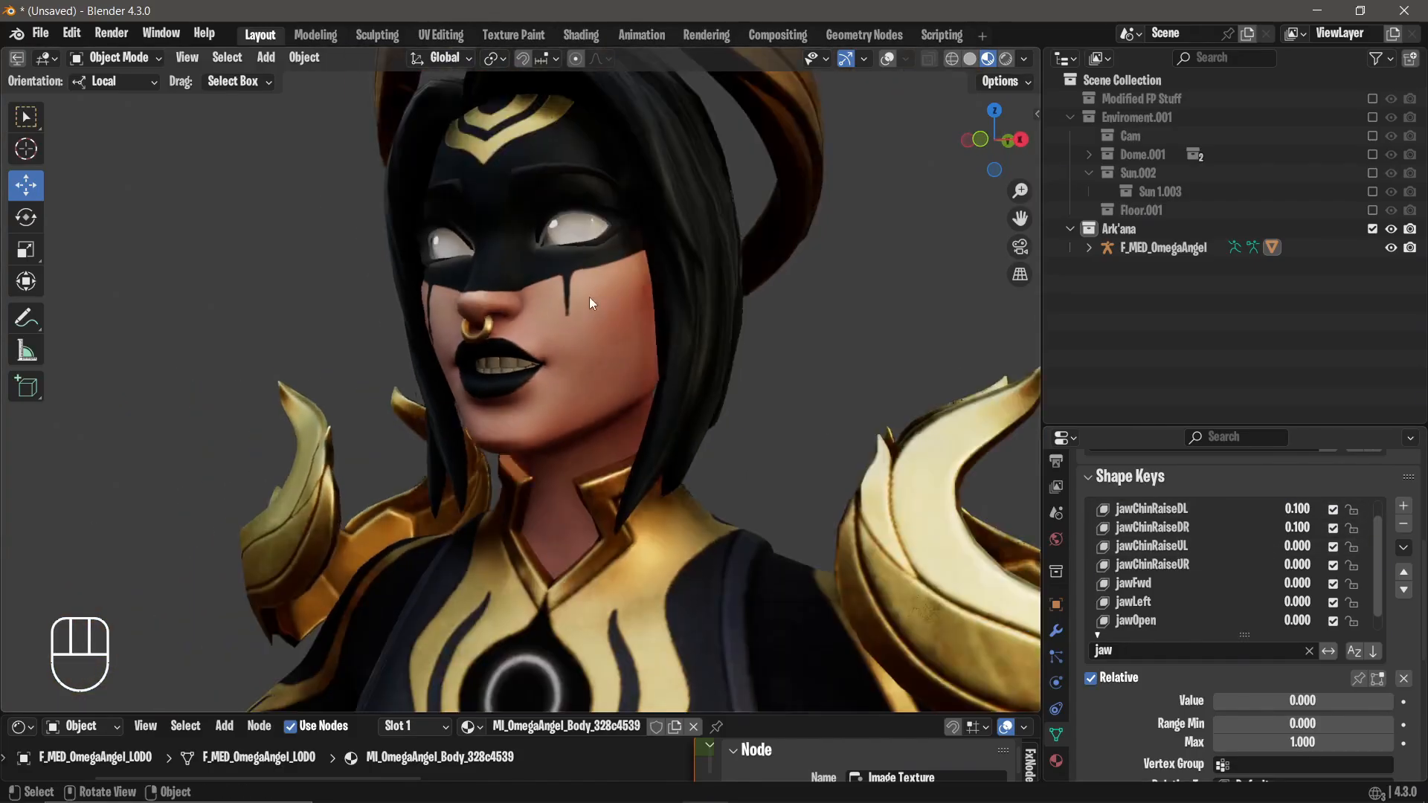
click(1403, 547)
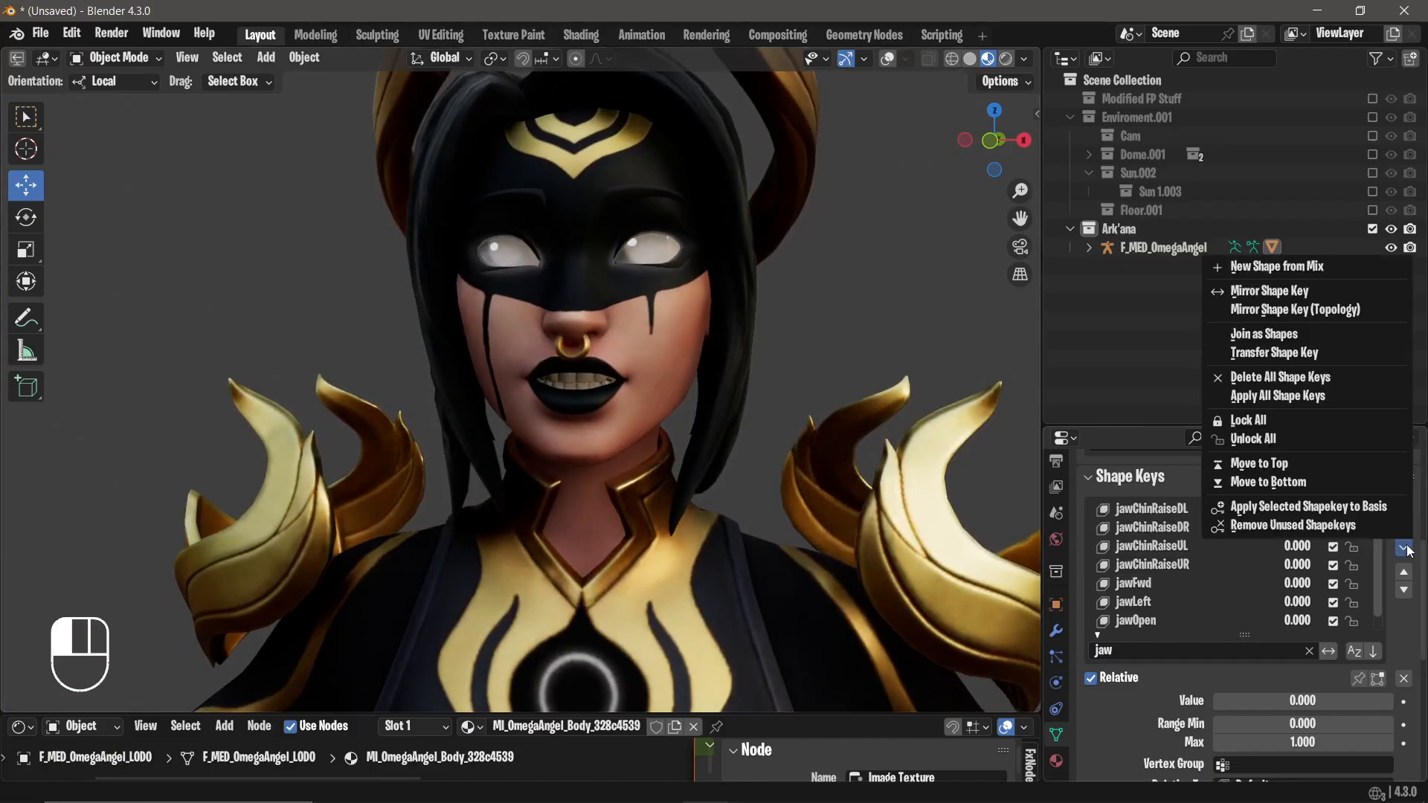
click(1282, 270)
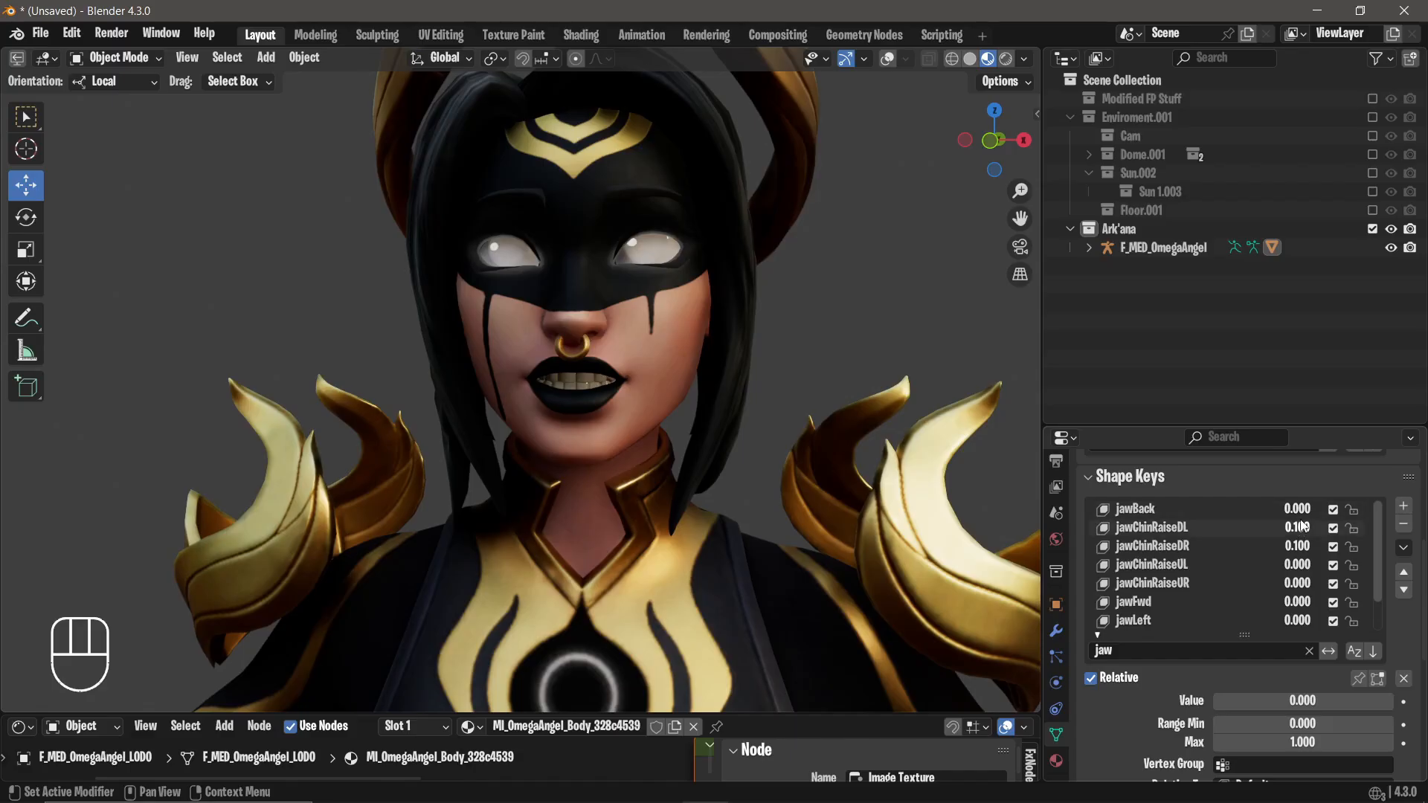
Reset the jawChinRaiseDL and jawChinRaiseDR shape keys to 0.000 and clear the "jaw" filter from the list.
drag(1297, 509, 1229, 538)
scroll(1267, 543, down, 2)
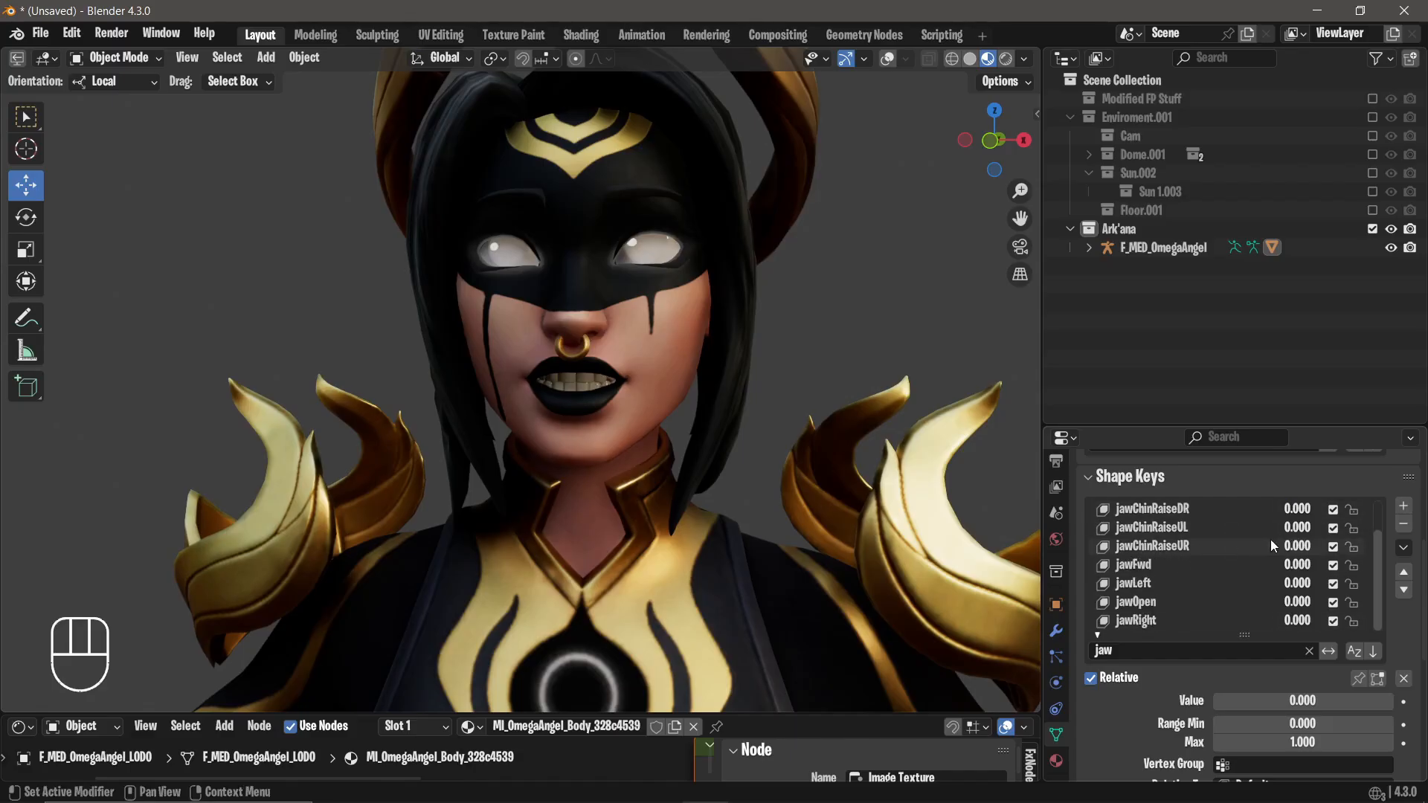
click(1309, 652)
Reset mouthUp and the left and right mouthUpperLipRaise and mouthUpperLipTowardsTeeth shape keys to 0.000.
scroll(1281, 546, up, 10)
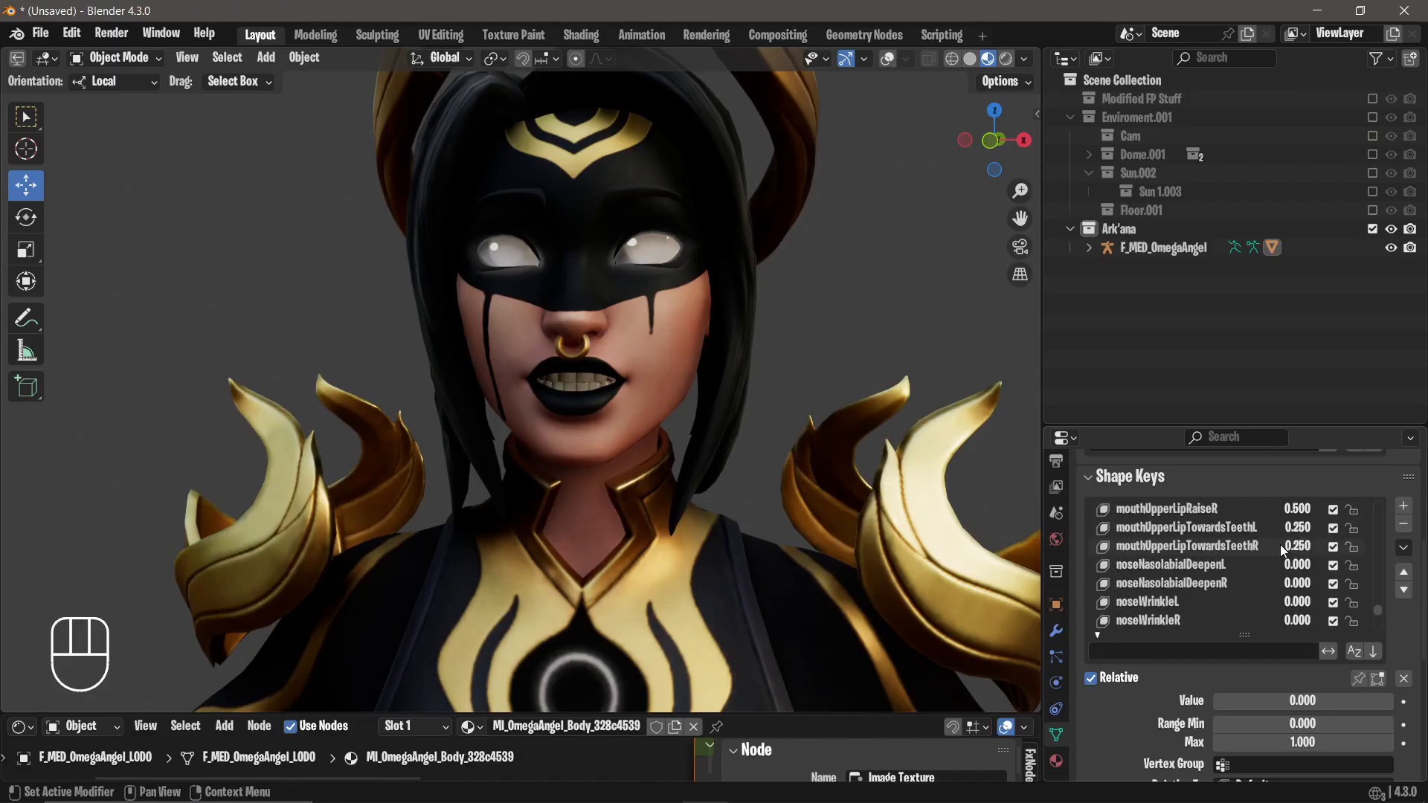
scroll(1281, 546, up, 2)
drag(1296, 601, 1293, 512)
click(1219, 616)
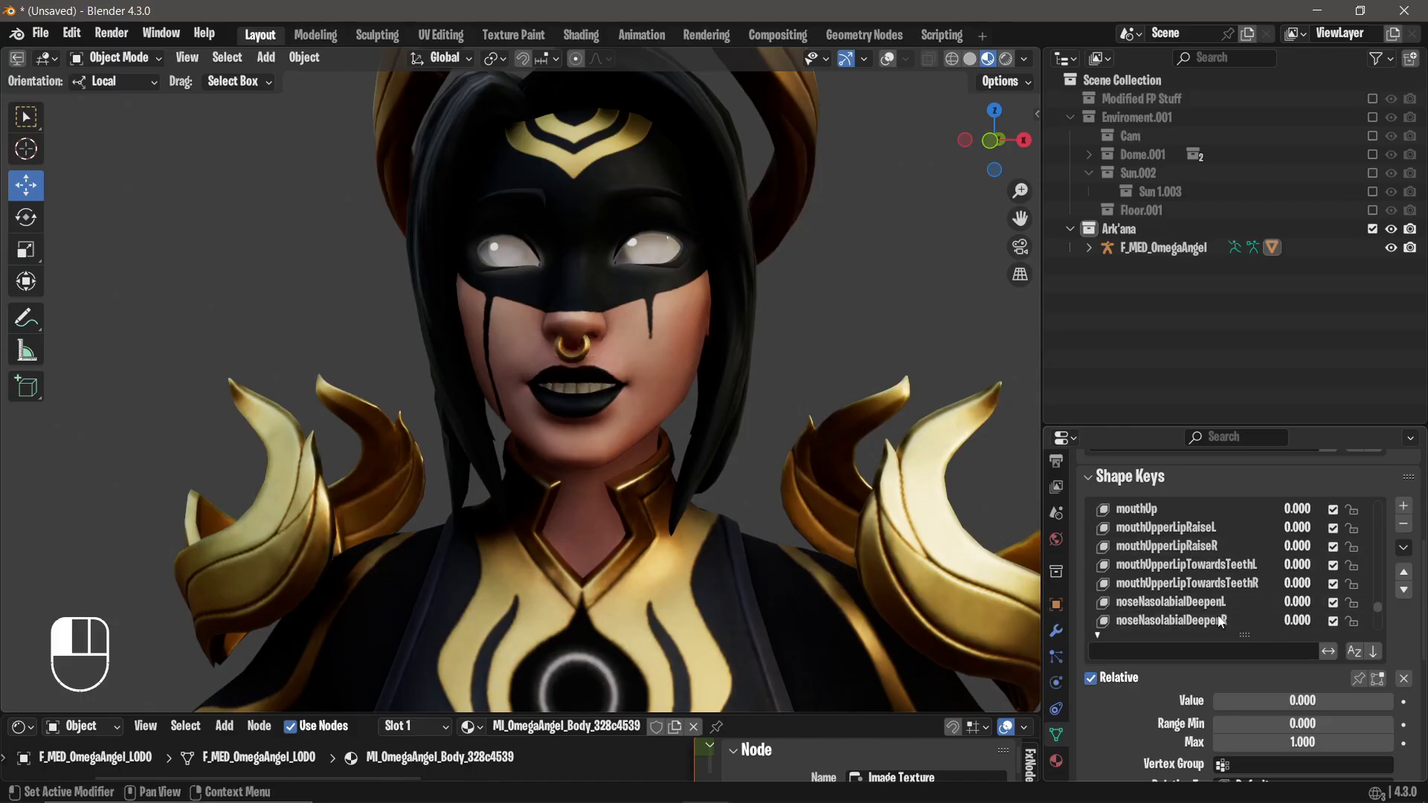
Reset the left and right mouthLowerLipBite and mouthLowerLipDepress shape keys to 0 and check the rest of the list.
scroll(1255, 562, up, 8)
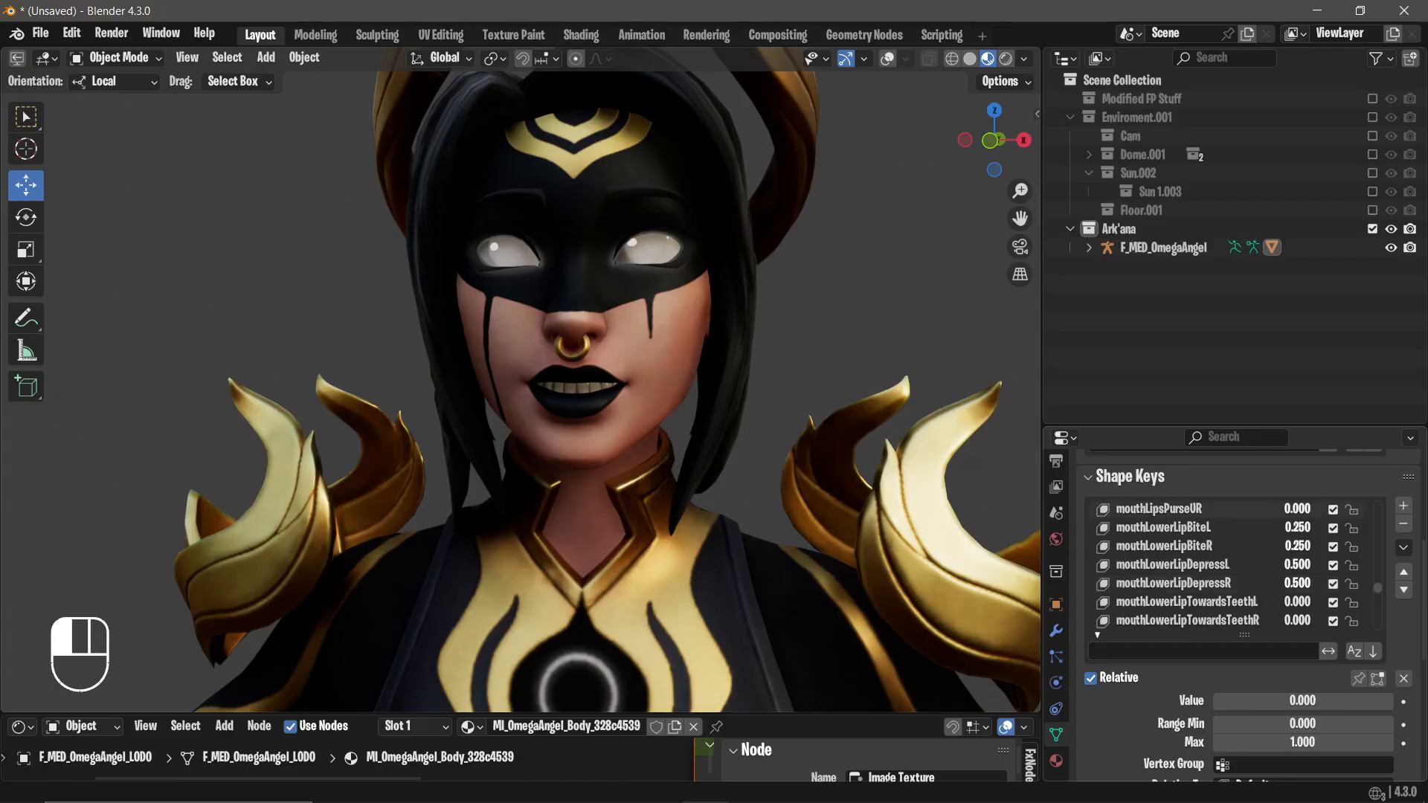
drag(1297, 584, 1296, 510)
text(0)
click(1227, 584)
scroll(1264, 589, up, 20)
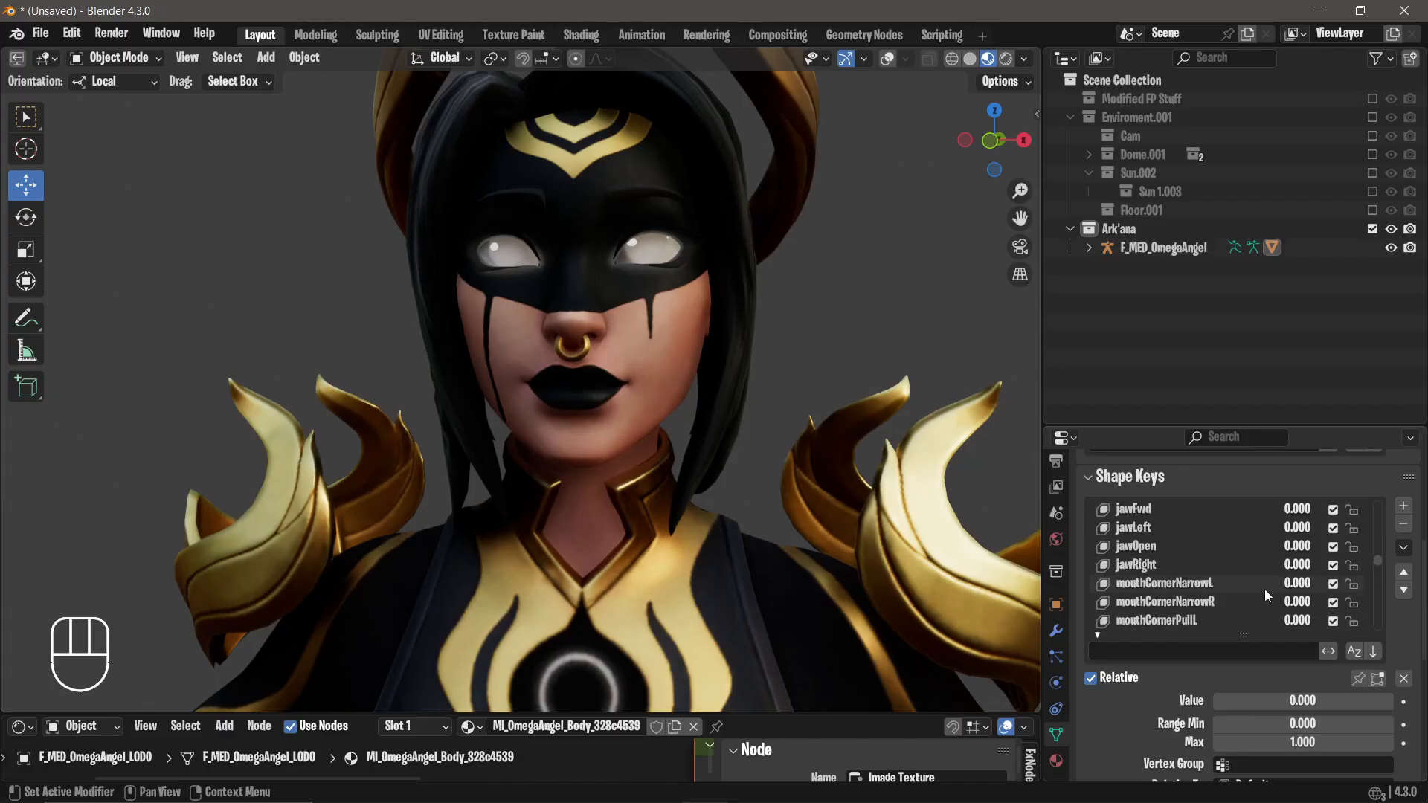
scroll(1265, 589, up, 20)
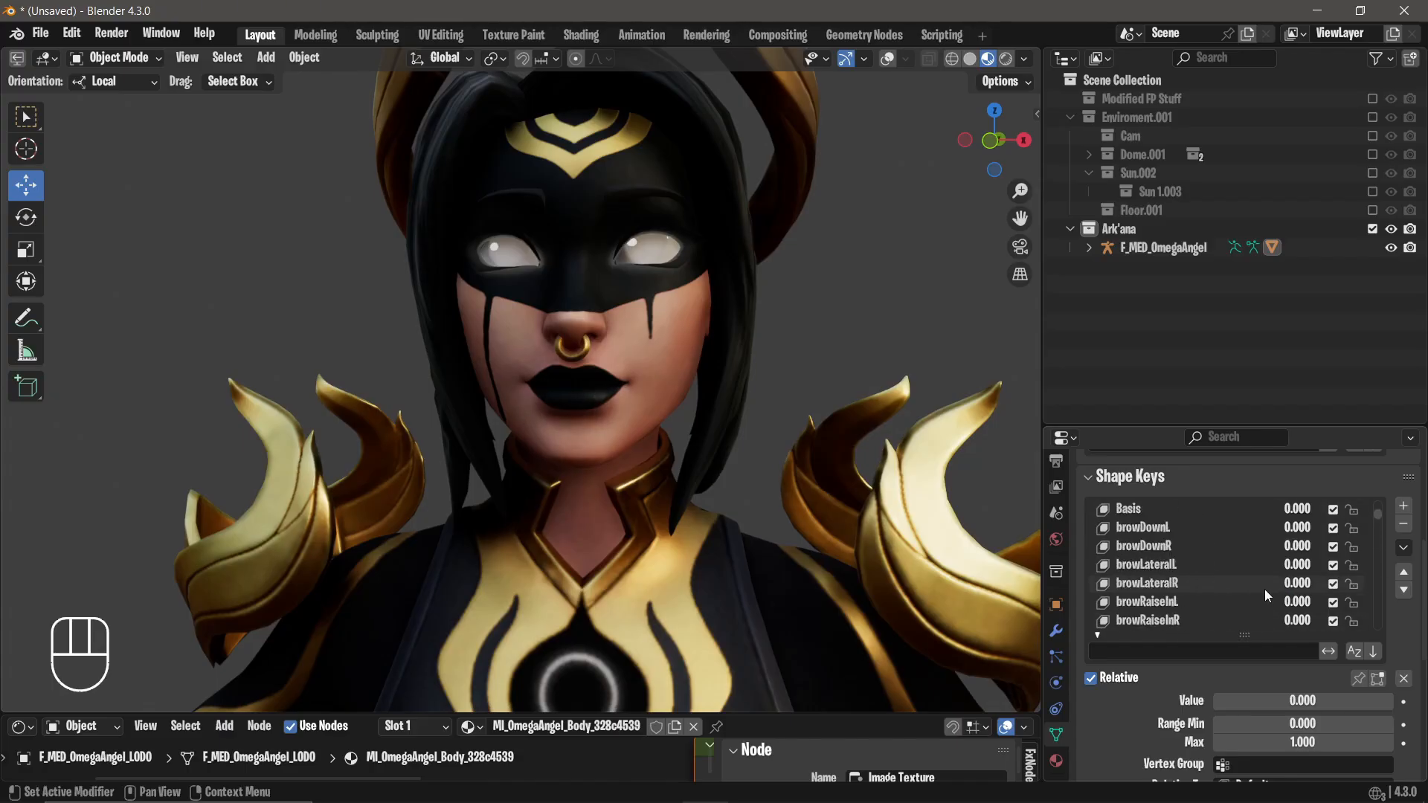
Rename the newly created Key 84 shape key at the end of the list as CH.
scroll(1265, 590, down, 20)
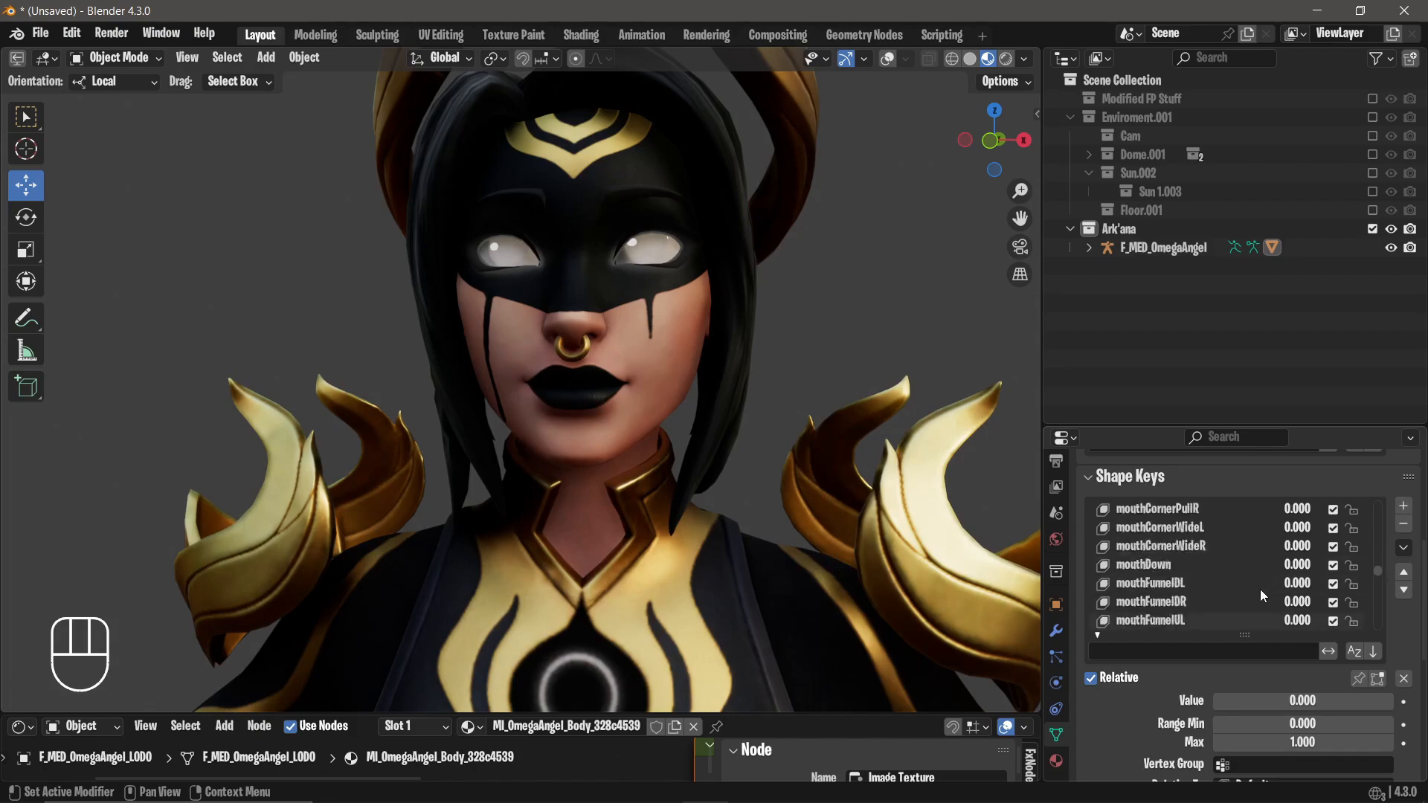
scroll(1261, 591, down, 15)
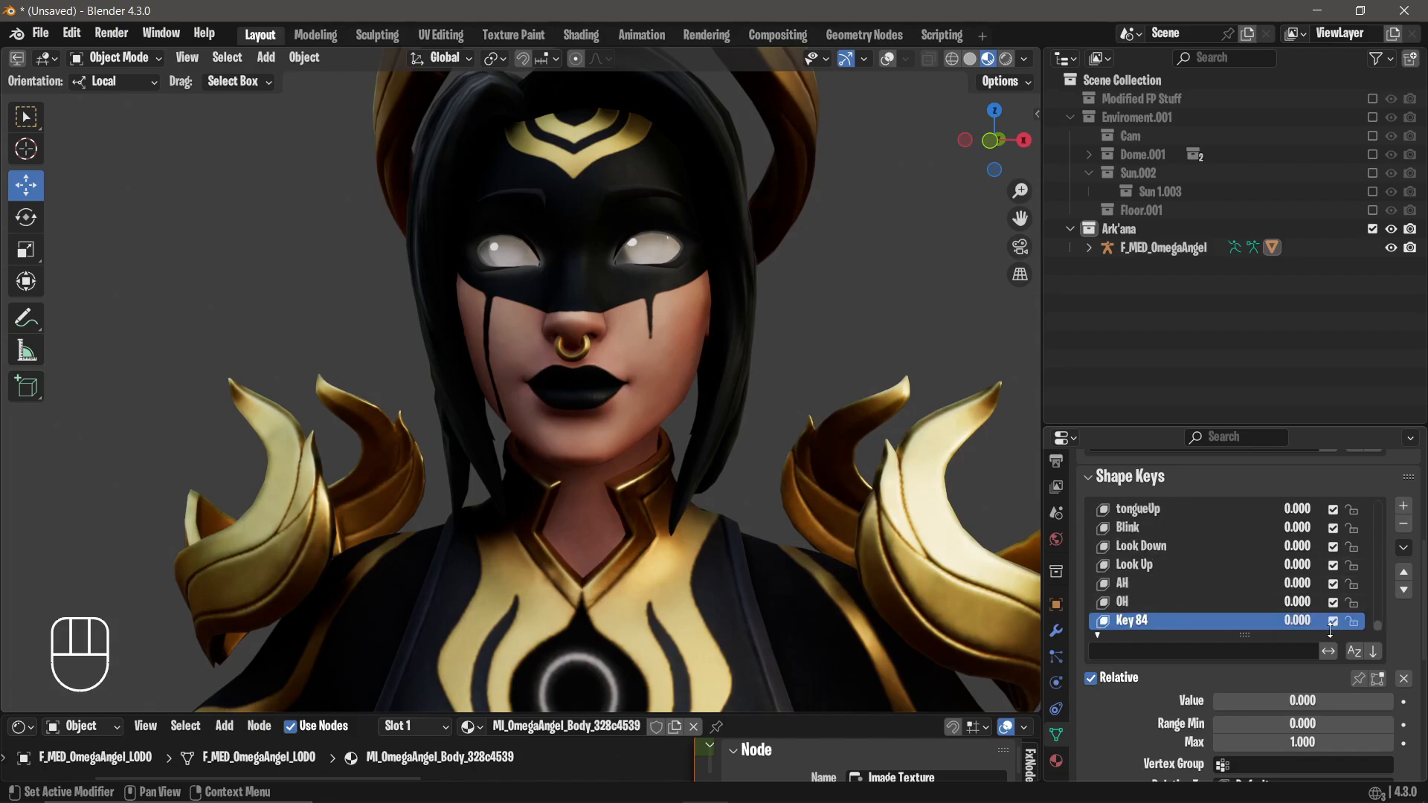
drag(1300, 622, 1265, 620)
double_click(1180, 622)
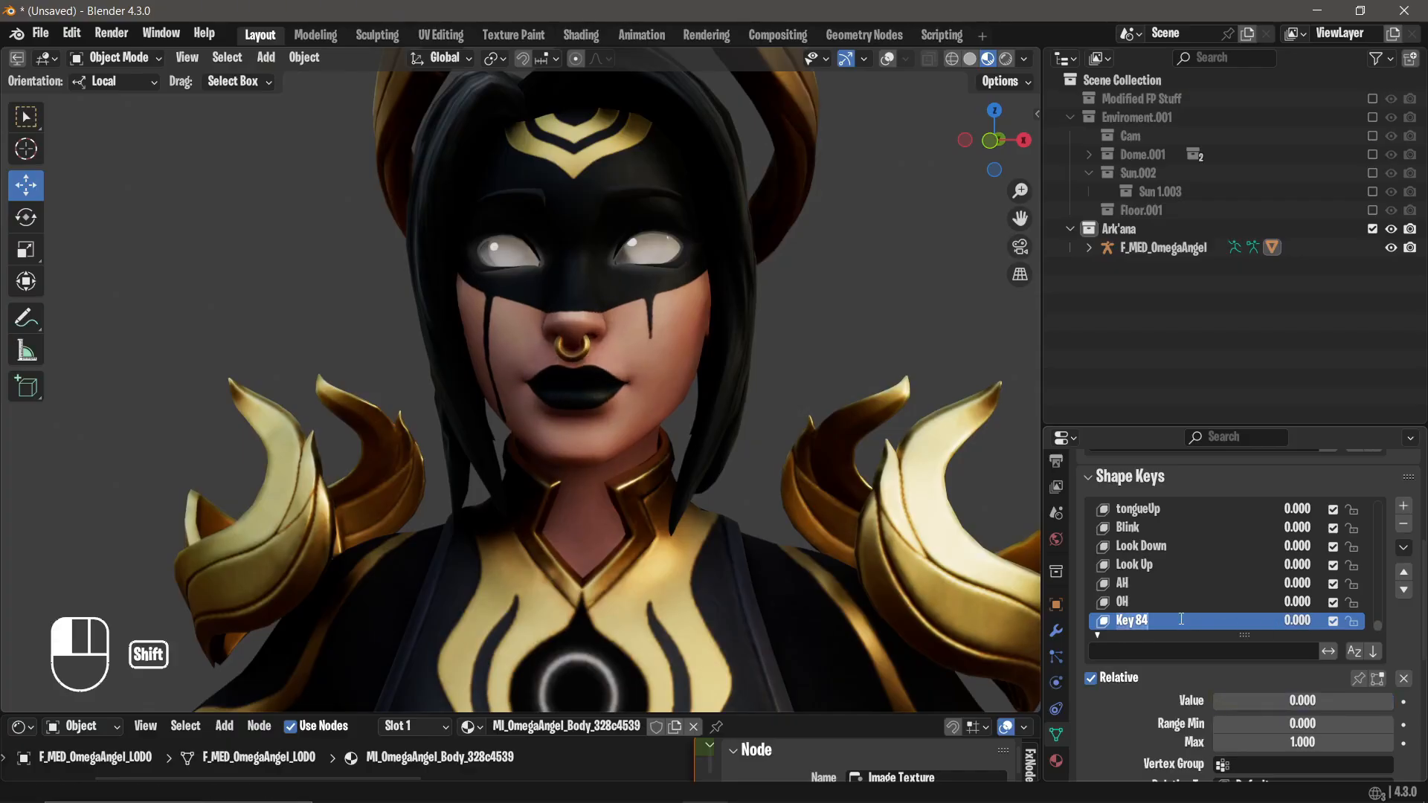
text(CH)
key(Return)
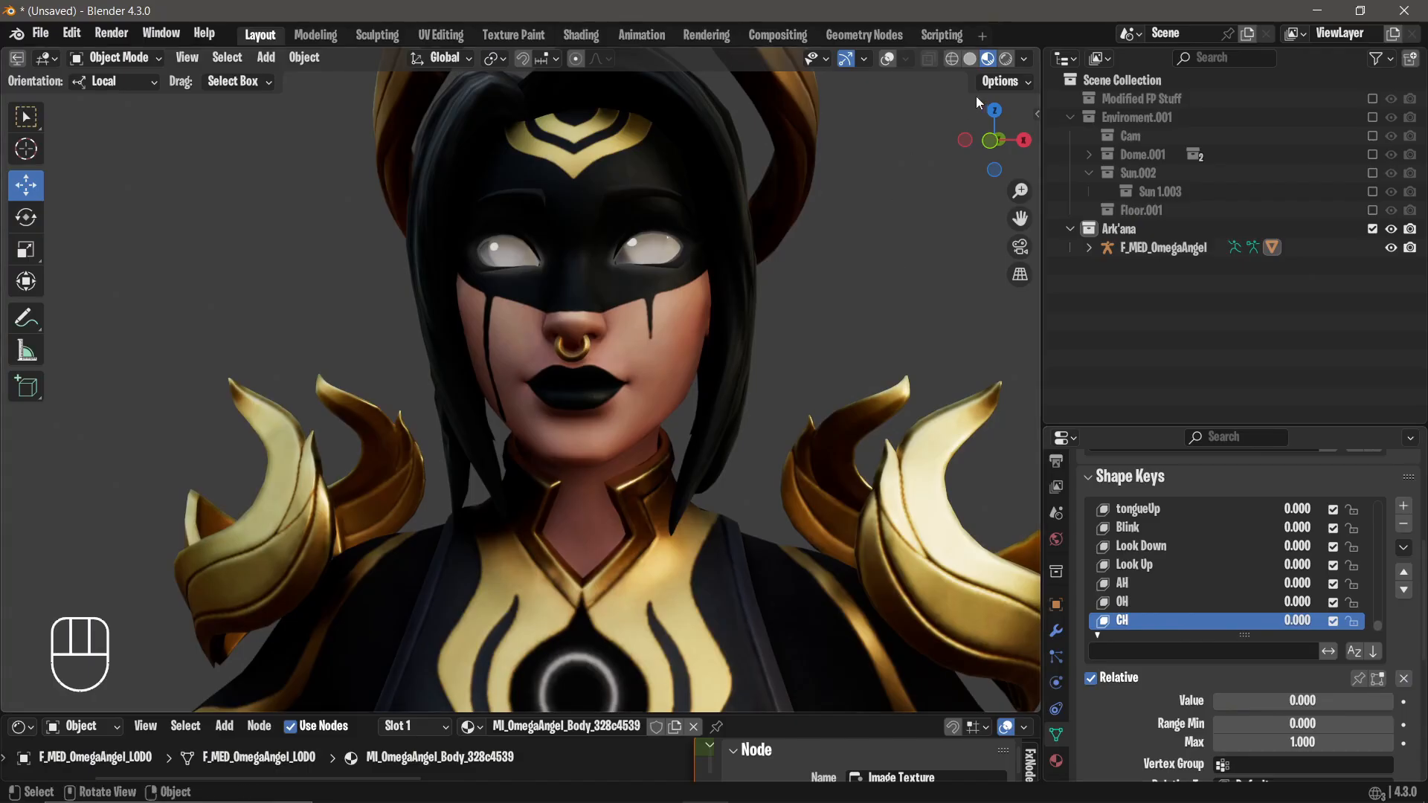
Display the CATS plugin tools beside the model and bring the character's upper body into view.
click(1038, 111)
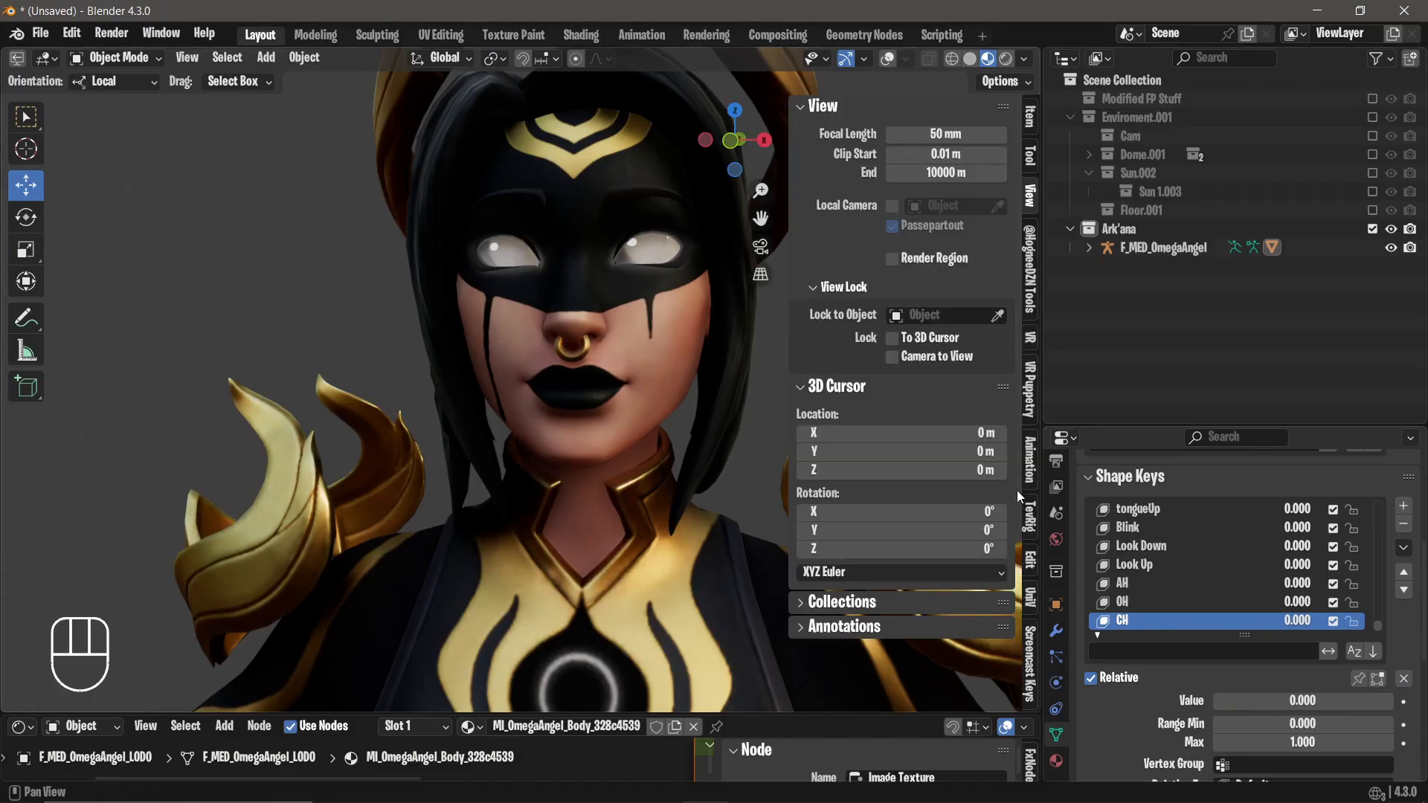
scroll(1030, 491, down, 4)
scroll(1032, 491, down, 2)
click(1031, 588)
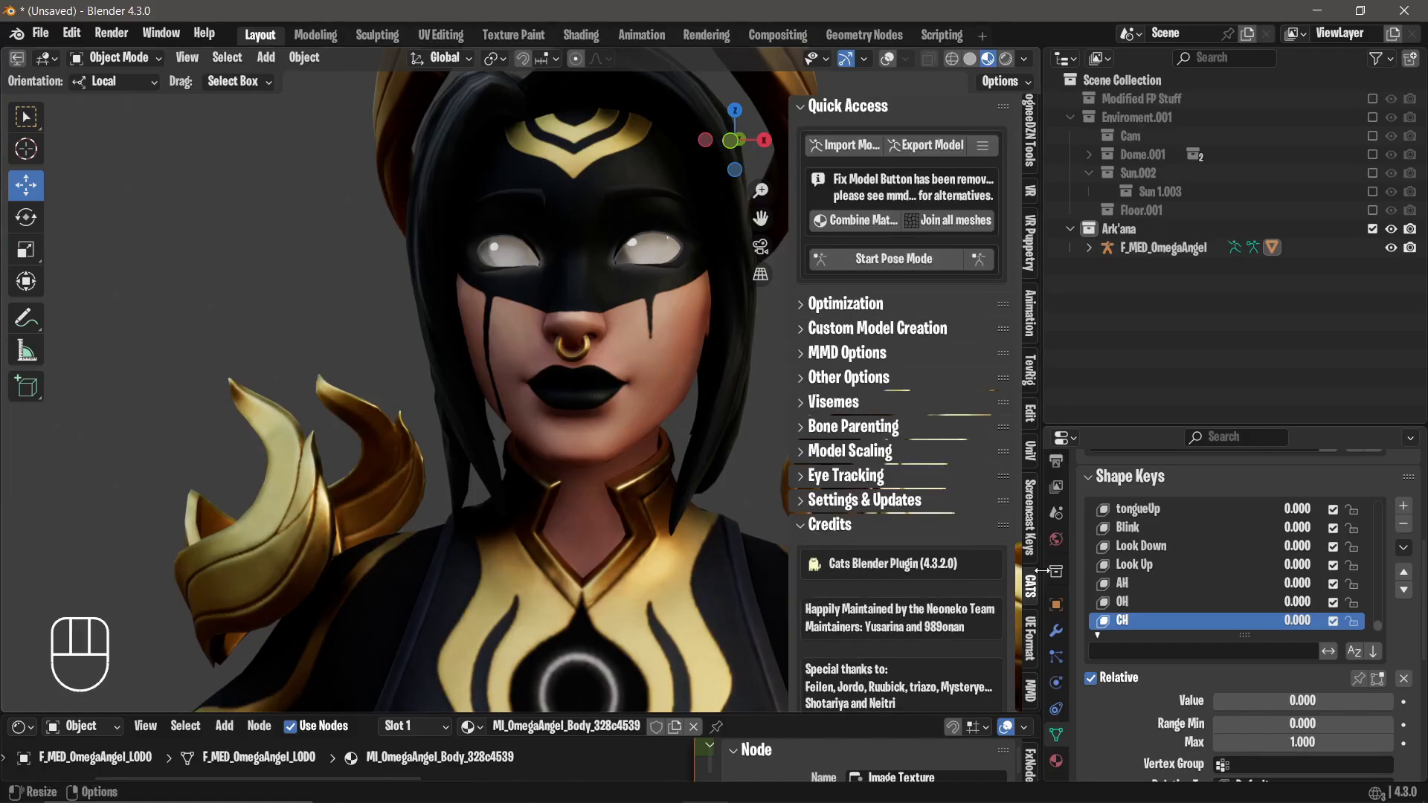
scroll(663, 214, down, 5)
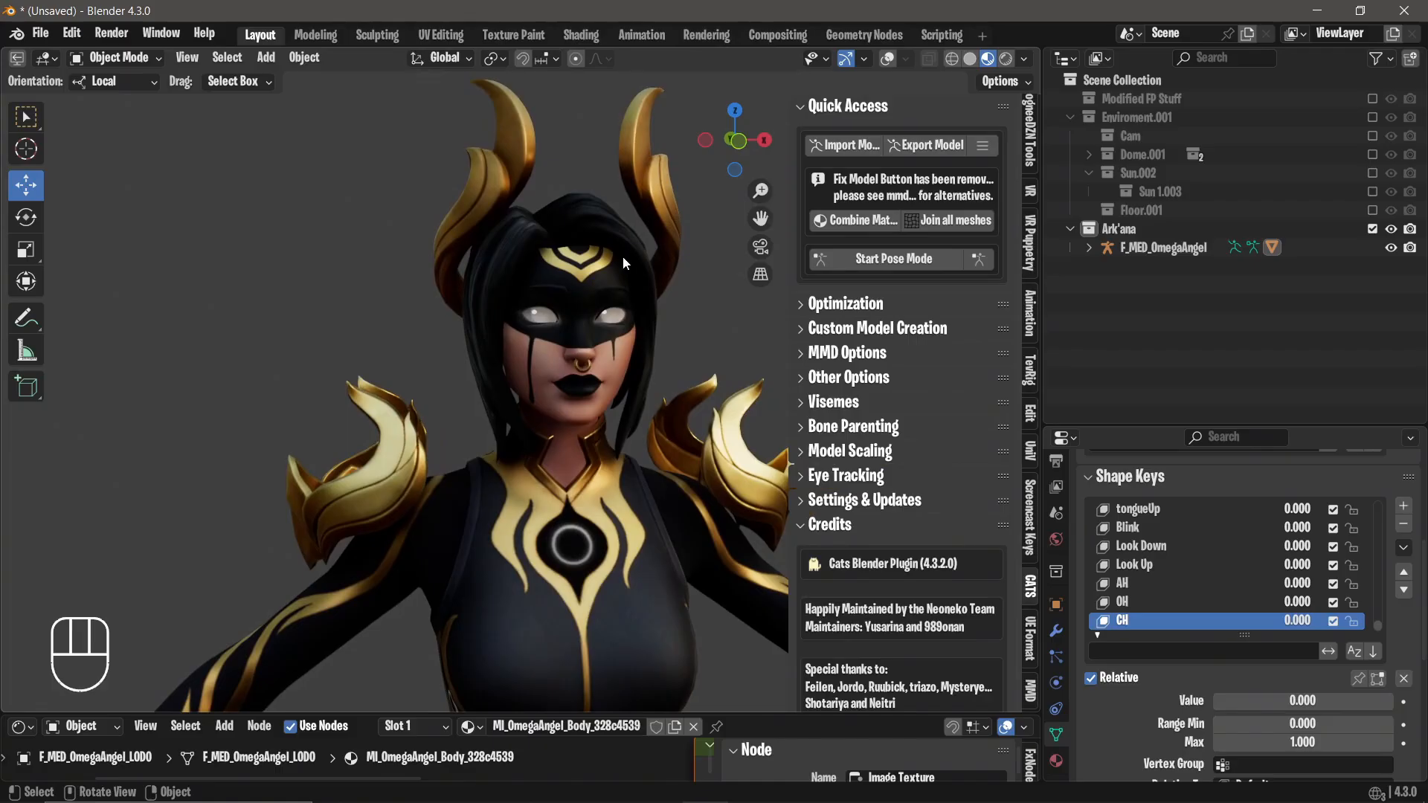
middle_drag(623, 257, 632, 199)
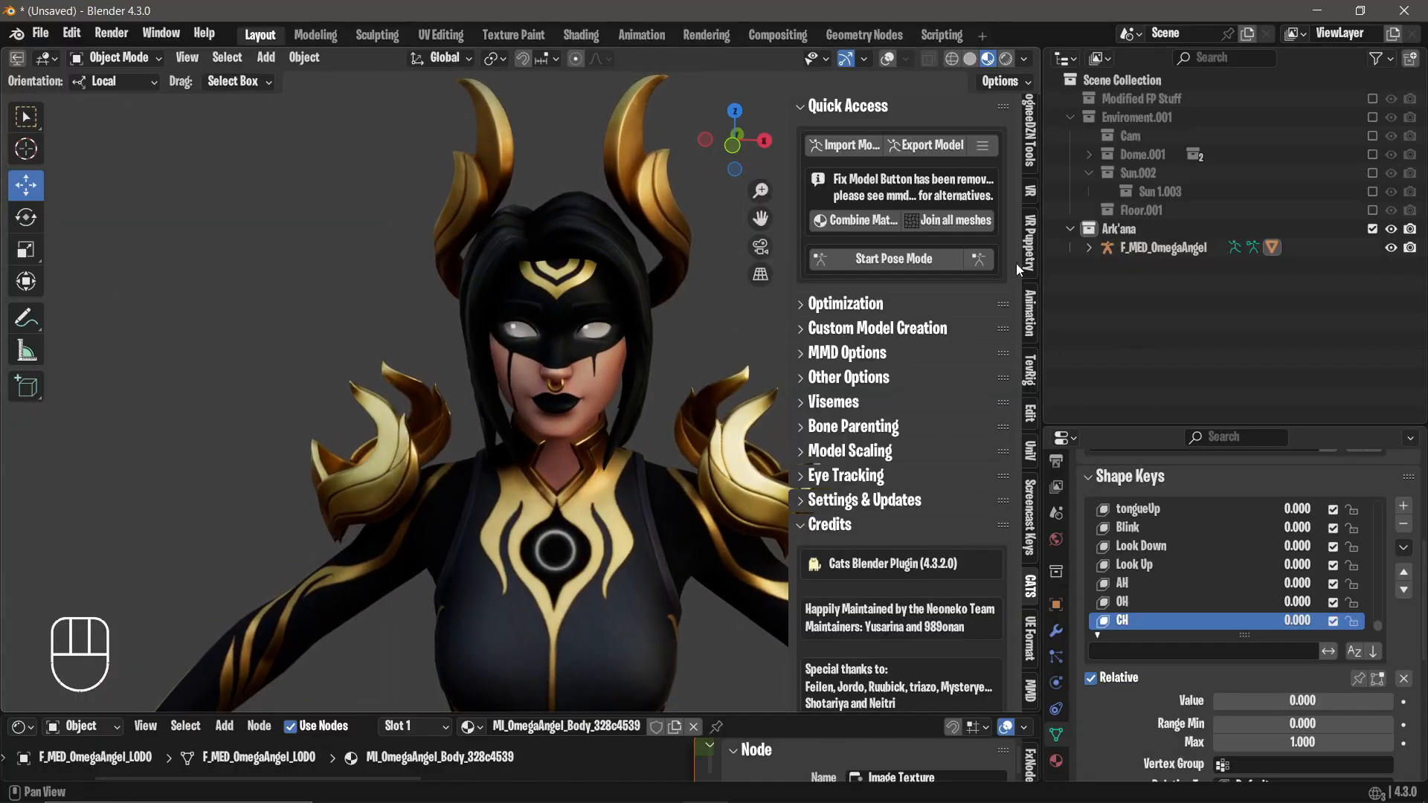
Show the viewport overlays and put the F_MED_OmegaAngel armature into Pose Mode.
click(887, 59)
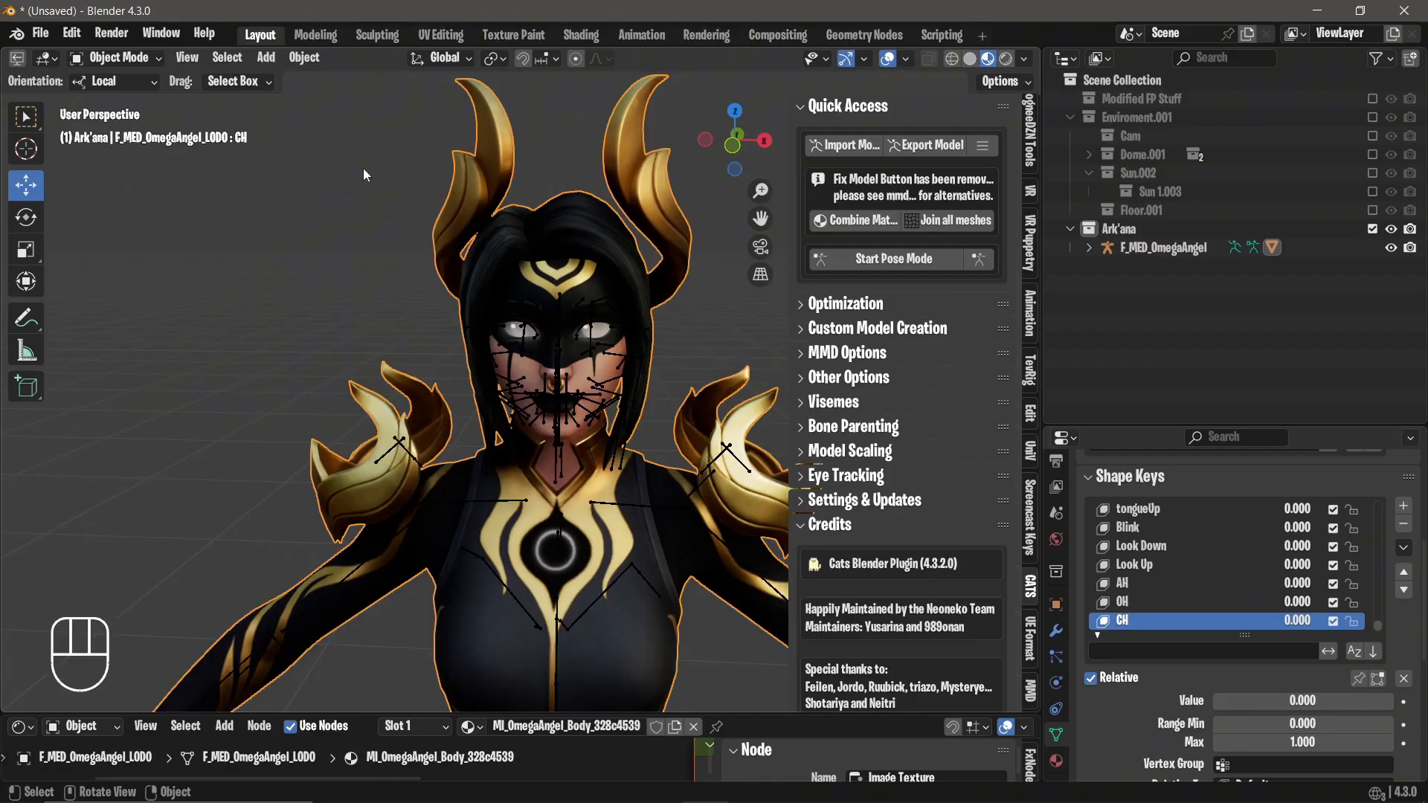
click(520, 356)
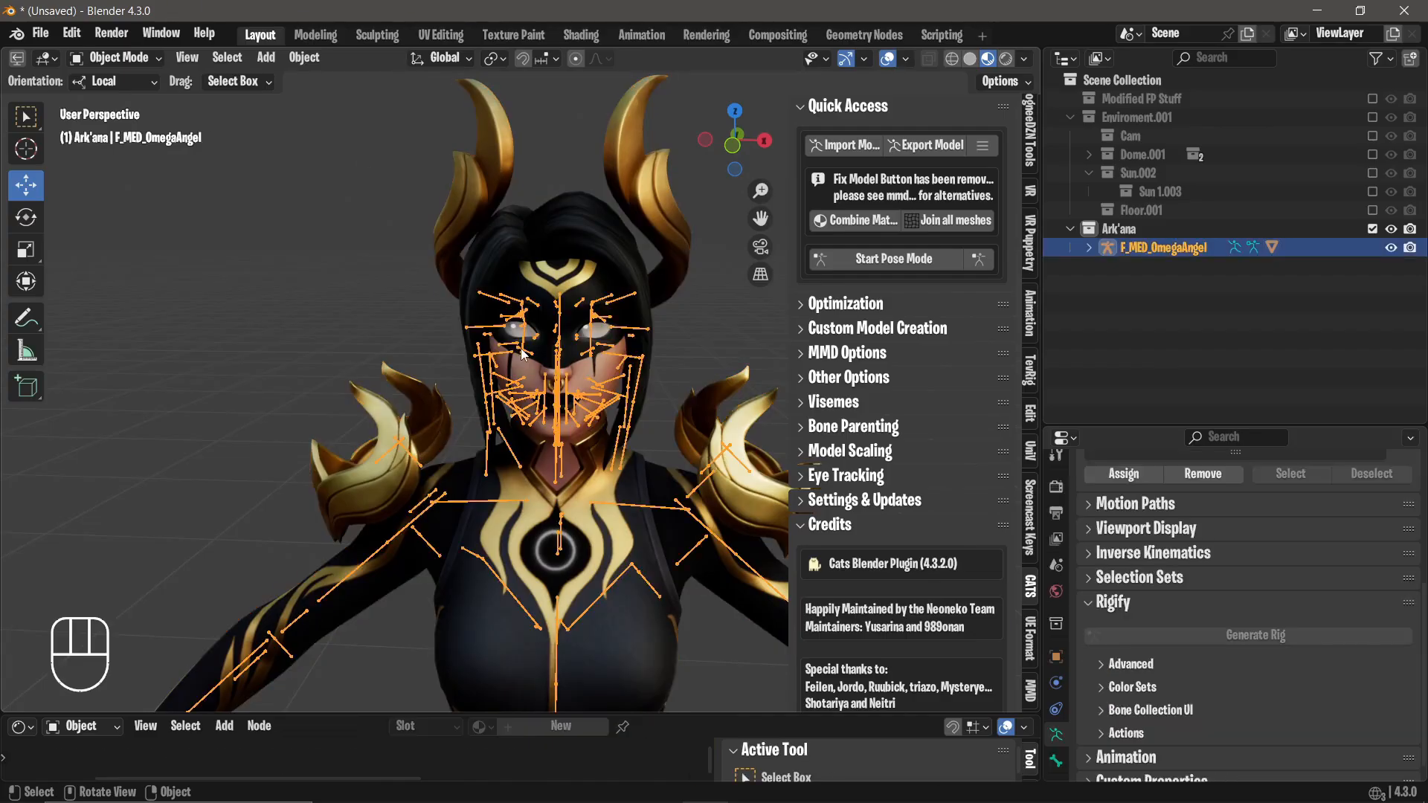
click(116, 57)
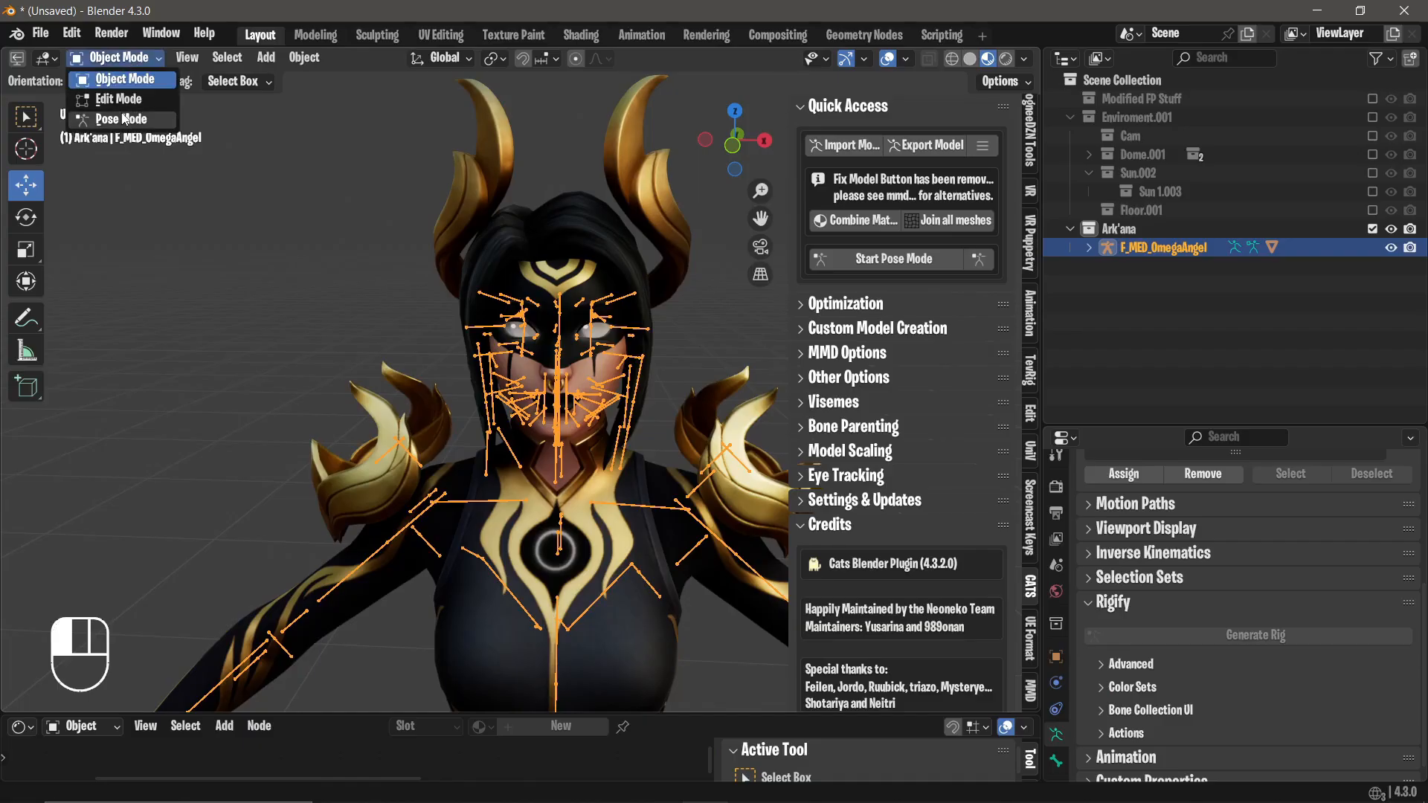
click(112, 117)
Select the FACIAL_C_Jaw bone on the side of the character's face.
scroll(625, 321, up, 2)
middle_drag(624, 322, 528, 303)
click(535, 324)
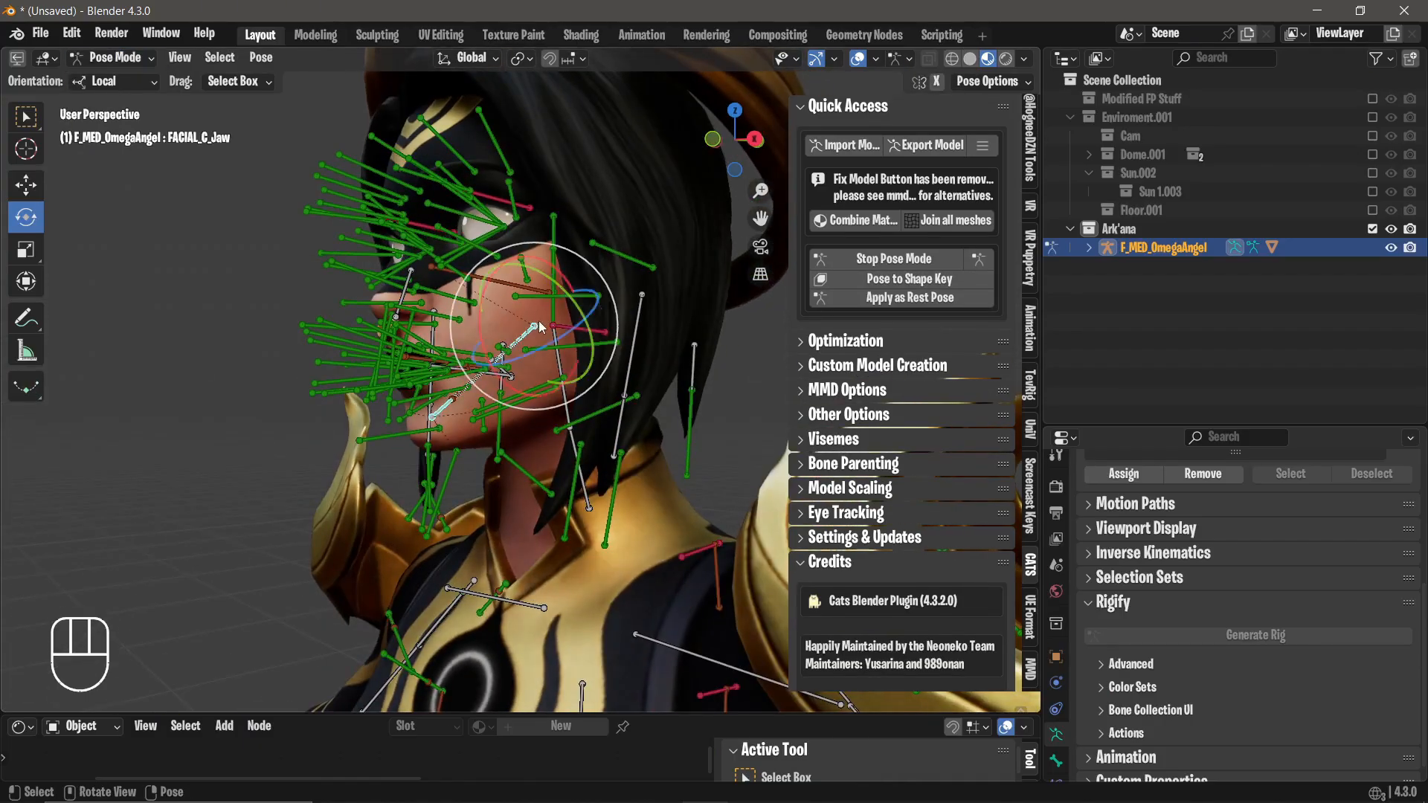
ctrl+drag(461, 277, 508, 316)
key(ctrl+z)
key(ctrl+z)
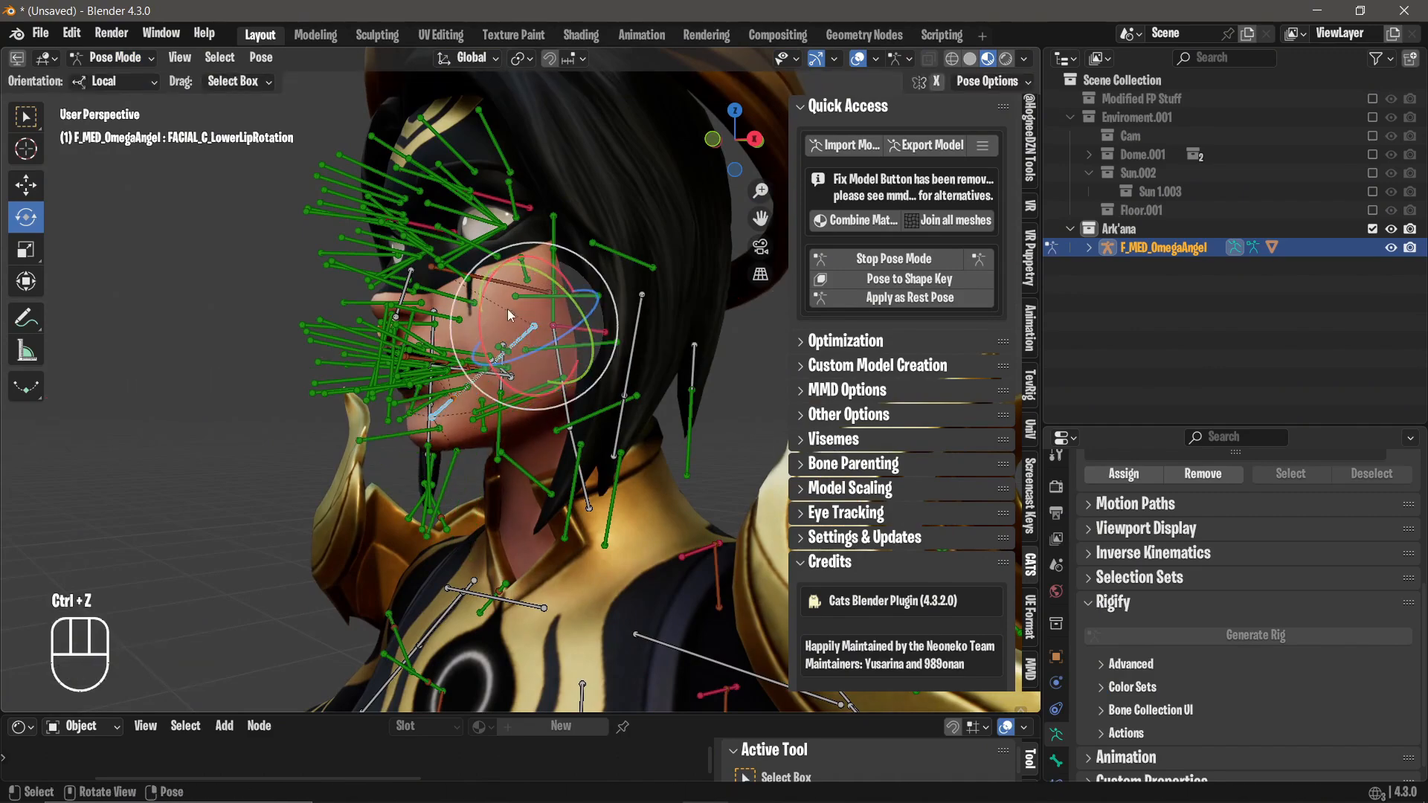
middle_drag(487, 309, 642, 325)
key(ctrl+z)
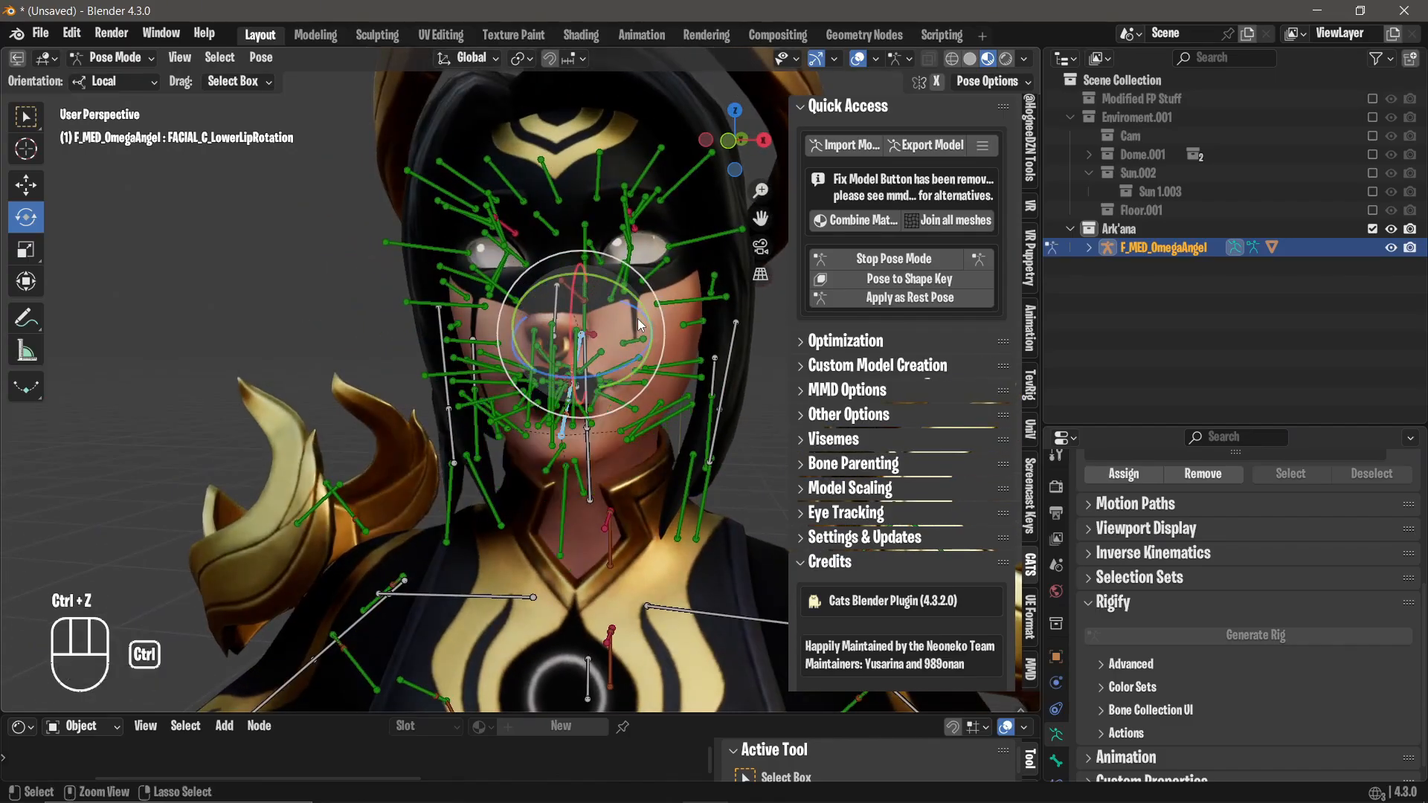
Try freely rotating the character's FACIAL_R_Eye bone in Pose Mode.
click(489, 247)
key(r)
key(r)
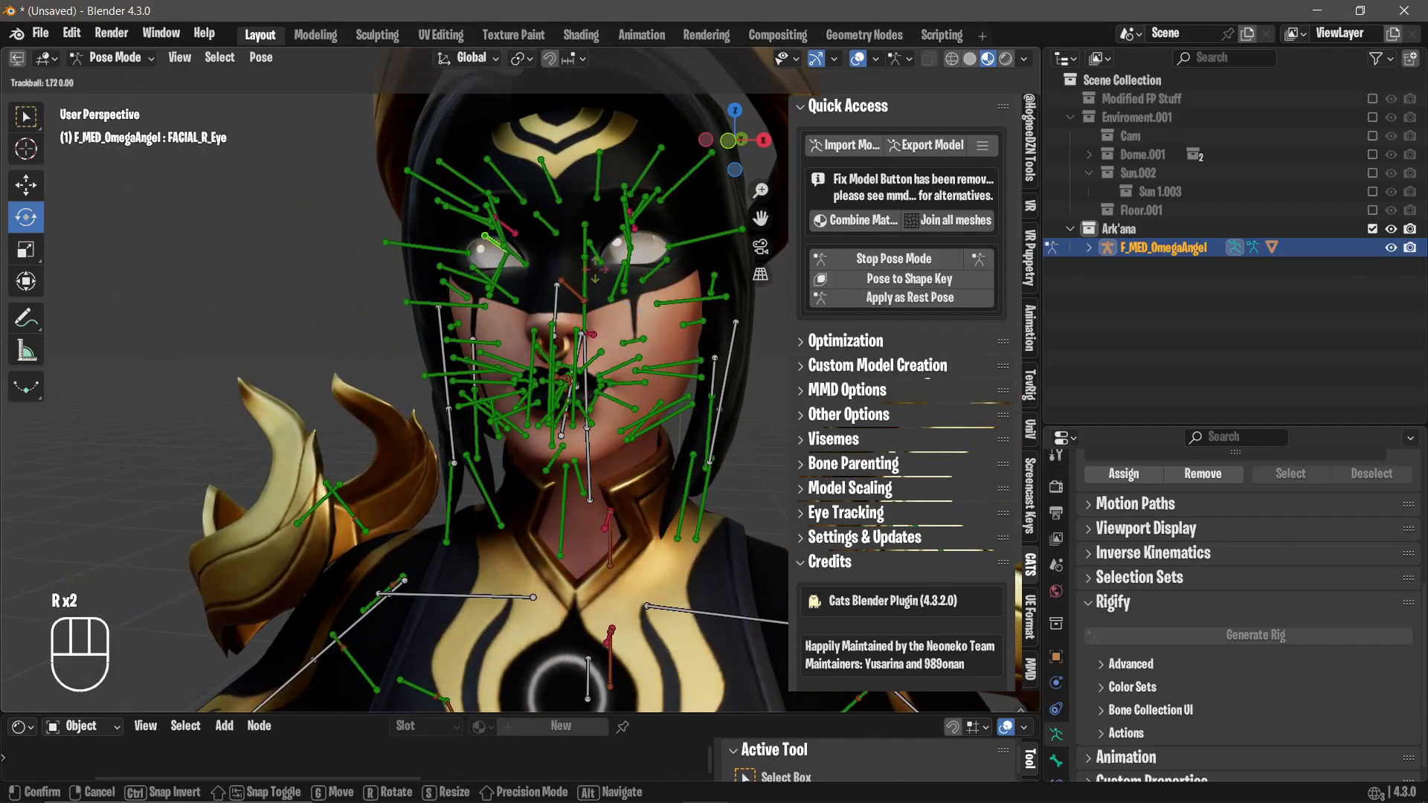
right_click(581, 267)
Return the armature to Object Mode and hide the viewport overlays.
click(123, 59)
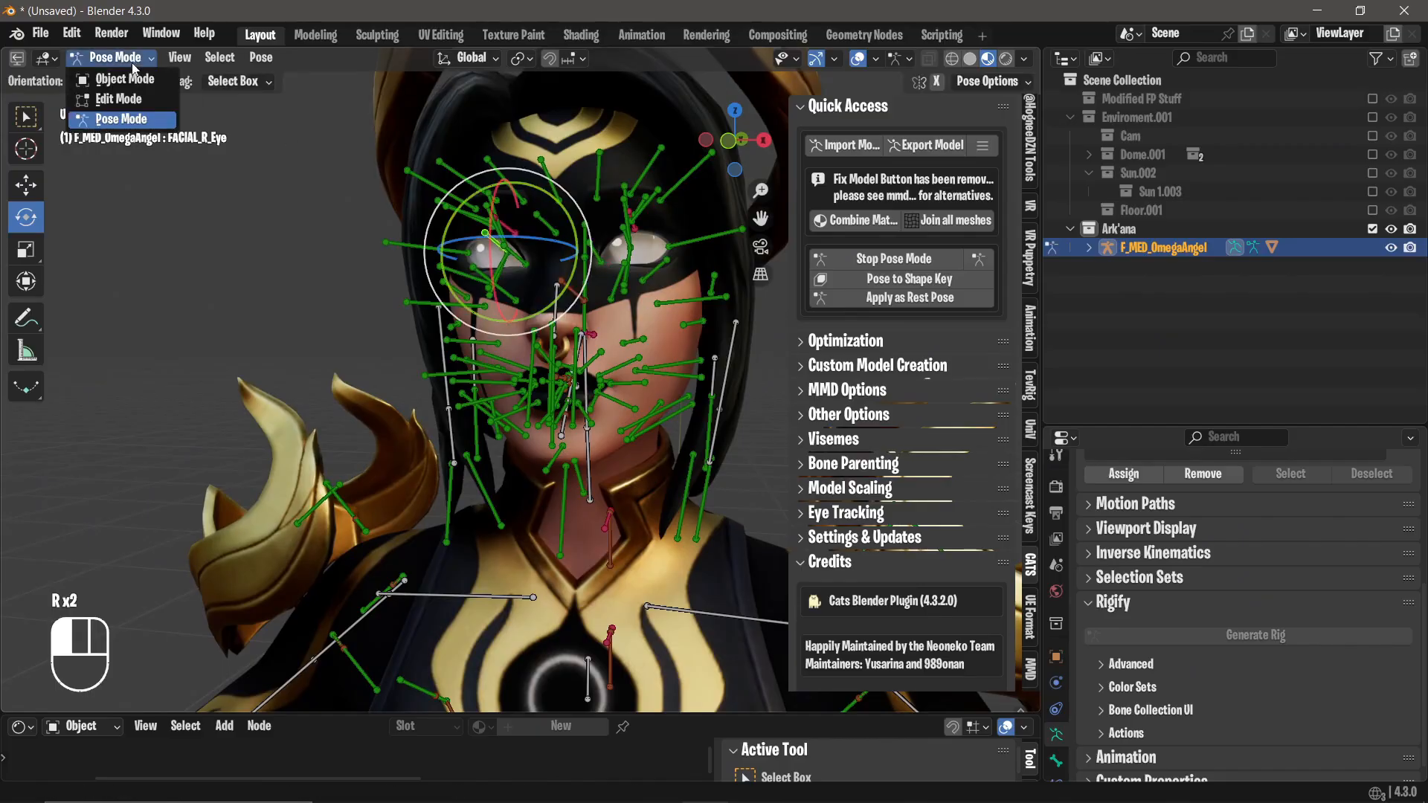
click(131, 78)
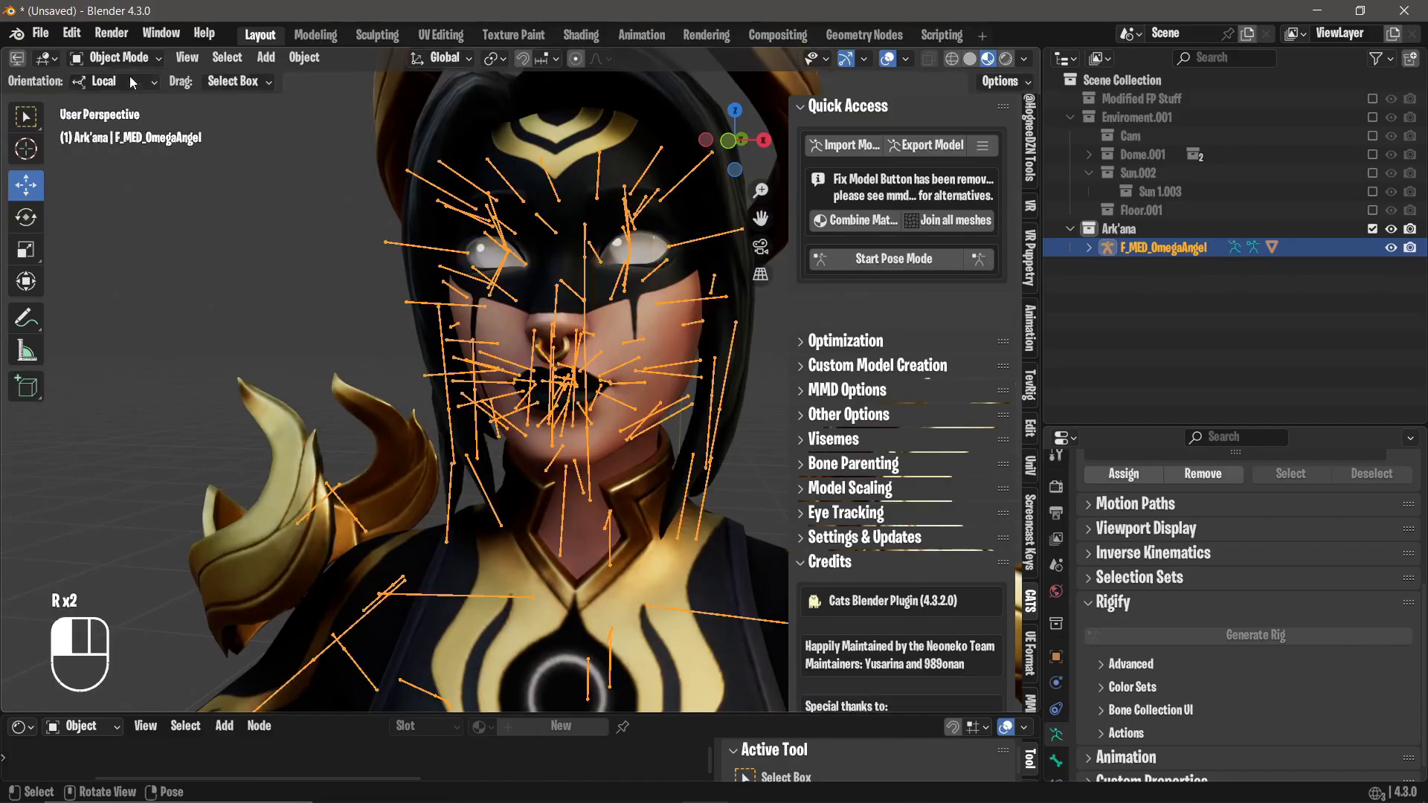
click(889, 59)
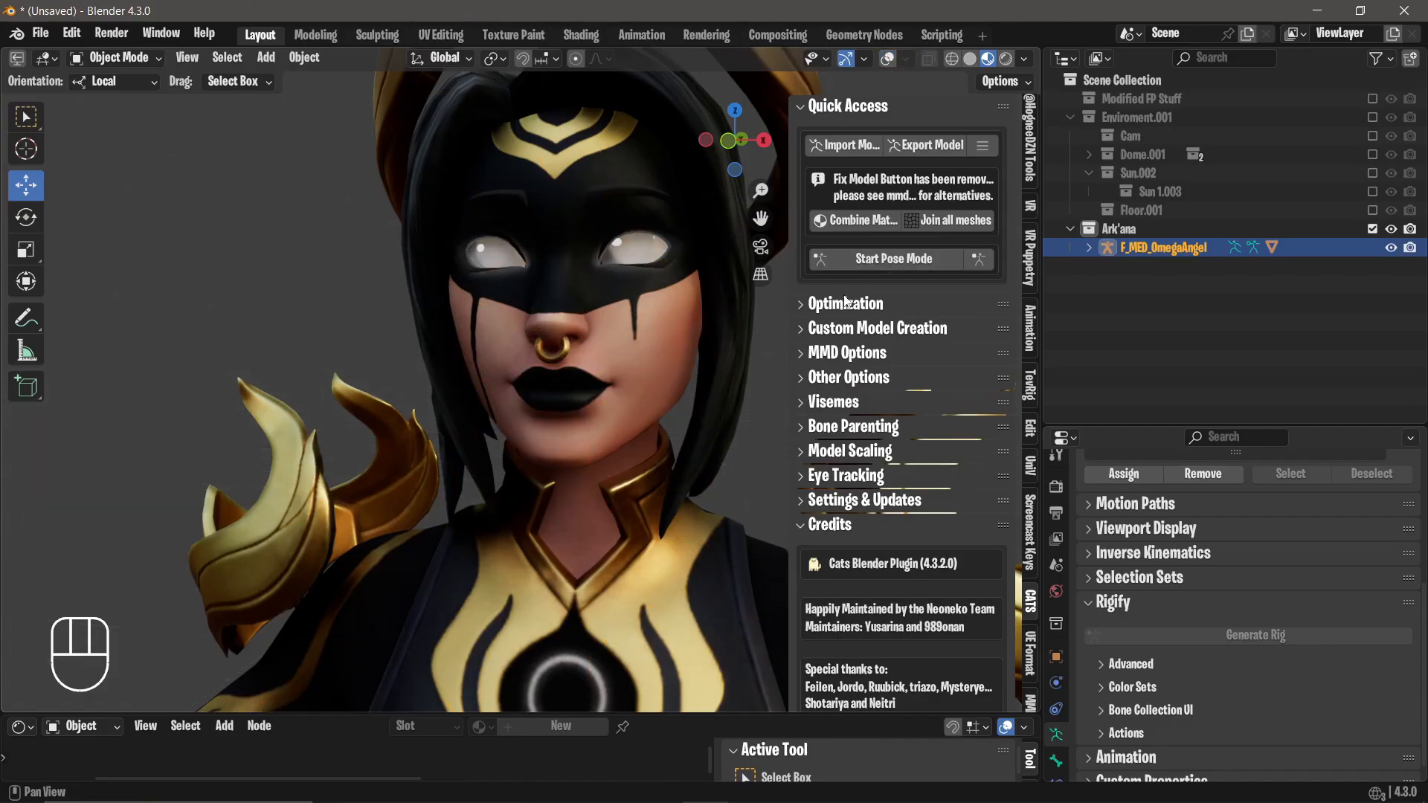
For the character's body mesh, assign shape keys AH, OH and CH to the CATS visemes AA, OH and CH.
click(644, 141)
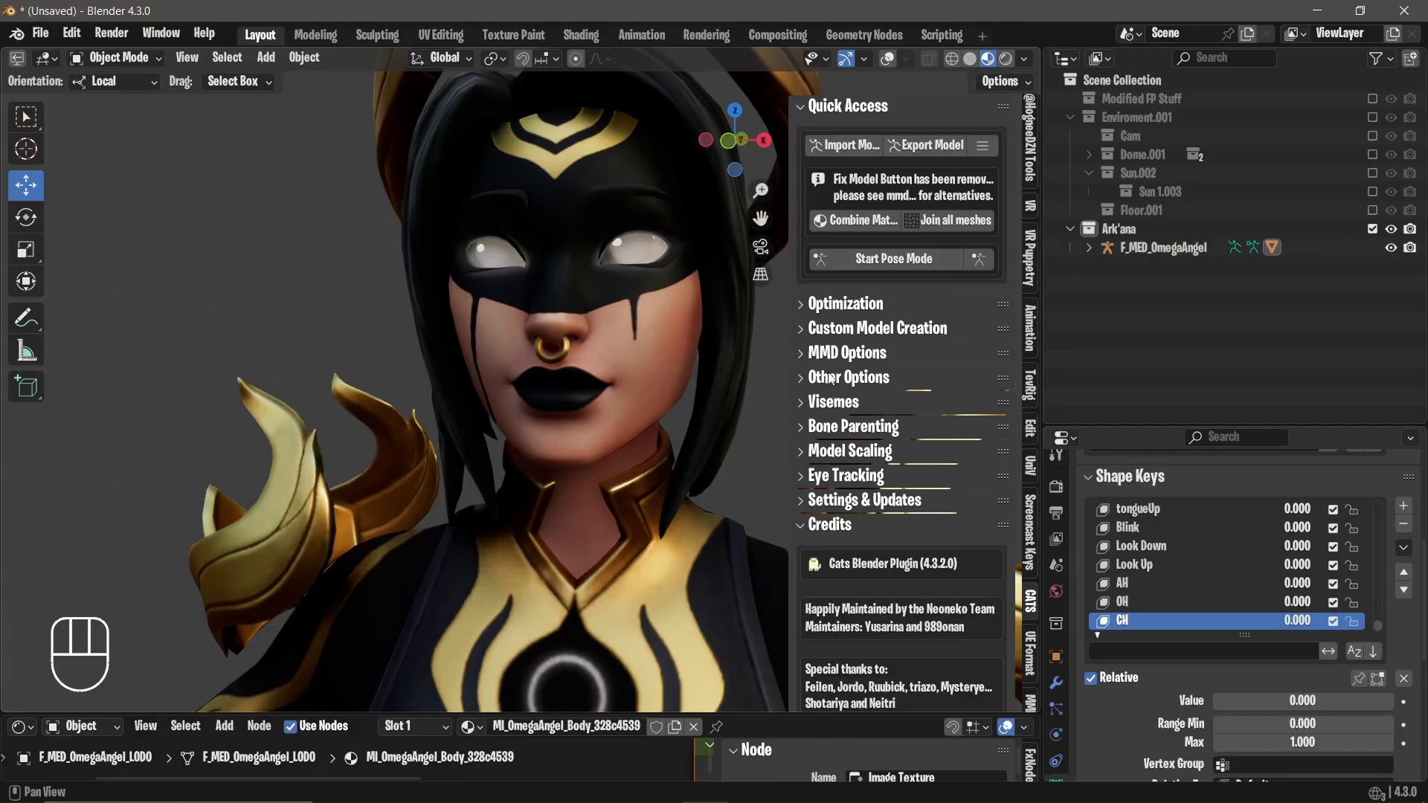
click(833, 400)
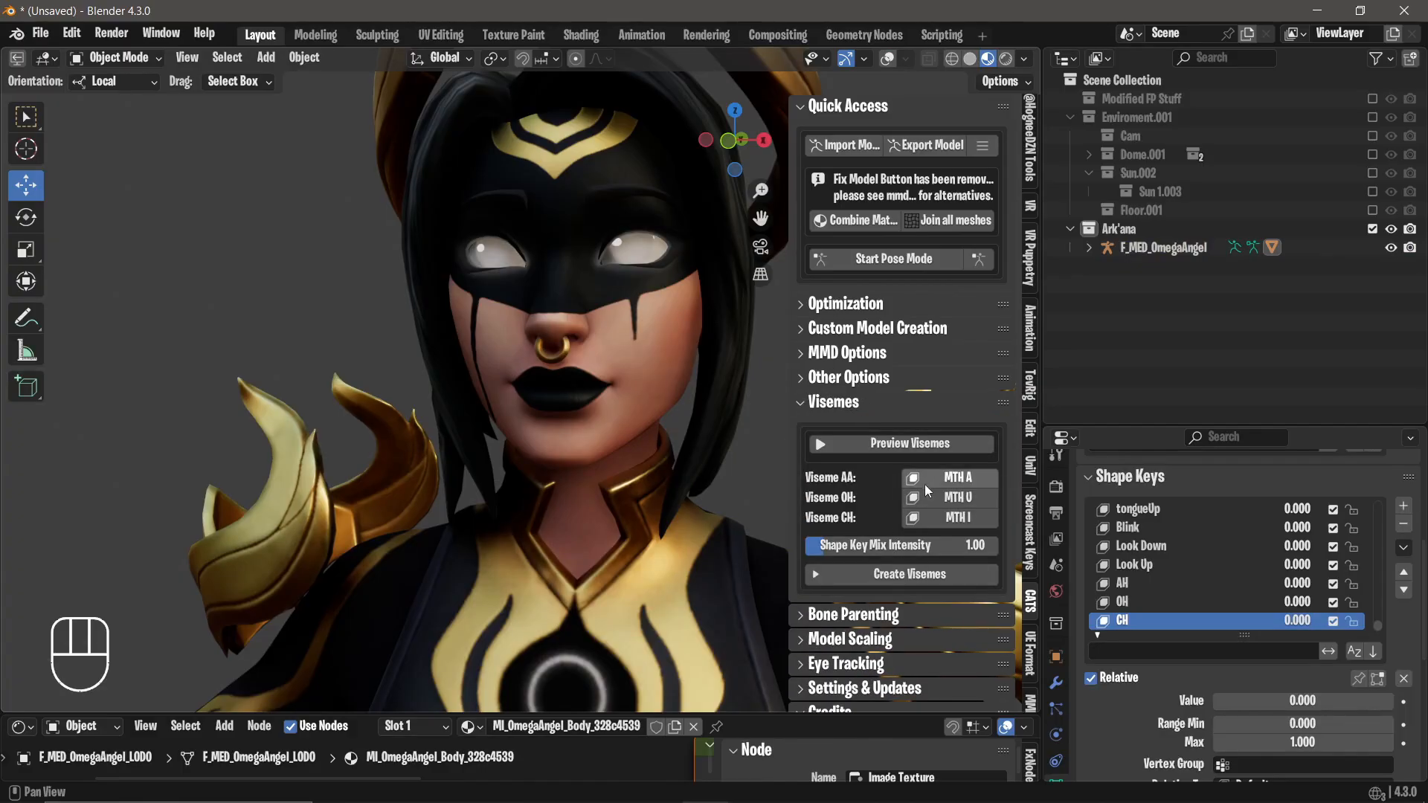
click(954, 477)
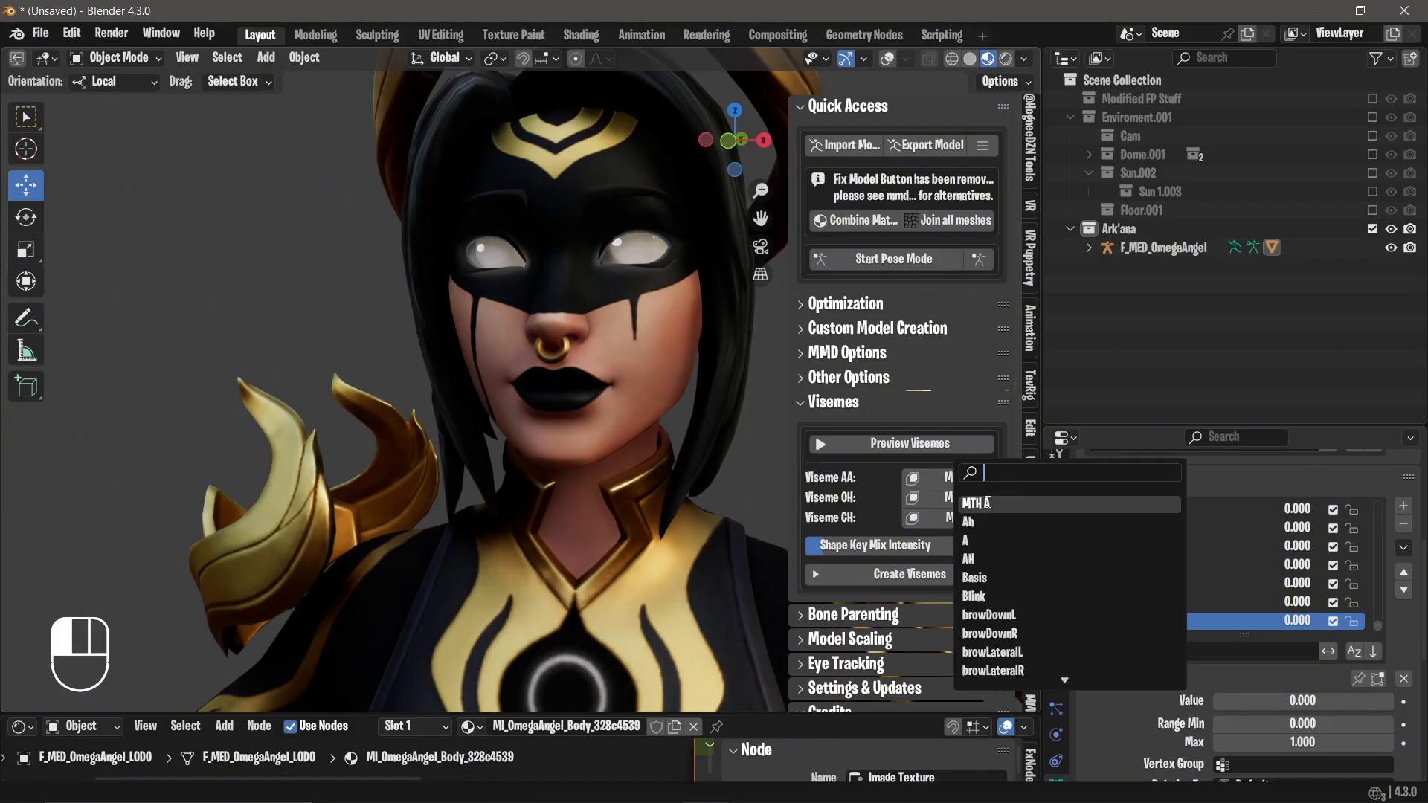
click(967, 559)
click(956, 497)
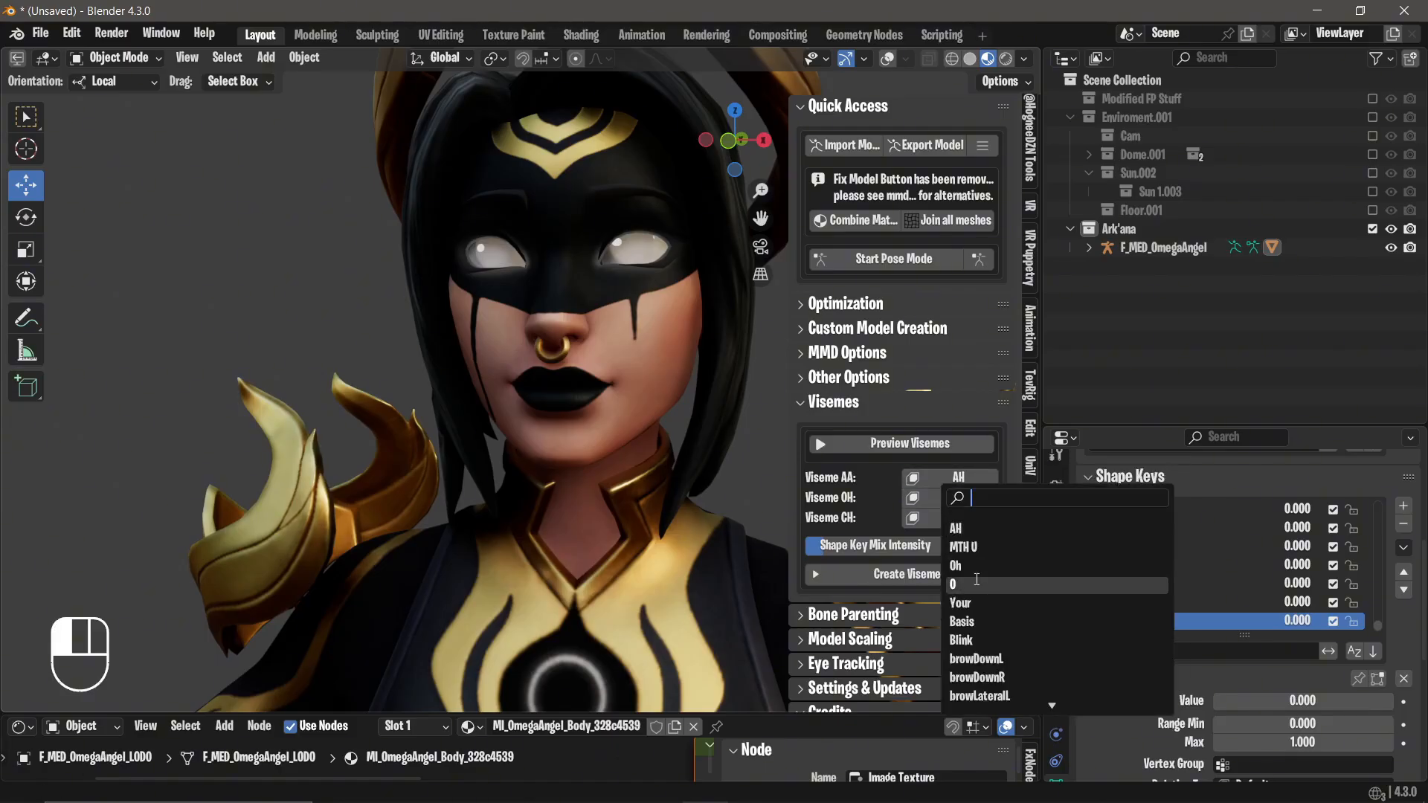
scroll(979, 589, down, 3)
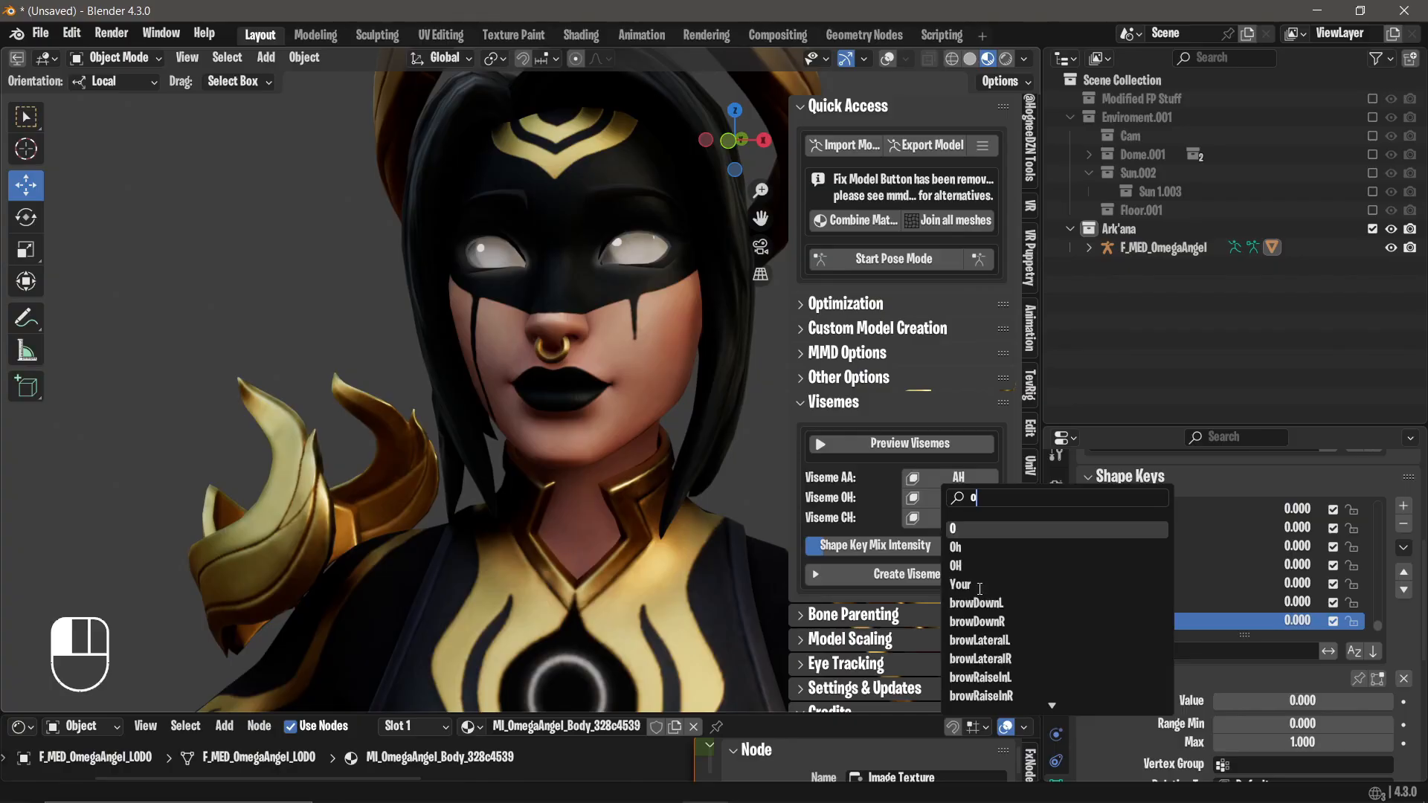
click(974, 551)
click(968, 523)
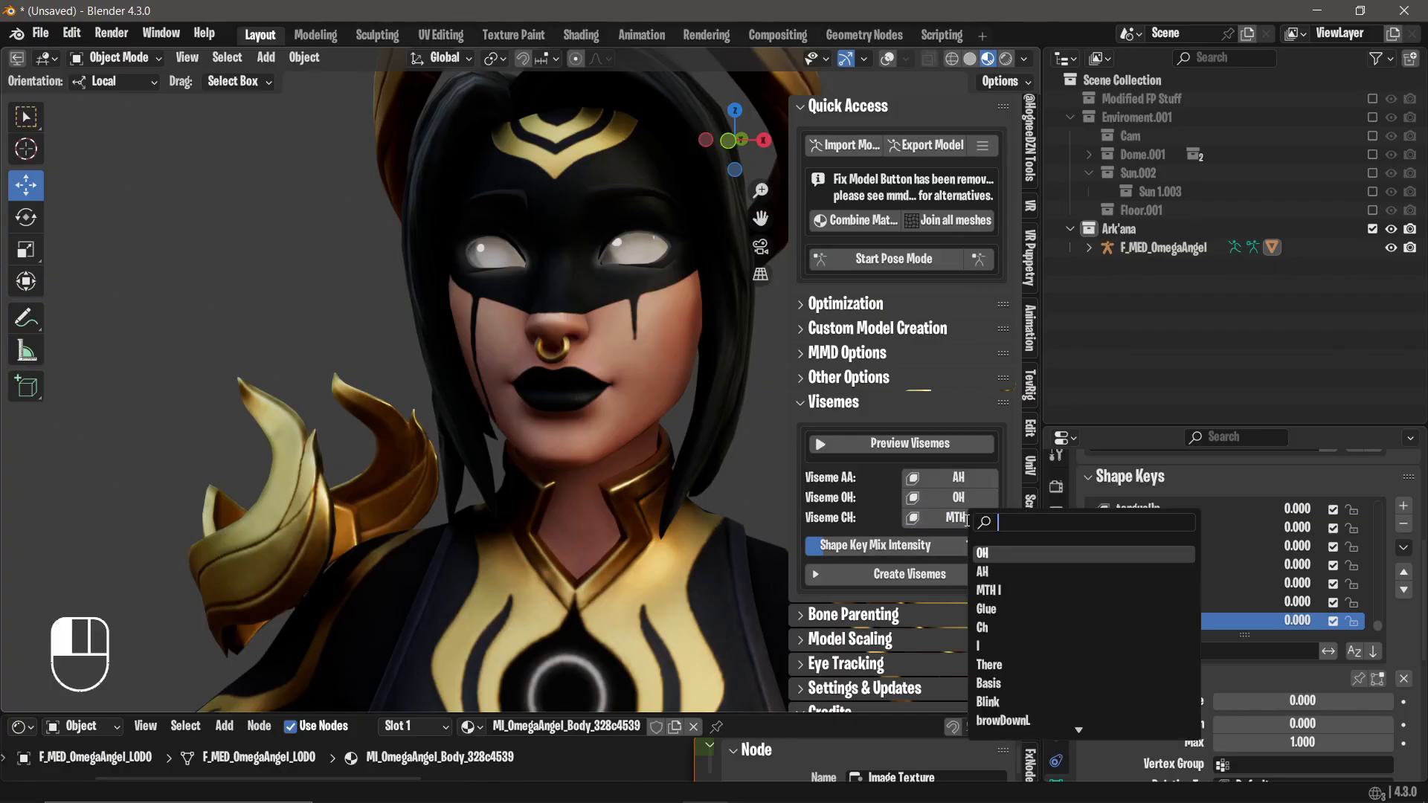
text(ch)
click(980, 570)
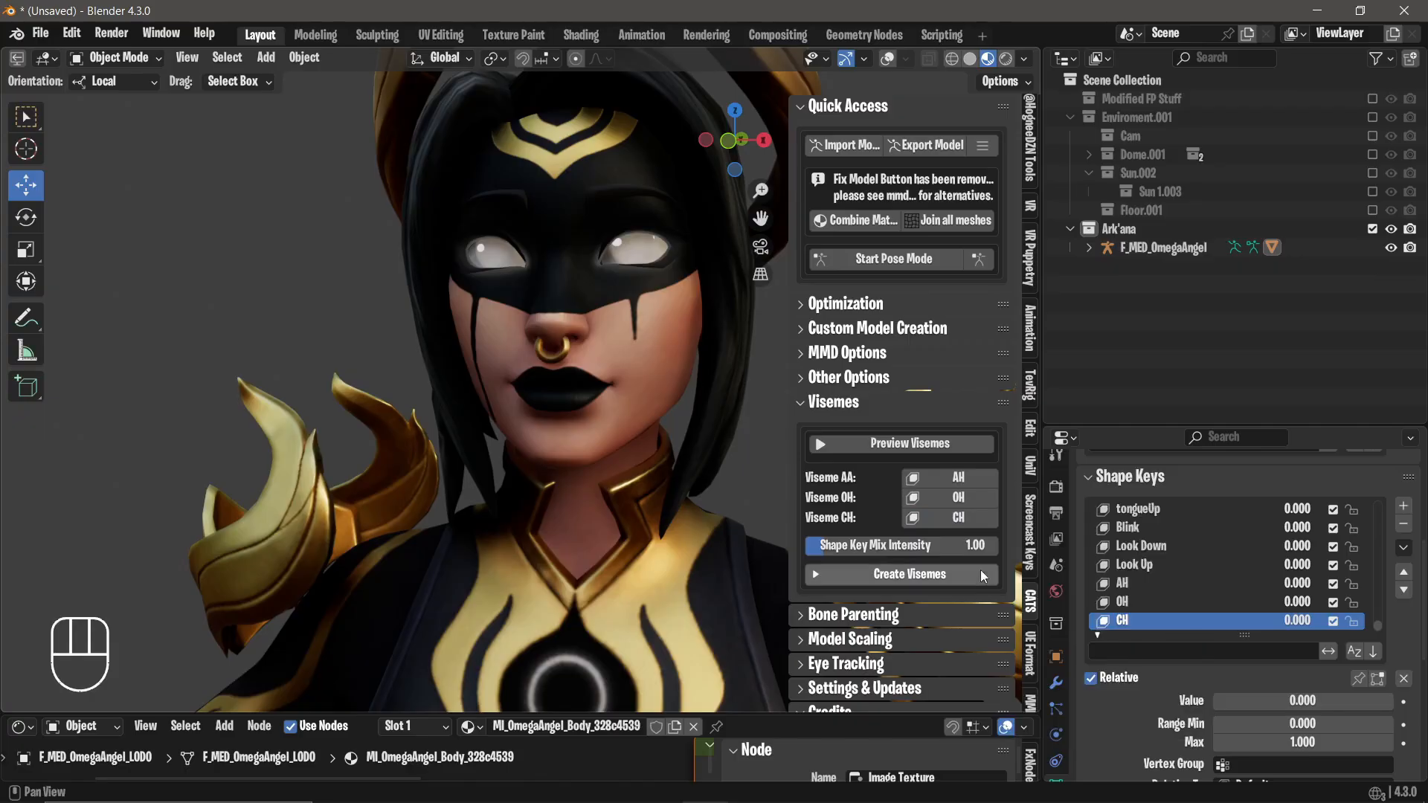
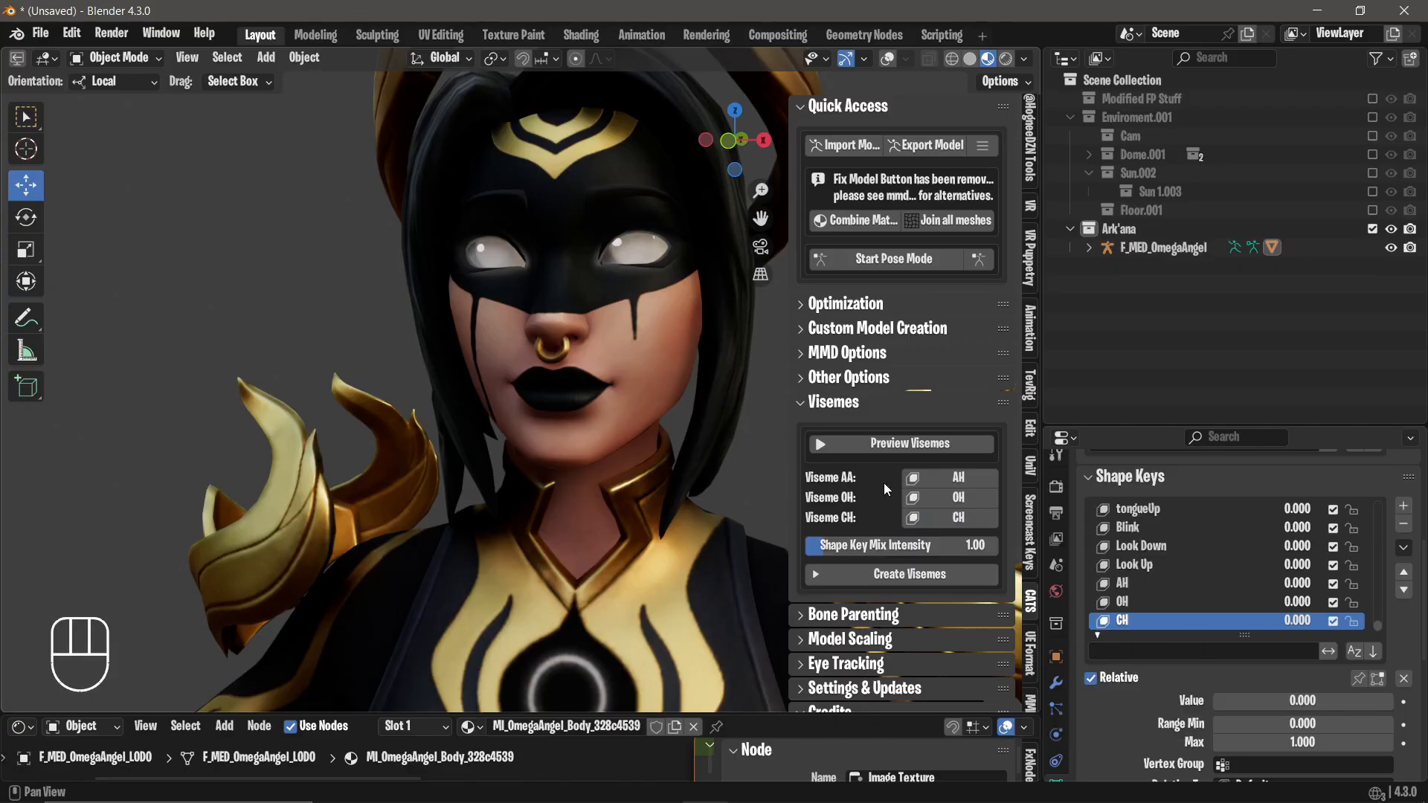
Create the mouth visemes with a shape key mix intensity of 1.00 and review the resulting shape keys.
click(881, 575)
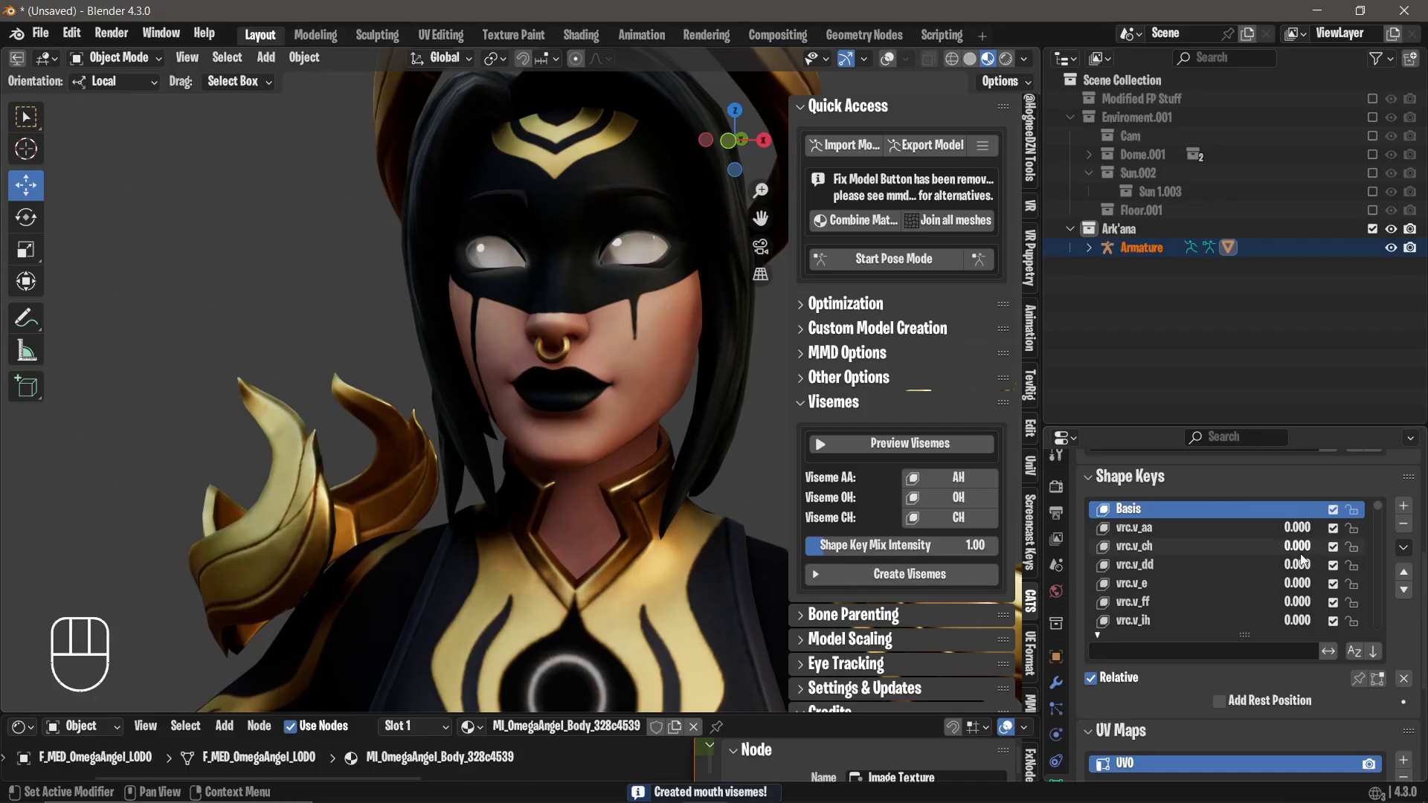
drag(1303, 560, 1265, 581)
scroll(1293, 597, down, 2)
scroll(1227, 538, down, 2)
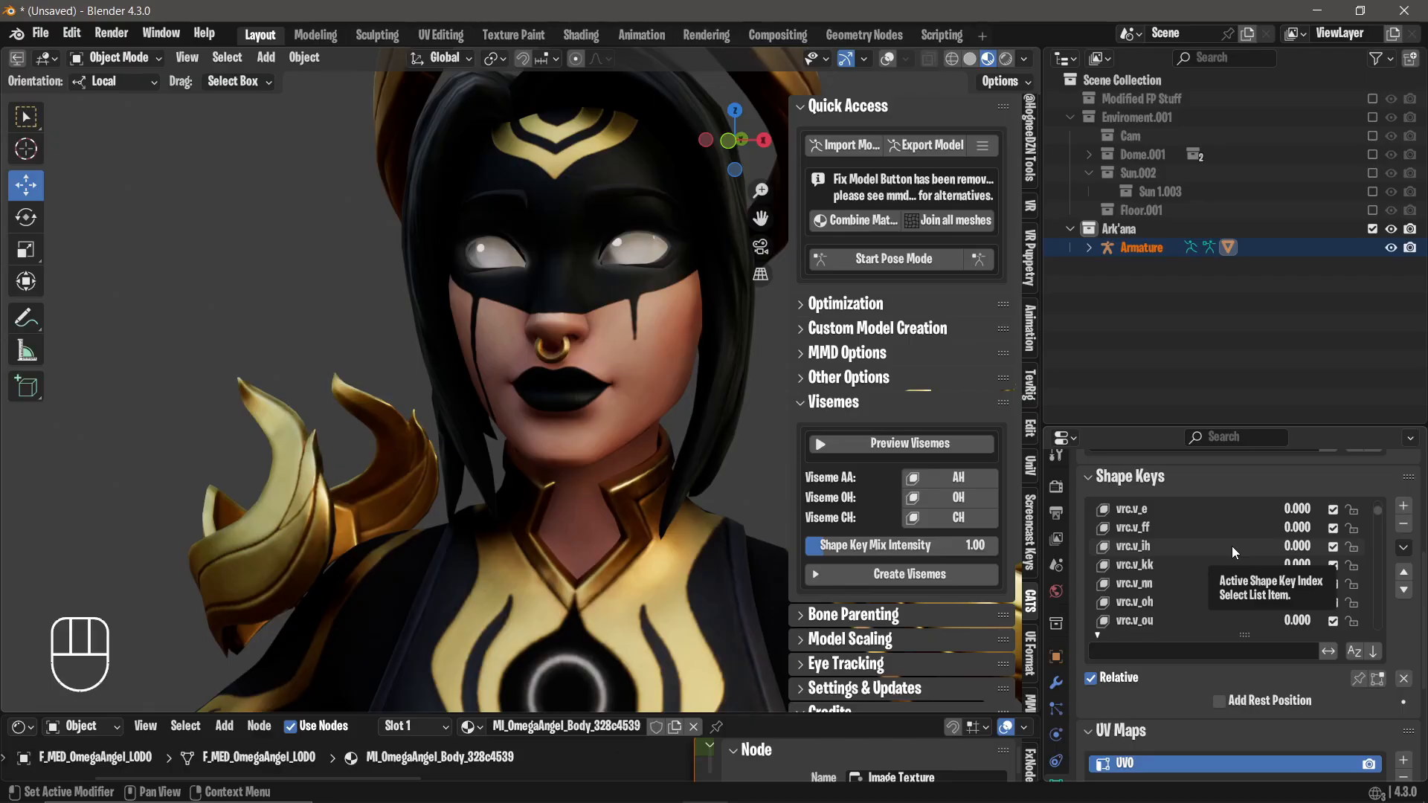
Turn the viewport overlays back on and hide the add-on sidebar.
click(463, 271)
scroll(463, 271, down, 7)
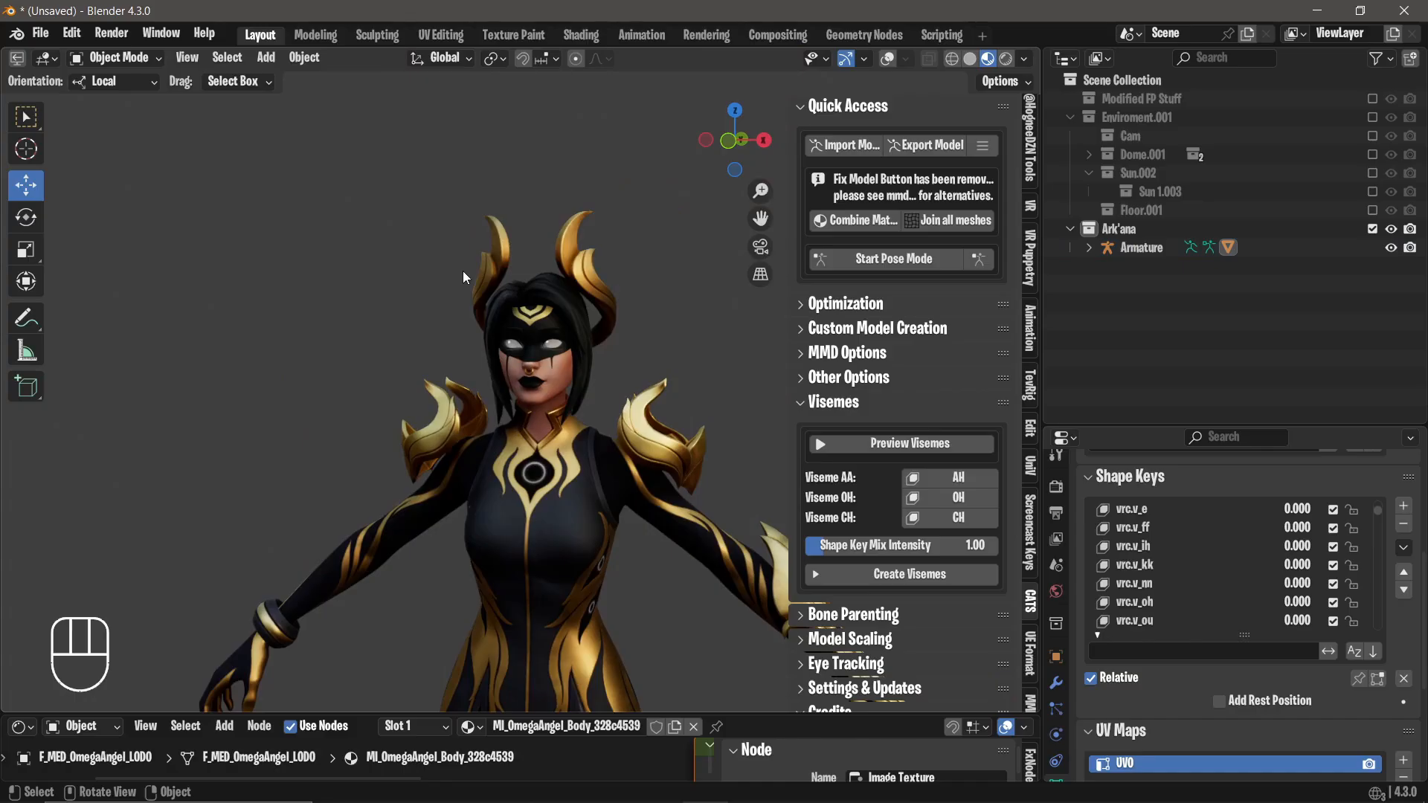
click(887, 60)
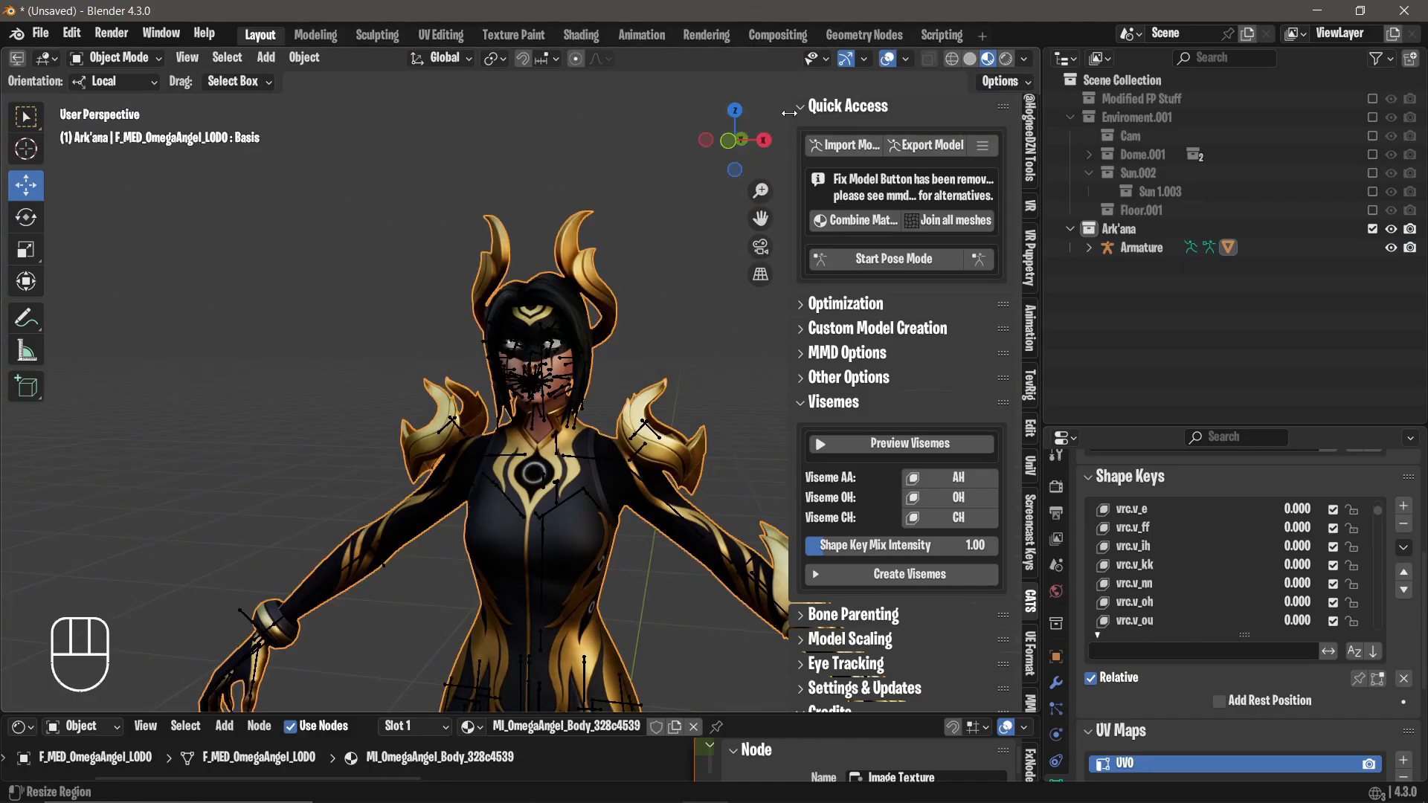
key(n)
scroll(674, 245, up, 3)
middle_drag(674, 245, 601, 252)
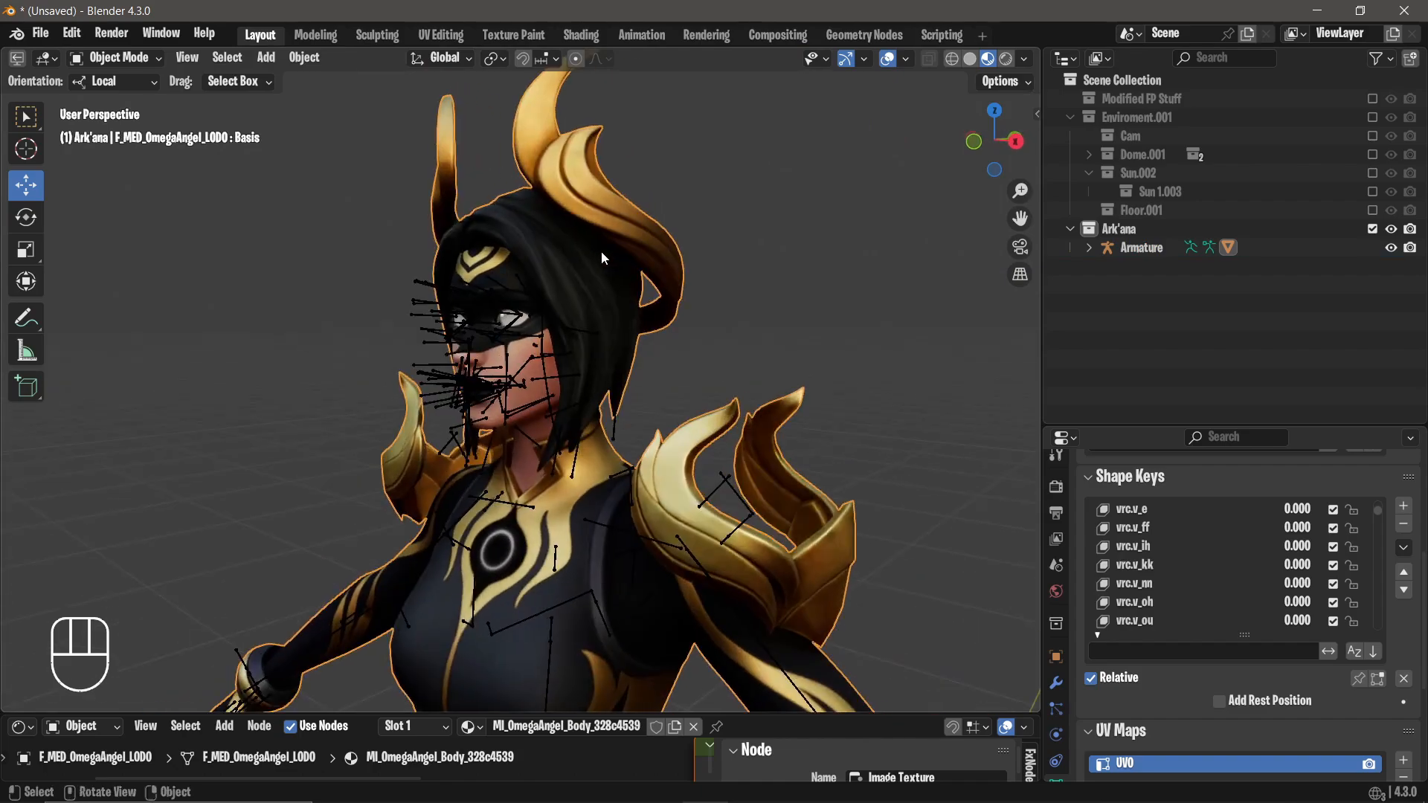
Select the character's armature and switch it to Pose Mode.
click(501, 323)
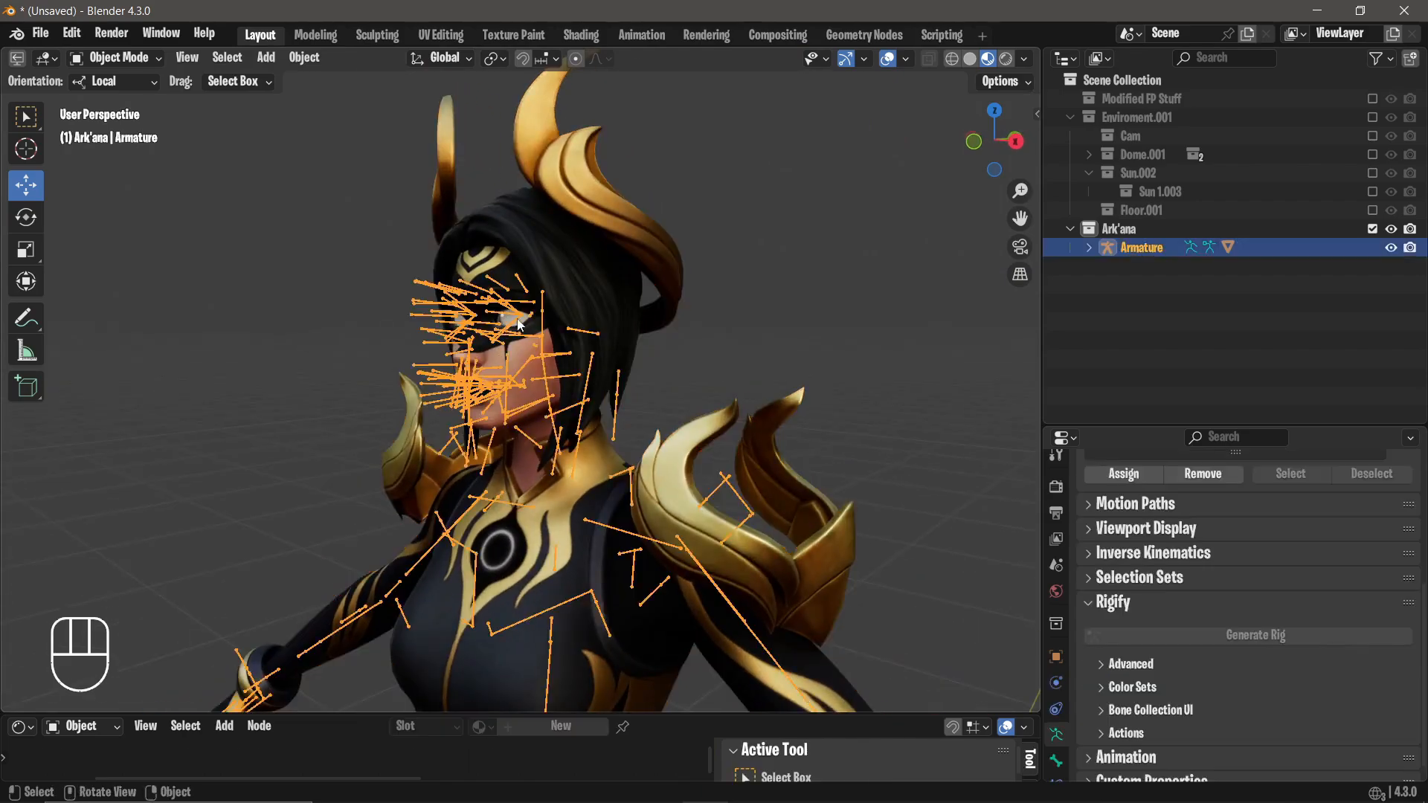
scroll(519, 320, down, 3)
middle_drag(595, 375, 658, 391)
shift+middle_drag(651, 515, 655, 365)
click(116, 58)
click(124, 121)
Try rotating the dyn_skirt_side_01_l bone to swing the side panel of the skirt.
scroll(629, 354, up, 5)
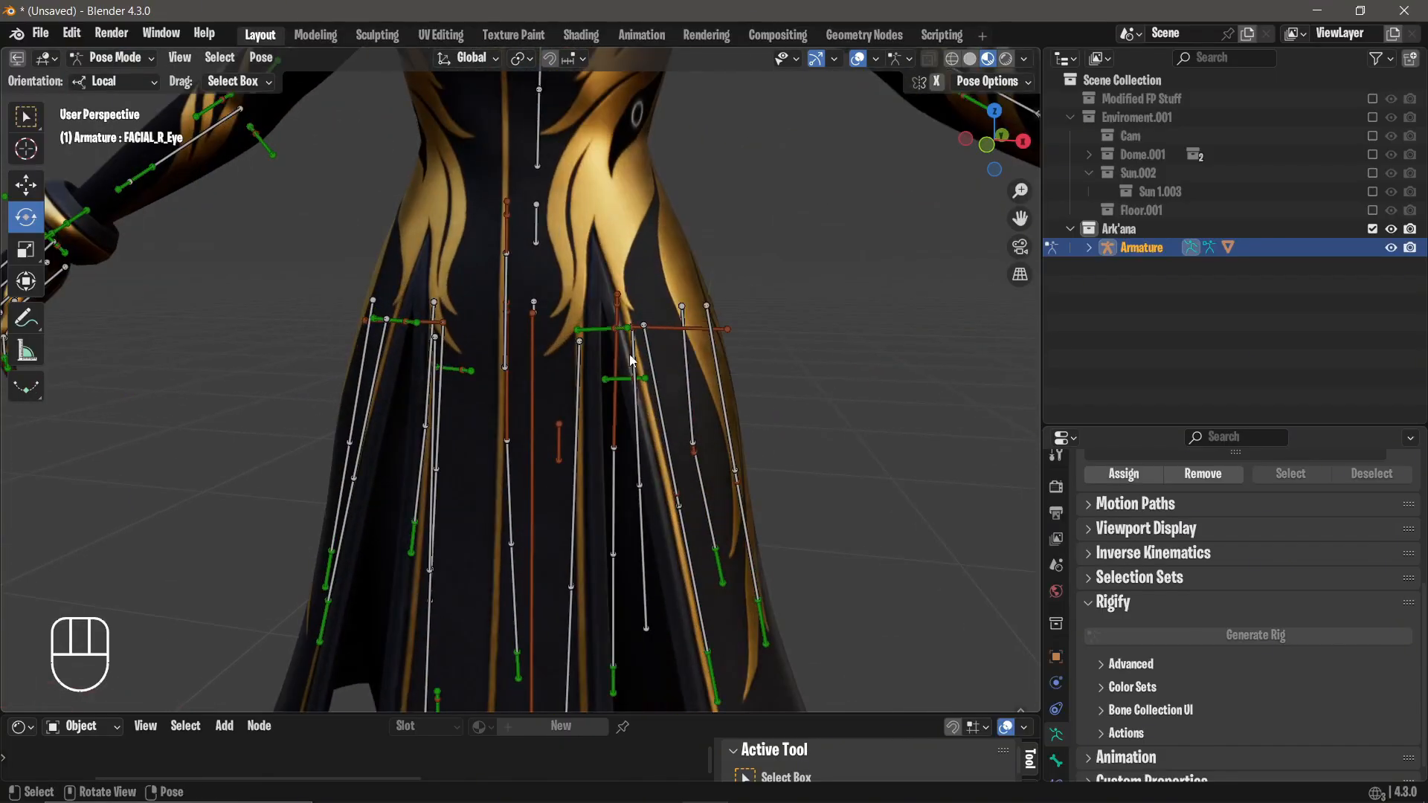
click(599, 334)
scroll(698, 311, down, 3)
scroll(729, 300, up, 4)
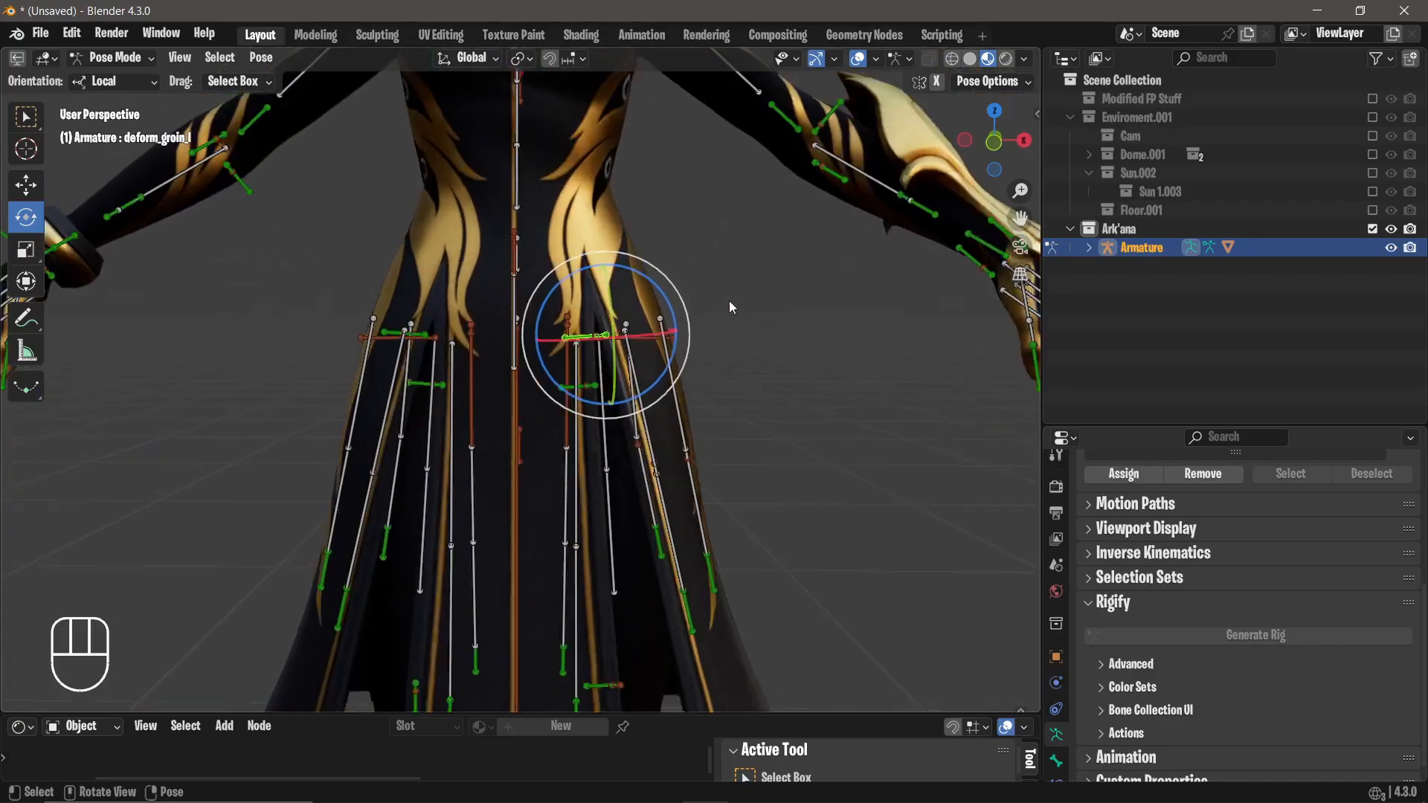
mouse_move(719, 330)
middle_down()
mouse_move(552, 350)
mouse_move(810, 325)
mouse_move(735, 338)
middle_up()
scroll(796, 324, down, 4)
scroll(680, 257, up, 2)
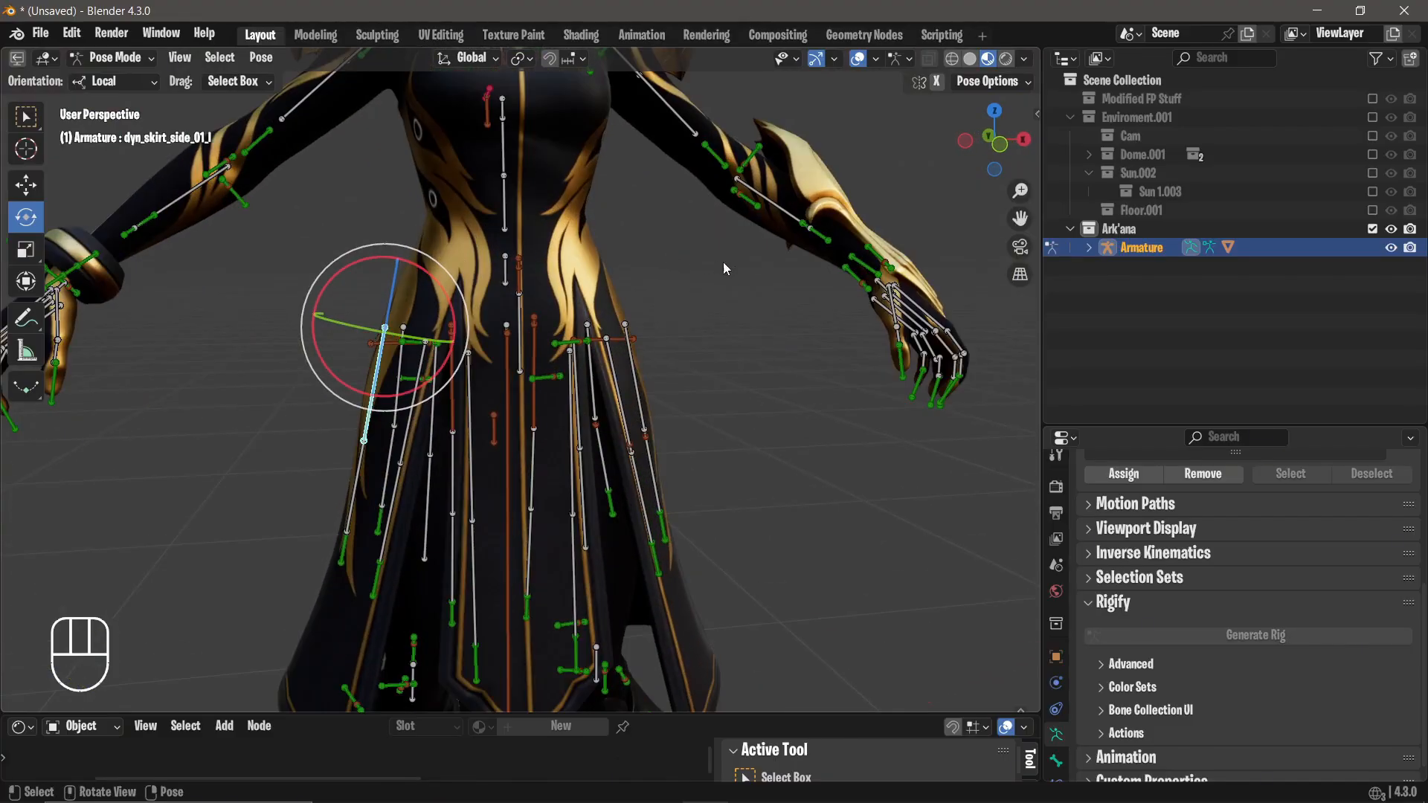
key(r)
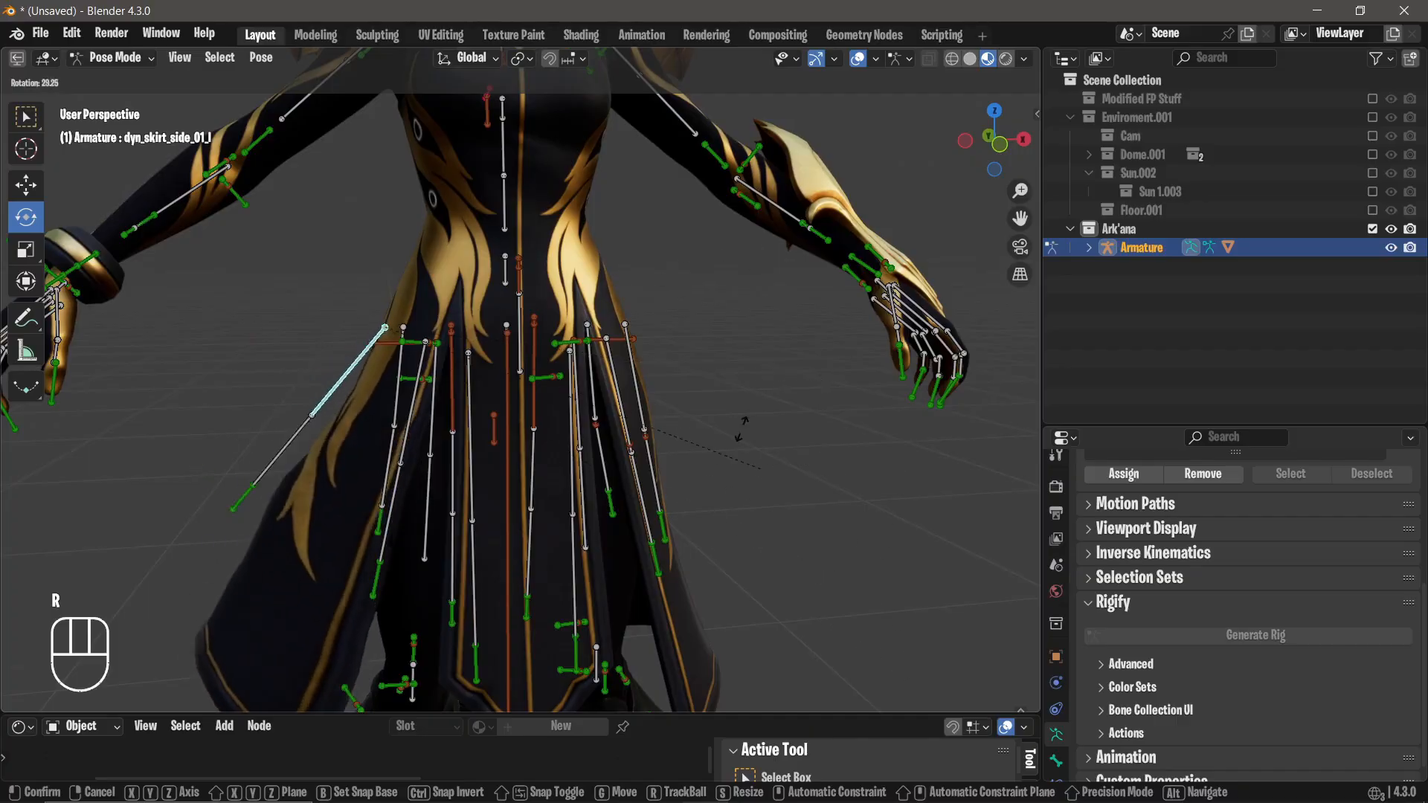
right_click(734, 419)
Try rotating the Base_skirt_frontMid_l bone at the top of the skirt.
middle_drag(481, 353, 742, 362)
click(649, 387)
drag(640, 356, 646, 383)
key(ctrl+z)
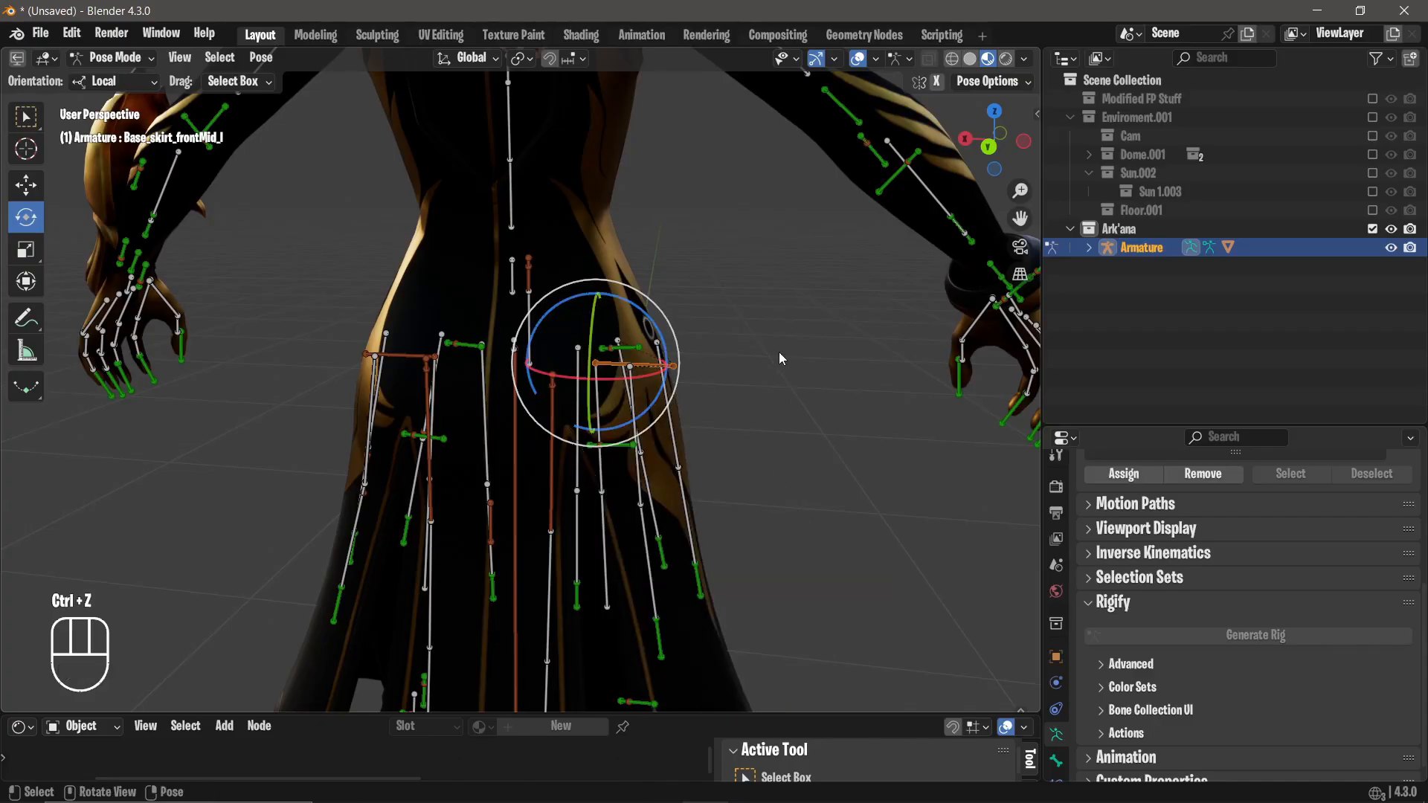
Try rotating the dyn_skirt_side_03_r bone at the lower end of the skirt's side chain.
middle_drag(268, 256, 631, 291)
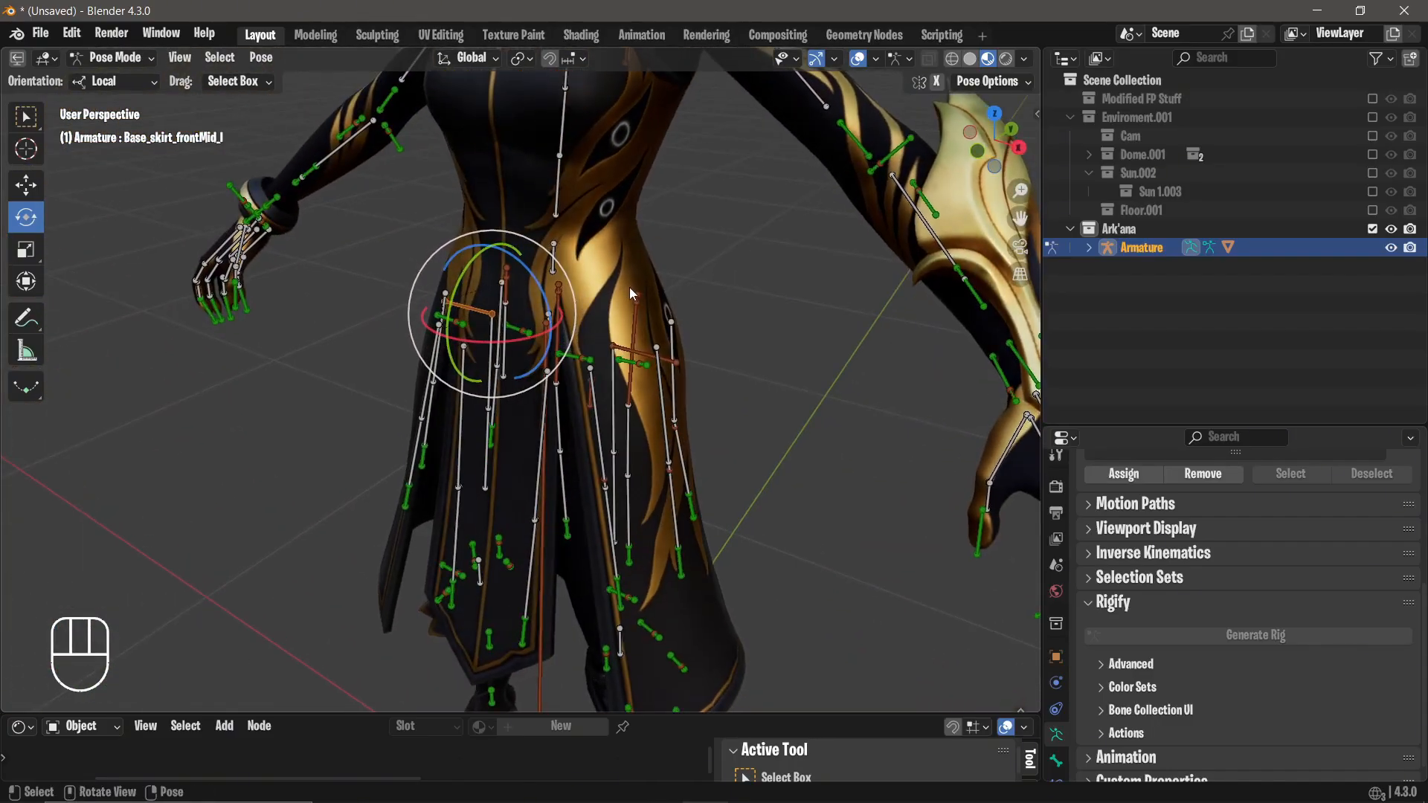
middle_drag(641, 360, 586, 208)
scroll(595, 282, up, 1)
middle_drag(598, 291, 618, 265)
scroll(616, 297, up, 2)
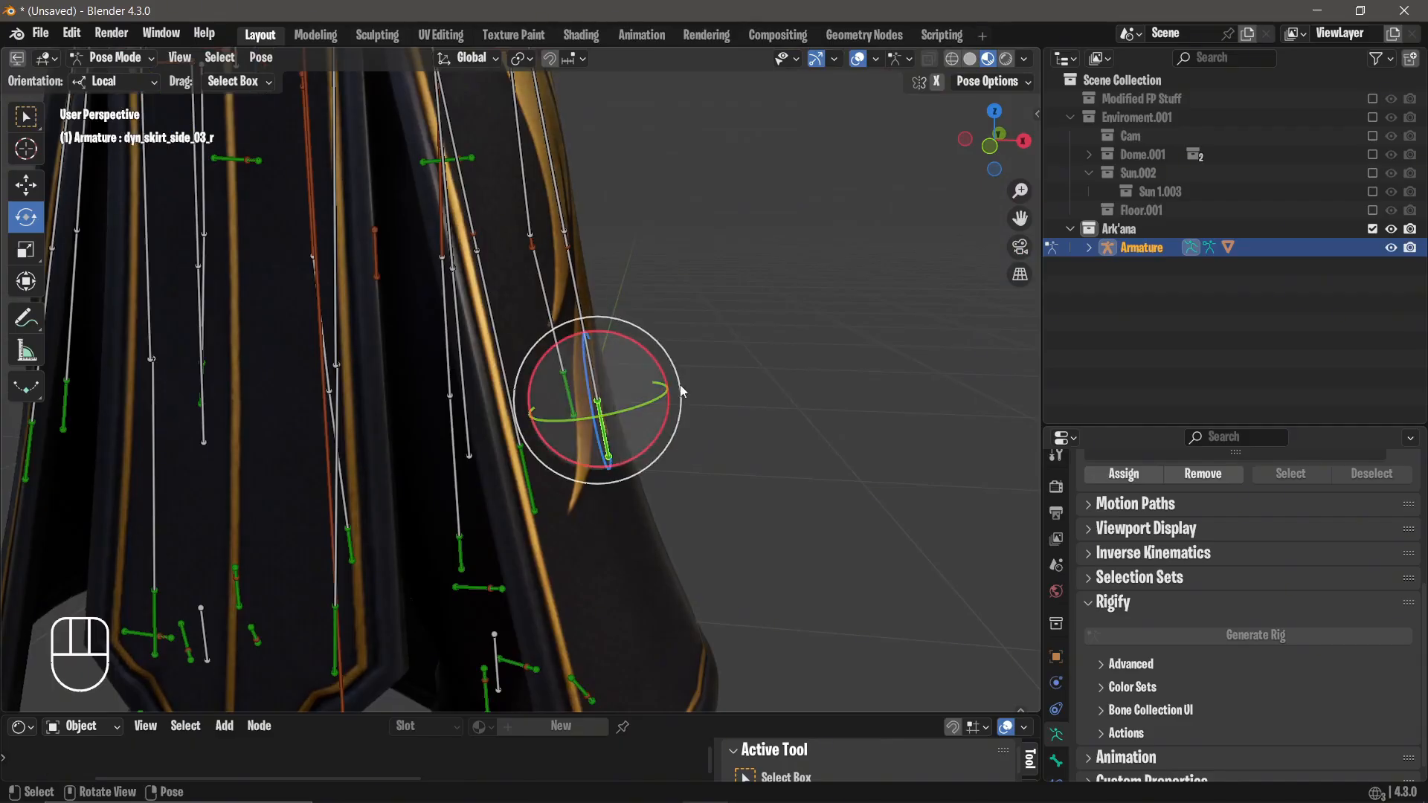
scroll(659, 380, down, 2)
scroll(613, 257, up, 3)
shift+middle_drag(662, 377, 637, 233)
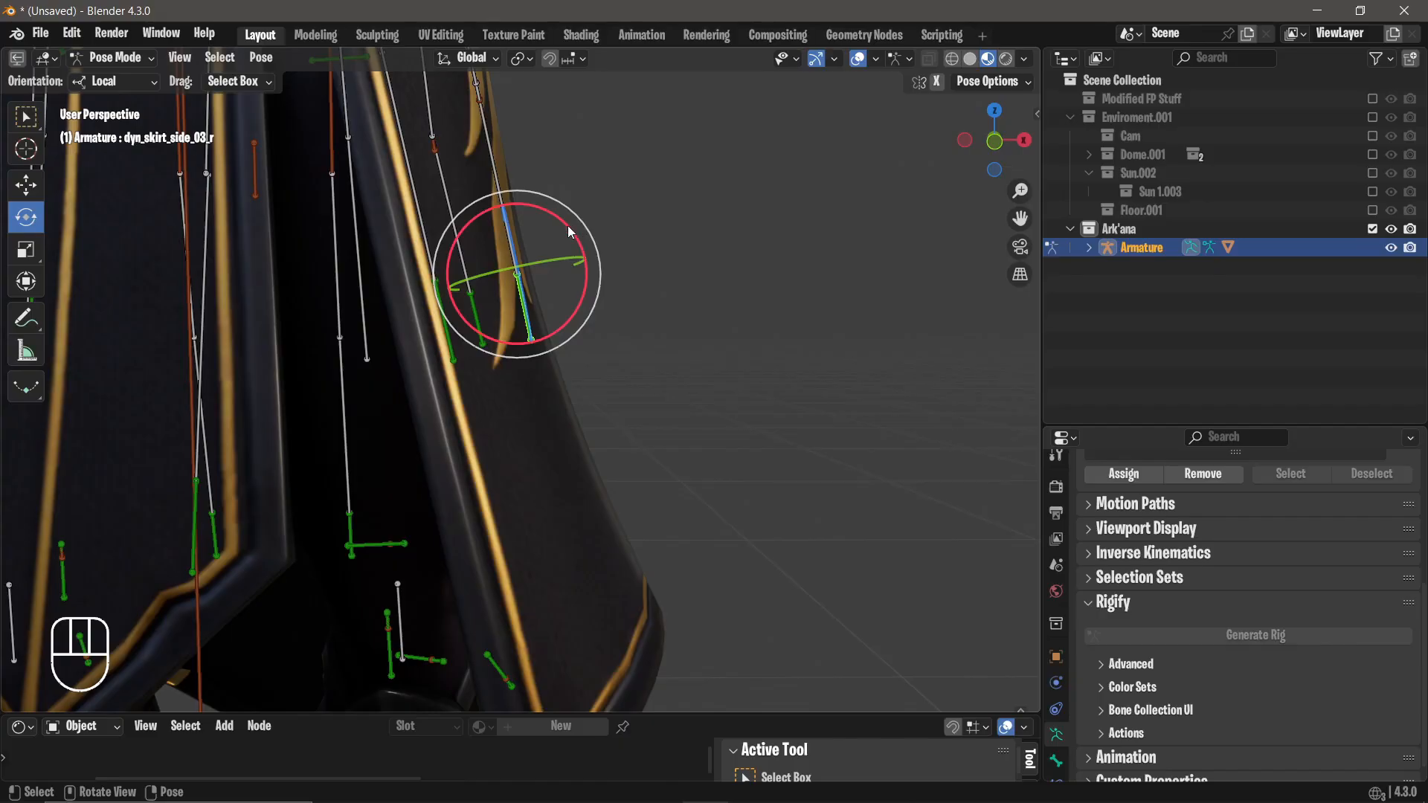
drag(569, 232, 612, 223)
key(ctrl+z)
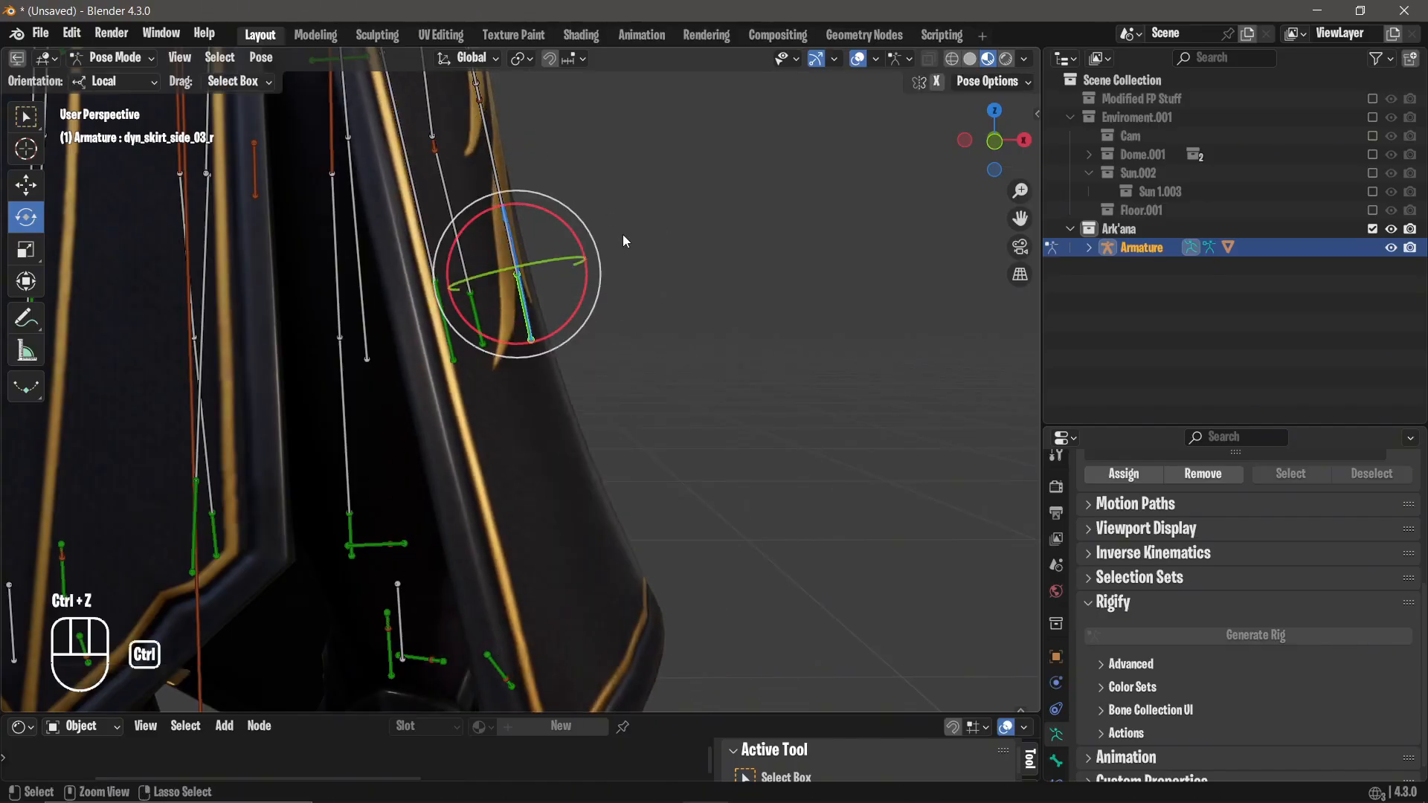
Examine the armature's bones from the legs up to the torso and the armored forearm.
scroll(622, 234, down, 4)
middle_drag(623, 235, 567, 250)
shift+middle_drag(628, 378, 695, 248)
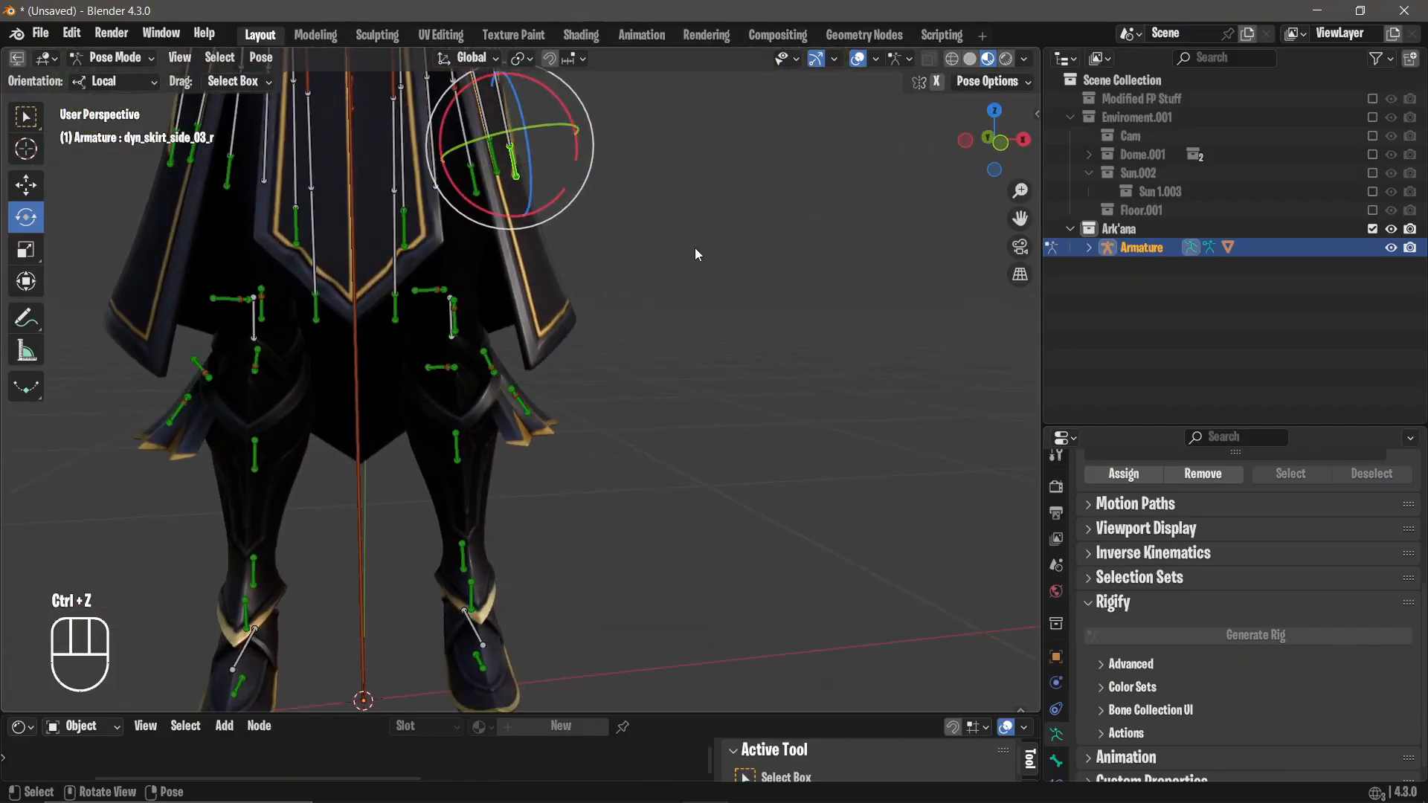
shift+middle_drag(581, 207, 686, 504)
scroll(659, 254, down, 2)
shift+middle_drag(659, 252, 660, 325)
middle_drag(661, 324, 529, 312)
shift+middle_drag(688, 313, 697, 383)
scroll(697, 376, up, 3)
middle_drag(692, 363, 789, 349)
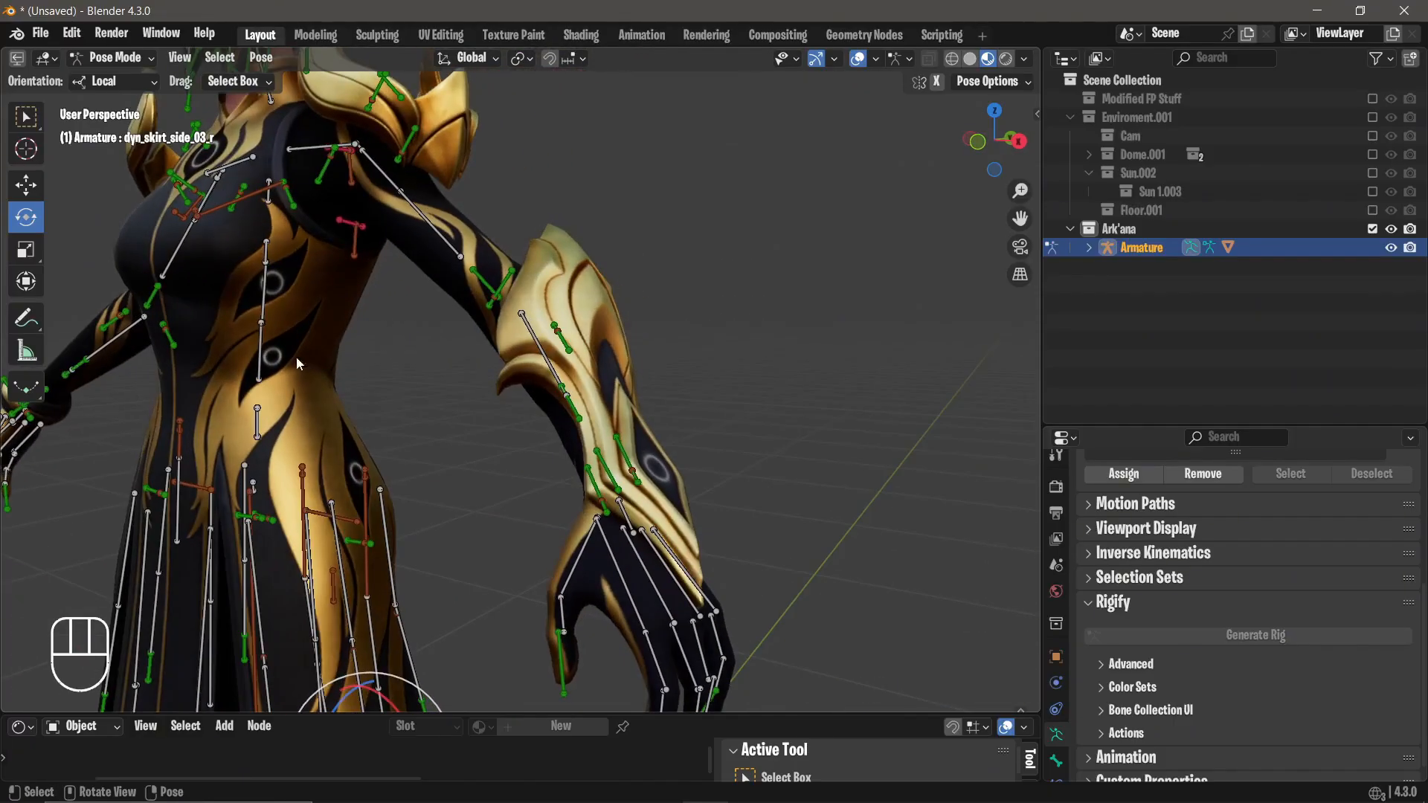
middle_drag(297, 362, 543, 365)
middle_drag(543, 365, 447, 444)
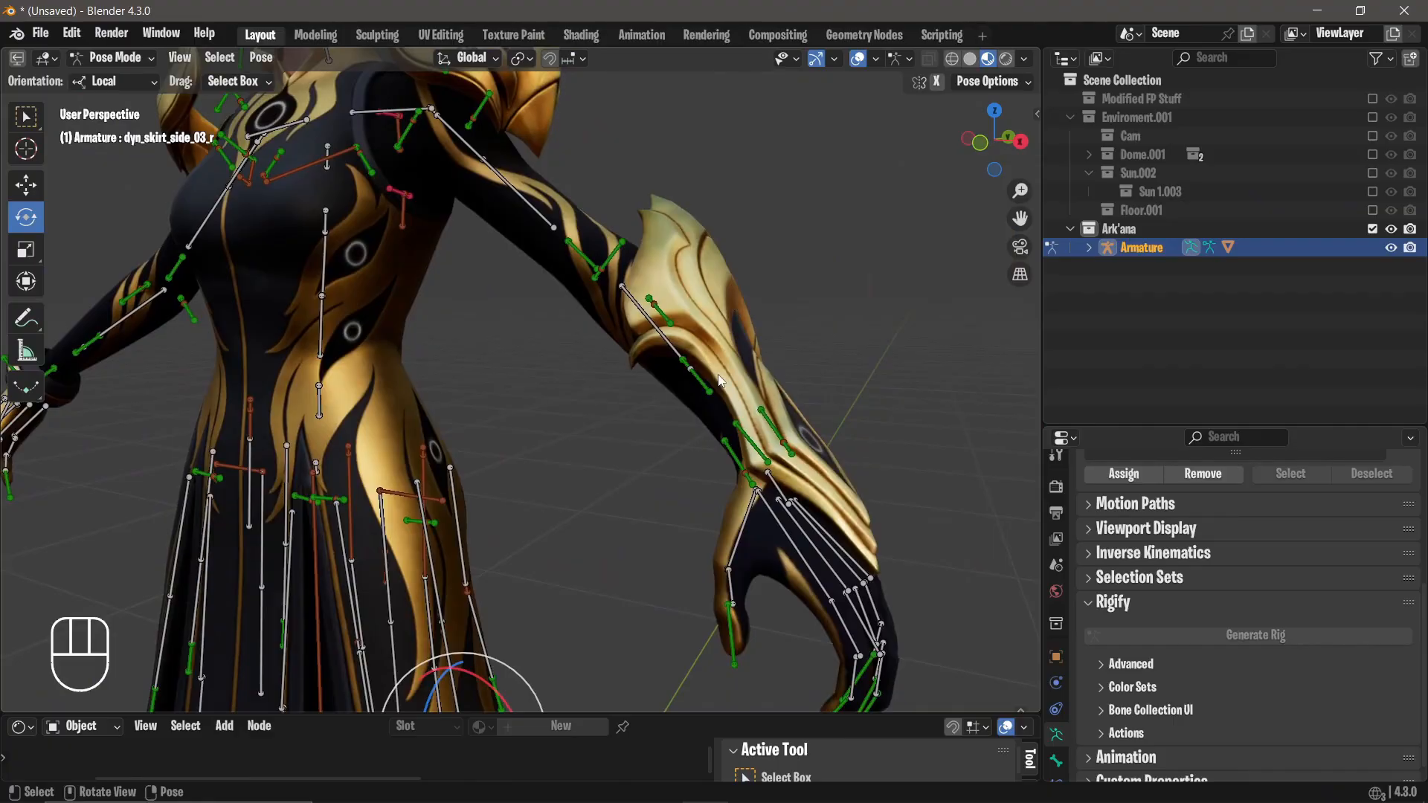
Try rotating the deform_elbow_out_l bone beneath the golden forearm armor.
middle_drag(720, 380, 667, 401)
middle_drag(712, 309, 752, 311)
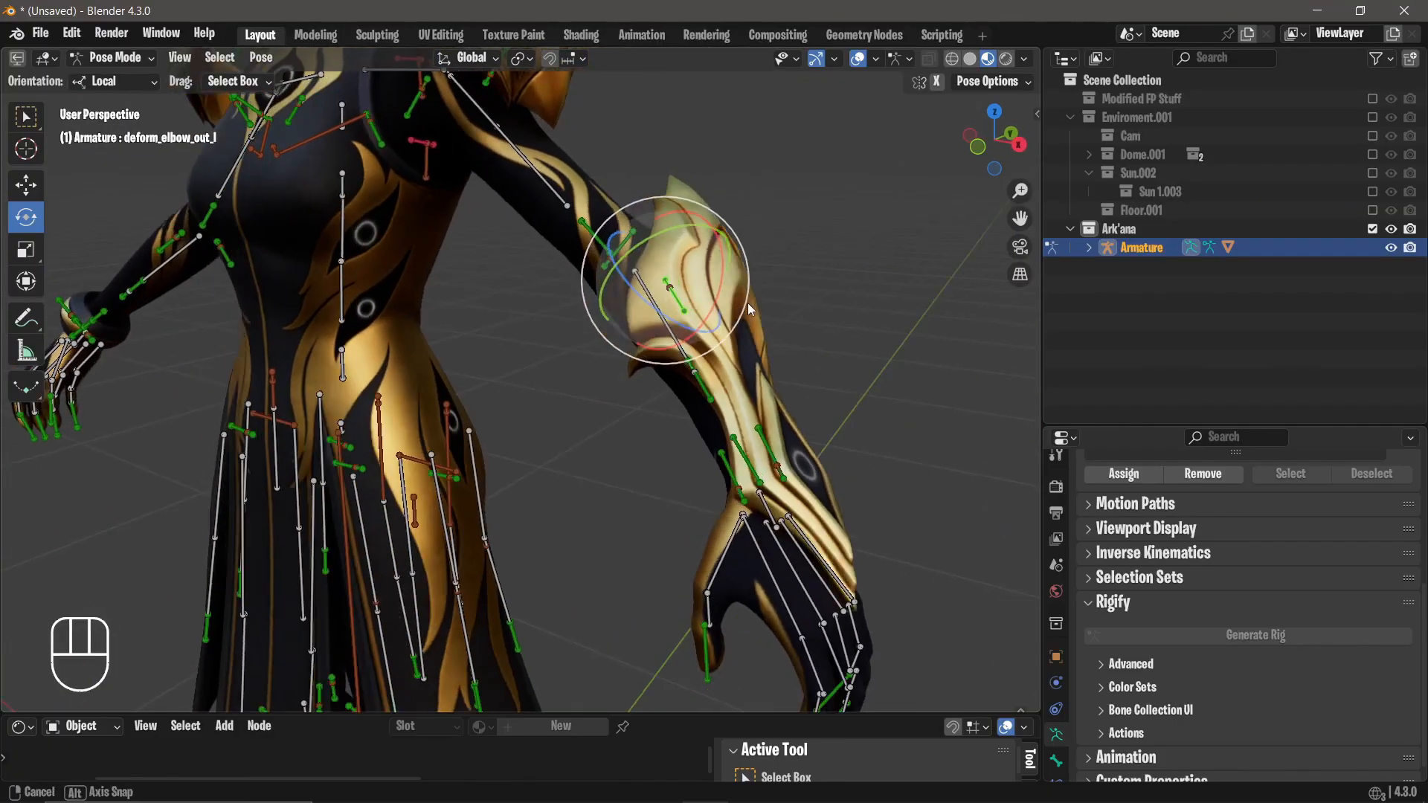
drag(692, 285, 724, 304)
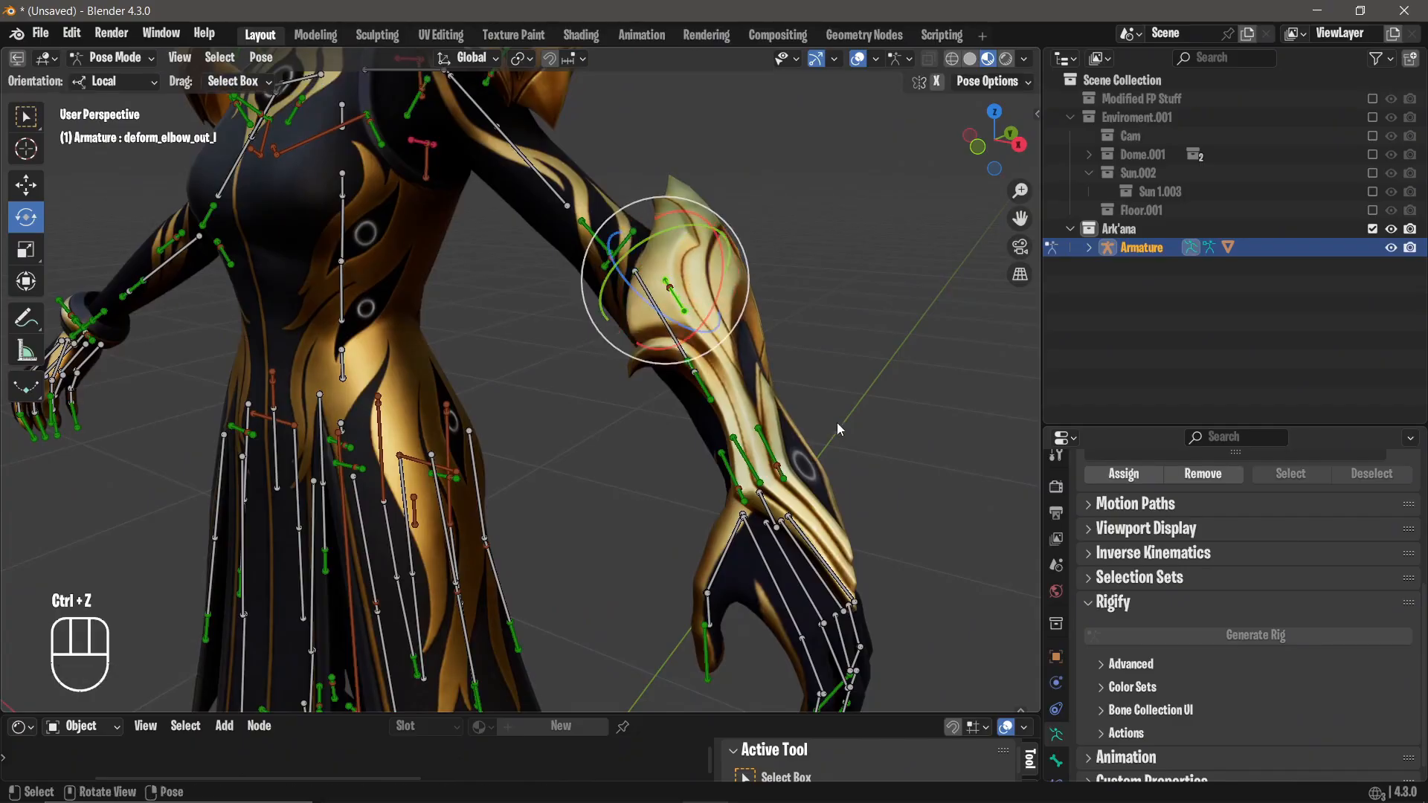
Try rotating the crown_l bone on the golden shoulder armor.
middle_drag(837, 422, 890, 398)
scroll(580, 223, down, 3)
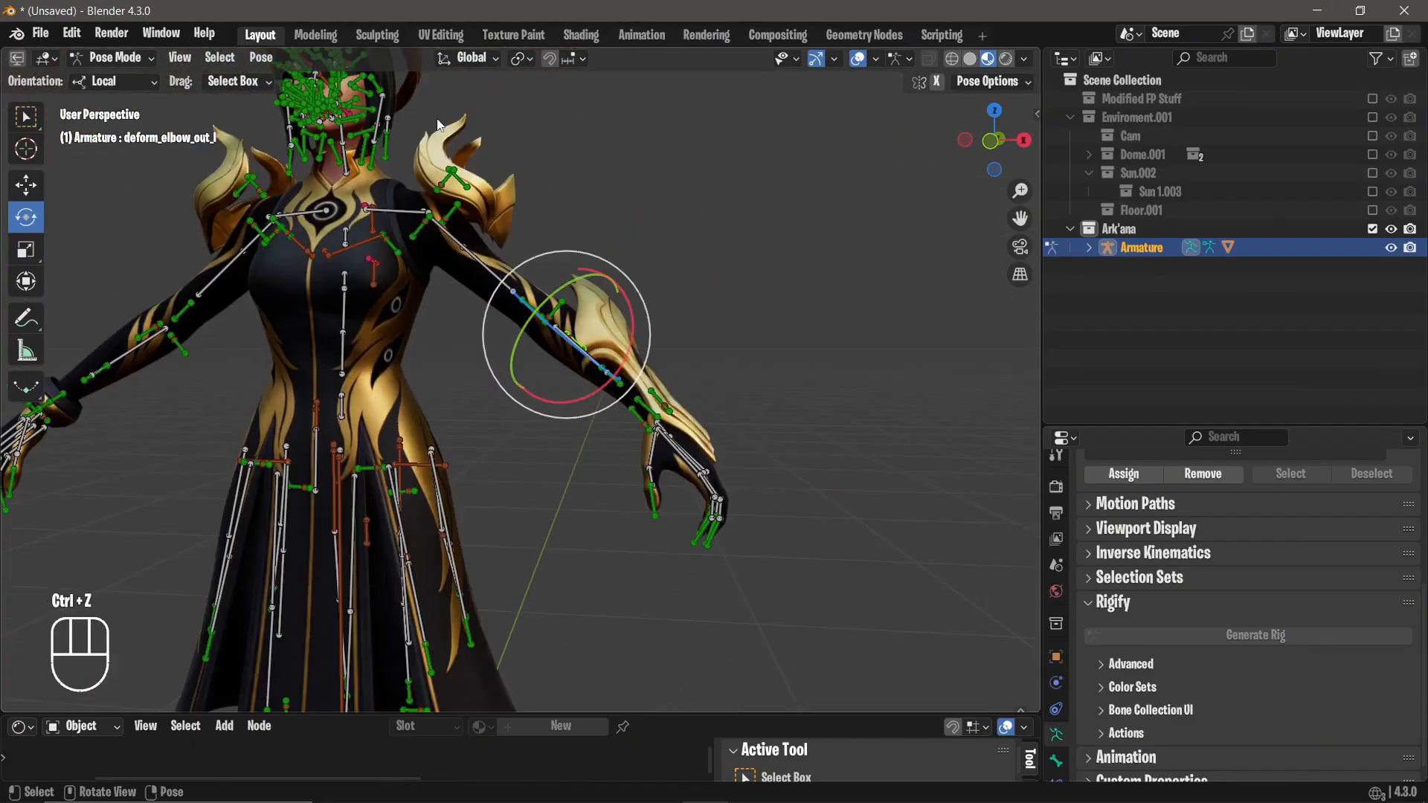
shift+middle_drag(446, 163, 611, 338)
scroll(611, 339, up, 3)
click(663, 382)
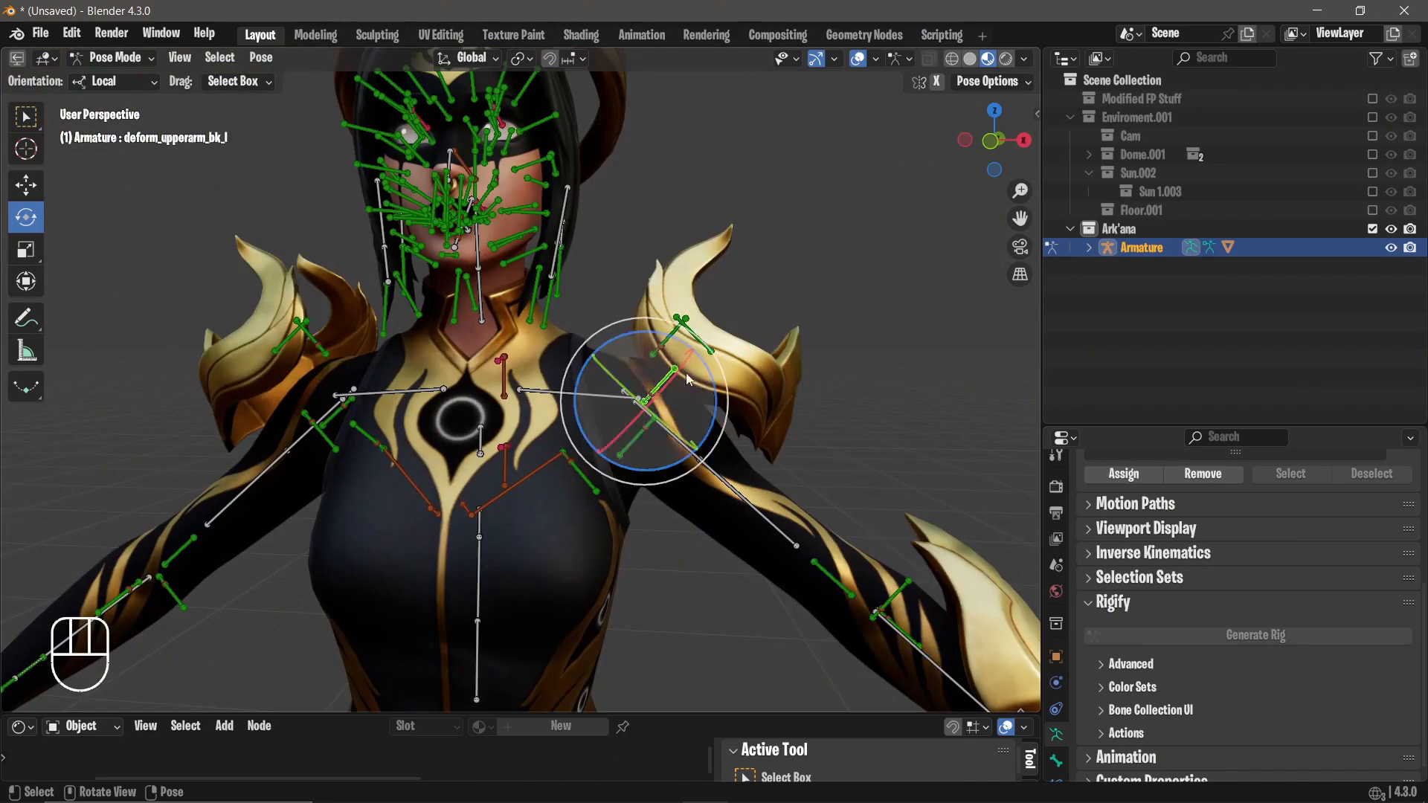
click(700, 334)
middle_drag(700, 335, 748, 327)
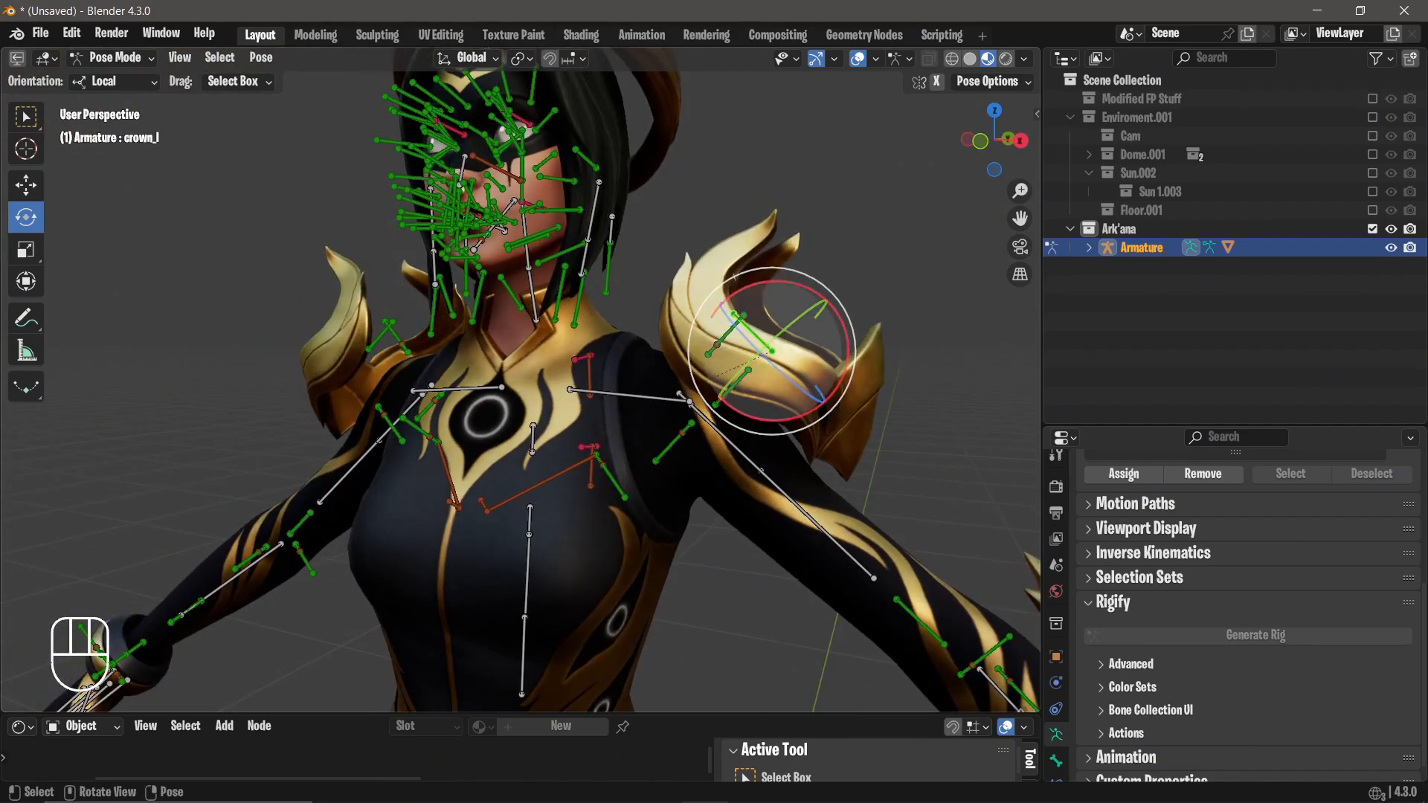
key(r)
key(r)
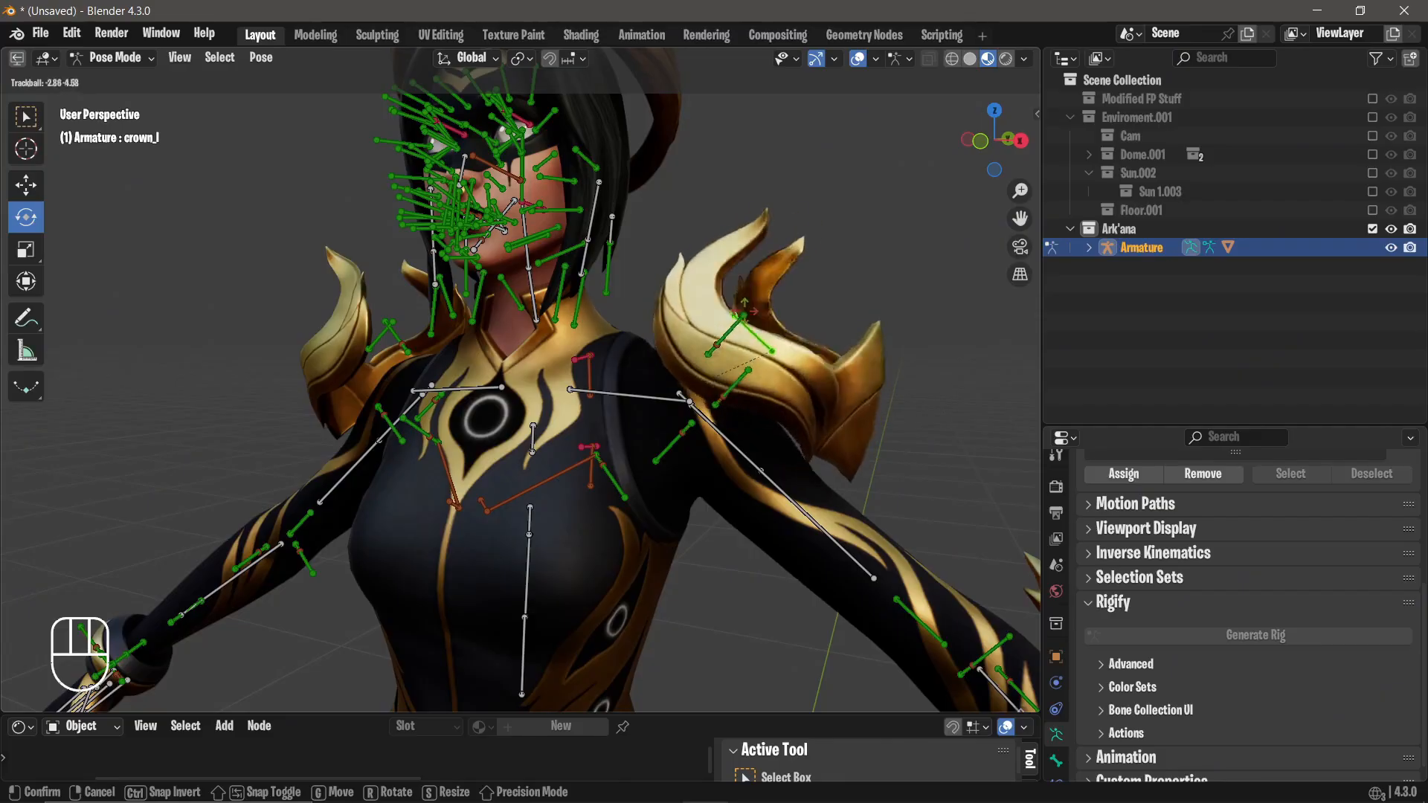
click(750, 308)
key(ctrl+z)
middle_drag(673, 313, 641, 321)
drag(662, 284, 654, 281)
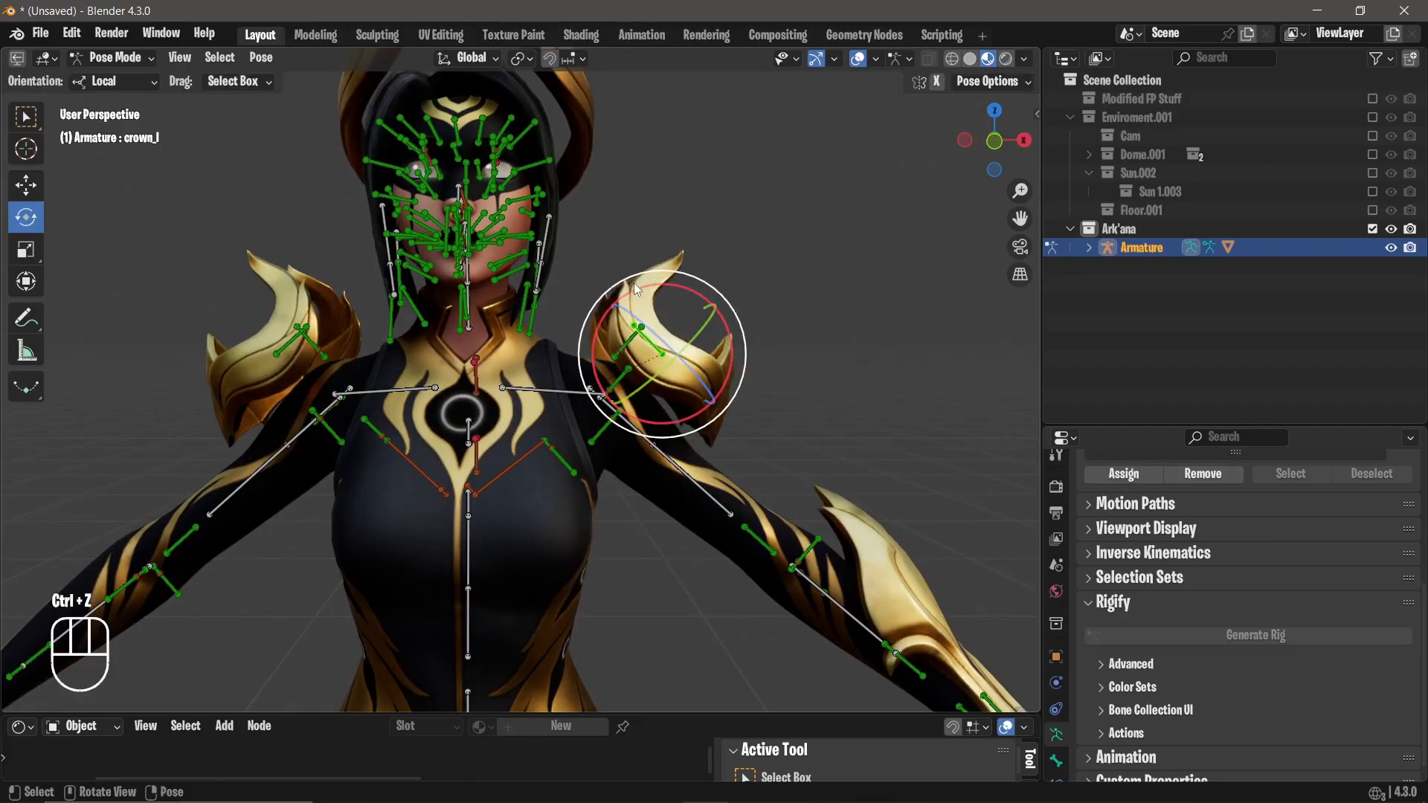
Examine the armature's bones around the head and hair, and around the feathers below the knees.
middle_drag(636, 289, 421, 308)
scroll(605, 301, up, 3)
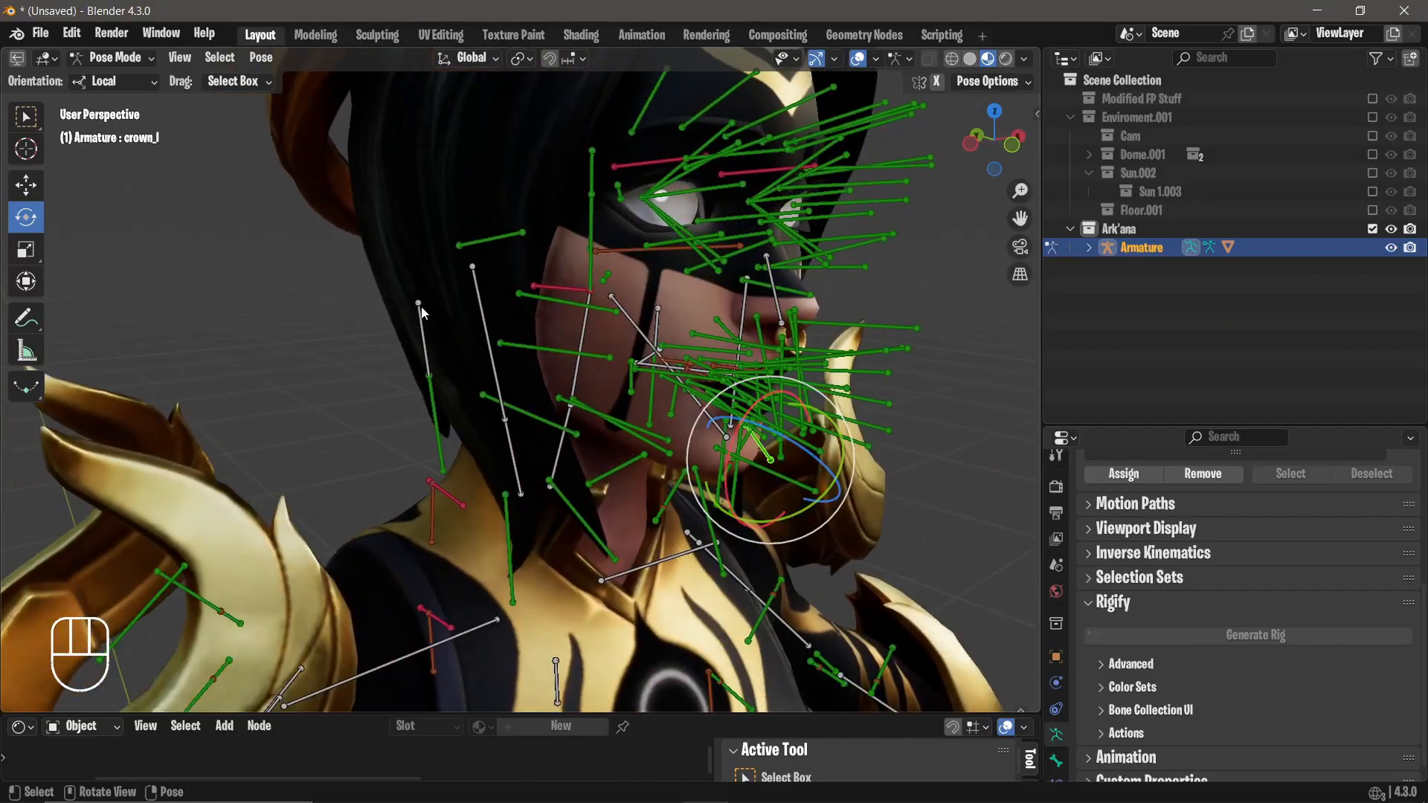
middle_drag(527, 338, 712, 315)
scroll(710, 320, down, 3)
shift+middle_drag(686, 397, 796, 376)
scroll(833, 571, up, 4)
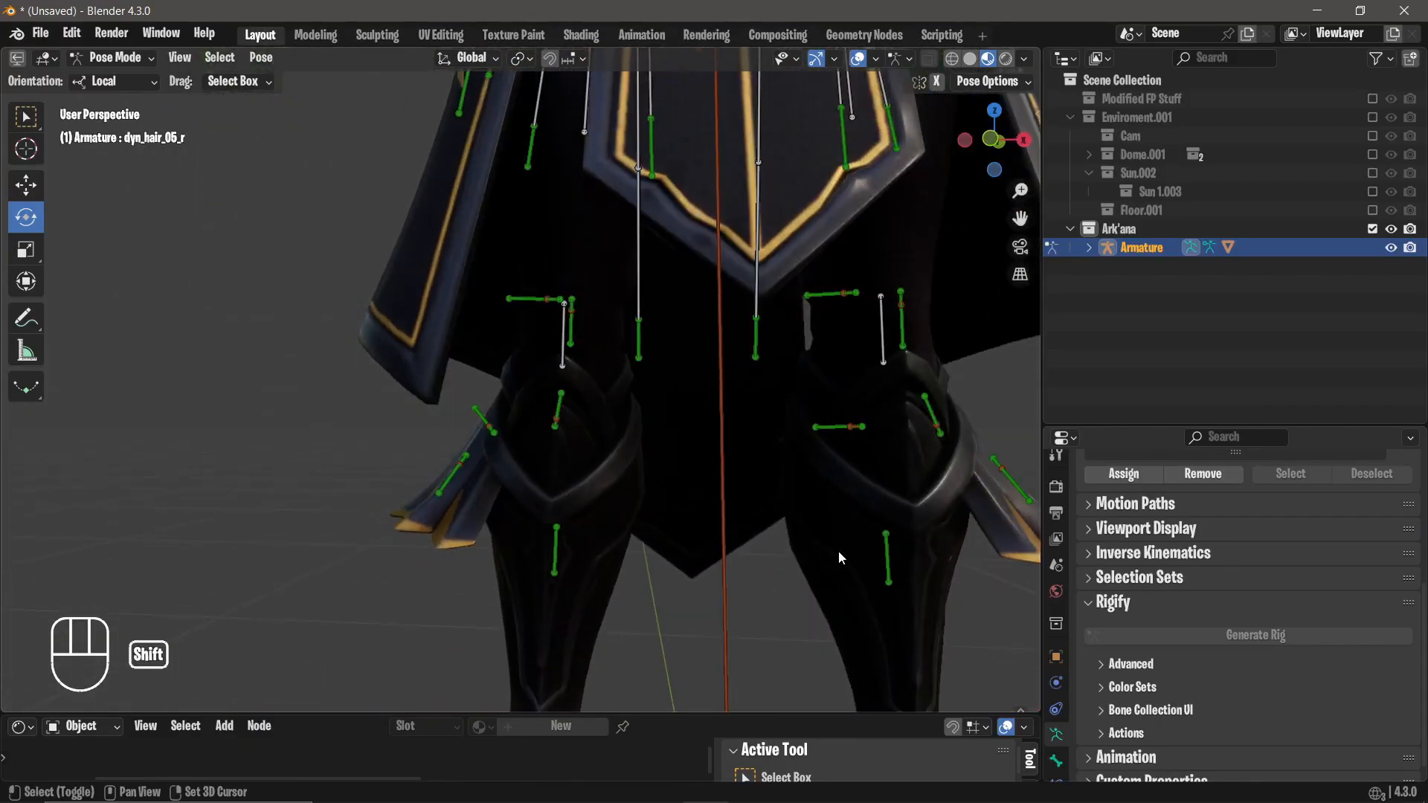
shift+middle_drag(838, 551, 455, 488)
middle_drag(554, 463, 483, 439)
scroll(568, 377, up, 4)
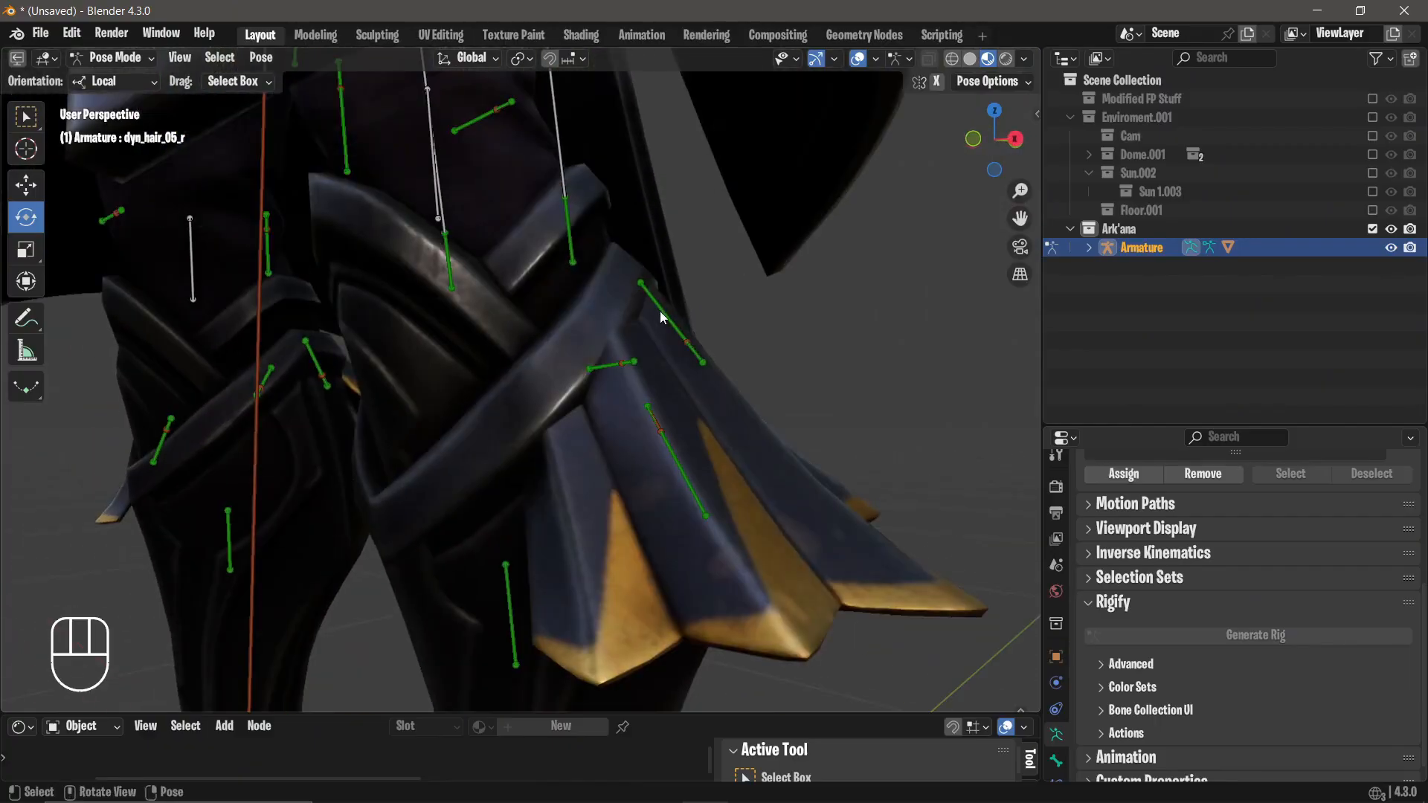
Try rotating the feathers_2_l bone on the outer feathers below the knee.
middle_drag(837, 368, 350, 360)
drag(348, 368, 311, 382)
middle_drag(311, 382, 784, 262)
key(ctrl+z)
scroll(754, 332, up, 3)
scroll(766, 325, down, 2)
scroll(770, 270, up, 3)
scroll(776, 270, down, 3)
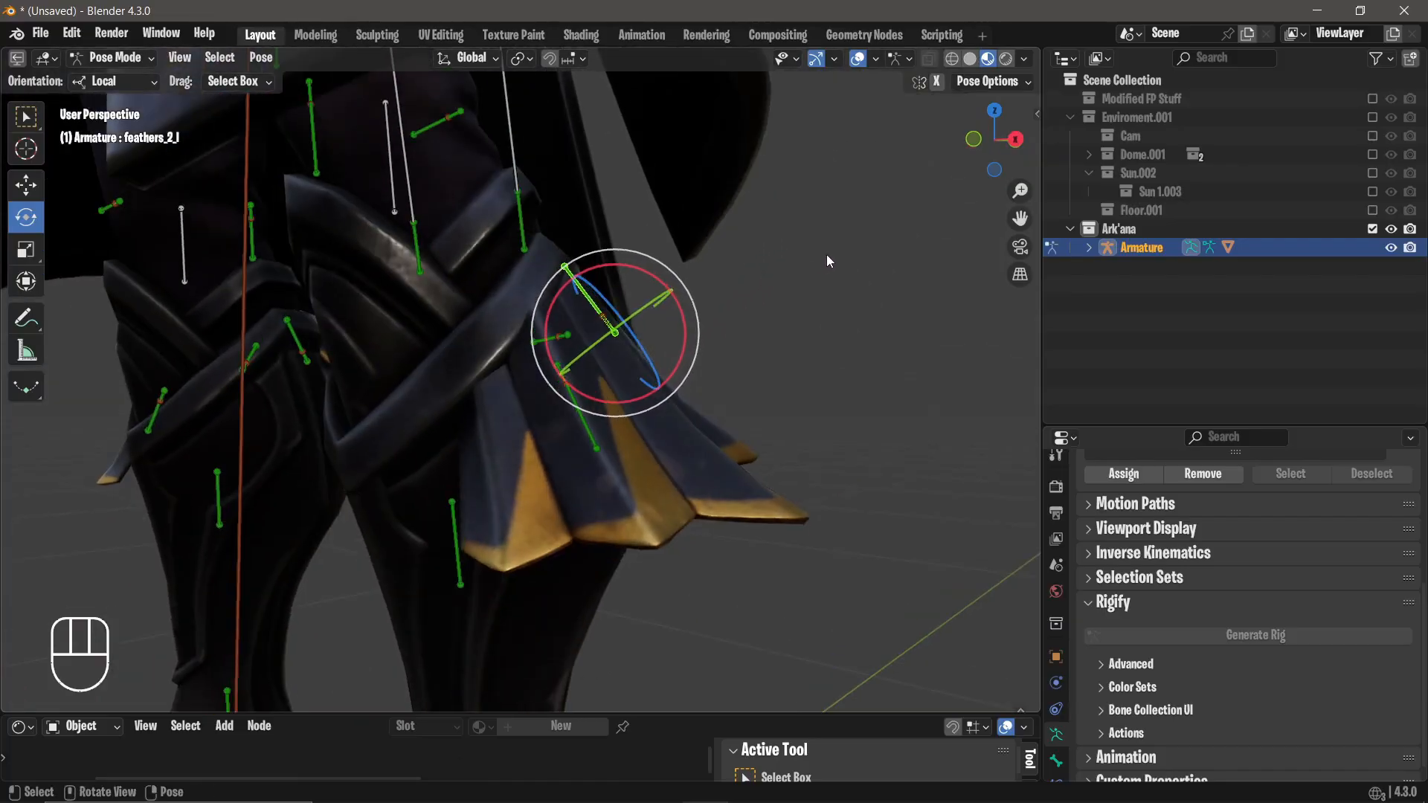
key(r)
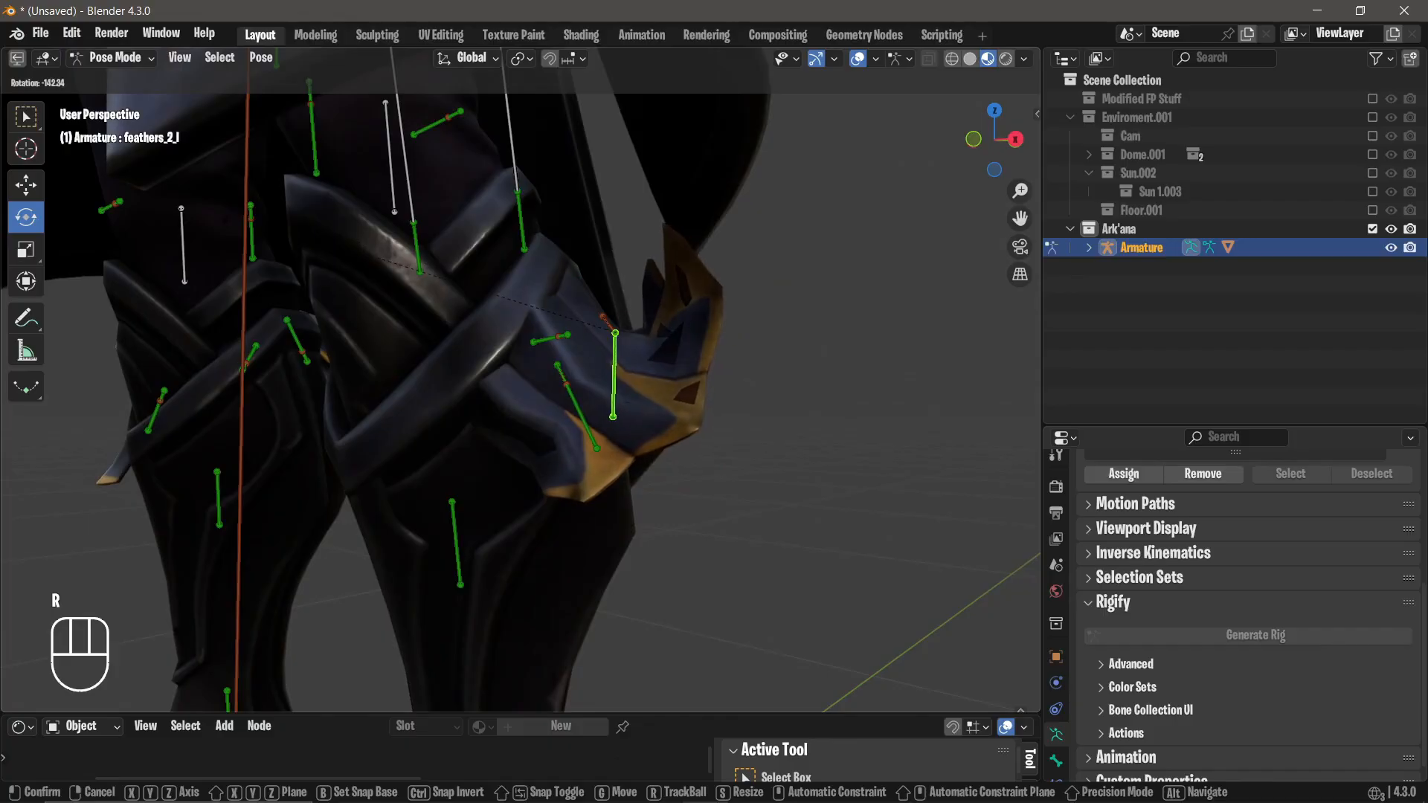
right_click(284, 221)
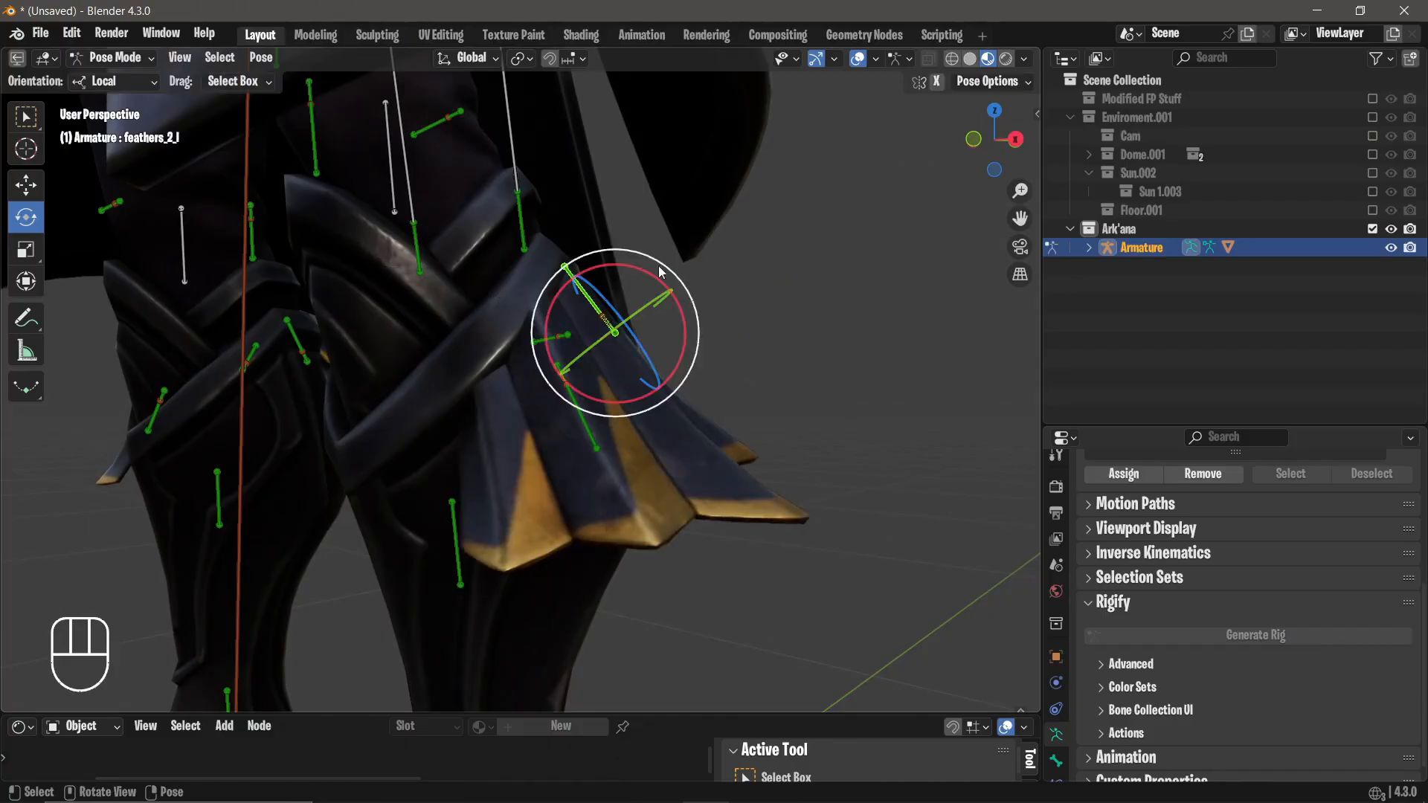
Rotate the end of the feathers_2_l bone in Edit Mode so the bone points down along the feathers.
click(103, 100)
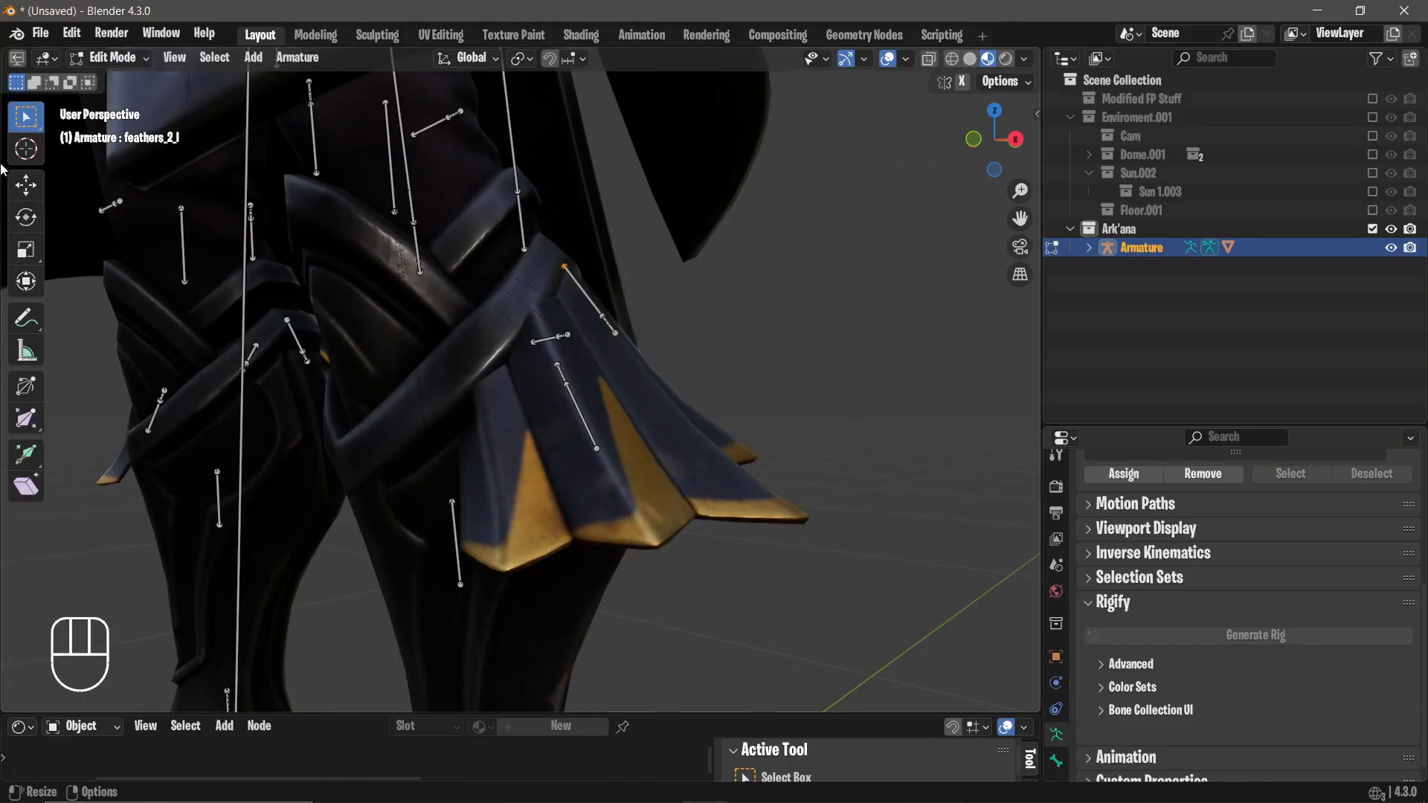
click(38, 222)
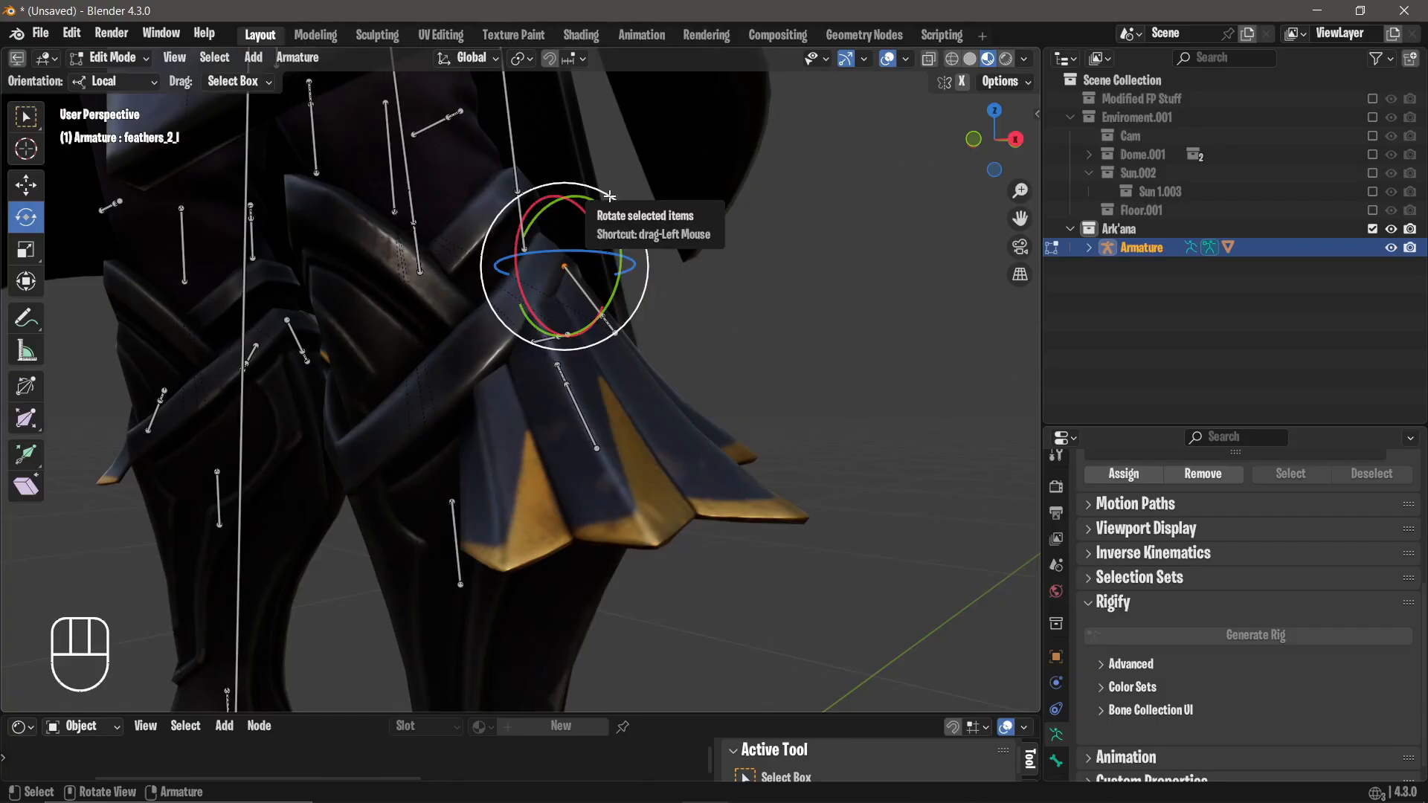
drag(610, 196, 639, 206)
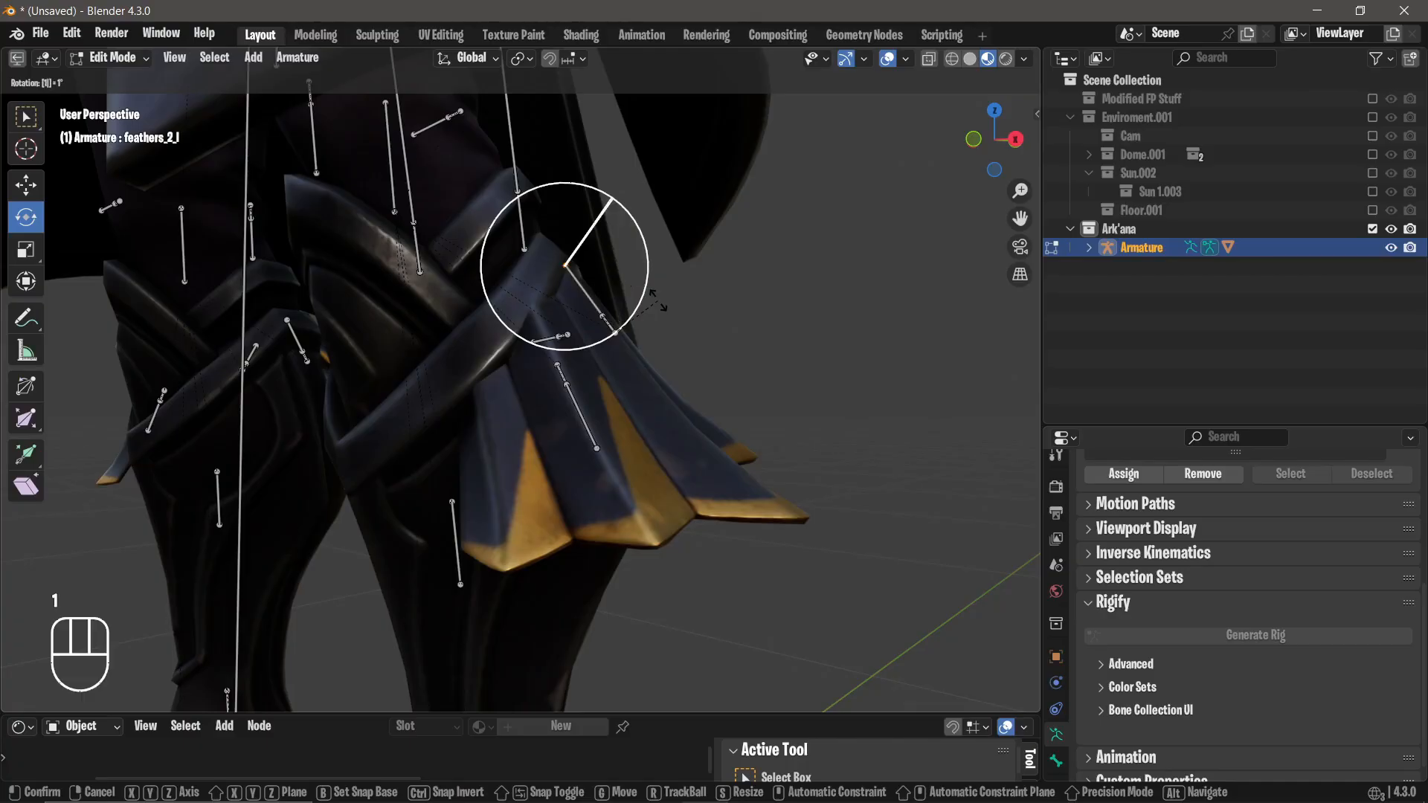
key(Return)
middle_drag(655, 301, 546, 370)
Fine-tune the rotation of the feathers_2_l bone's end to follow the slope of the outer feathers, then return to Pose Mode.
middle_drag(884, 191, 815, 238)
drag(605, 487, 611, 497)
middle_drag(611, 497, 299, 323)
drag(298, 323, 303, 314)
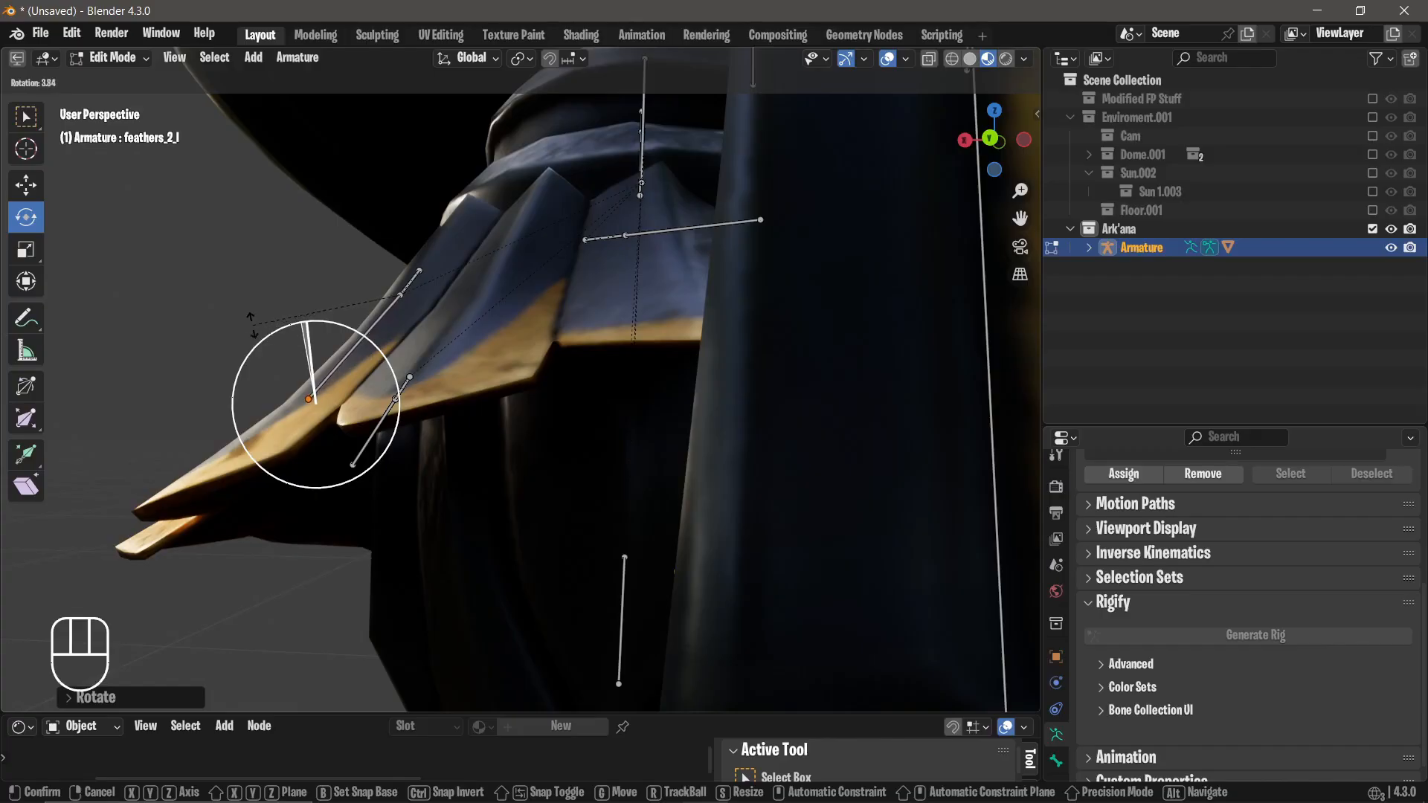
drag(239, 321, 239, 320)
middle_drag(239, 320, 699, 405)
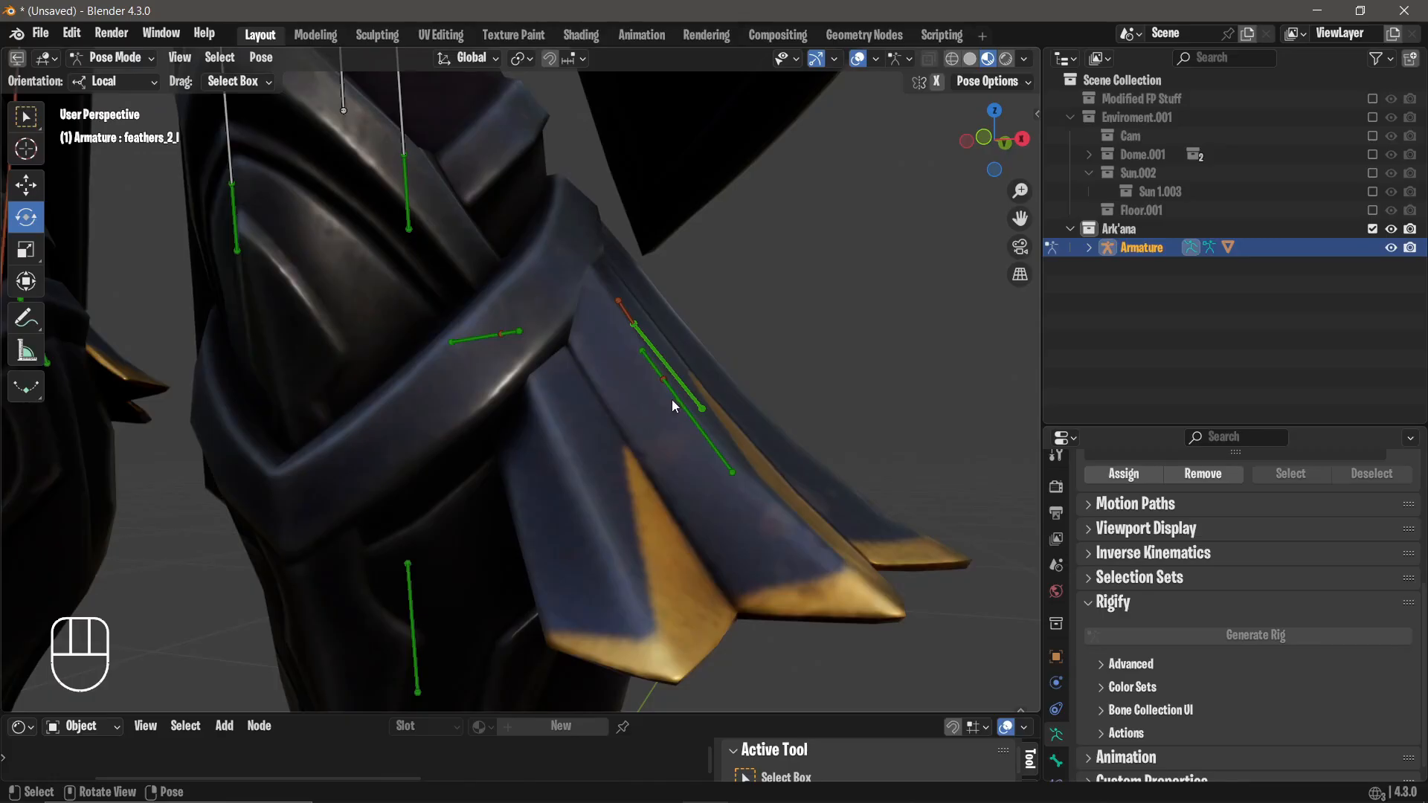
Try rotating the bone along the outer knee feathers in Pose Mode.
click(673, 398)
middle_drag(747, 378, 678, 372)
drag(654, 345, 654, 391)
key(ctrl+z)
Try rotating a neighboring bone at the knee and check the calf bones behind the leg.
click(542, 327)
middle_drag(752, 320, 500, 303)
drag(720, 281, 718, 270)
key(ctrl+z)
middle_drag(572, 279, 796, 292)
middle_drag(621, 370, 726, 395)
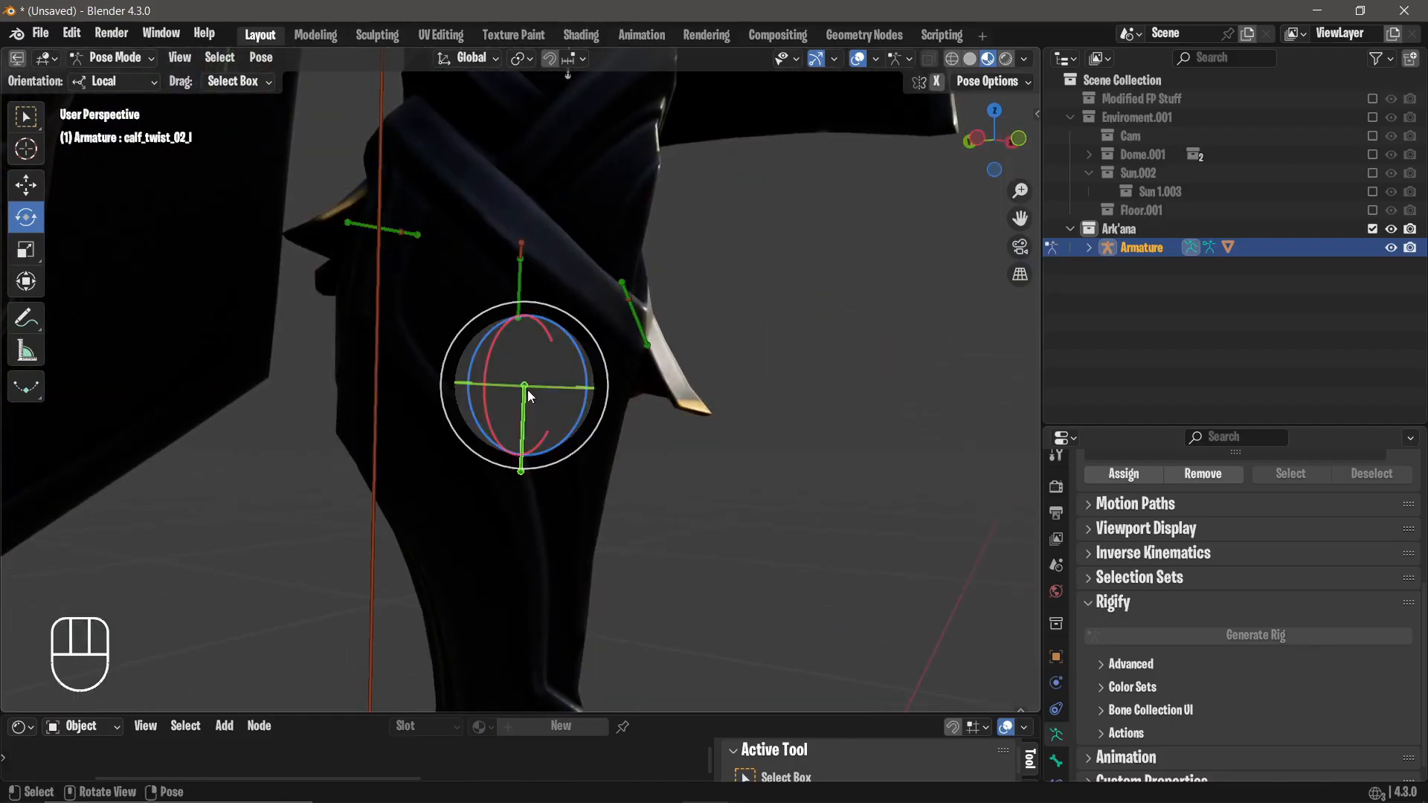
middle_drag(731, 298, 563, 393)
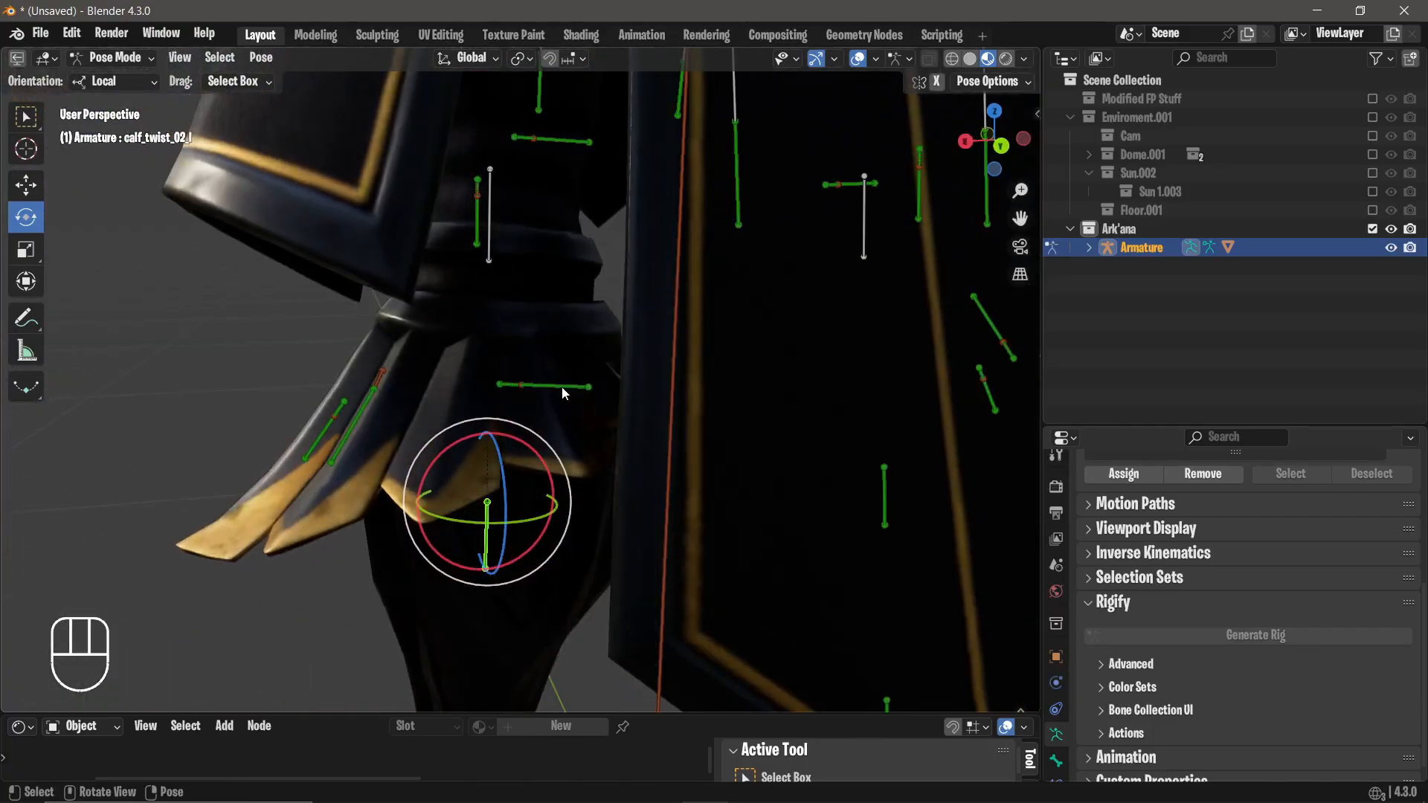
Rotate the end of the feathers_1_l bone by -90 degrees in Edit Mode.
click(112, 99)
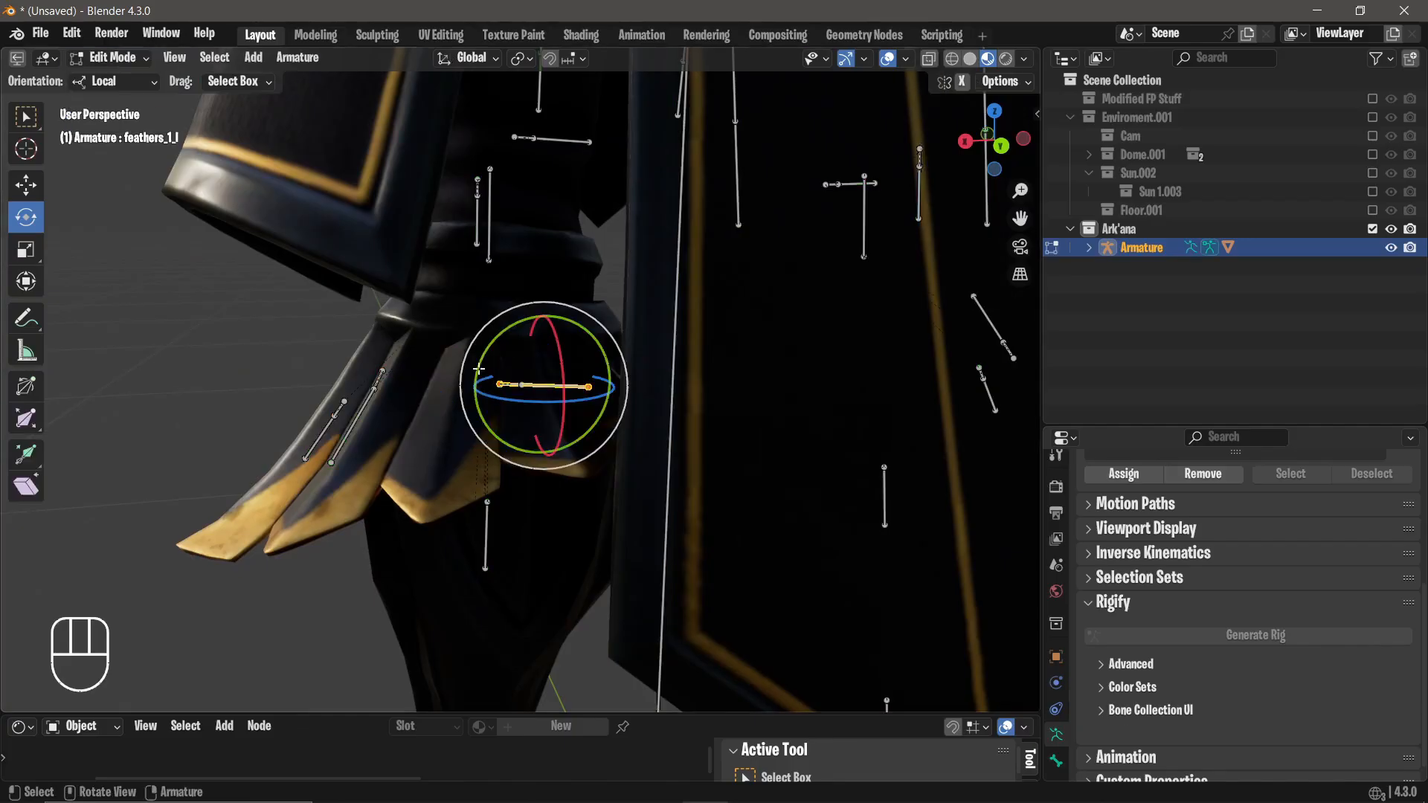
scroll(628, 446, up, 3)
click(666, 396)
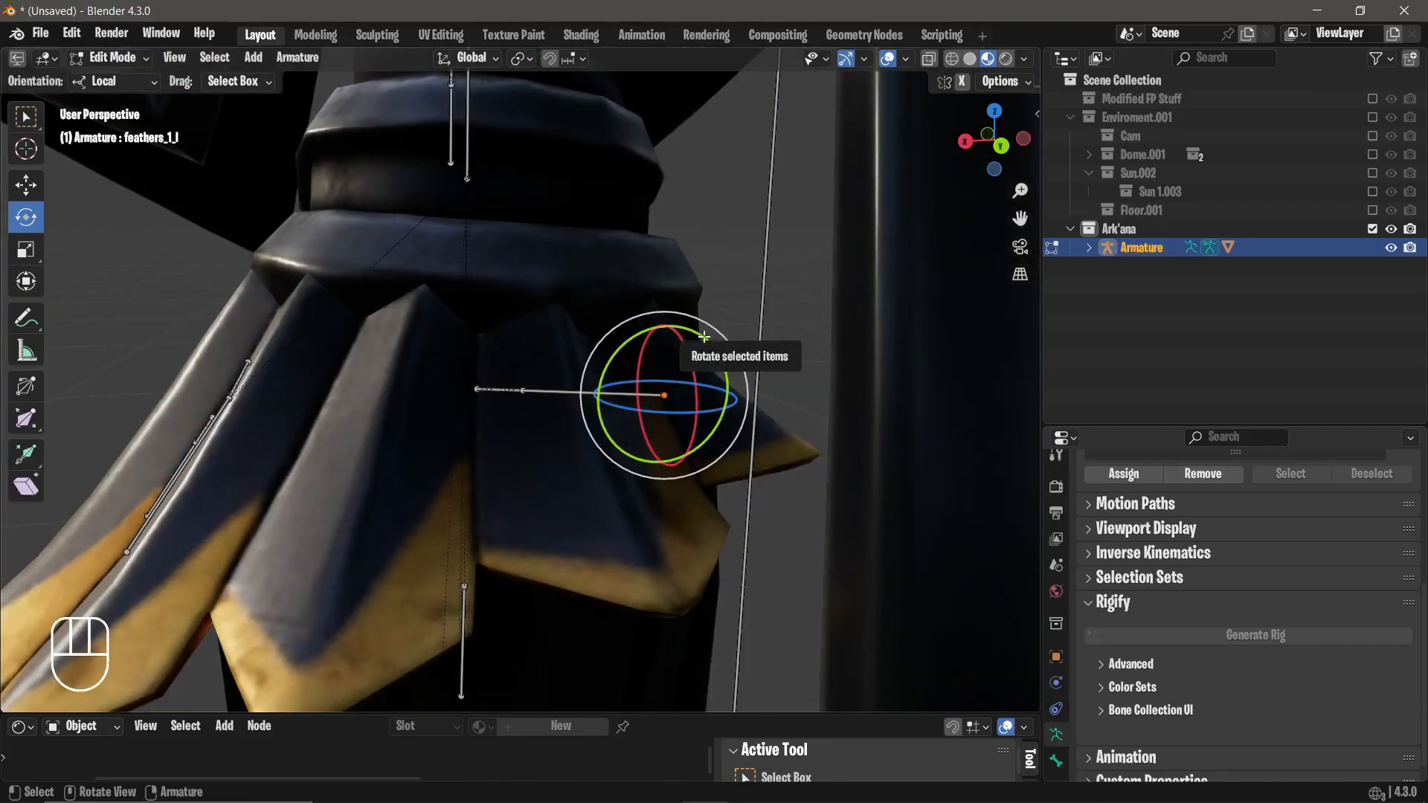
drag(704, 337, 720, 354)
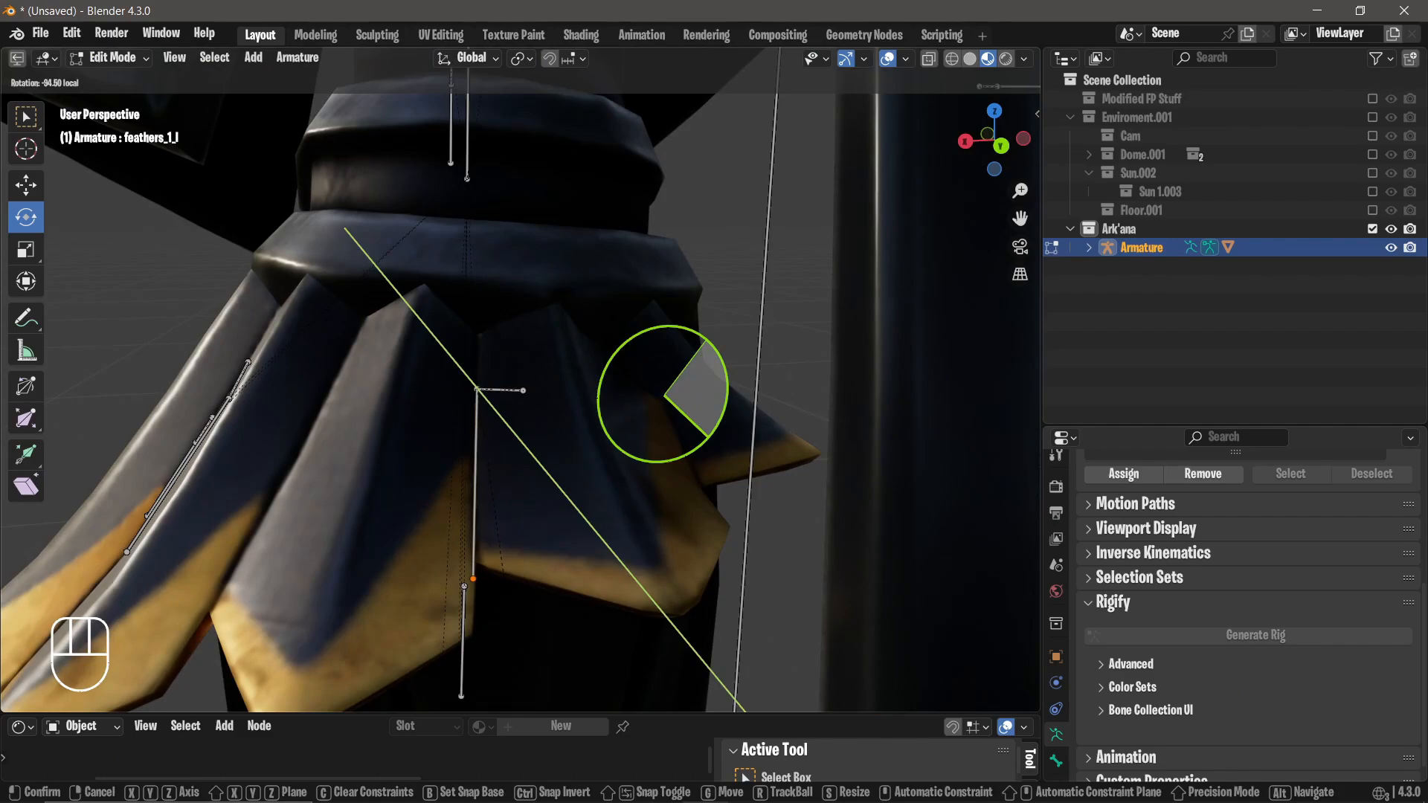
drag(708, 437, 705, 440)
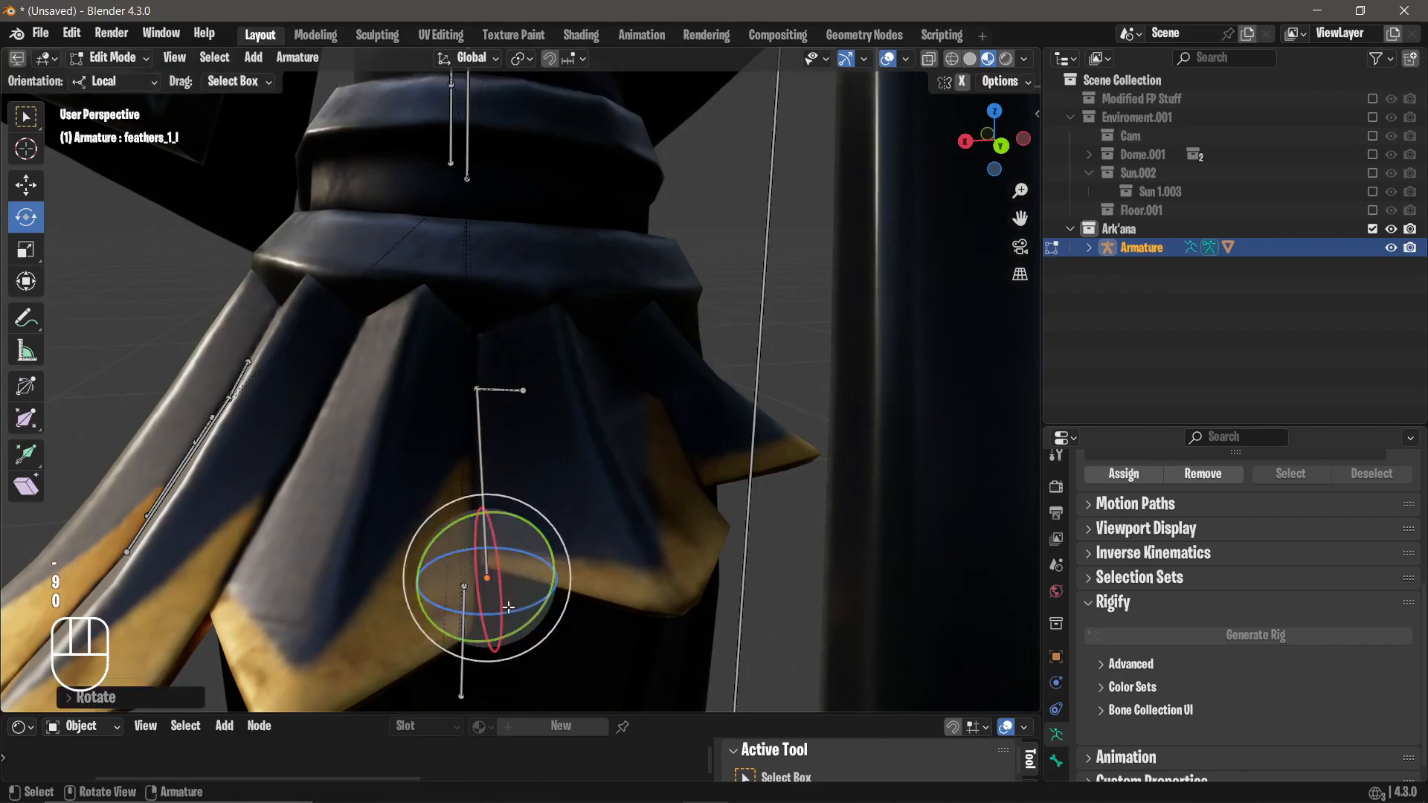
Adjust the end of the feathers_1_l bone with free rotations to align it with the rear feathers.
middle_drag(506, 605, 500, 550)
drag(484, 309, 491, 308)
key(r)
key(r)
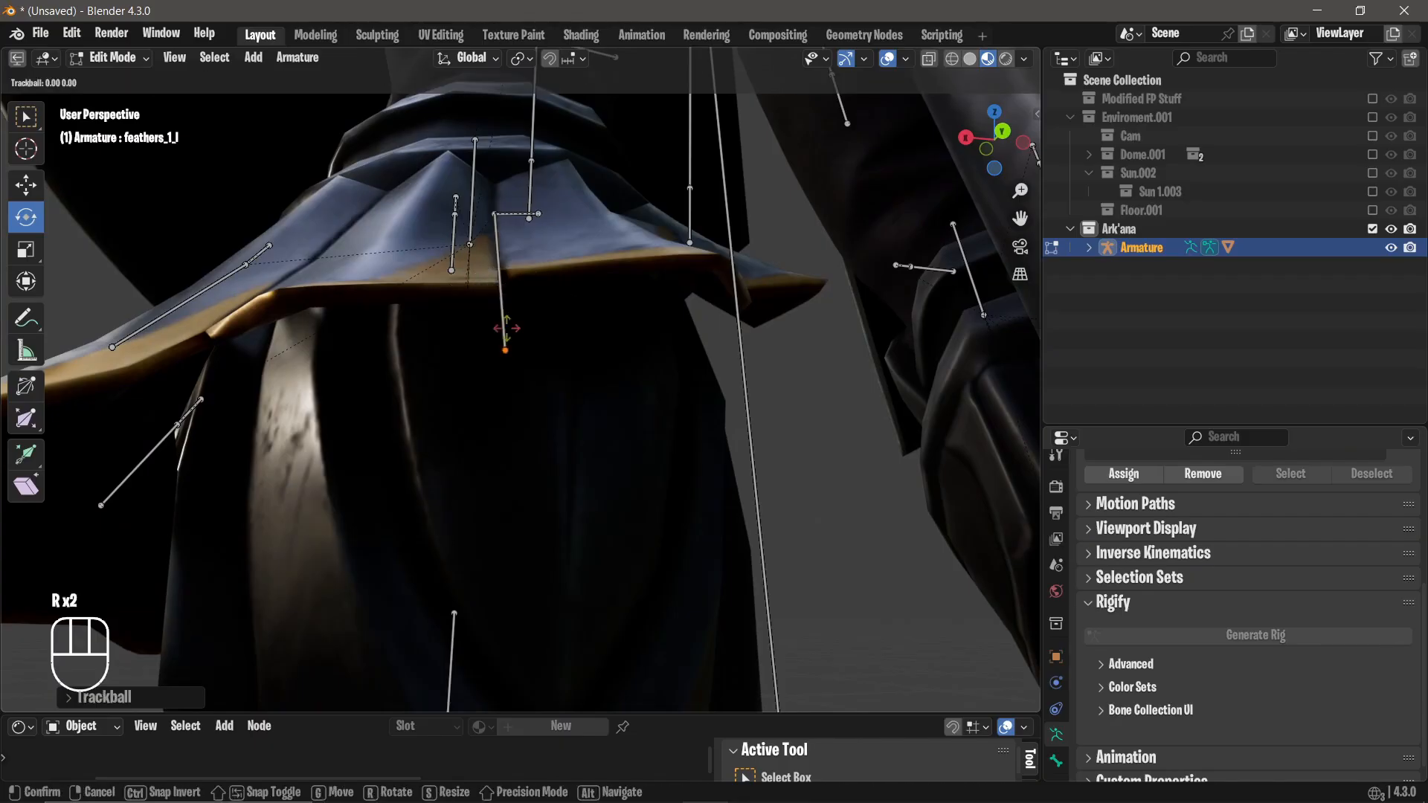
click(494, 277)
middle_drag(495, 278, 662, 344)
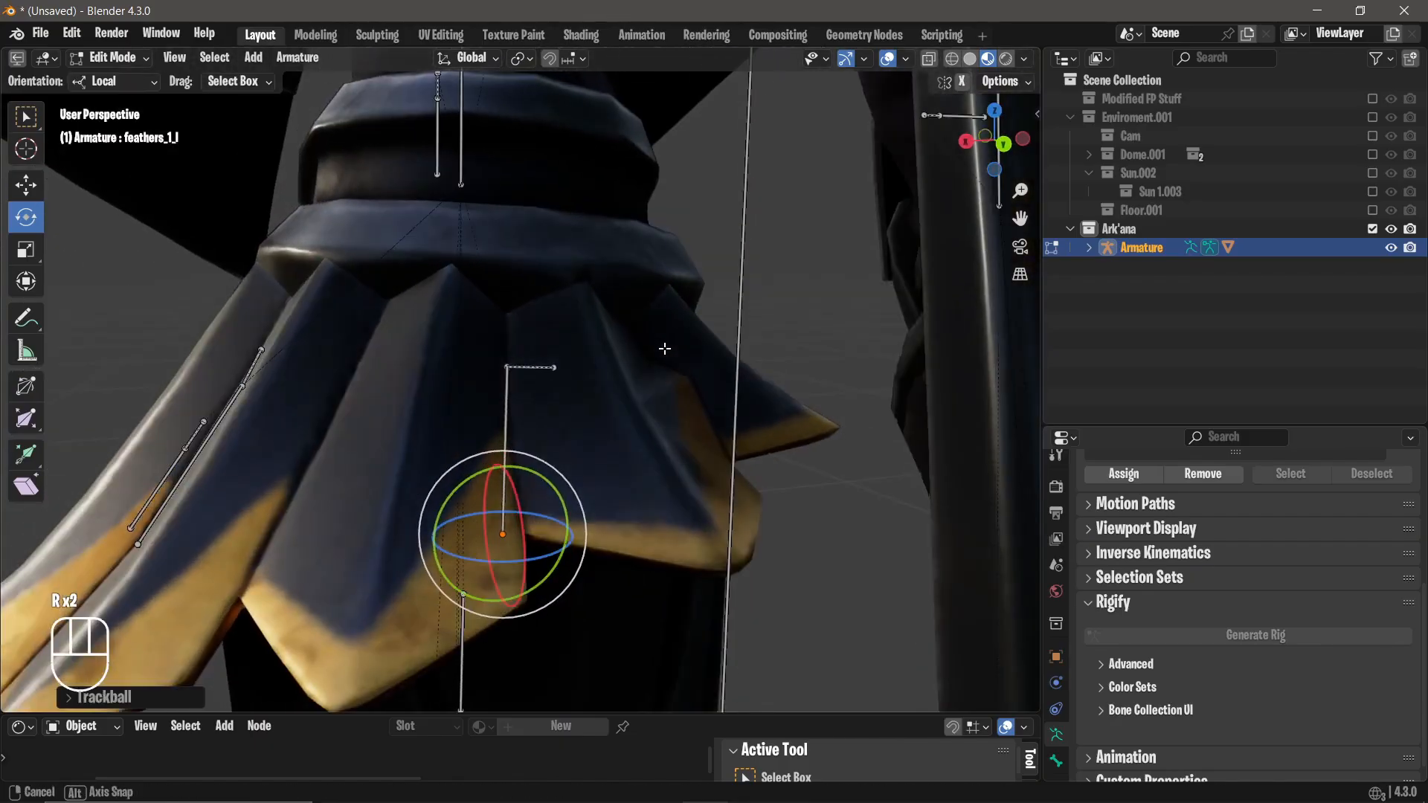
key(r)
click(749, 328)
Rotate the end of the feathers_1_r bone on the opposite leg to align it with the feathers there.
middle_drag(750, 328, 396, 345)
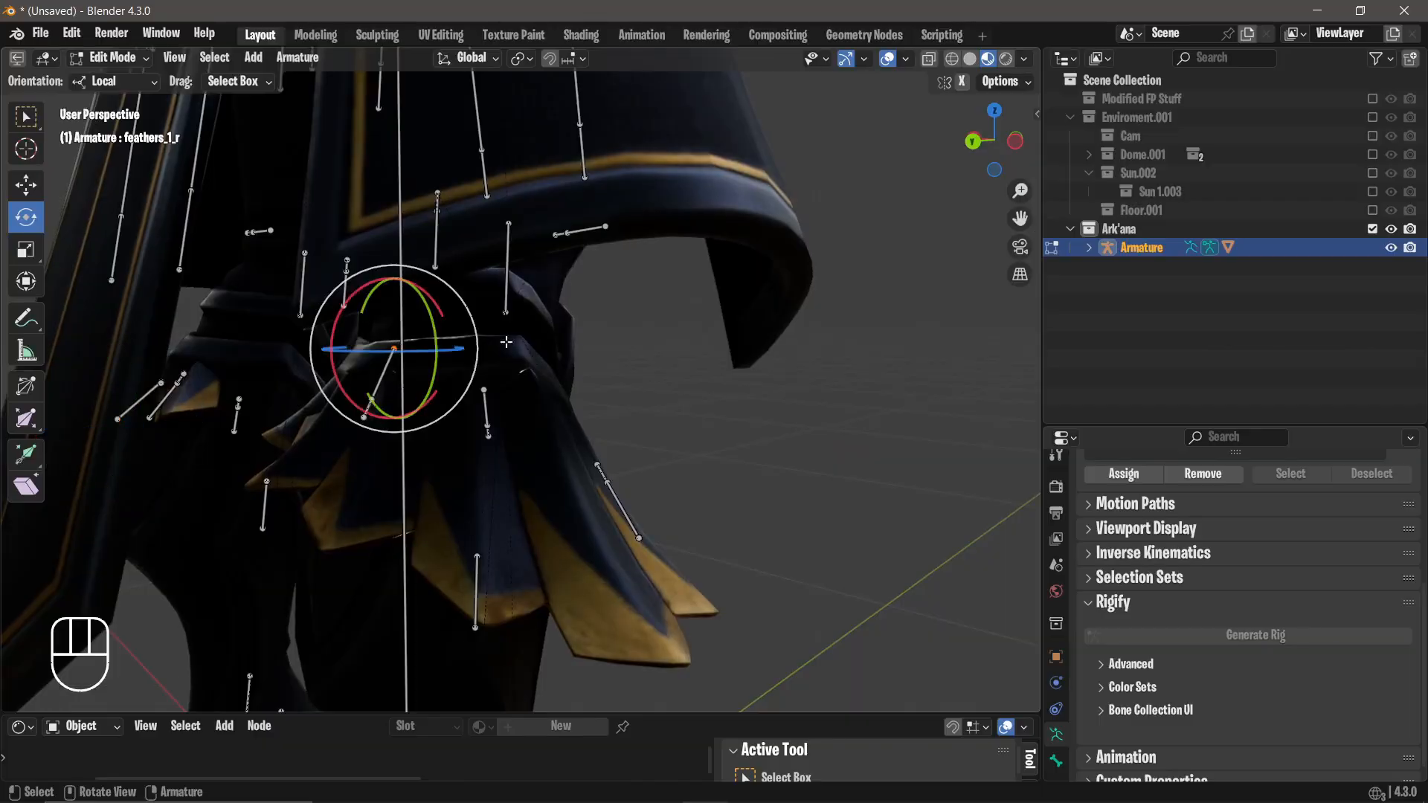
scroll(513, 341, down, 2)
middle_drag(536, 342, 461, 345)
scroll(612, 357, up, 4)
shift+middle_drag(373, 350, 751, 346)
middle_drag(751, 346, 662, 331)
key(r)
click(256, 305)
middle_drag(610, 402, 788, 417)
key(r)
key(r)
click(669, 387)
Rotate the end of the feathers_2_r bone to align it with the feathers on the same leg.
click(663, 328)
middle_drag(662, 328, 668, 226)
key(r)
key(r)
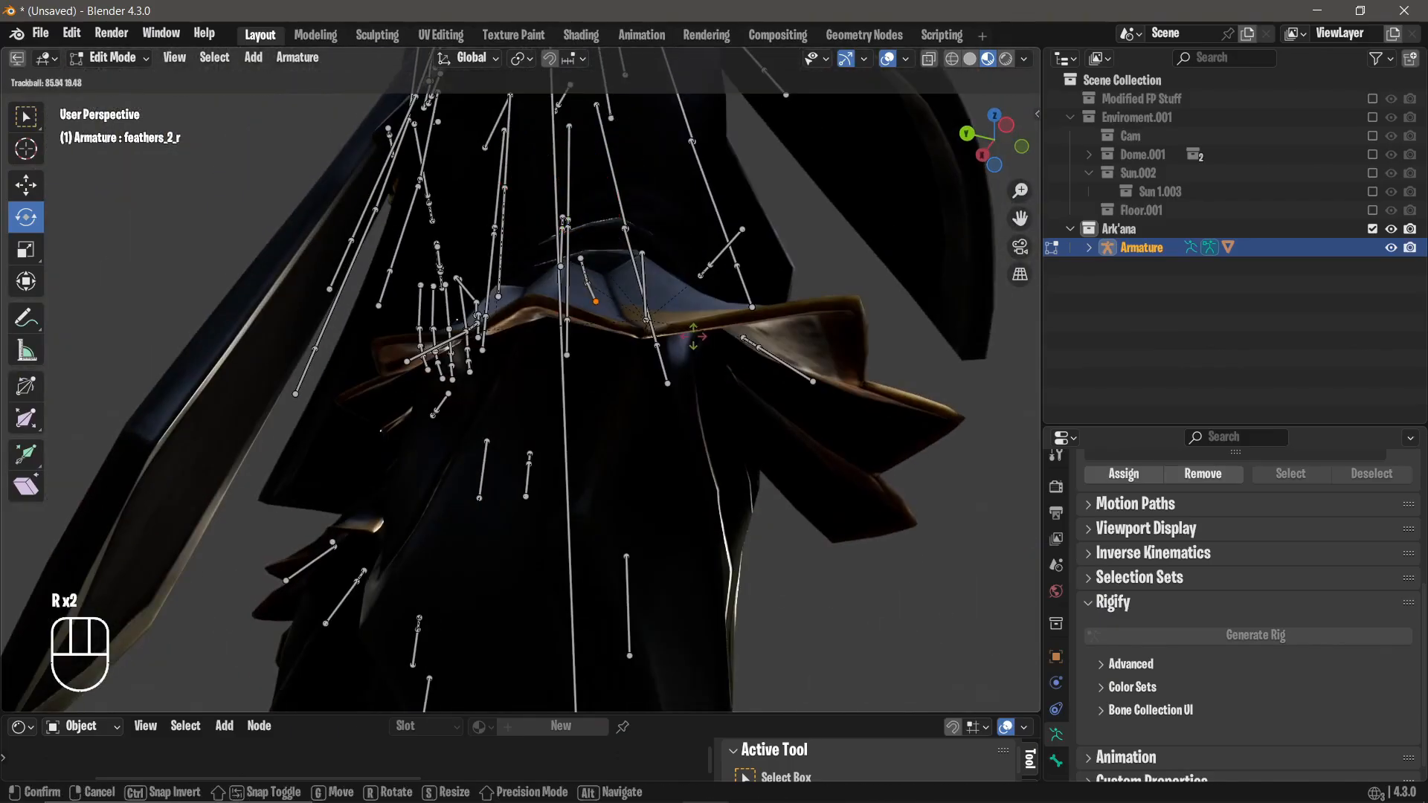
click(694, 337)
middle_drag(694, 337, 595, 305)
key(r)
click(670, 402)
Return the armature to Object Mode after checking the bones on the whole character.
scroll(660, 312, down, 5)
scroll(595, 305, down, 4)
shift+middle_drag(676, 216, 630, 685)
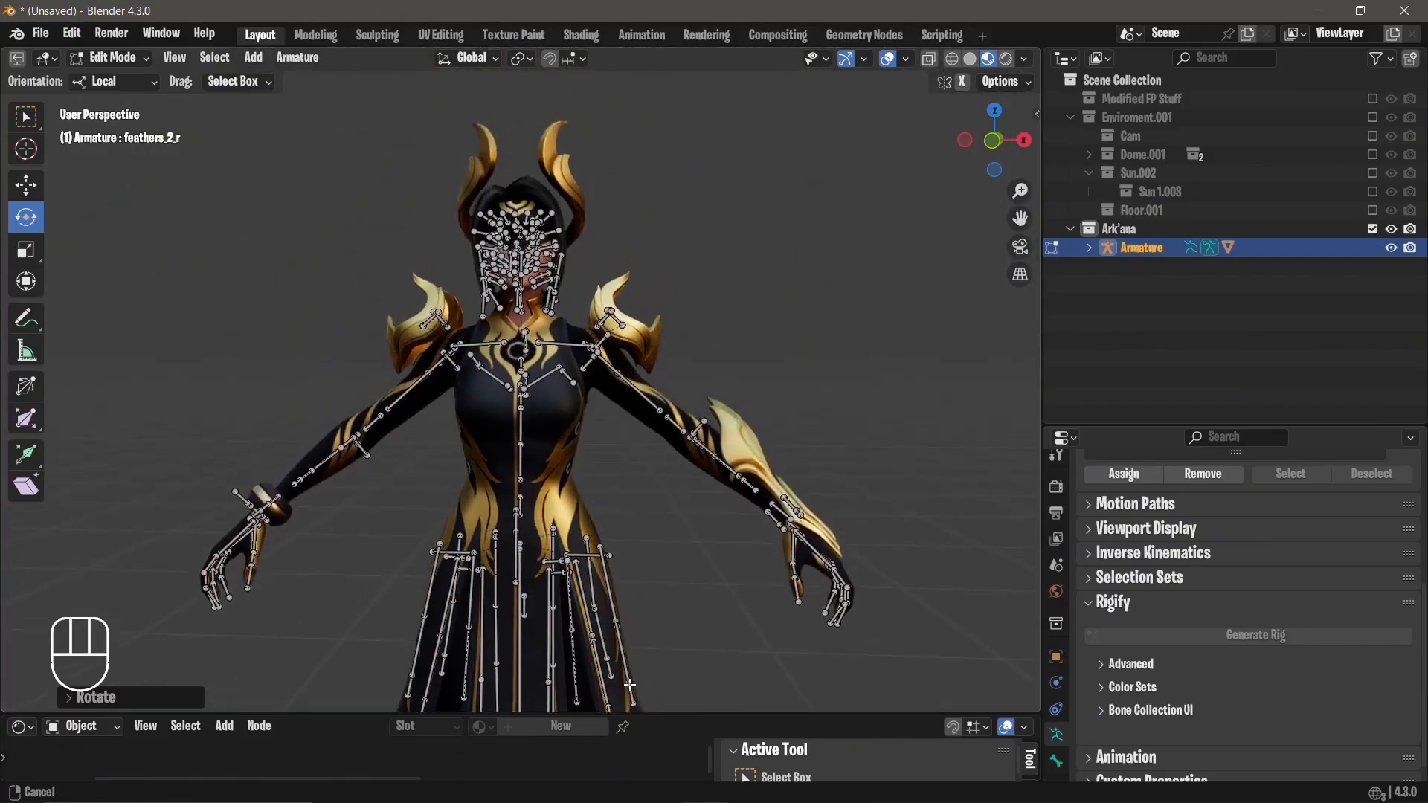
scroll(672, 620, up, 5)
scroll(681, 382, down, 5)
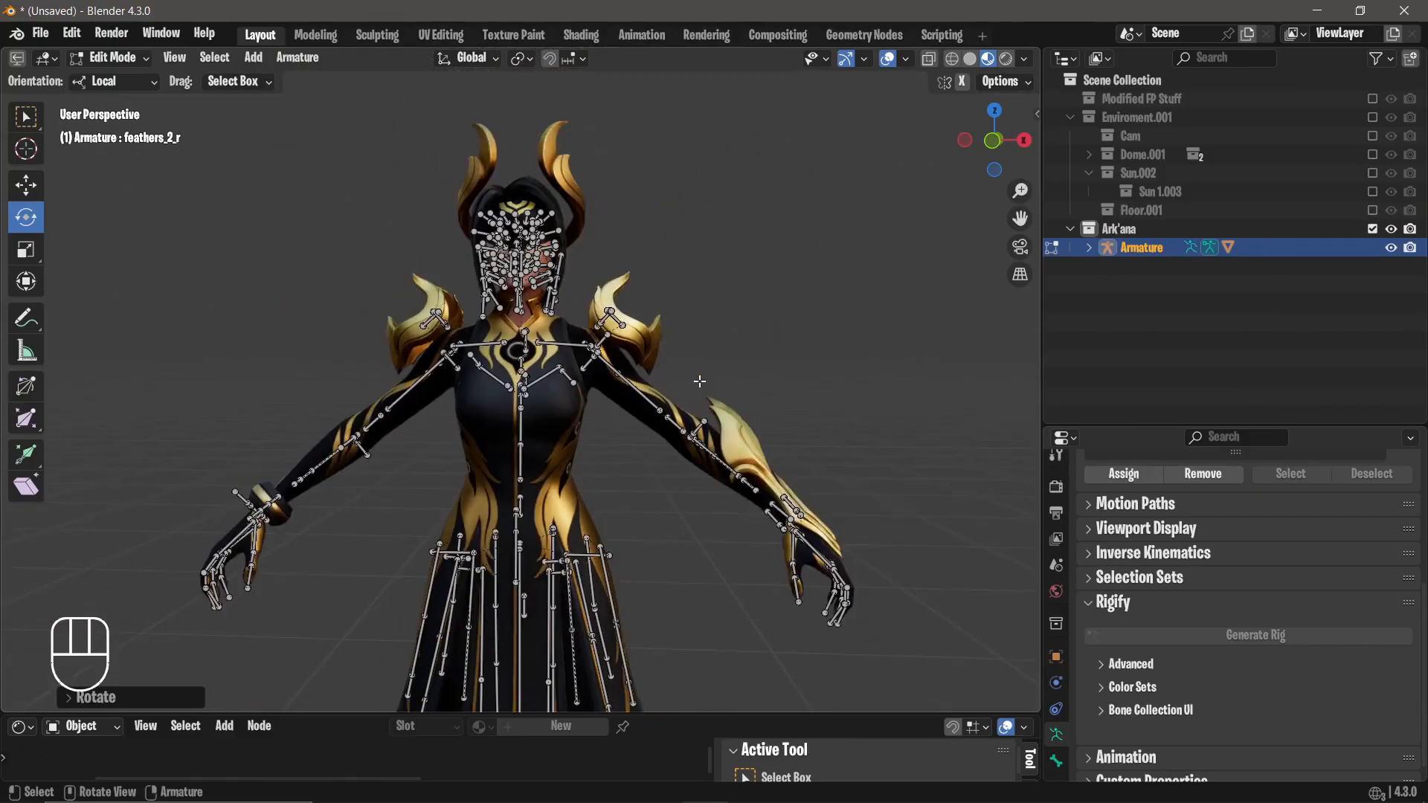
middle_drag(698, 386, 418, 284)
click(128, 80)
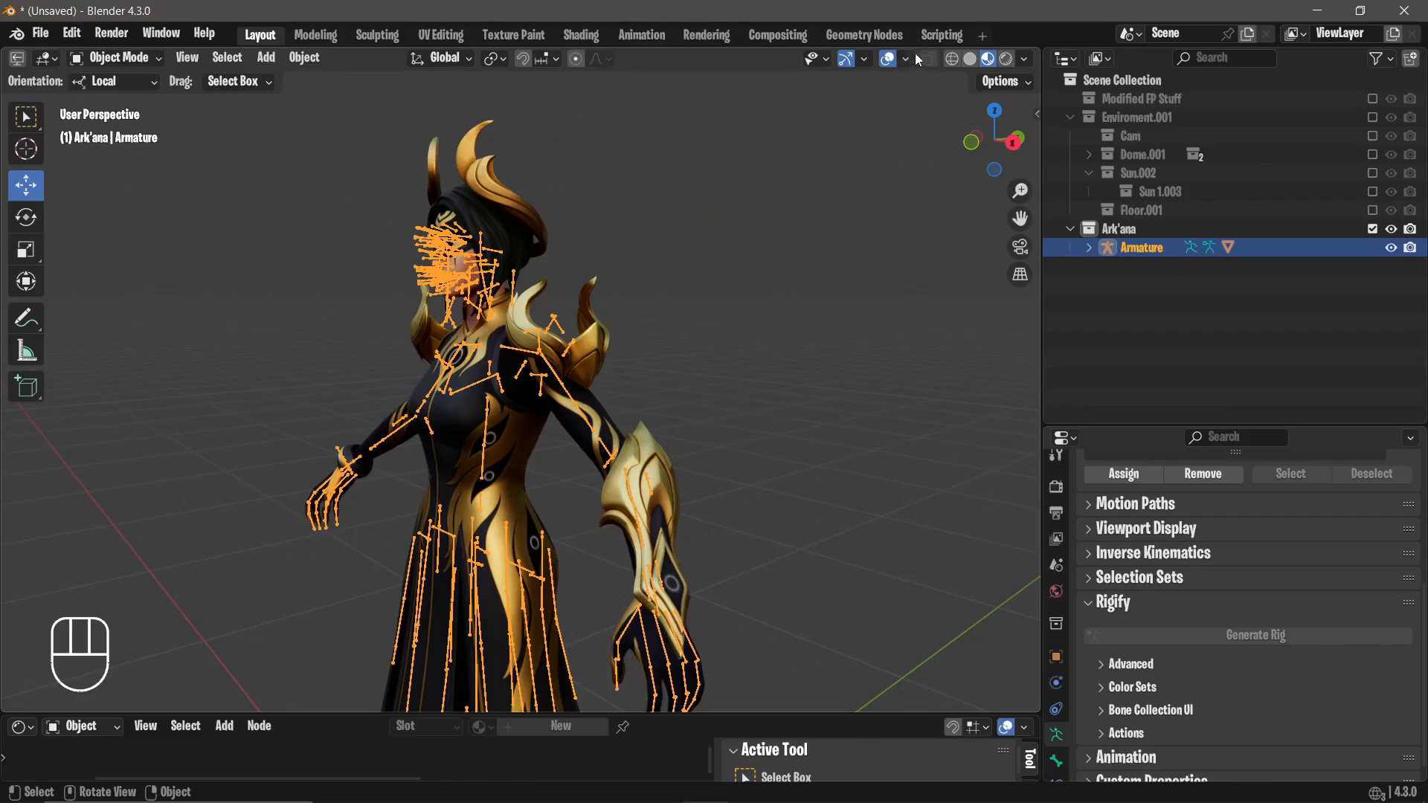
Select the F_MED_OmegaAngel_LOD0 mesh in solid shading and enlarge the node editor below the viewport.
click(892, 61)
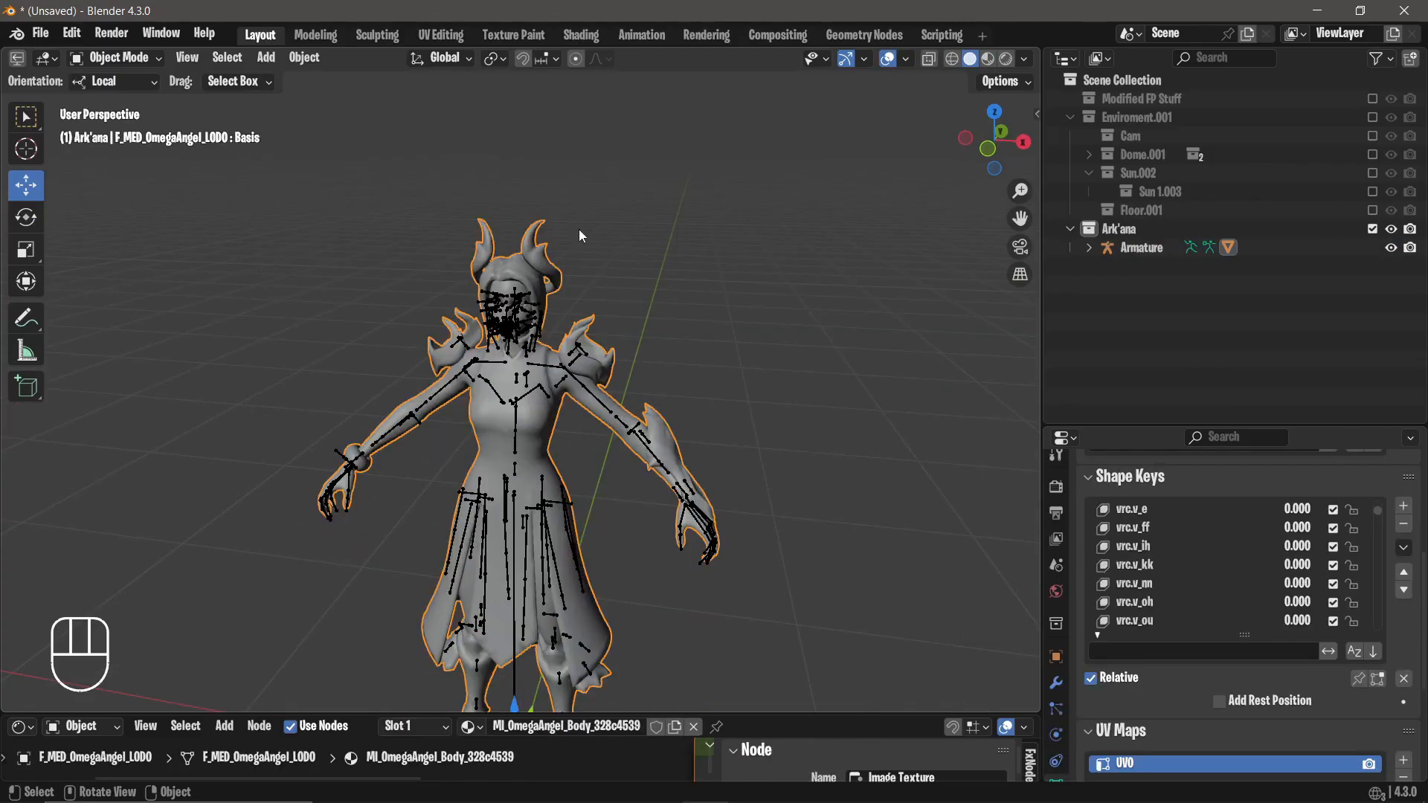
click(885, 61)
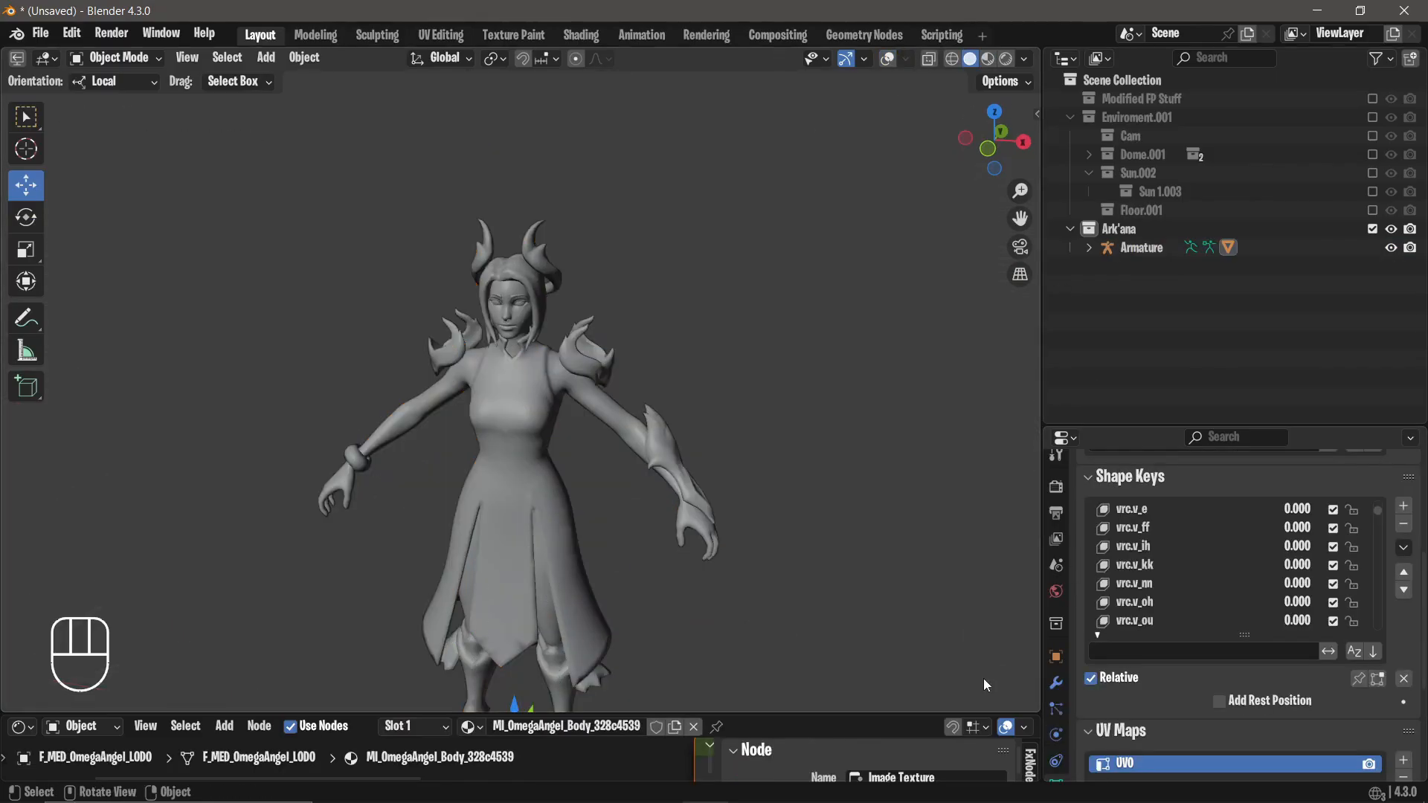
drag(971, 712, 1011, 534)
click(889, 59)
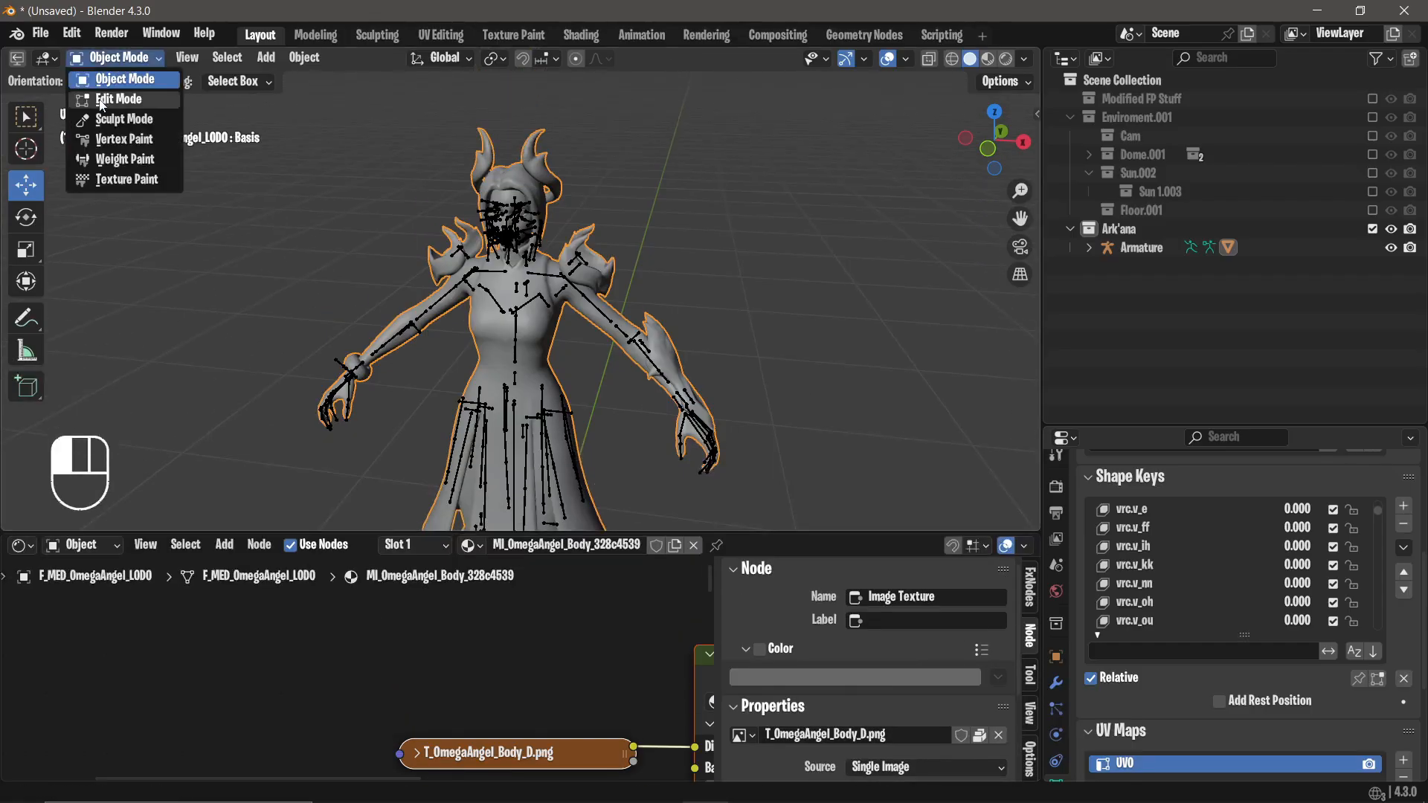
Separate the whole F_MED_OmegaAngel_LOD0 mesh by material in Edit Mode and return to Object Mode.
click(103, 100)
right_click(433, 260)
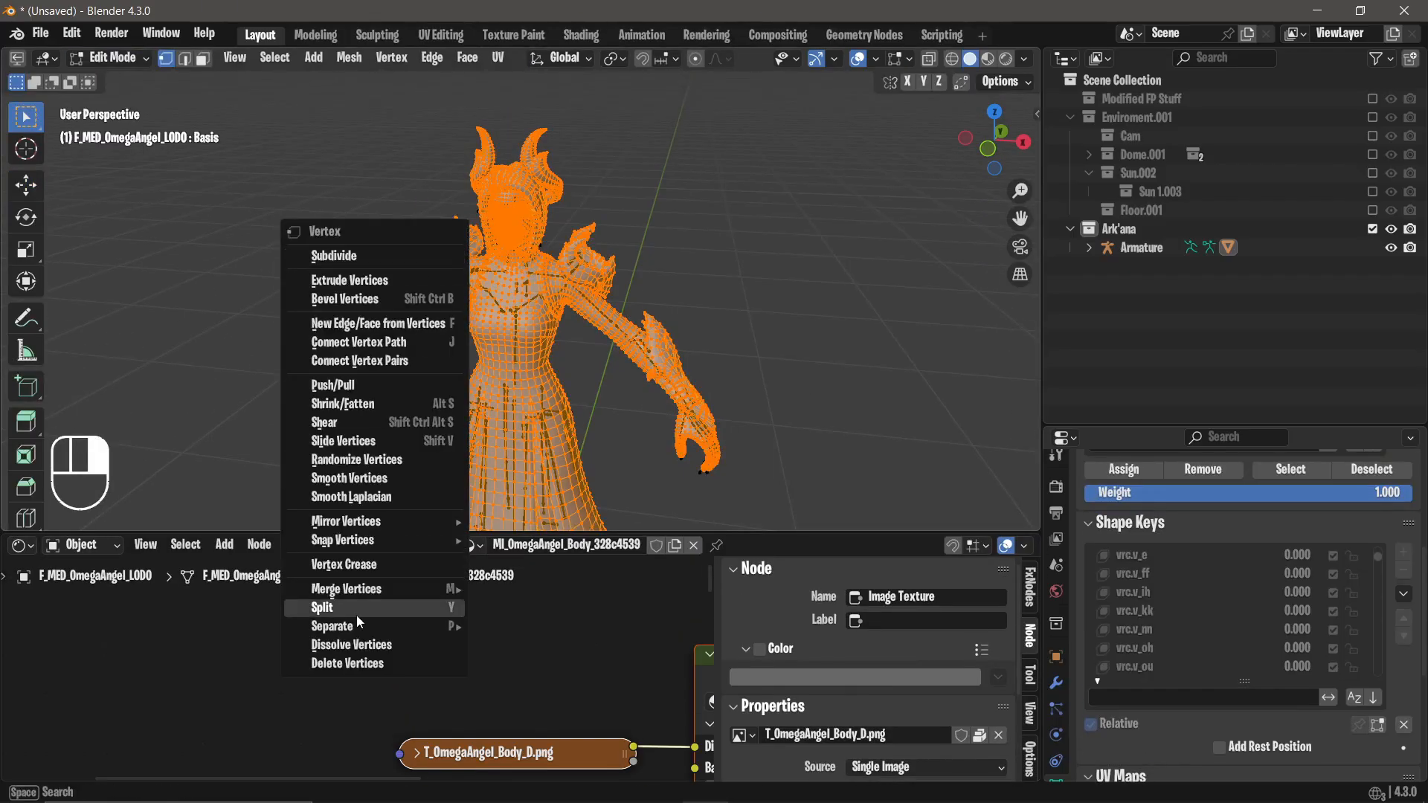
mouse_move(361, 627)
click(524, 646)
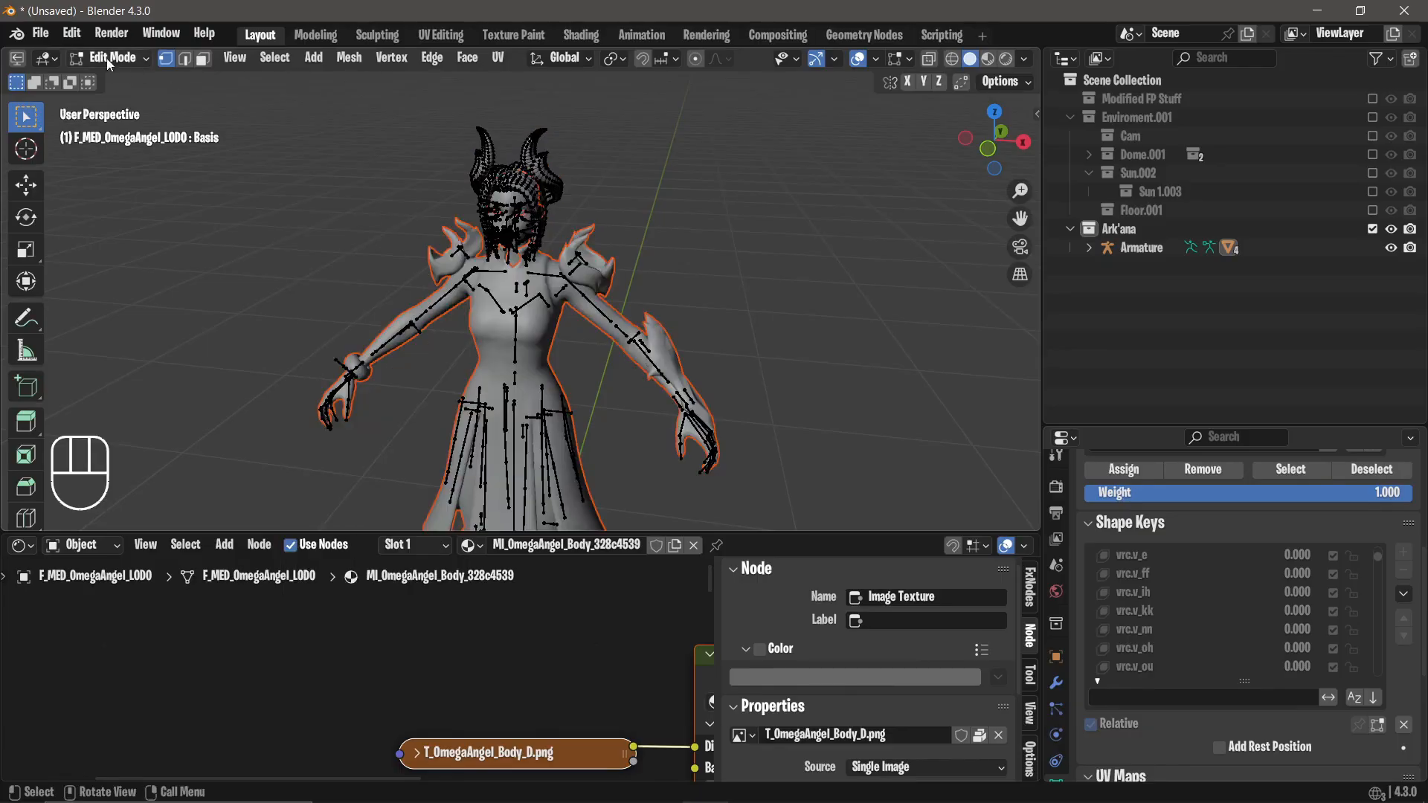
click(102, 79)
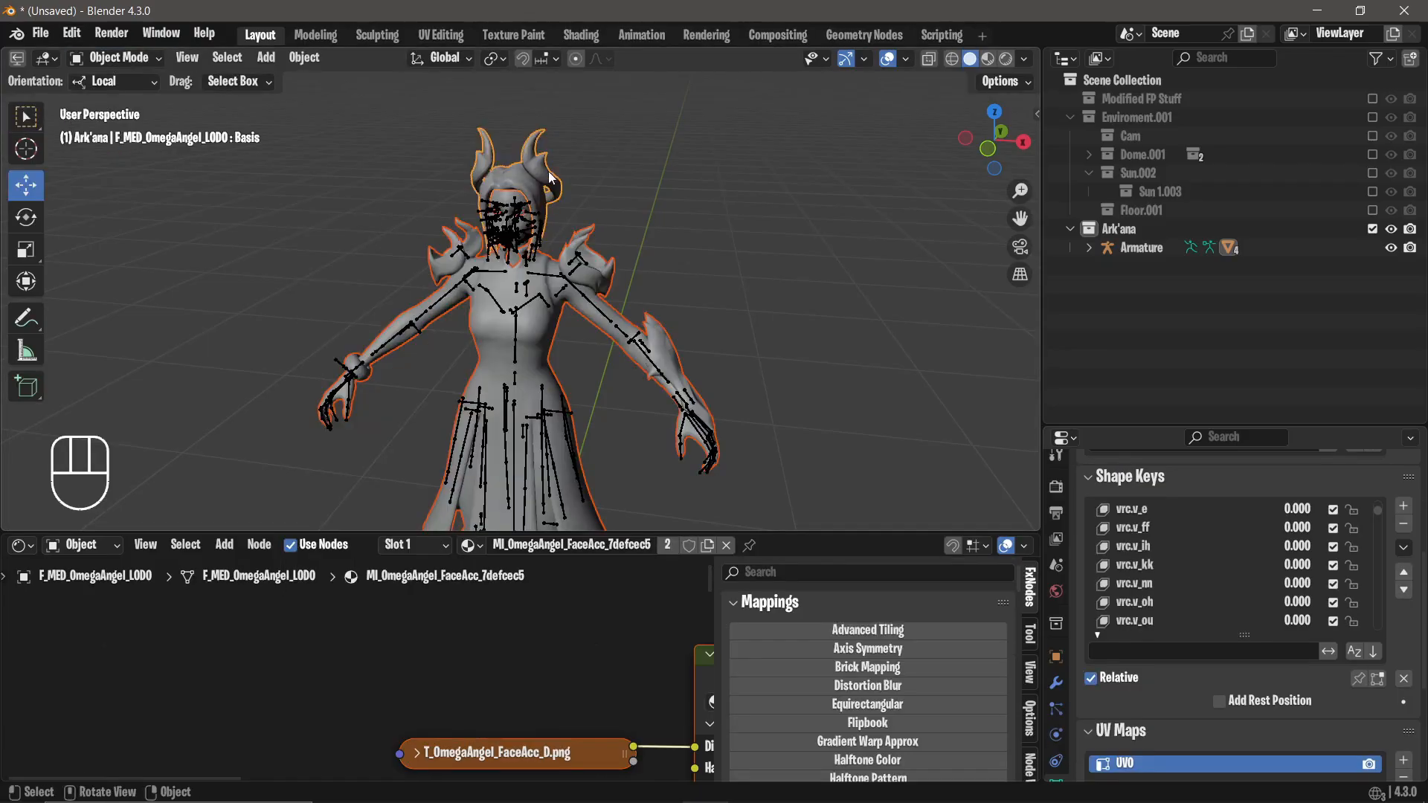
Hide the hair and horns, the body and the head meshes so only the eyeballs remain.
scroll(572, 153, up, 6)
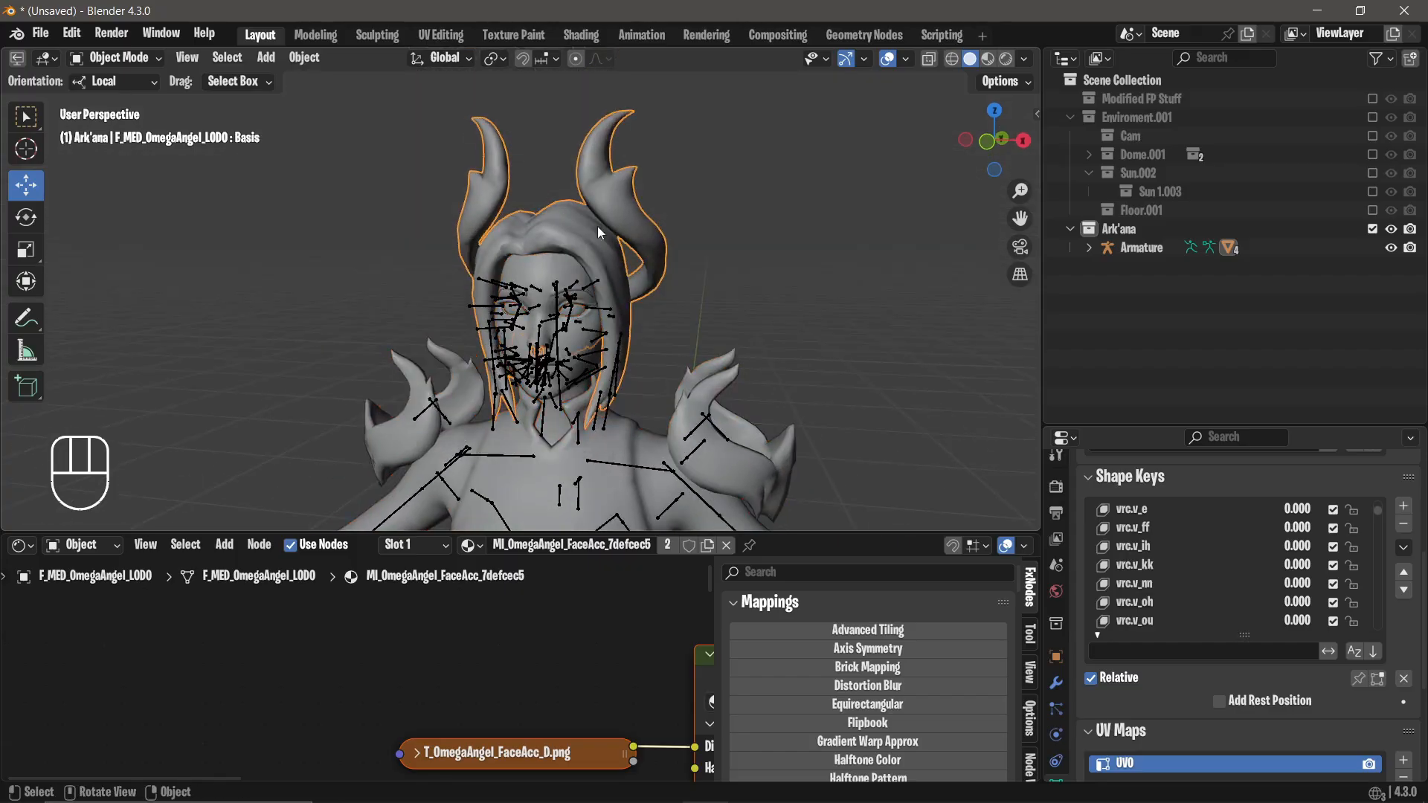
key(h)
click(613, 439)
key(h)
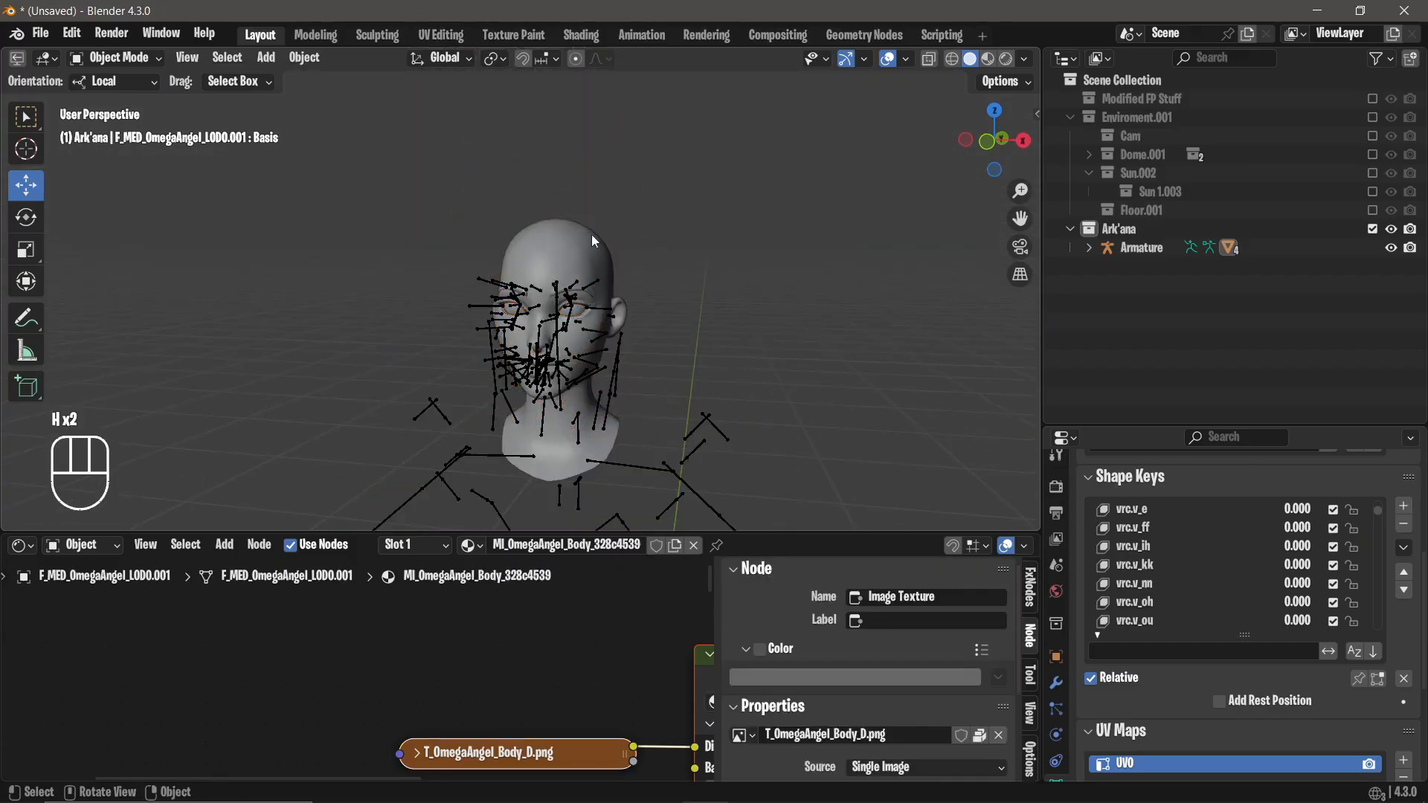
click(588, 234)
key(h)
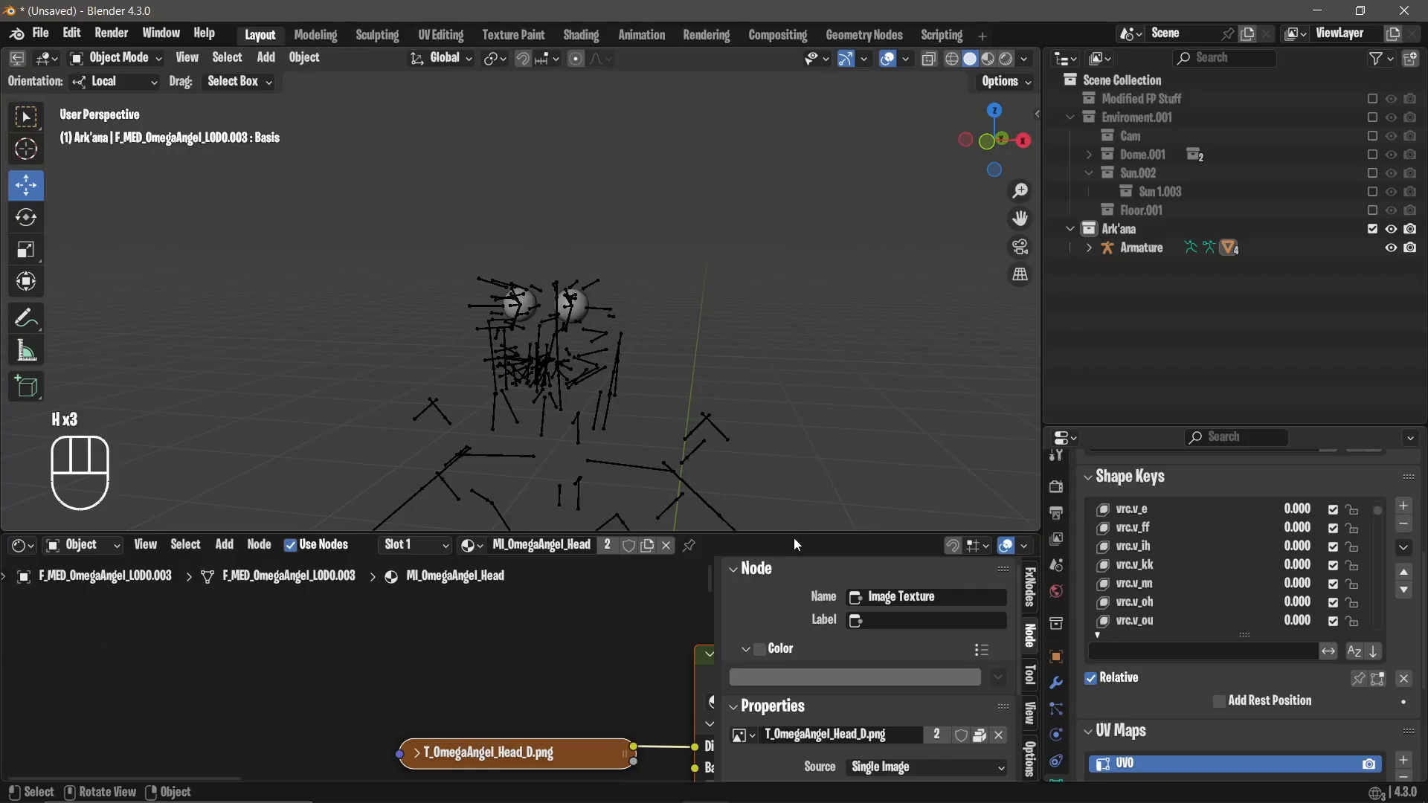
Show the viewport in Material Preview shading and select the eyes mesh F_MED_OmegaAngel_LOD0.002.
drag(793, 537, 803, 671)
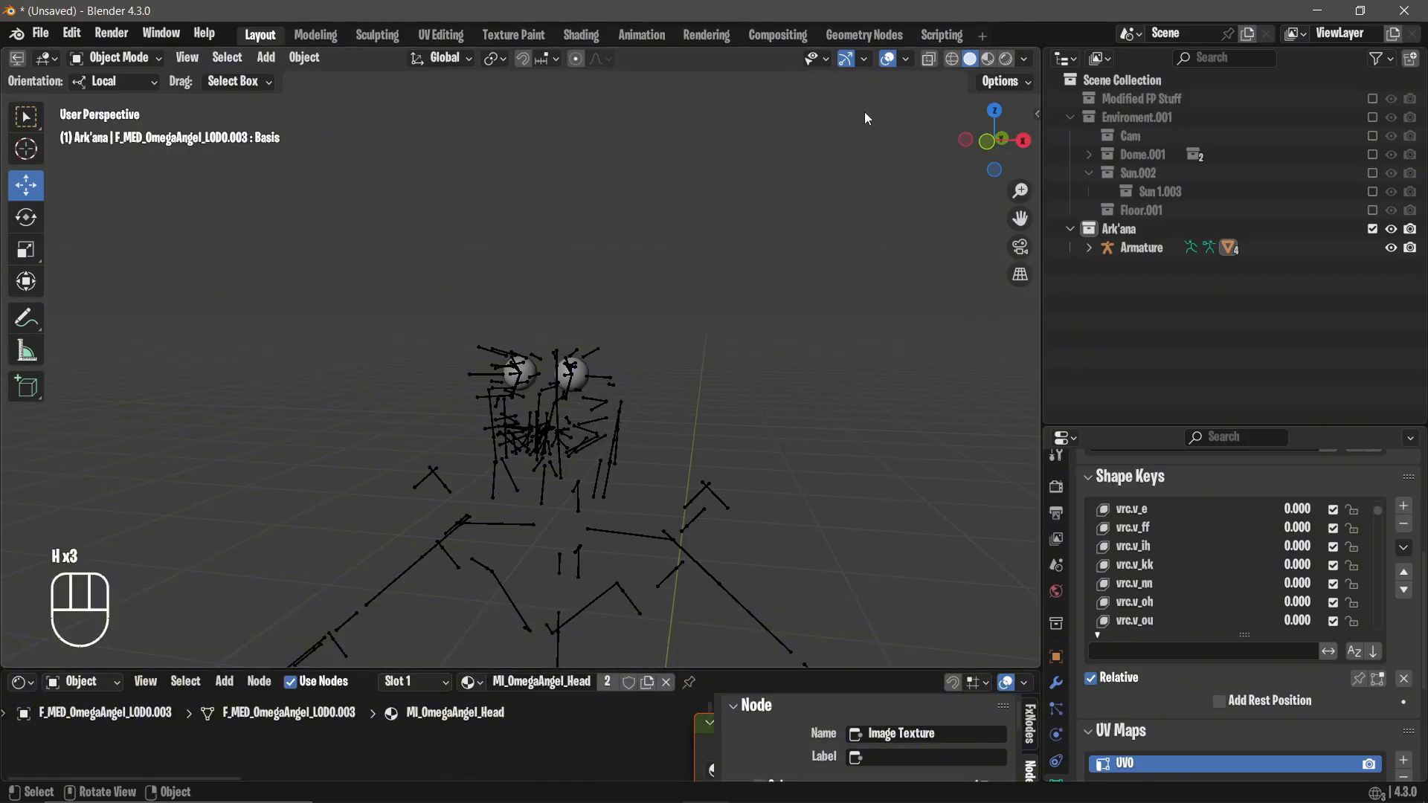
click(989, 64)
scroll(764, 256, up, 6)
click(712, 437)
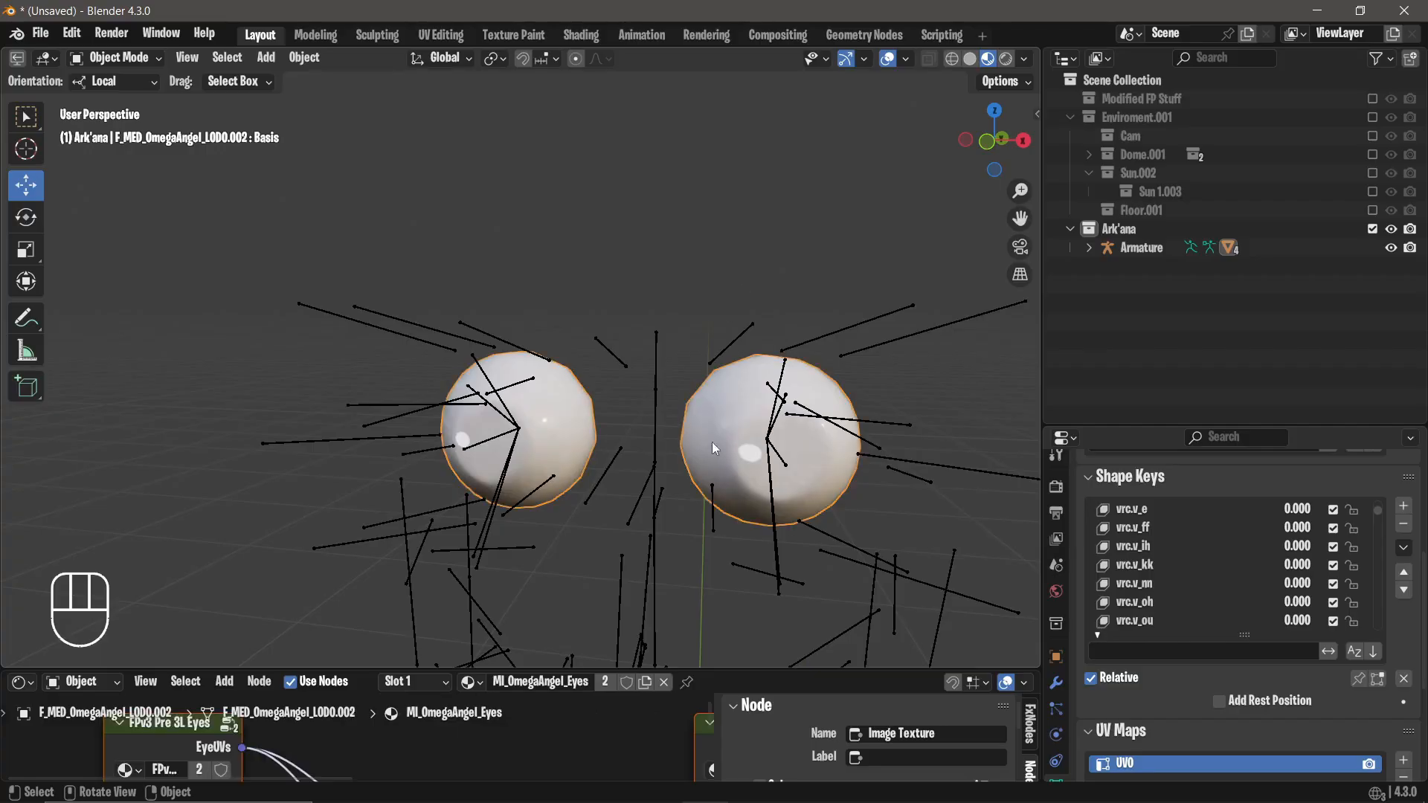
Set the Eye Iris N... option of the FPv3 3L Eyes node to 0 in the MI_OmegaAngel_Eyes material.
drag(753, 669, 685, 187)
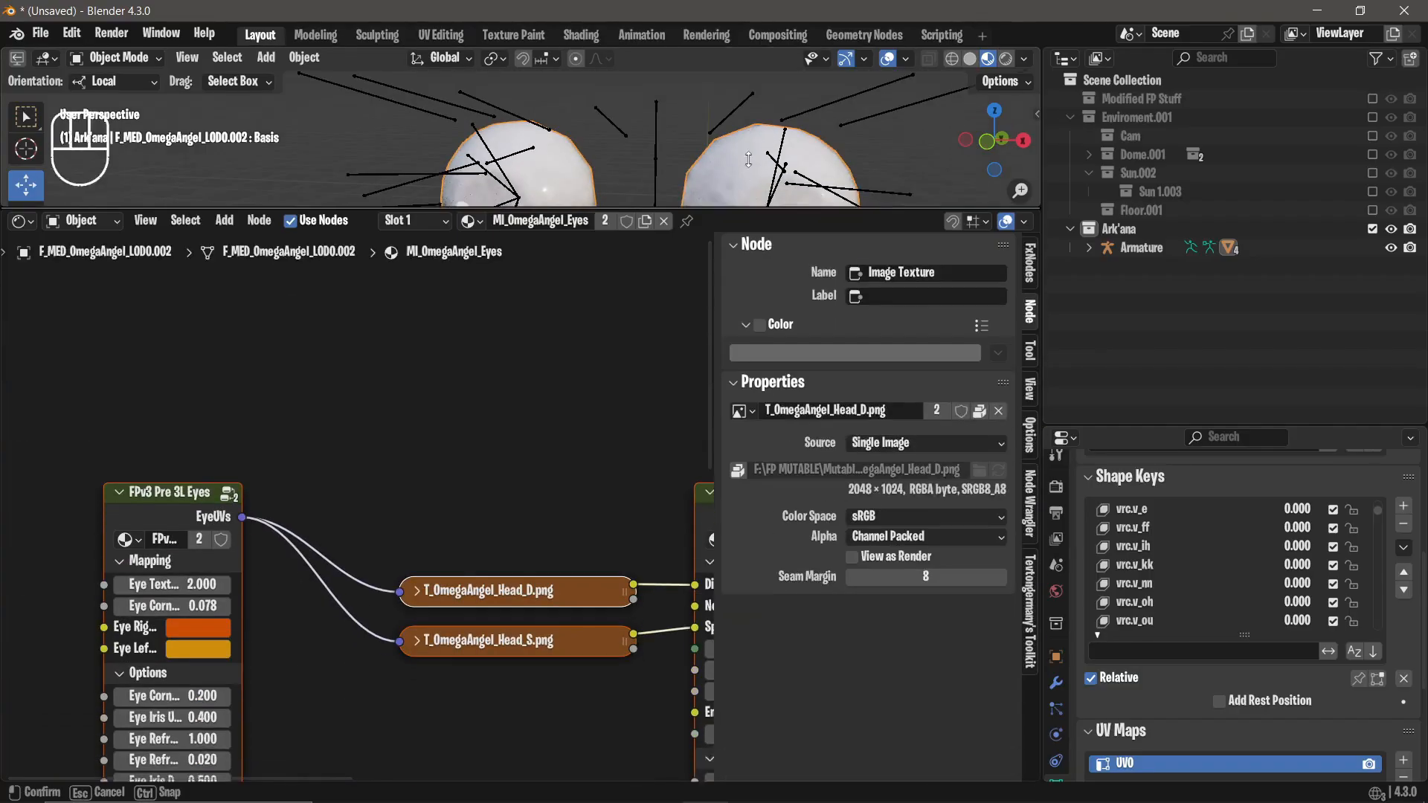
scroll(522, 334, down, 5)
middle_drag(522, 335, 423, 319)
drag(573, 187, 551, 425)
scroll(399, 562, up, 3)
middle_drag(398, 552, 345, 745)
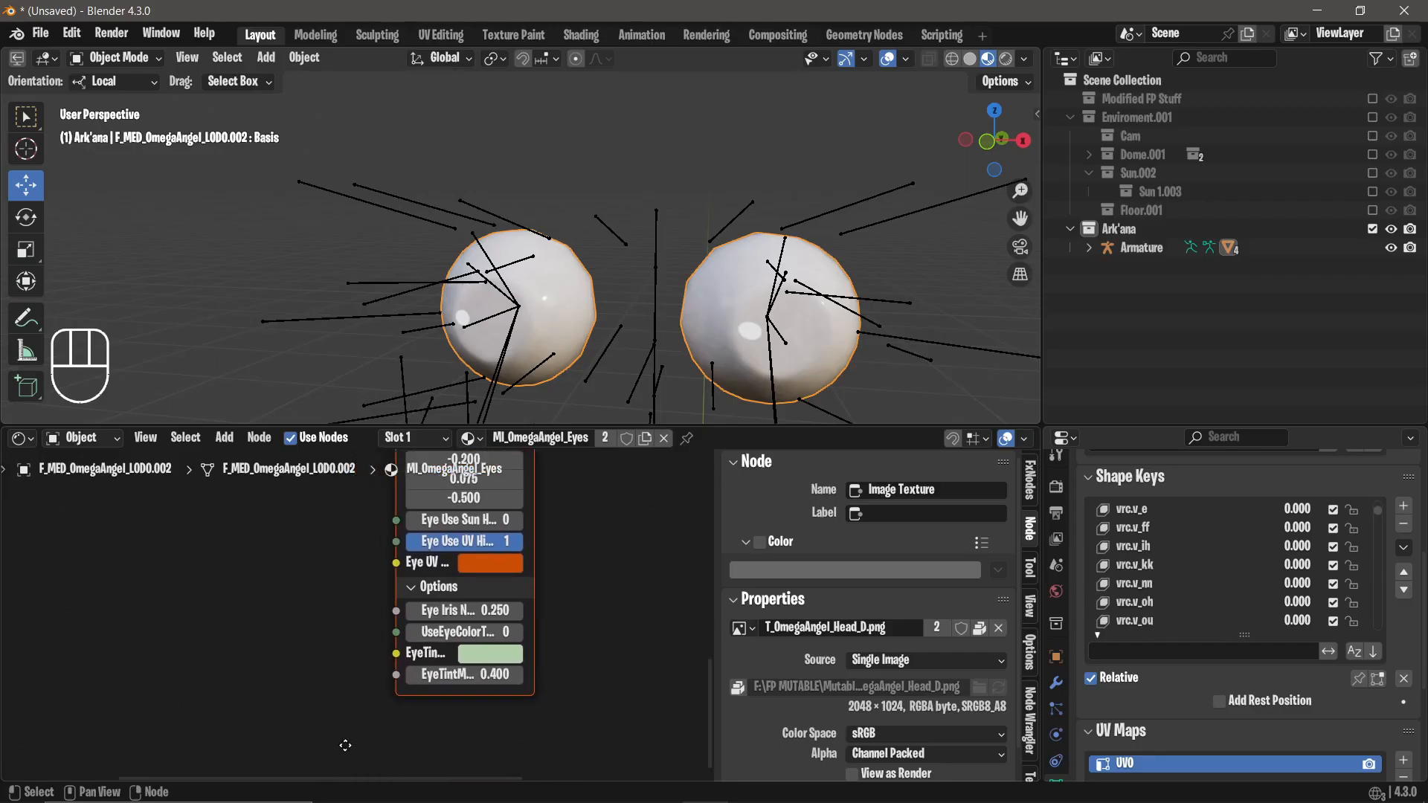
scroll(476, 632, up, 4)
click(450, 606)
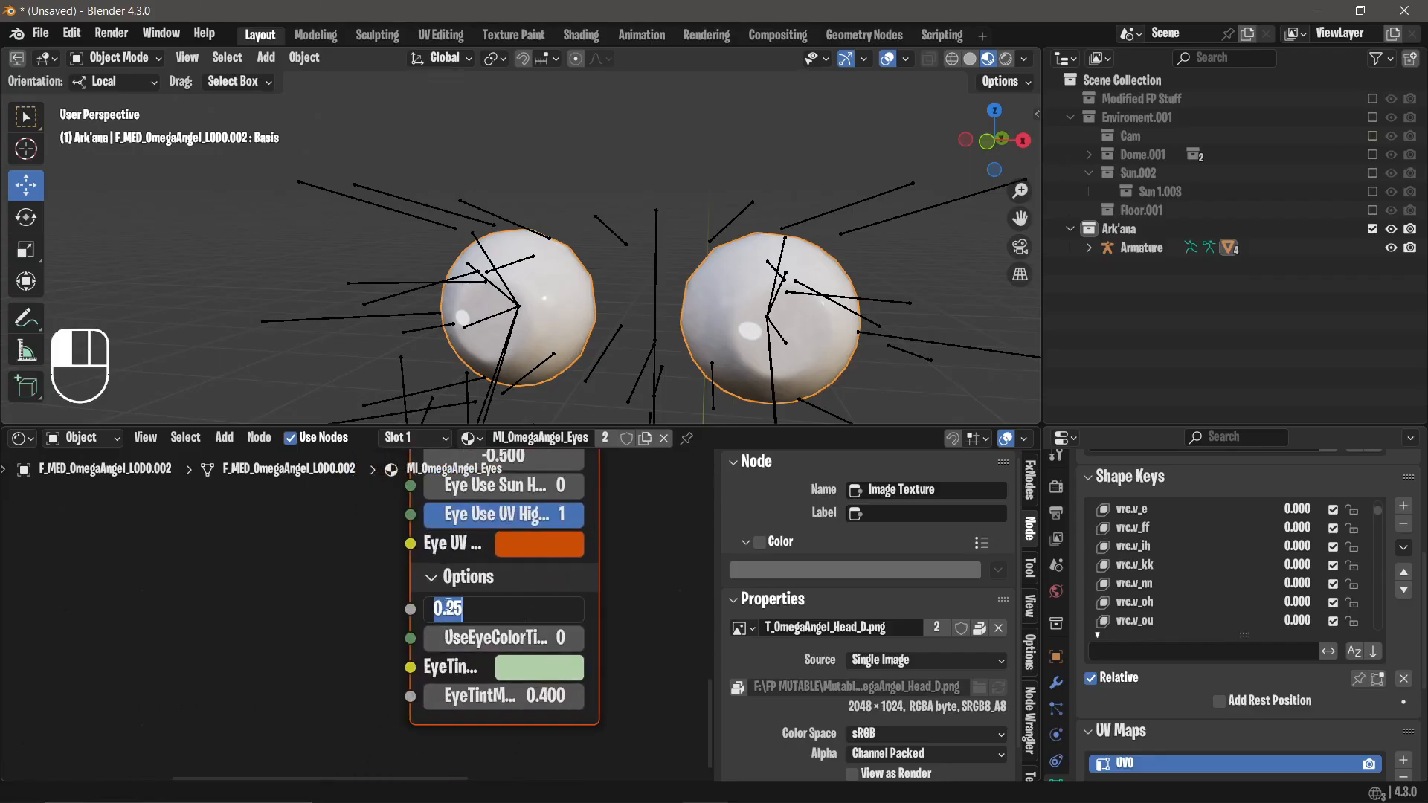
click(297, 582)
click(463, 608)
text(0)
click(307, 582)
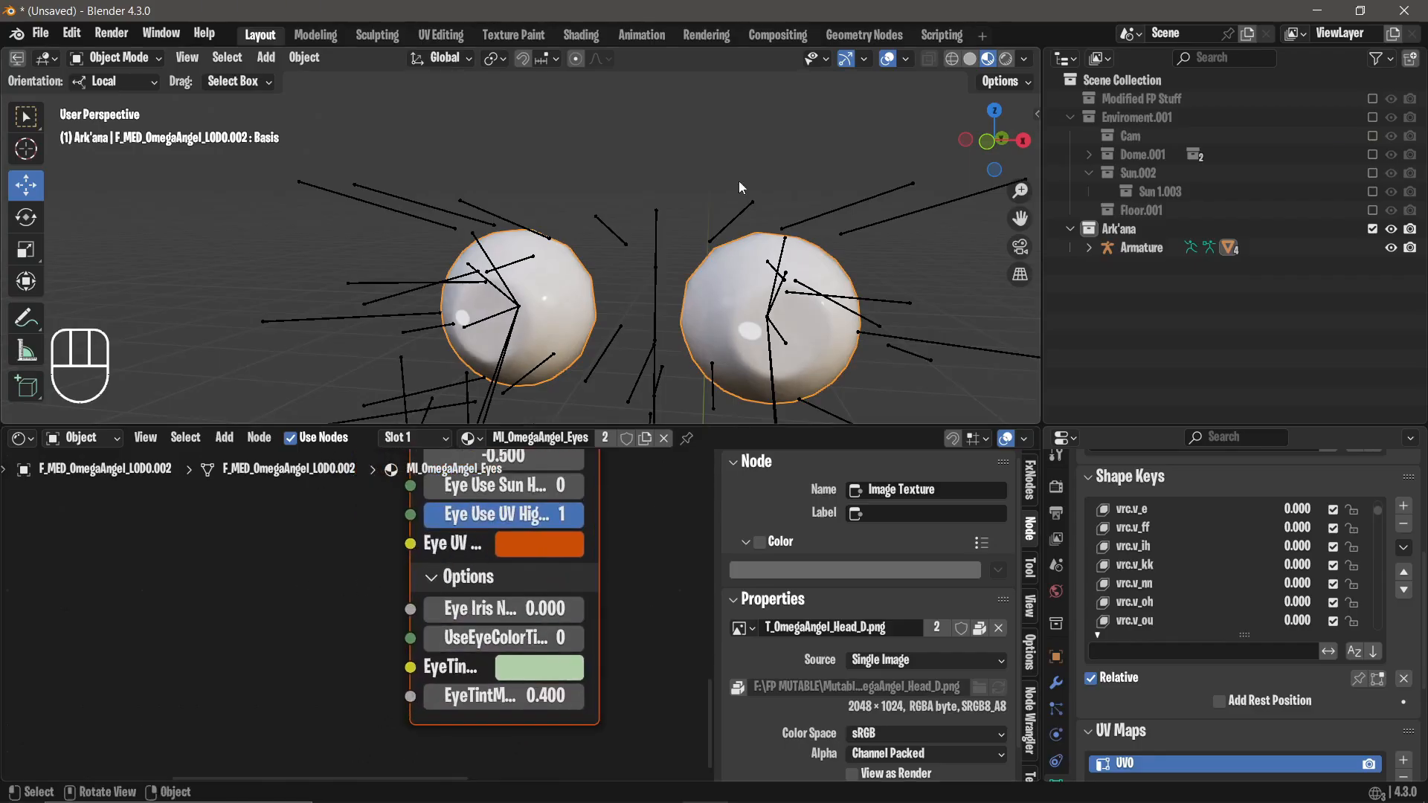
Hide the viewport overlays and examine the eyes' surface shading and the eye shader's texture and mapping inputs.
click(888, 59)
middle_drag(799, 175, 735, 257)
scroll(634, 555, down, 1)
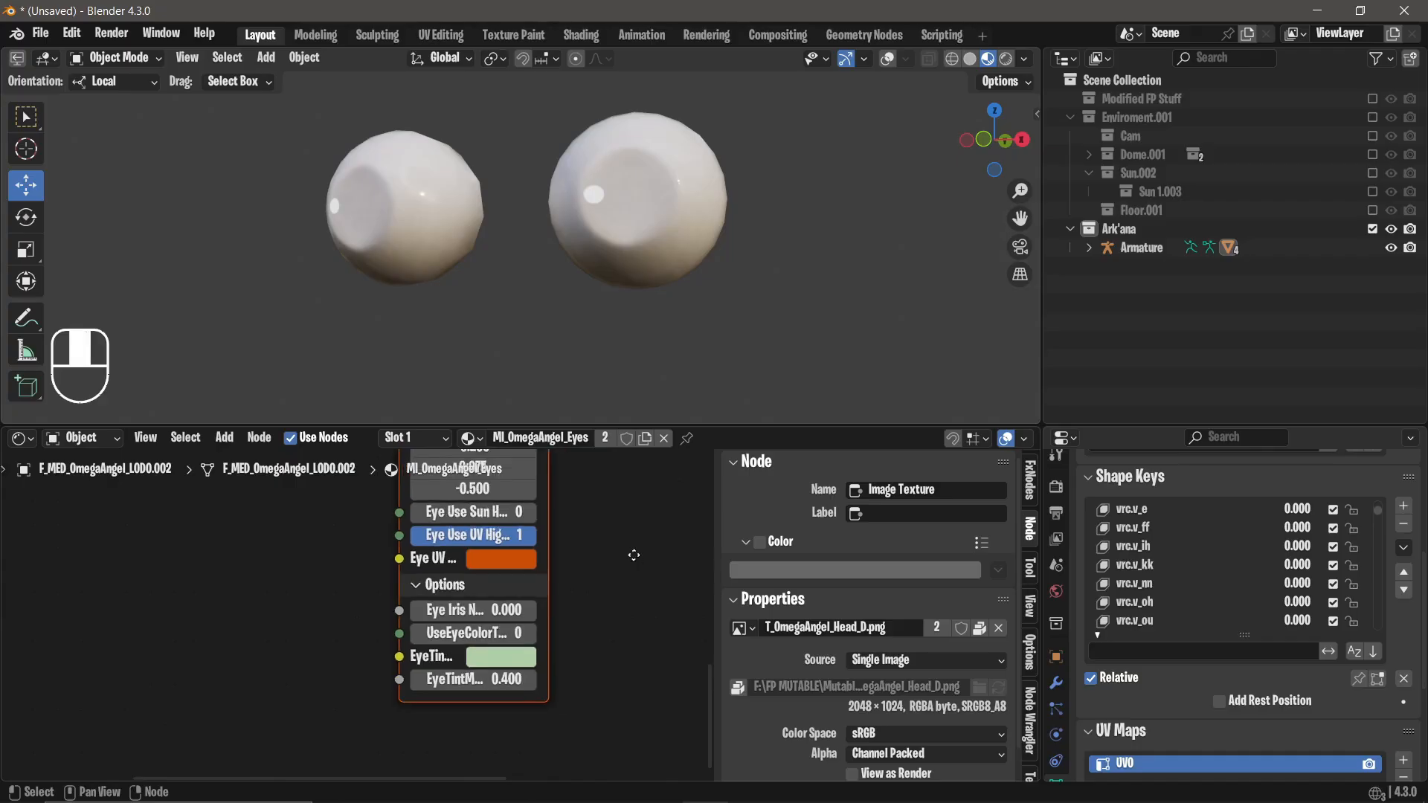
middle_drag(634, 554, 641, 588)
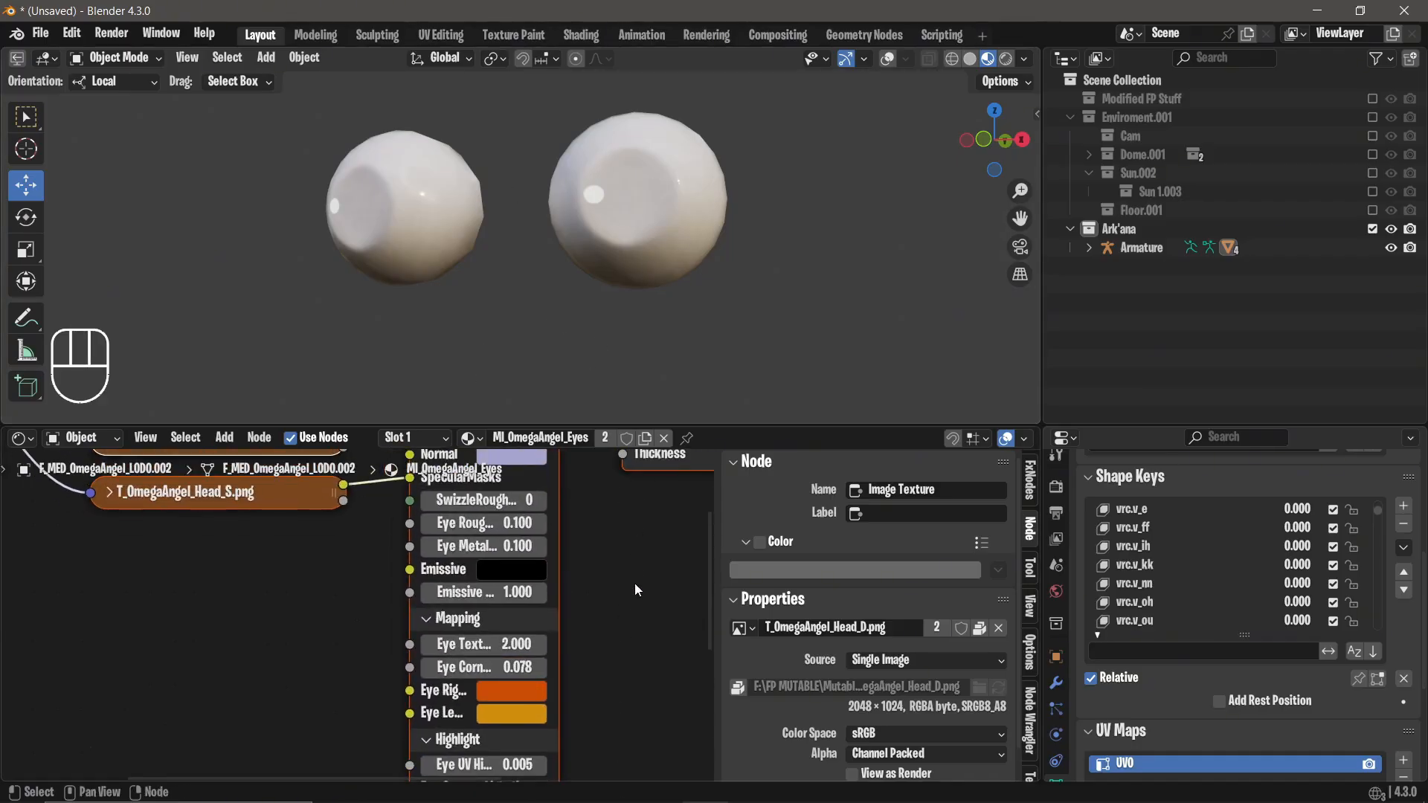
middle_drag(579, 558, 571, 593)
middle_drag(439, 137, 461, 138)
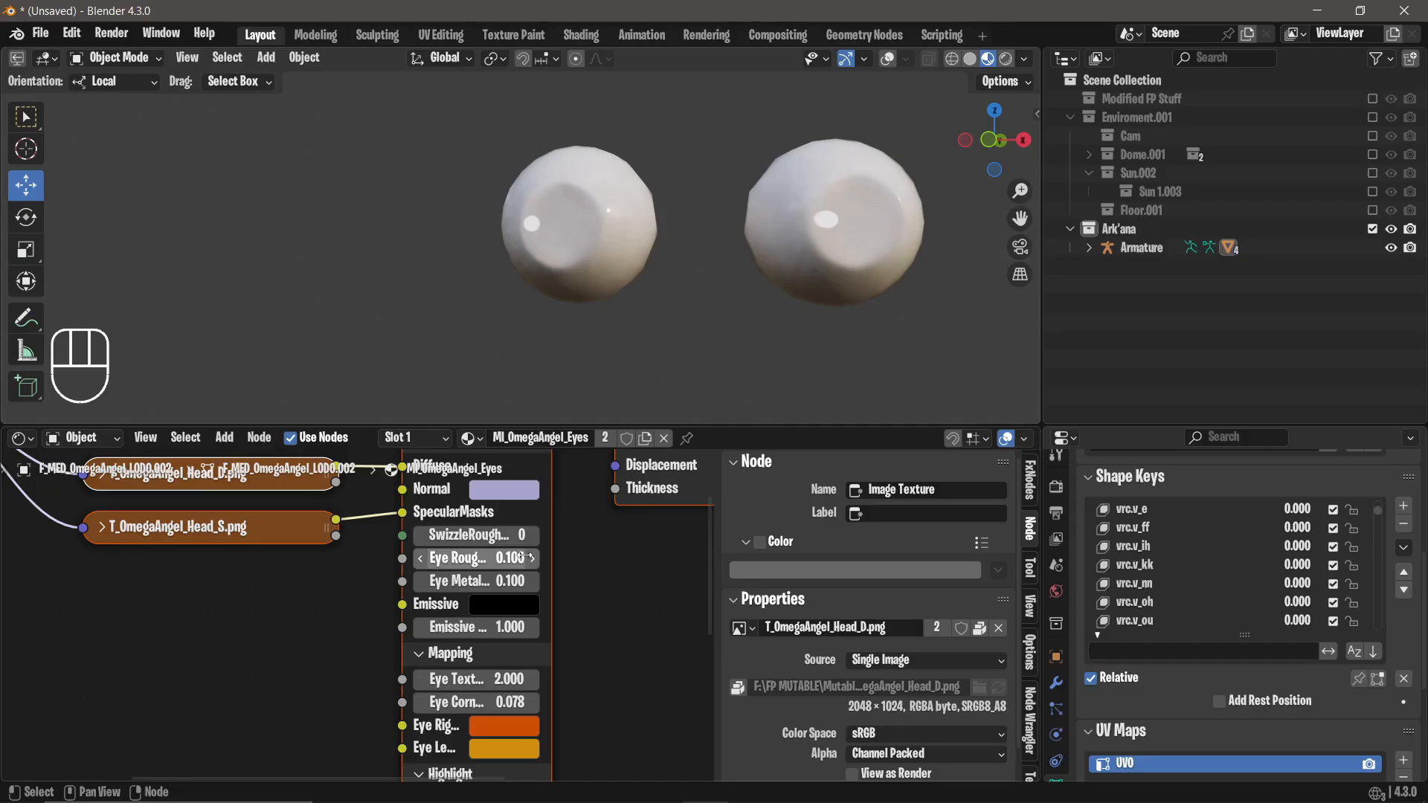
scroll(538, 557, down, 3)
middle_drag(539, 556, 472, 610)
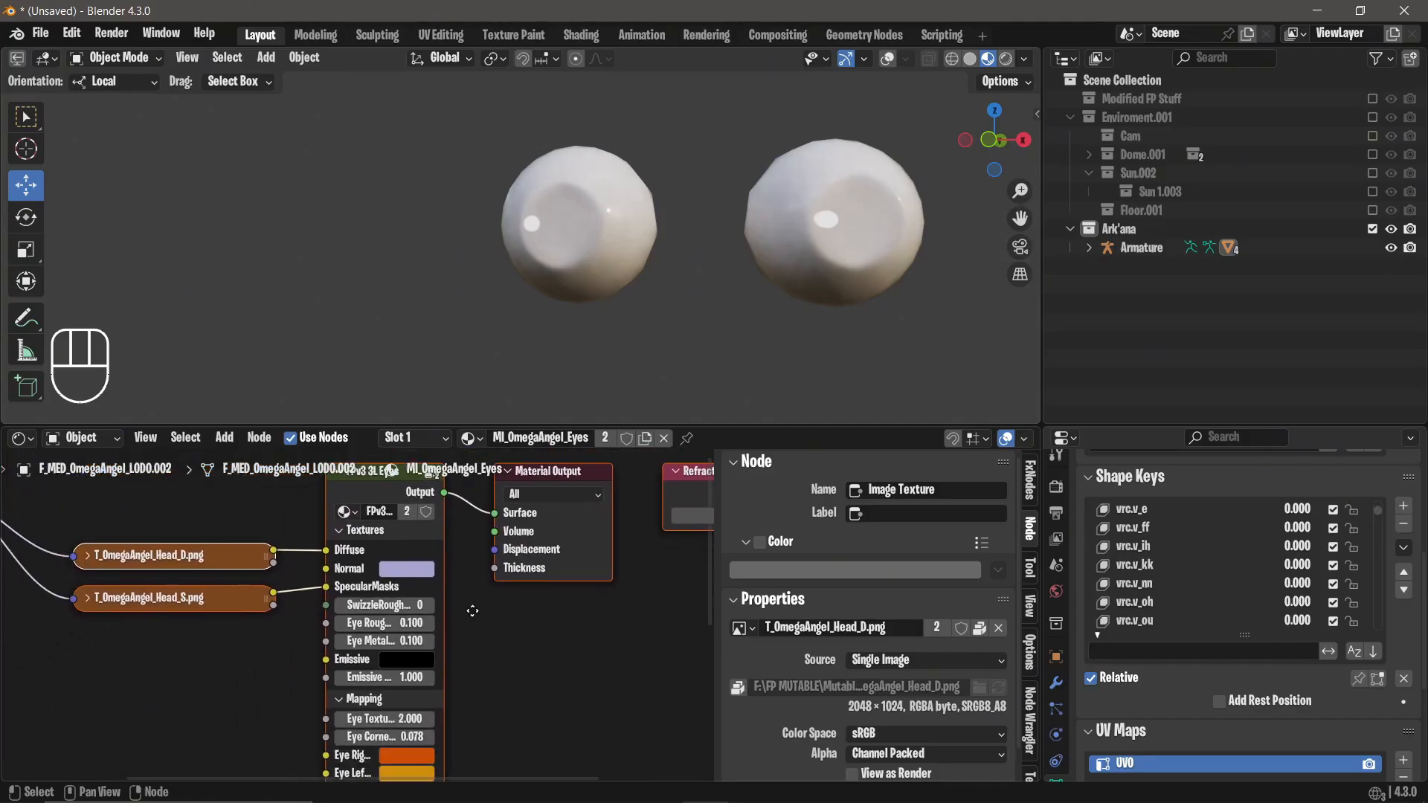
scroll(577, 660, down, 4)
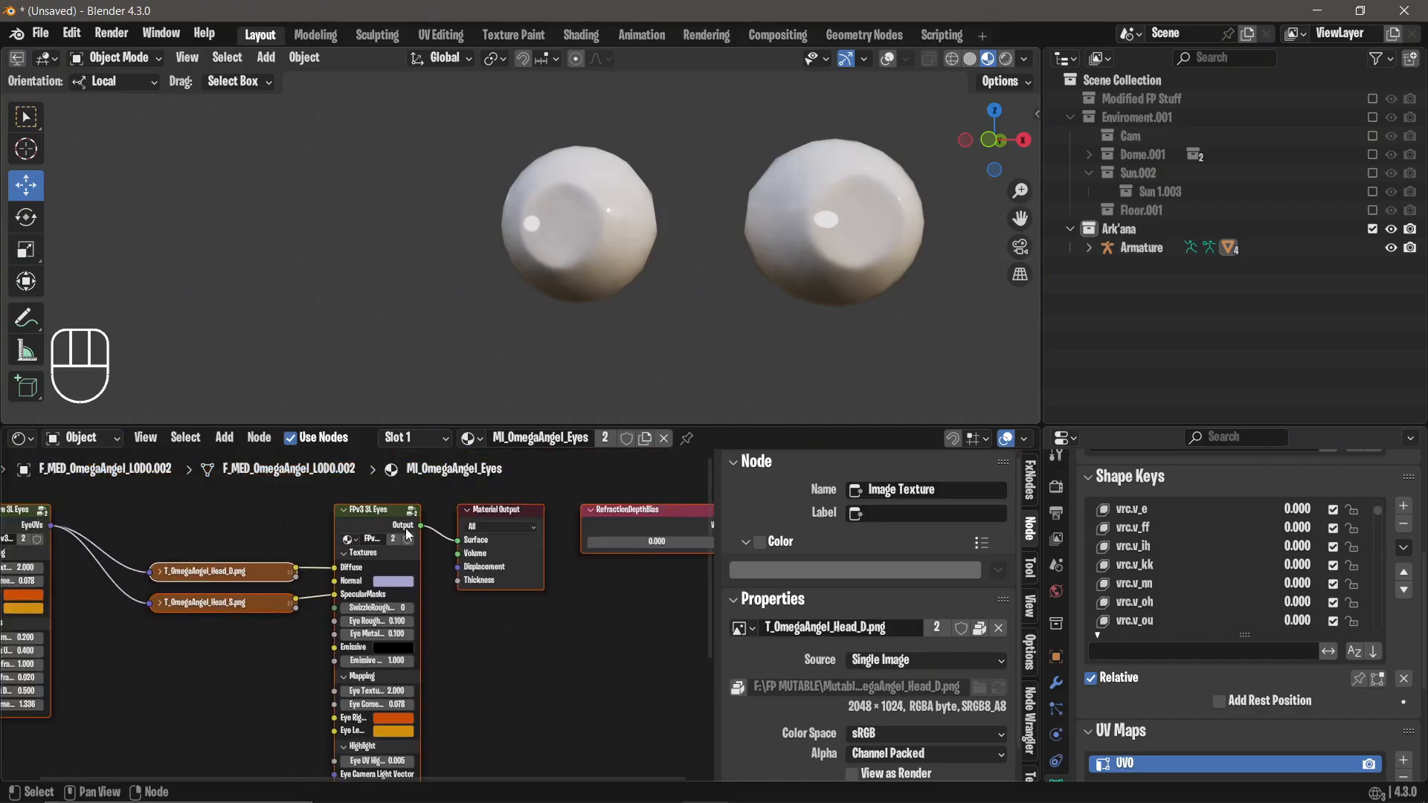
Add an Image Texture node to the MI_OmegaAngel_Eyes material, in the empty area above the Material Output.
middle_drag(577, 658, 496, 771)
key(shift+a)
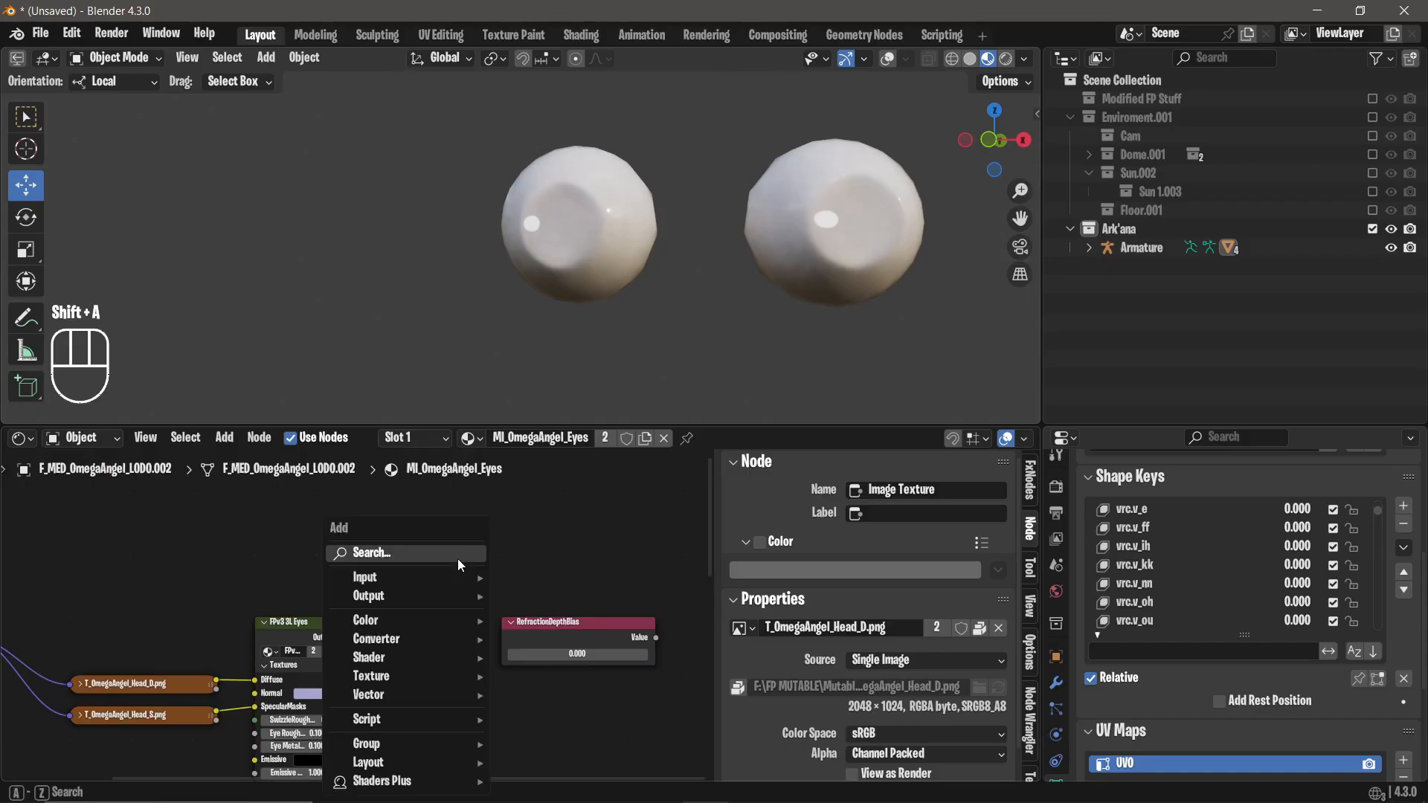
text(image)
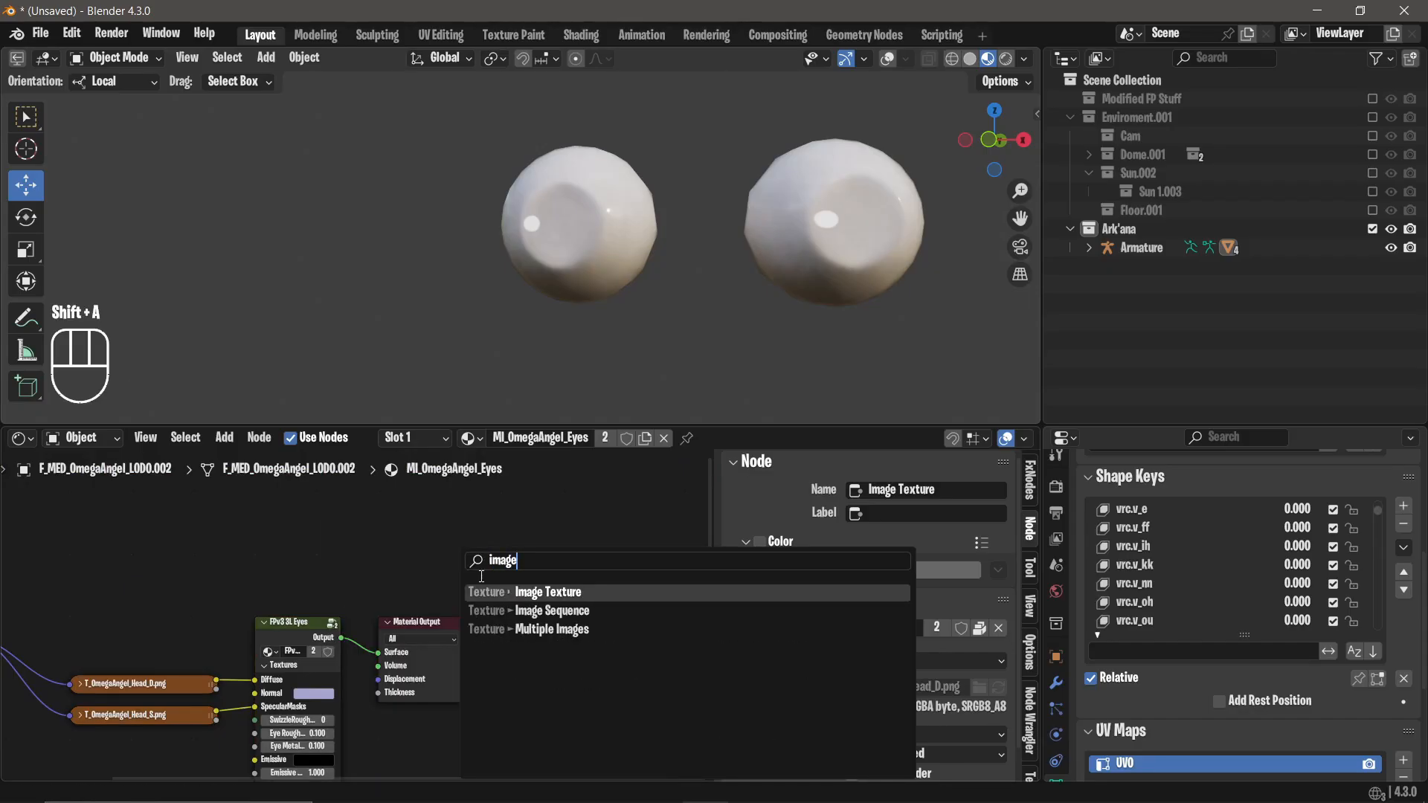
key(Return)
click(460, 554)
Create a new image named "Eye Normal Bake" with a width of 2048 px in the new Image Texture node.
scroll(441, 514, up, 2)
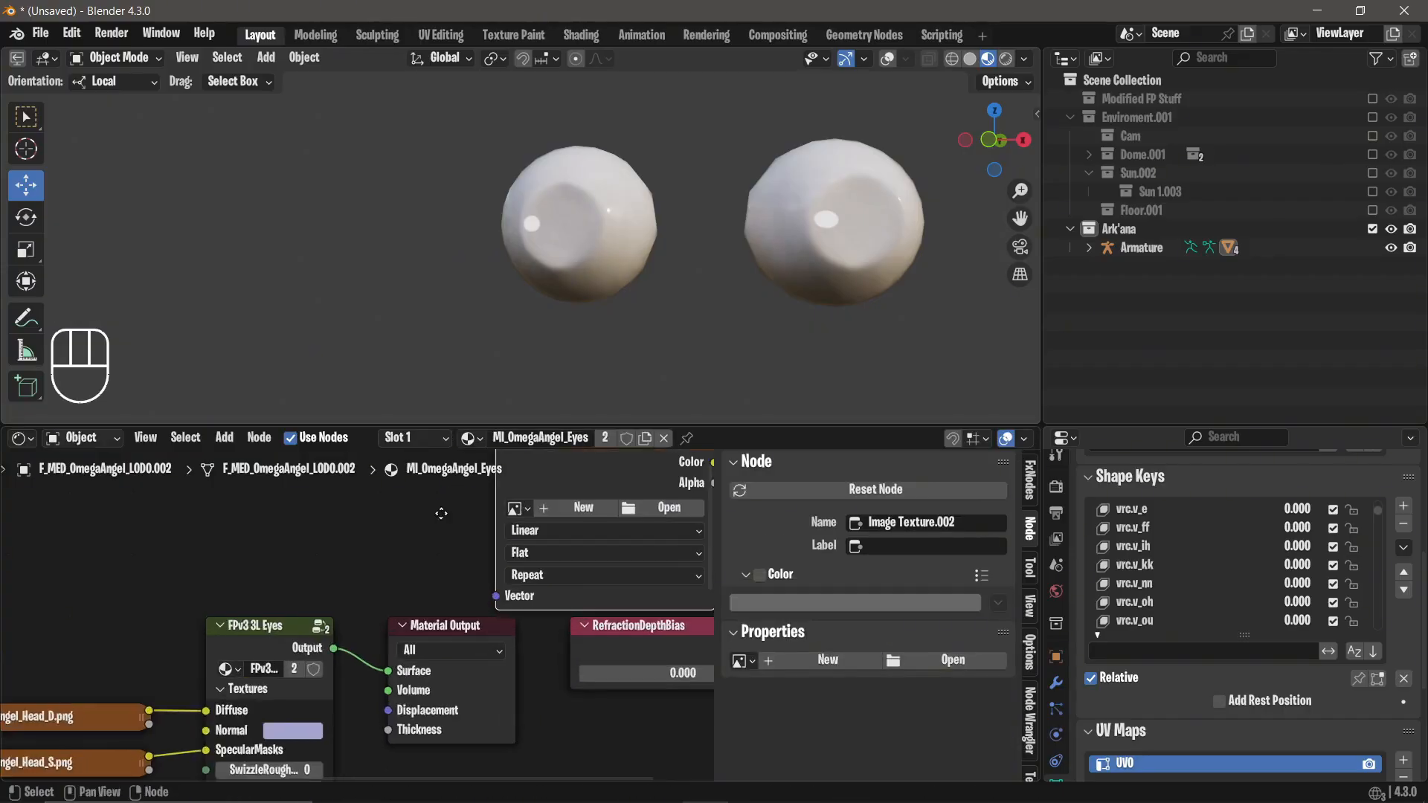
scroll(441, 513, up, 1)
click(420, 541)
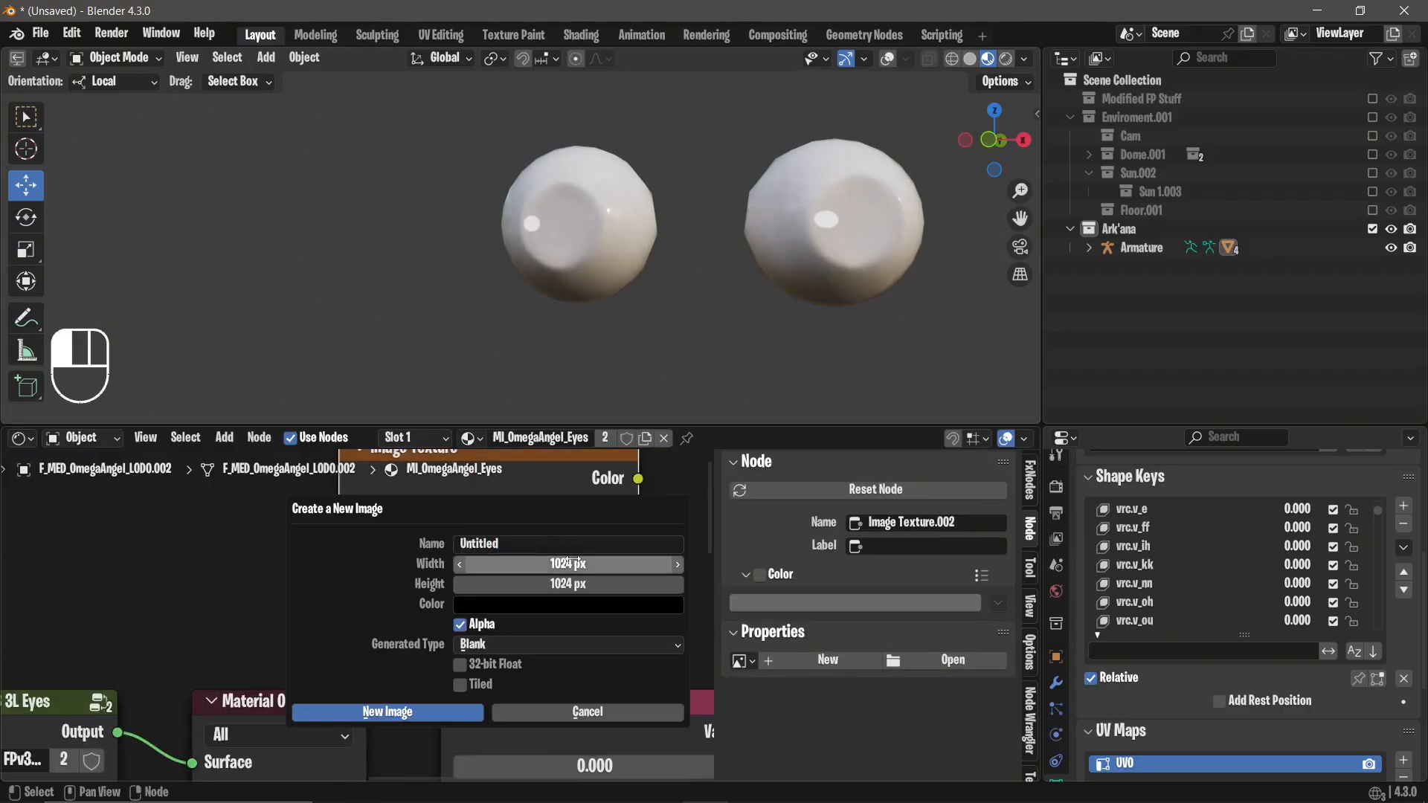
click(577, 563)
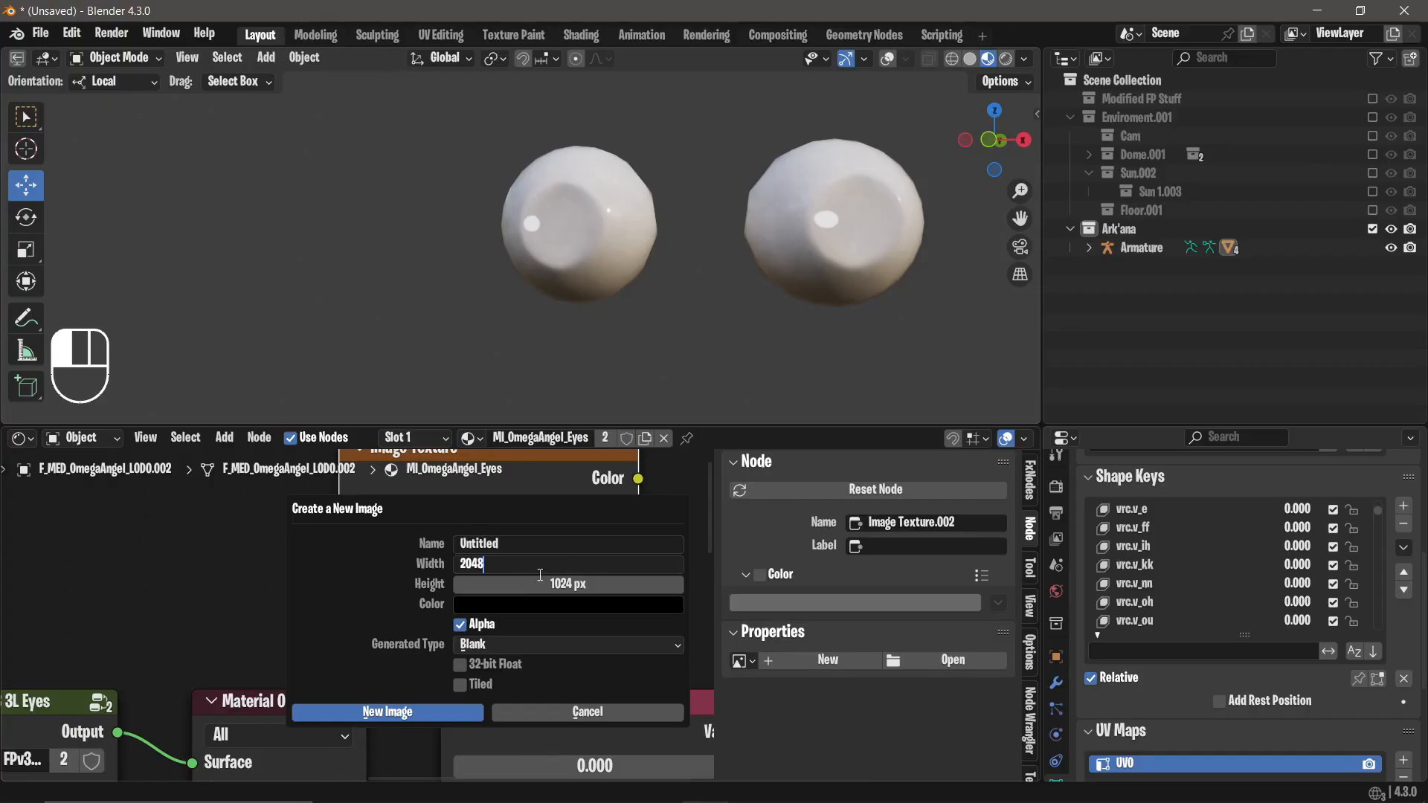
text(2048)
key(Return)
click(560, 544)
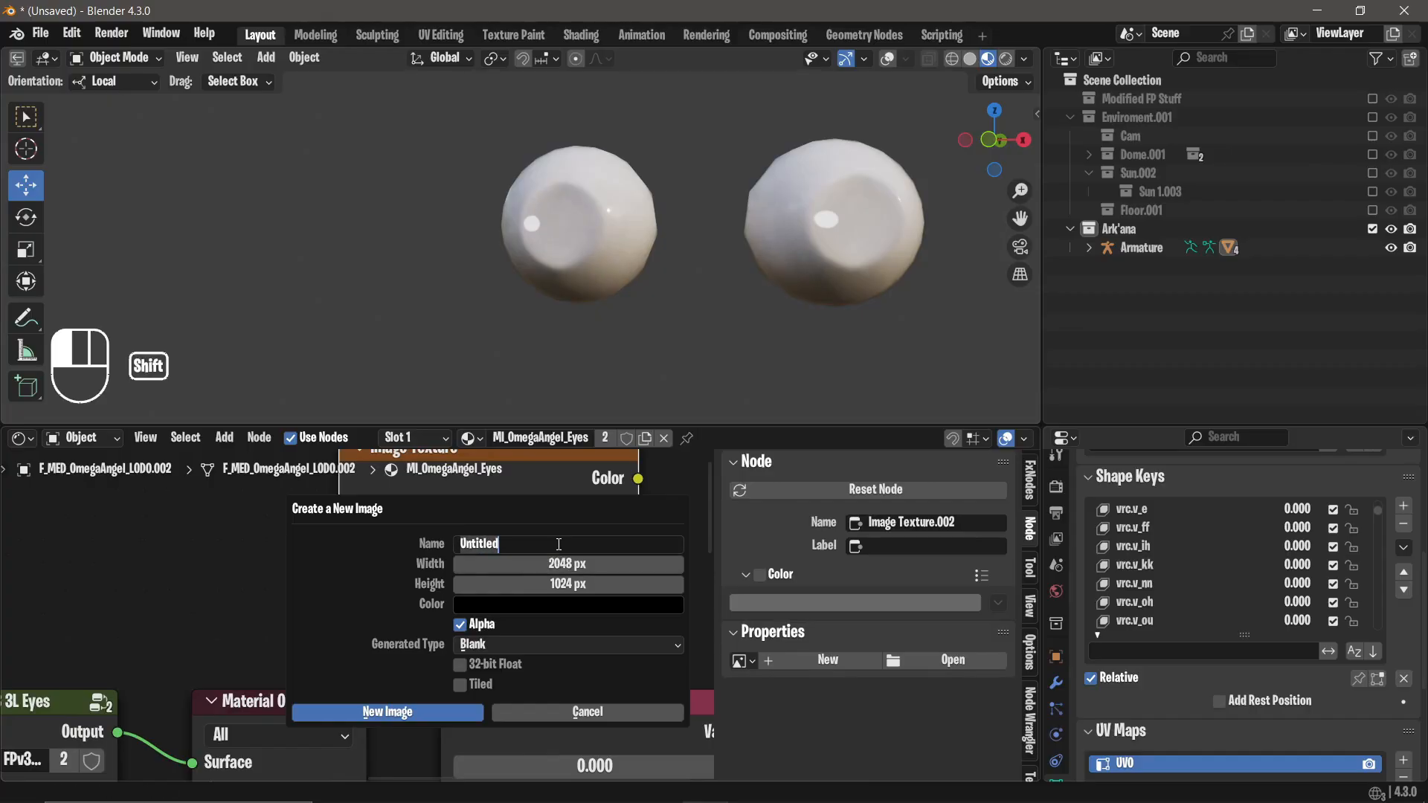
text(Eye Norma)
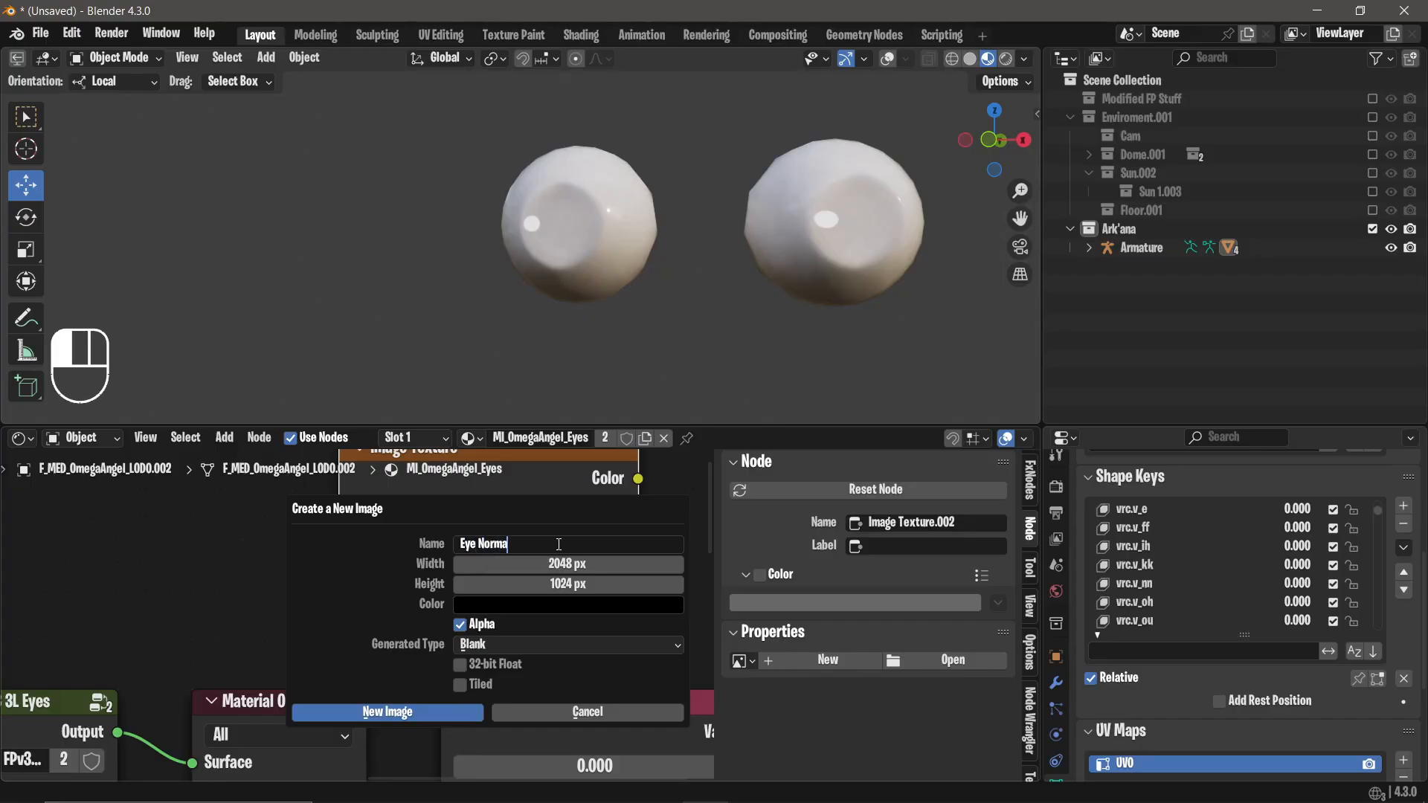
text(l Bake)
key(Return)
click(365, 712)
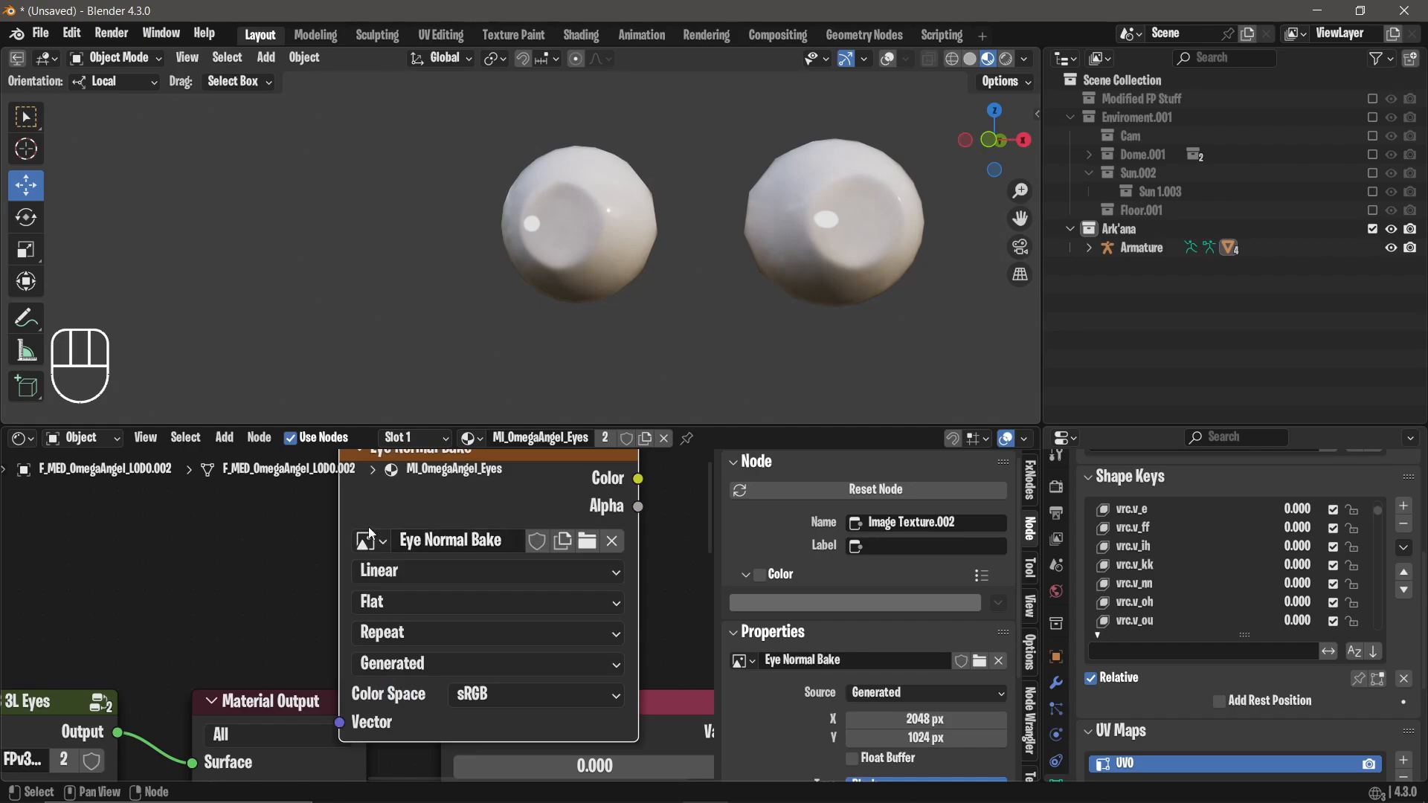
scroll(367, 510, down, 2)
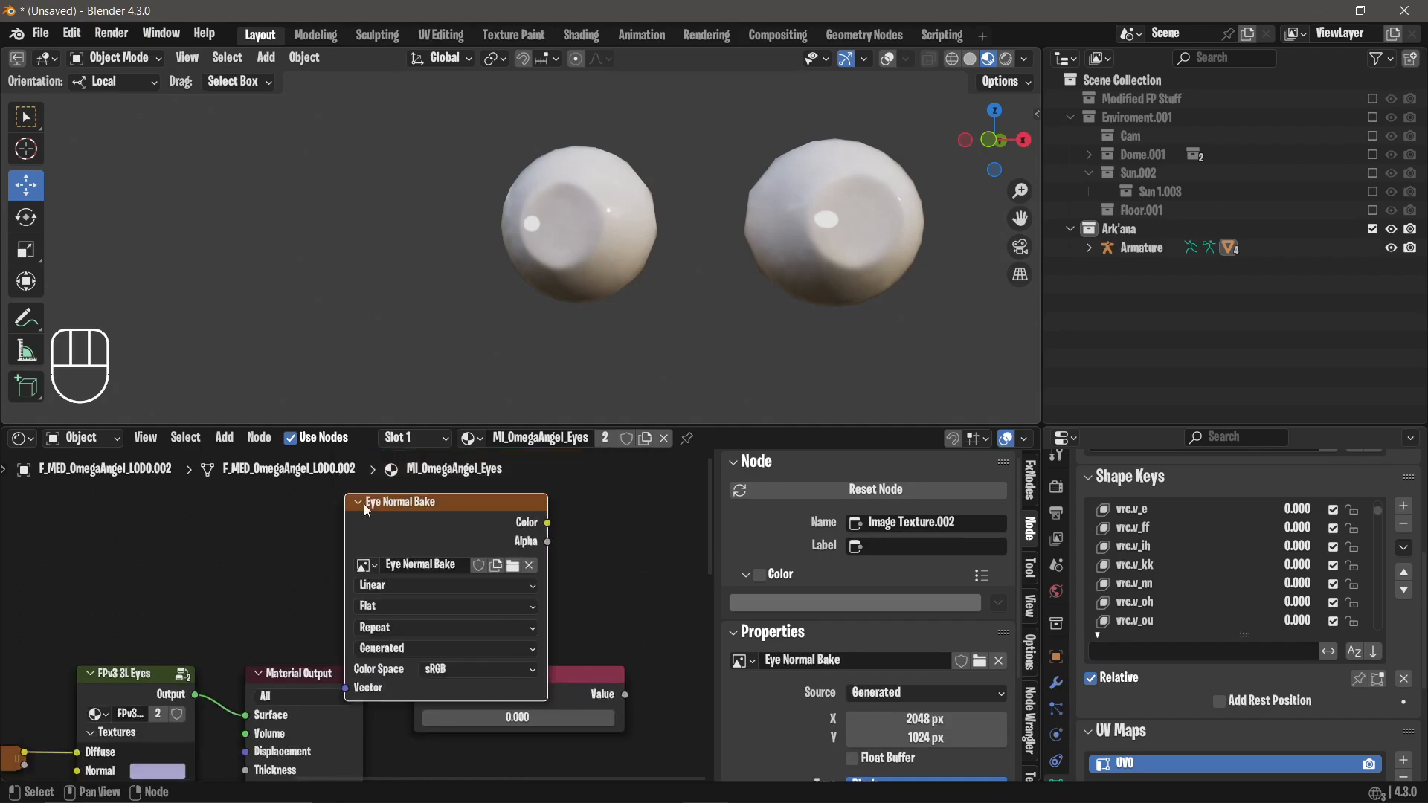
Set the scene's render engine to Cycles and its device to GPU Compute.
click(896, 58)
click(894, 59)
click(1060, 491)
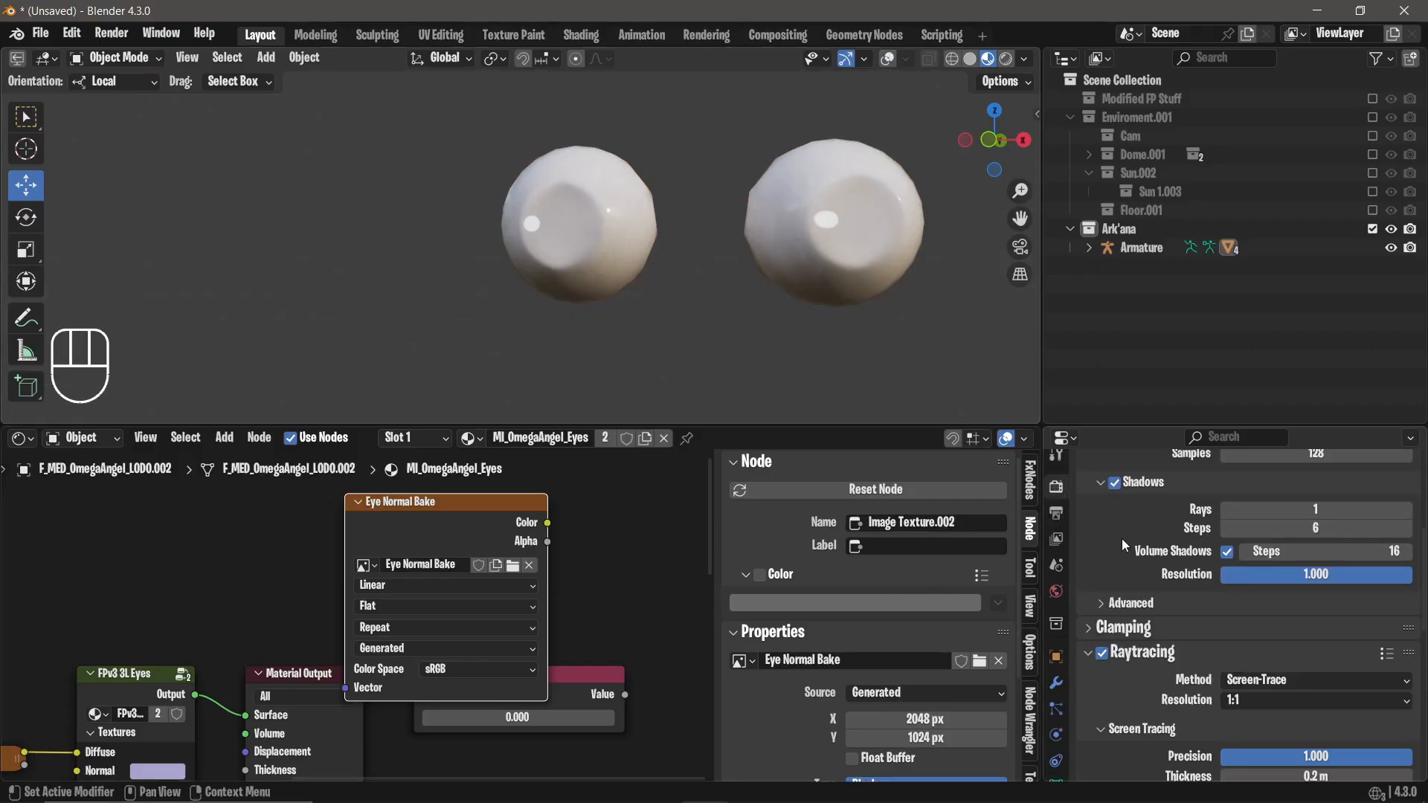
scroll(1123, 538, up, 2)
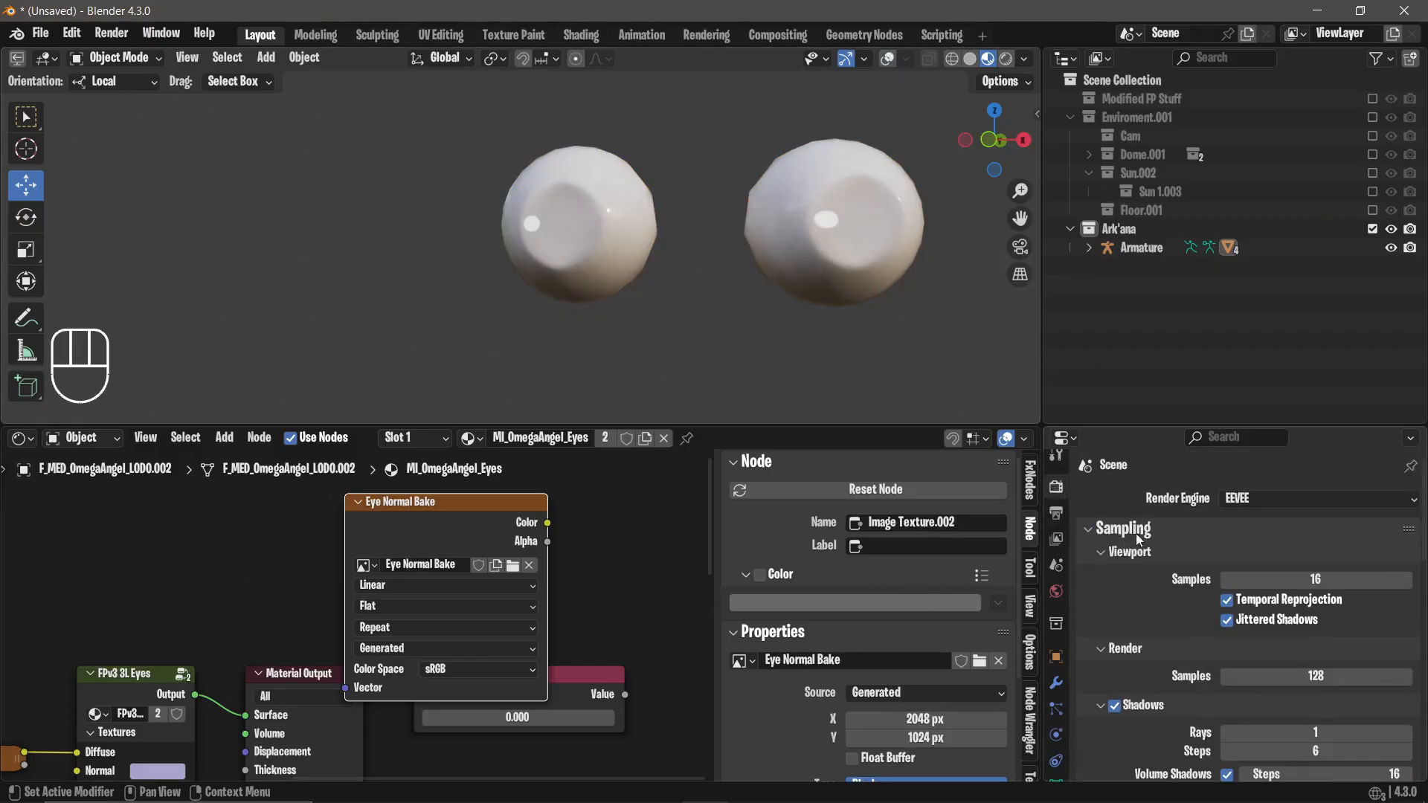
click(1259, 500)
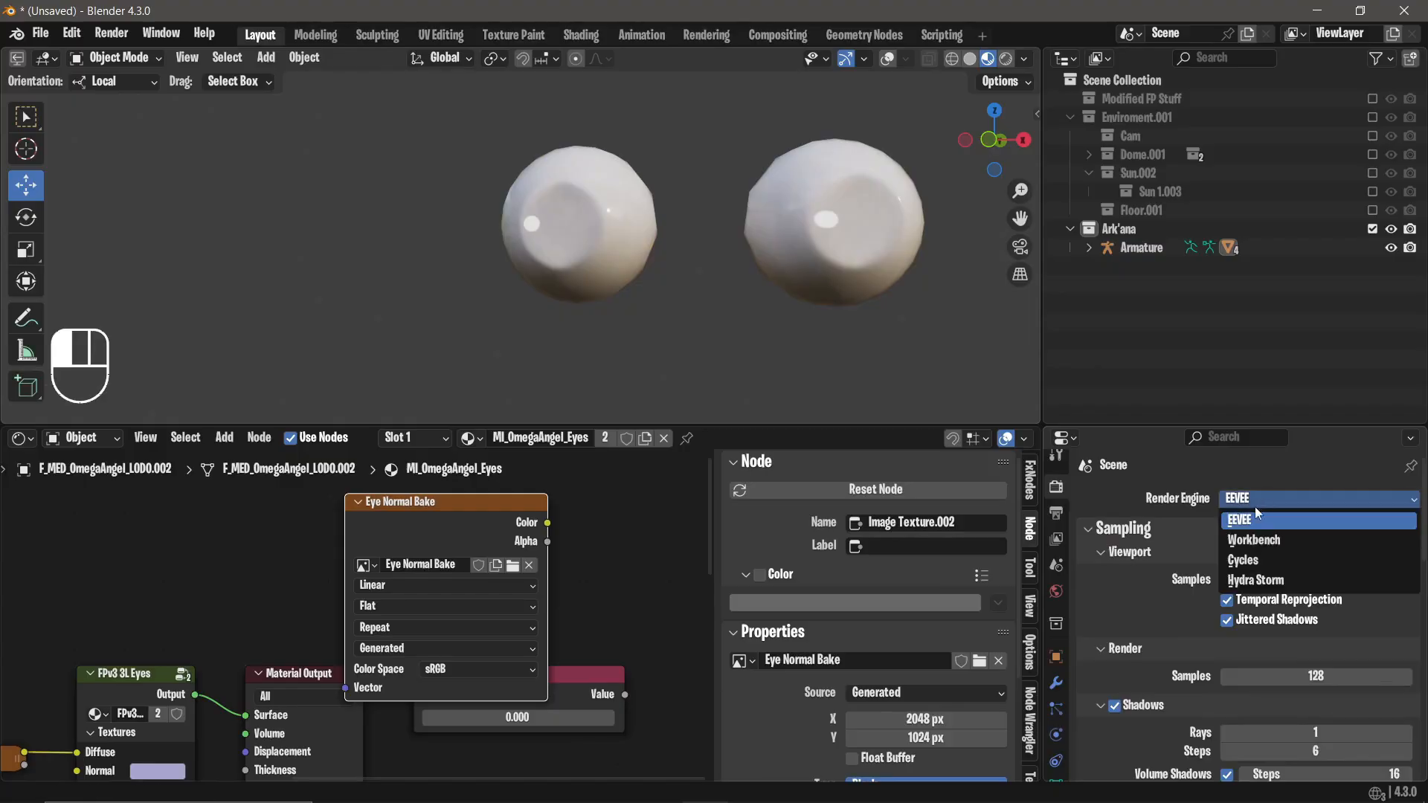
click(1246, 561)
click(1249, 547)
click(1245, 586)
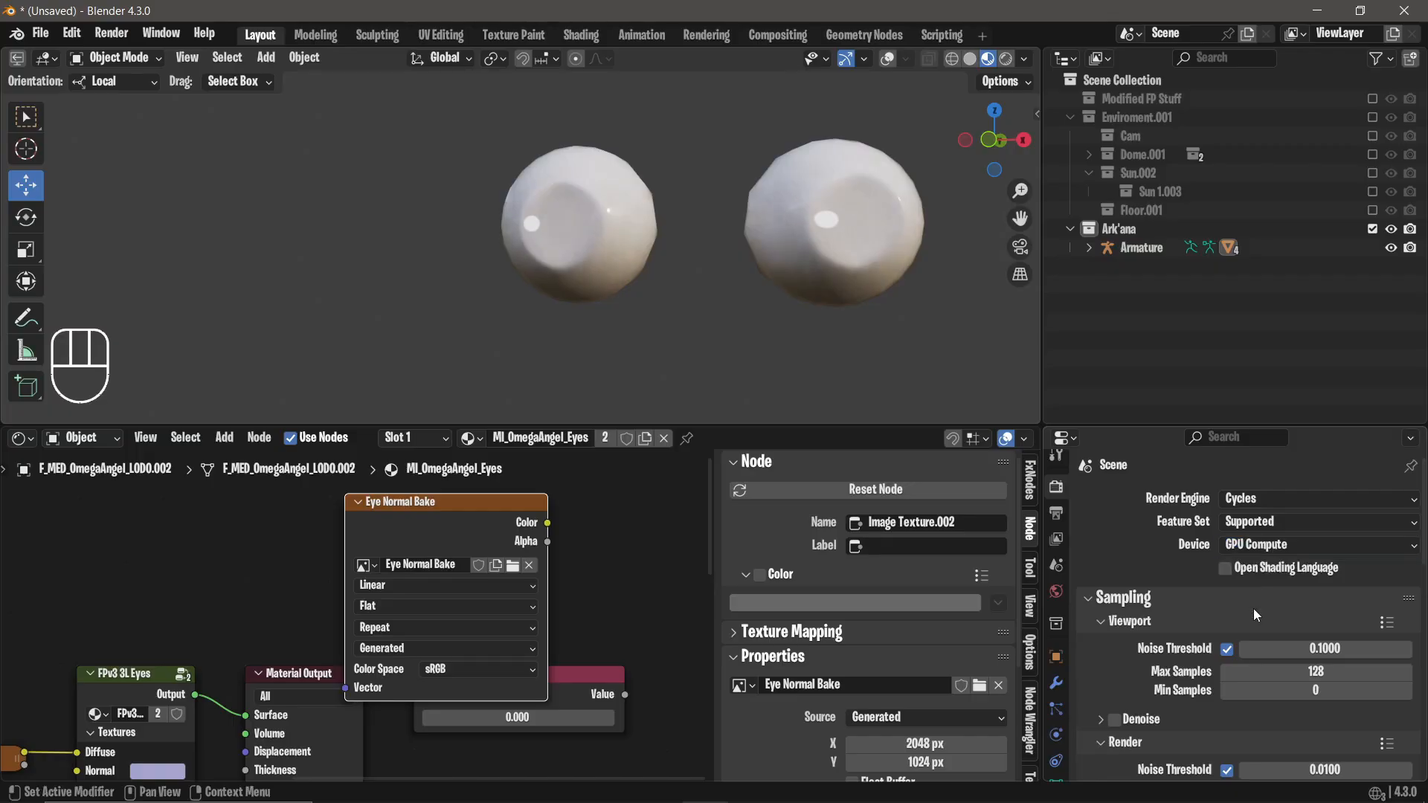
Set the bake type to Normal in the render bake settings and show the viewport overlays again.
scroll(1216, 582, down, 12)
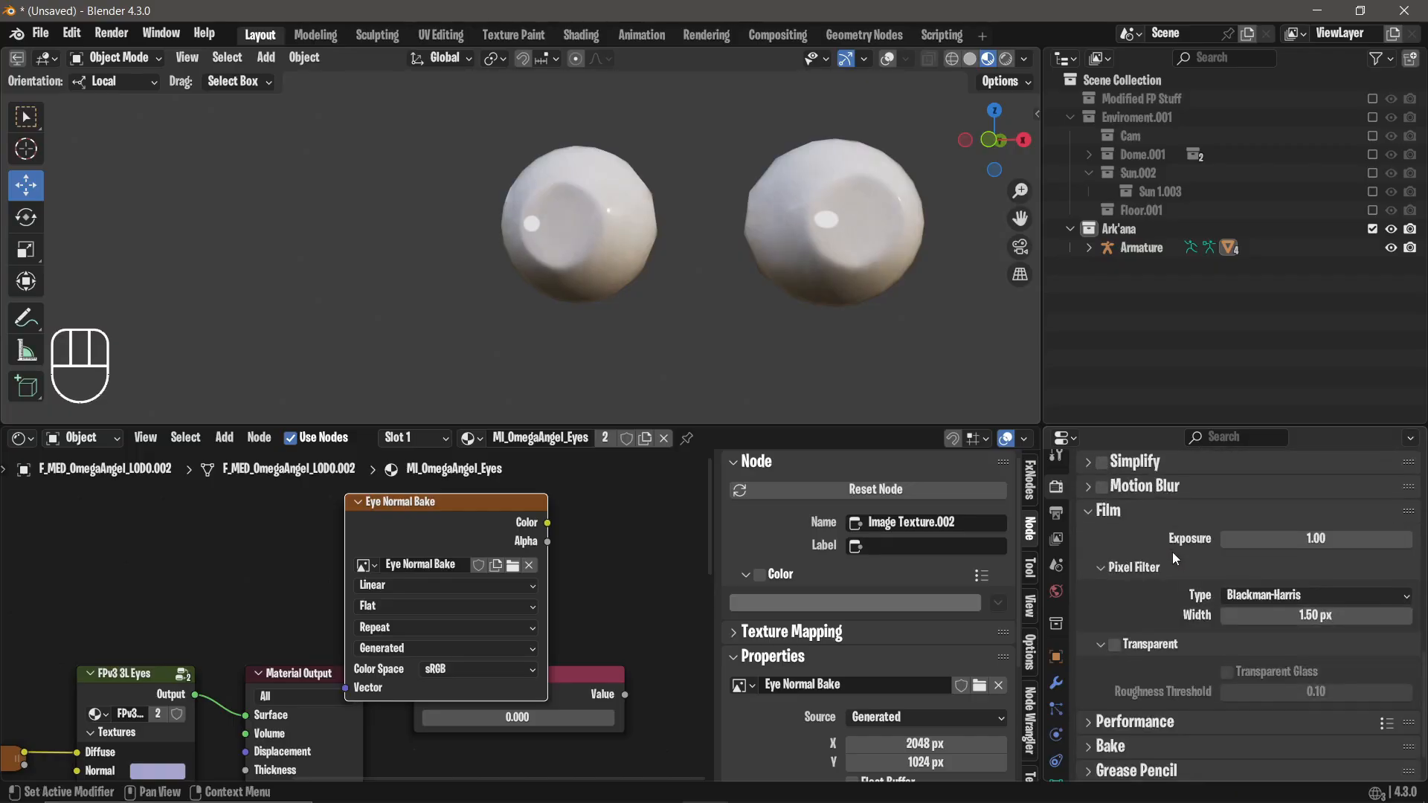
scroll(1173, 555, down, 2)
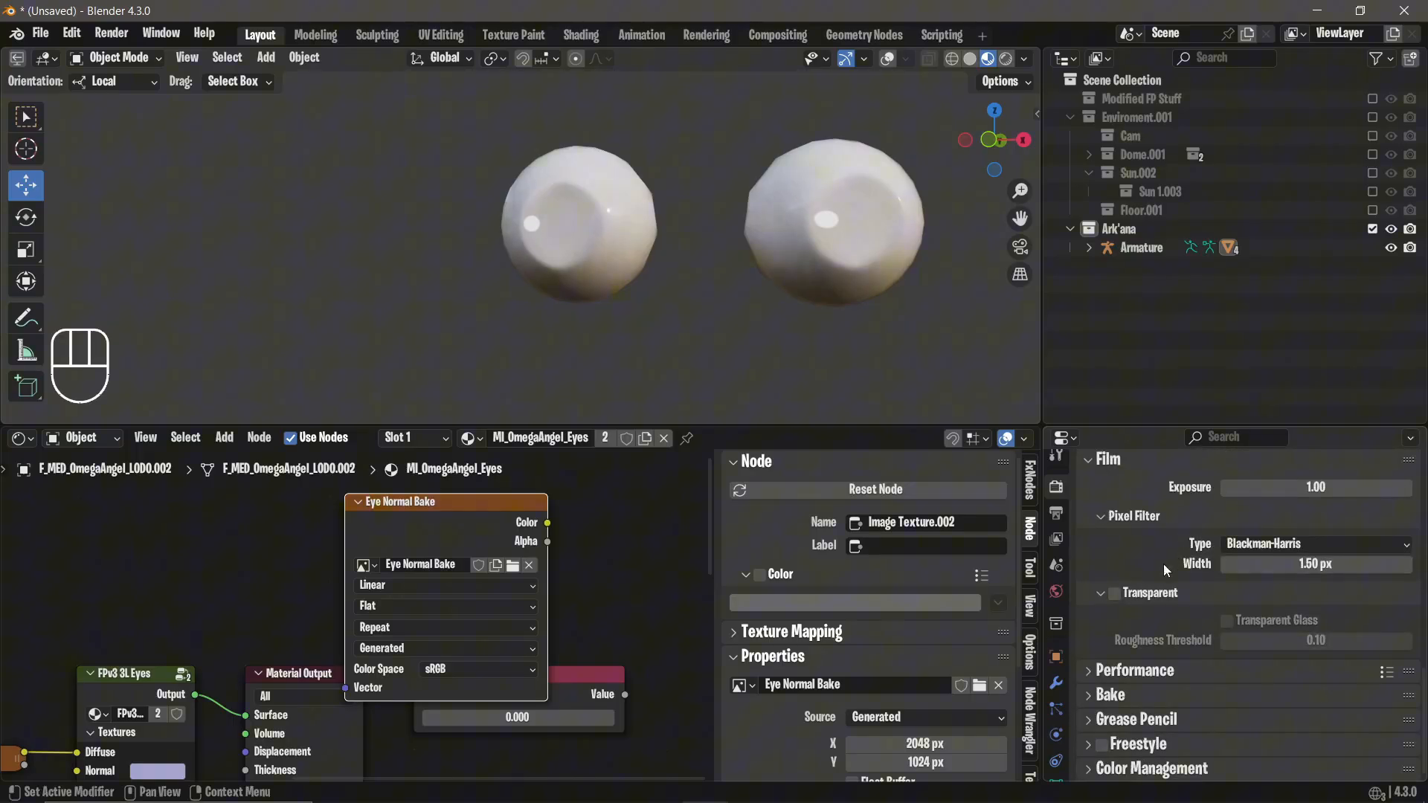
click(1091, 696)
scroll(1124, 609, down, 6)
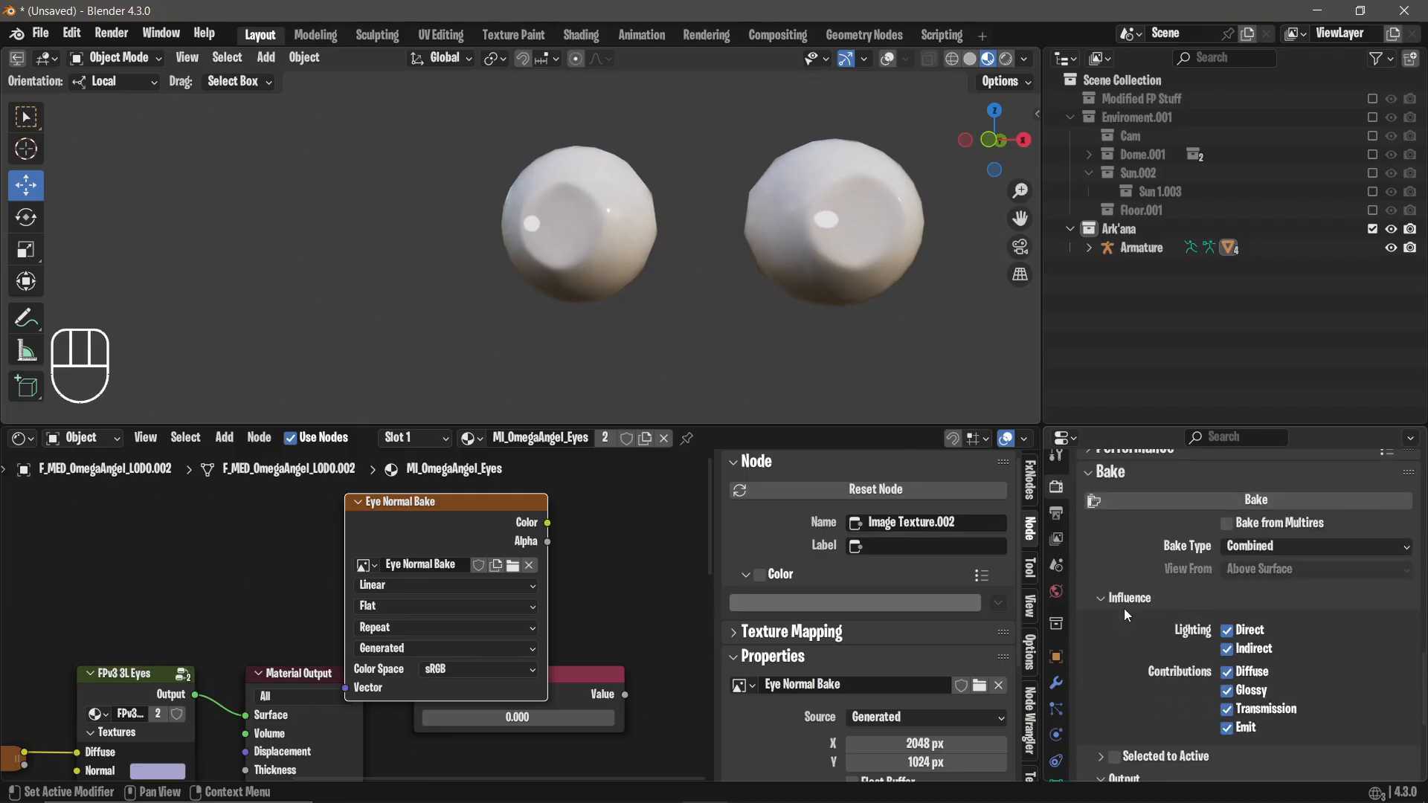
click(1265, 546)
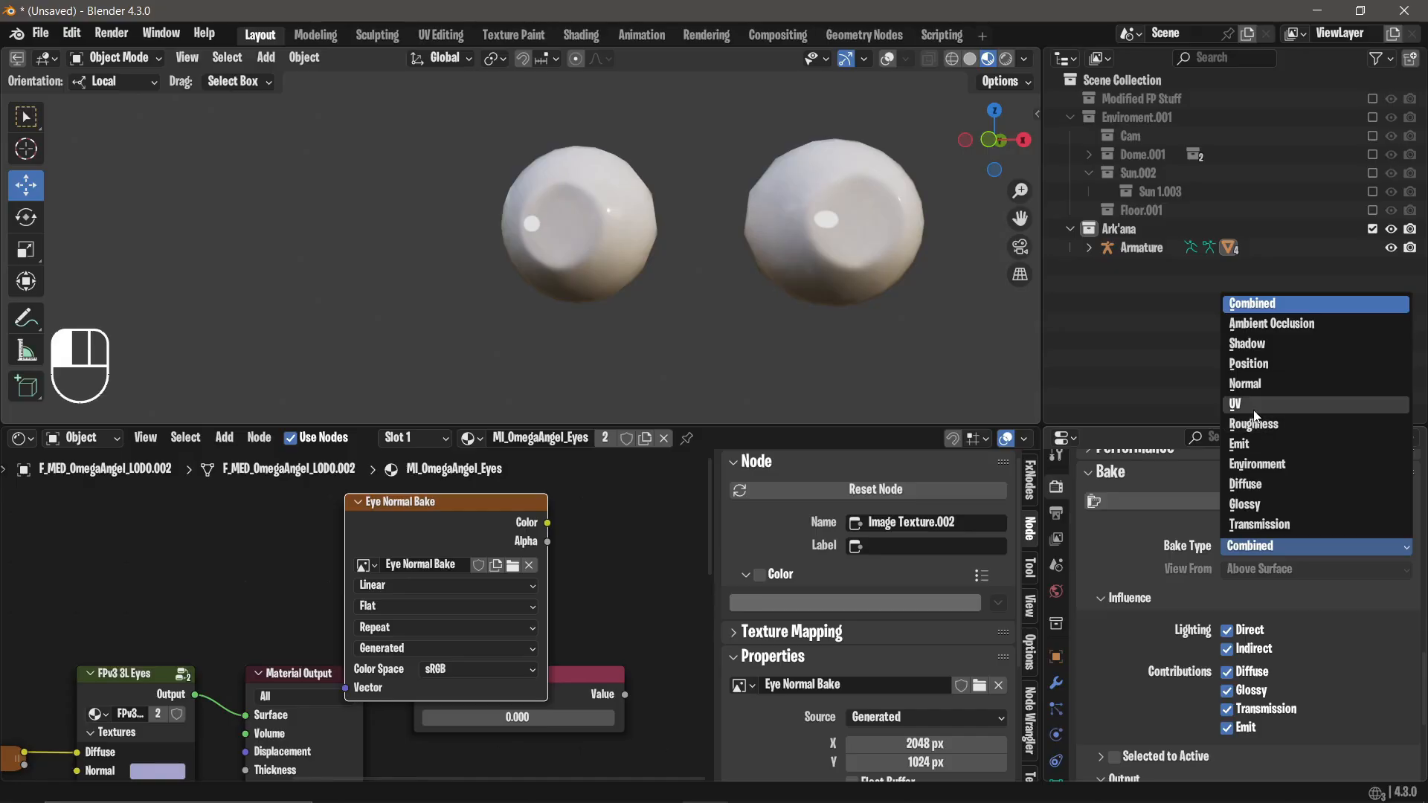
click(1257, 385)
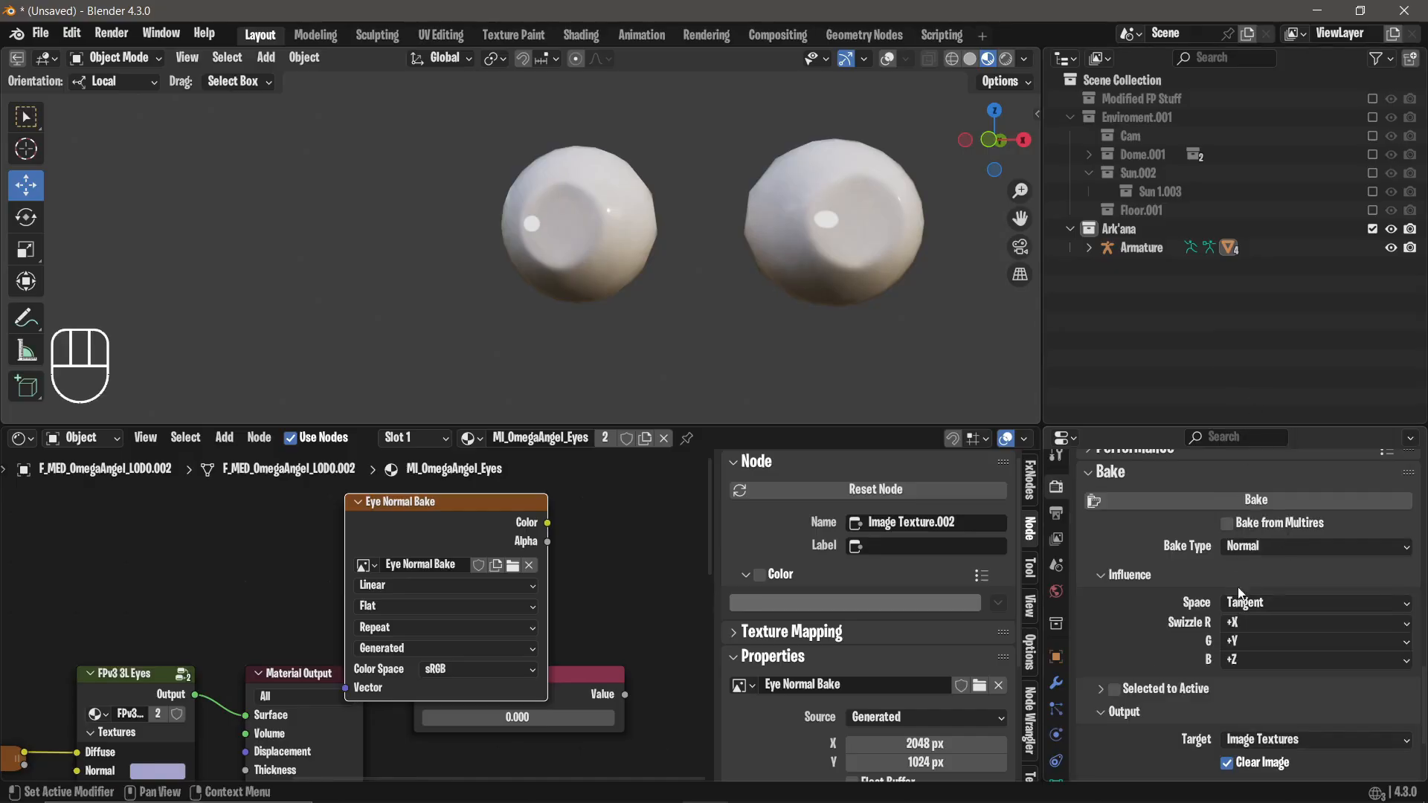
click(888, 59)
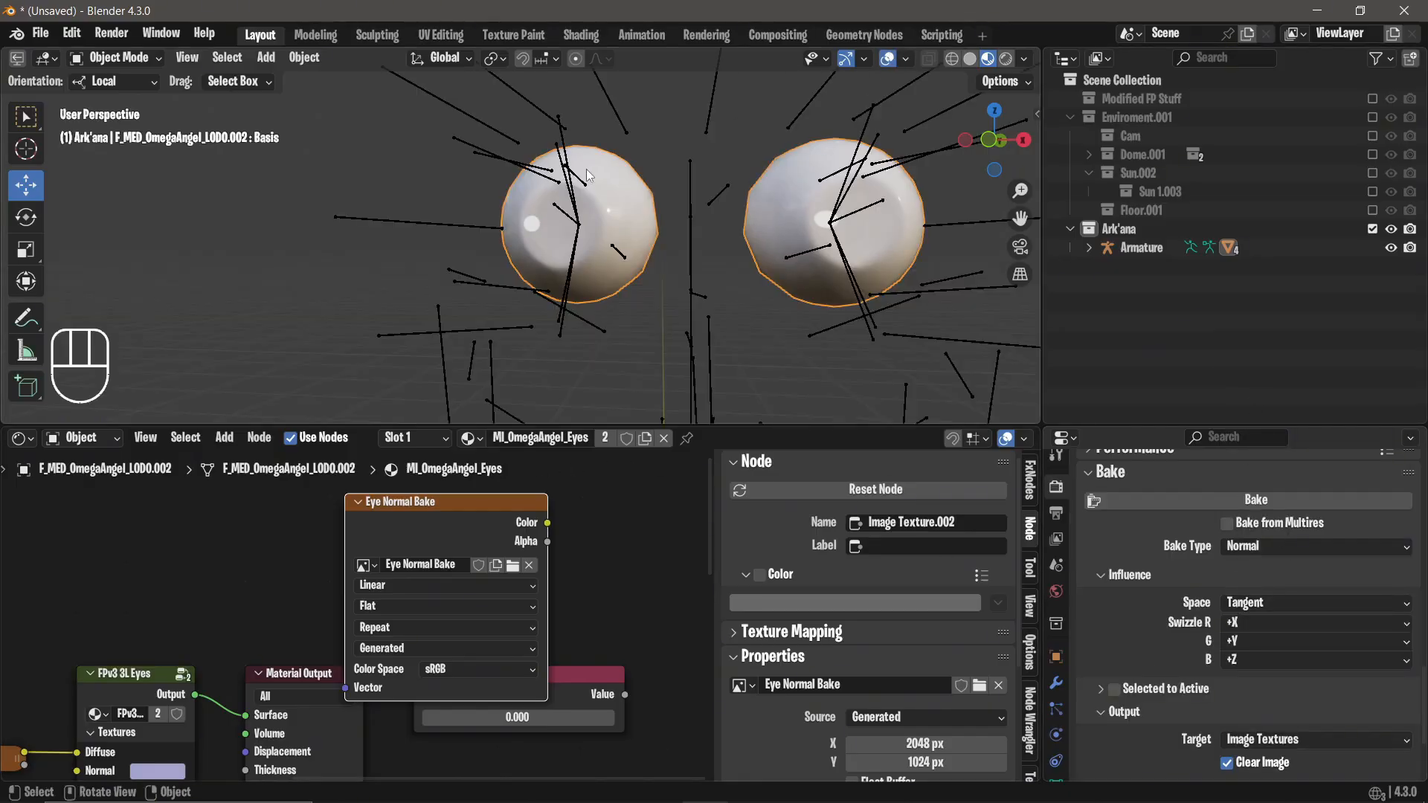
Move the Eye Normal Bake node clear of the RefractionDepthBias node and set its color space to Non-Color.
drag(435, 528, 511, 511)
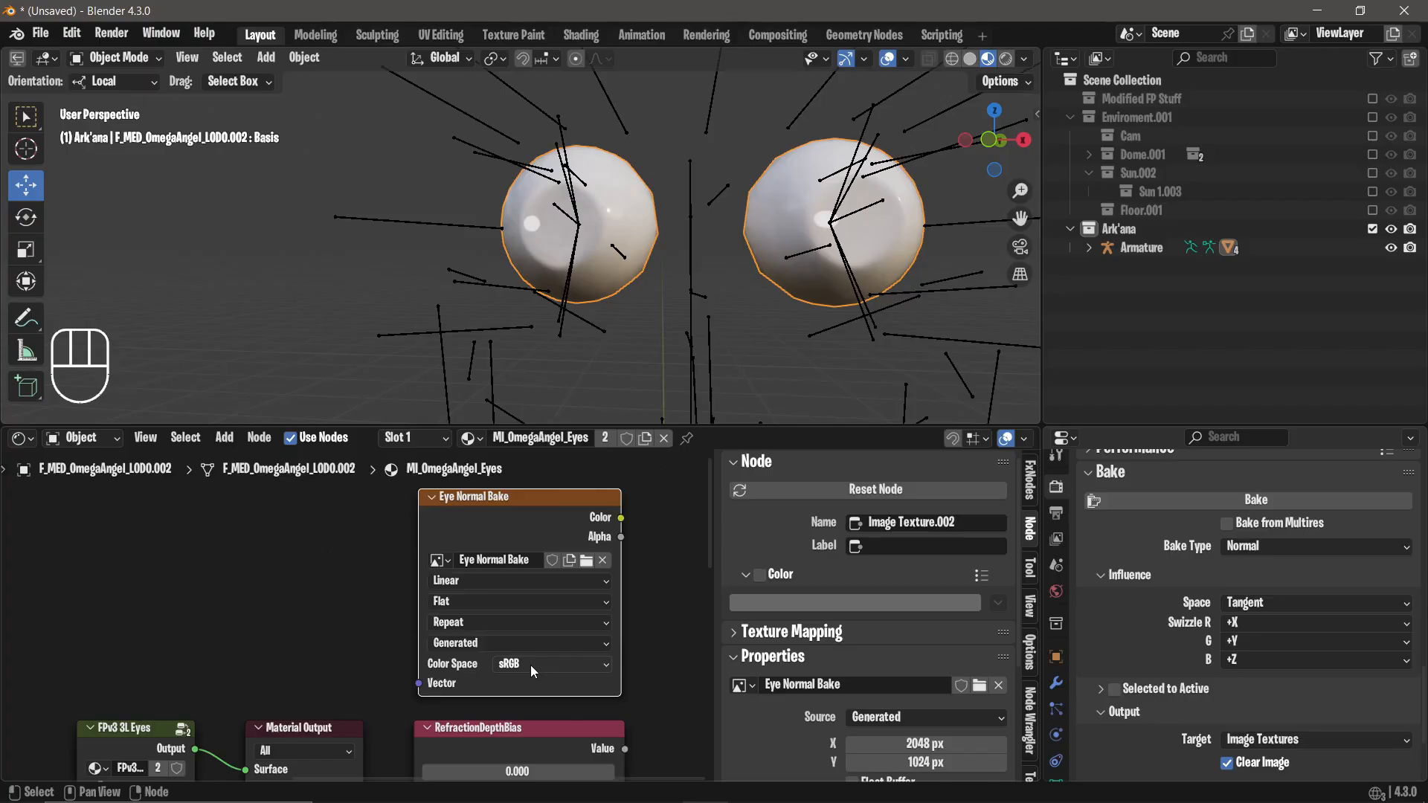
click(530, 665)
click(524, 534)
scroll(287, 600, down, 3)
middle_drag(265, 604, 374, 549)
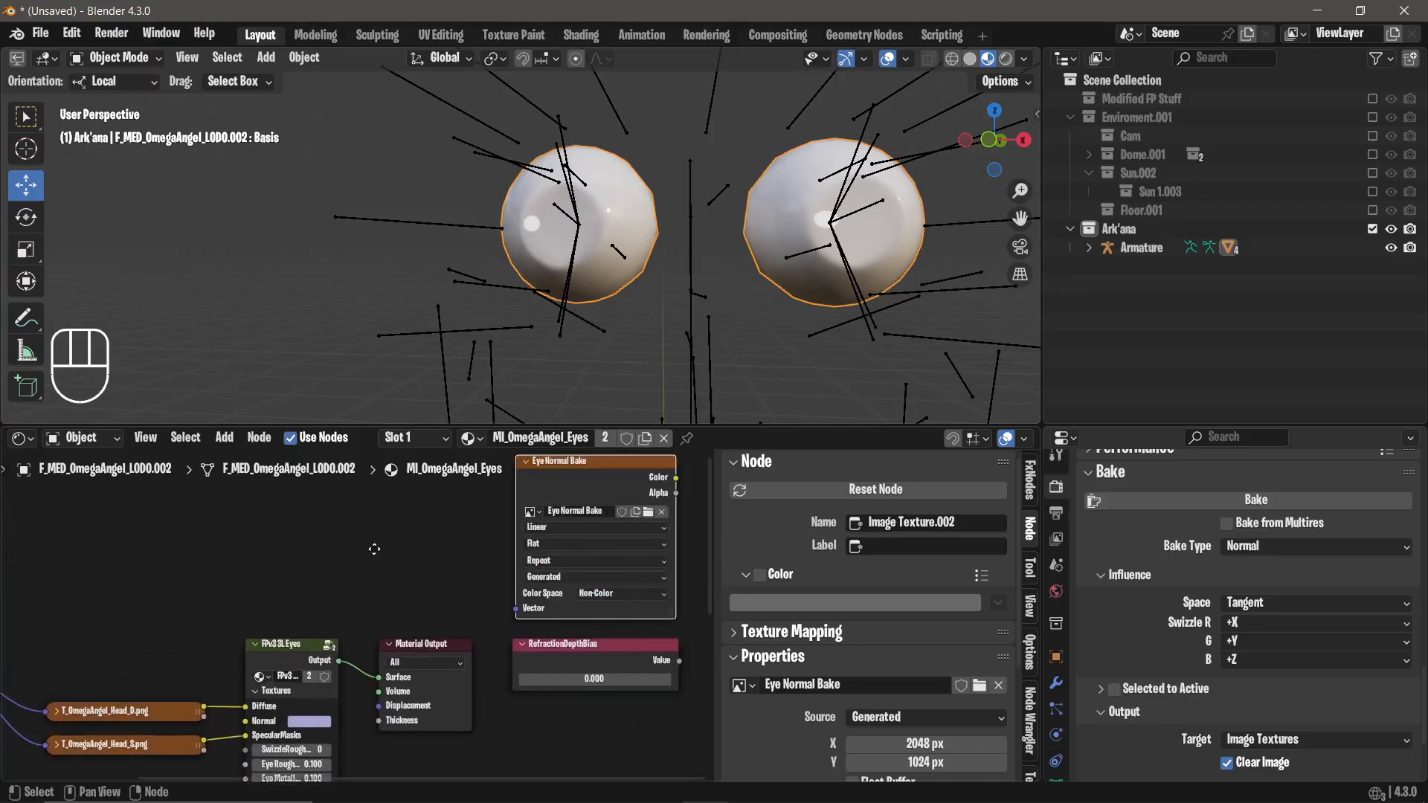
Bake the eyes' normal map into the Eye Normal Bake image and inspect the result in the Texture Paint workspace.
scroll(283, 599, up, 2)
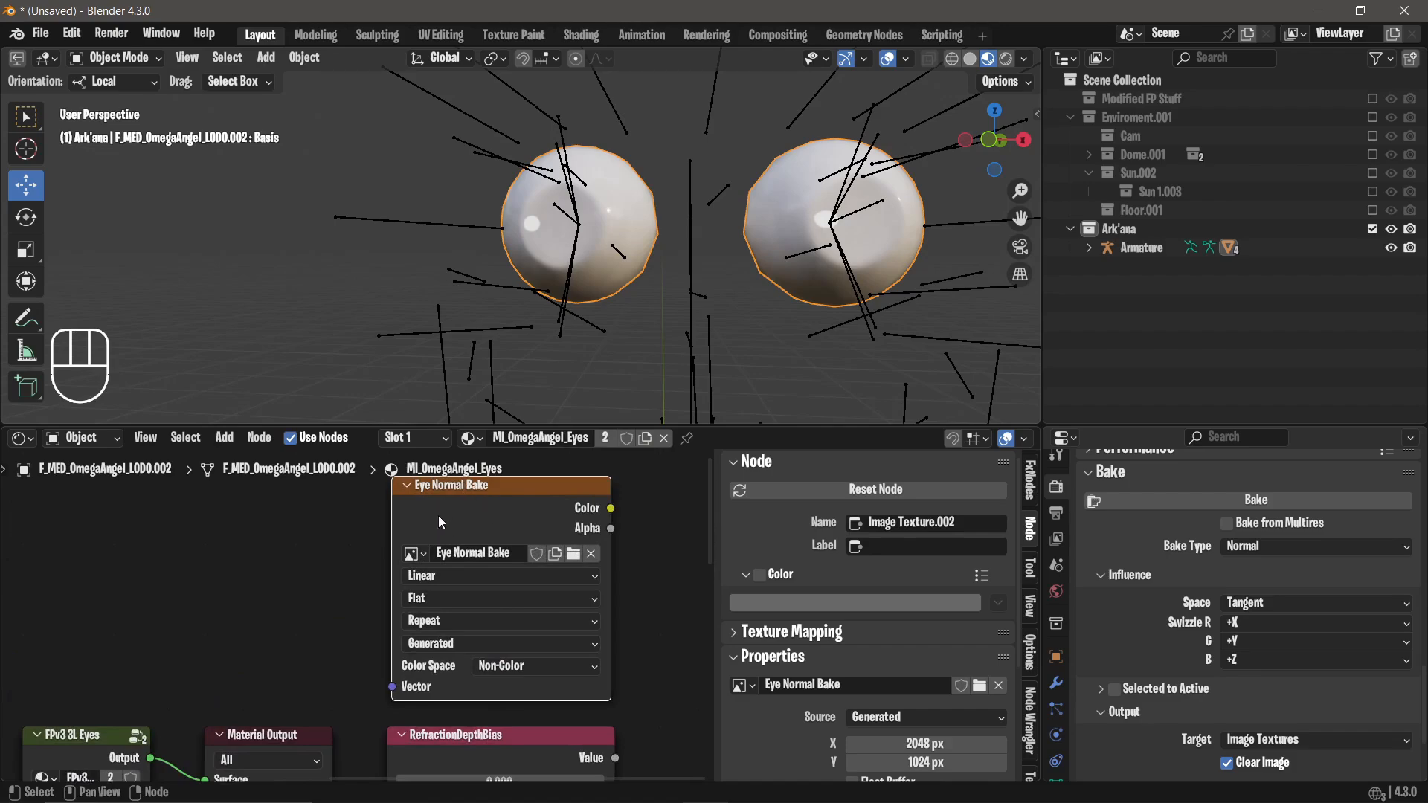
click(1208, 504)
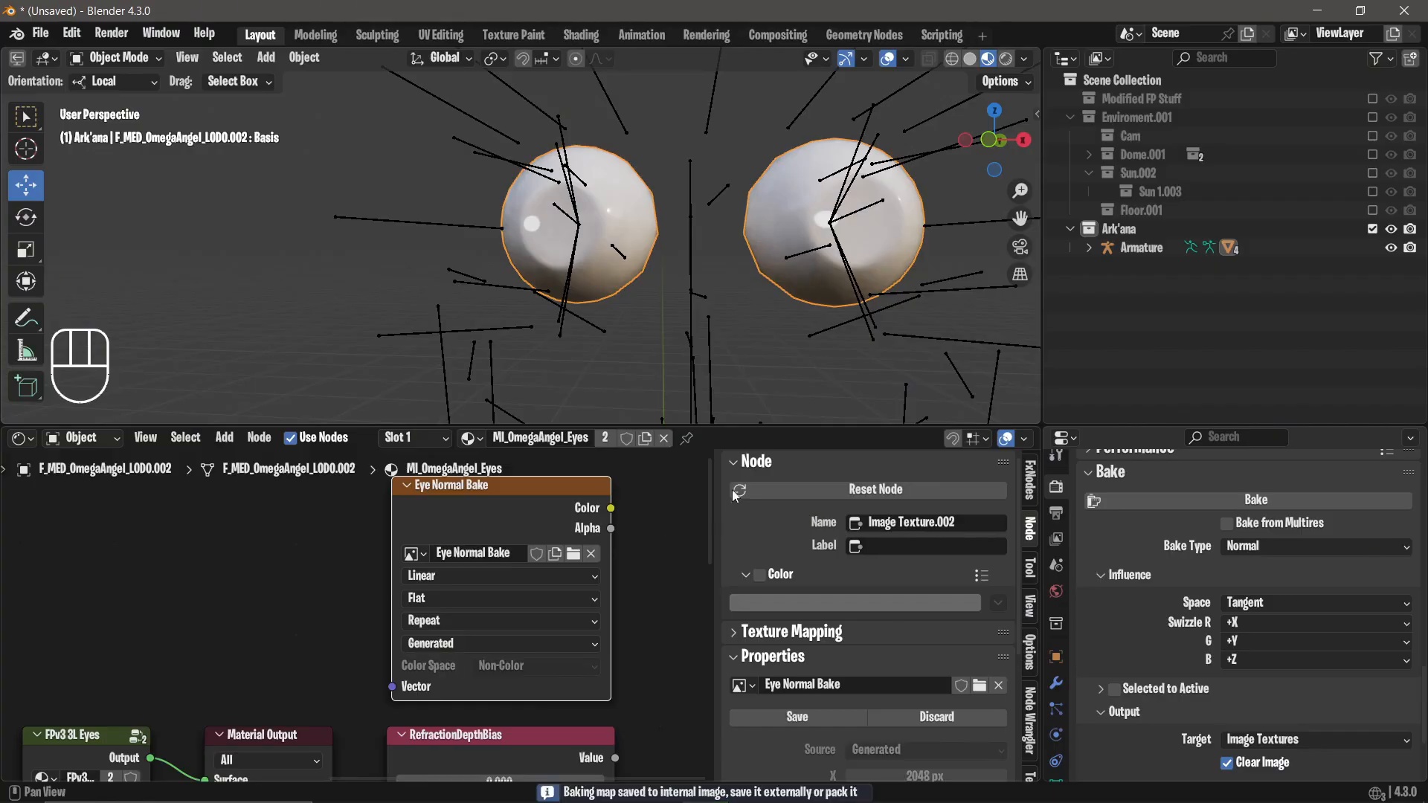
click(513, 35)
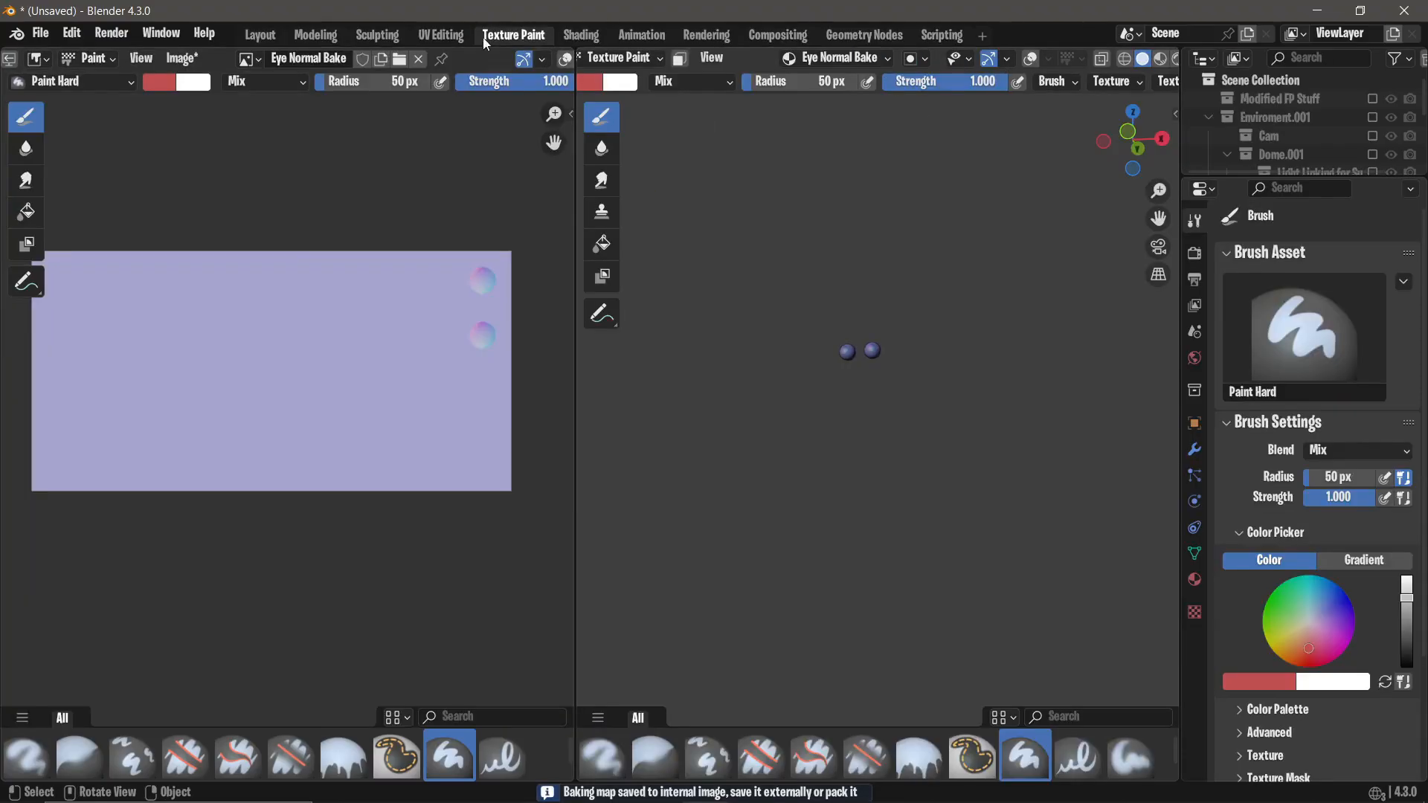
middle_drag(368, 290, 238, 316)
scroll(259, 312, up, 5)
middle_drag(324, 271, 211, 392)
scroll(275, 394, up, 2)
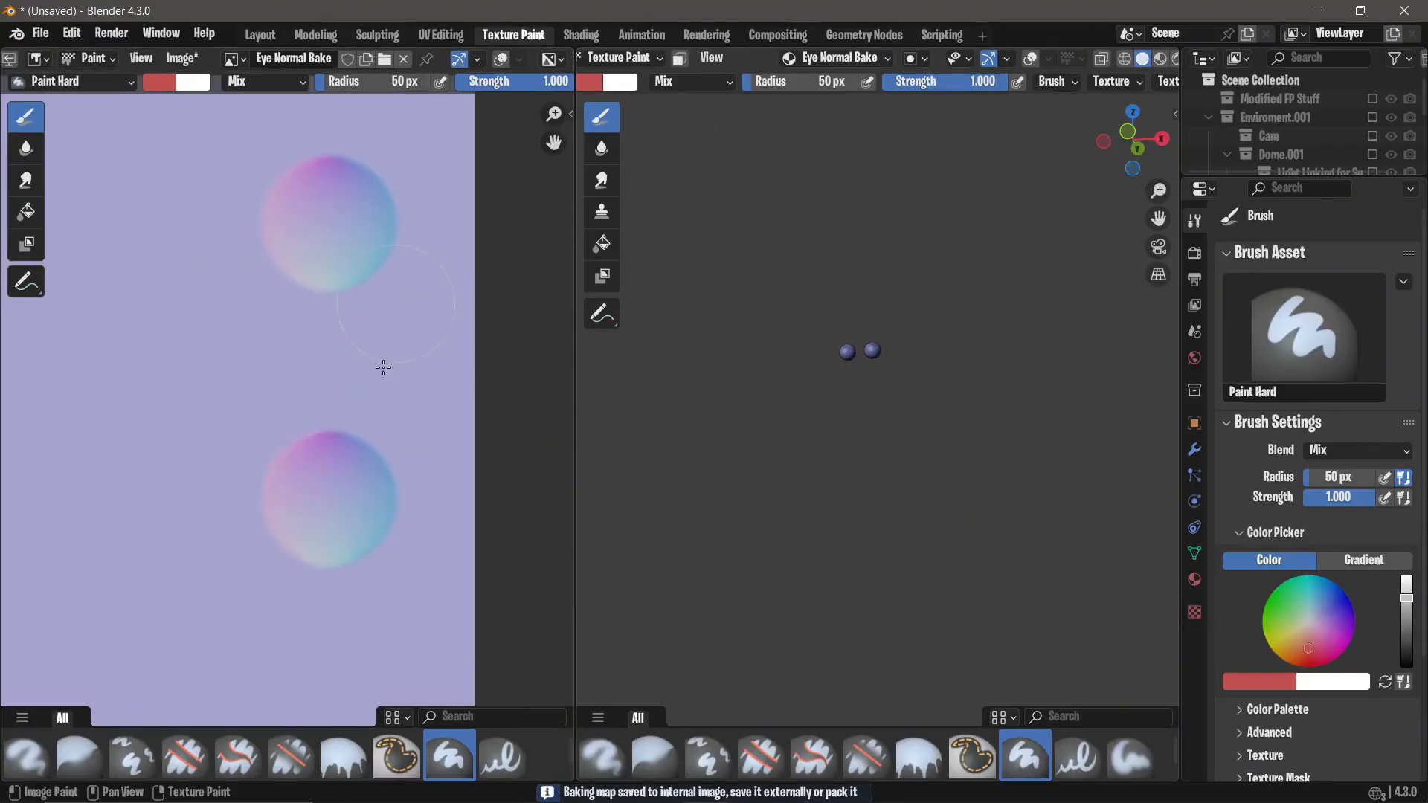
Start saving the baked image to a new file and browse to F:\Renders 2\Avatars\Snoopy Stuff, sorting the folders by name.
click(188, 60)
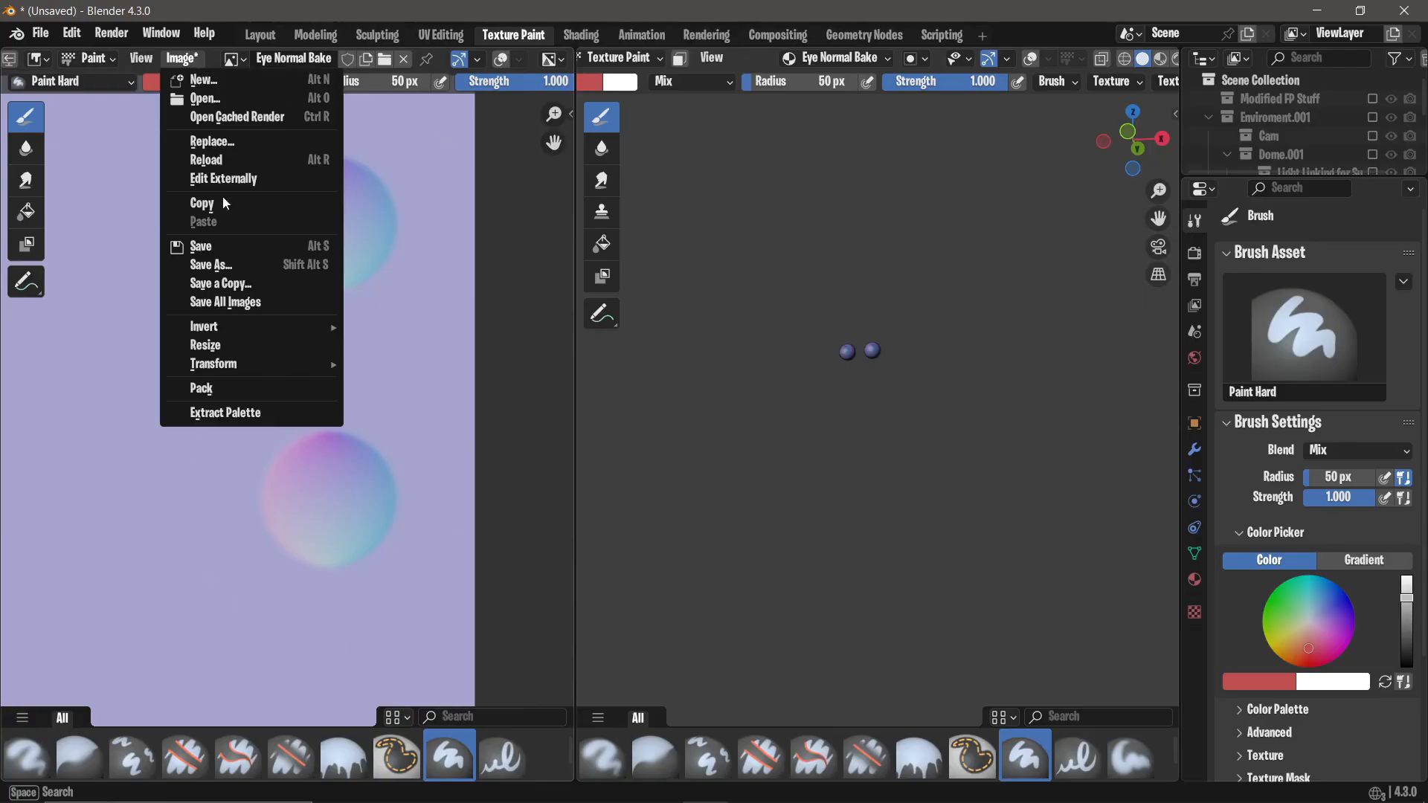
click(217, 265)
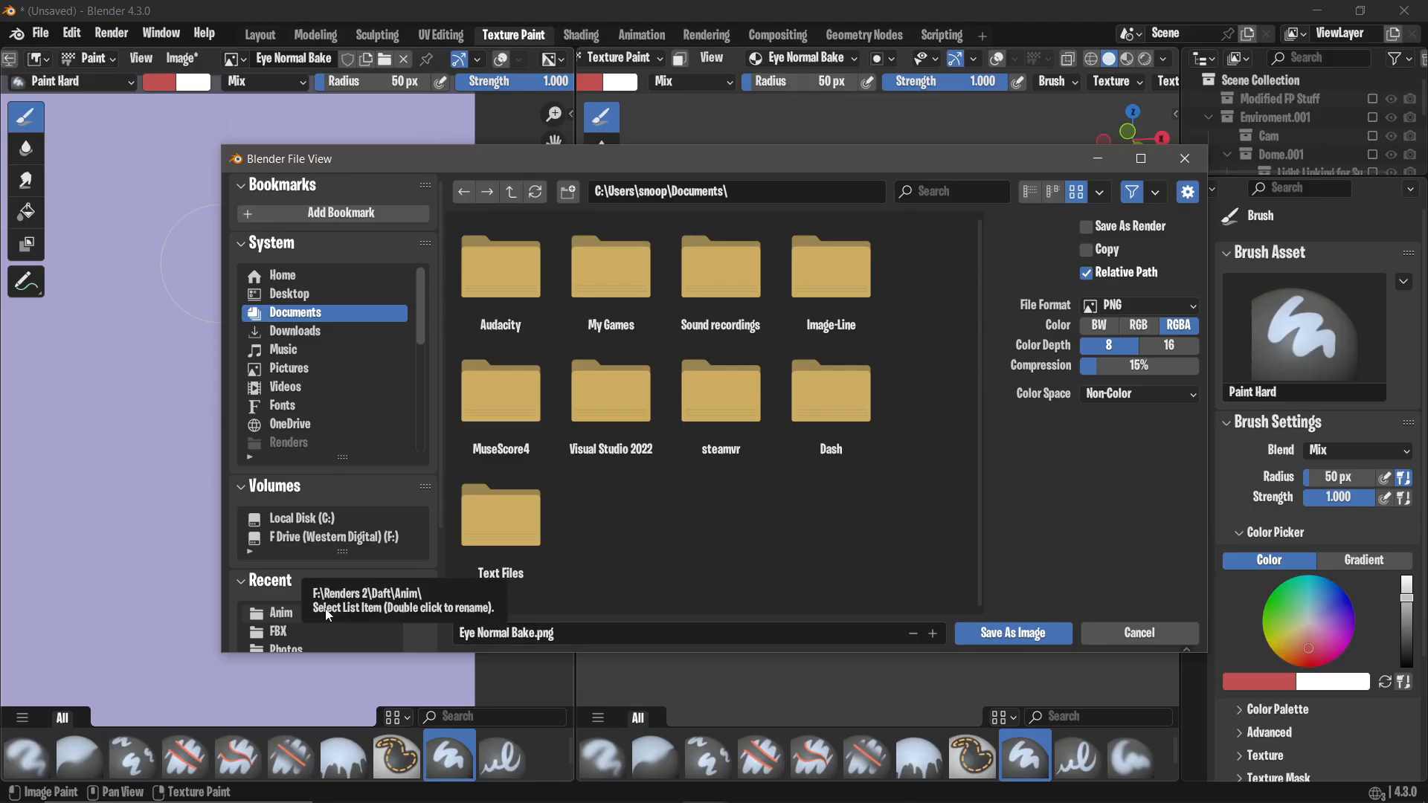
click(301, 618)
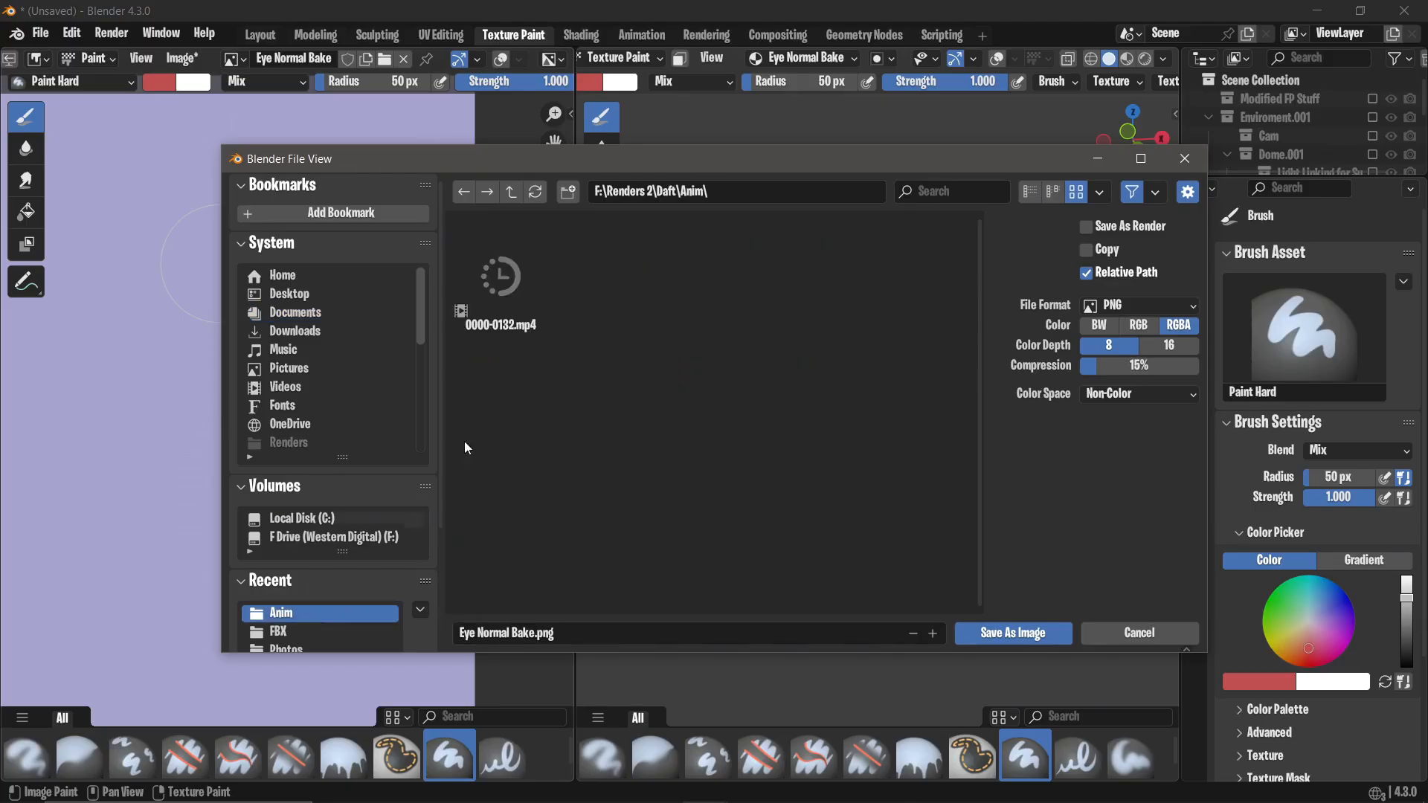
click(511, 198)
click(509, 195)
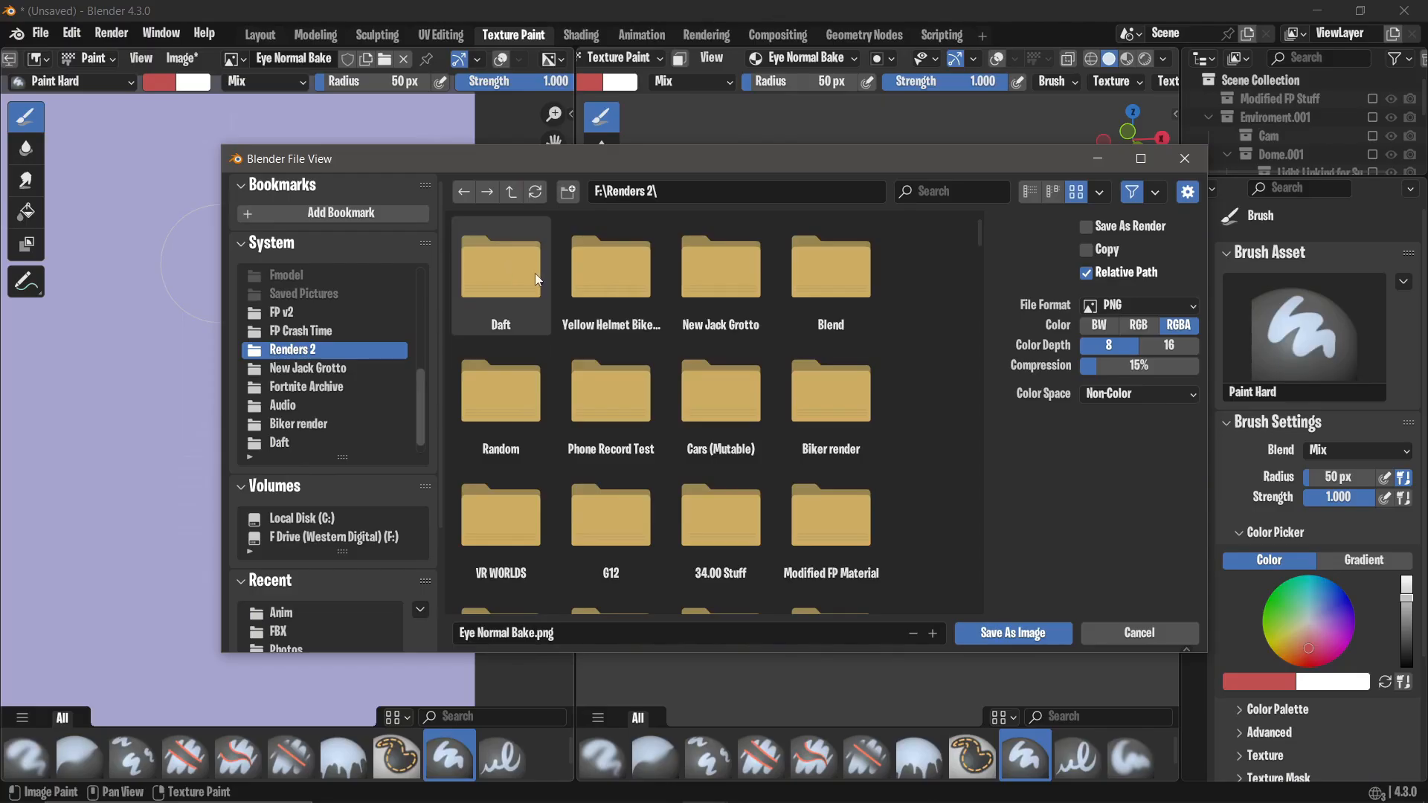
right_click(841, 275)
mouse_move(818, 554)
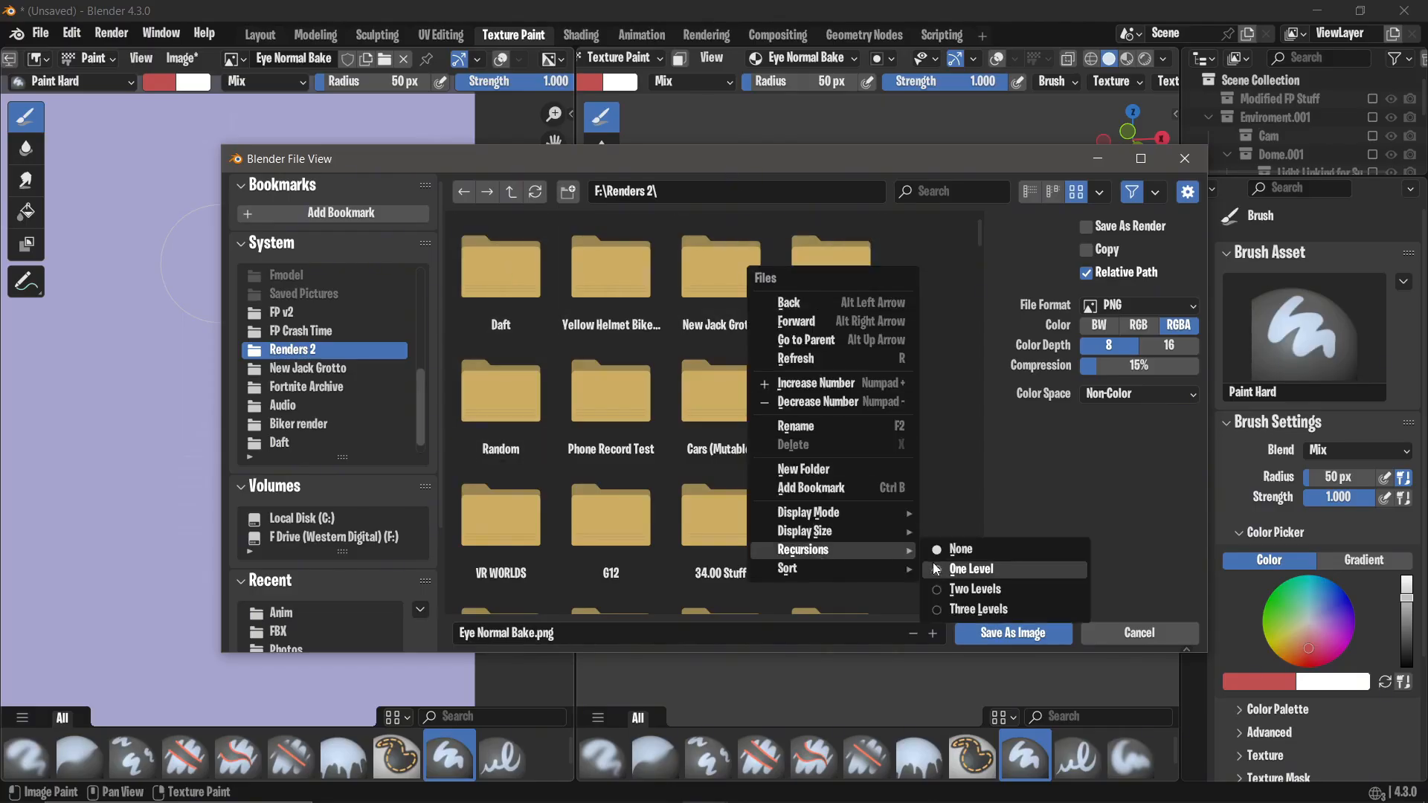
click(970, 514)
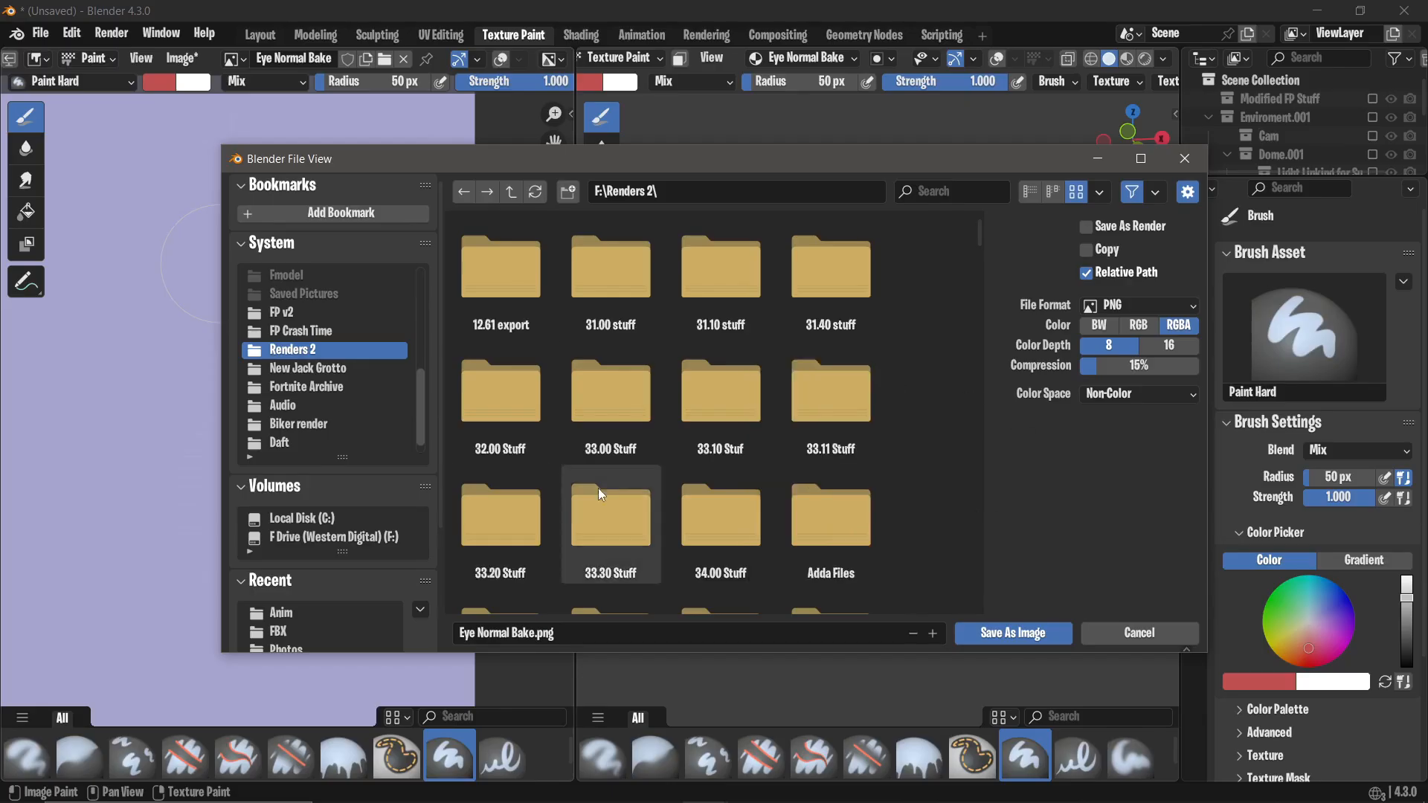
scroll(532, 426, down, 5)
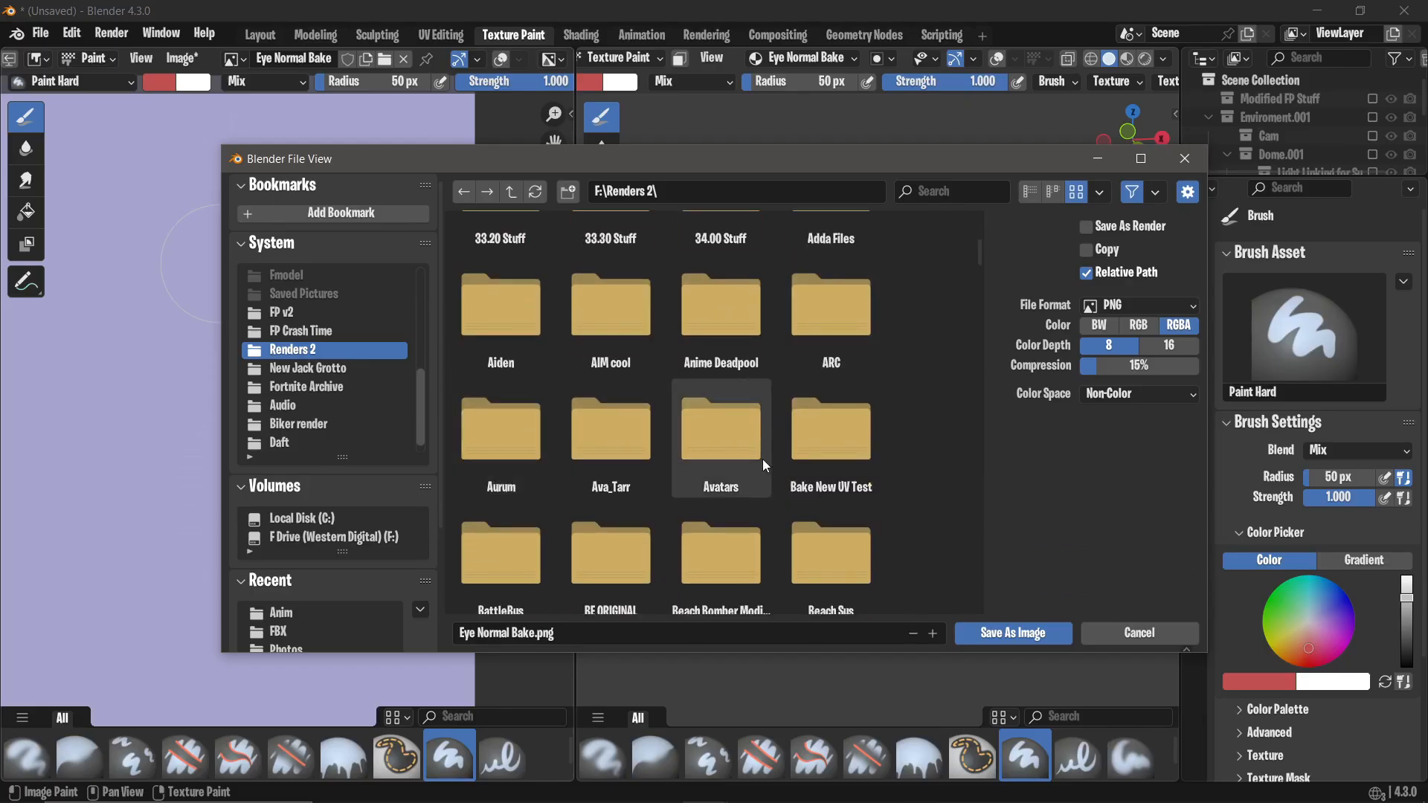
double_click(729, 447)
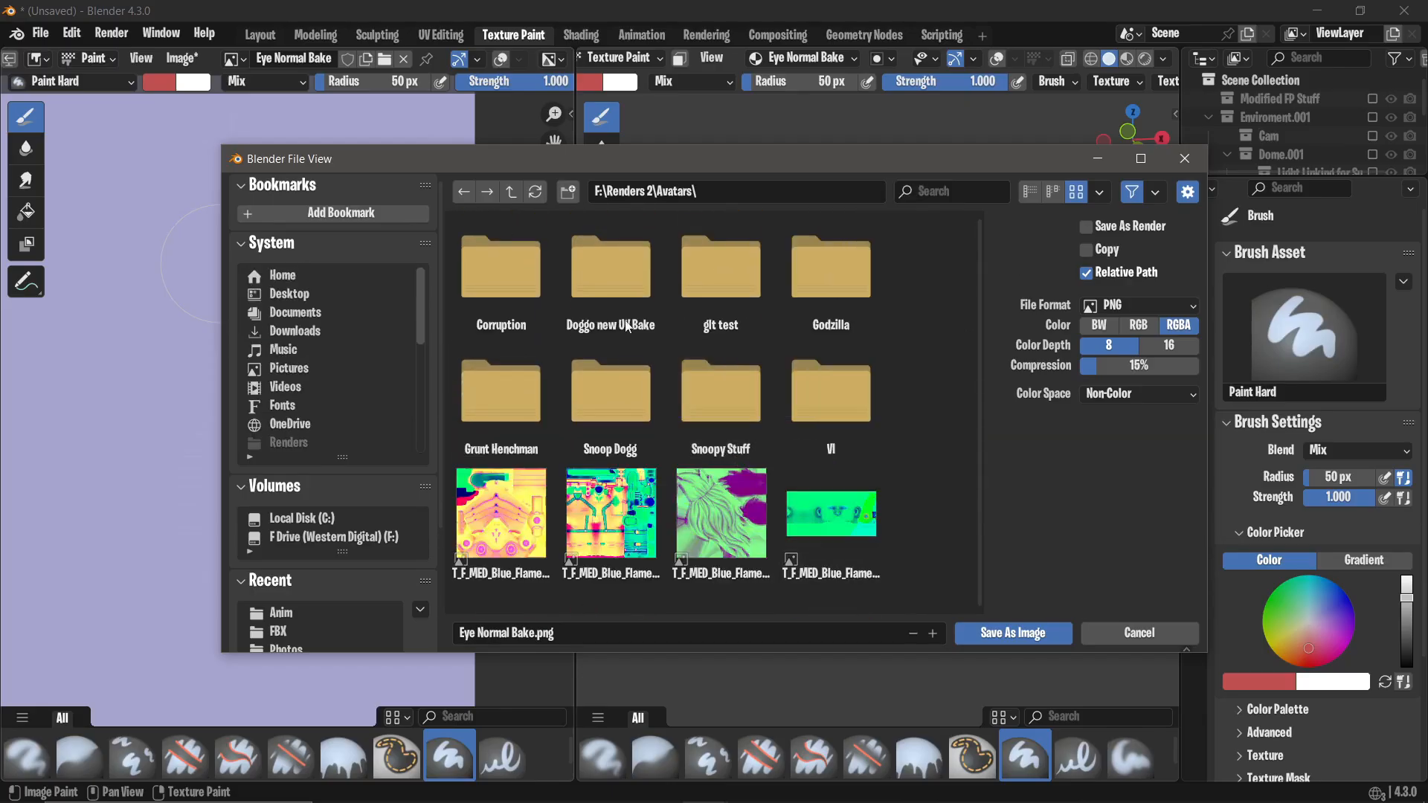
double_click(733, 389)
Create a new folder named "Ark" inside Snoopy Stuff and open it.
right_click(867, 418)
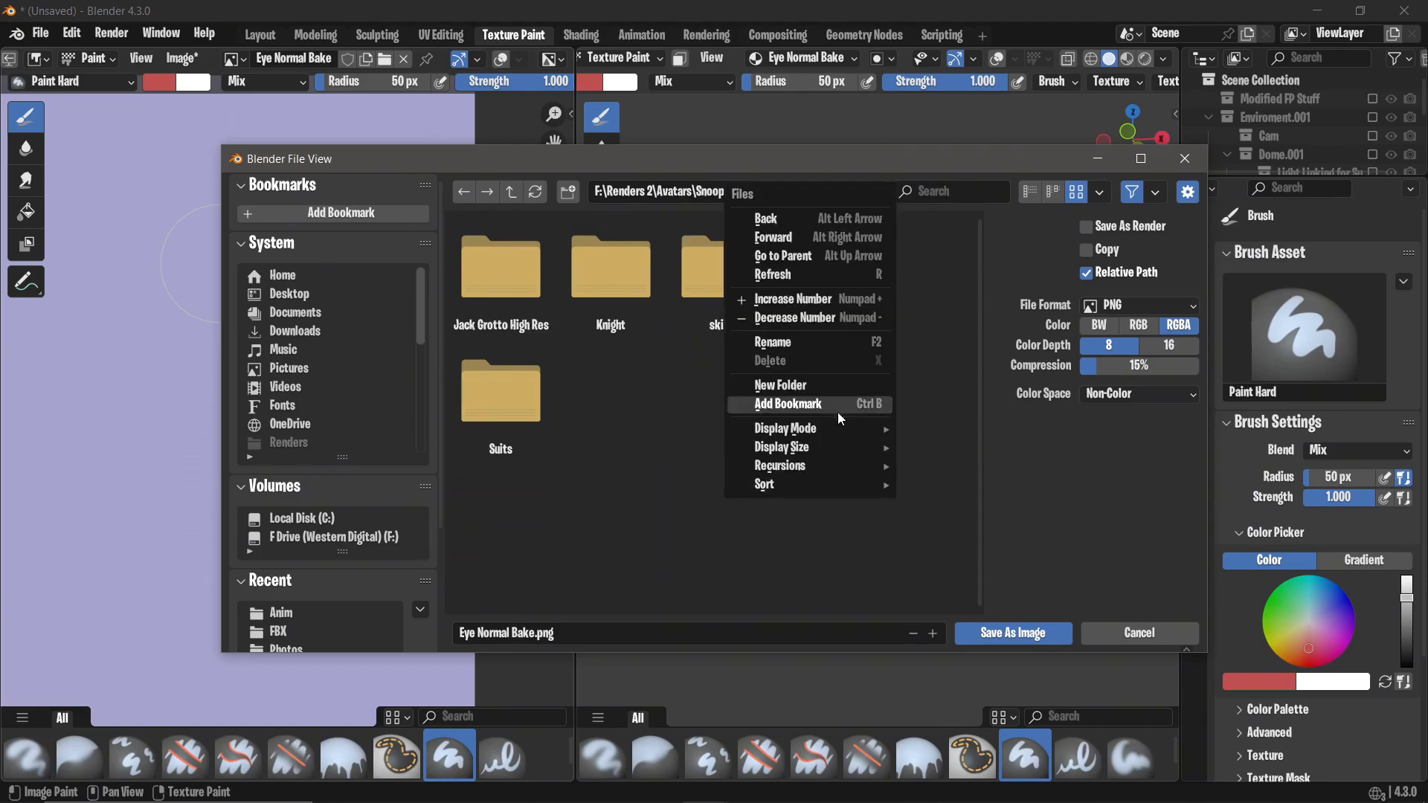
click(802, 384)
text(Ar)
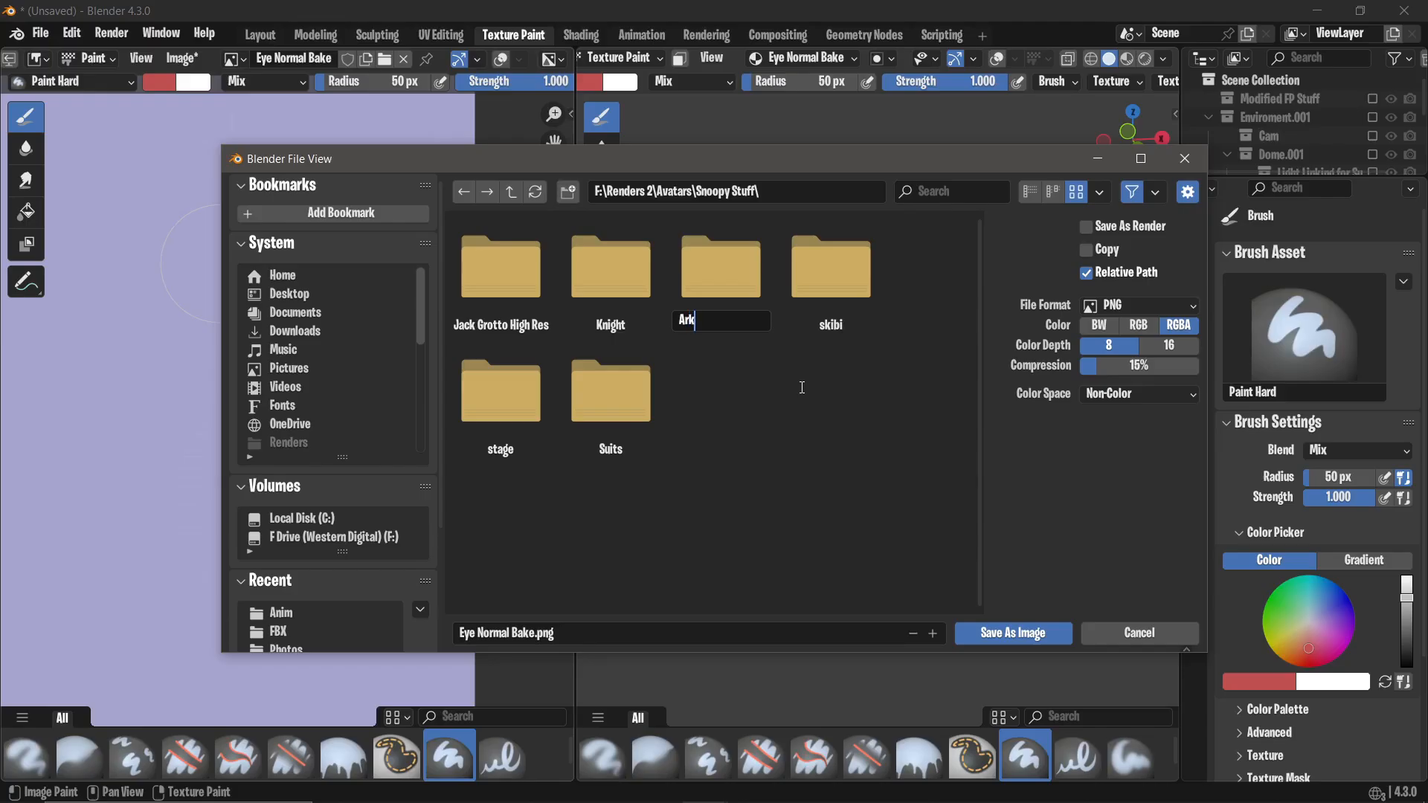
text(k)
key(Return)
double_click(518, 266)
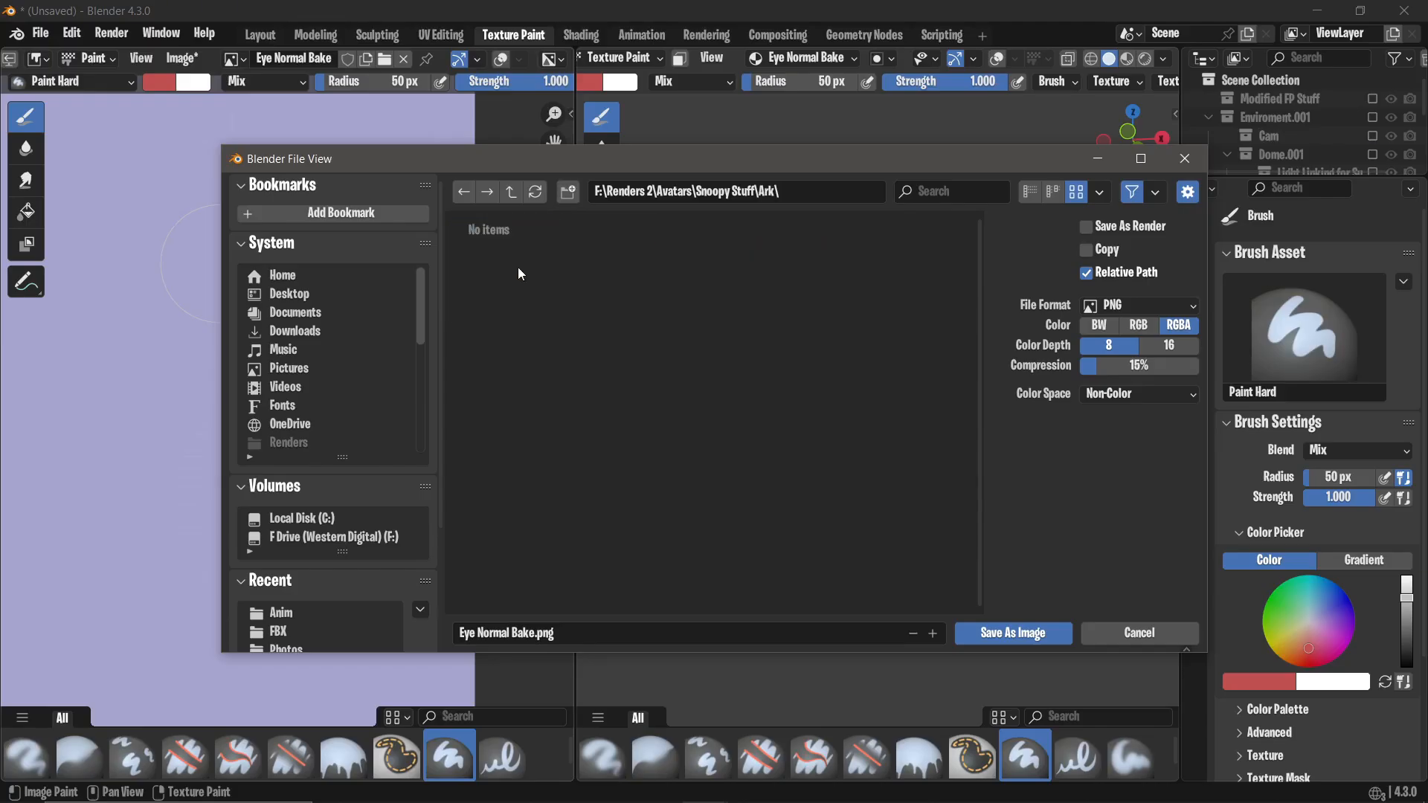
Create a "Baked Textures" folder inside Ark and save the image there as Eye Normal Bake.png.
right_click(671, 455)
click(670, 454)
text(Baked Textures)
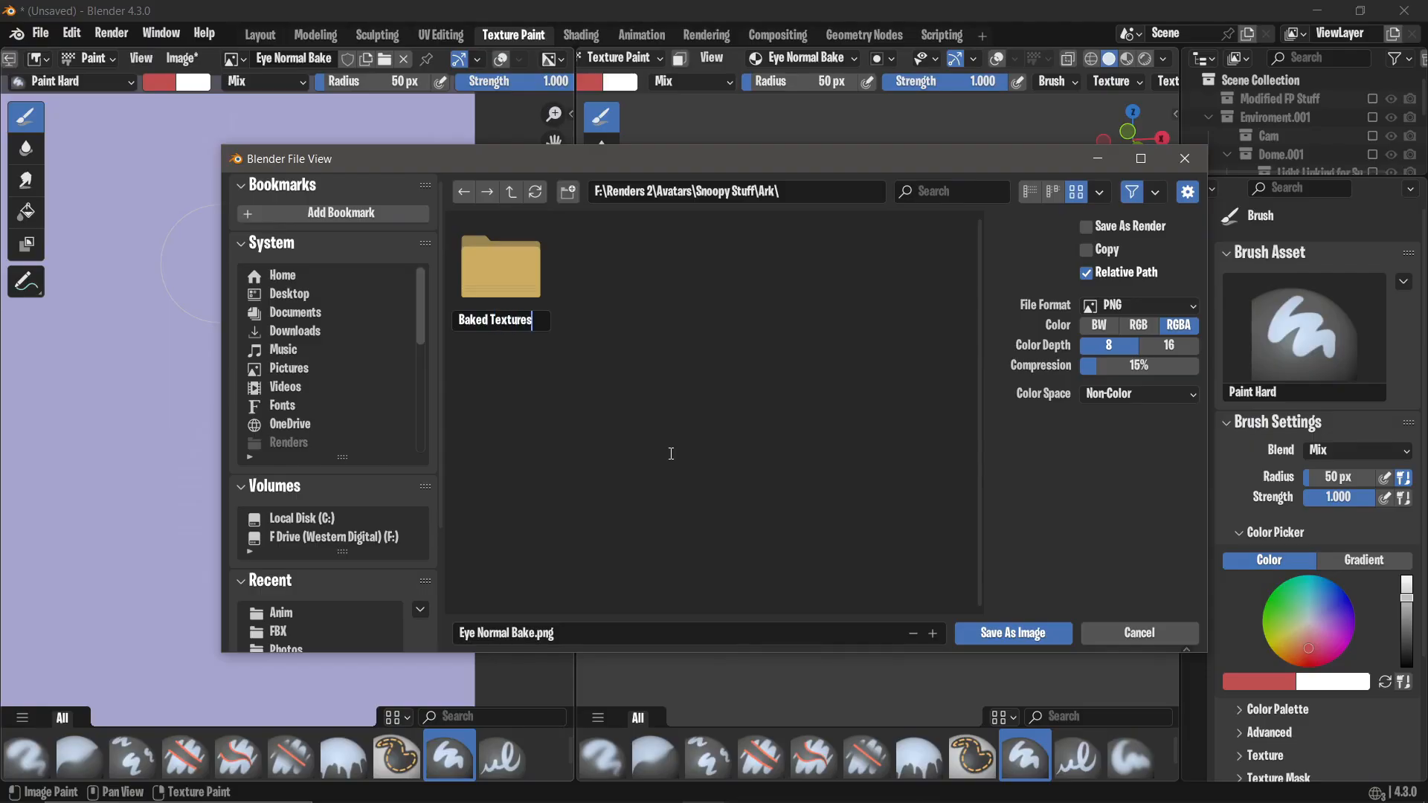
key(Return)
double_click(479, 257)
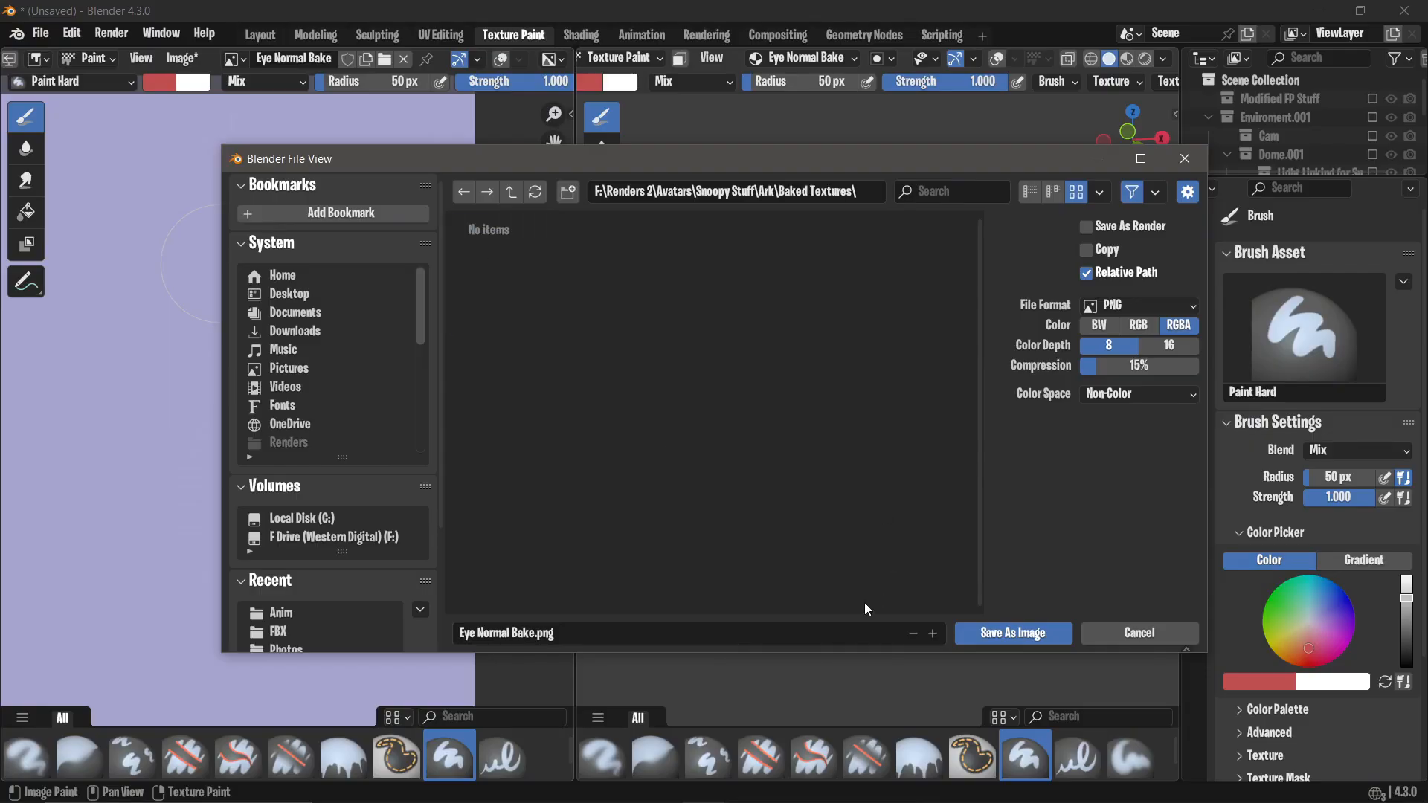
click(969, 625)
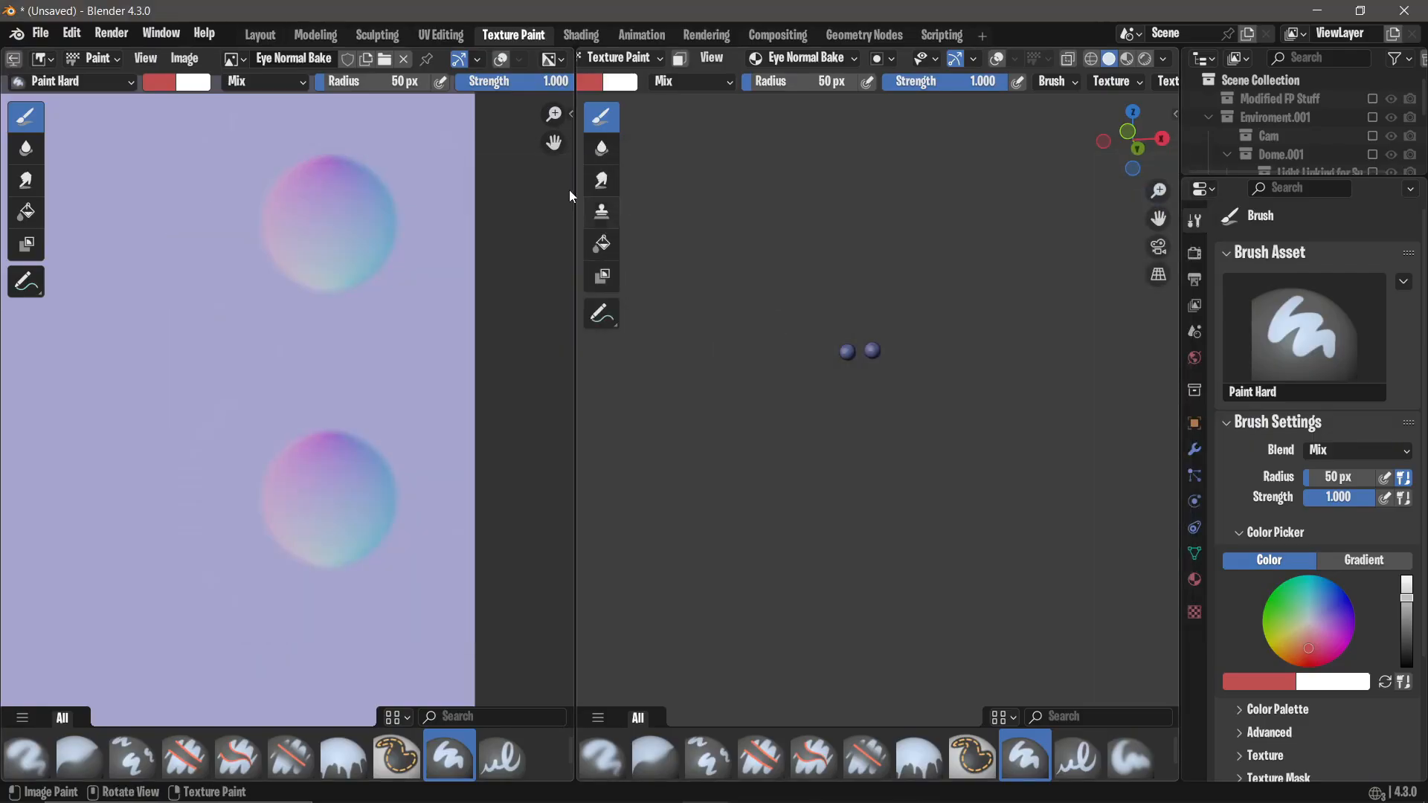
Return to the Layout workspace, check the automatic resource packing option, and save the project as "Ark Avatar" in the Ark folder.
click(258, 36)
click(44, 35)
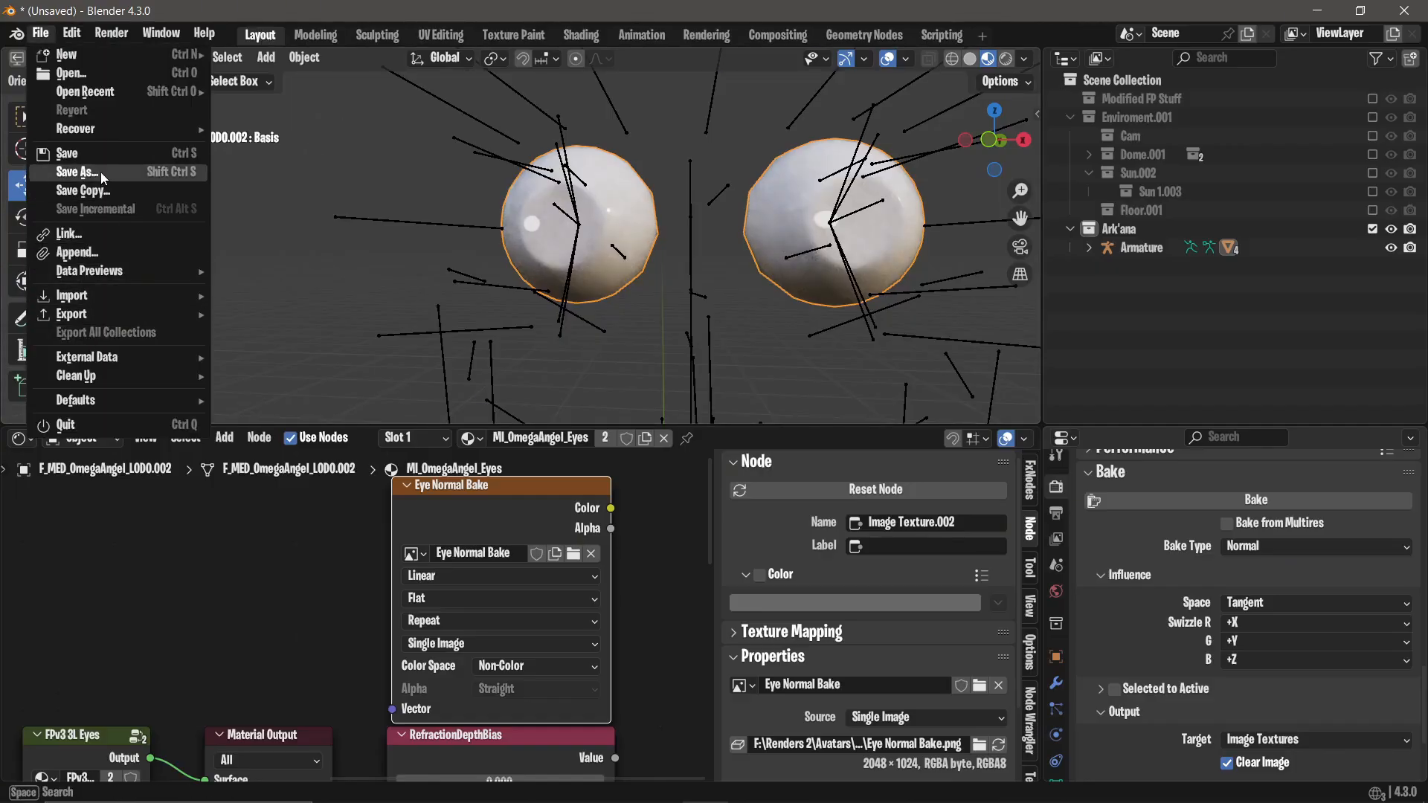
mouse_move(135, 360)
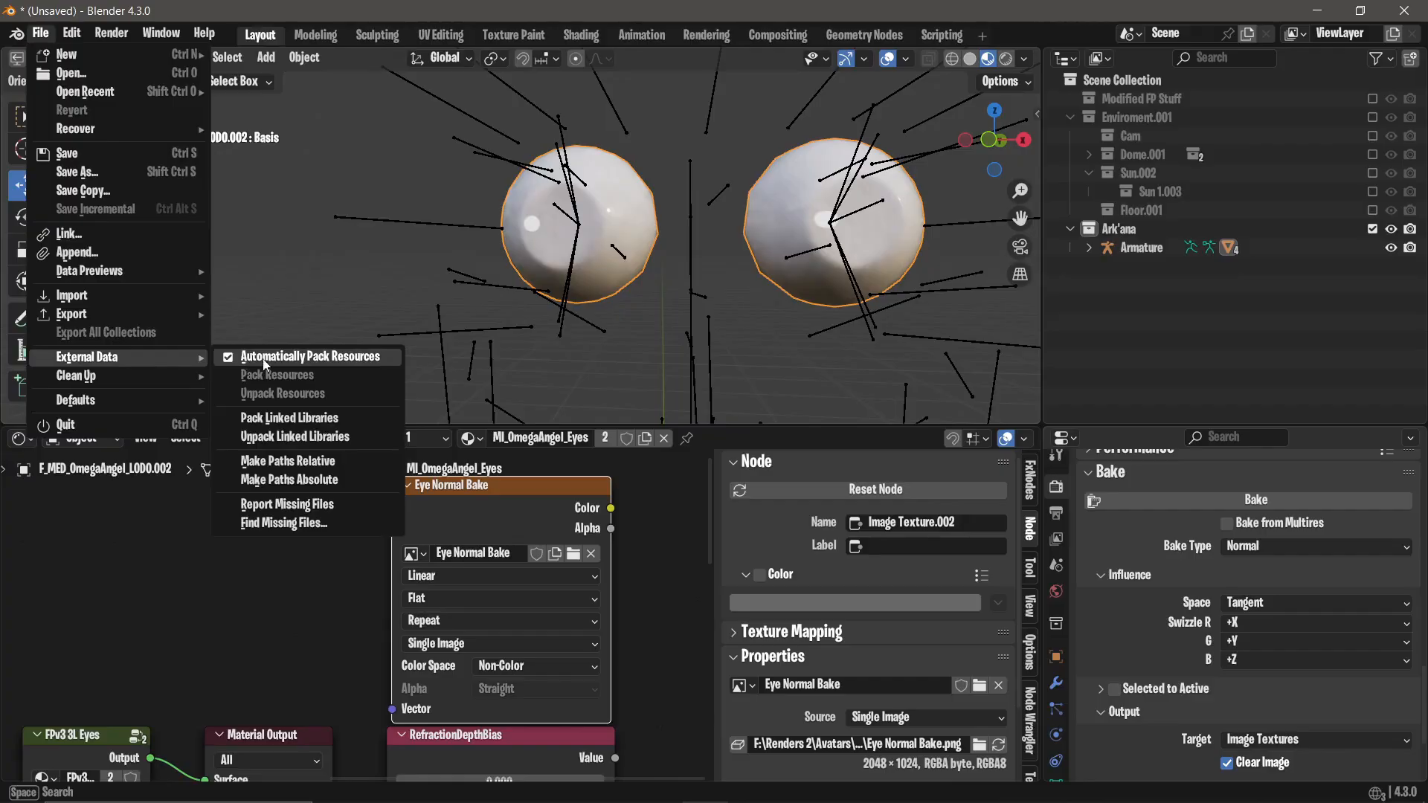
click(87, 172)
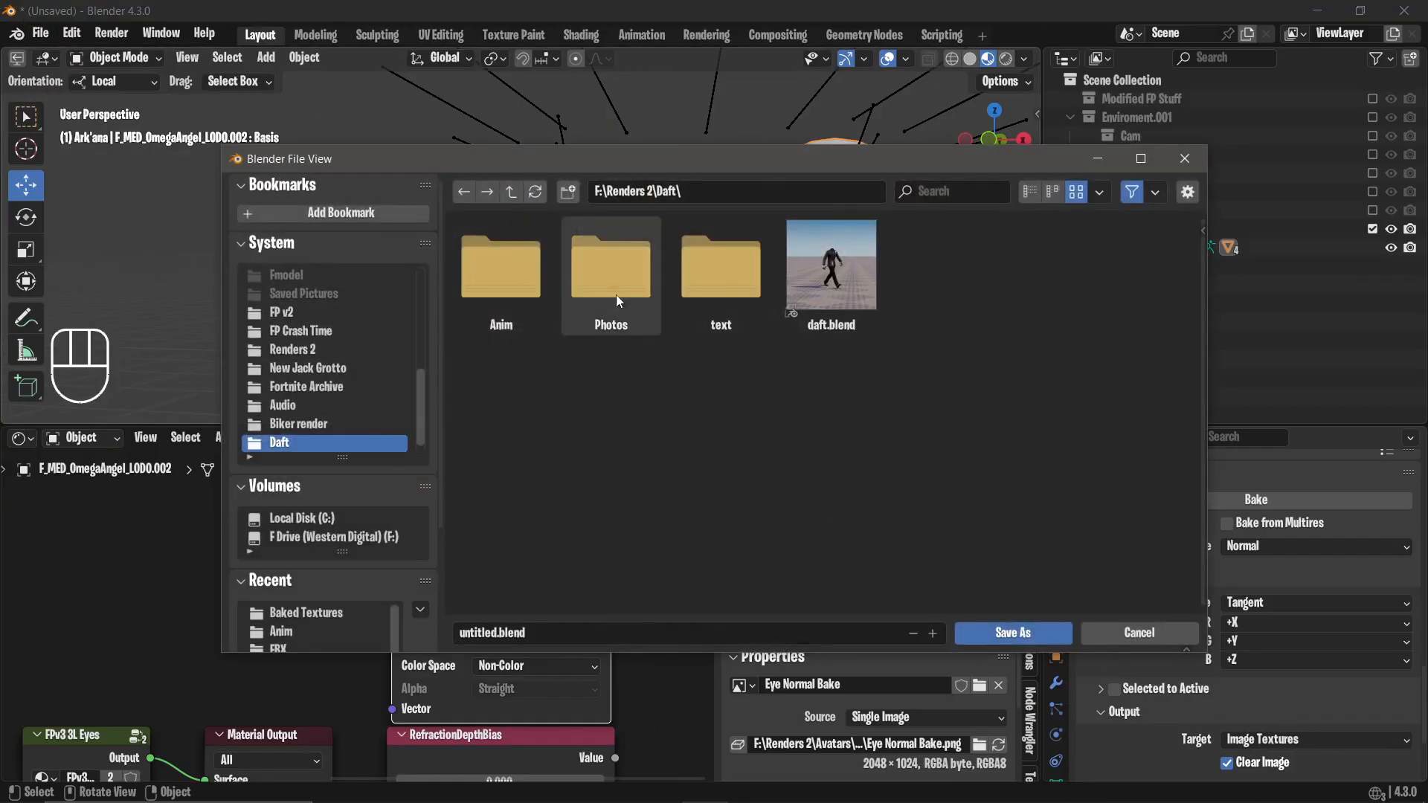
click(308, 614)
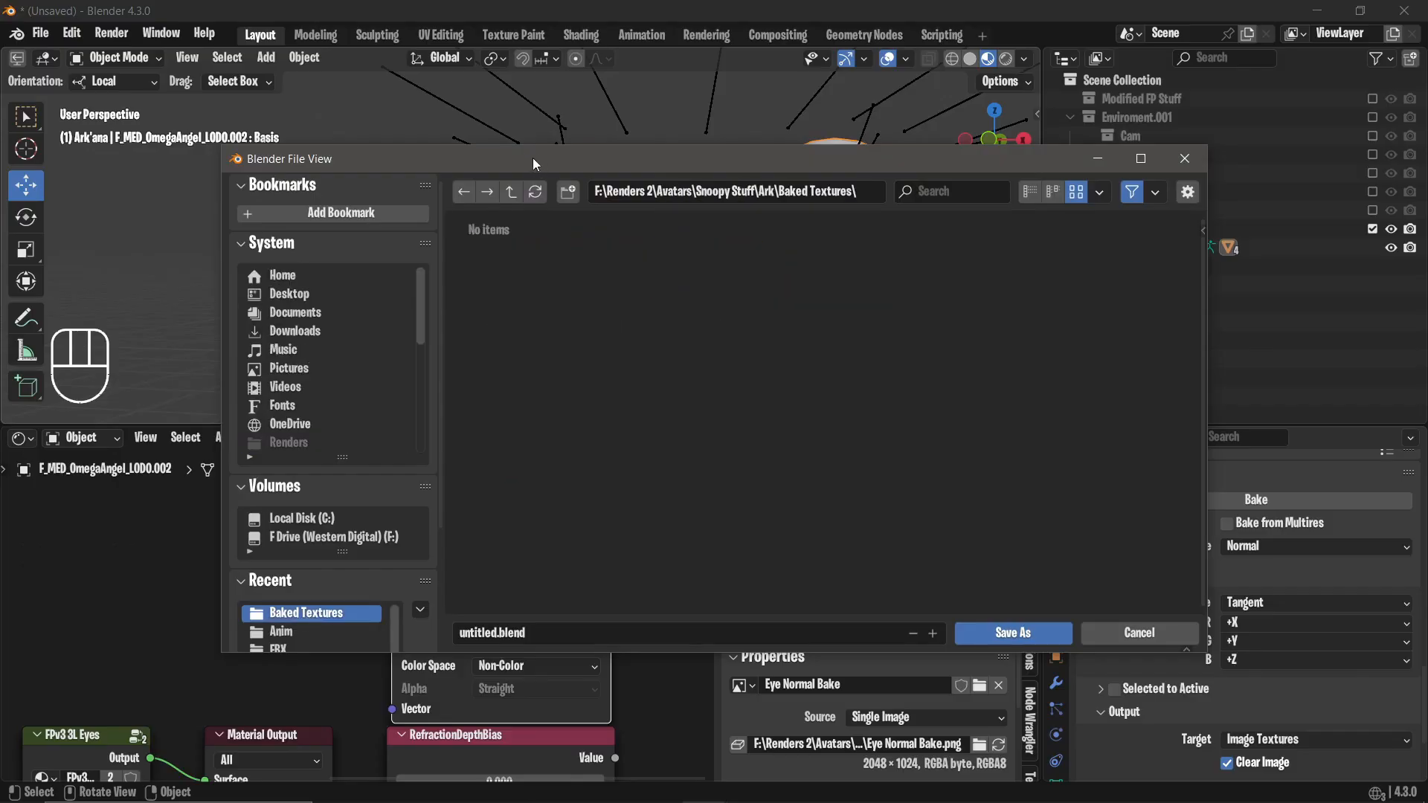
click(513, 192)
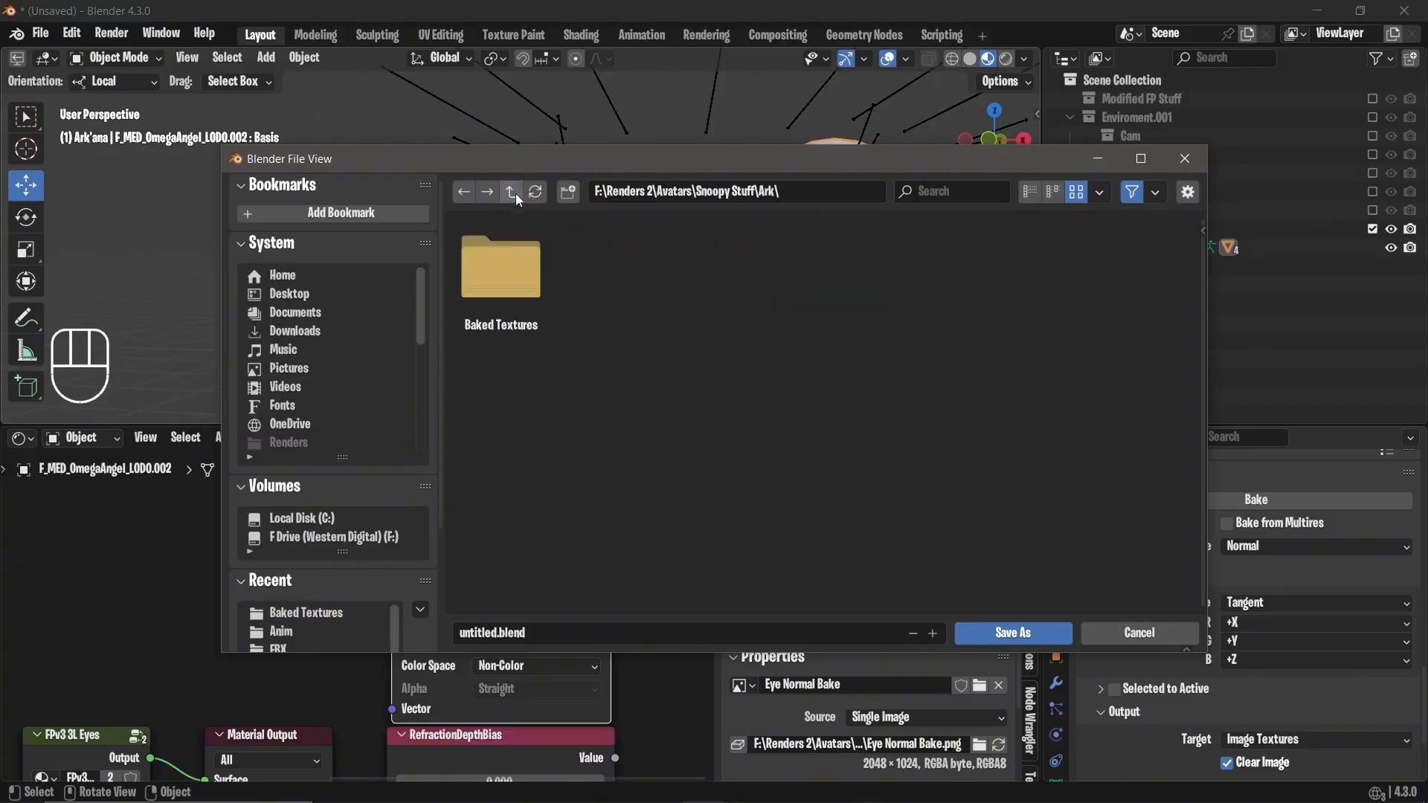
click(581, 633)
text(Ark Avatar)
click(1016, 633)
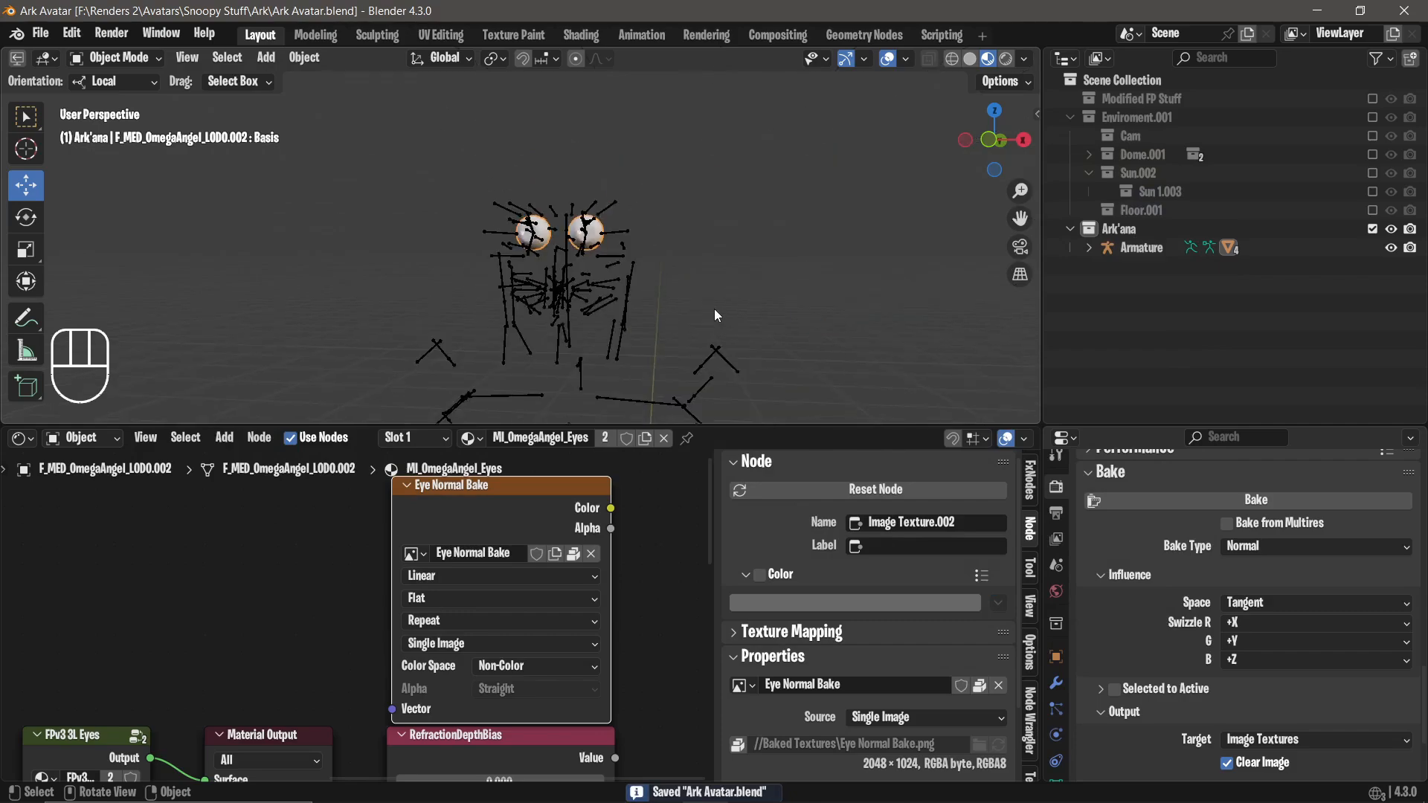
Unhide the three other F_MED_OmegaAngel_LOD0 meshes under the Armature to view the eyes within the full character.
scroll(678, 318, up, 5)
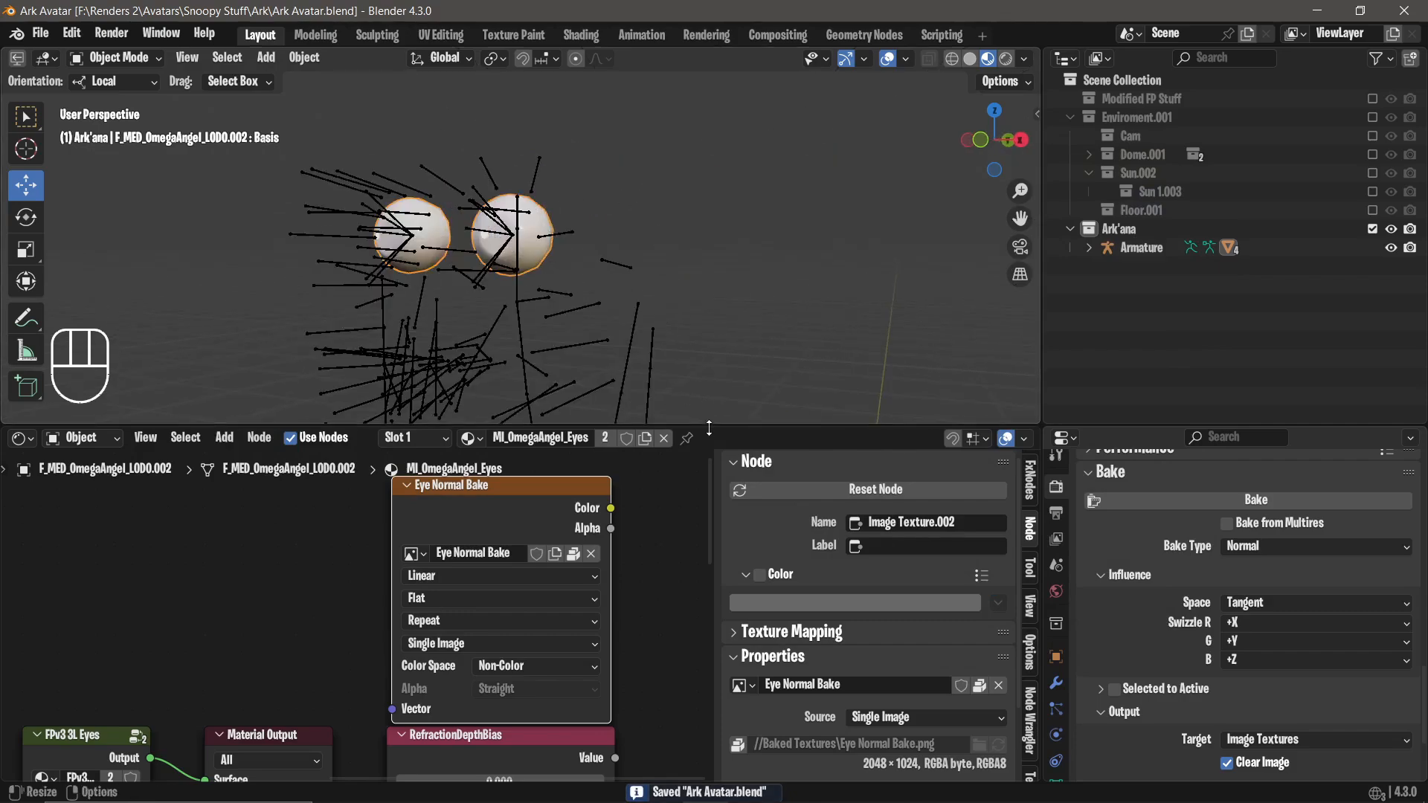
drag(695, 424, 688, 565)
scroll(606, 313, down, 4)
scroll(601, 302, up, 4)
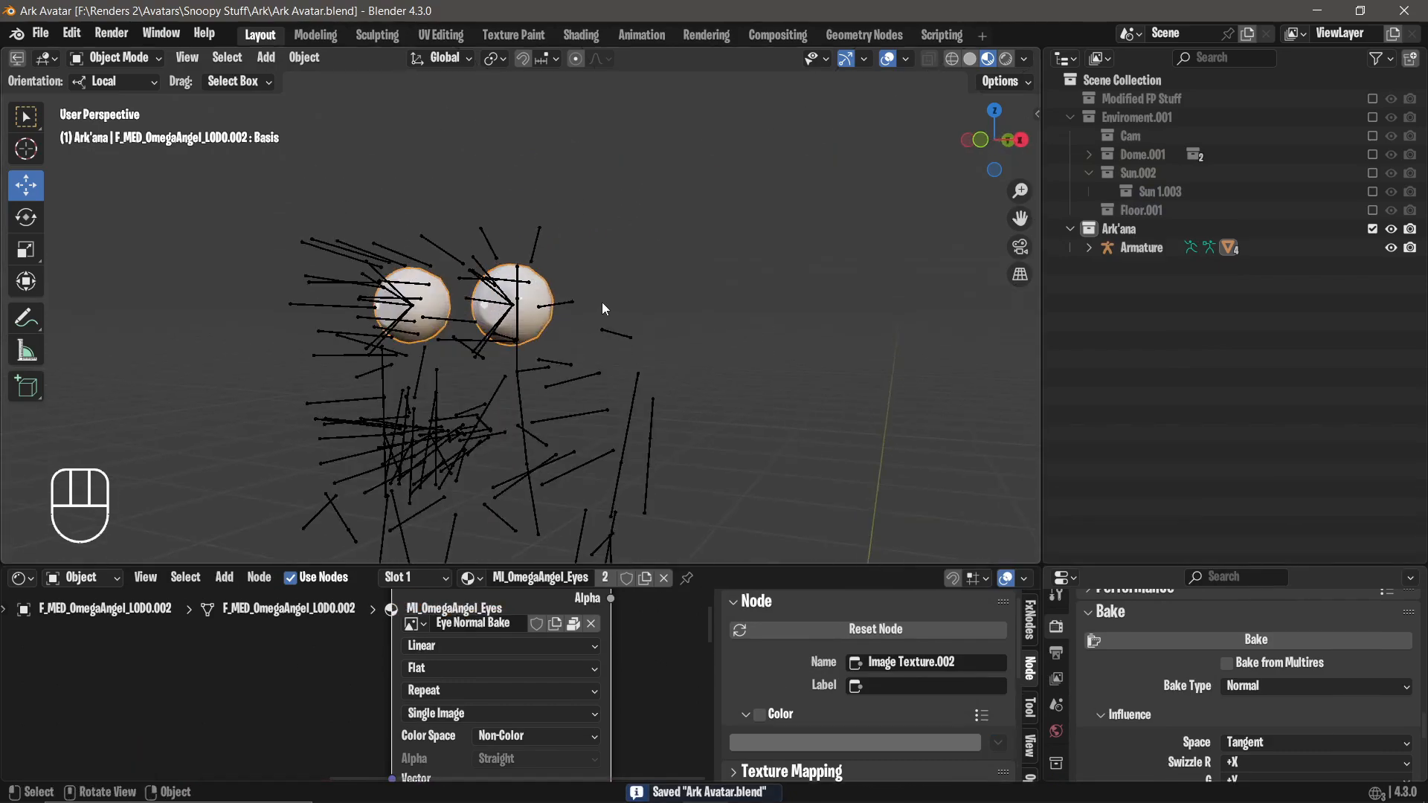
middle_drag(601, 302, 719, 256)
scroll(719, 255, down, 3)
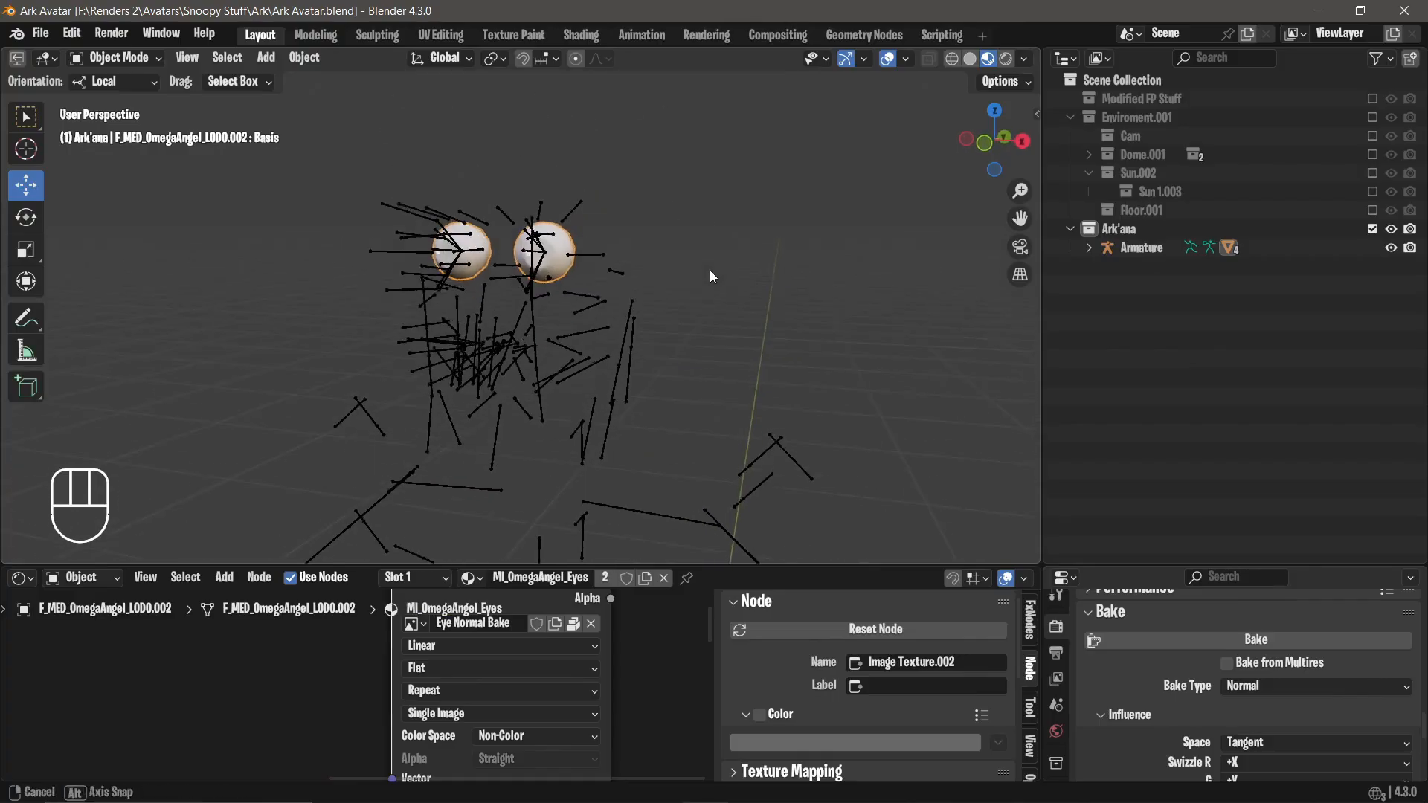
click(1089, 248)
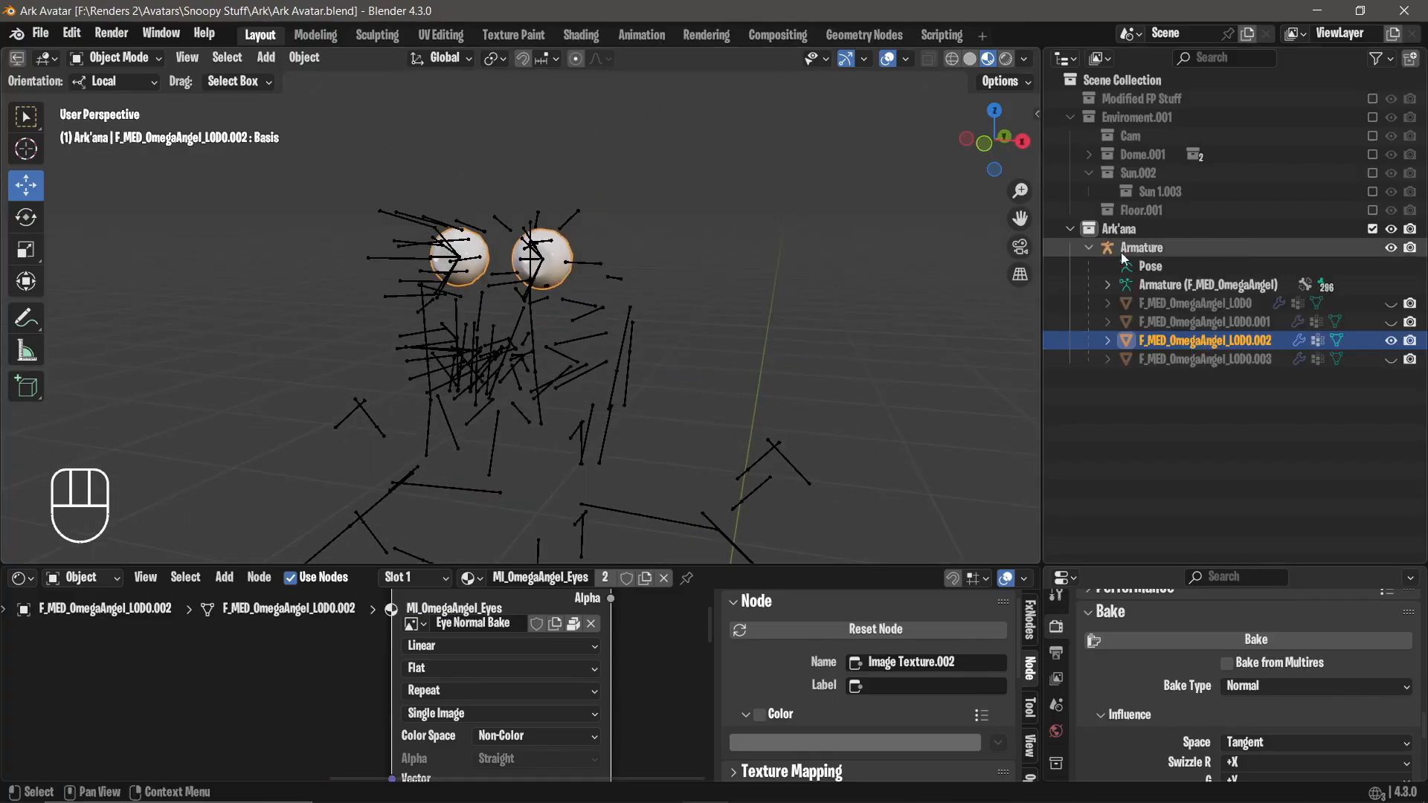
click(1391, 305)
click(1391, 322)
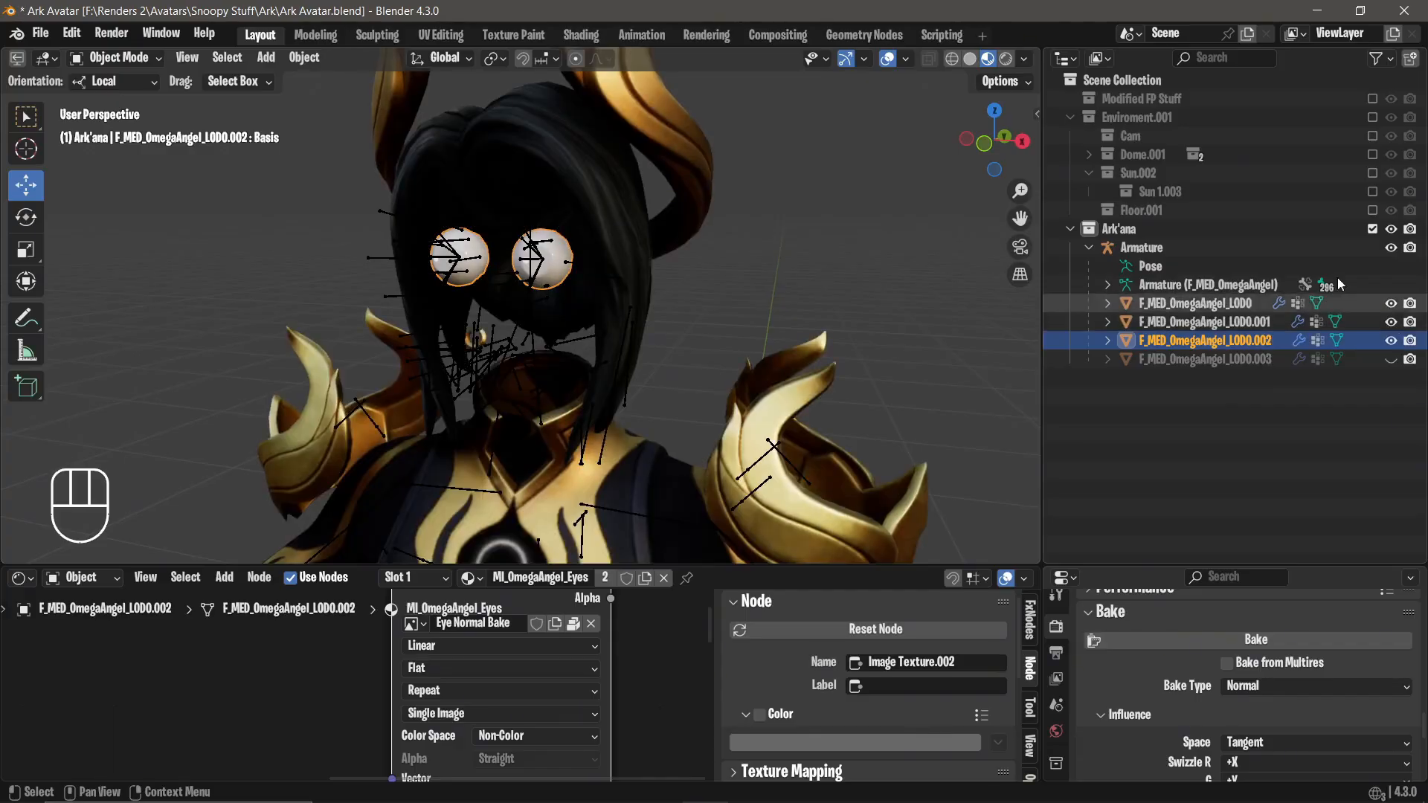
click(1391, 359)
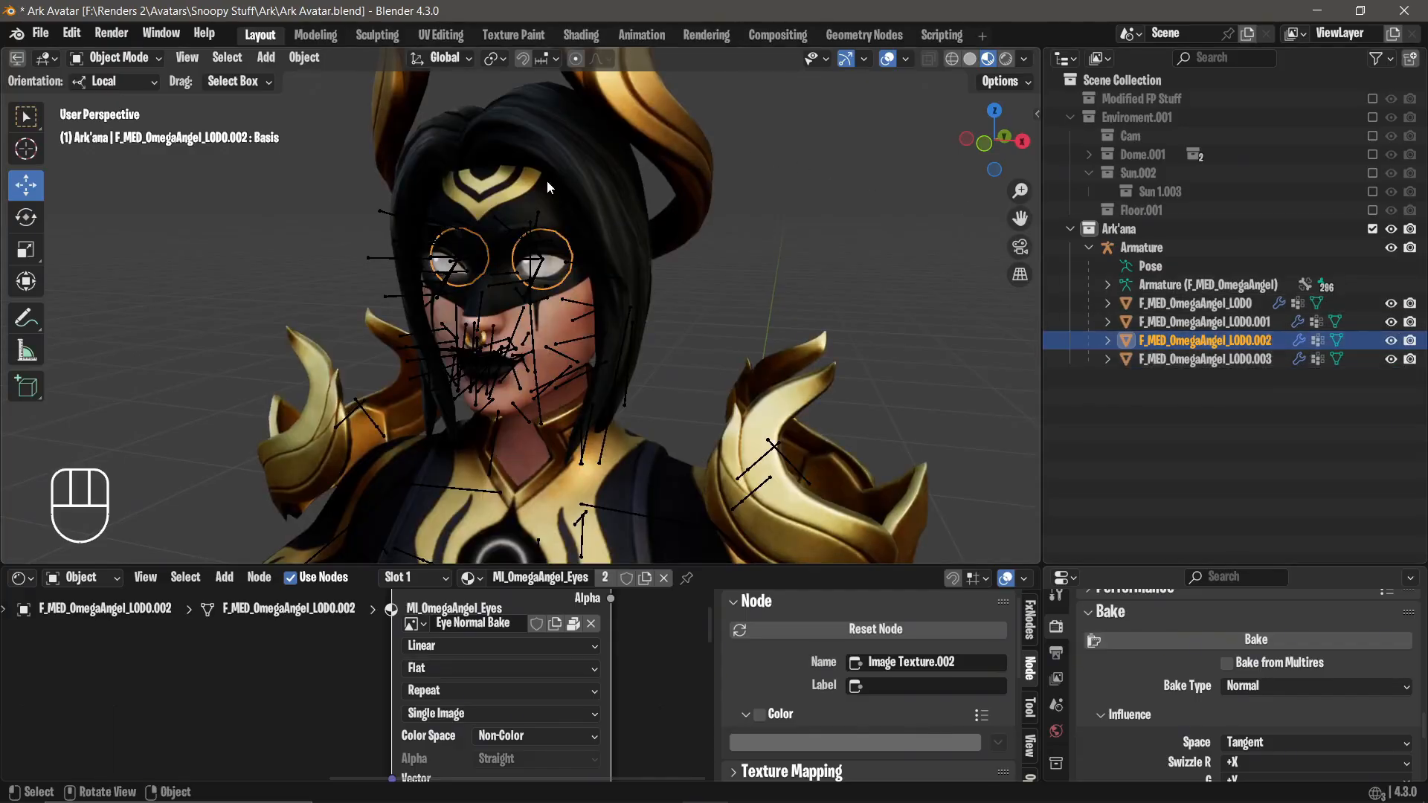
click(552, 216)
click(559, 272)
drag(750, 570, 753, 438)
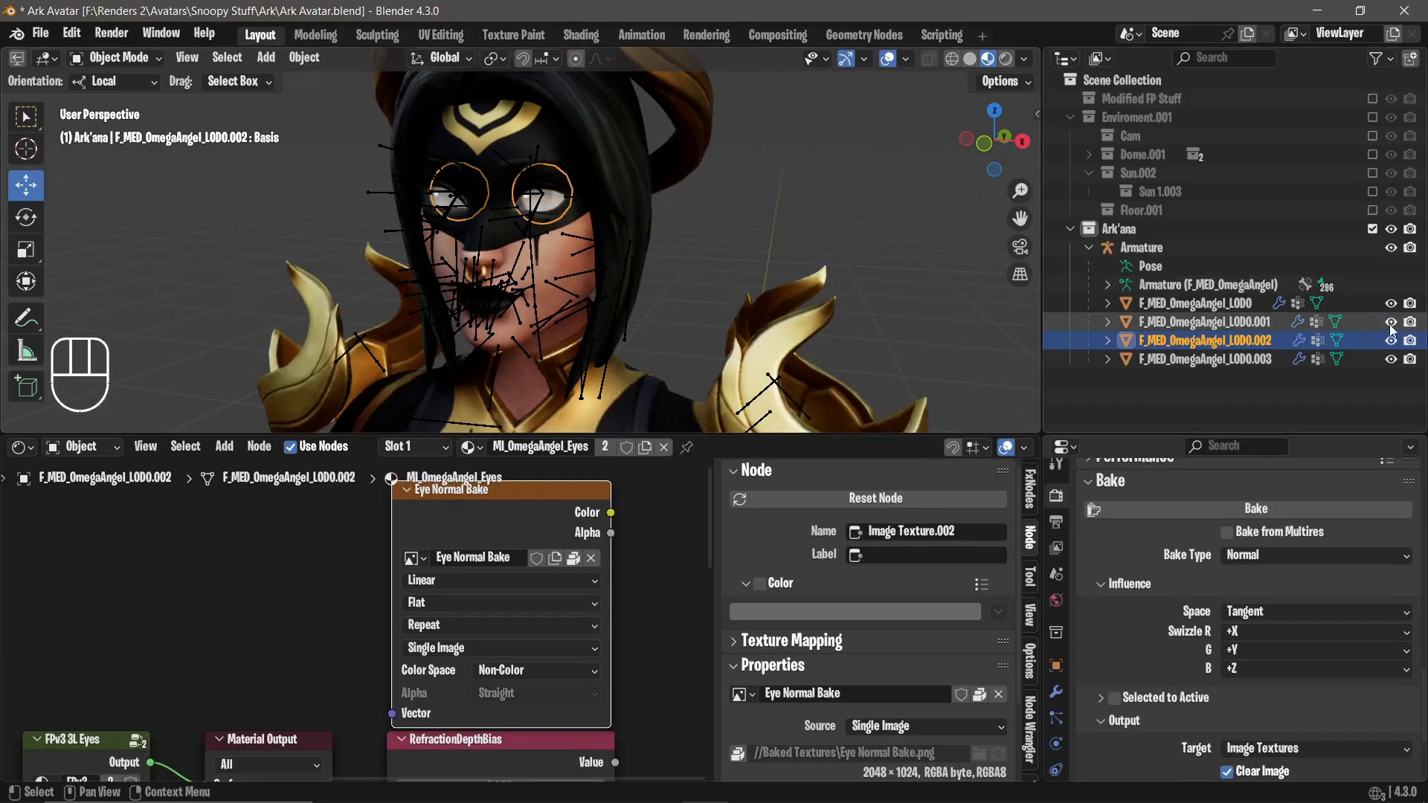
Hide F_MED_OmegaAngel_LOD0, .001 and .003 again so only the eye mesh is shown.
click(1391, 323)
click(1391, 304)
click(1392, 359)
Give the 3D viewport slightly more height and shift the Eye Normal Bake node clear of the RefractionDepthBias node.
scroll(611, 178, up, 4)
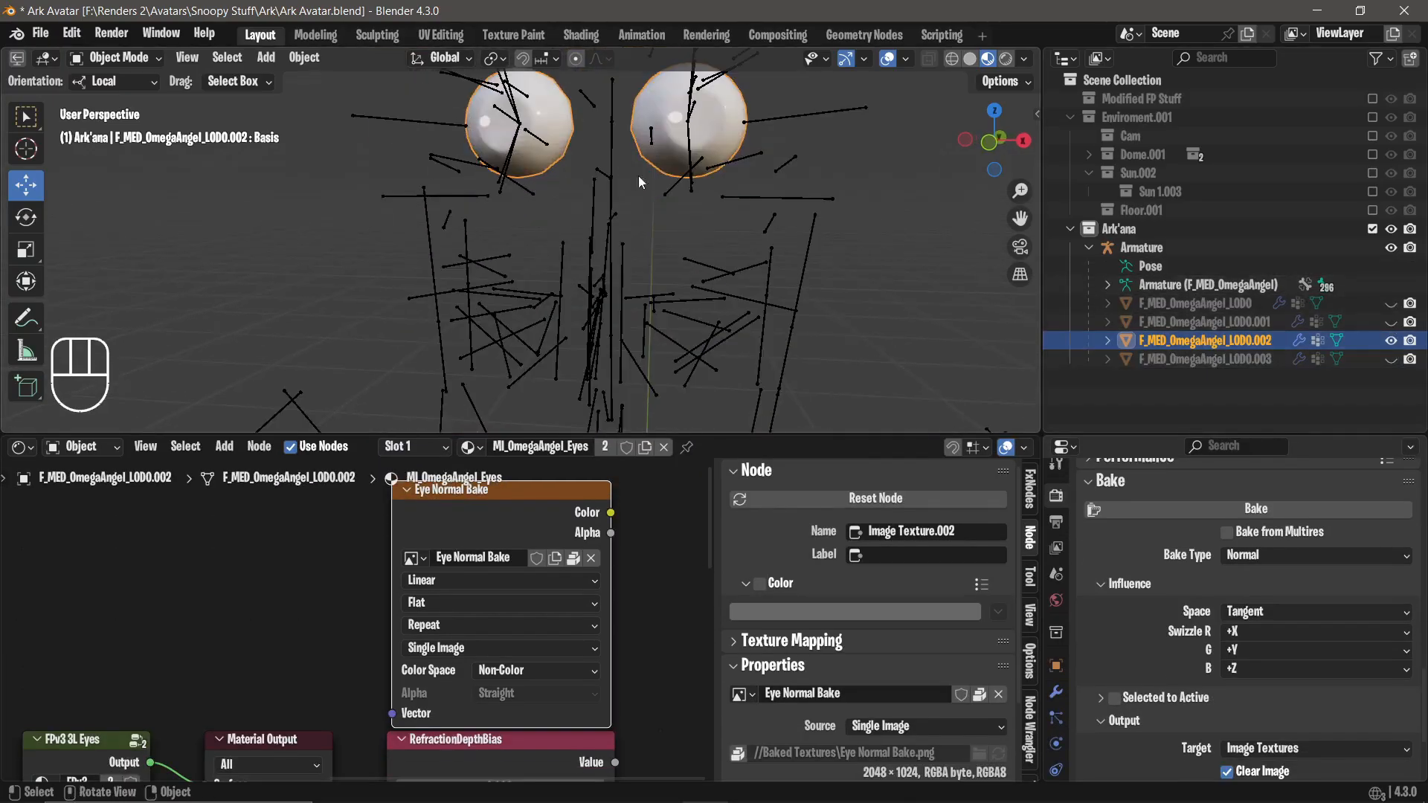
shift+middle_drag(638, 175, 560, 246)
scroll(566, 223, up, 4)
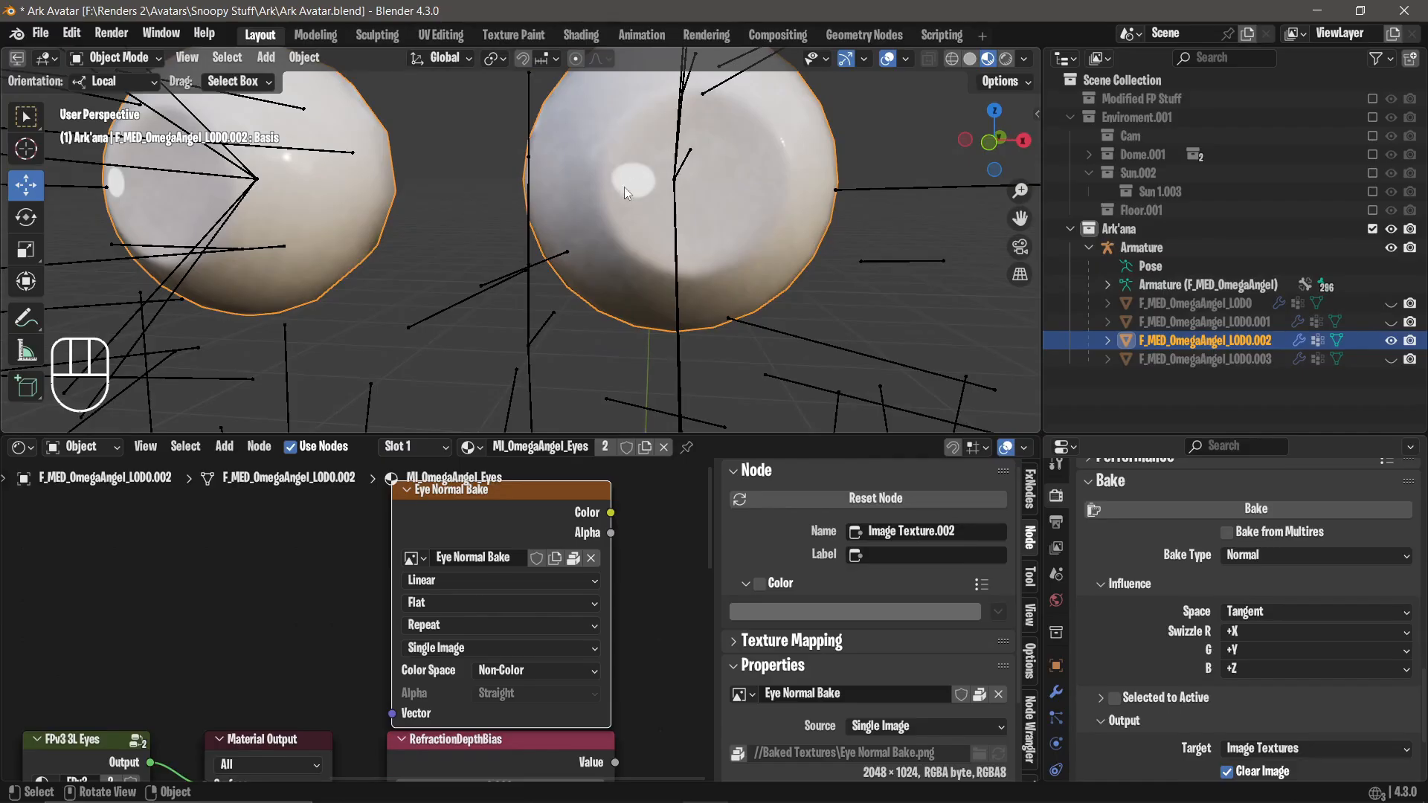
scroll(327, 606, down, 4)
middle_drag(261, 600, 570, 720)
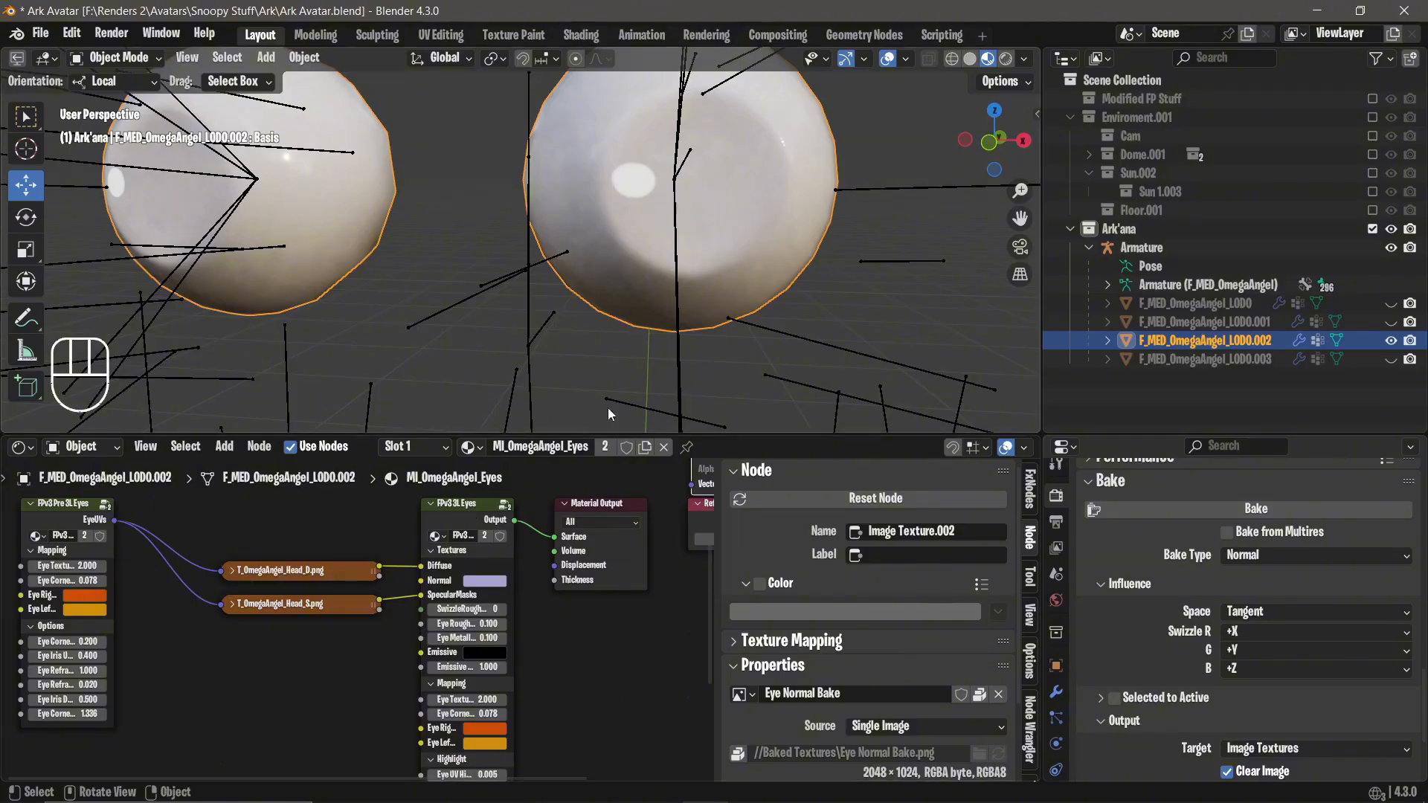
drag(620, 437, 620, 460)
scroll(509, 662, down, 2)
middle_drag(509, 662, 371, 770)
scroll(494, 662, up, 2)
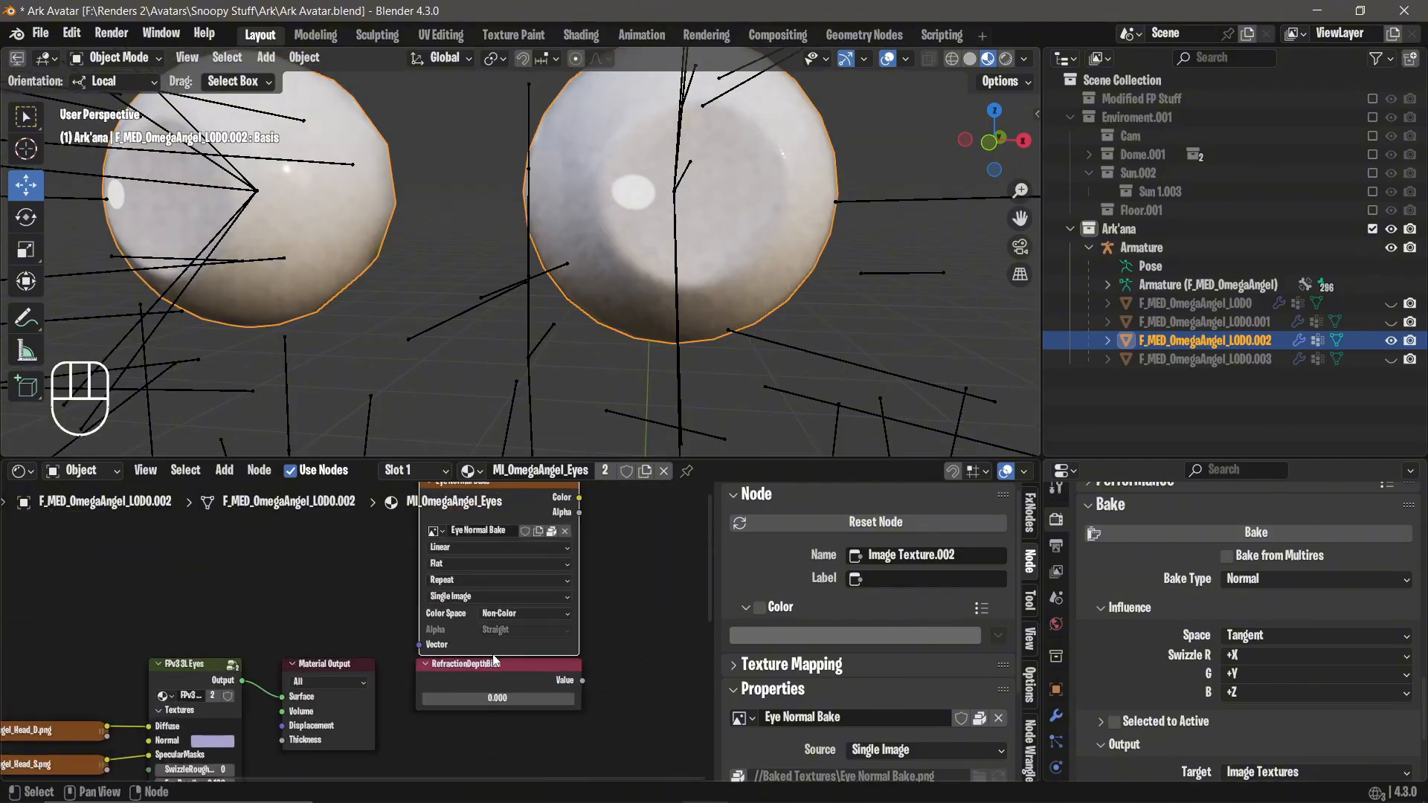
drag(484, 507, 493, 500)
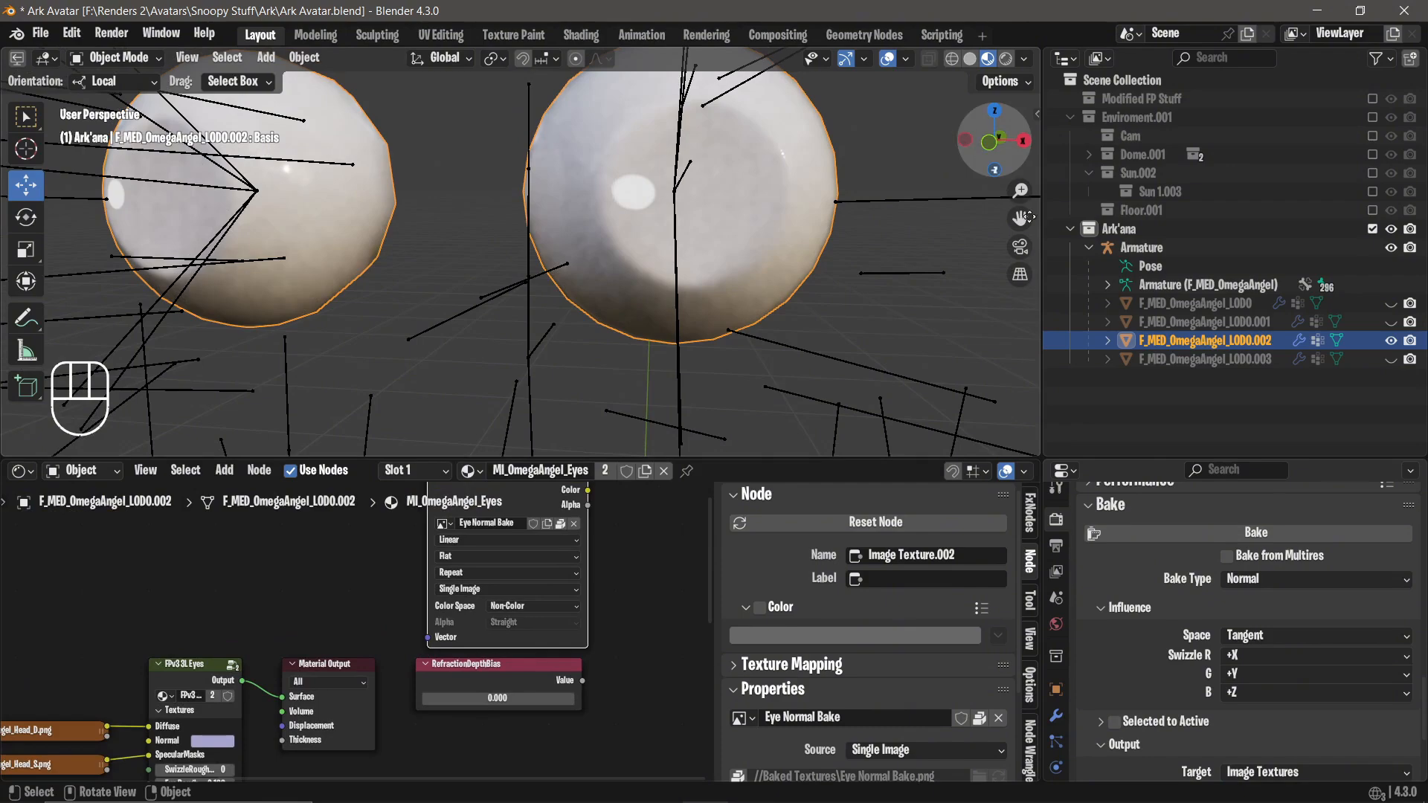
Set the bake type to Emit and check the output target options.
click(1246, 581)
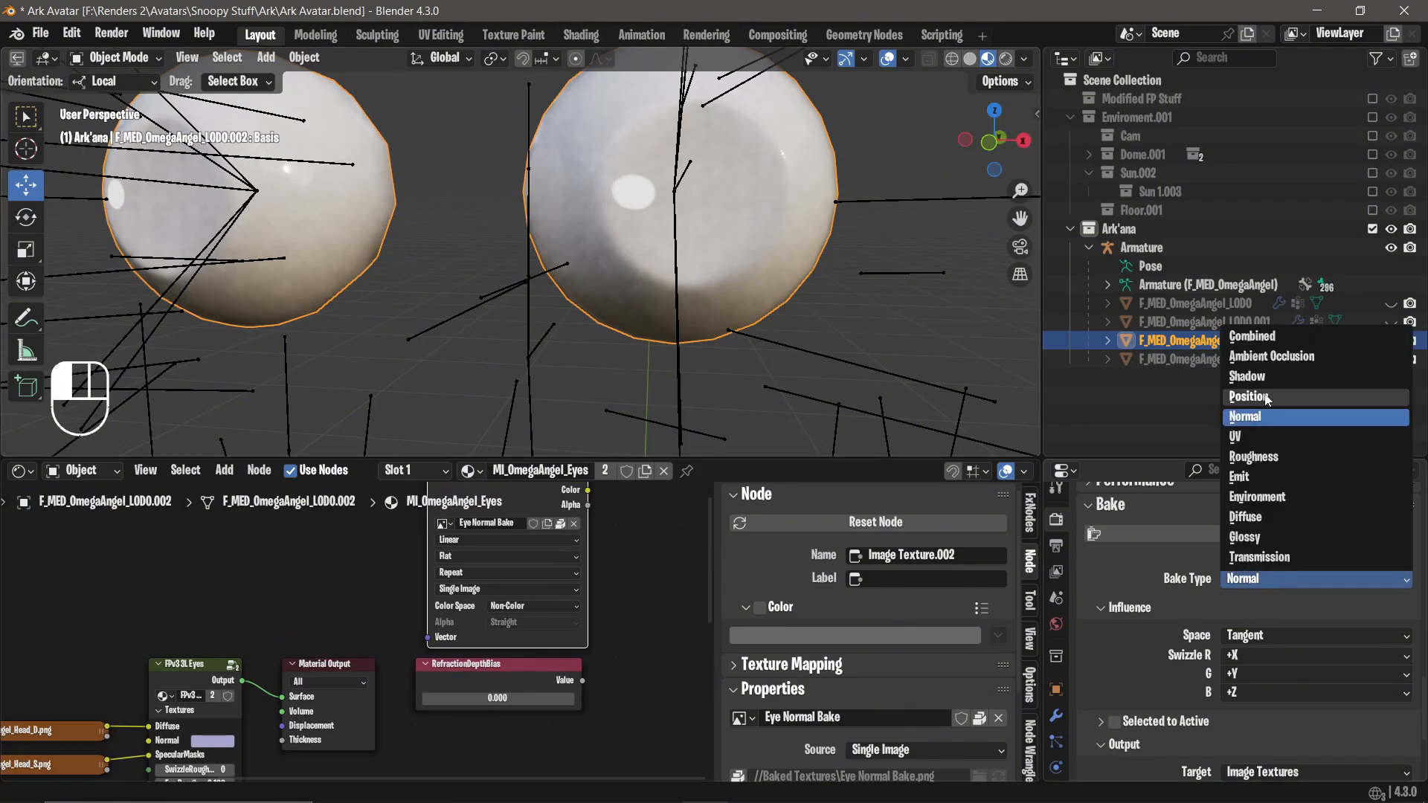
click(1241, 478)
click(1271, 681)
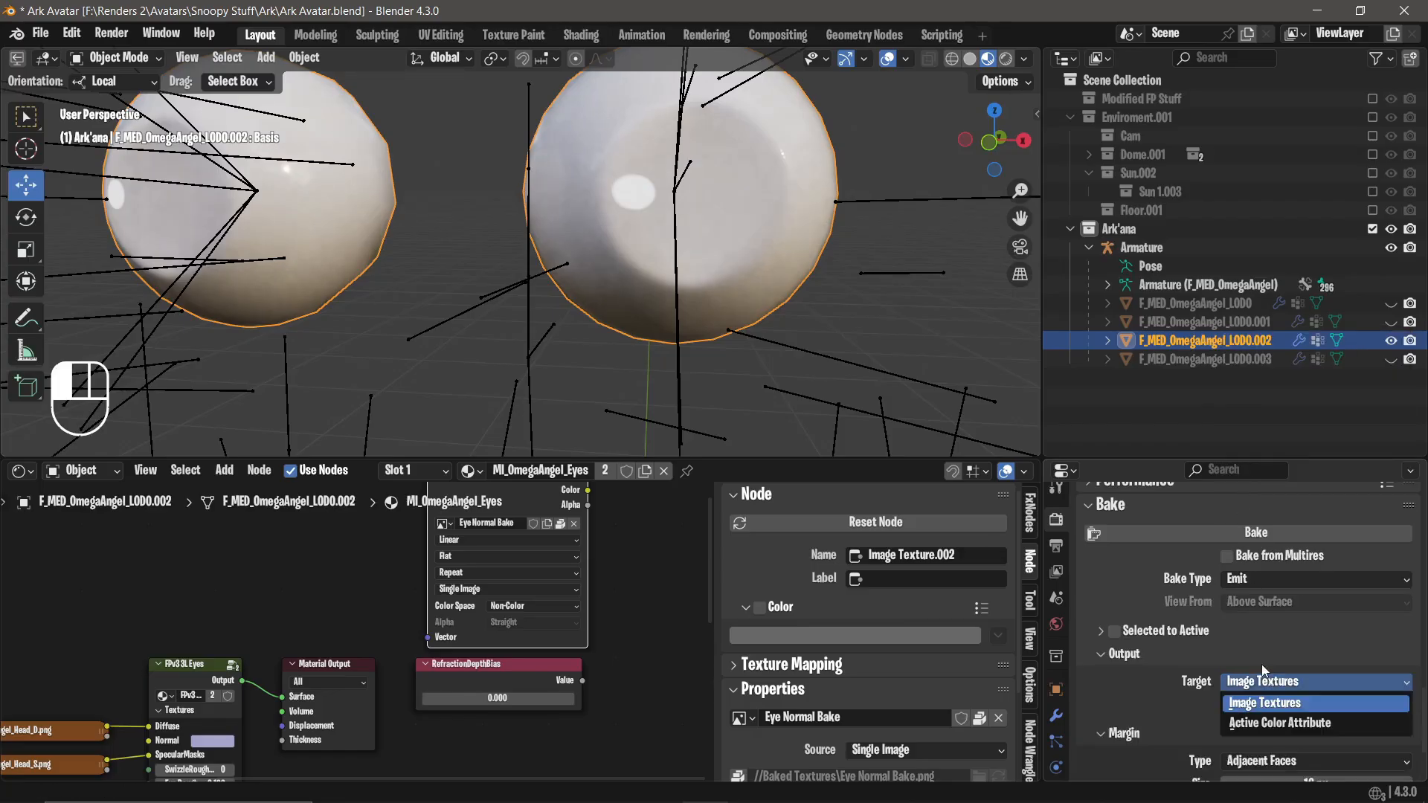
scroll(1205, 520, down, 2)
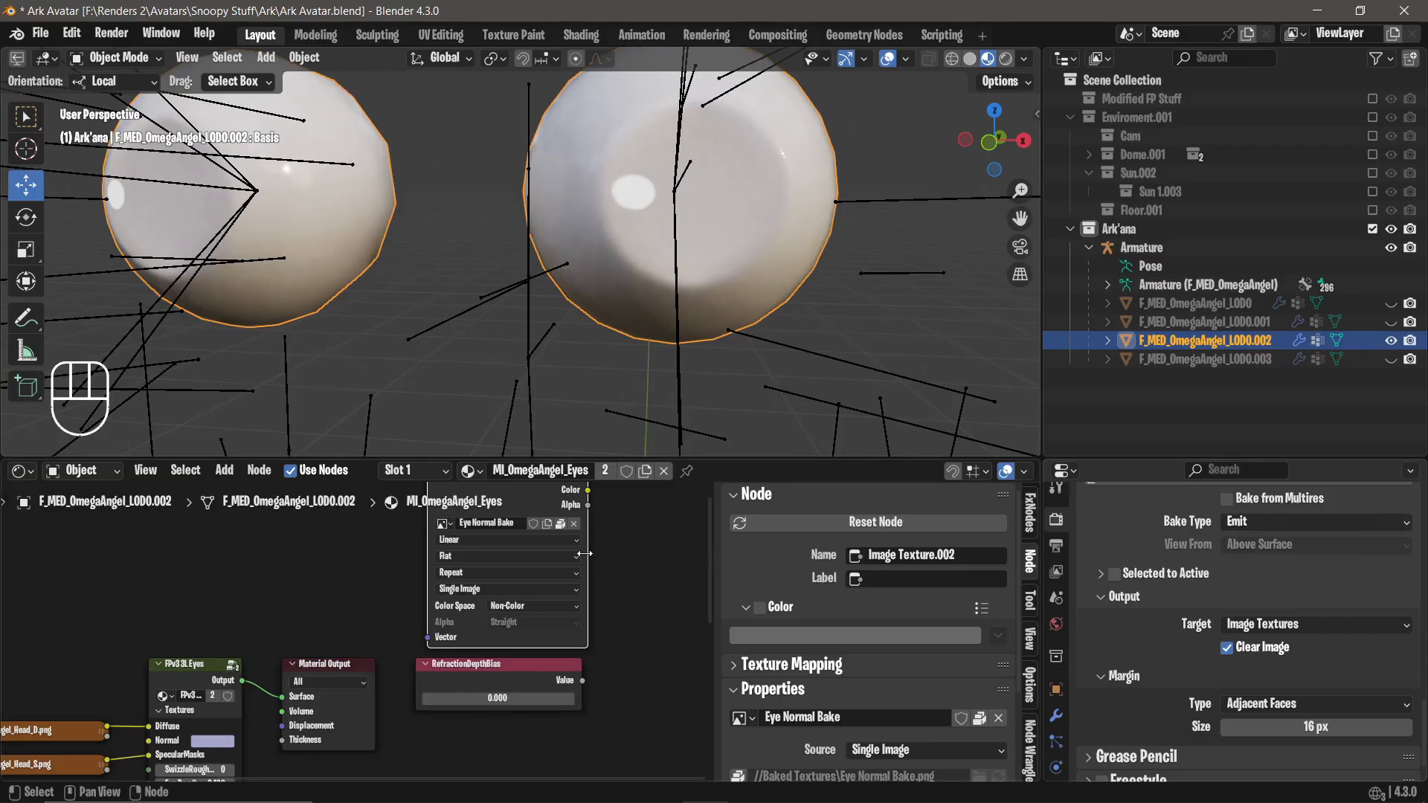
Disconnect T_OmegaAngel_Head_D.png from the FPv3 3L Eyes node's Diffuse input and set the Diffuse color to black.
scroll(558, 562, down, 2)
middle_drag(531, 578, 613, 528)
scroll(353, 628, up, 5)
middle_drag(297, 659, 334, 579)
scroll(335, 580, up, 4)
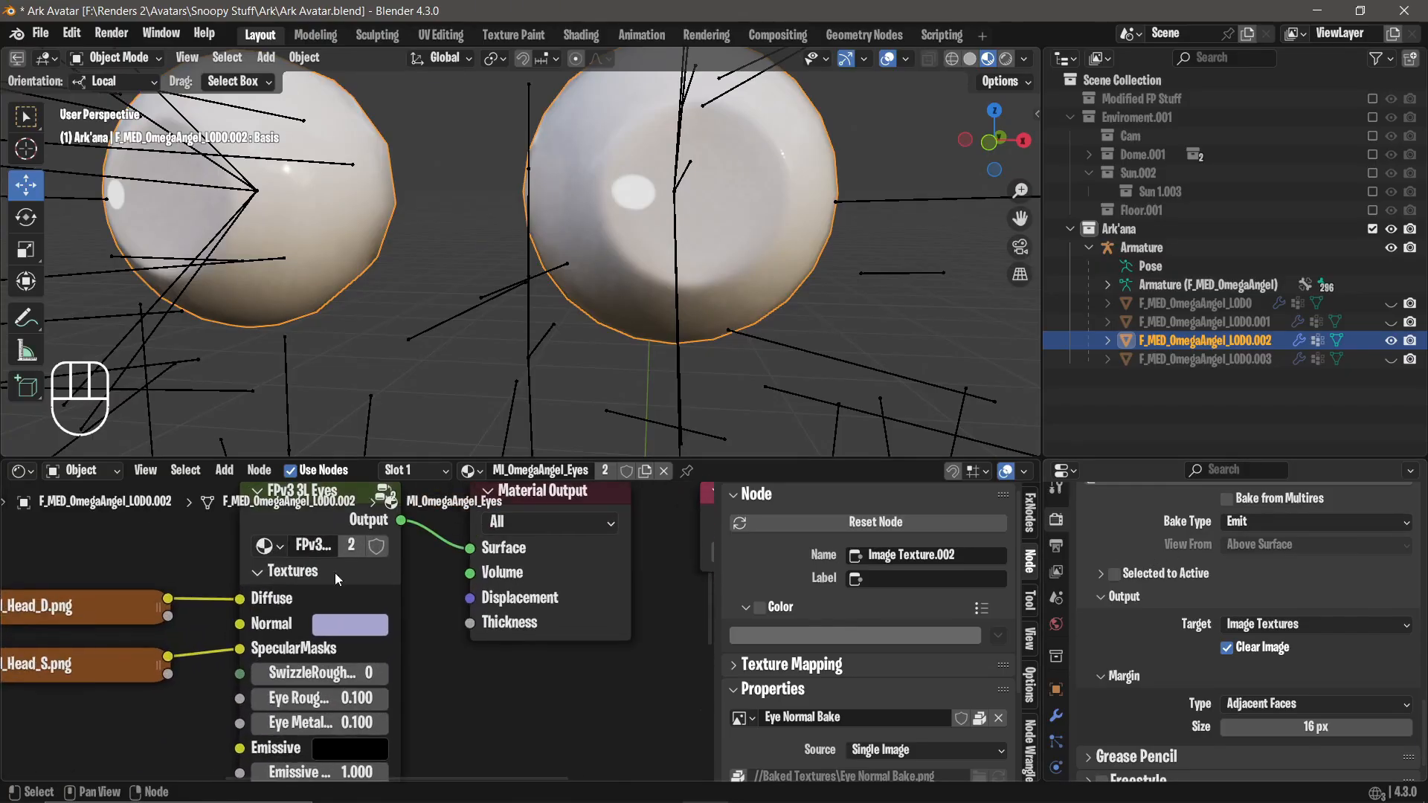
drag(248, 601, 201, 566)
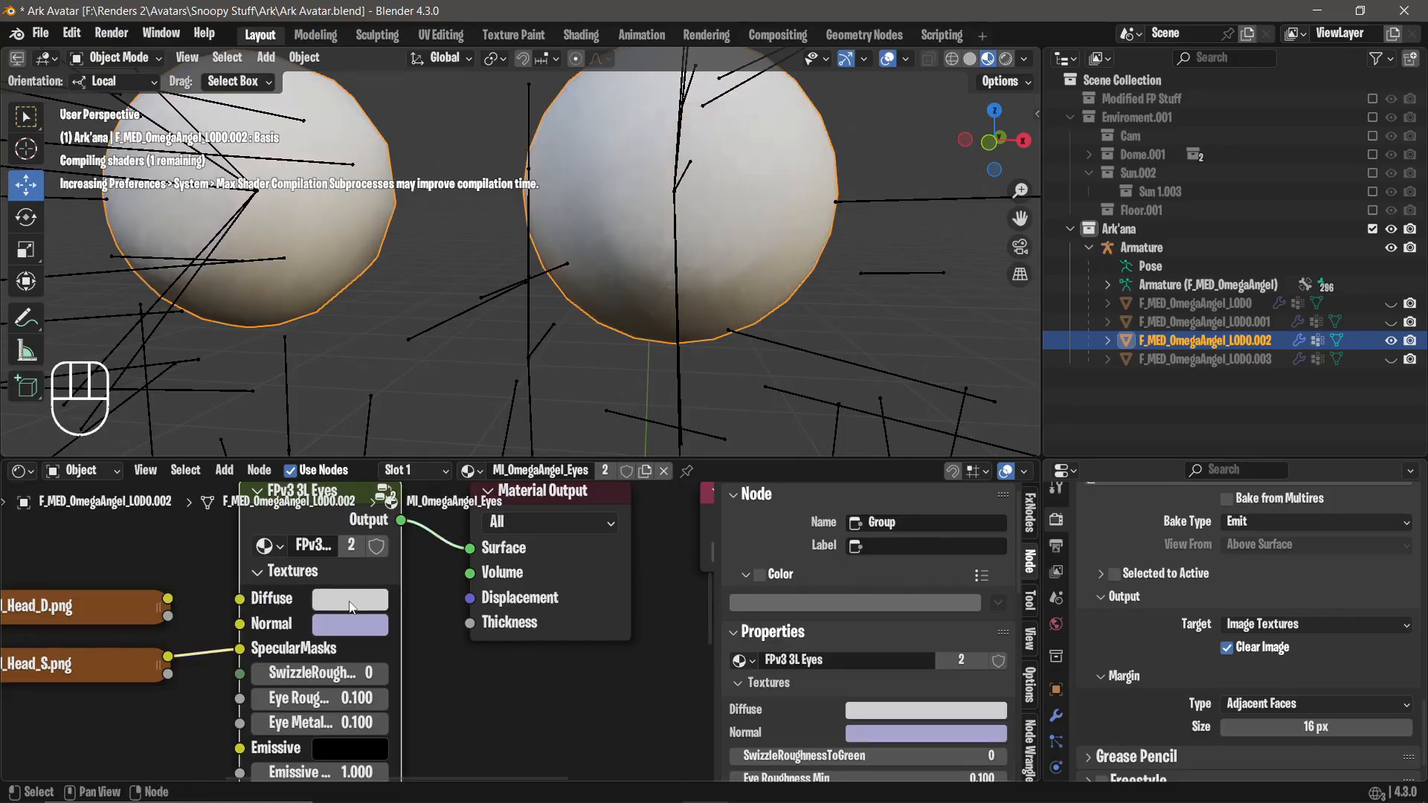
click(350, 599)
drag(523, 368, 523, 406)
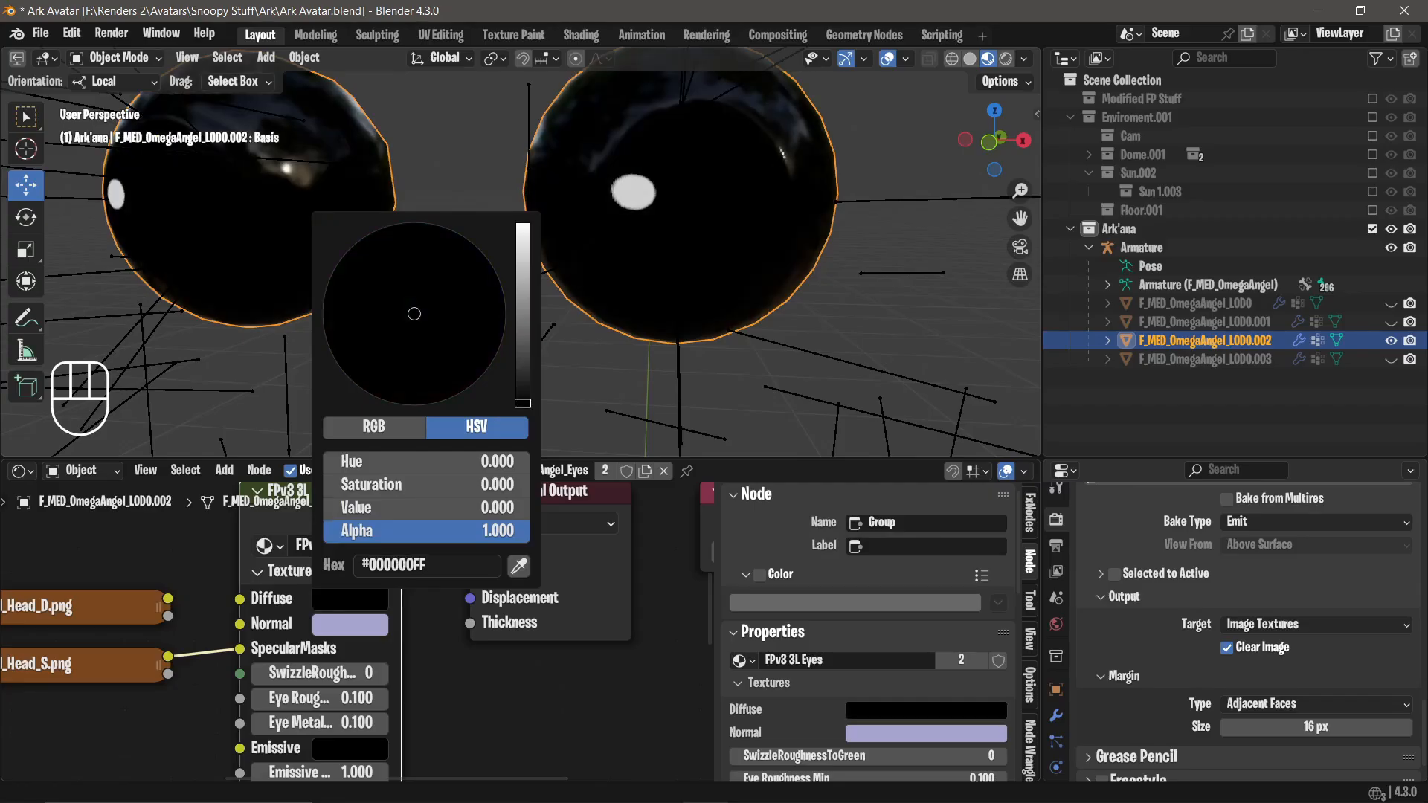
Disconnect T_OmegaAngel_Head_S.png from the SpecularMasks input and set that color's green and blue to 1.000.
drag(226, 652, 176, 655)
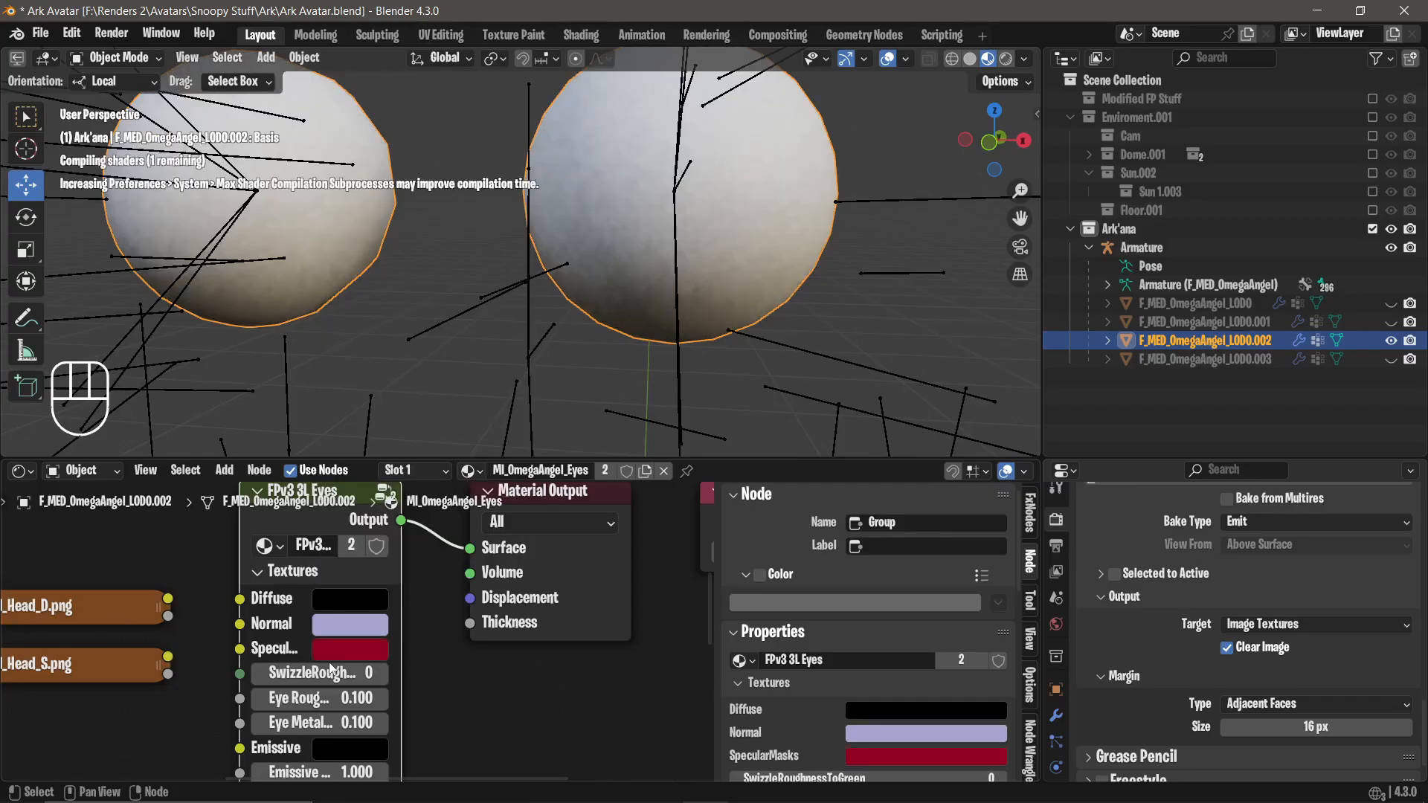
click(350, 649)
click(447, 450)
click(385, 491)
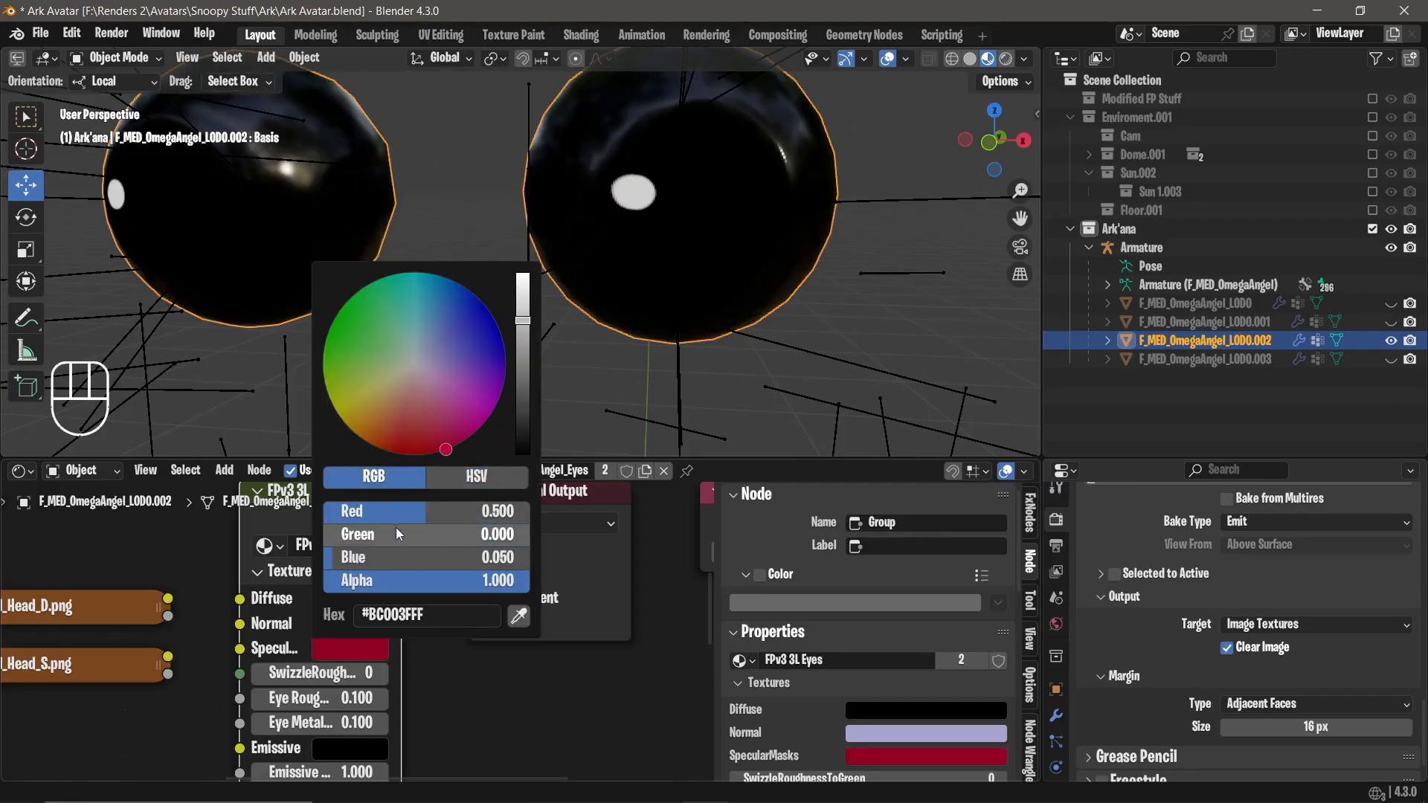
drag(396, 532, 532, 560)
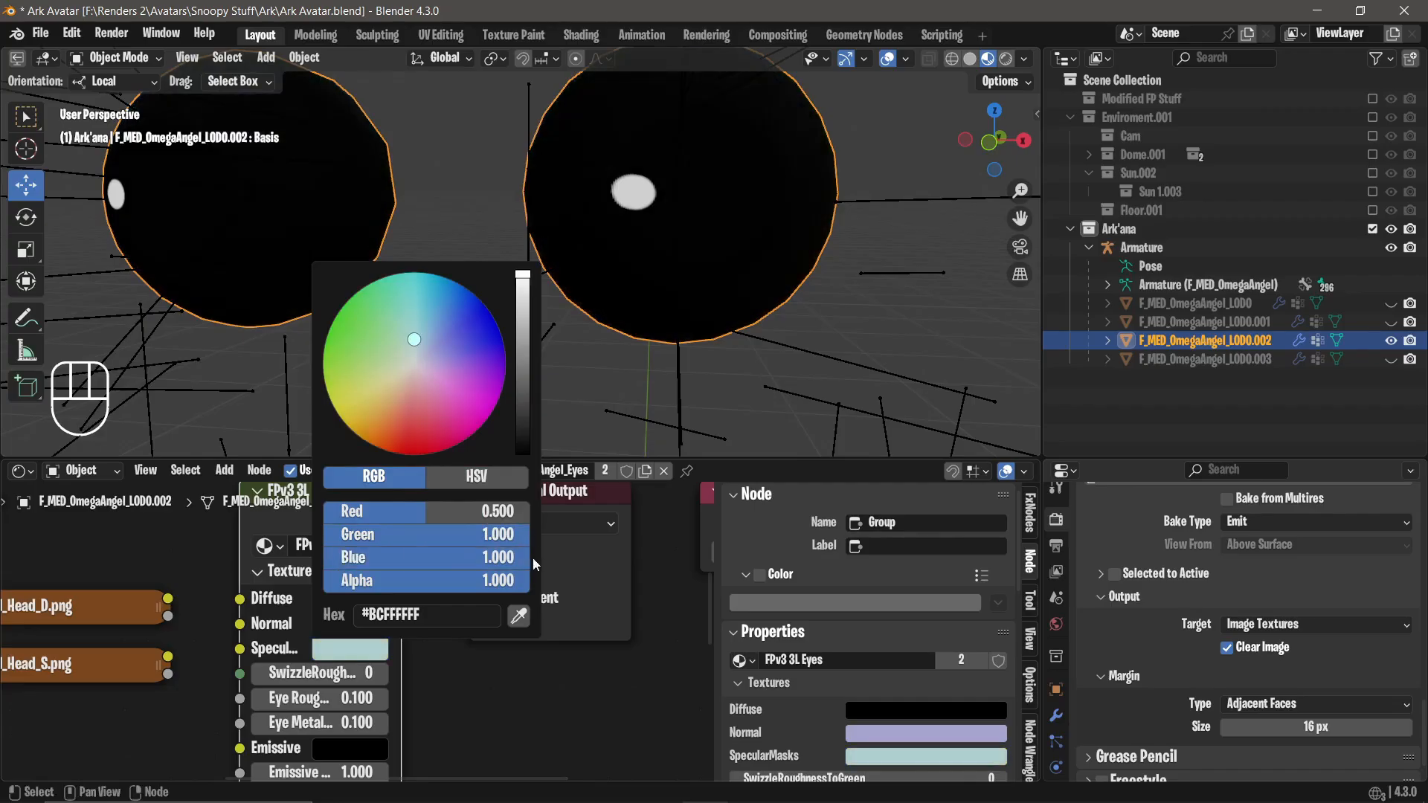
Hide the viewport overlays and inspect the shading and highlights on both eyes.
scroll(448, 222, down, 7)
scroll(497, 667, down, 2)
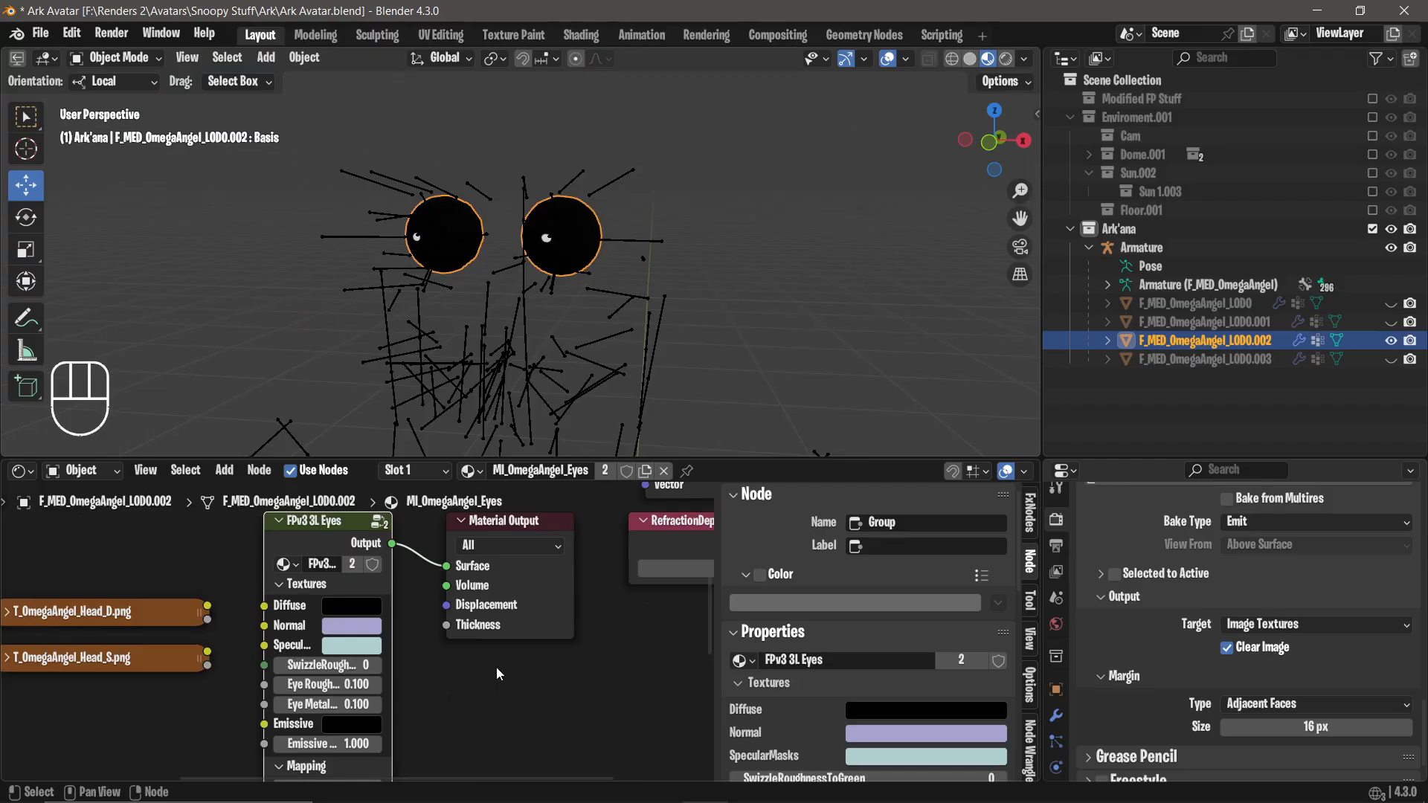
click(886, 64)
scroll(567, 177, up, 5)
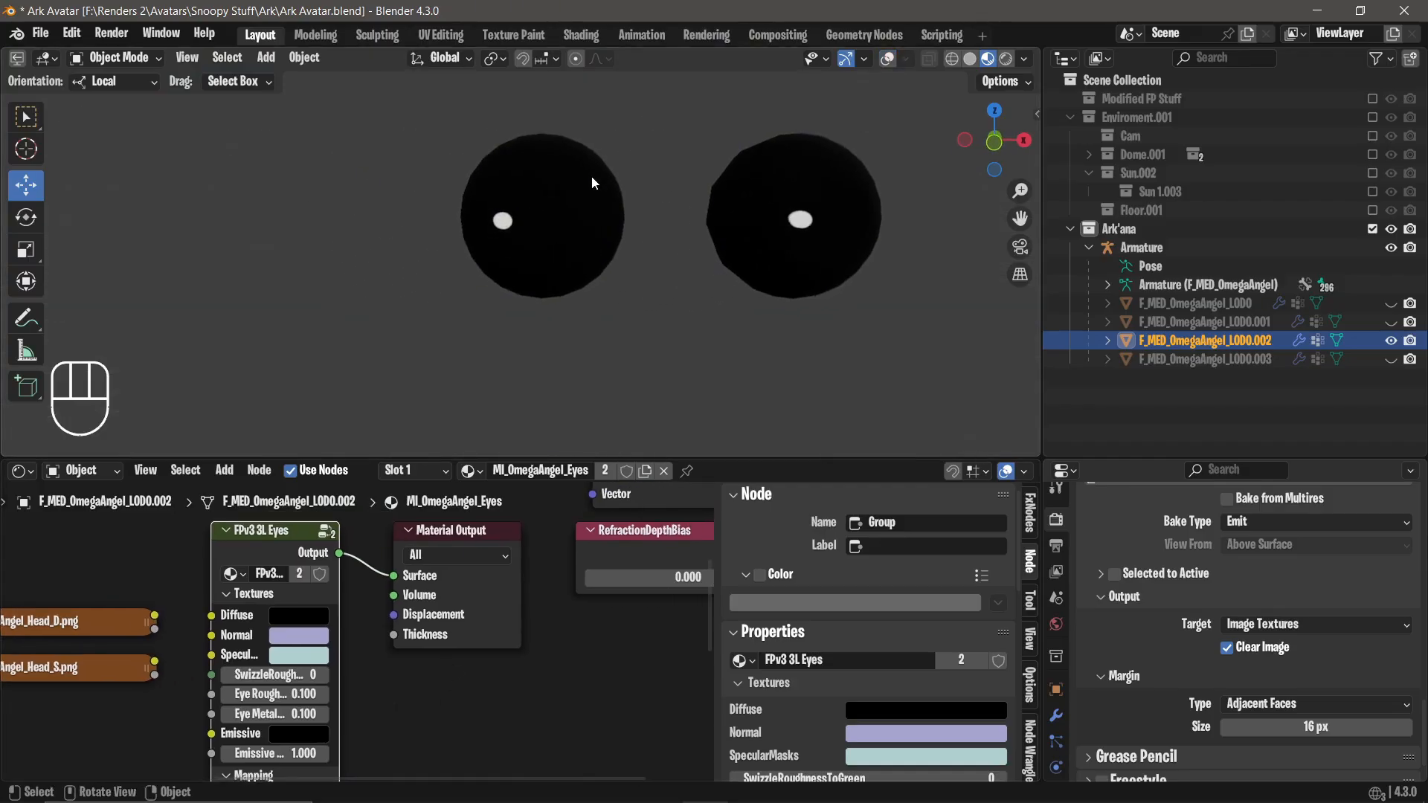
scroll(578, 667, down, 1)
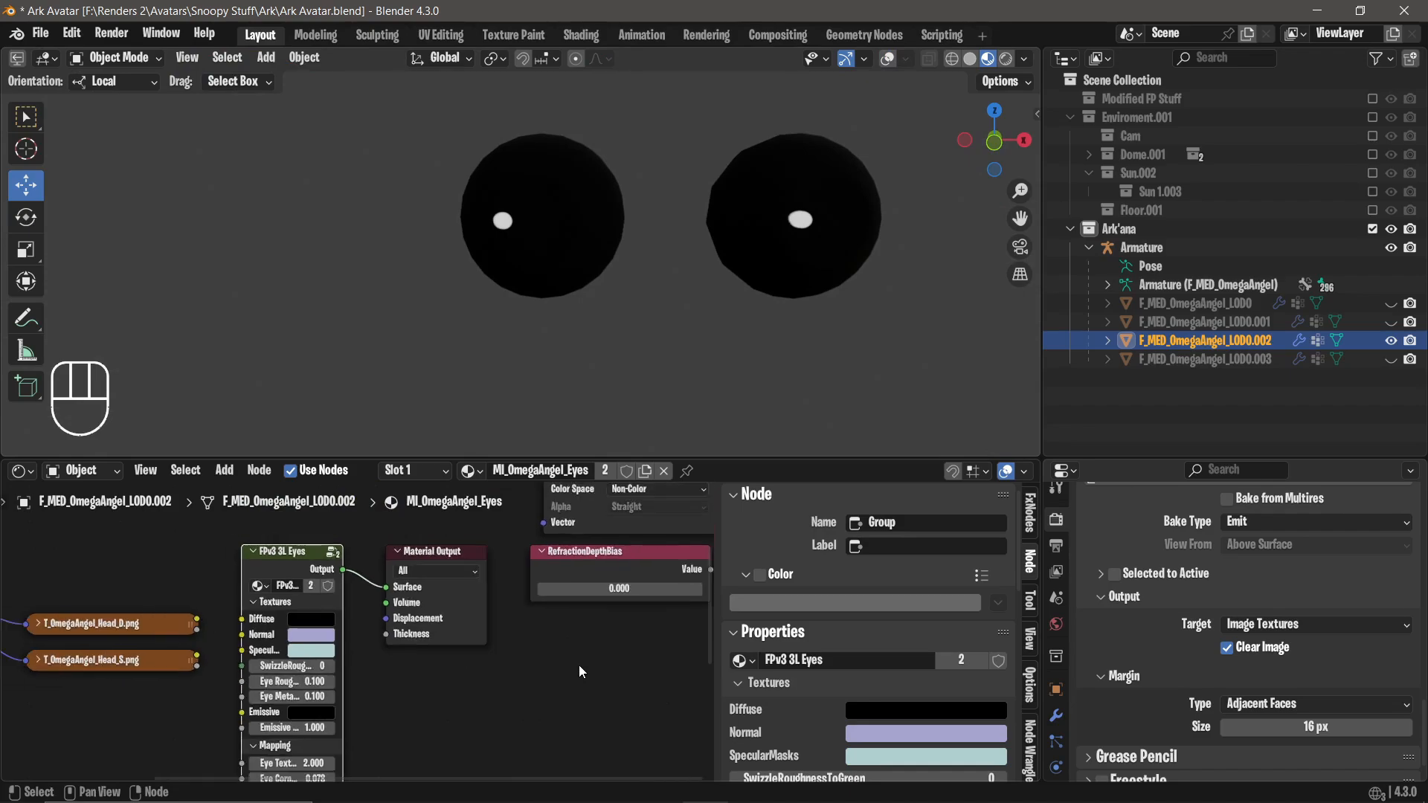
Set the bake type to Combined with direct and indirect lighting off, and show the viewport overlays again.
middle_drag(579, 667, 519, 666)
click(1247, 523)
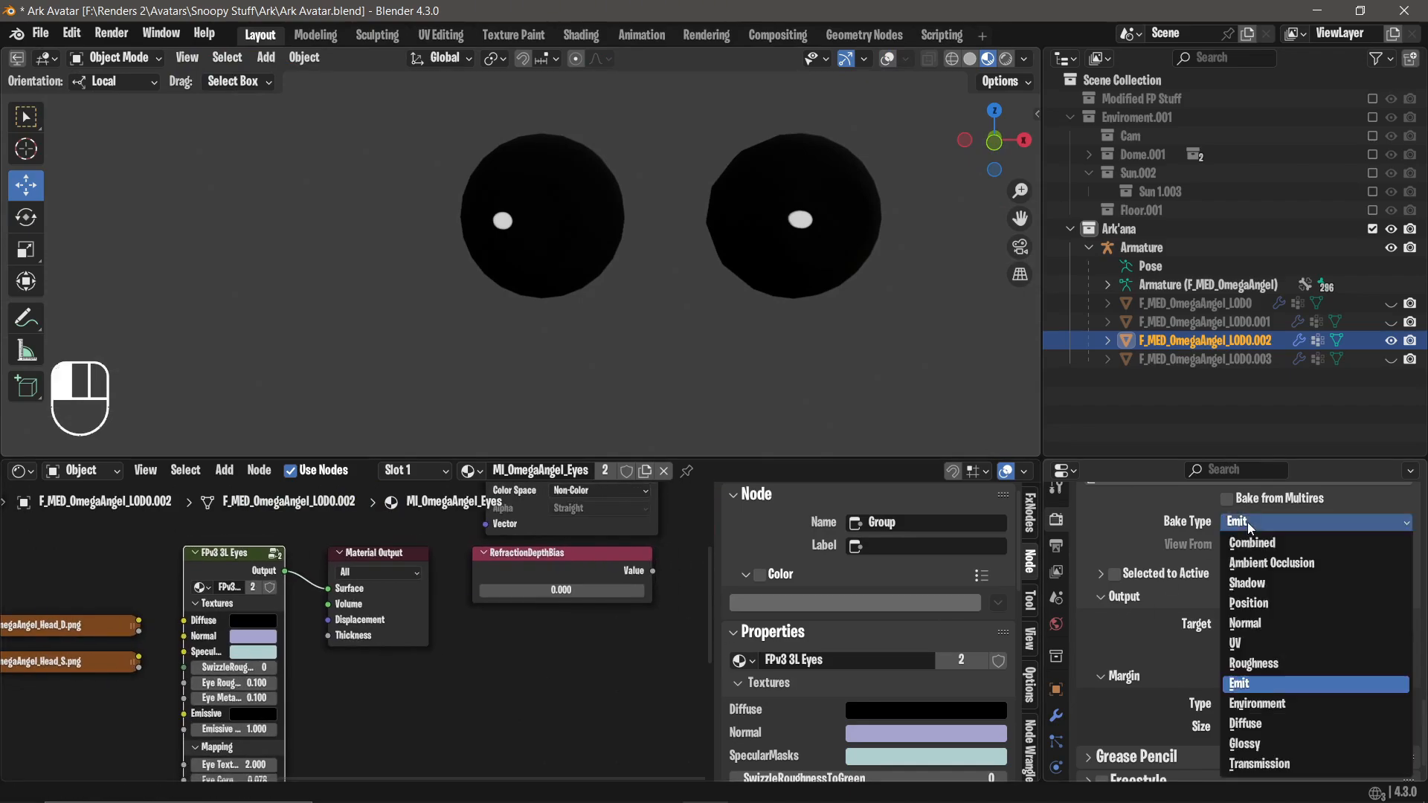
click(1279, 541)
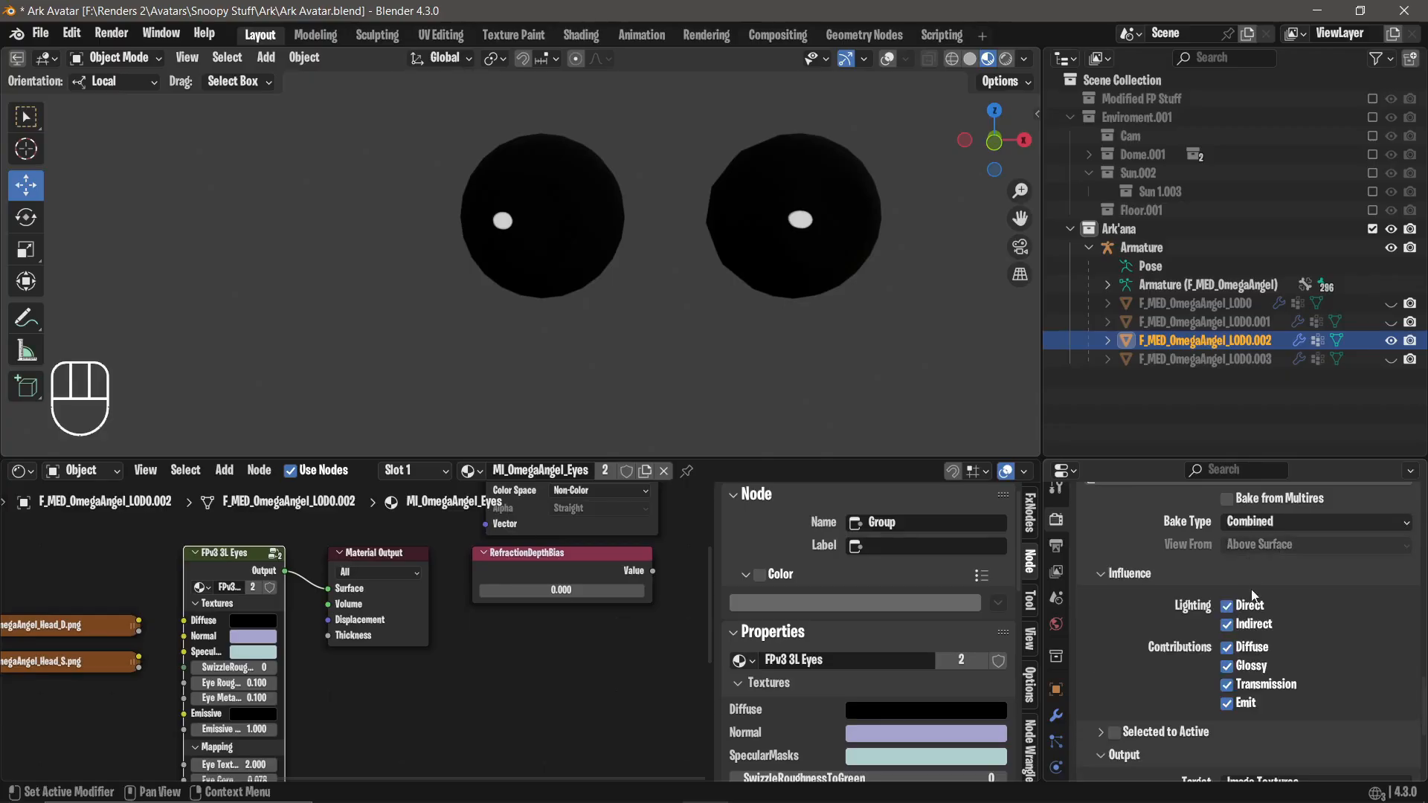
click(1227, 624)
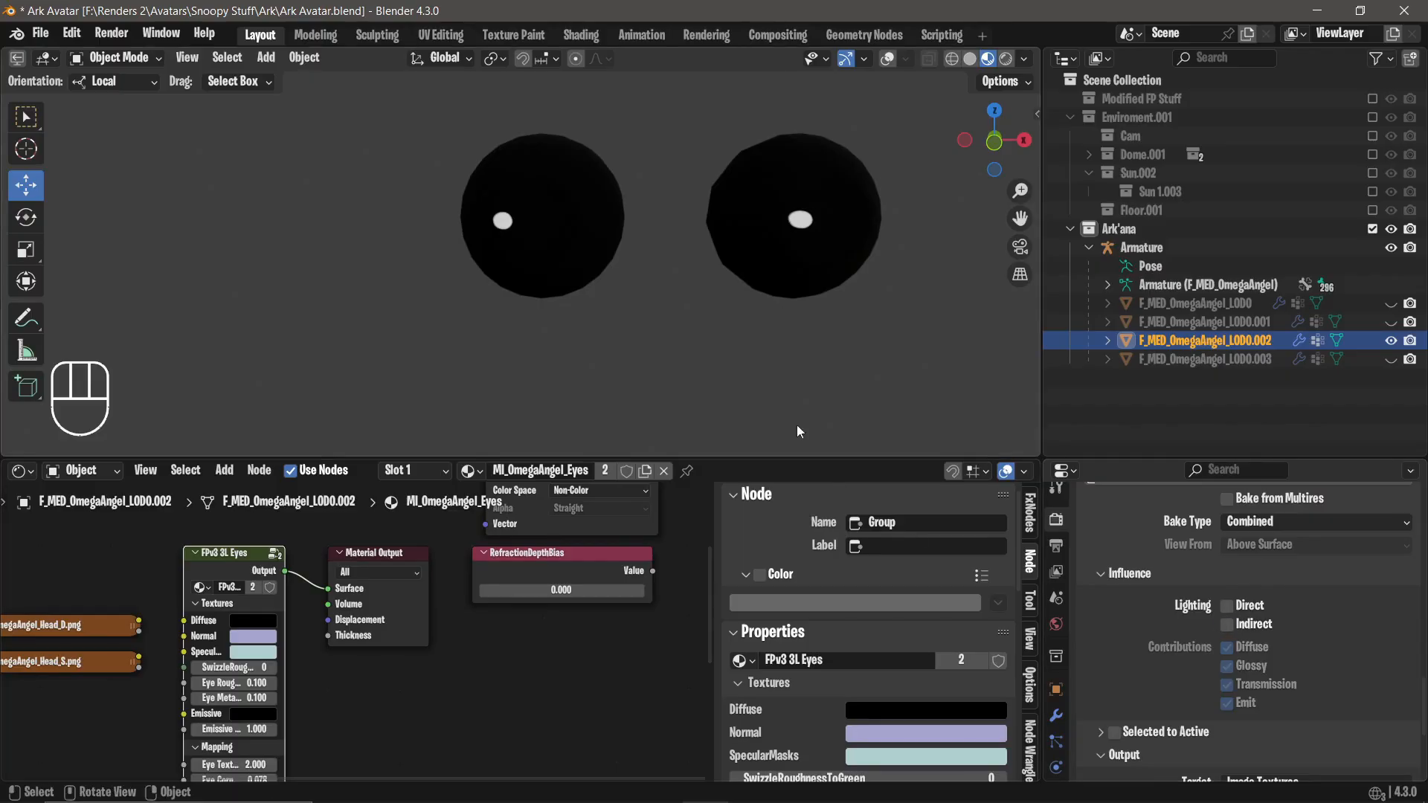
click(889, 59)
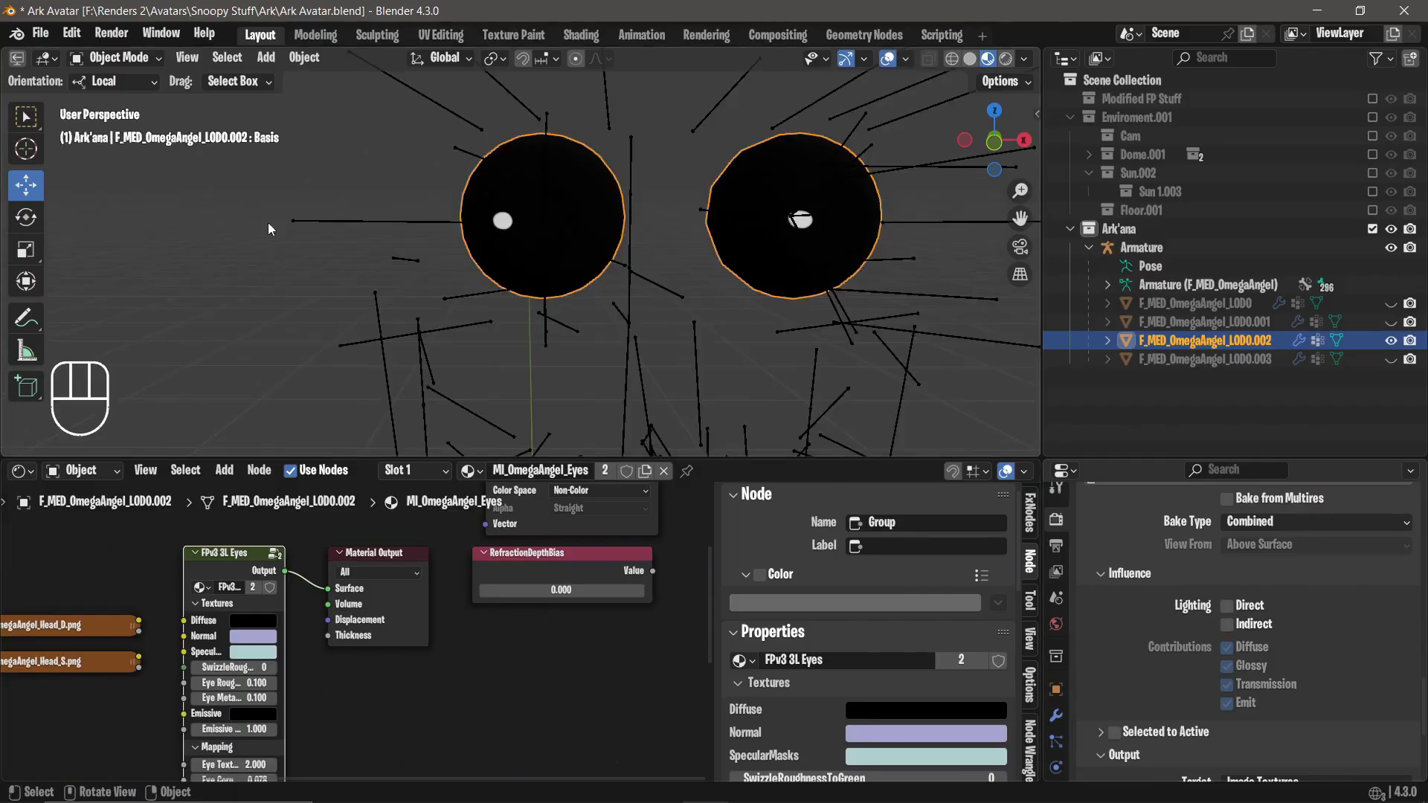
Add an Image Texture node to the eye material beside the Eye Normal Bake node.
scroll(476, 615, down, 3)
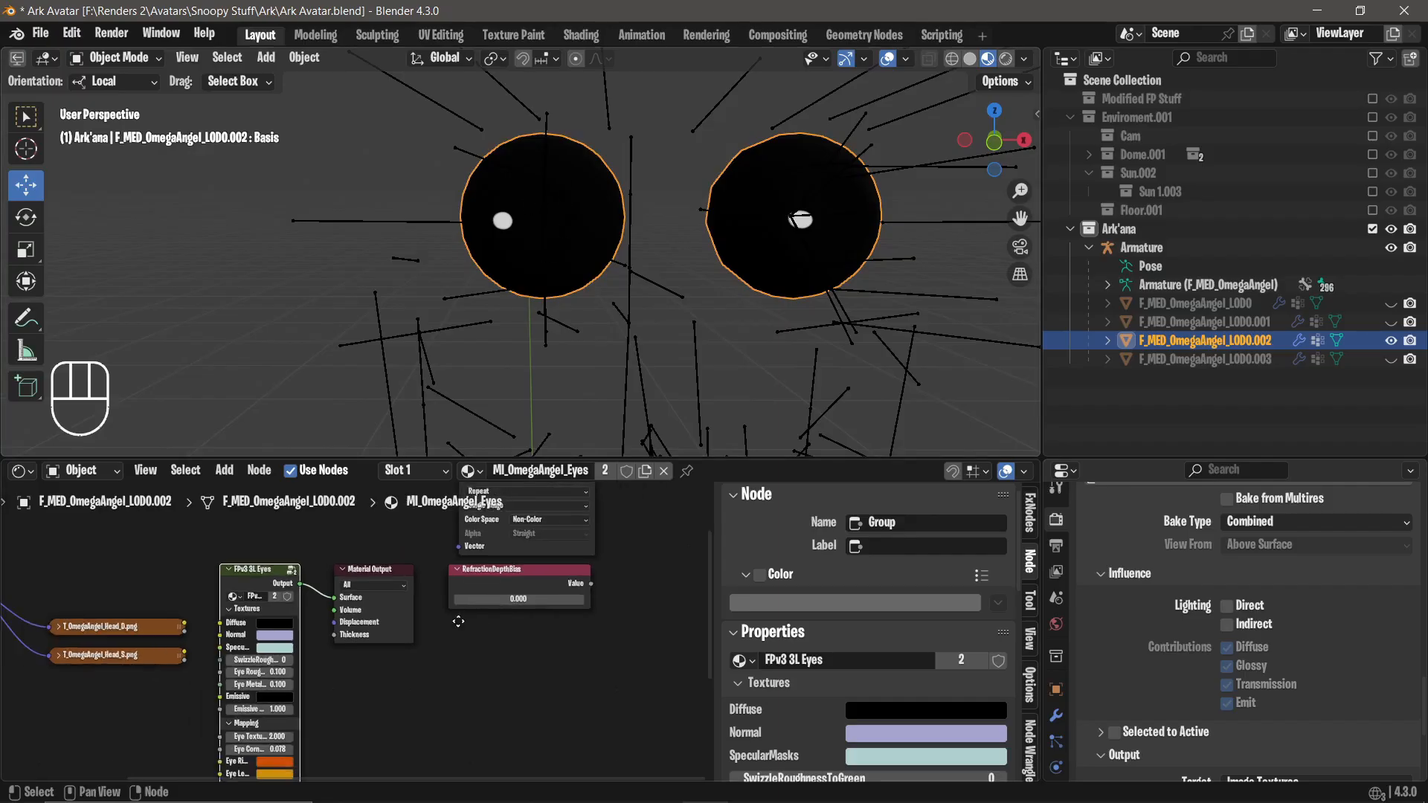
scroll(430, 624, up, 3)
middle_drag(454, 617, 396, 729)
click(481, 545)
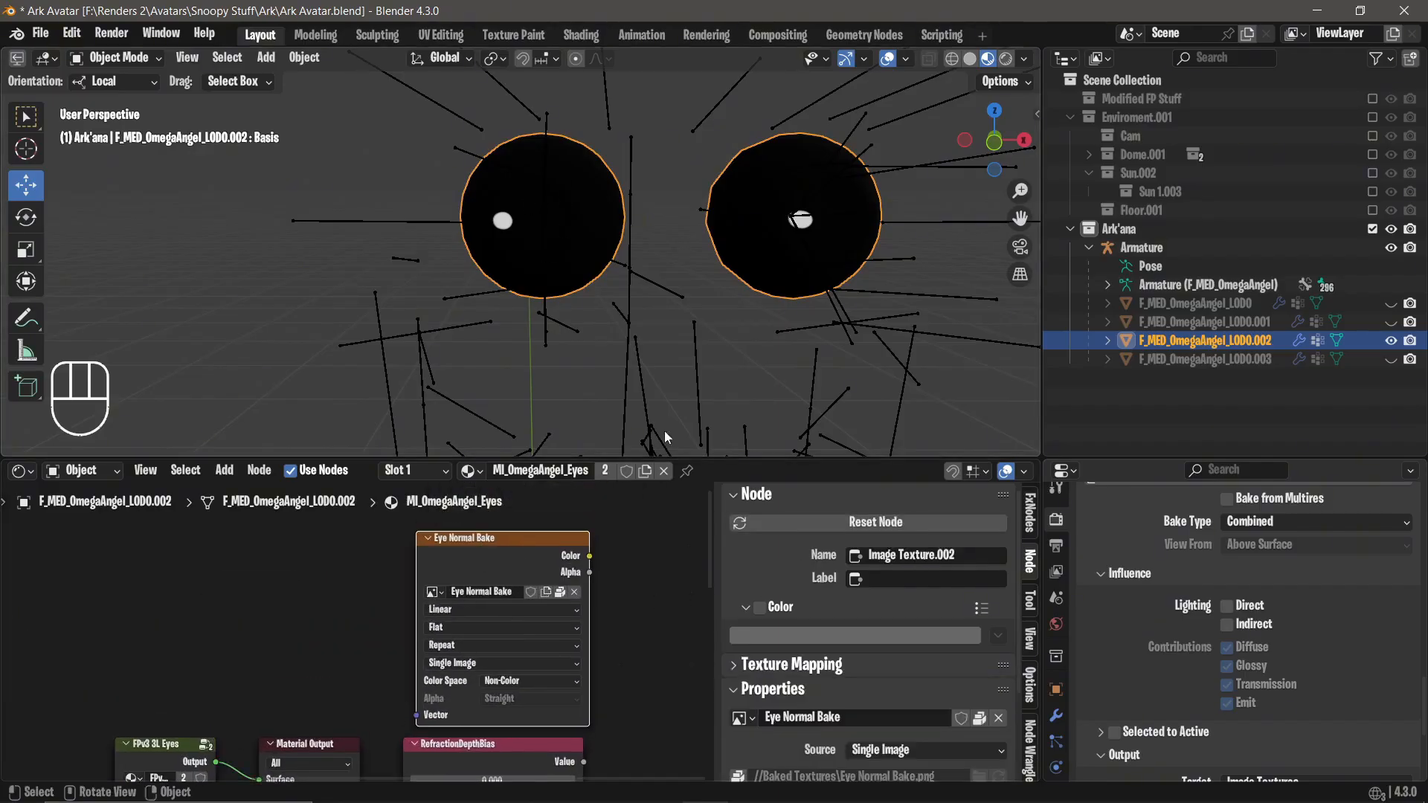
key(shift+a)
text(i)
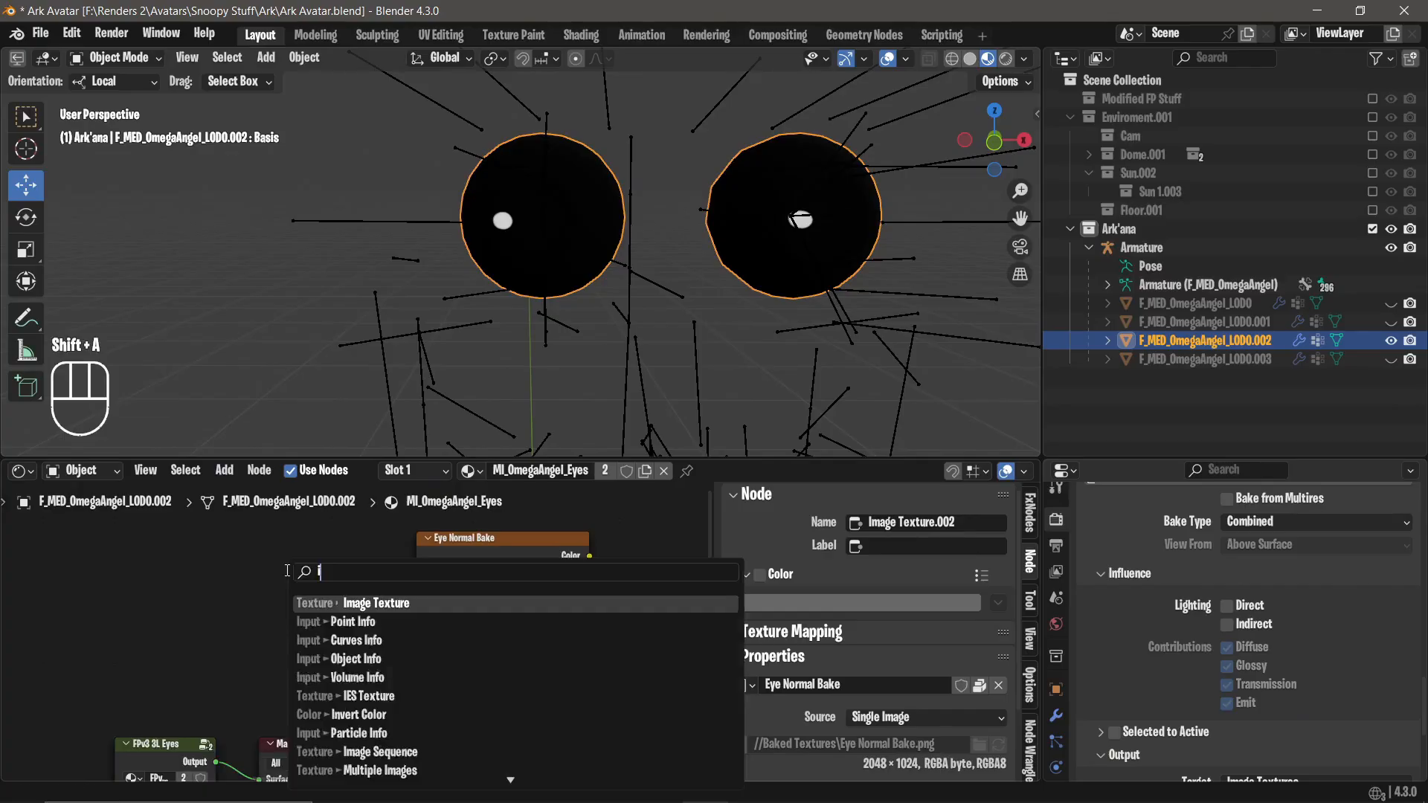
text(mage)
key(Return)
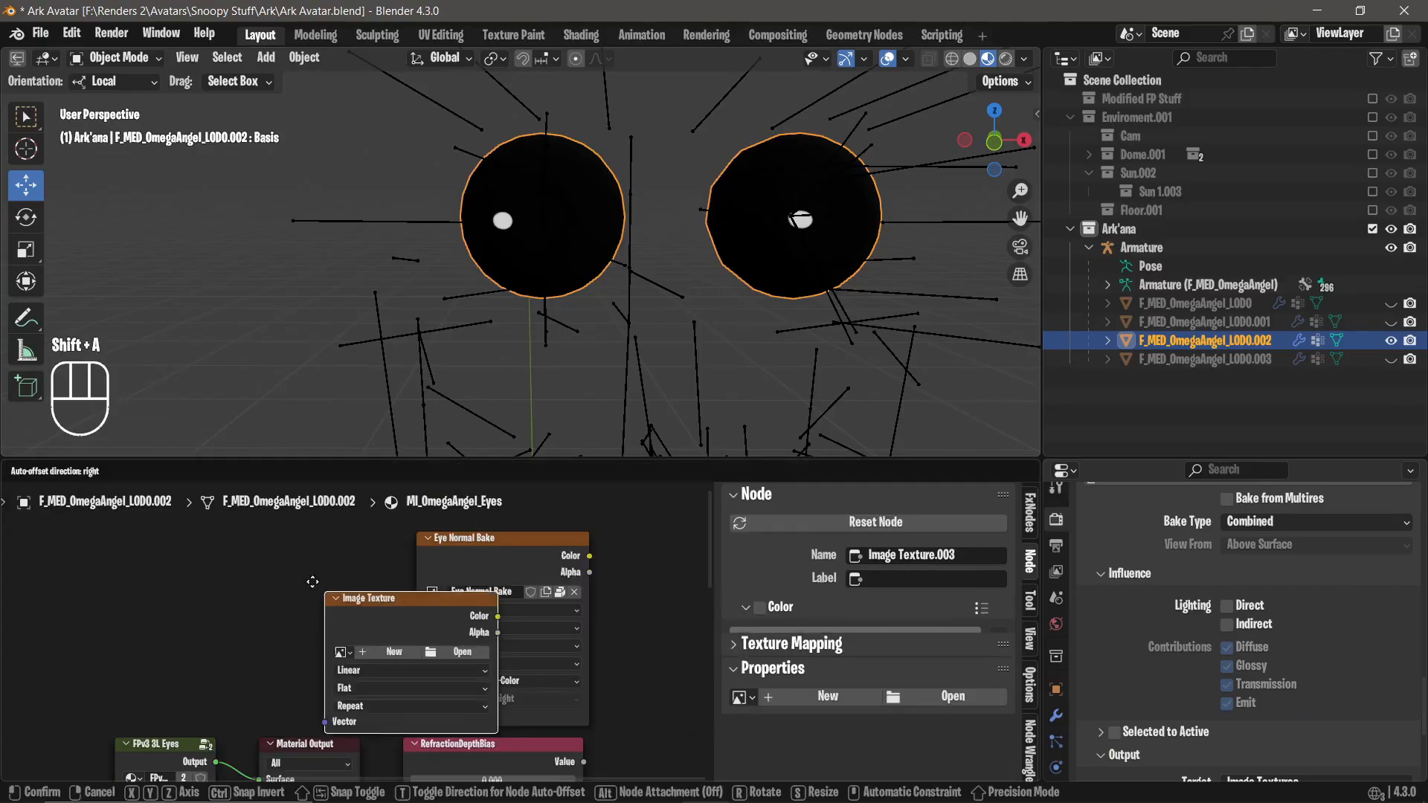
click(227, 596)
Create a new 2048 × 1024 px image named "Eye Emission" in the added texture node.
click(245, 601)
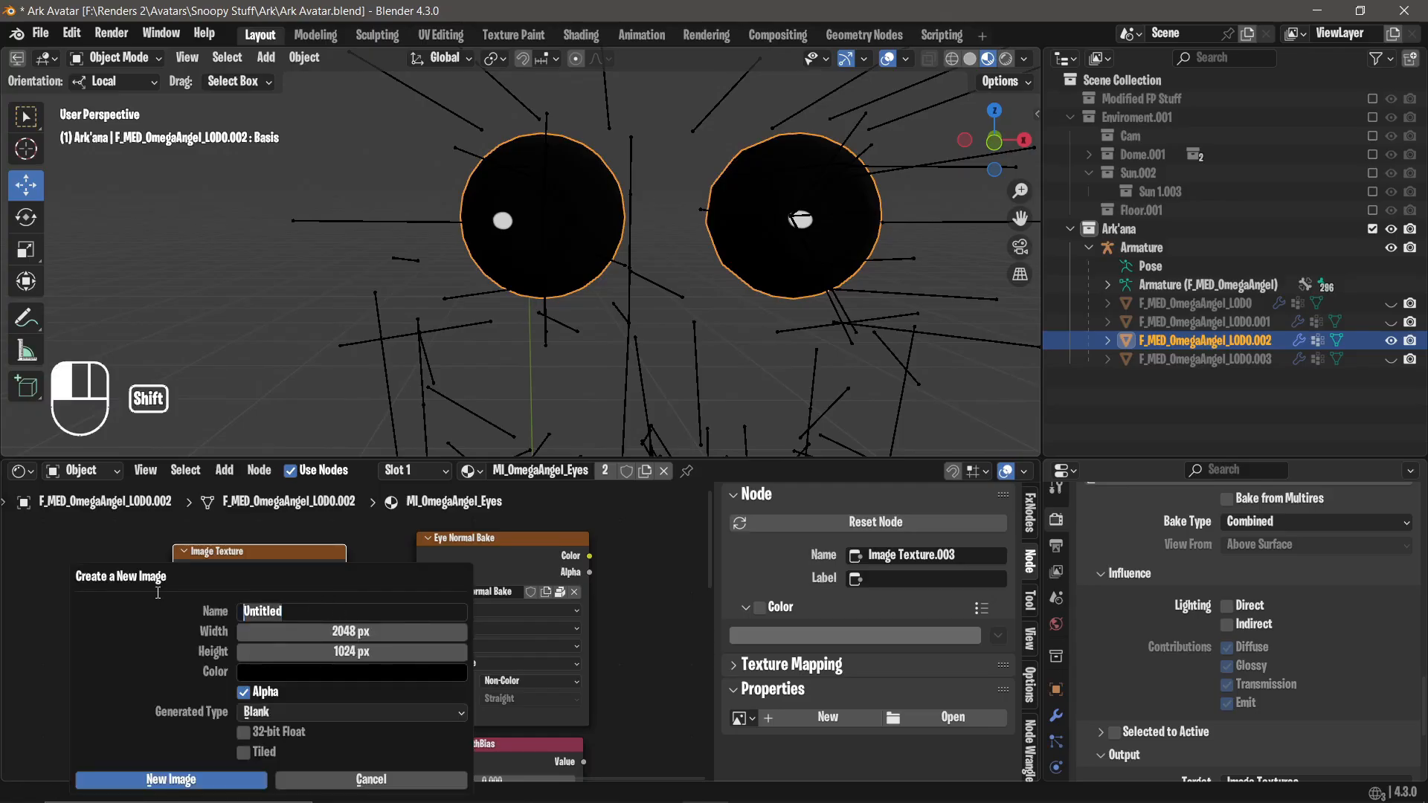
text(Eye Emission)
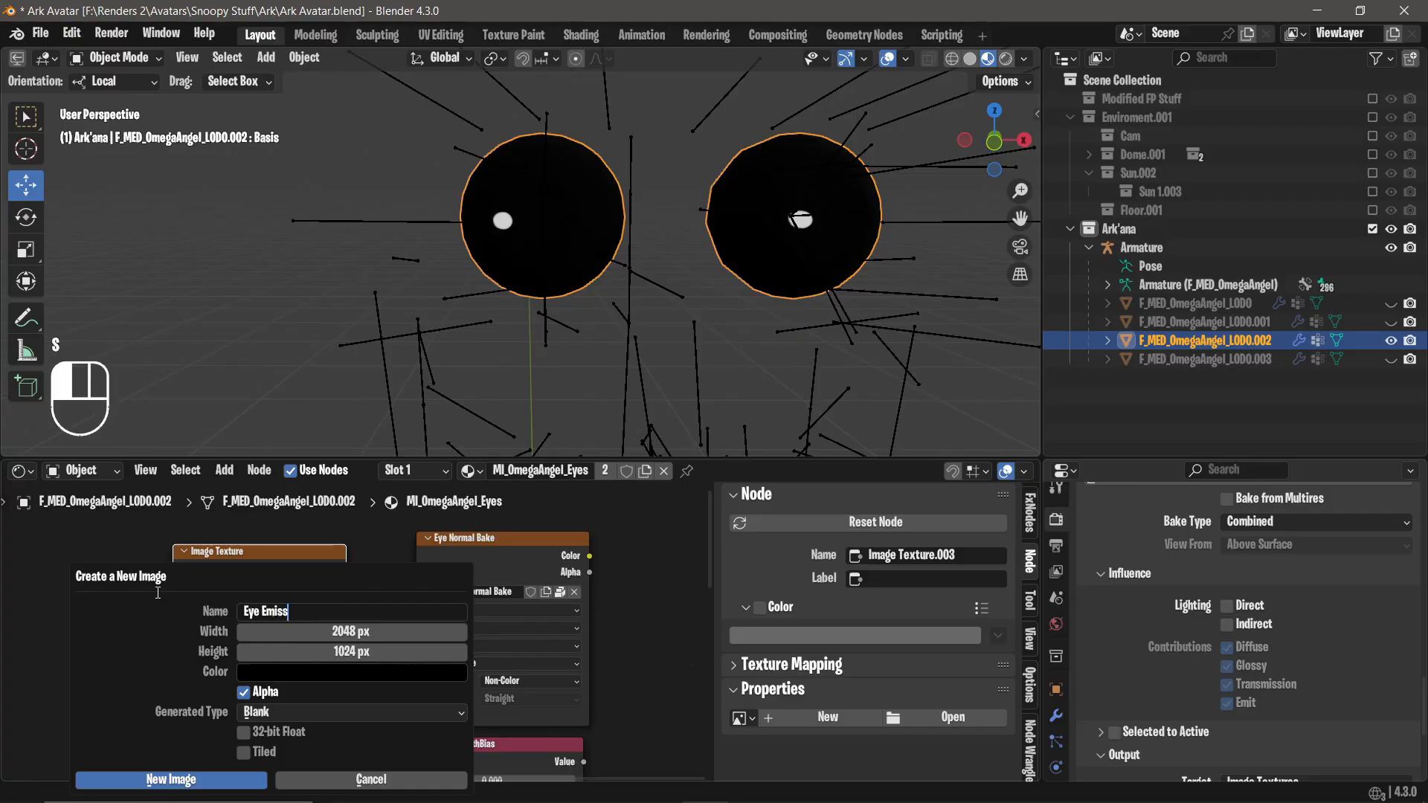
click(134, 779)
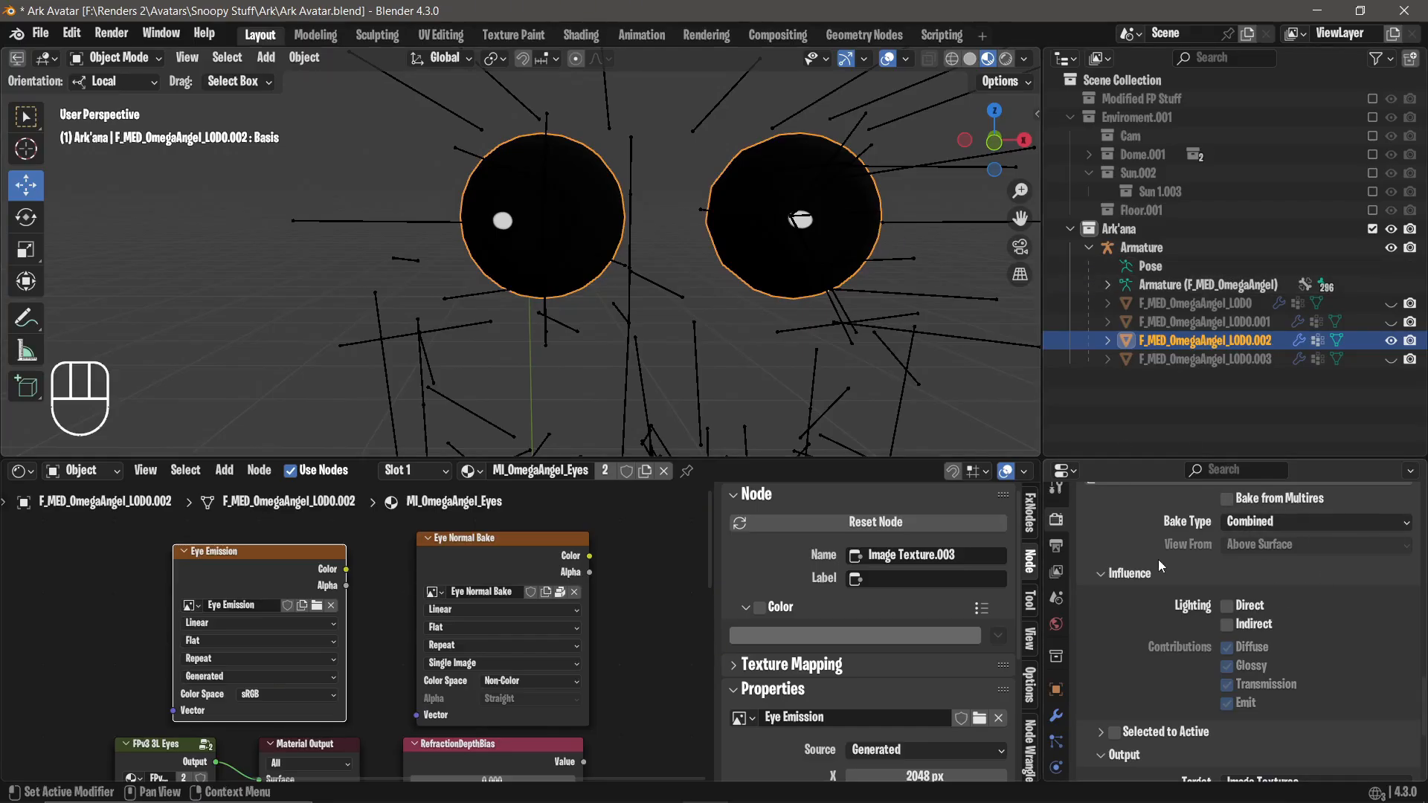
Compare the Diffuse bake type's influence options with Combined, and leave the bake type on Combined.
scroll(1158, 562, down, 5)
scroll(1158, 560, up, 6)
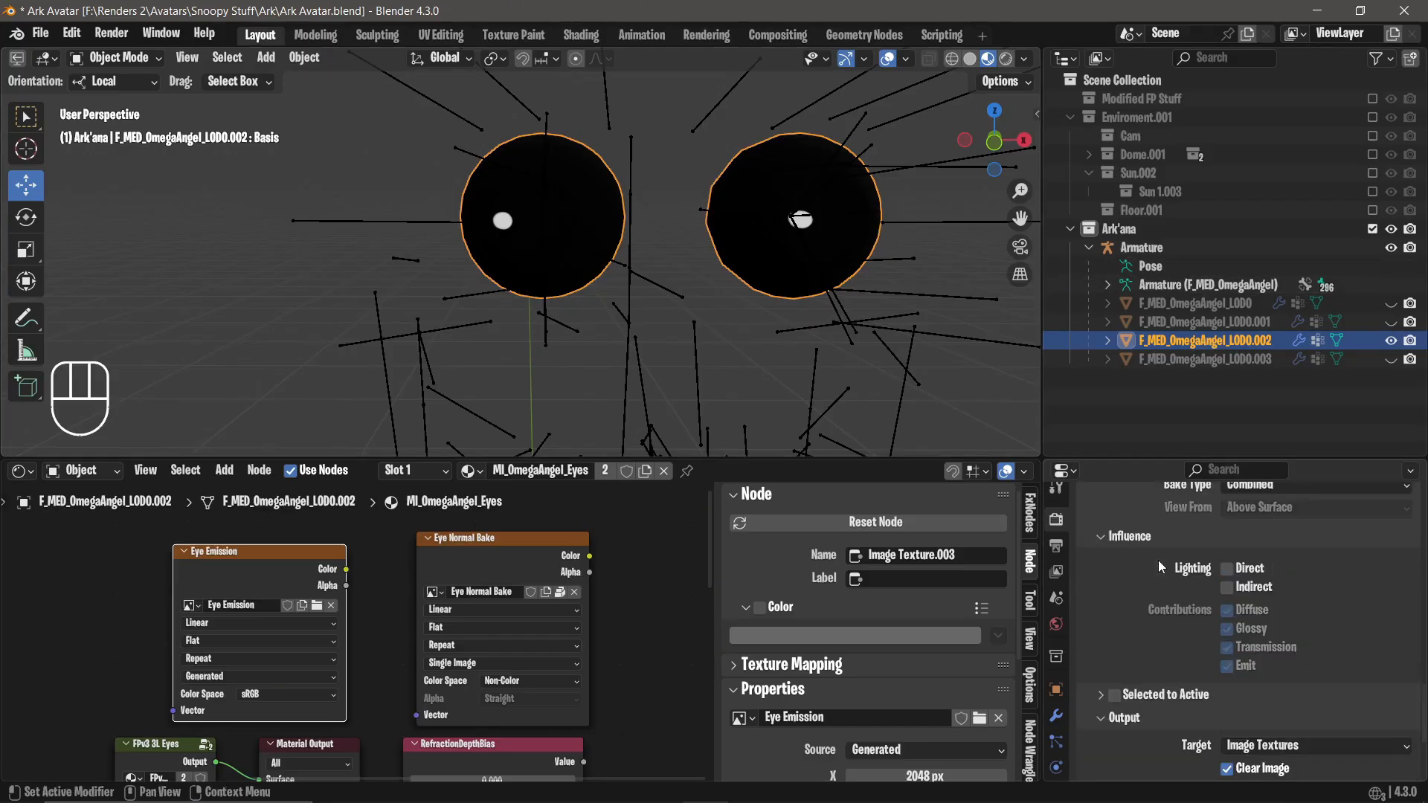
click(1249, 559)
click(1251, 498)
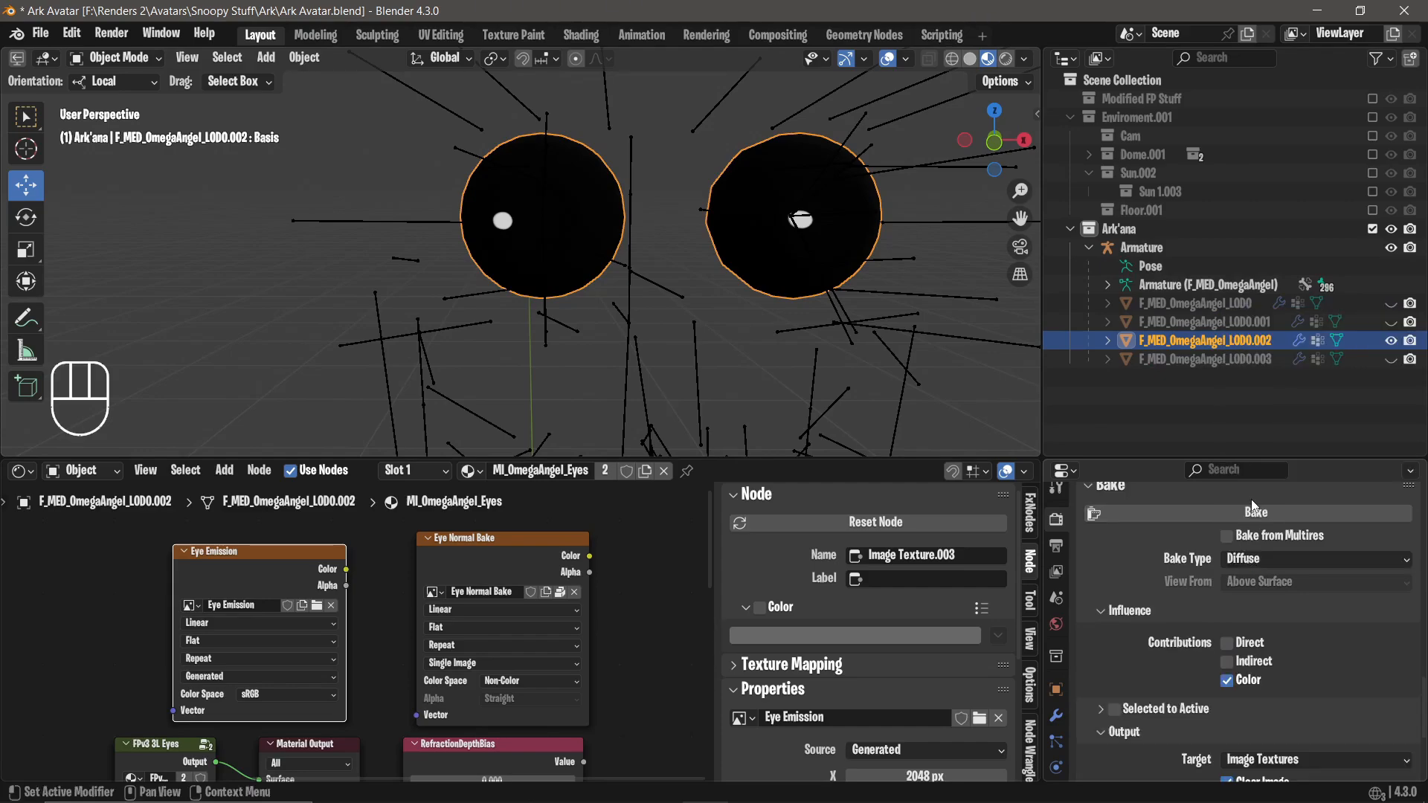
click(1254, 564)
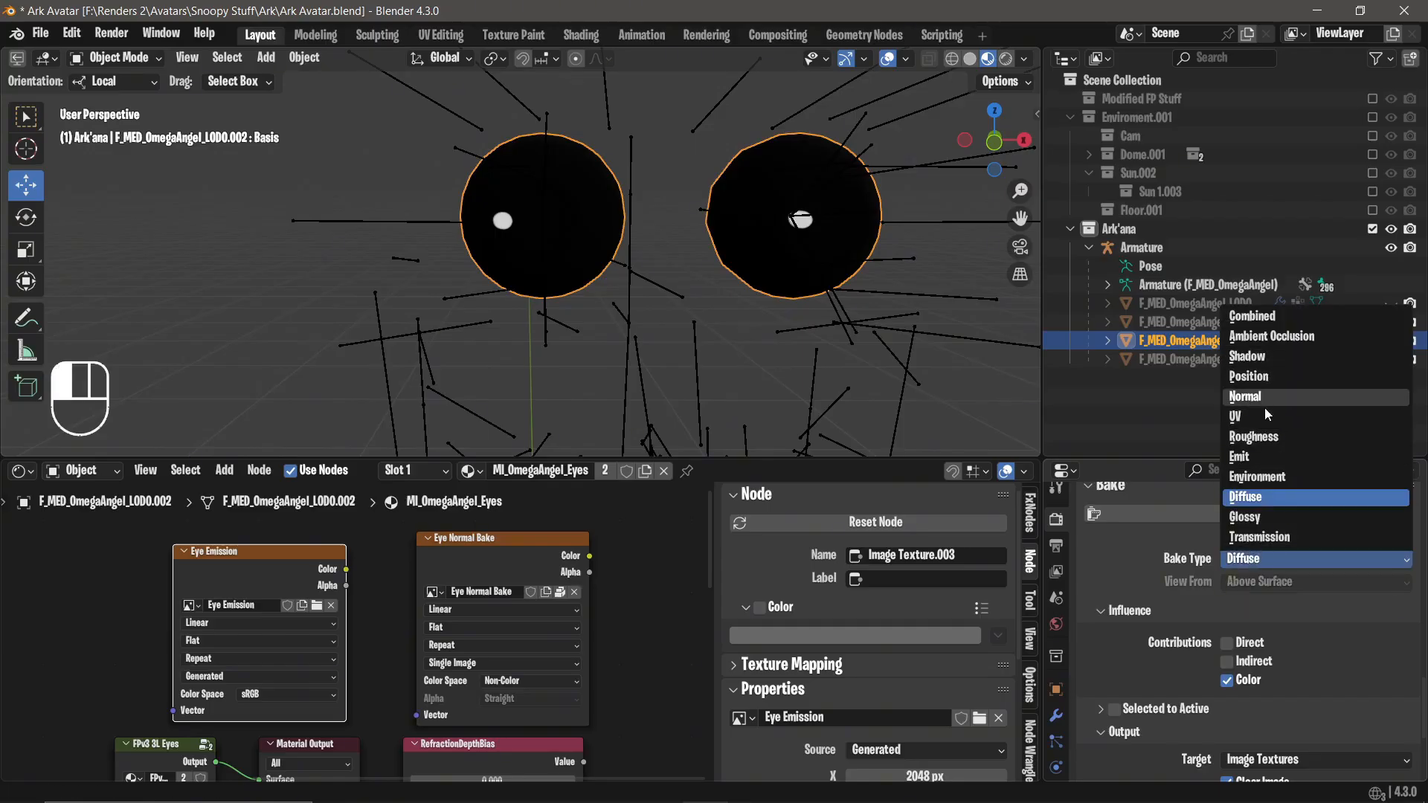
click(1256, 318)
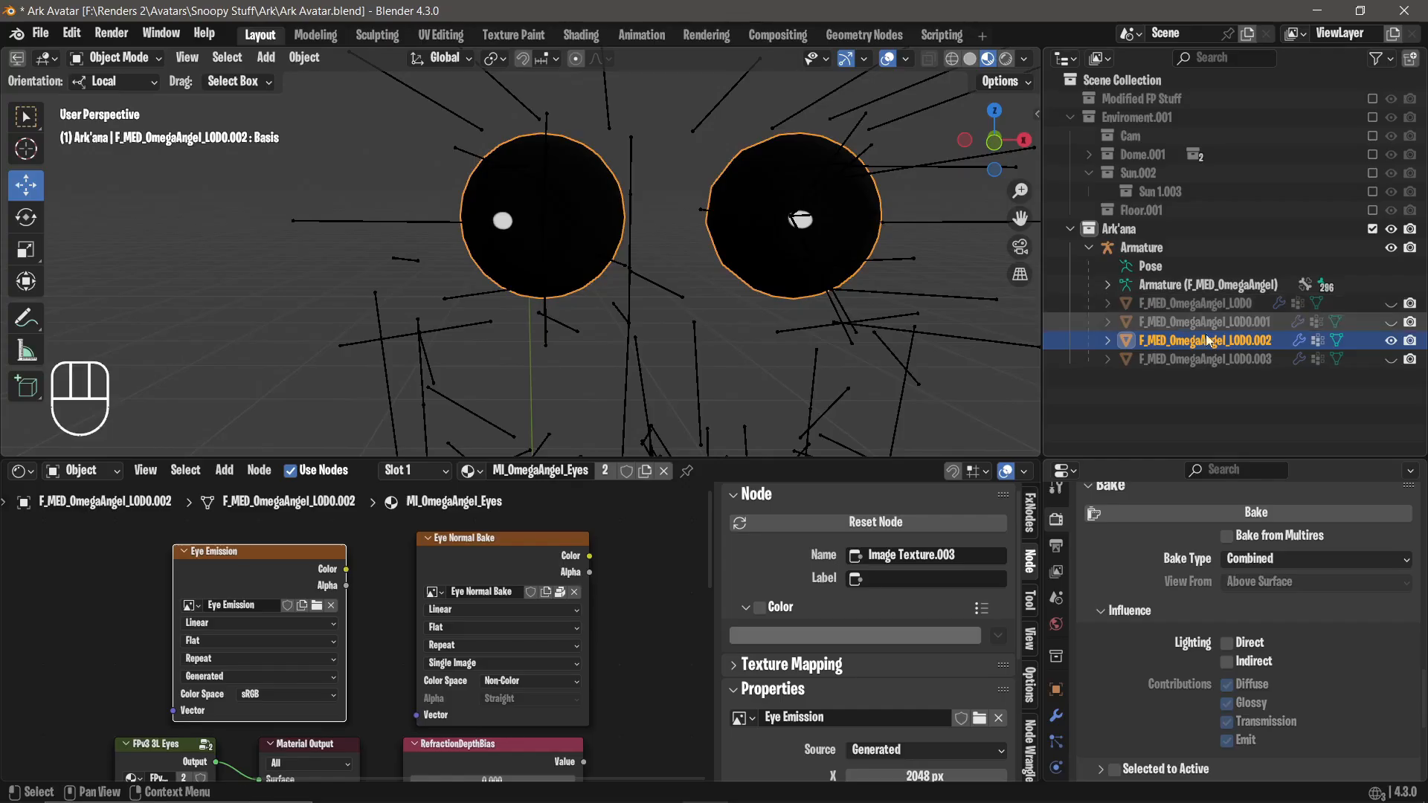
View the eyes in front orthographic view with the viewport overlays hidden.
scroll(521, 638, down, 1)
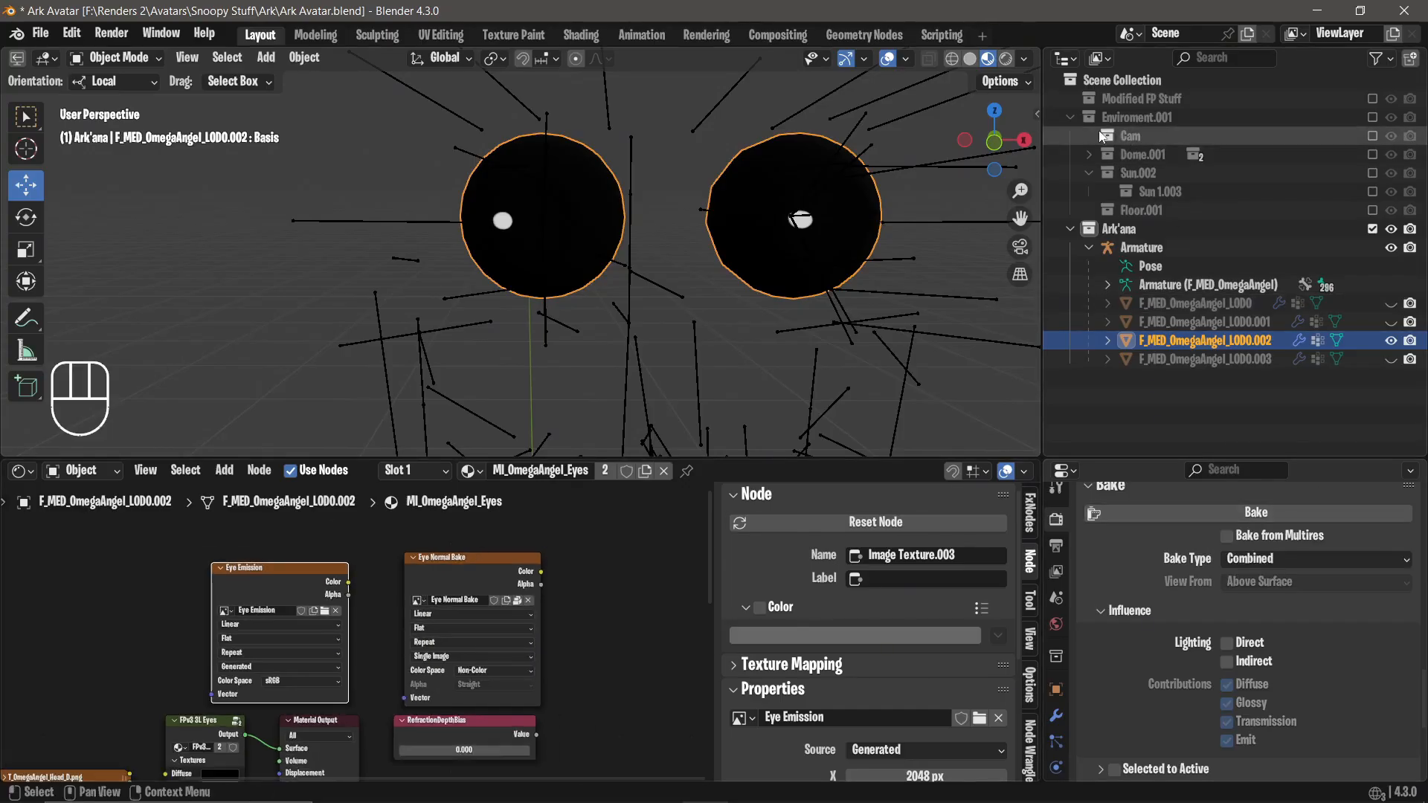
click(997, 141)
scroll(867, 125, up, 4)
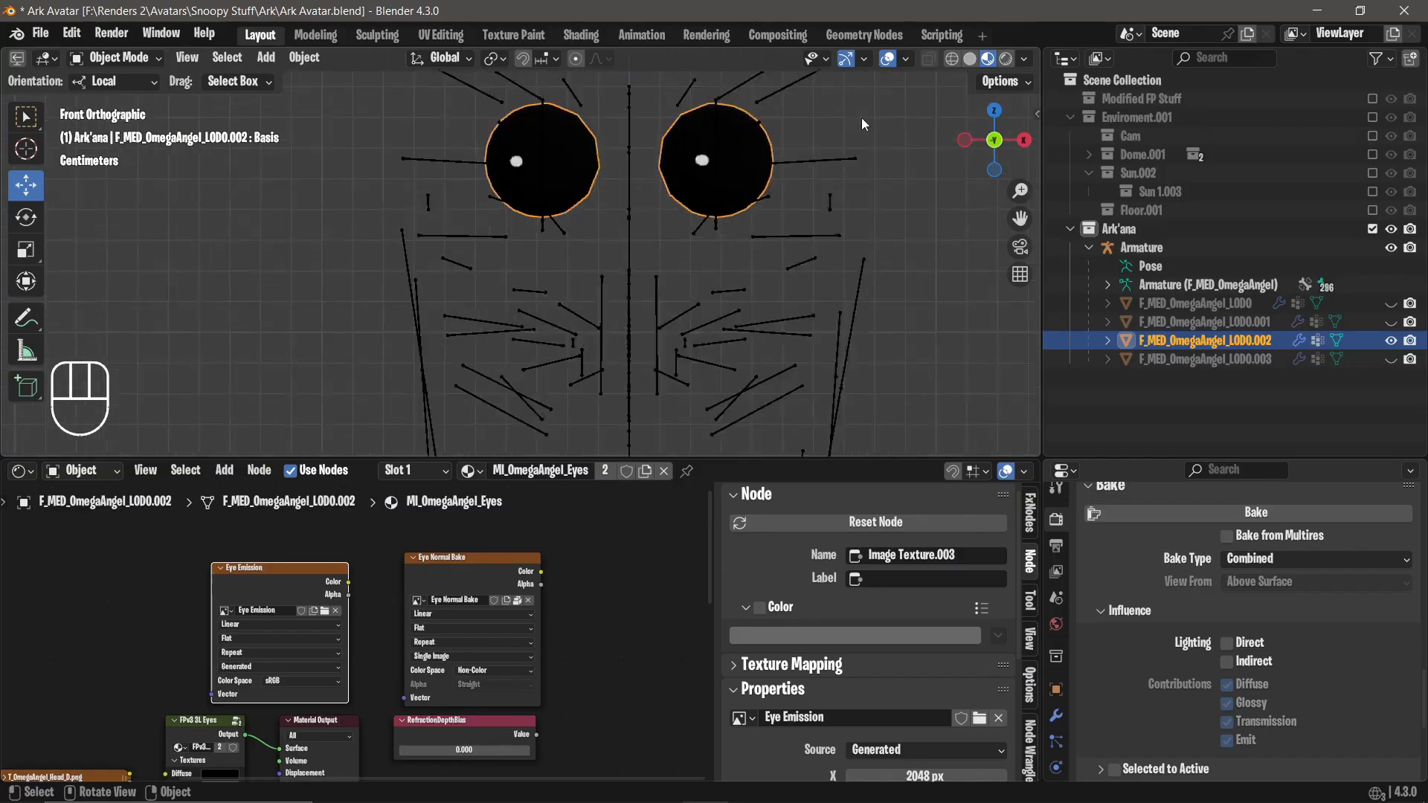
click(888, 59)
shift+middle_drag(858, 141, 824, 200)
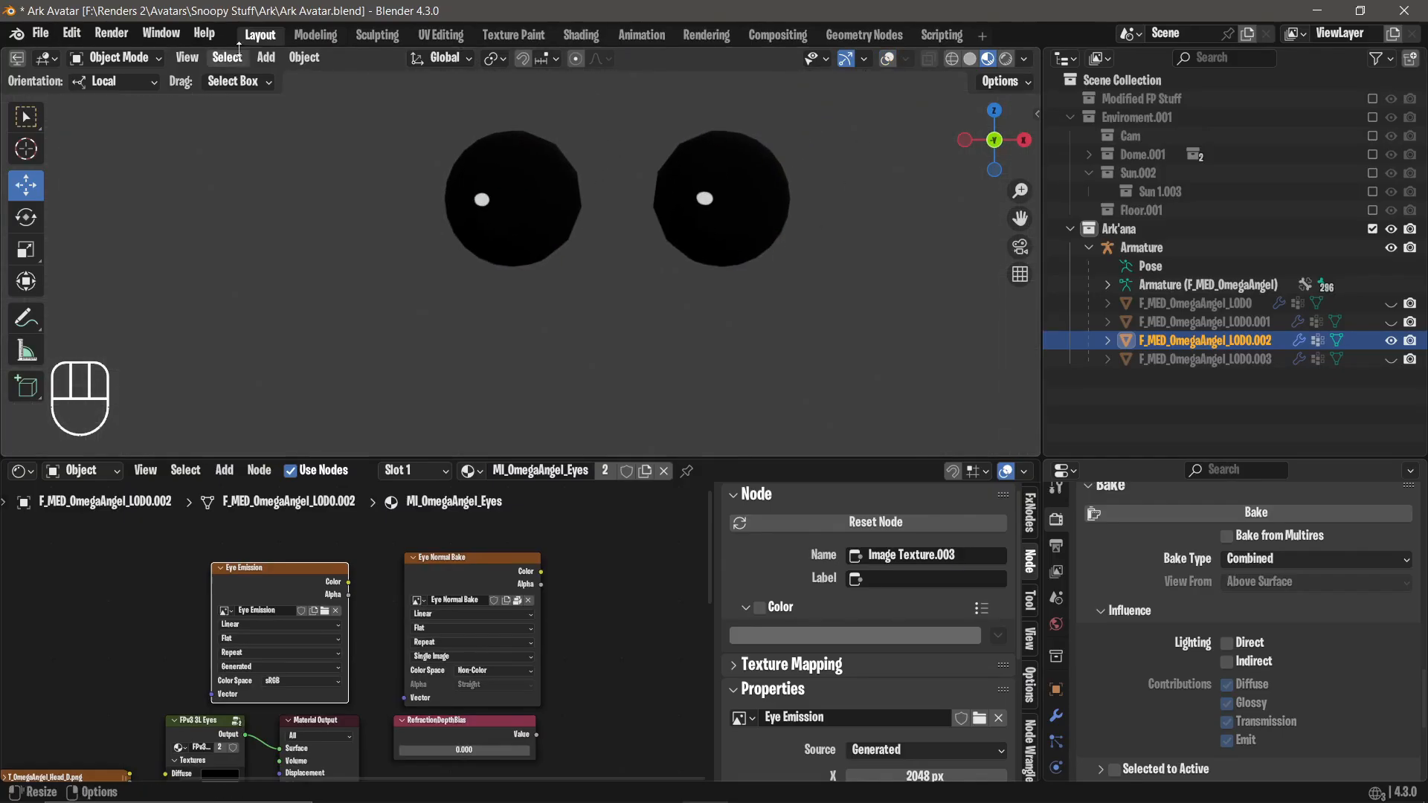
Add a camera to the scene and align it to the front orthographic view of the eyes.
click(266, 58)
click(269, 57)
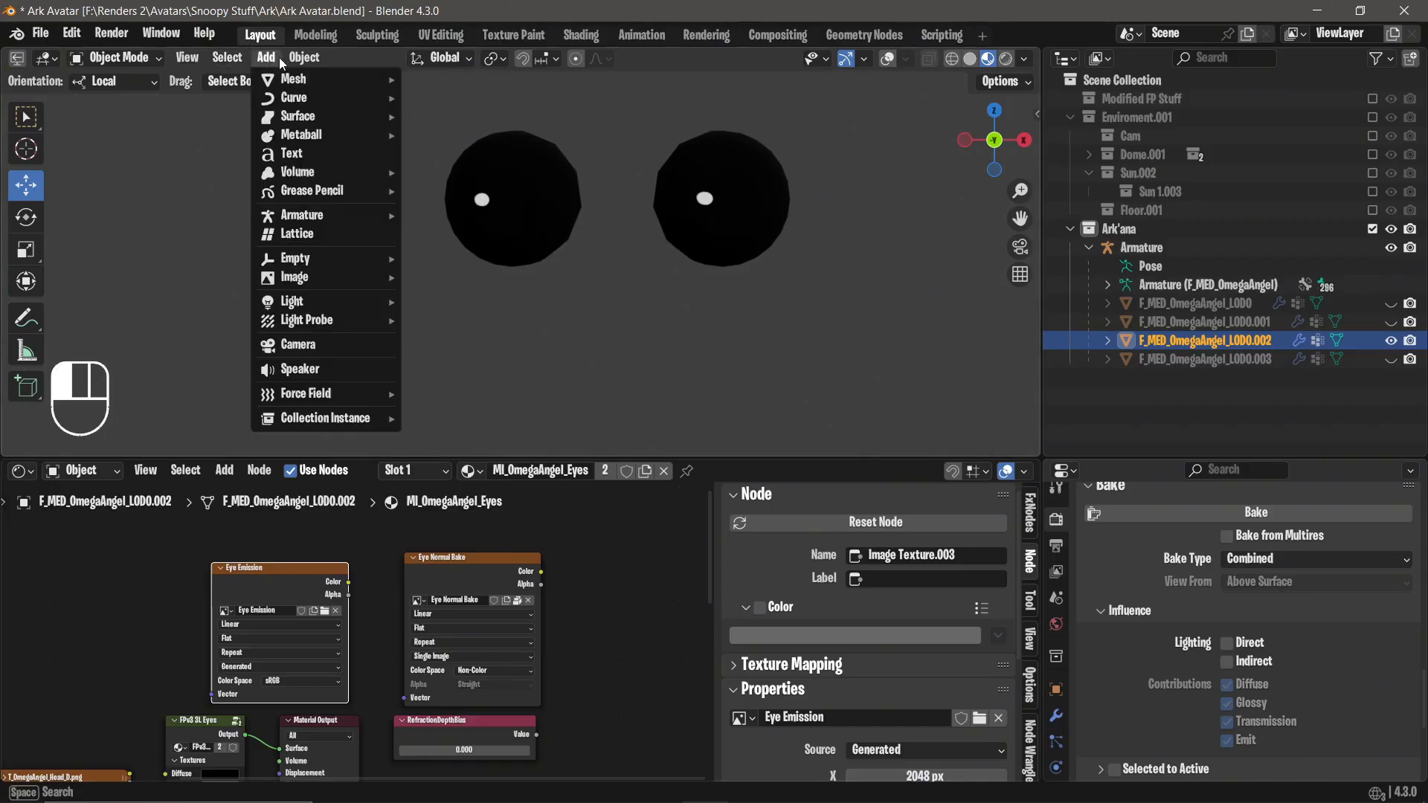
click(347, 345)
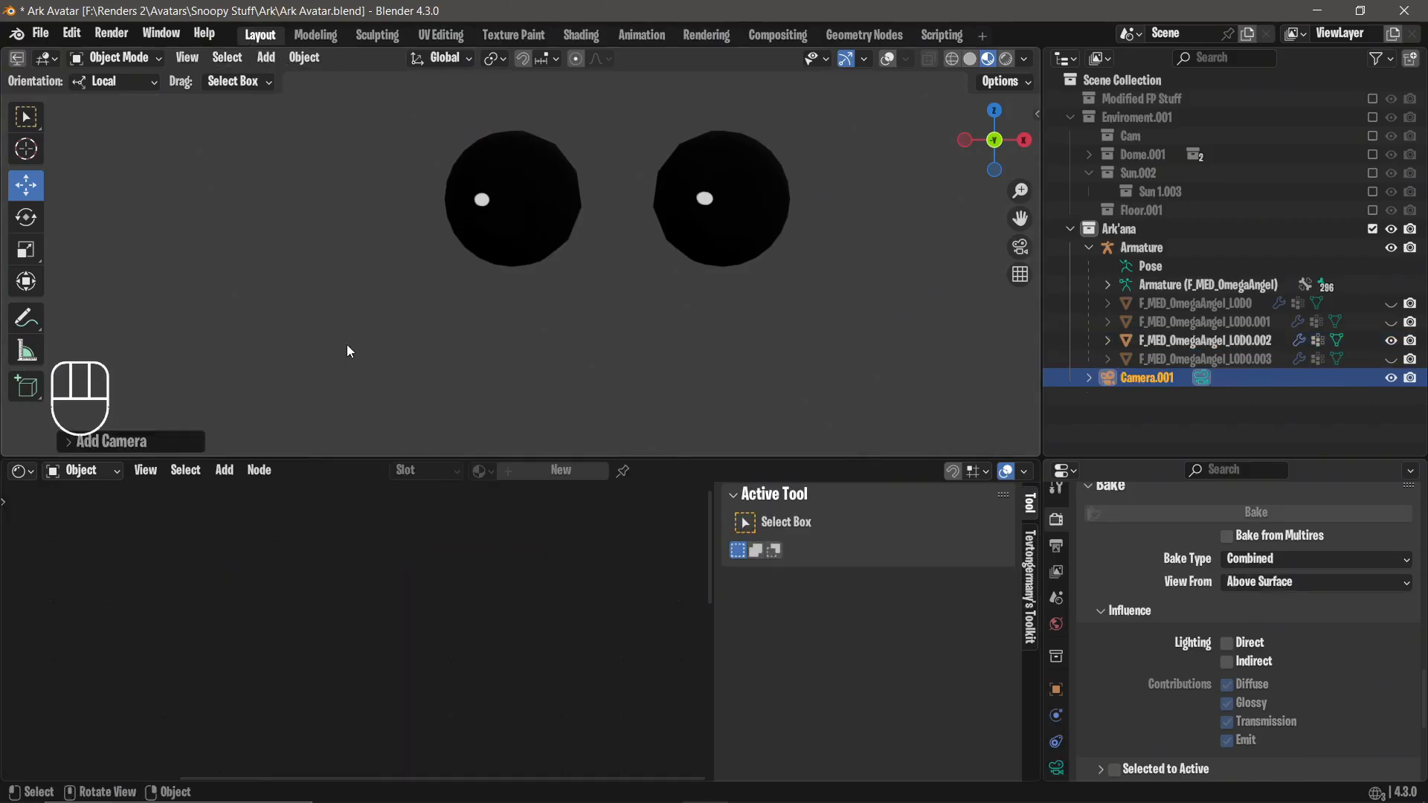
click(885, 63)
middle_drag(874, 78, 840, 185)
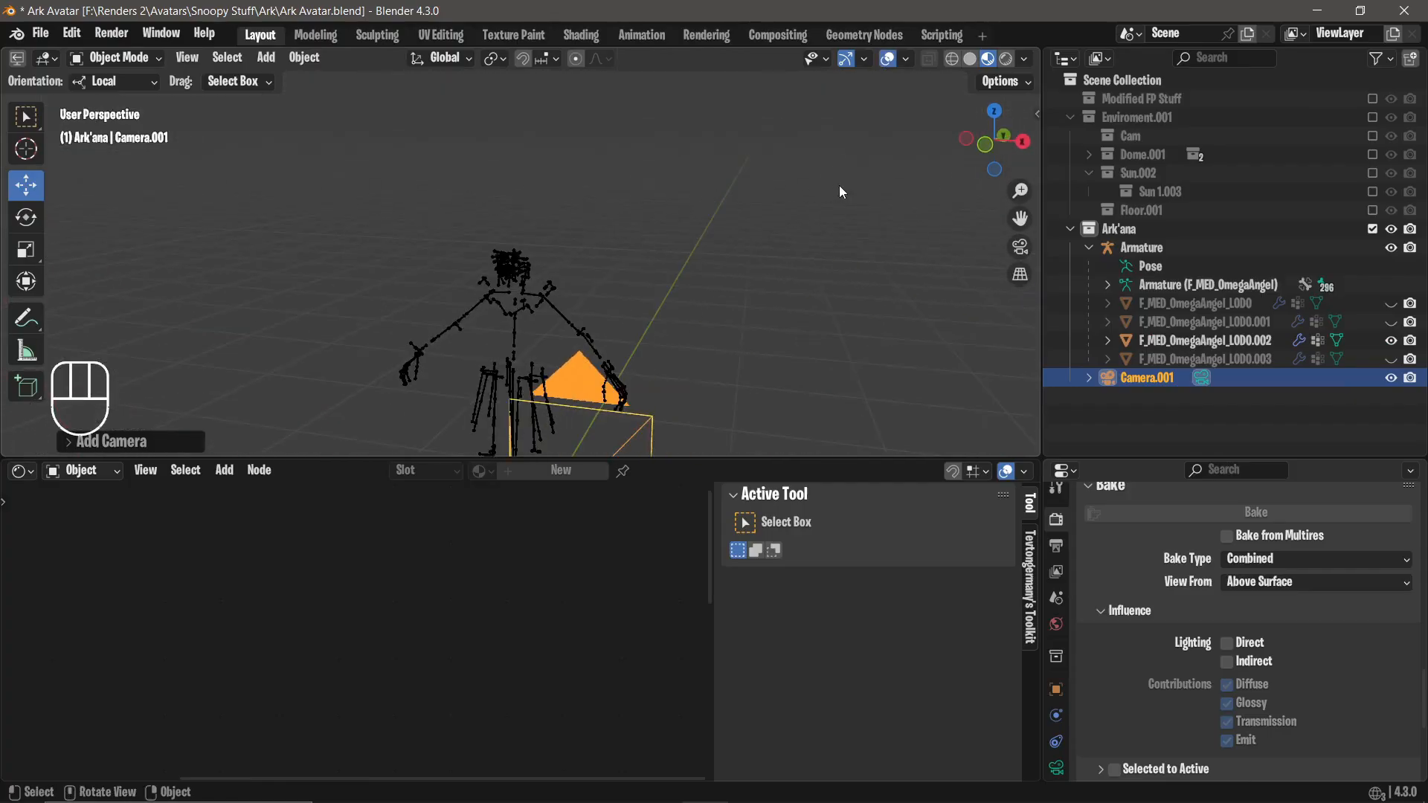
click(1010, 165)
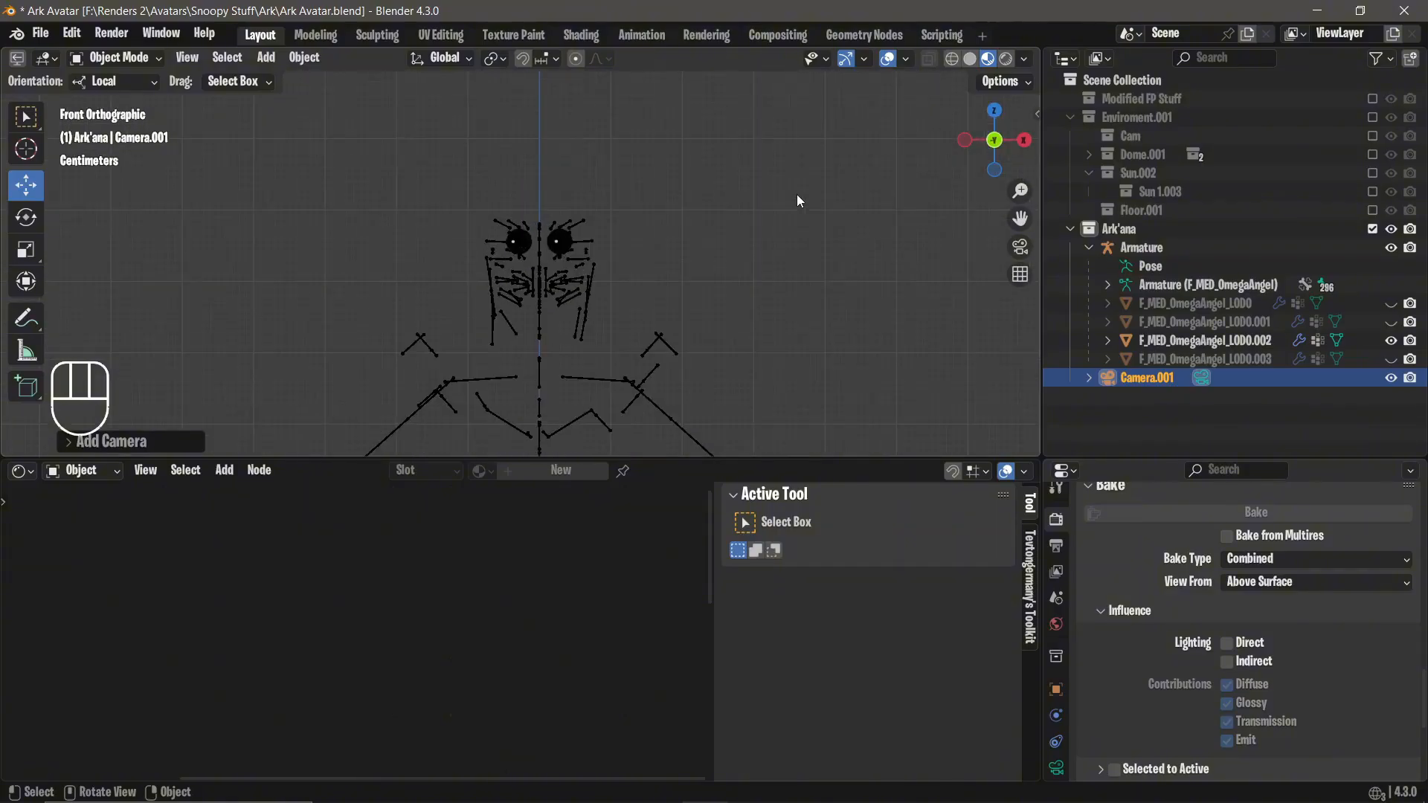
key(ctrl+alt+KP_0)
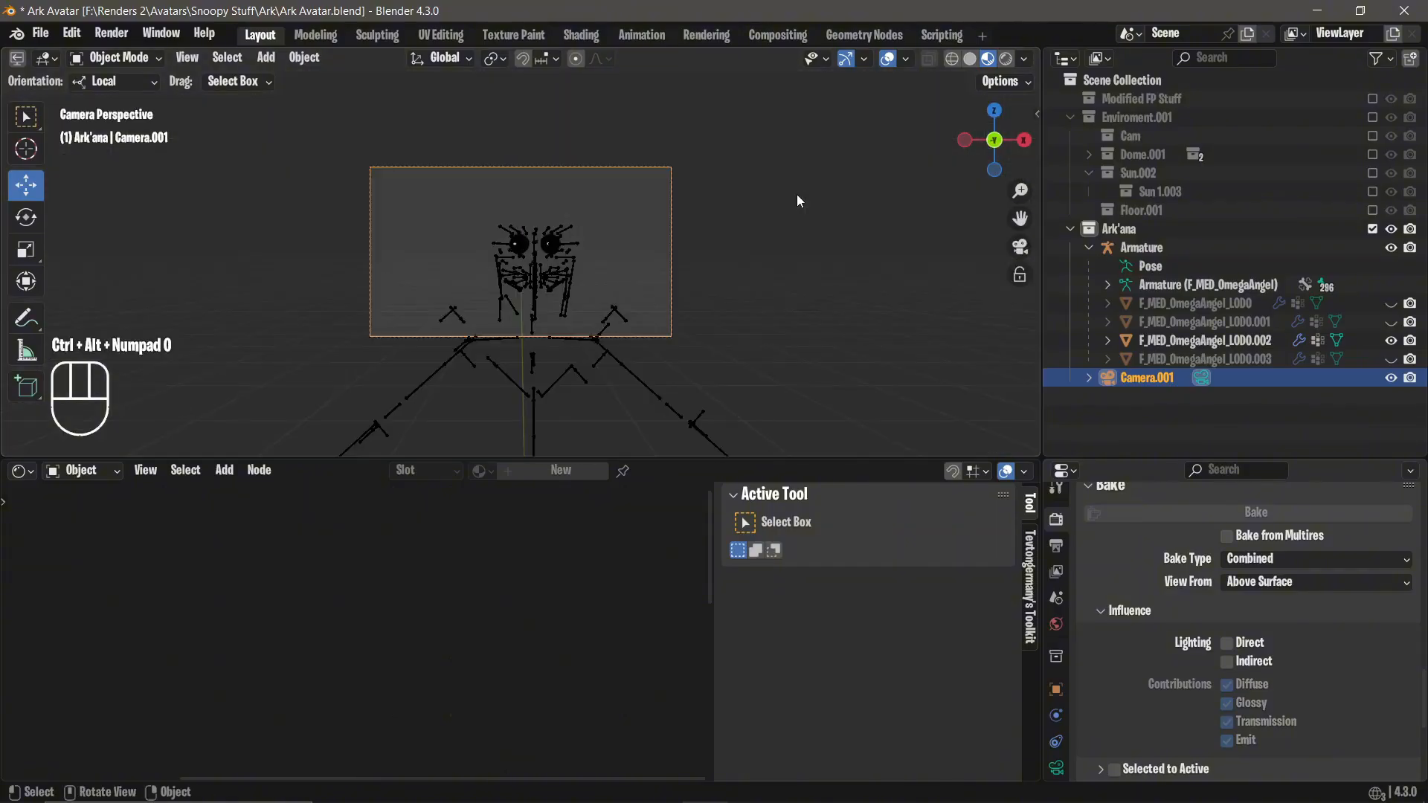
Set the new camera's location to X 0 m, Y -1.55 m and Z 1.5916 m.
click(1056, 690)
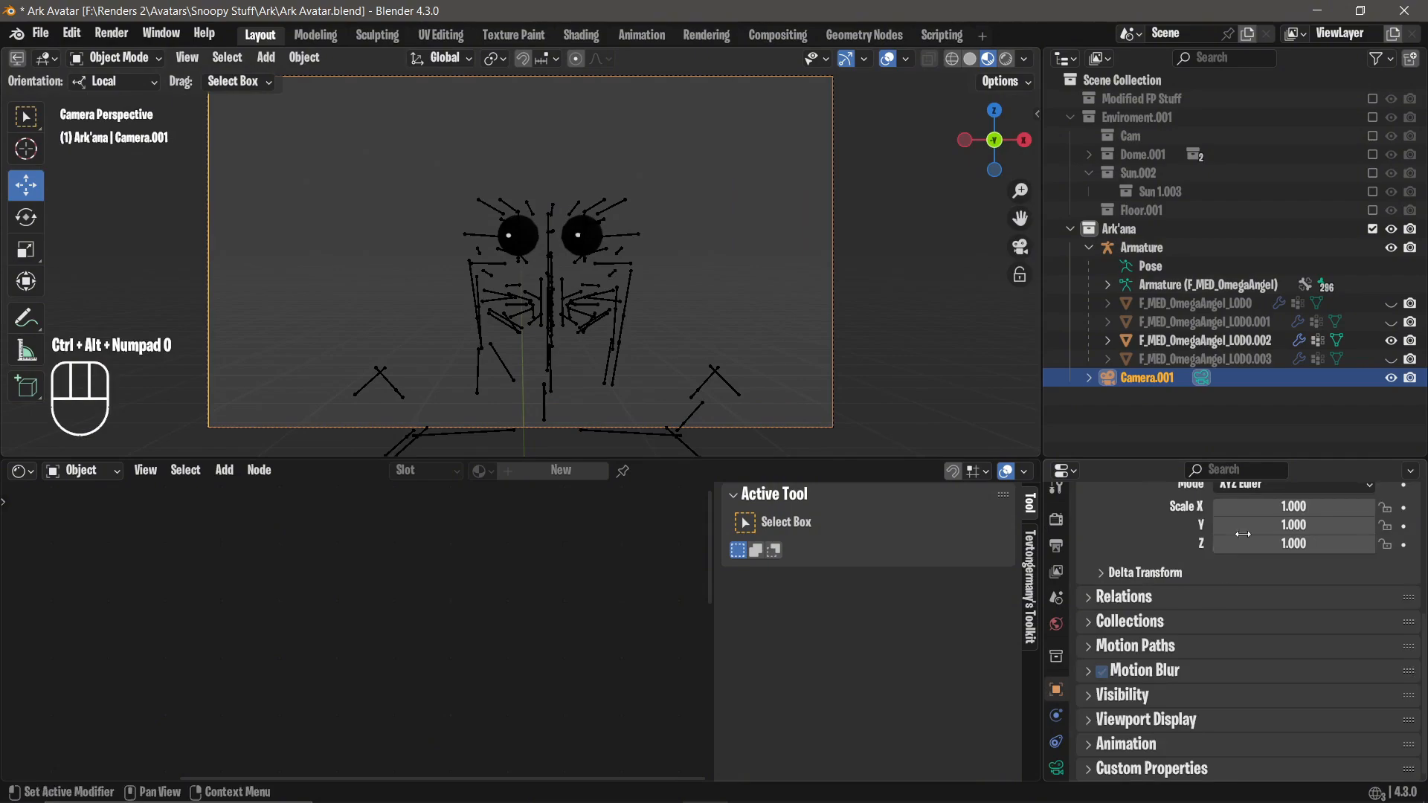
scroll(1146, 627, up, 5)
click(1271, 548)
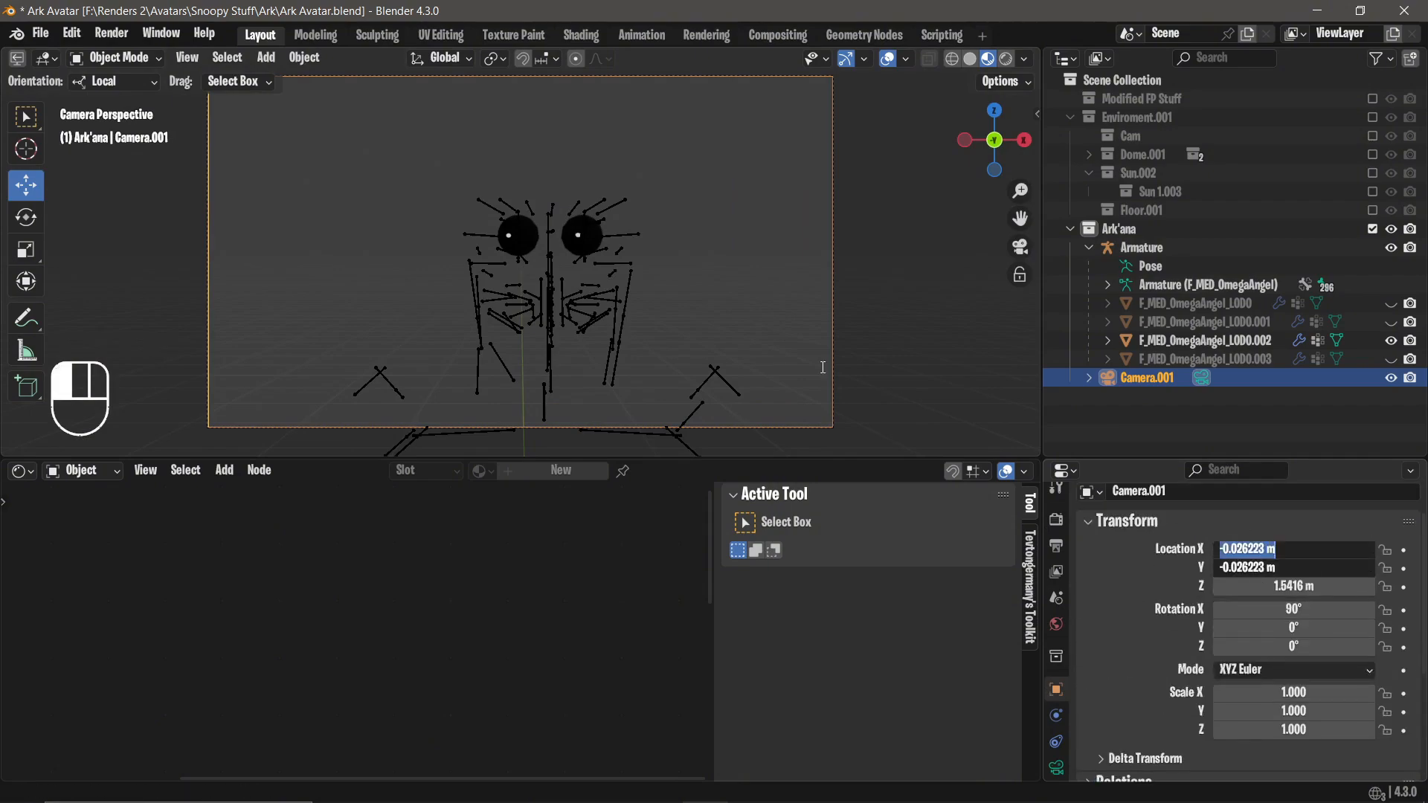
text(0)
key(Return)
scroll(627, 222, down, 5)
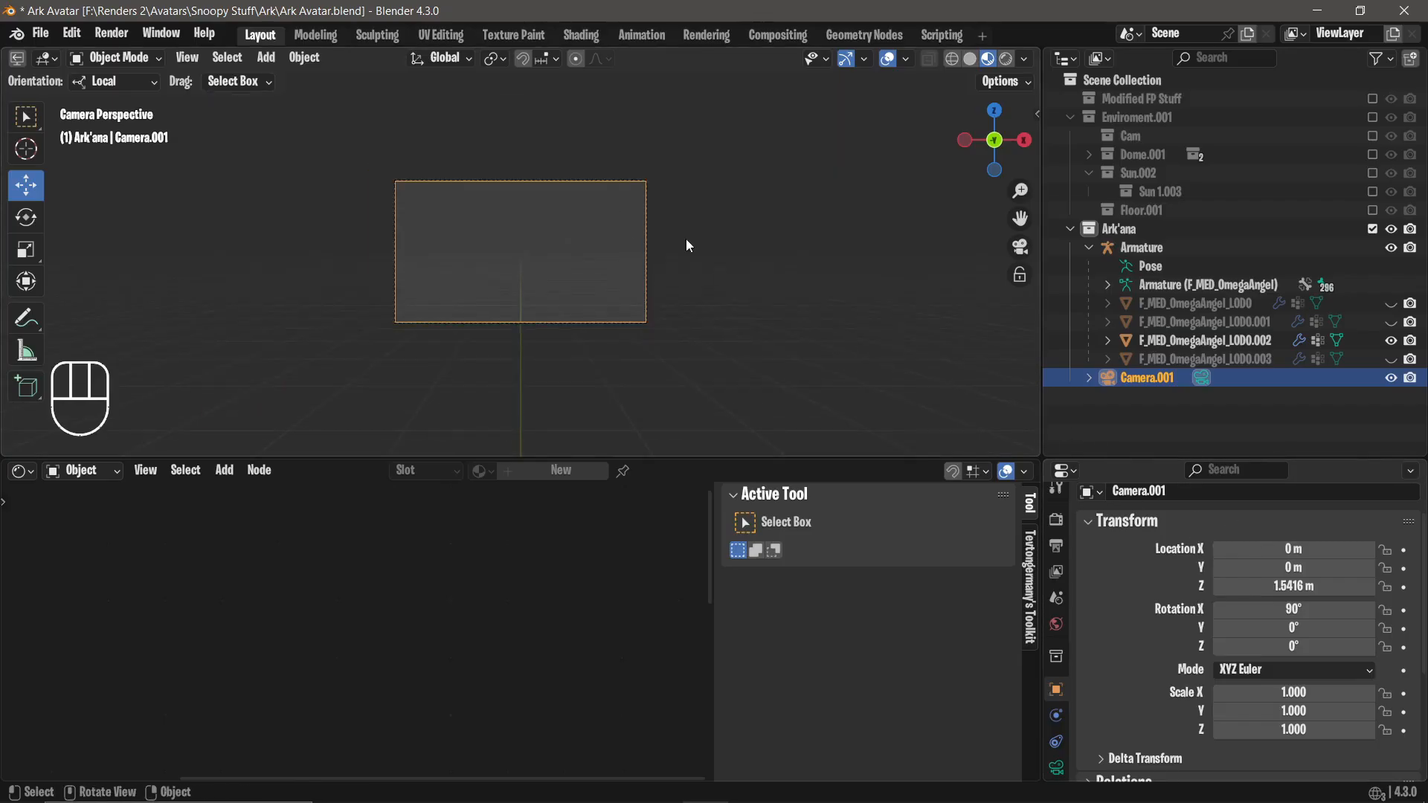
scroll(686, 239, up, 5)
drag(1320, 568, 1196, 567)
drag(1320, 543, 1380, 586)
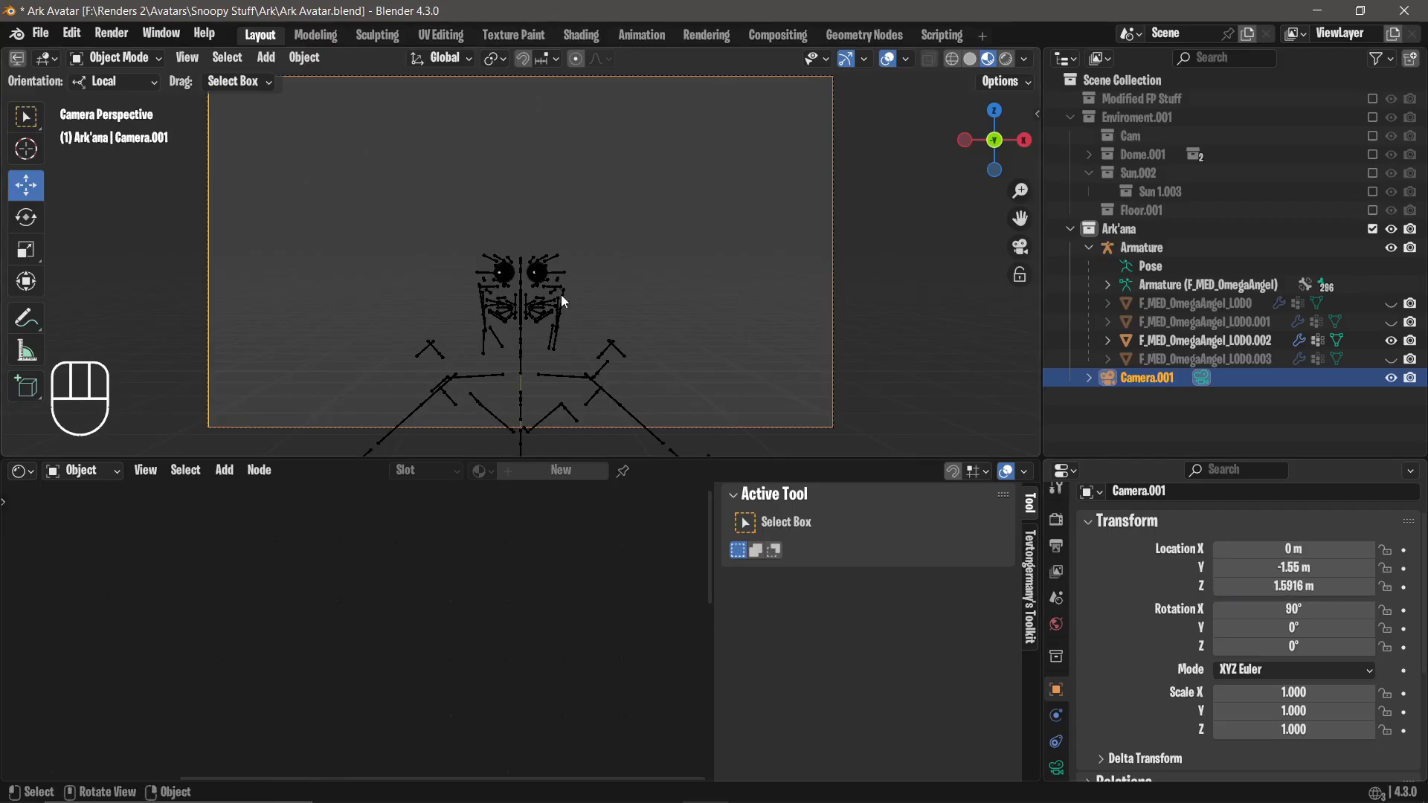
Fly the camera in towards the eyes, to about Y -0.455 m and Z 1.539 m, and hide the viewport overlays.
key(shift+grave)
key(w)
key(q)
key(w)
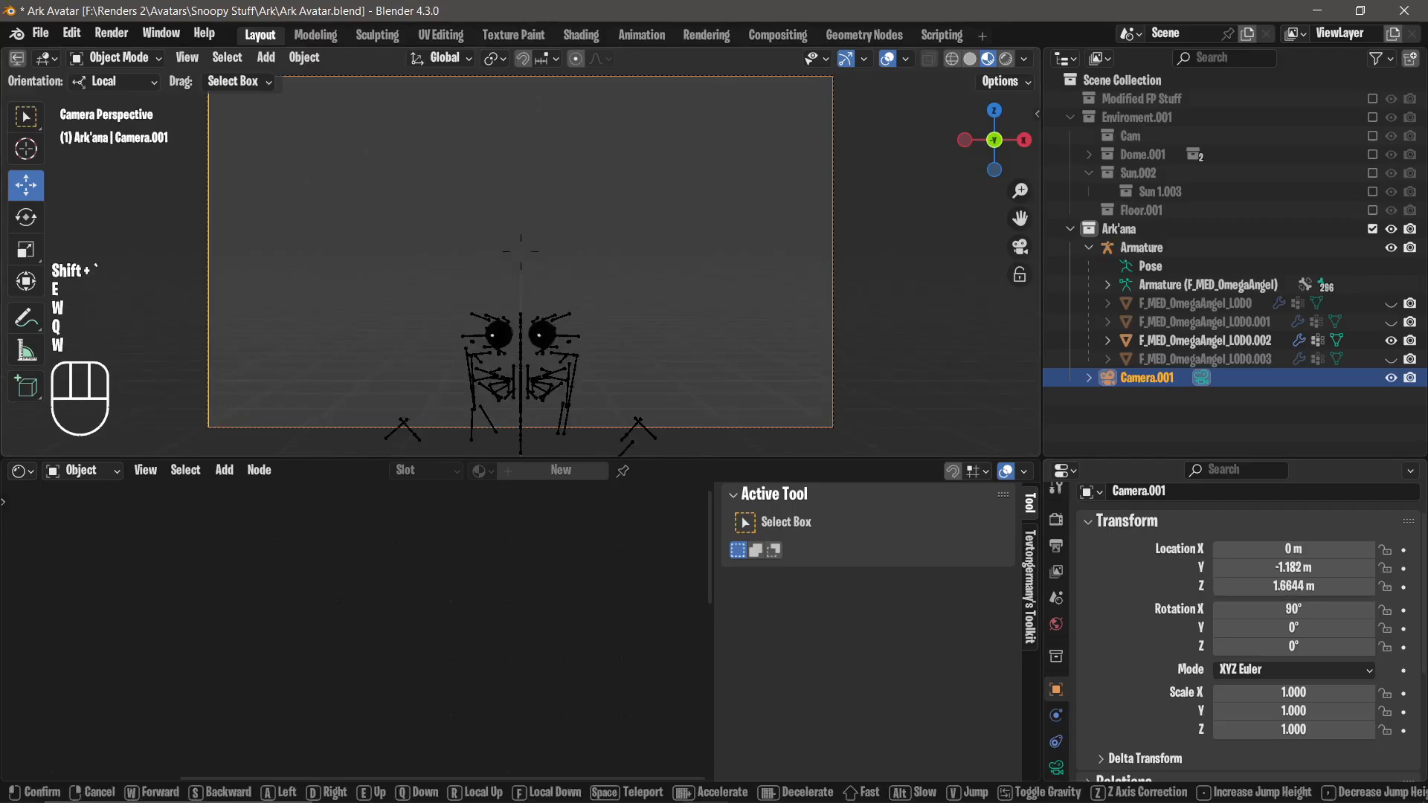
key(q)
key(w)
key(w)
key(w)
click(627, 242)
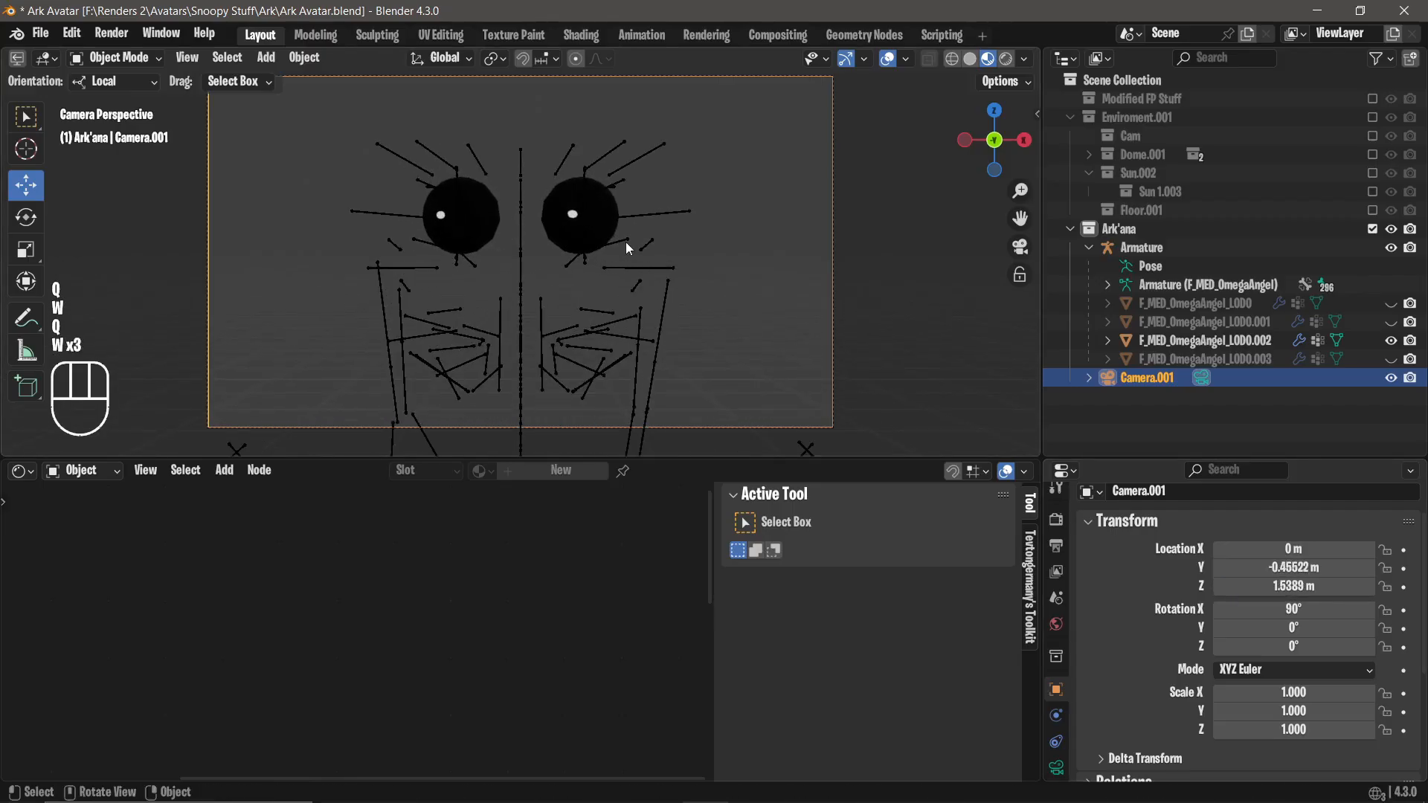
click(887, 59)
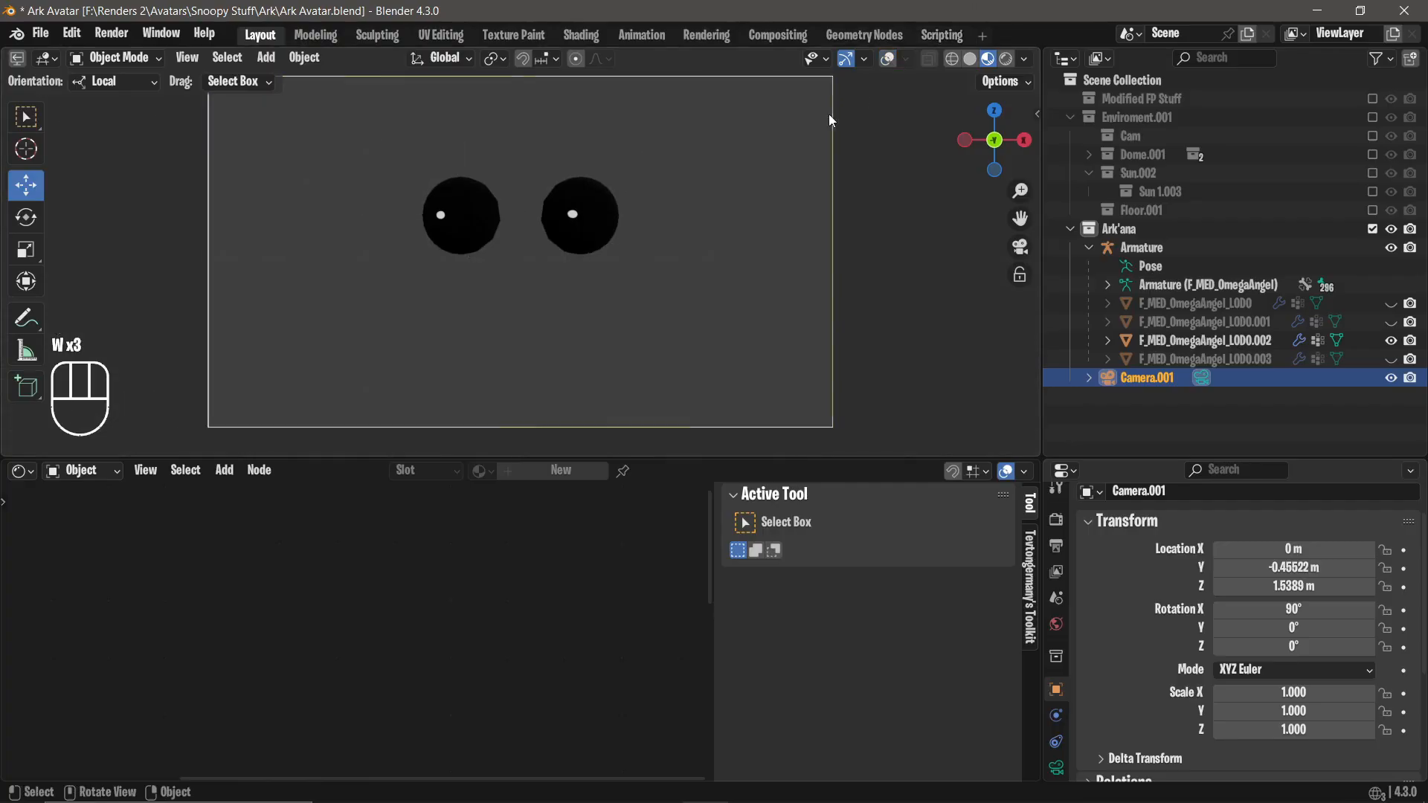
Set the camera's lens type to Orthographic with an orthographic scale of 0.100.
scroll(1051, 720, down, 2)
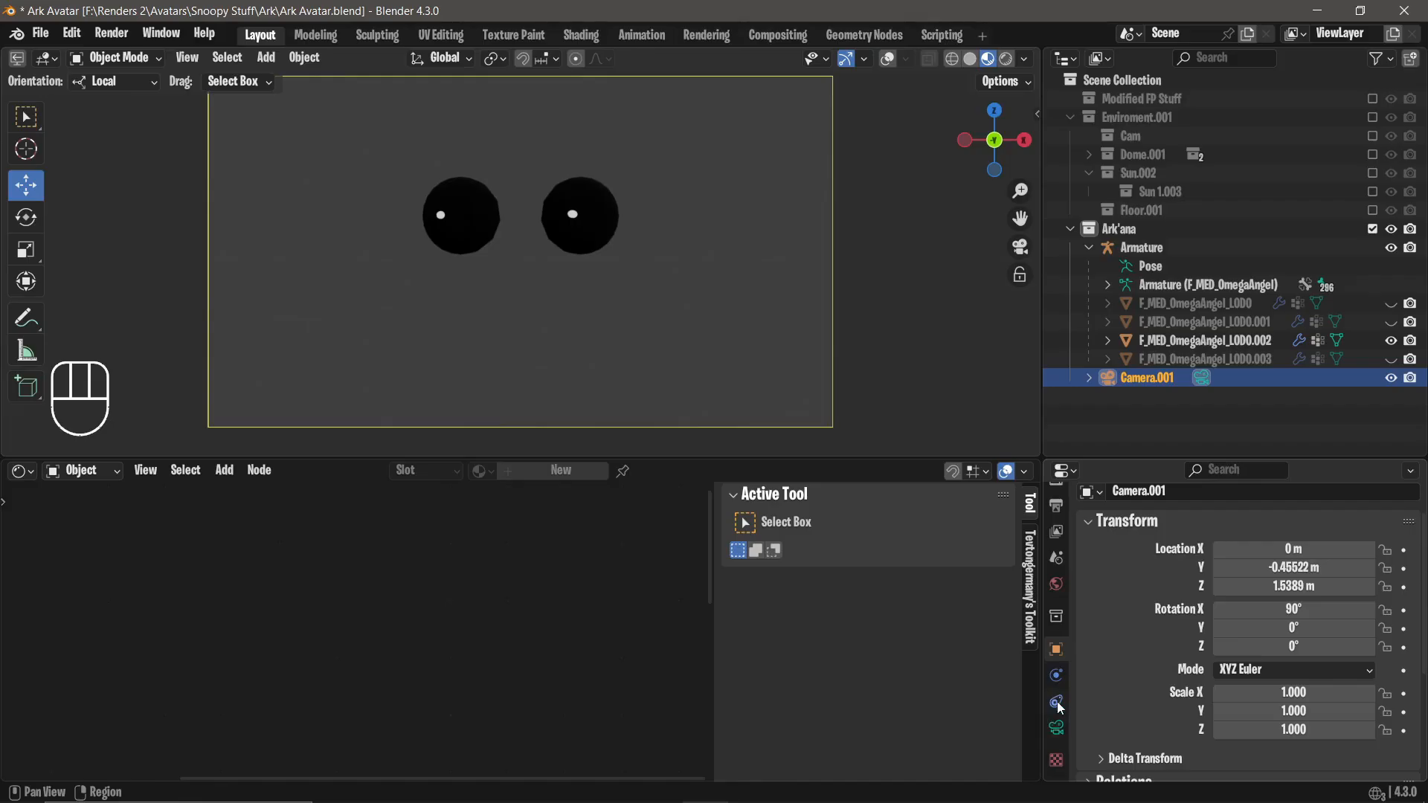
click(1056, 728)
click(1267, 558)
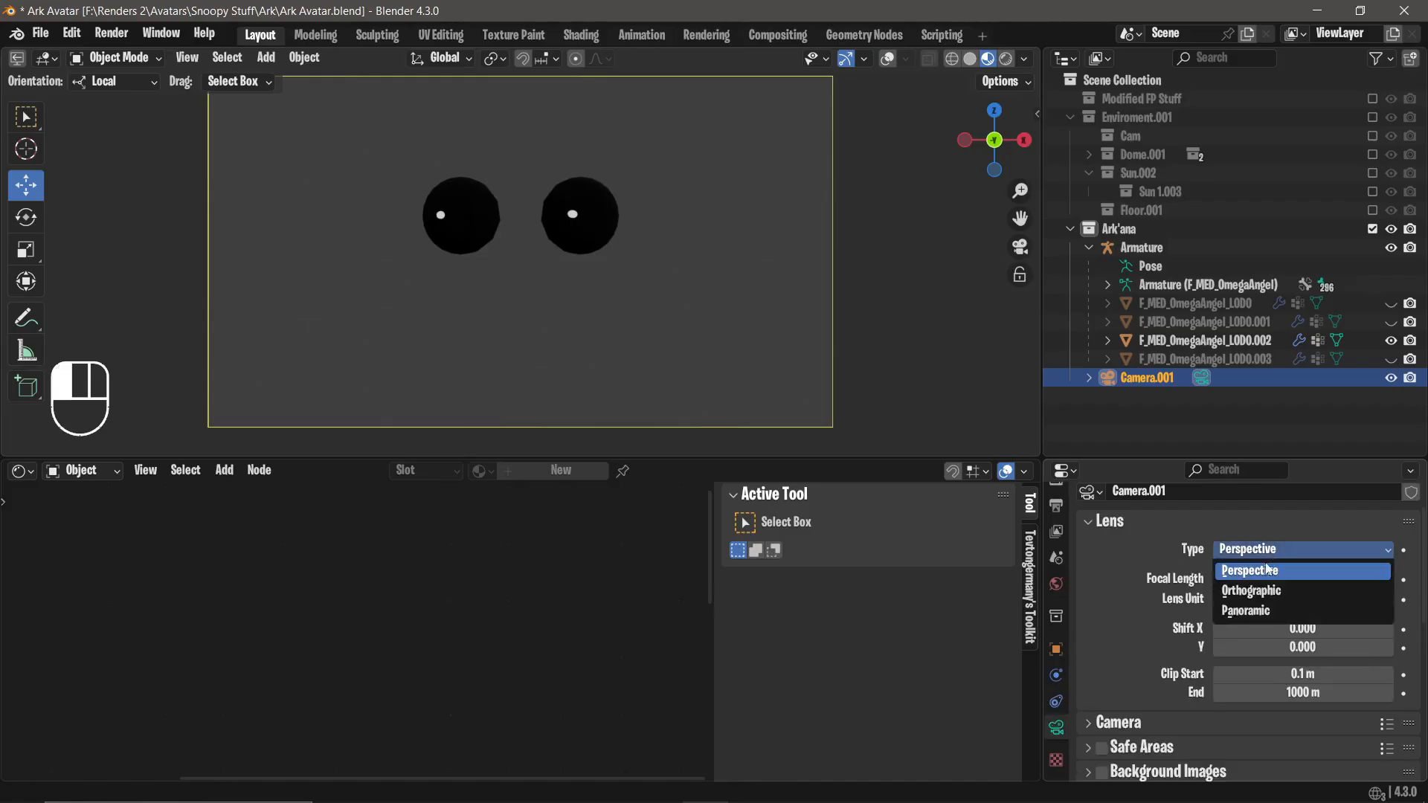
click(1266, 572)
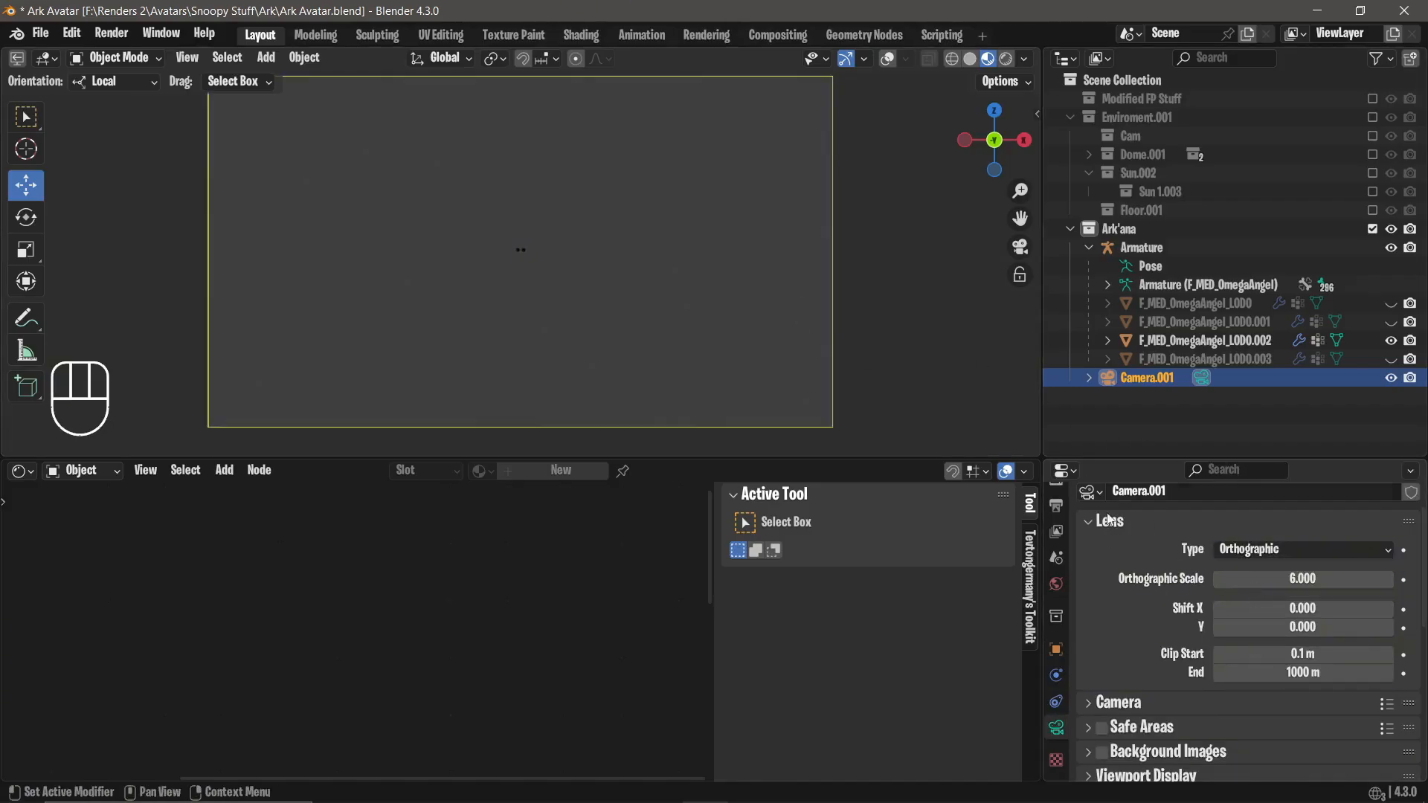
mouse_move(1246, 580)
mouse_down()
mouse_move(1215, 581)
mouse_move(1265, 581)
mouse_move(1227, 580)
mouse_up()
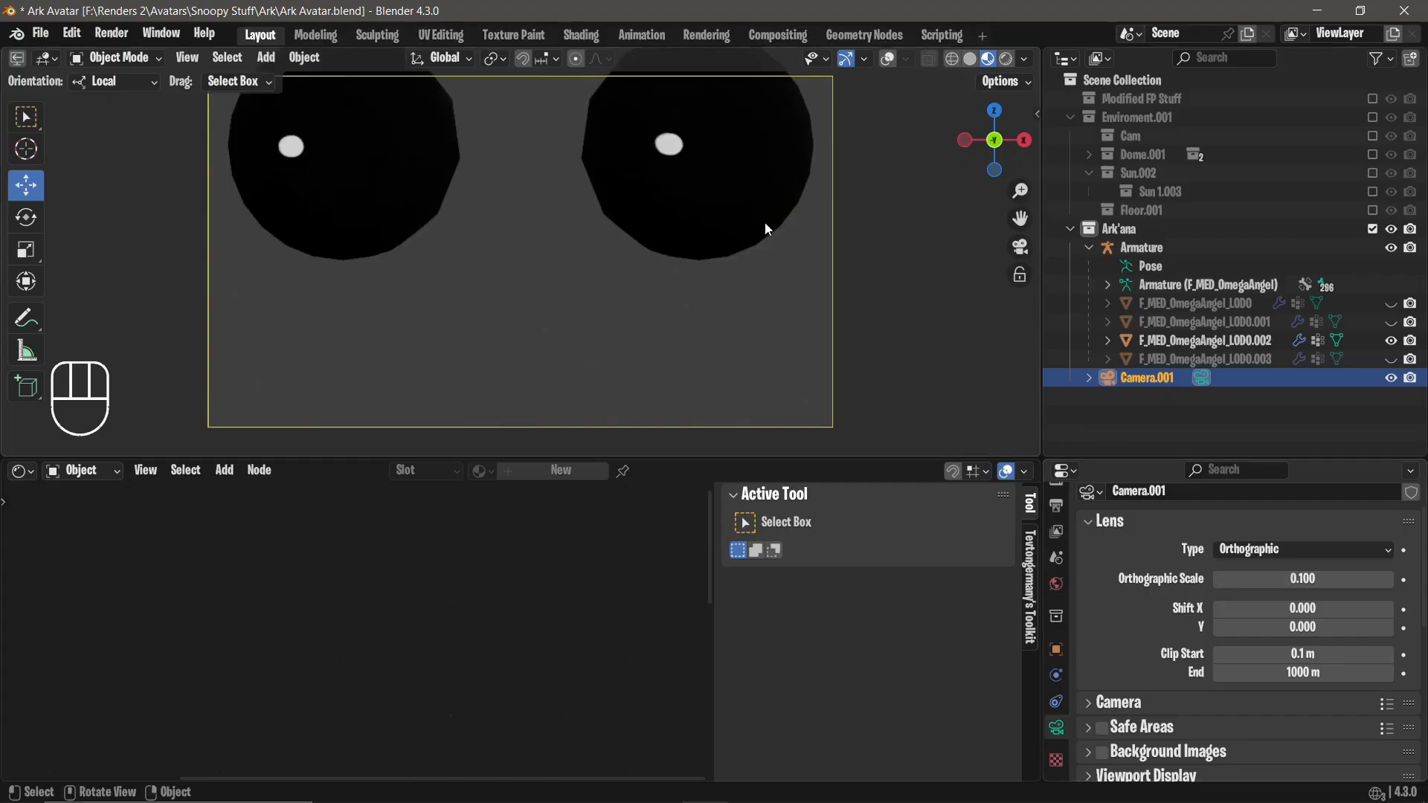
Raise the camera to about Z 1.574 m with walk navigation to bring the eyes into the frame.
key(shift+grave)
key(e)
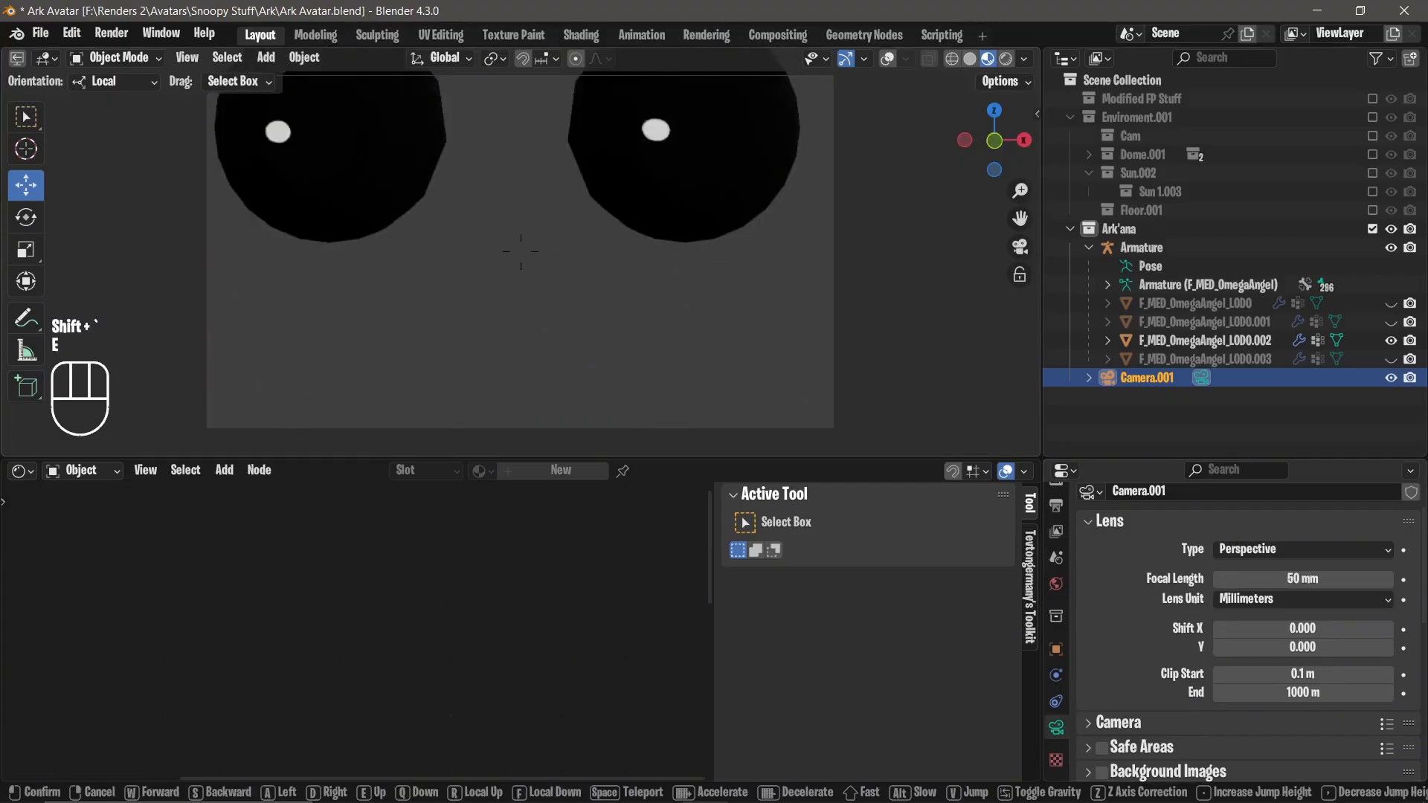
click(899, 319)
Set the camera's rotation to X 90° and Z 0° and its Z location to 1.5542 m.
click(1056, 649)
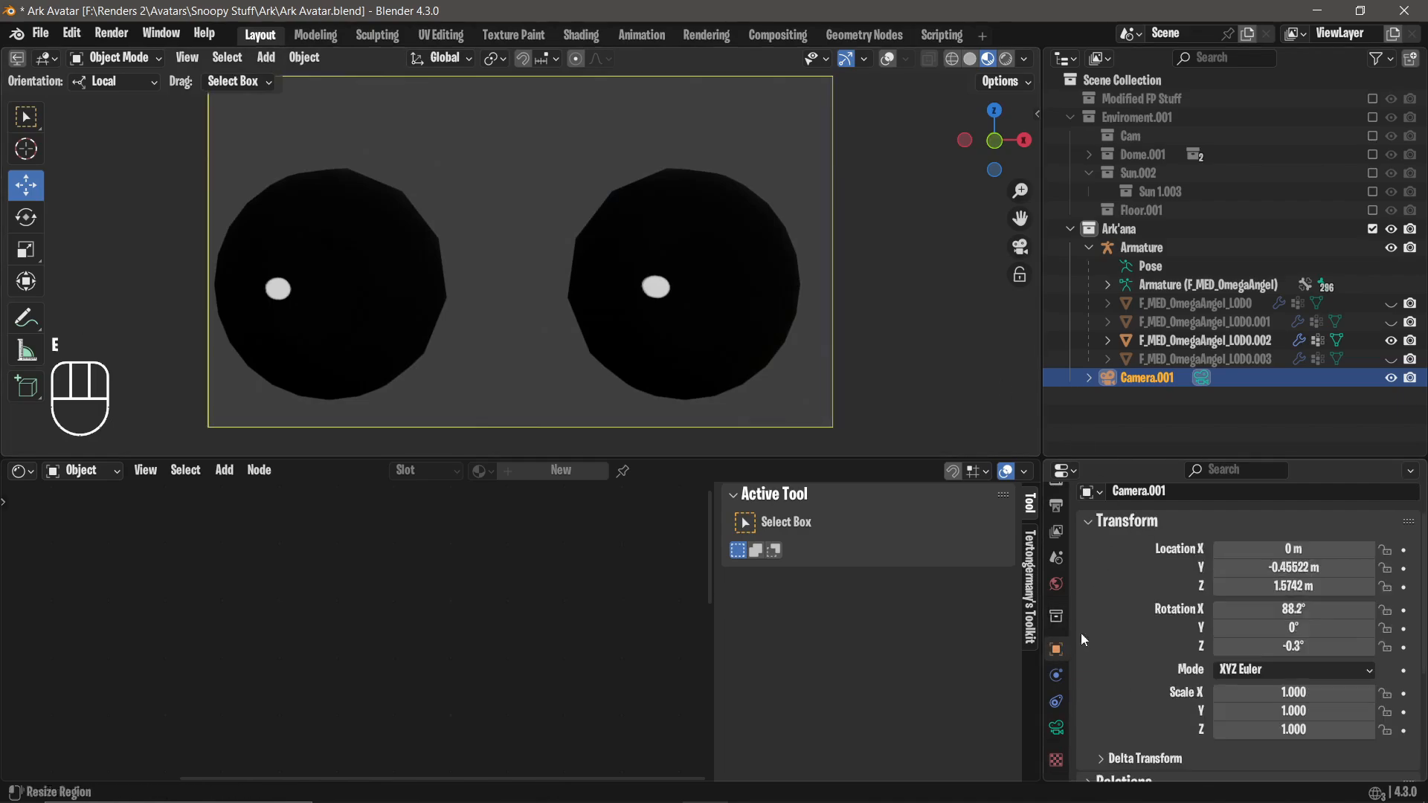
double_click(1254, 610)
key(Return)
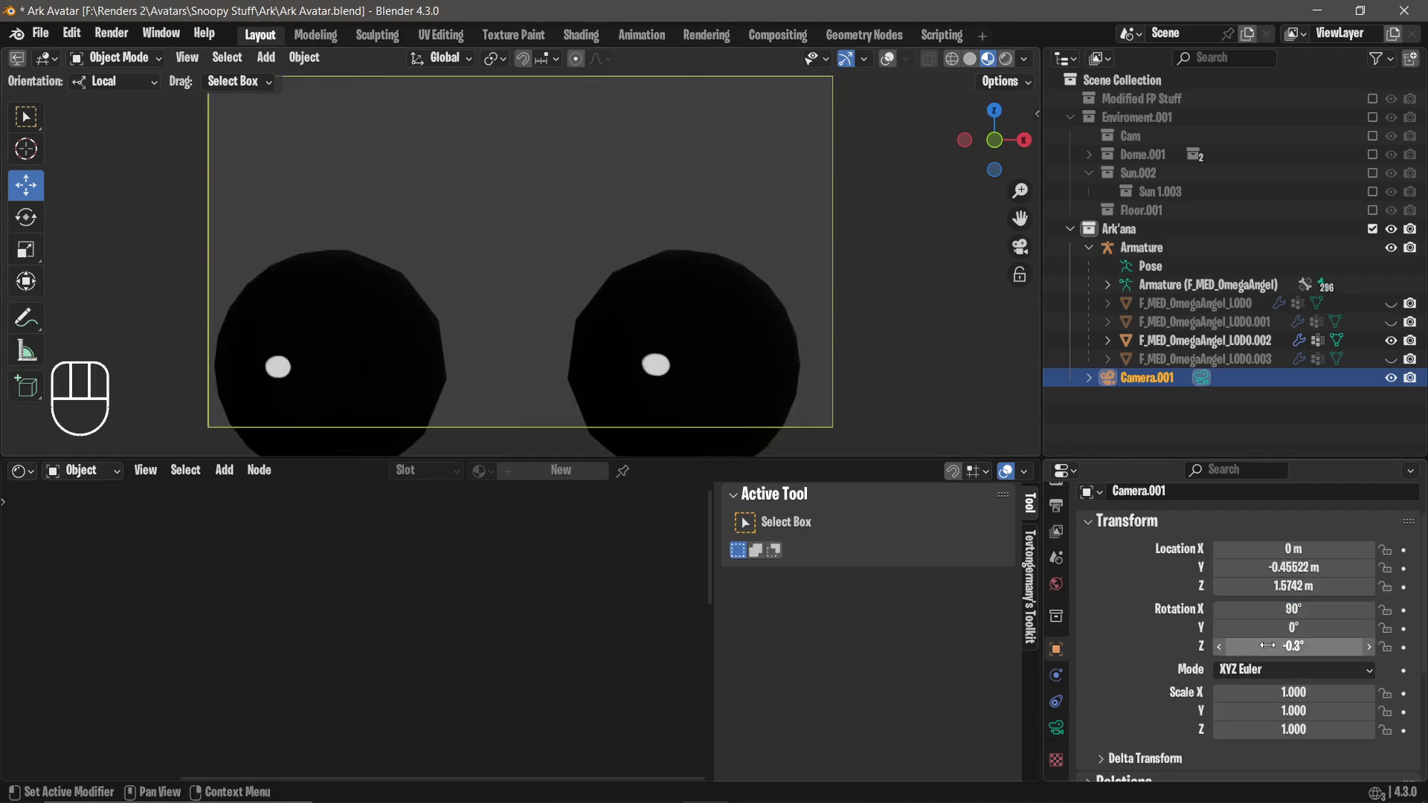
double_click(1257, 646)
text(0)
key(Return)
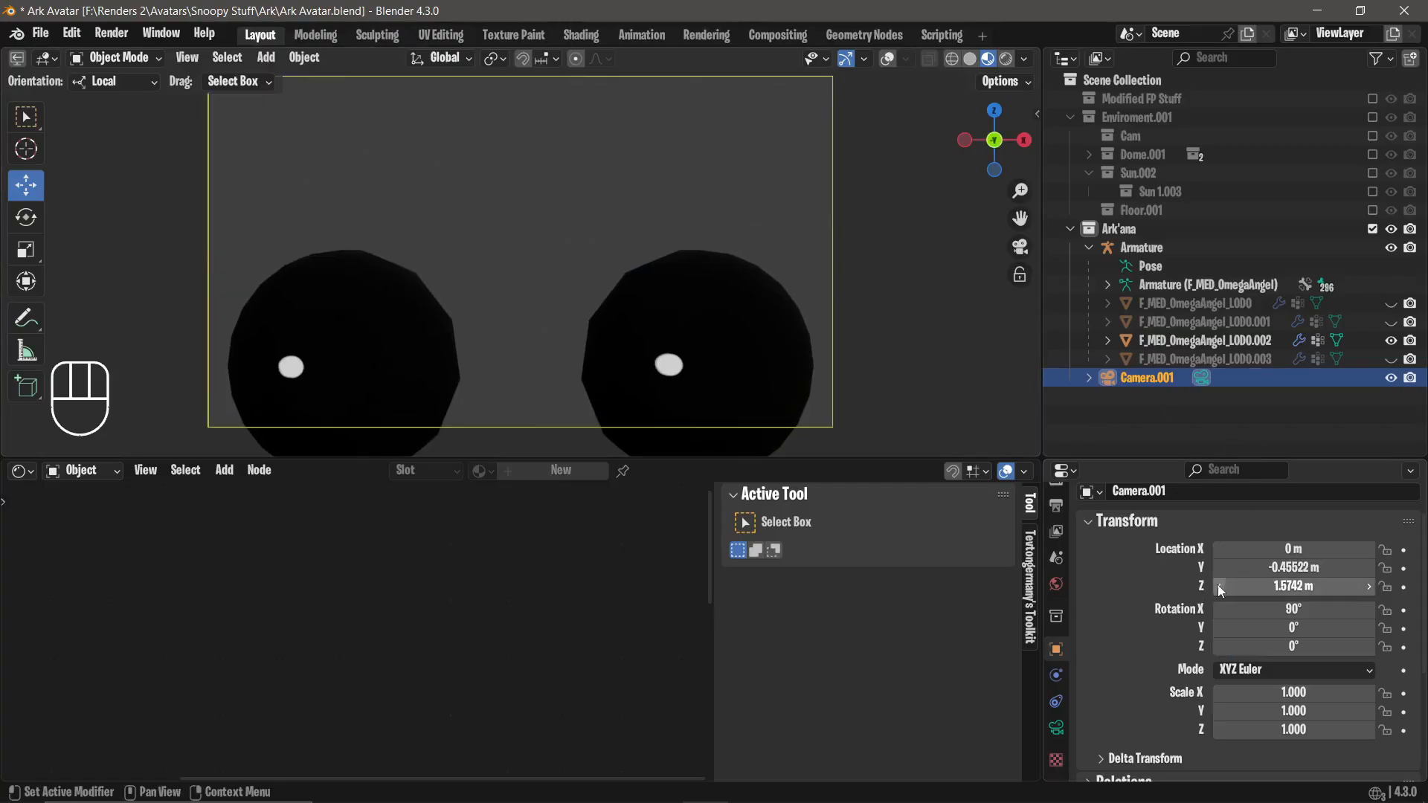
click(1219, 586)
click(1219, 586)
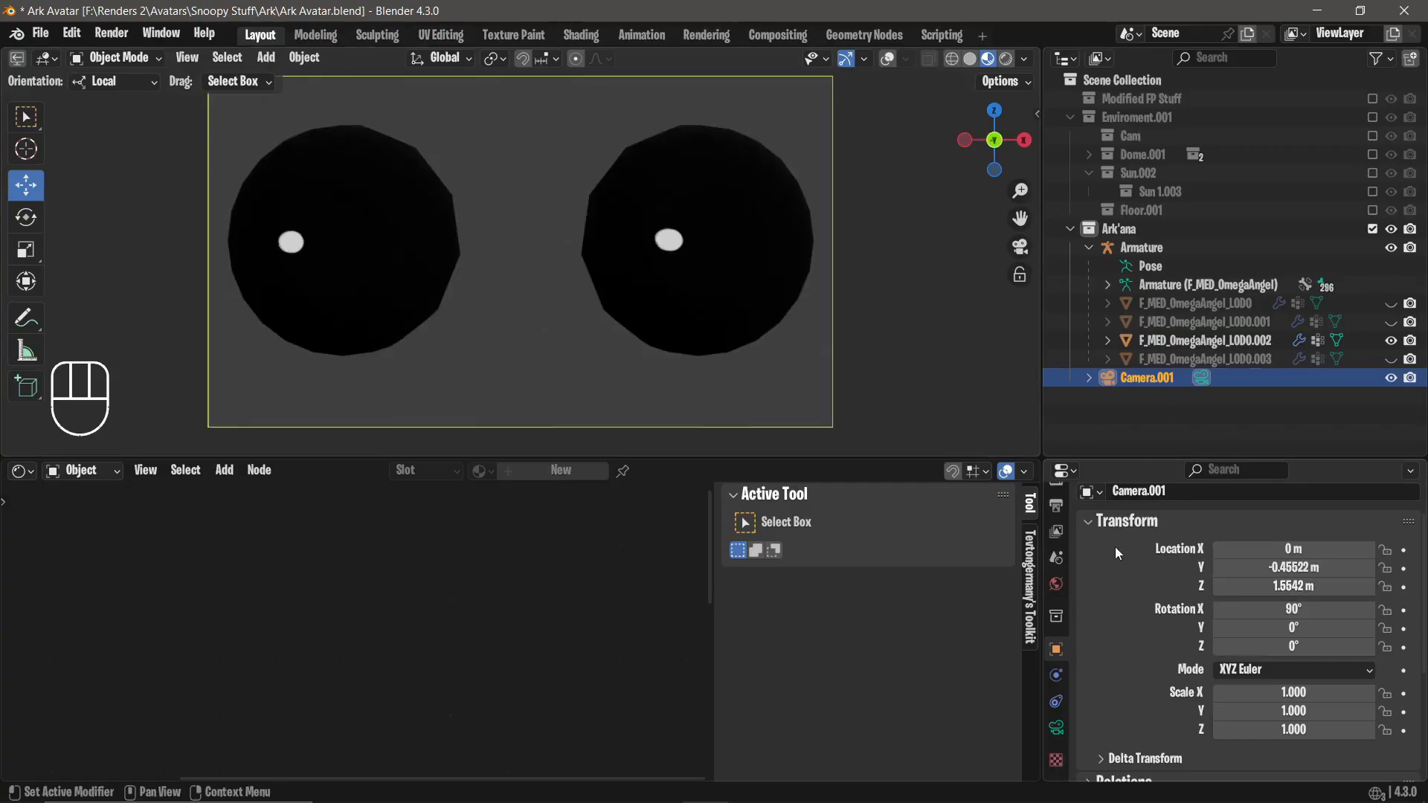
Bake the eye mesh's Combined map from Above Surface into the Eye Emission image, and show the viewport overlays again.
click(732, 286)
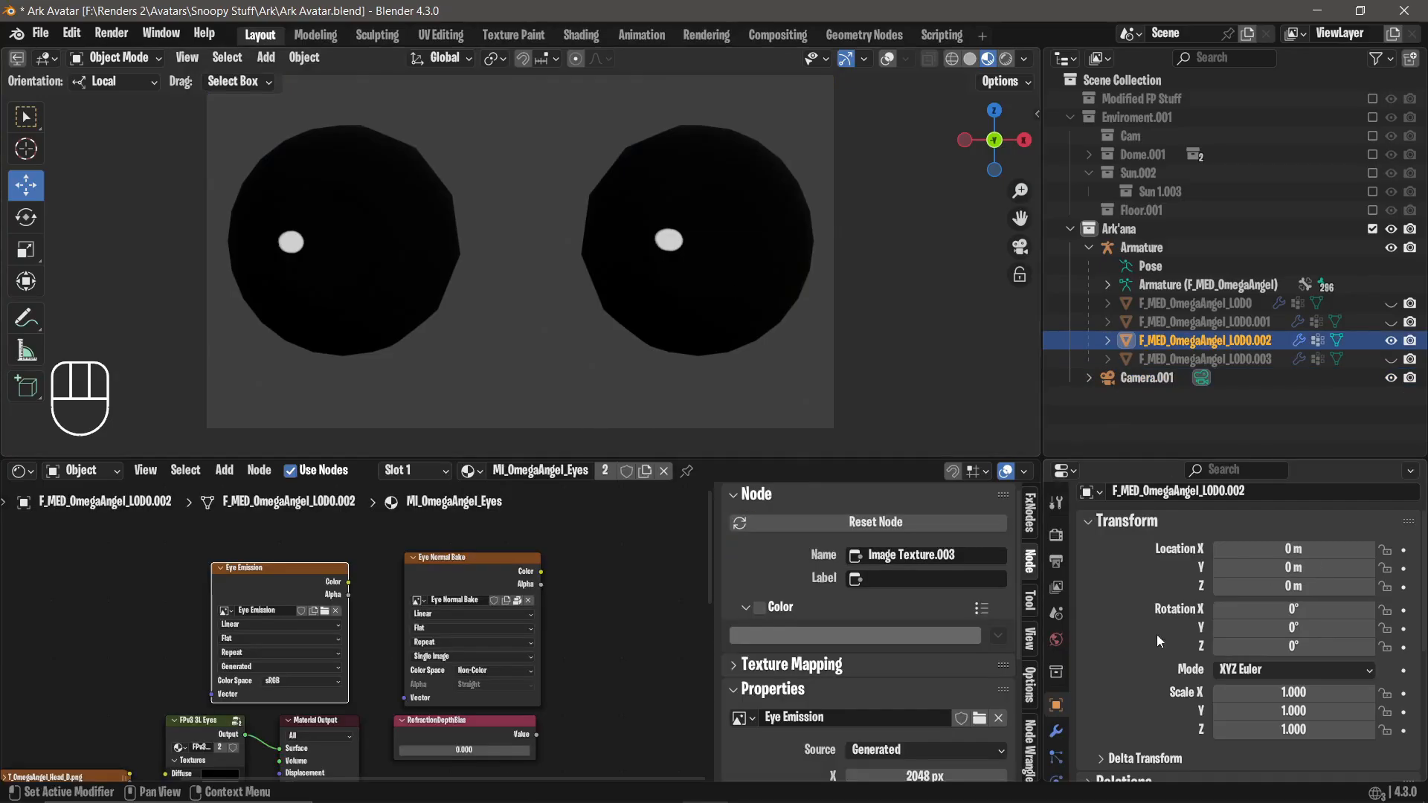
click(1057, 536)
scroll(1161, 638, down, 5)
scroll(1163, 641, down, 15)
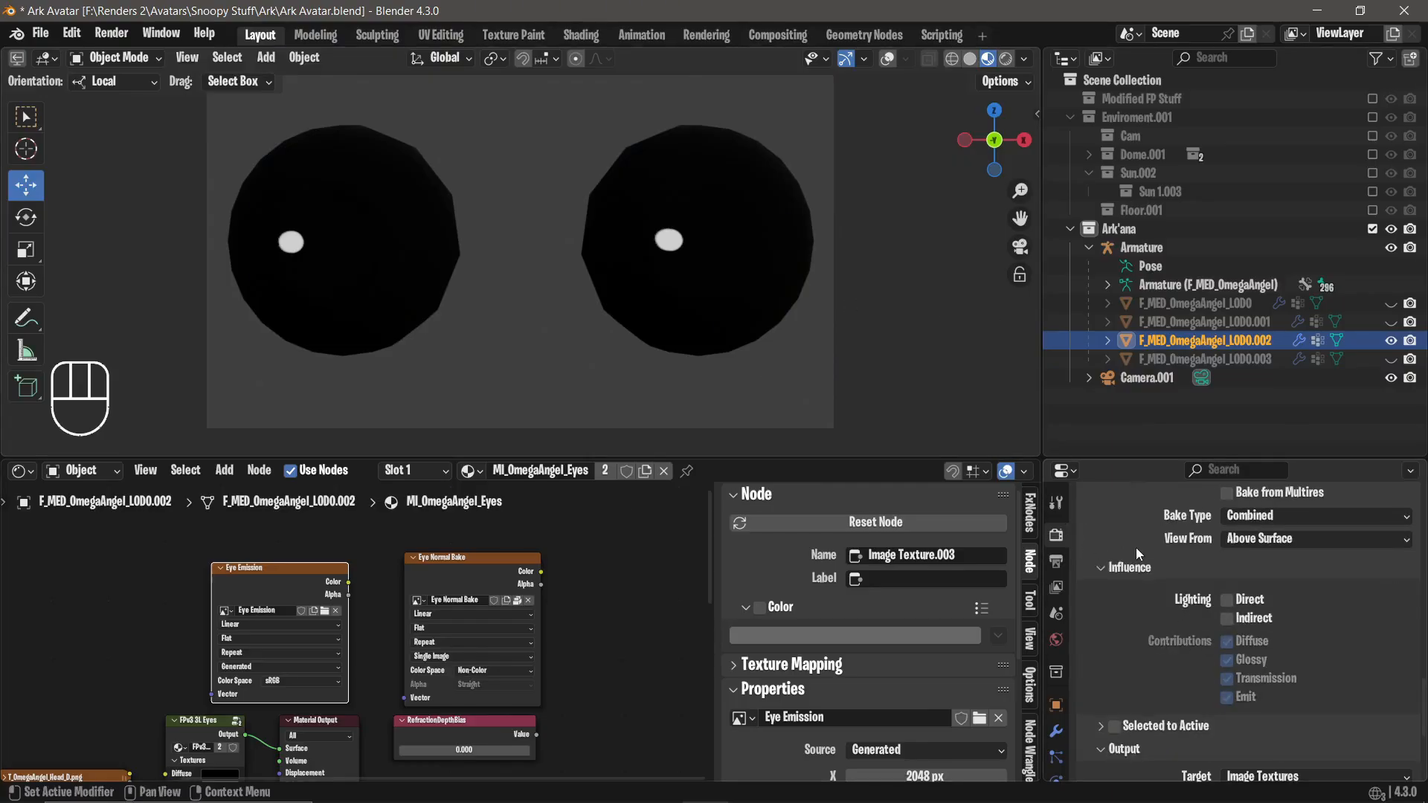
scroll(1136, 554, up, 3)
click(1203, 580)
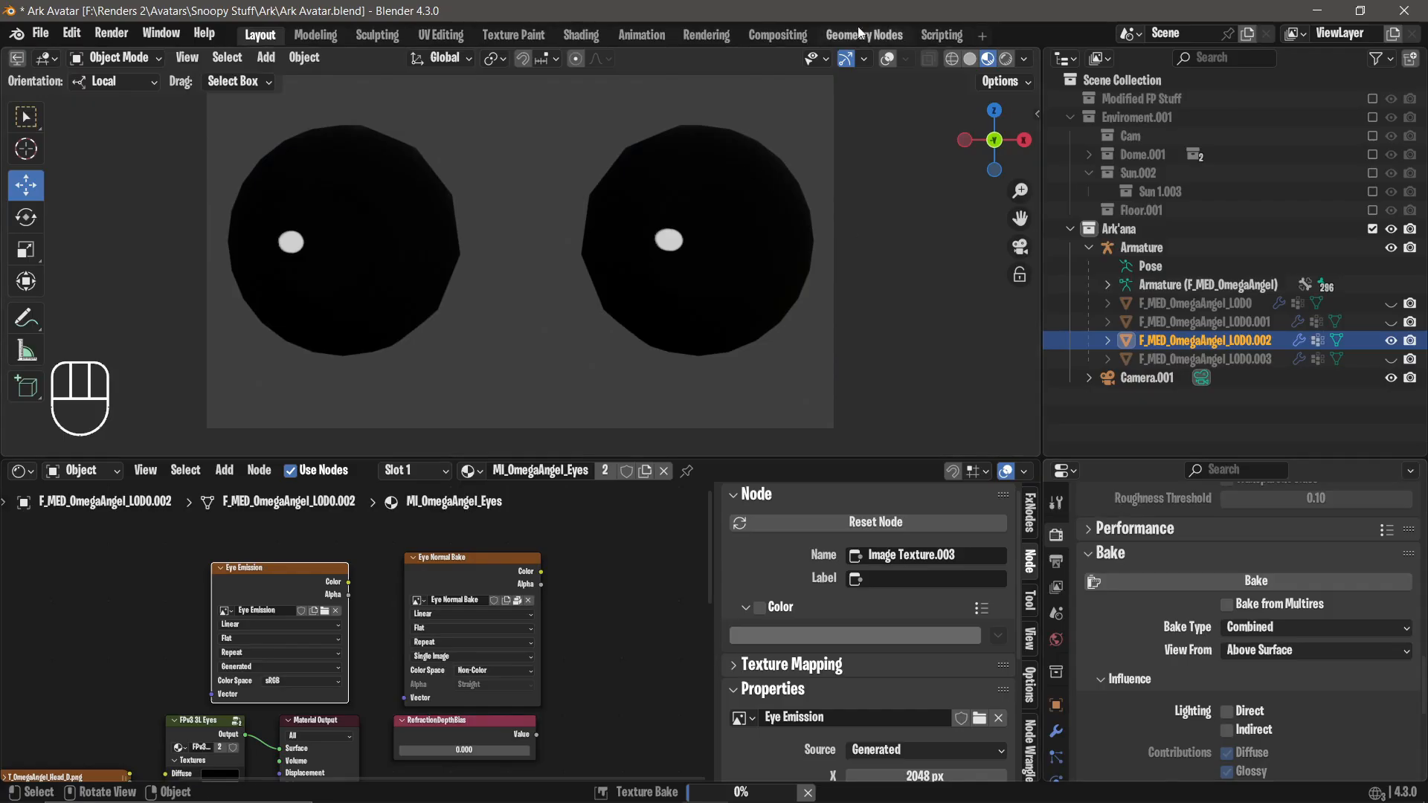
click(888, 59)
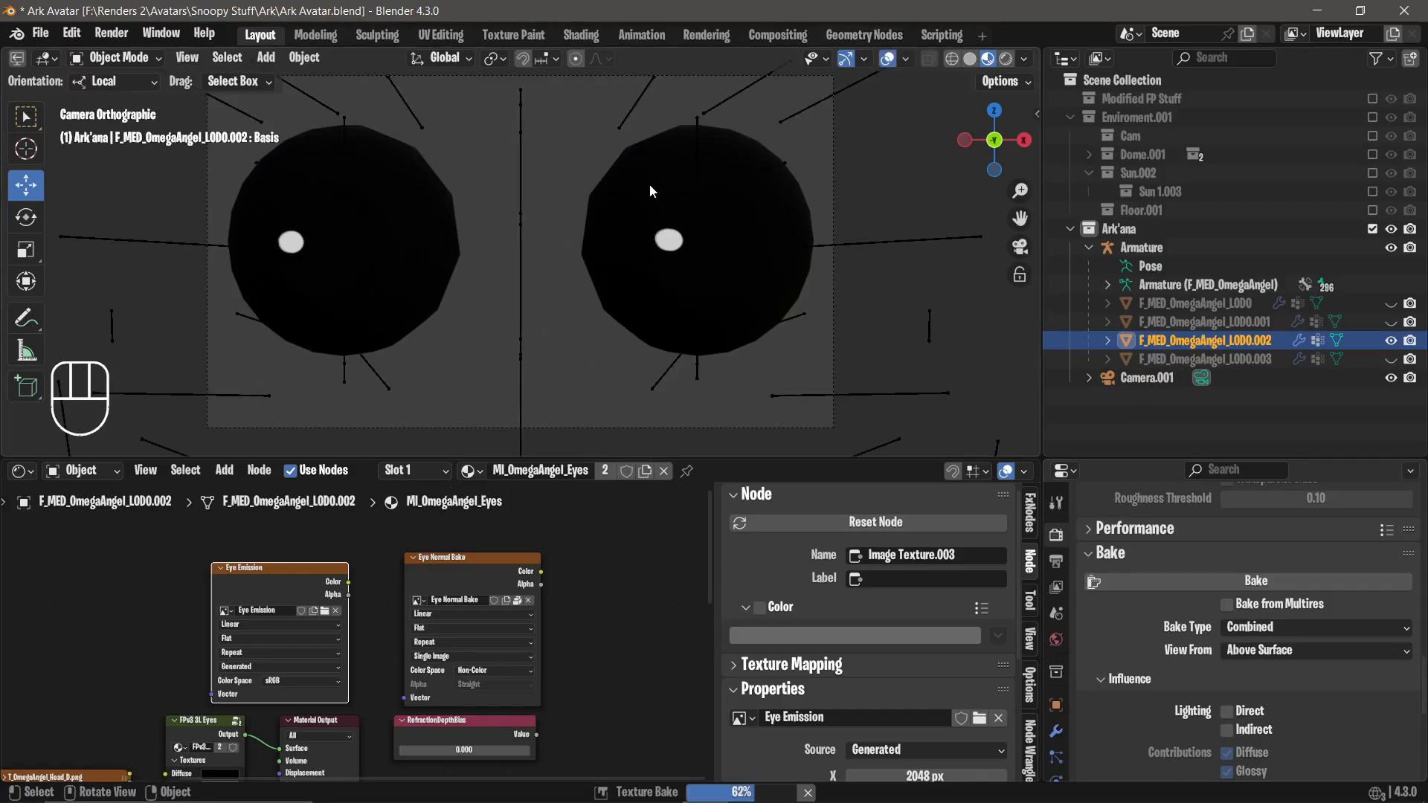
scroll(604, 185, down, 1)
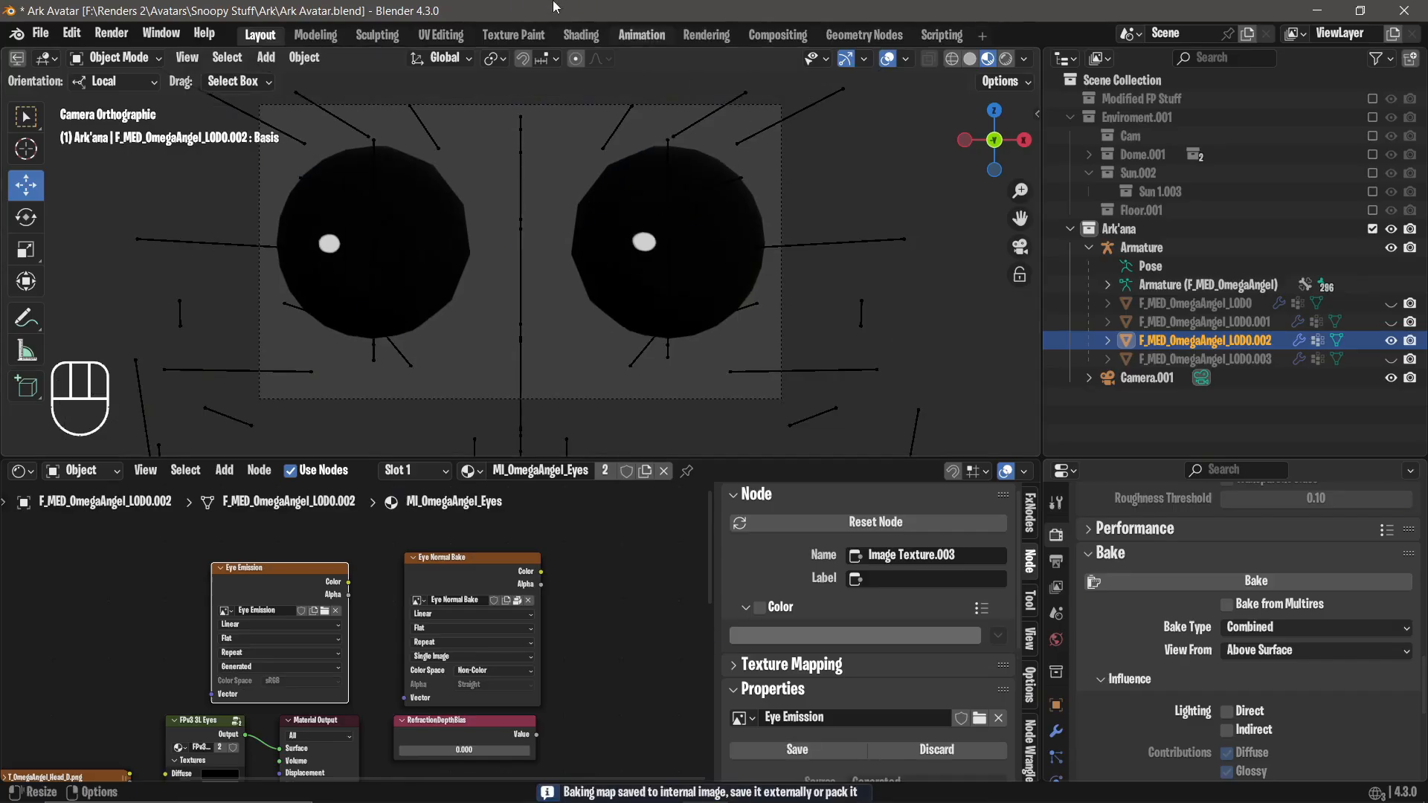
Inspect the baked Eye Emission image in the Texture Paint workspace and return to the Layout workspace.
click(515, 36)
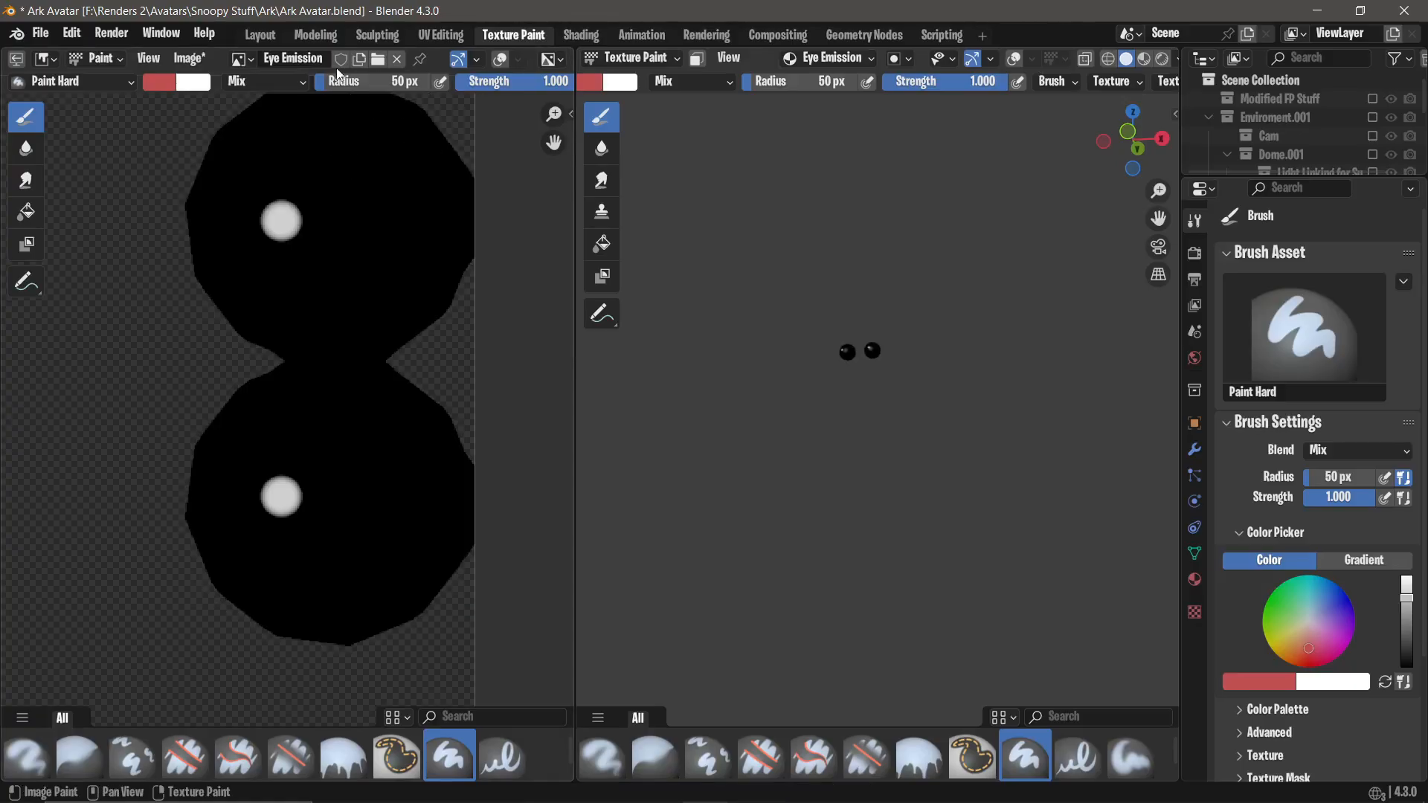
scroll(826, 302, up, 3)
scroll(870, 328, up, 3)
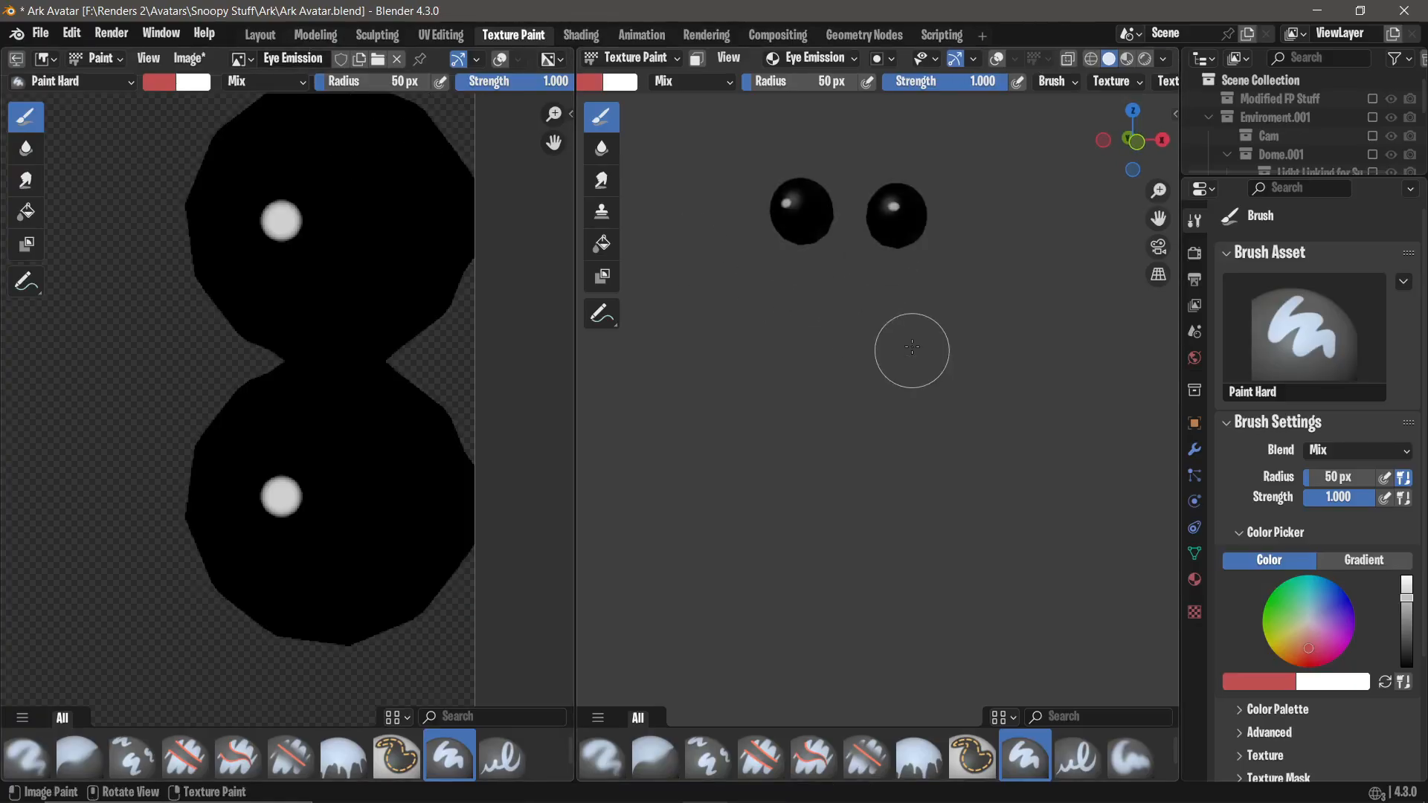
click(260, 36)
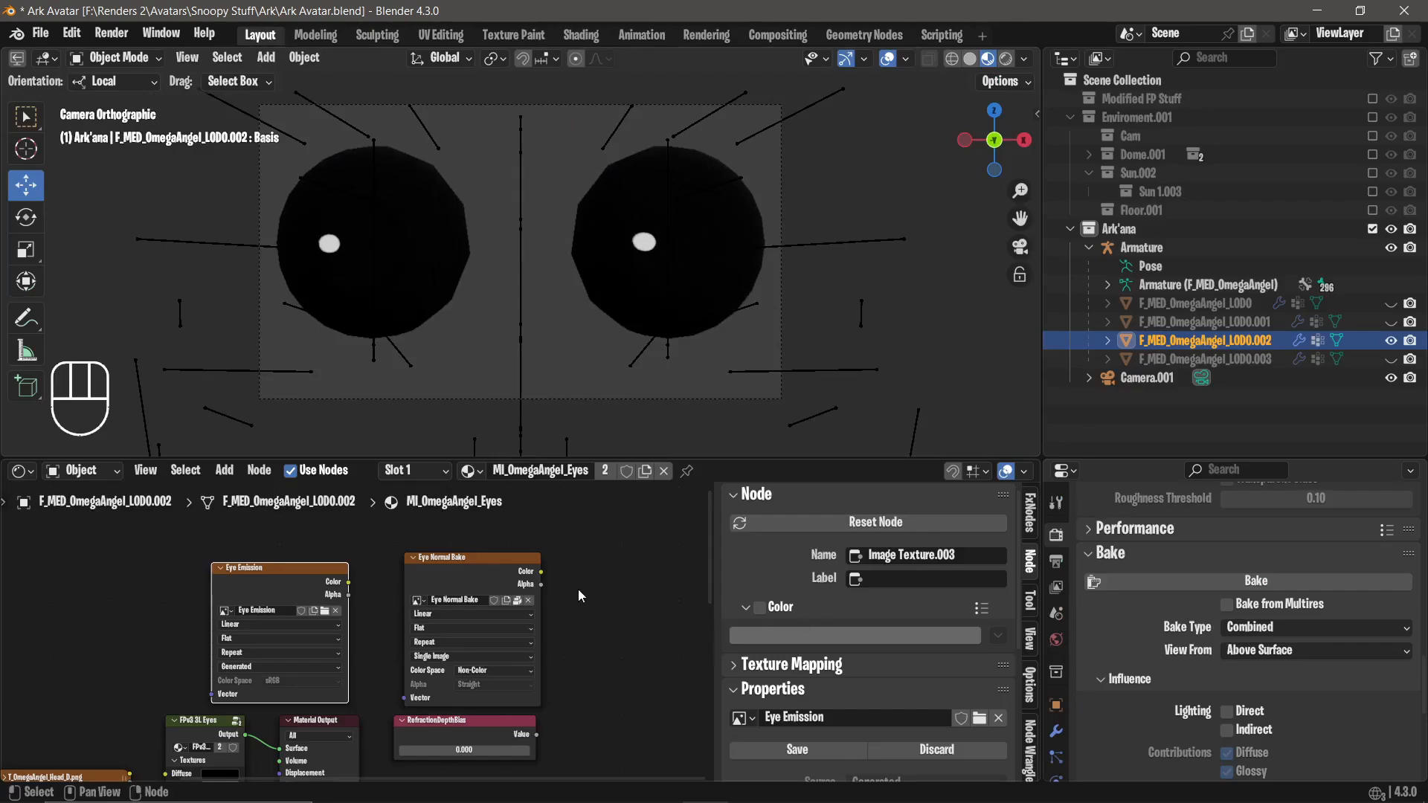
Preview the Eye Normal Bake and Eye Emission textures through the Material Output surface, comparing the emission bake with the original eye shader.
drag(516, 580, 292, 732)
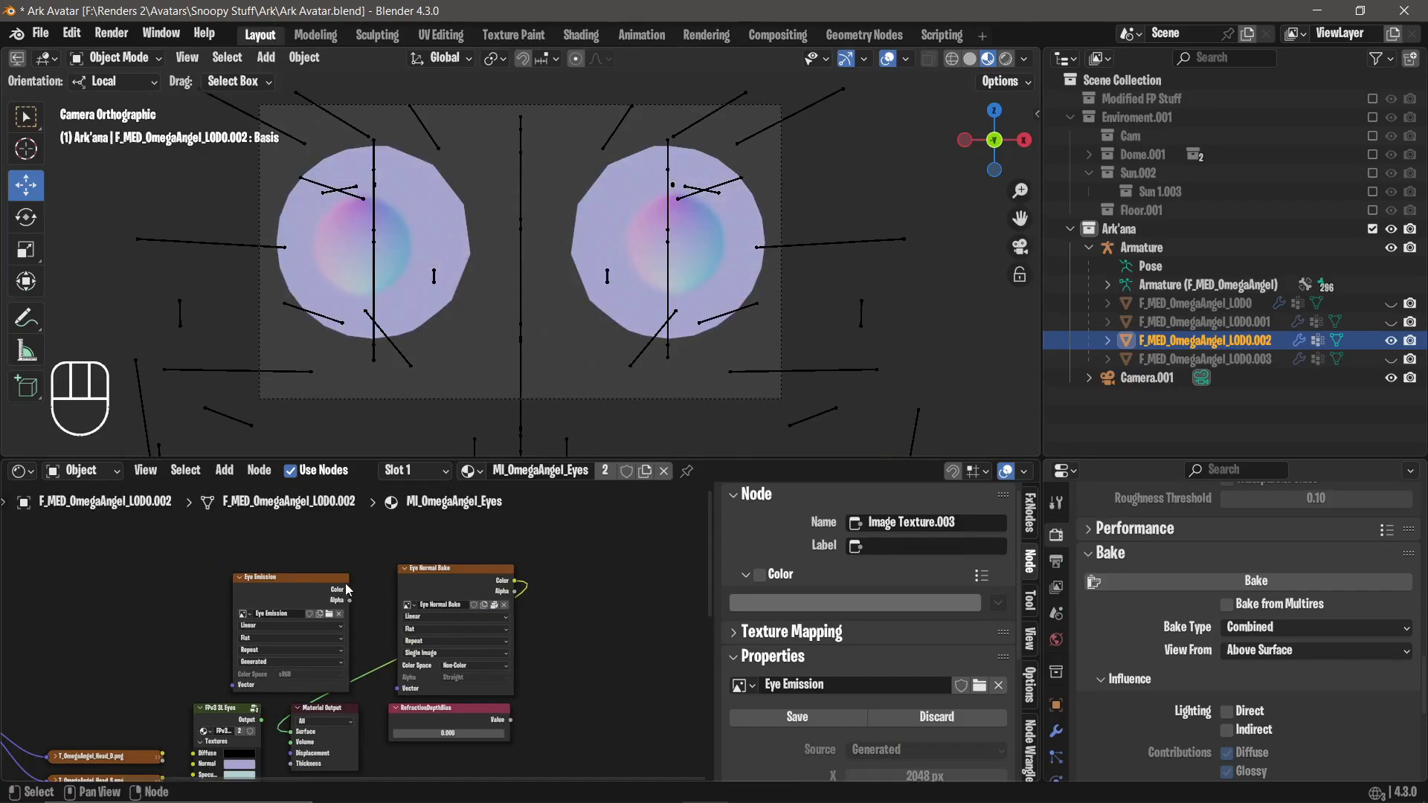
drag(347, 591, 296, 737)
key(ctrl+z)
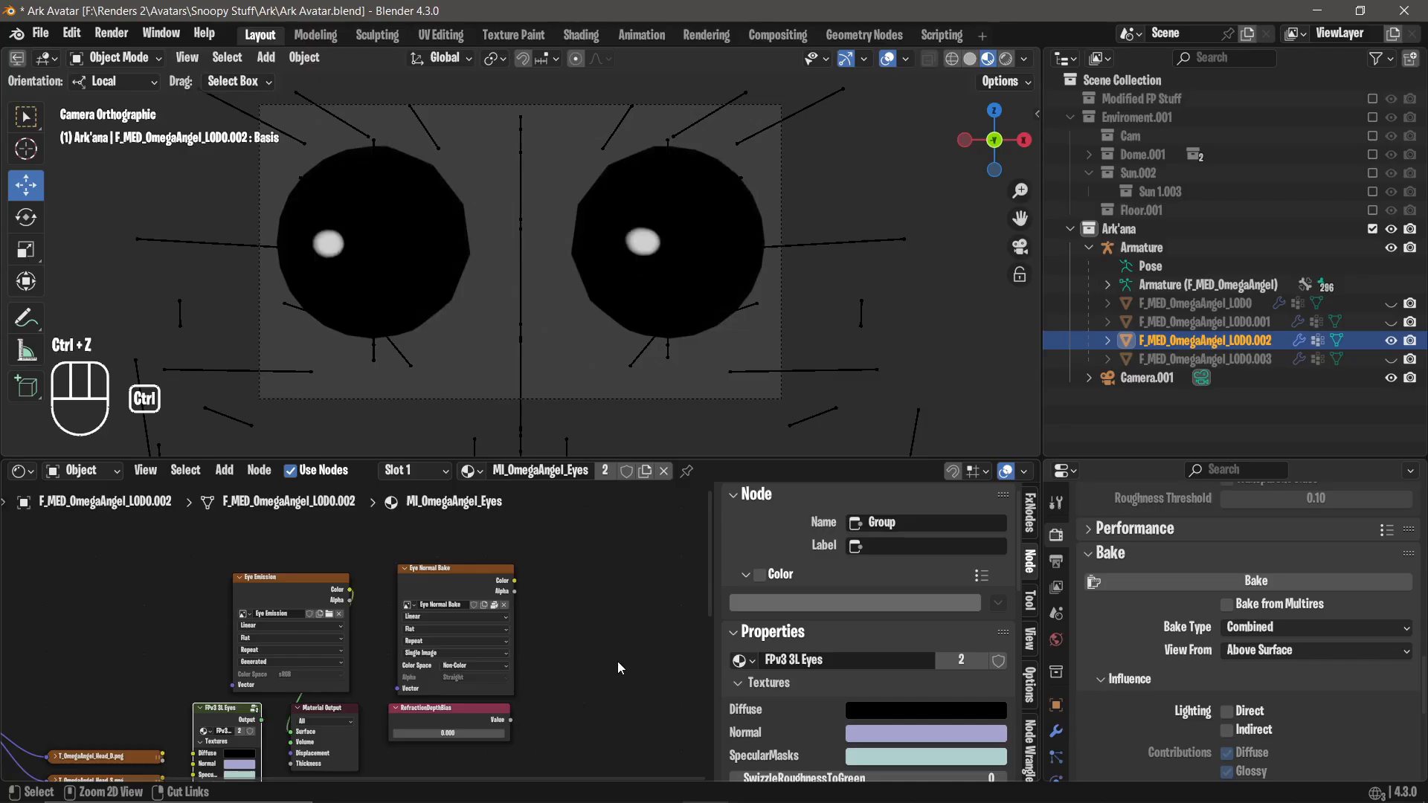
key(ctrl+shift+z)
key(ctrl+z)
key(ctrl+shift+z)
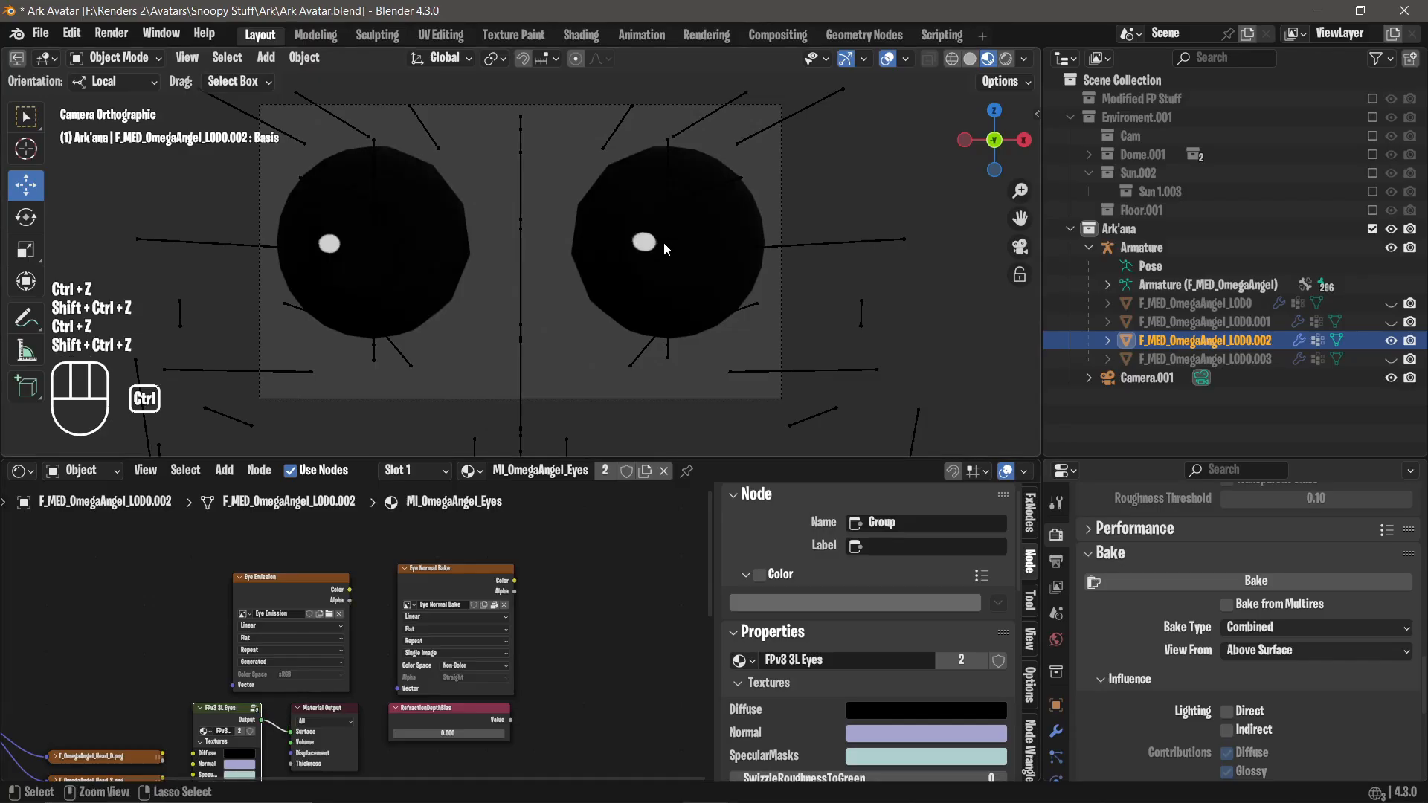
key(ctrl+z)
key(ctrl+shift+z)
key(ctrl+z)
key(ctrl+shift+z)
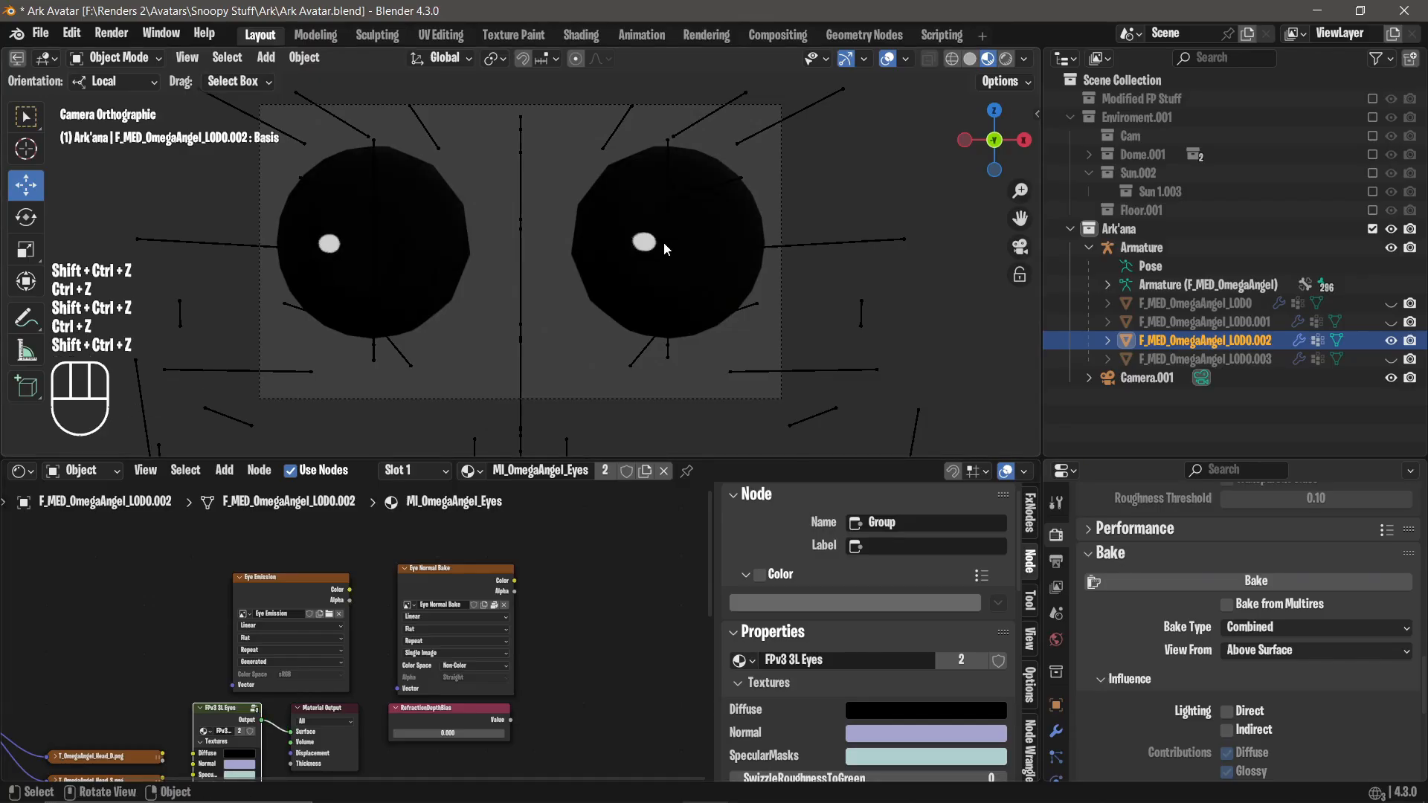
Save the baked Eye Emission image as Eye Emission.png in the Baked Textures folder and return to the Layout workspace.
click(337, 604)
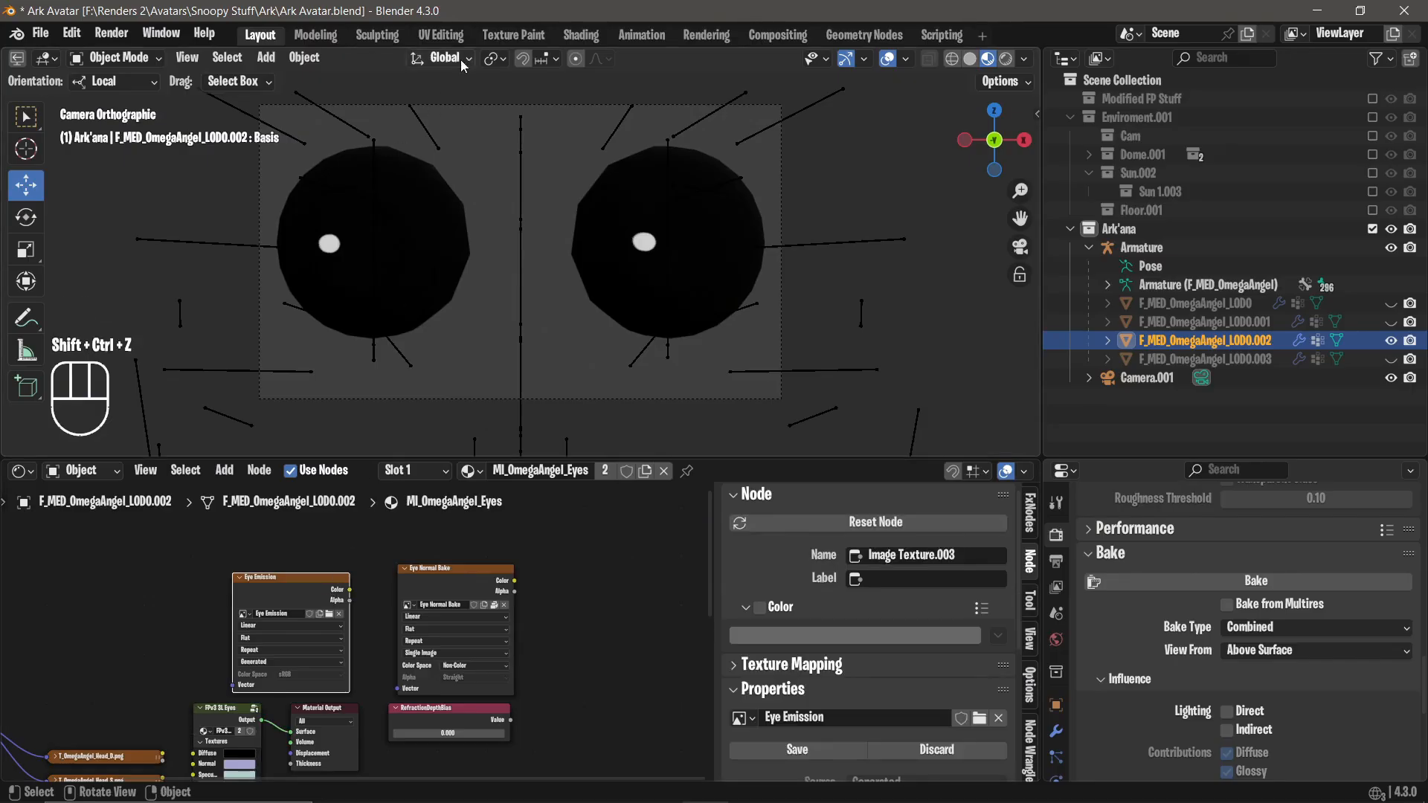
click(499, 35)
click(190, 58)
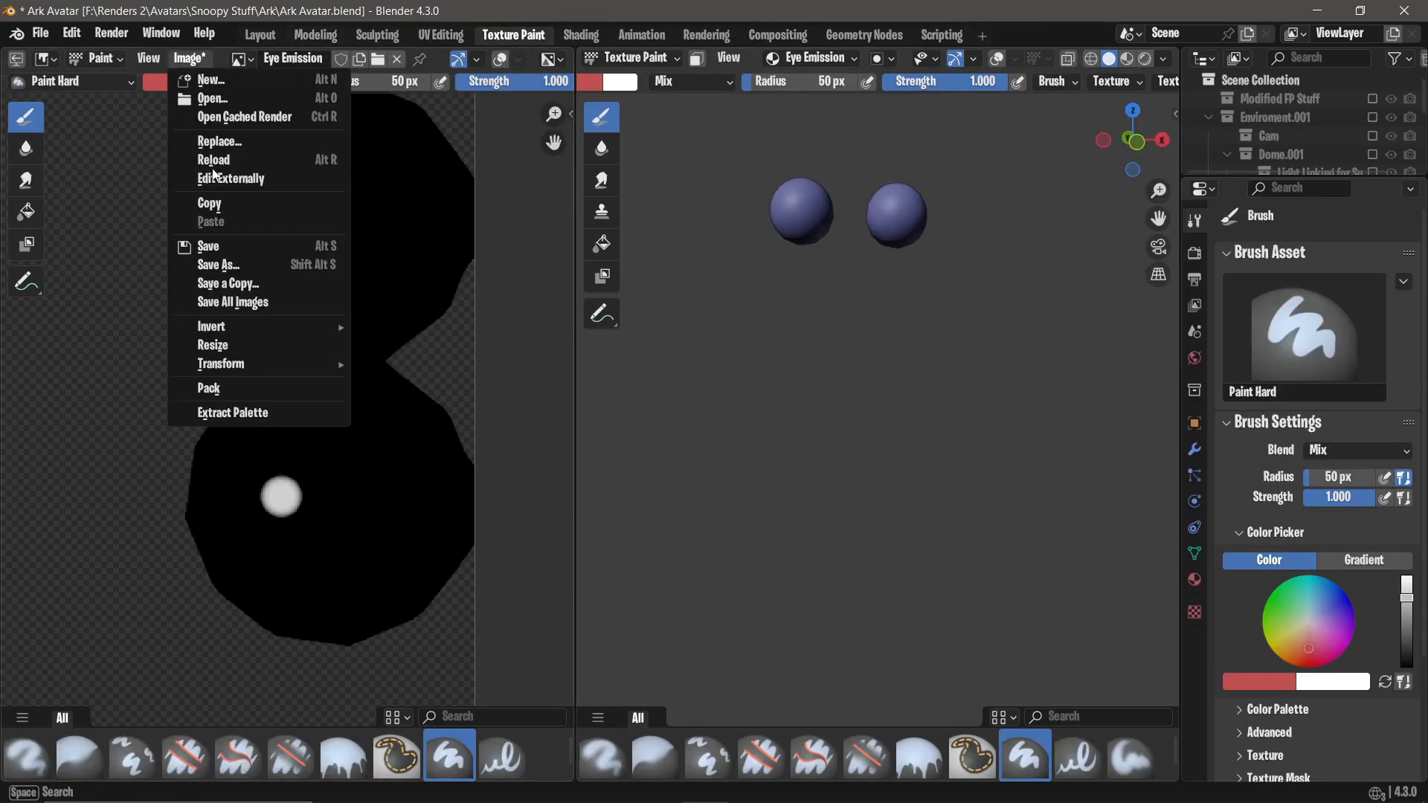
click(219, 265)
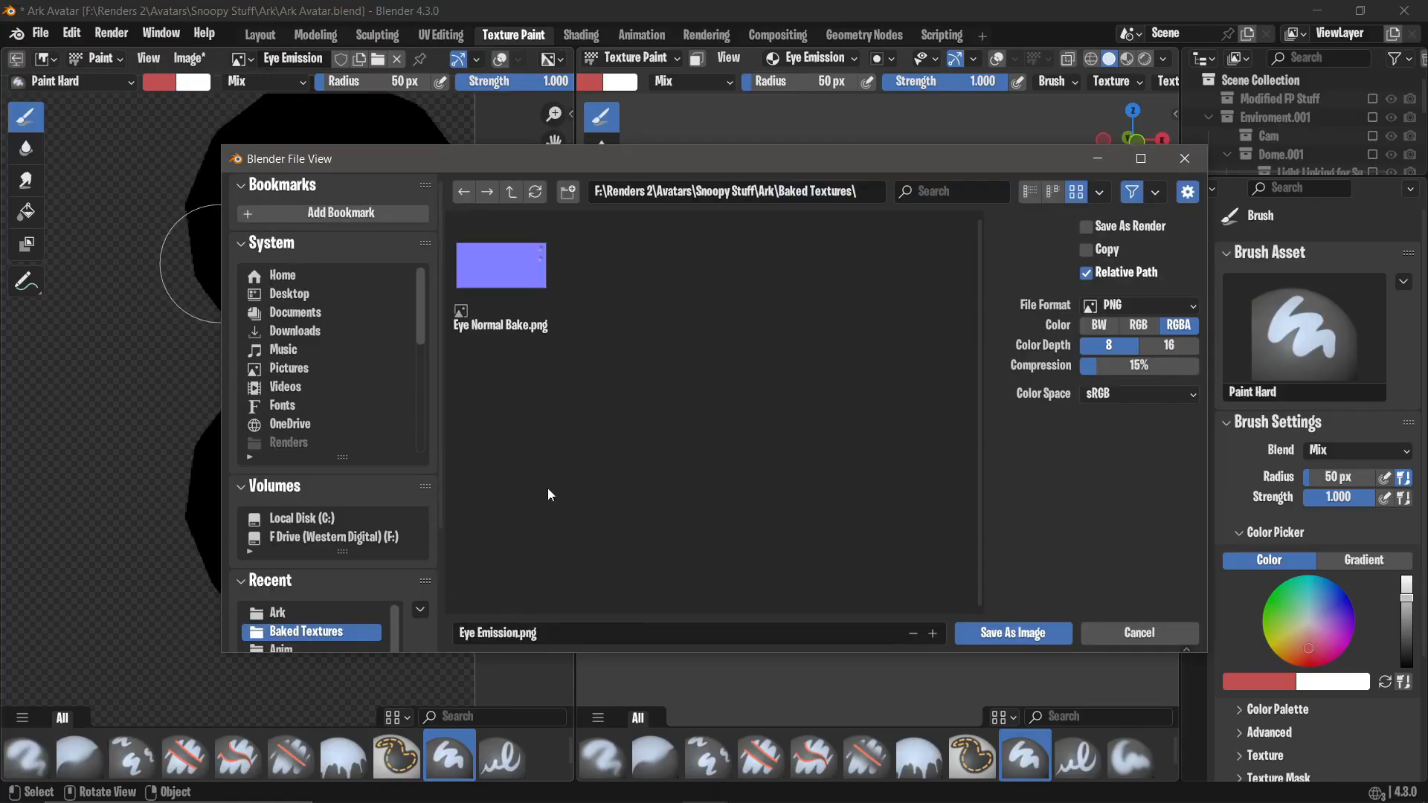
click(1013, 633)
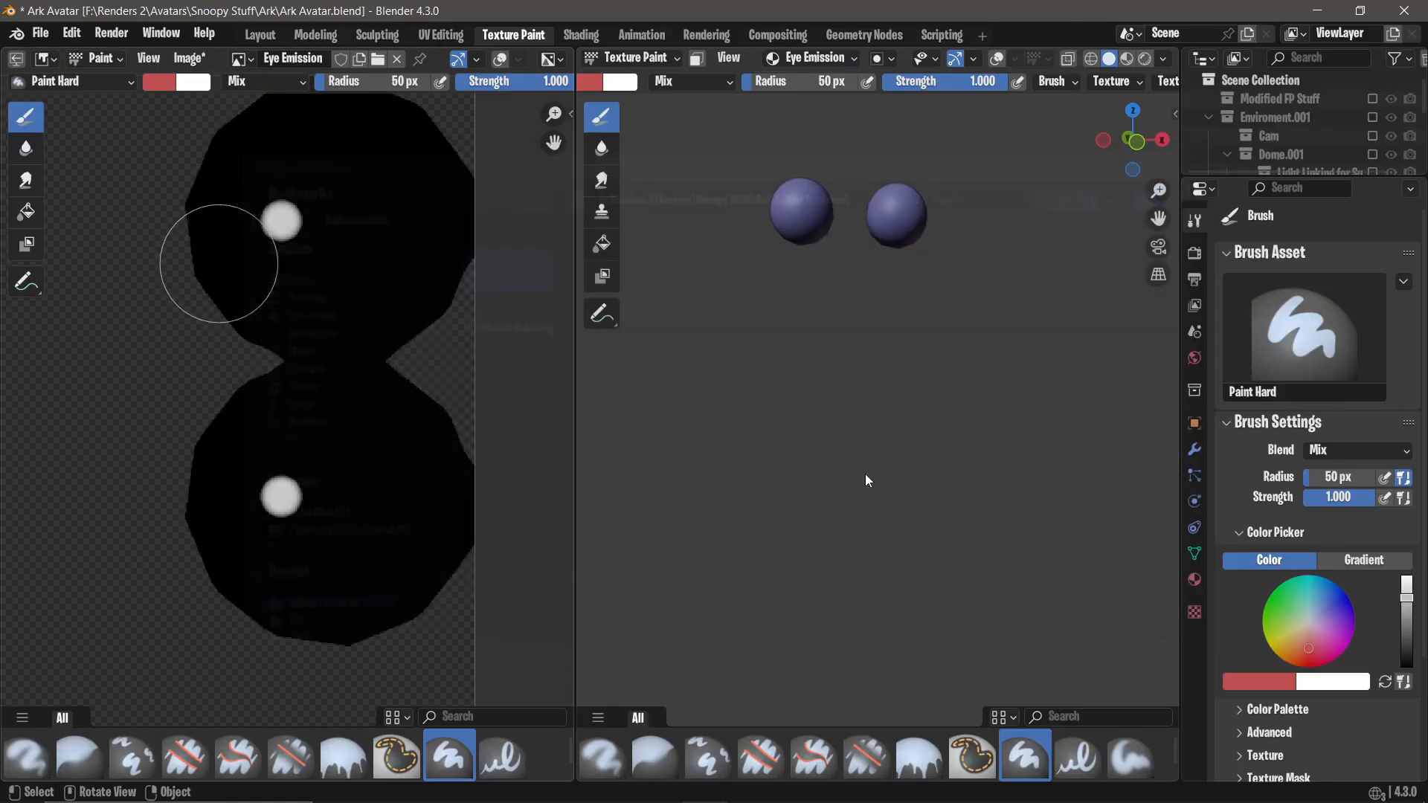
click(262, 35)
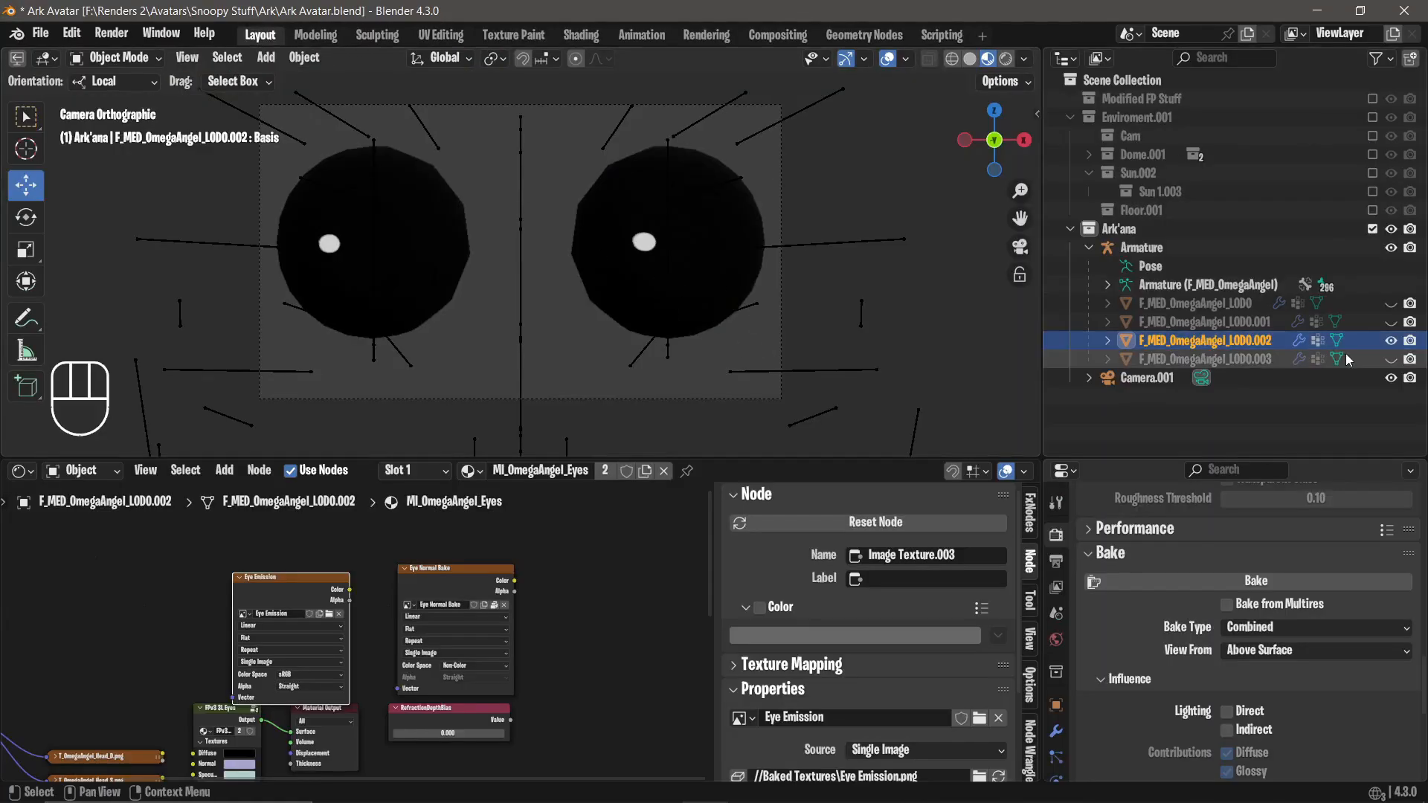
Unhide the face accessory, body and head meshes, and review the highlight settings of the eye material.
click(1392, 322)
click(1392, 304)
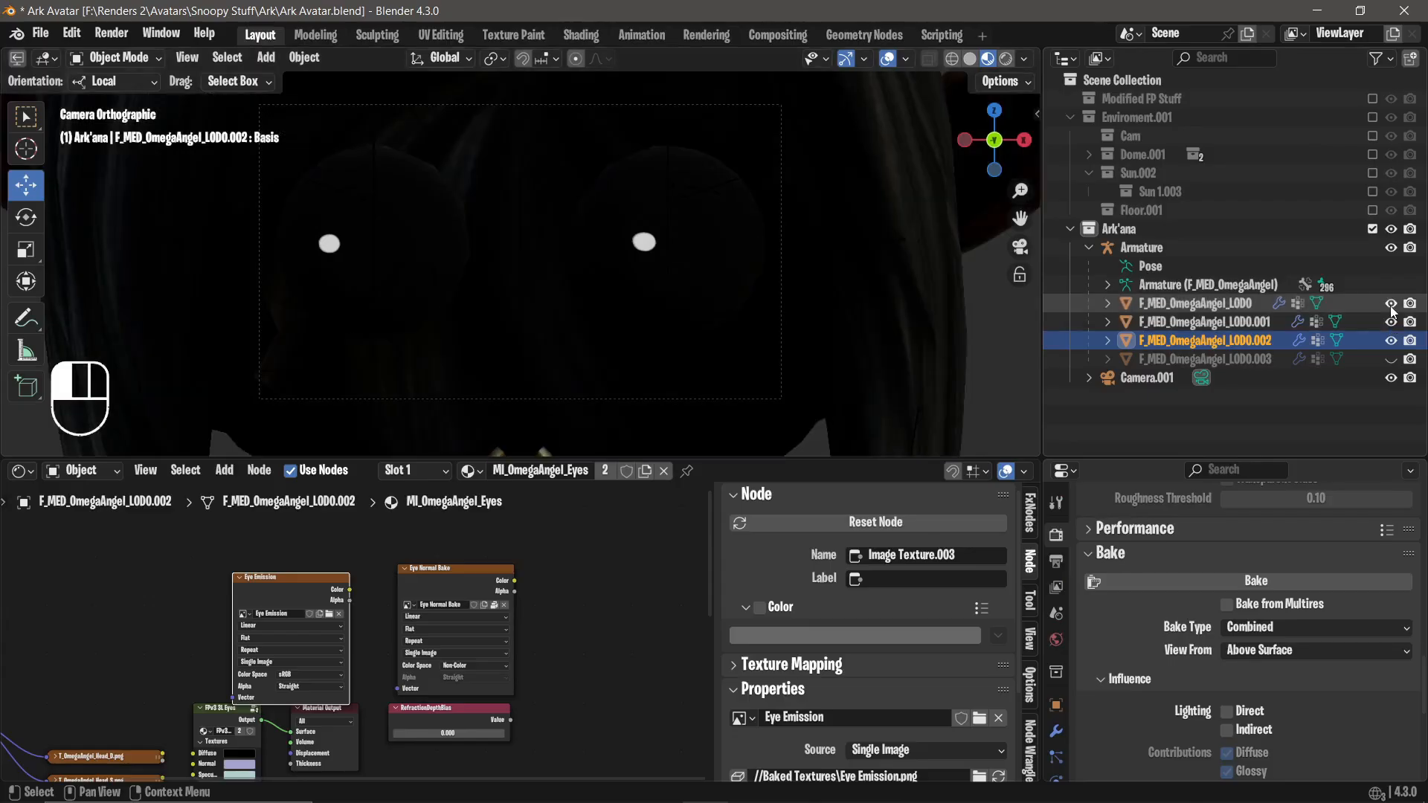
click(1391, 359)
middle_drag(774, 196, 722, 190)
scroll(722, 190, up, 5)
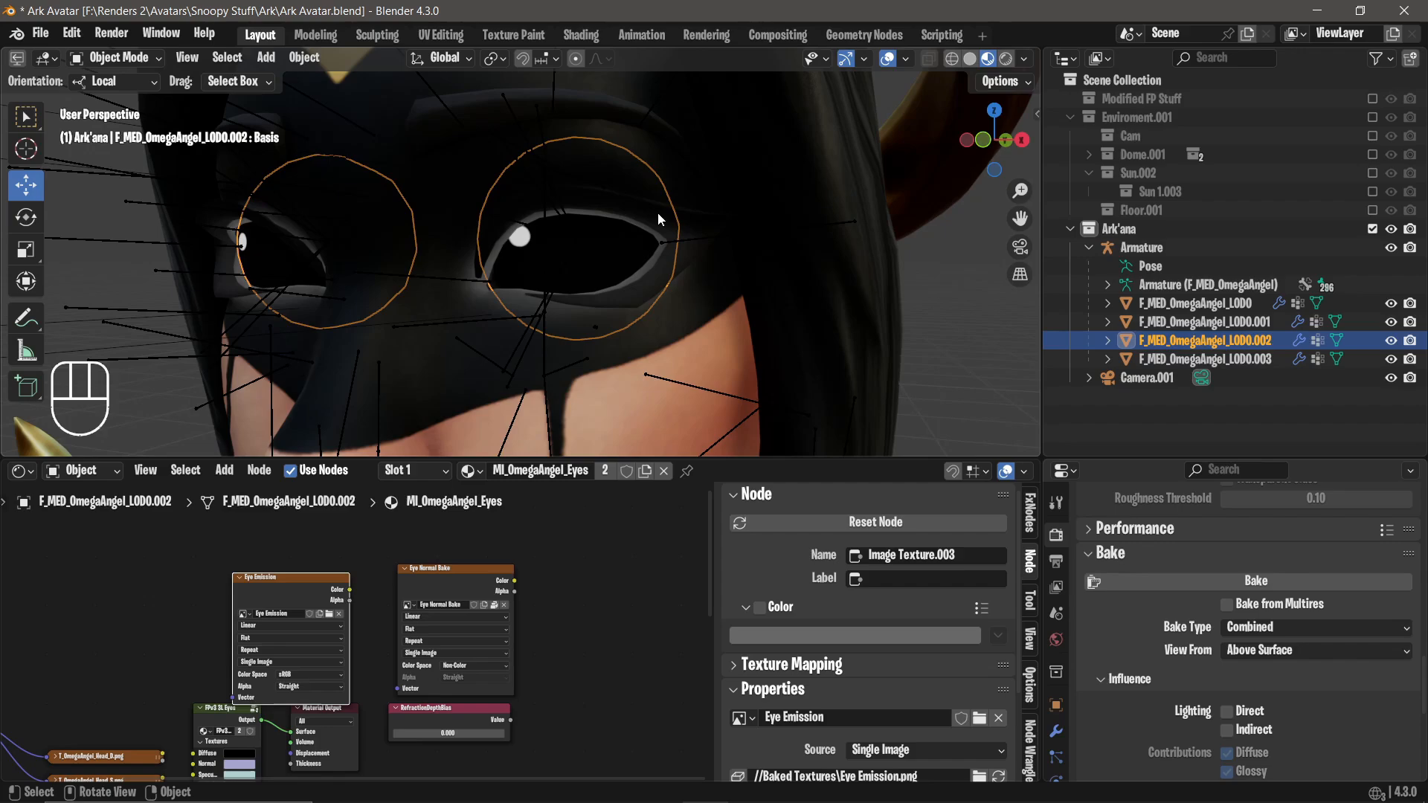
scroll(1051, 690, down, 4)
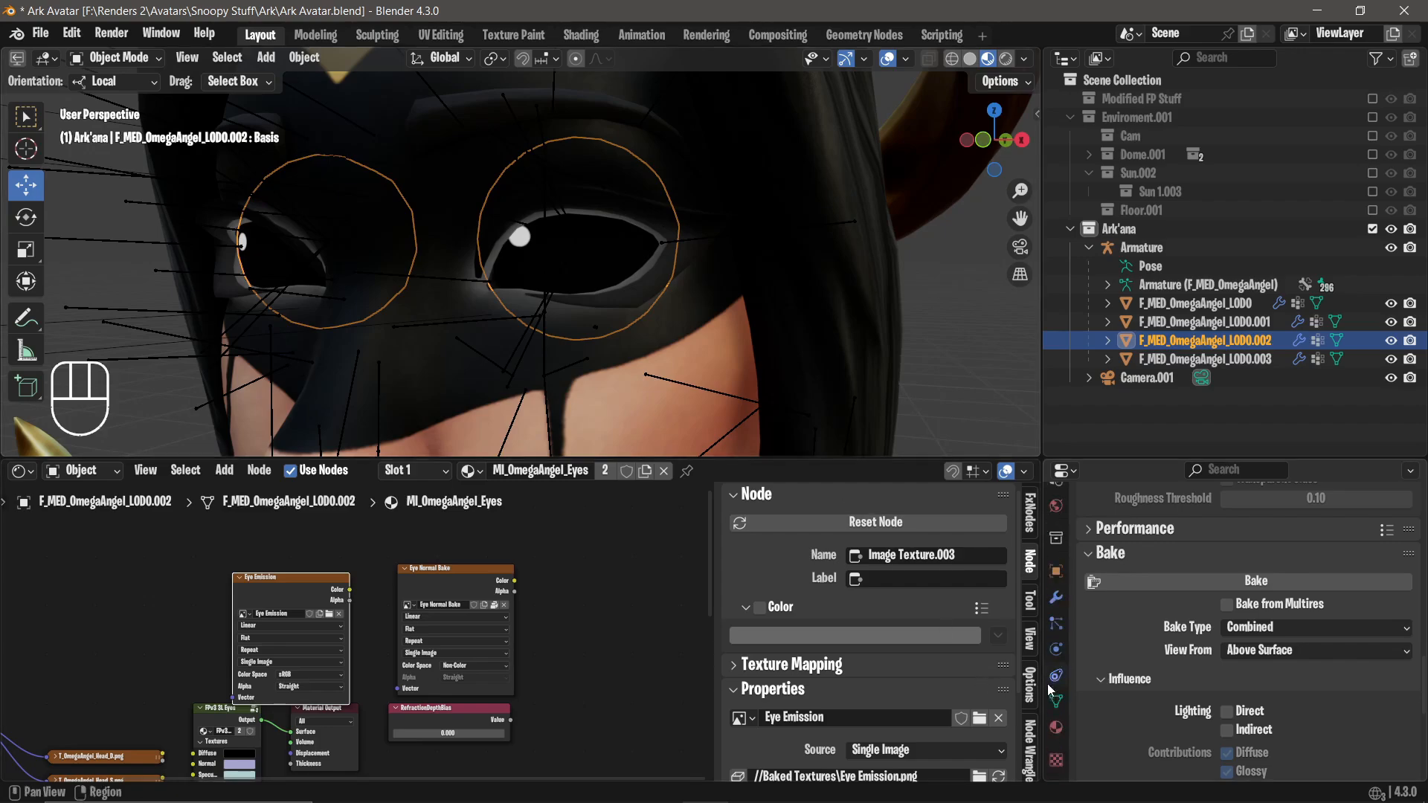
click(1056, 728)
scroll(1191, 632, up, 8)
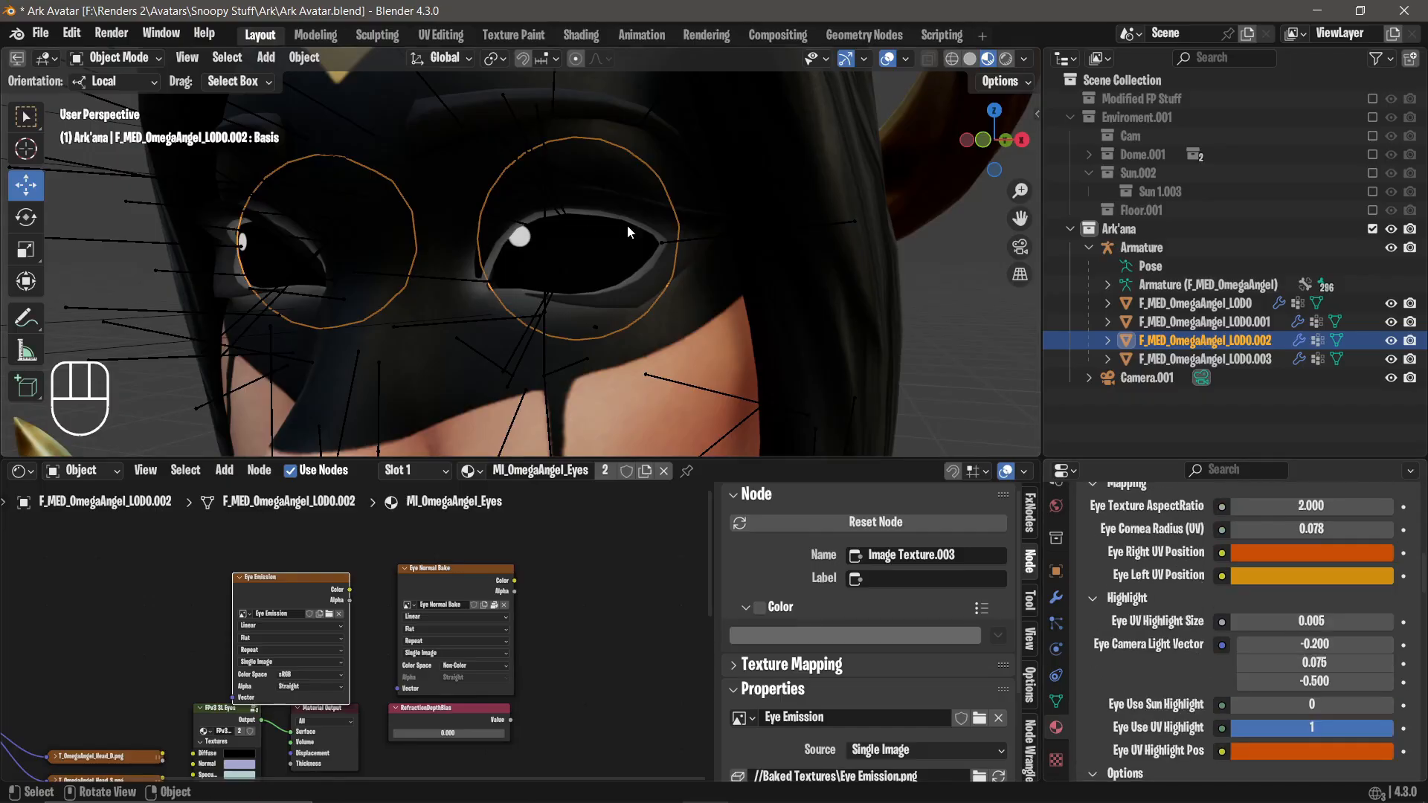
Join the hair and horns face accessory mesh into the body mesh.
scroll(627, 224, down, 5)
click(613, 138)
scroll(595, 209, down, 3)
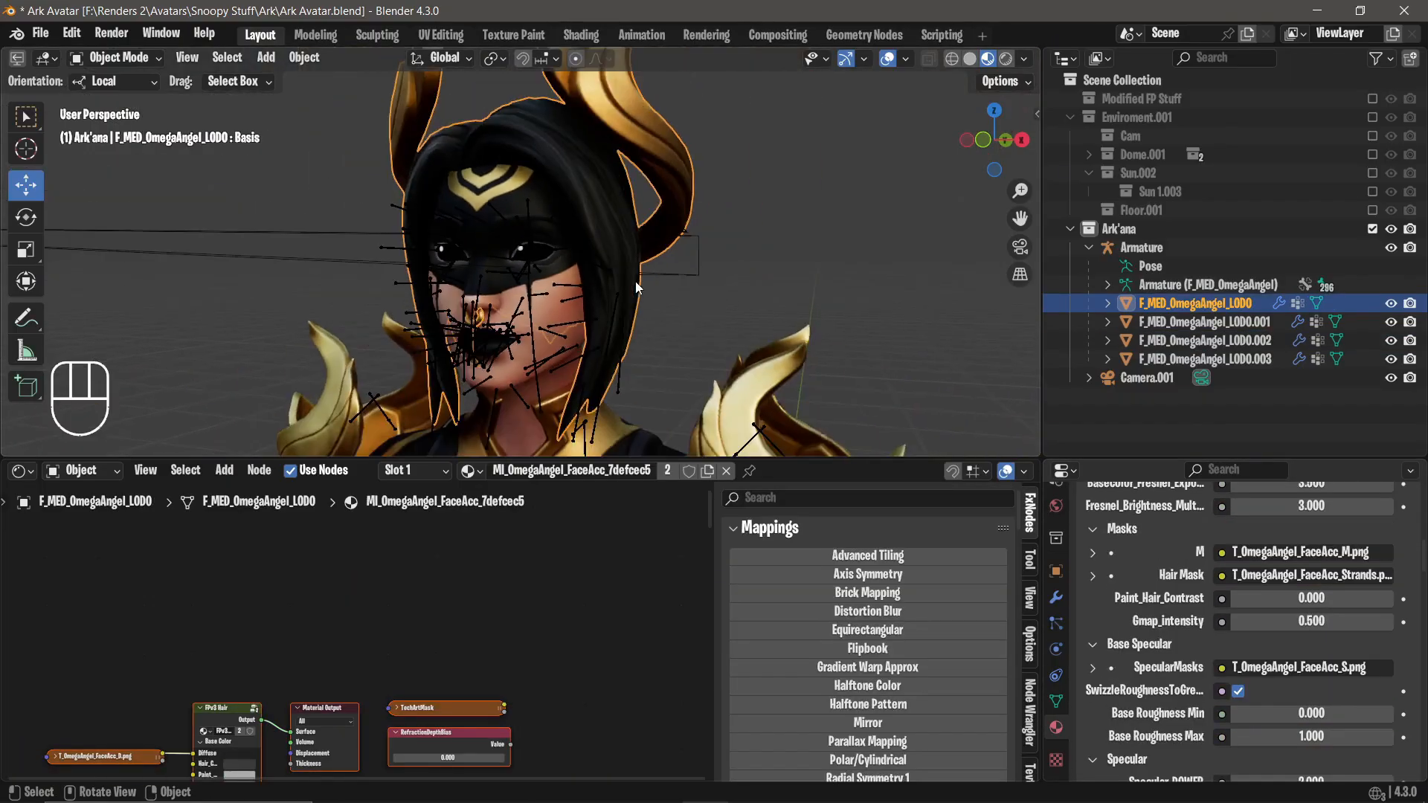
shift+click(631, 438)
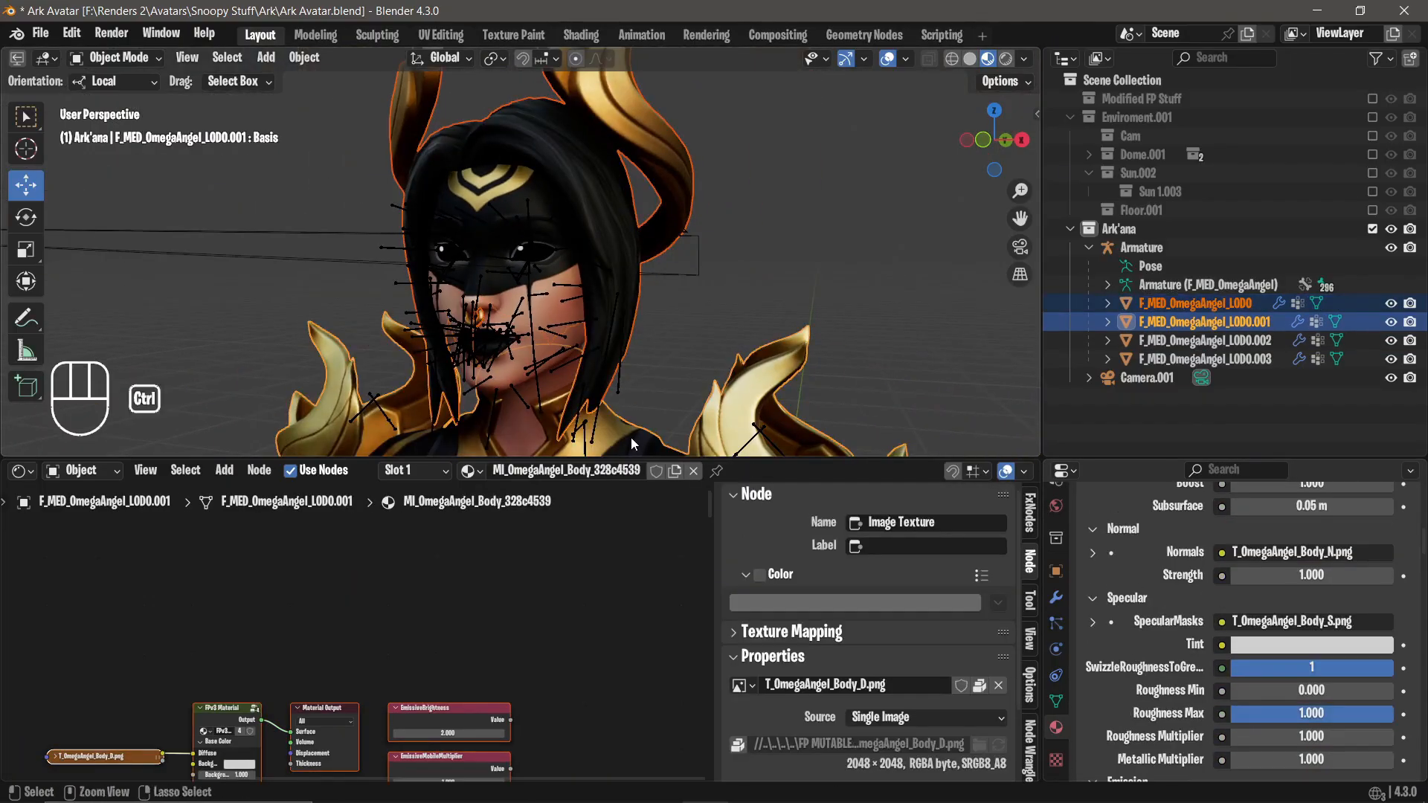
key(ctrl+j)
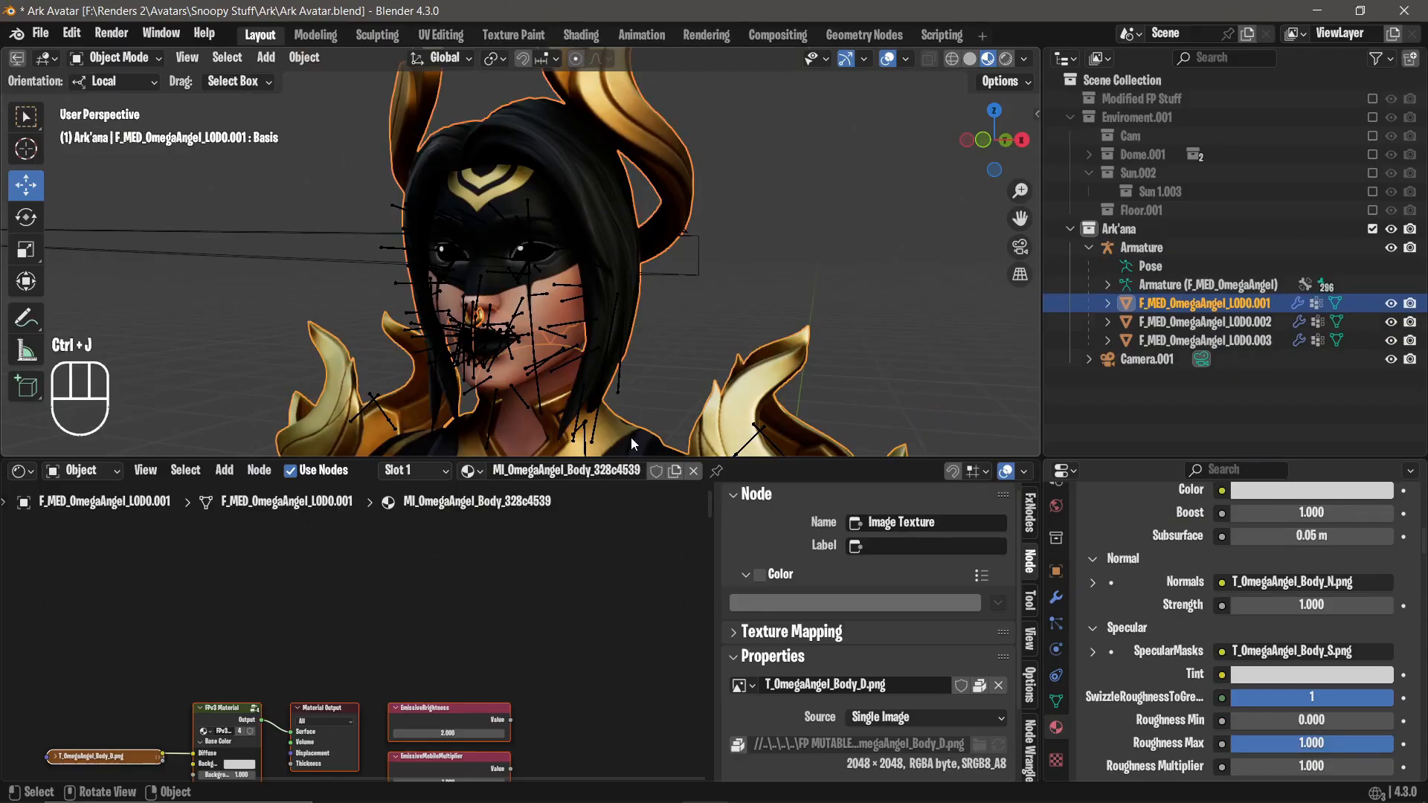
Join the eye mesh into the head mesh.
click(536, 253)
click(539, 228)
shift+click(505, 186)
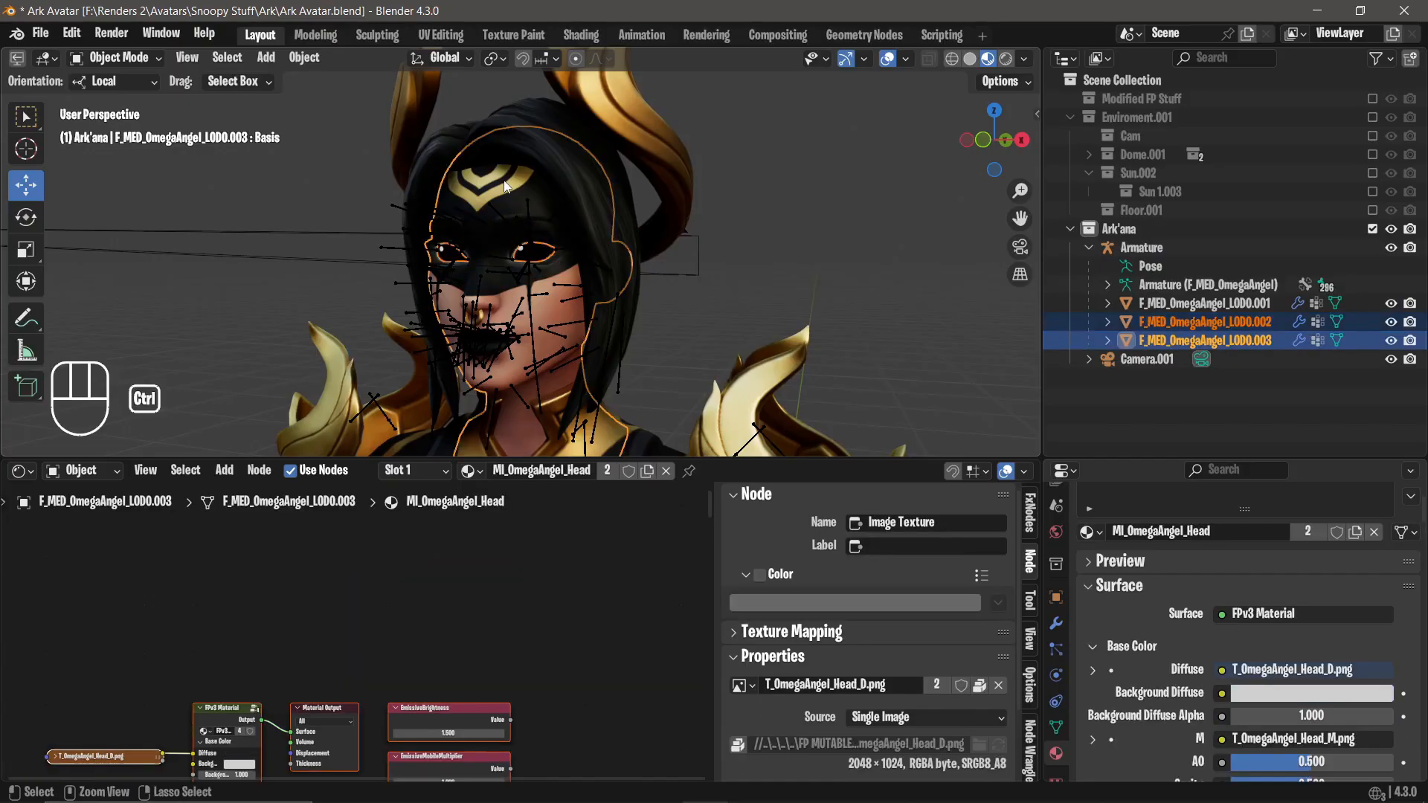
key(ctrl+j)
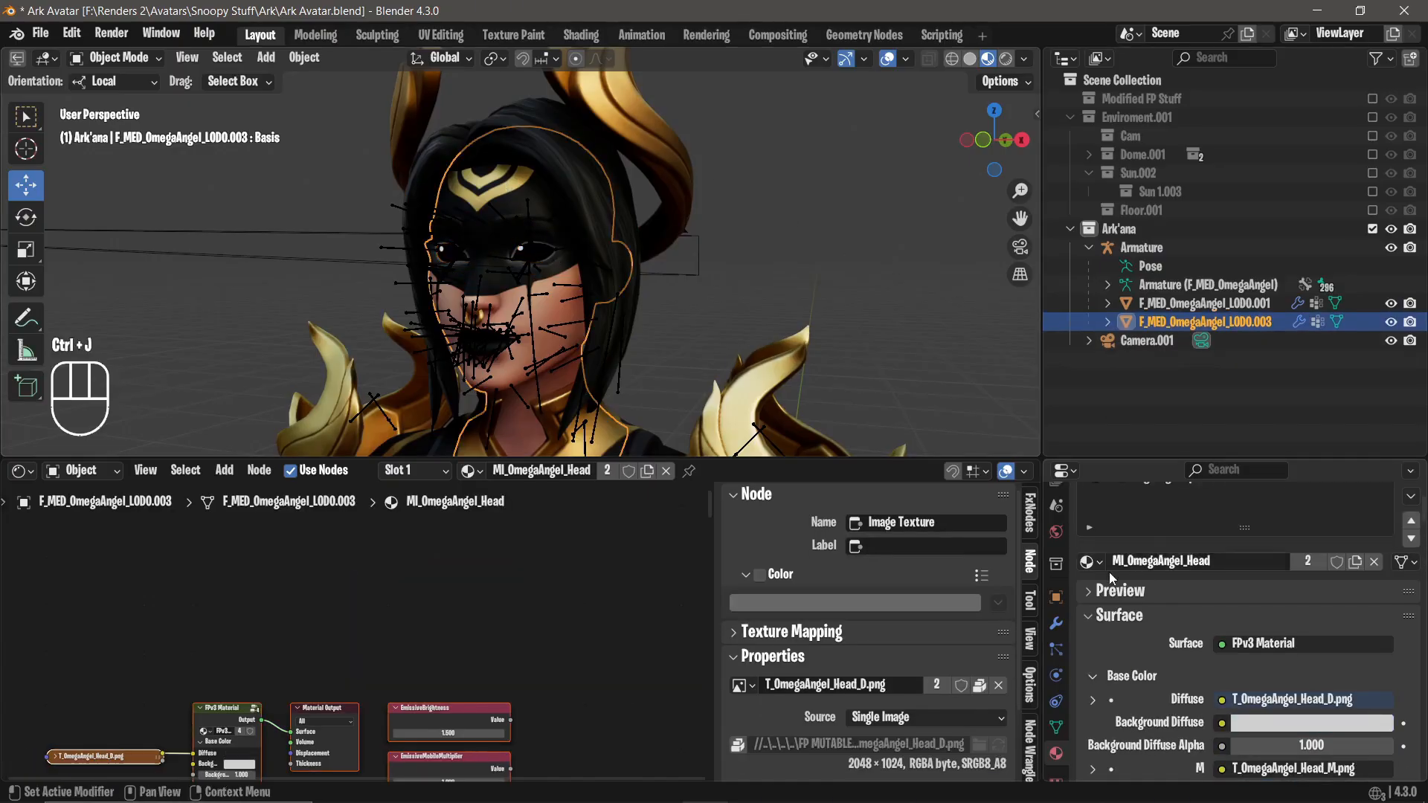
Remove the MI_OmegaAngel_Eyes material slot from the head mesh and inspect the face with viewport overlays hidden.
scroll(1240, 589, up, 3)
click(1287, 553)
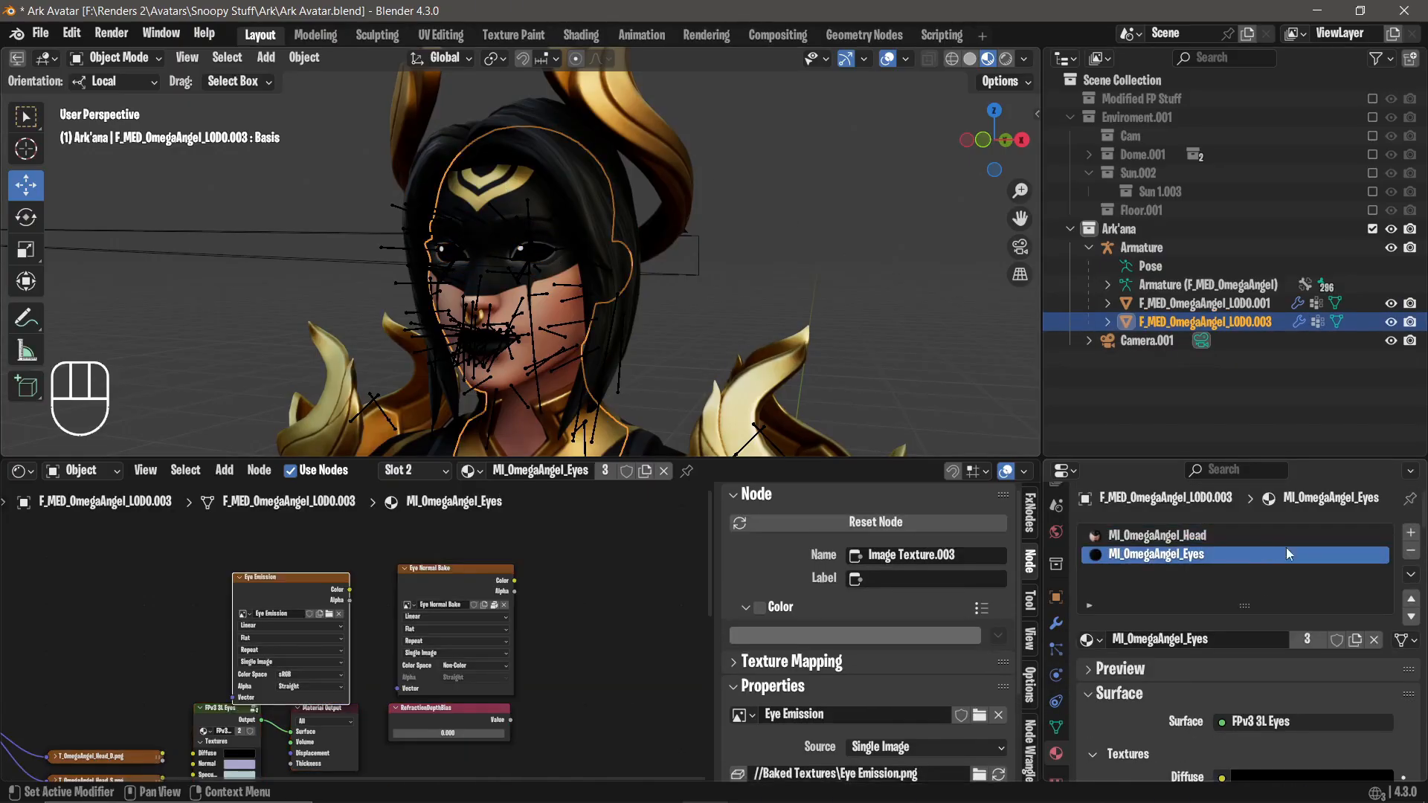
click(1411, 551)
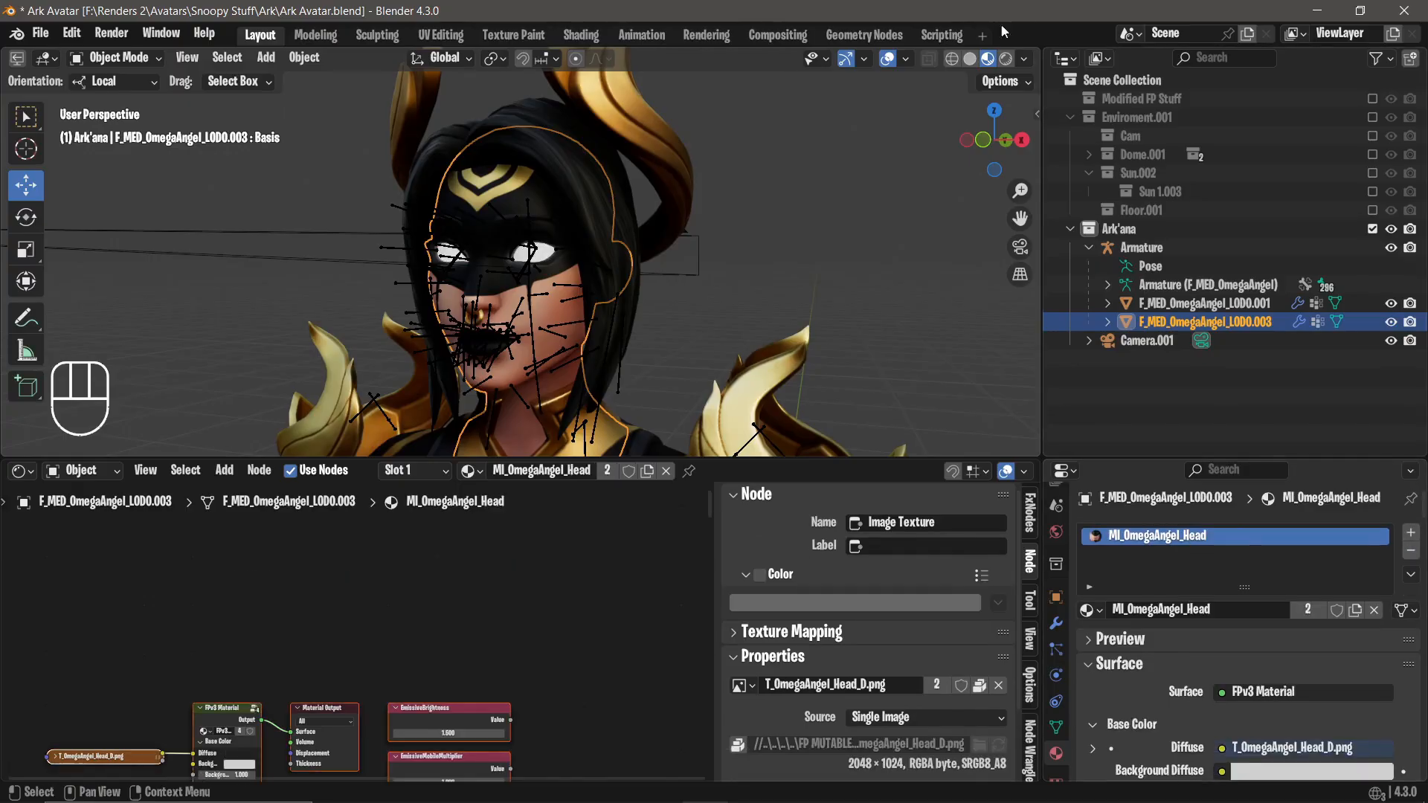
click(890, 59)
scroll(726, 171, up, 5)
mouse_move(724, 169)
middle_down()
mouse_move(864, 136)
mouse_move(695, 149)
mouse_move(704, 161)
middle_up()
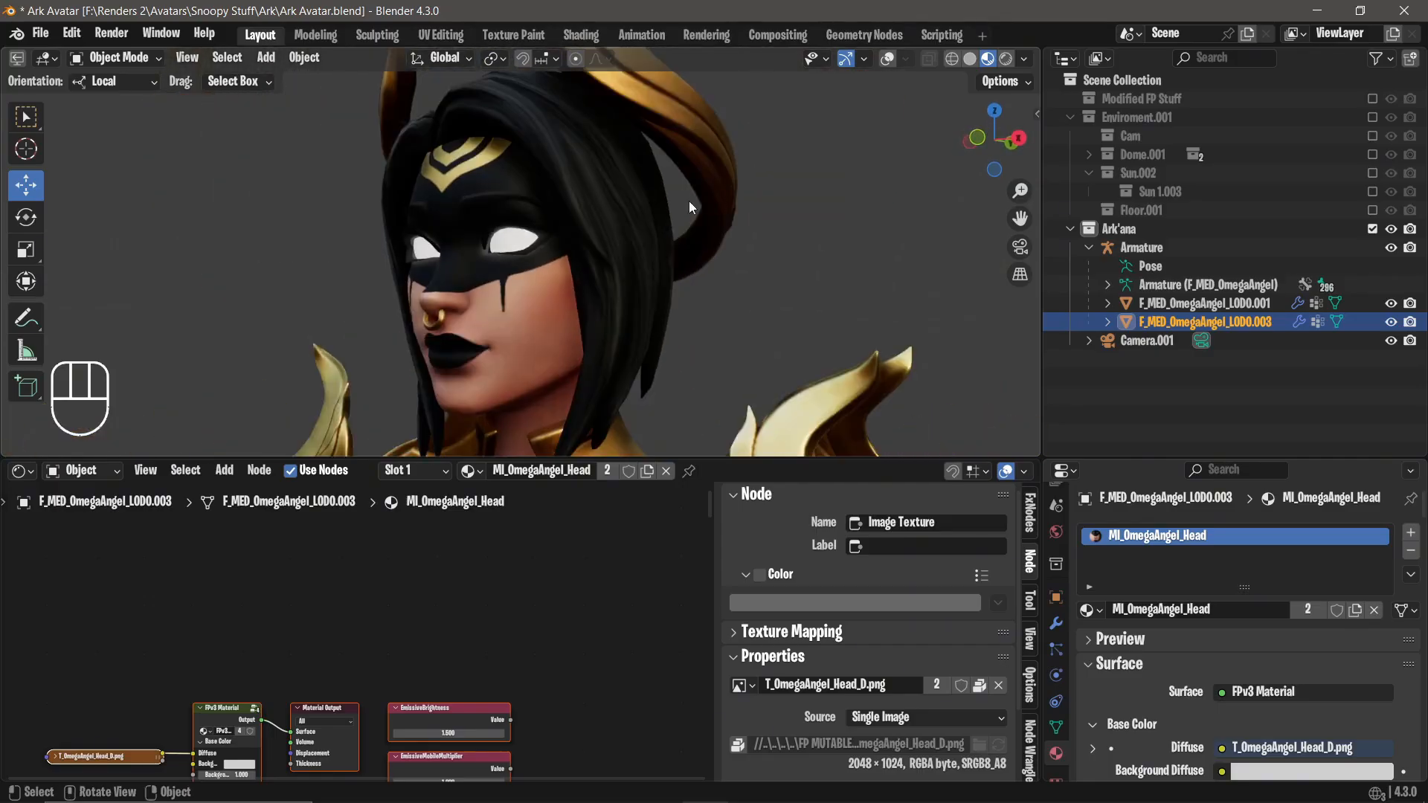
Join the body mesh into the head mesh and save the Ark Avatar.blend file.
shift+click(1211, 301)
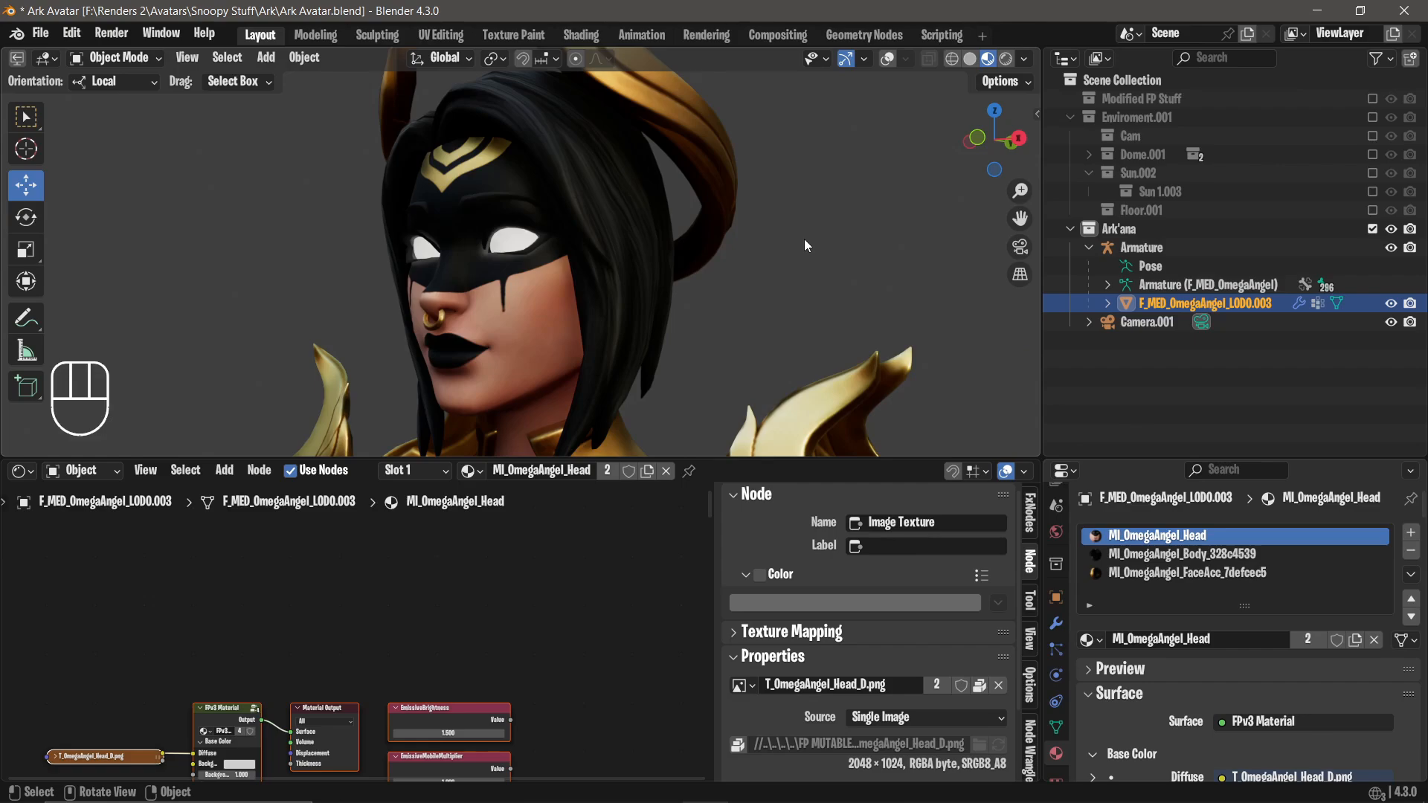
click(41, 33)
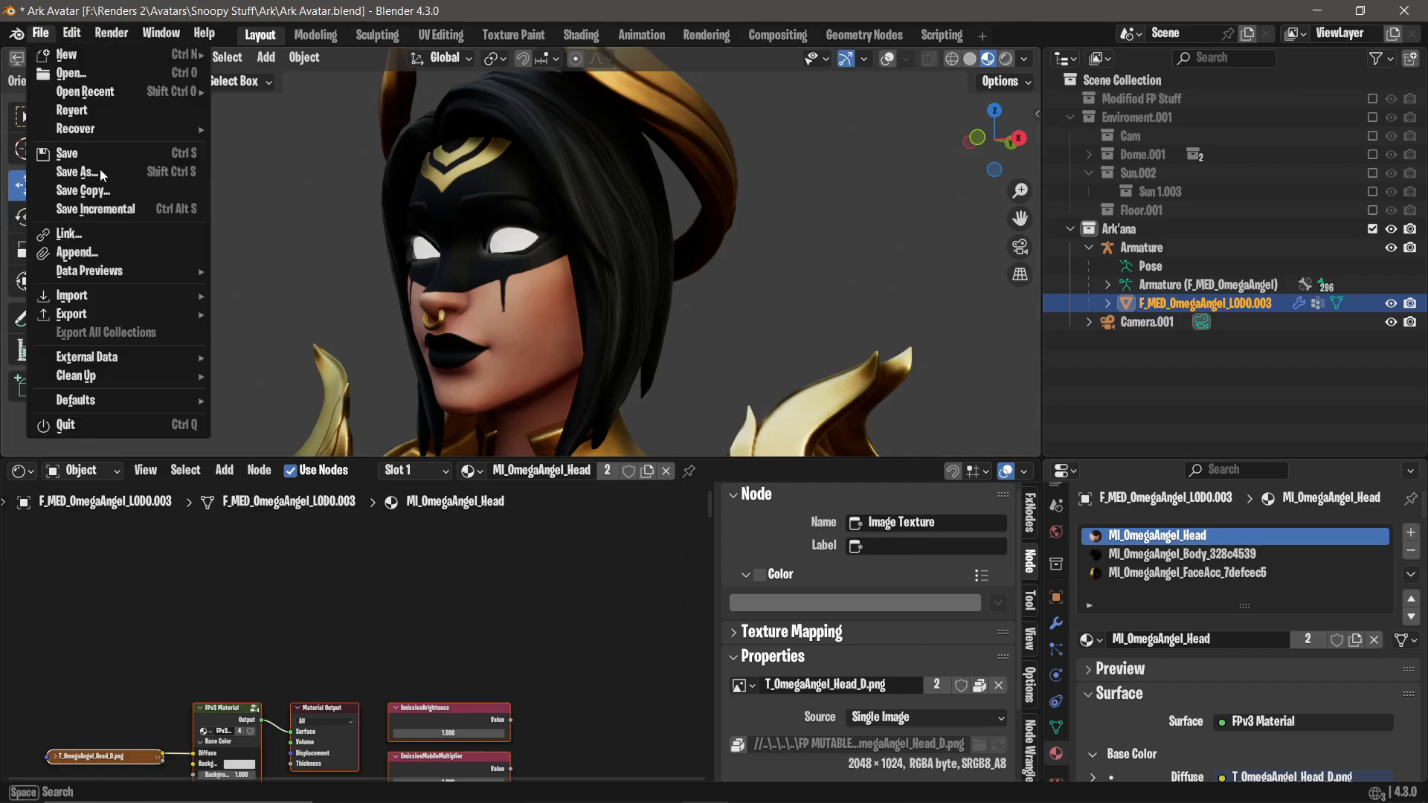
click(110, 155)
Show the viewport overlays again and delete the orthographic bake camera.
click(887, 58)
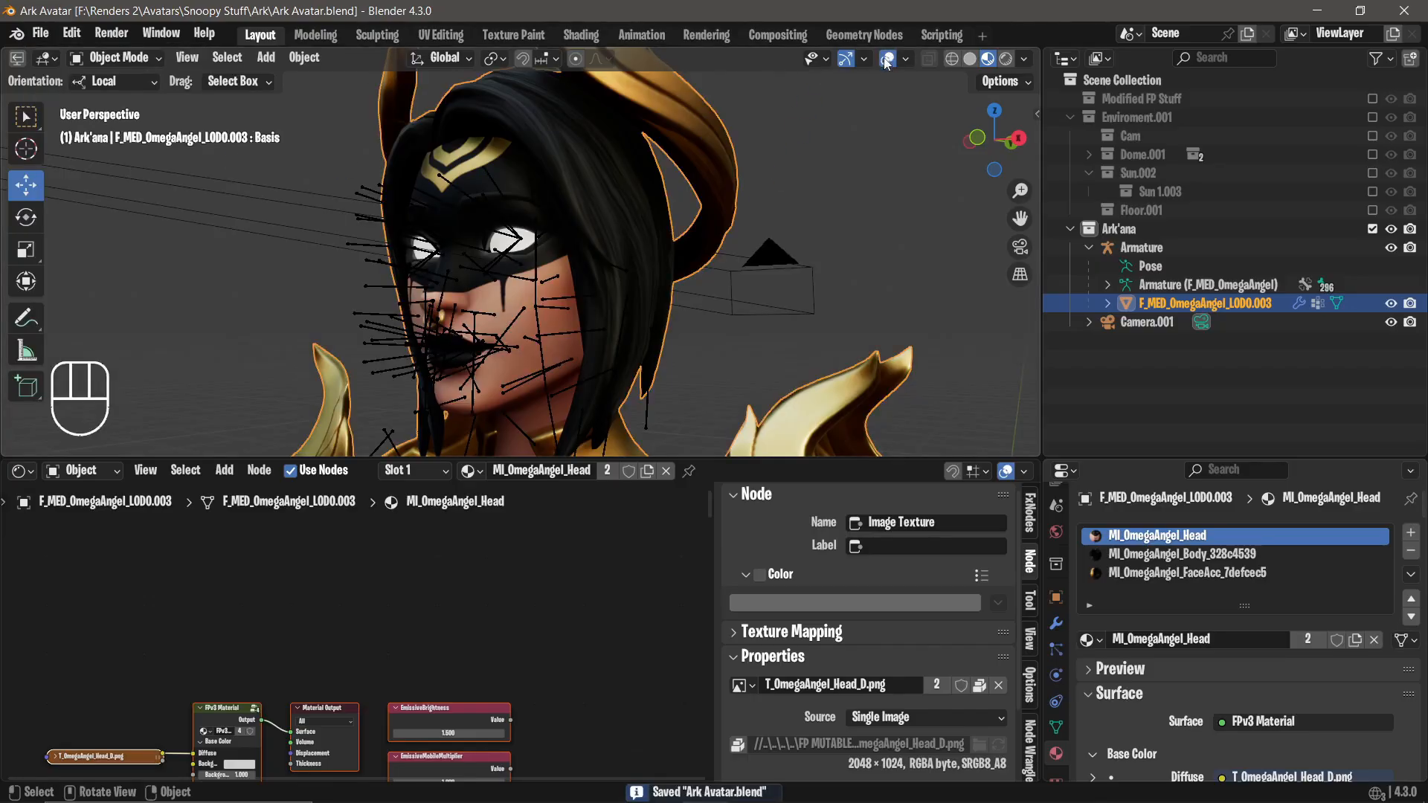
scroll(533, 171, down, 5)
middle_drag(533, 171, 579, 216)
click(621, 199)
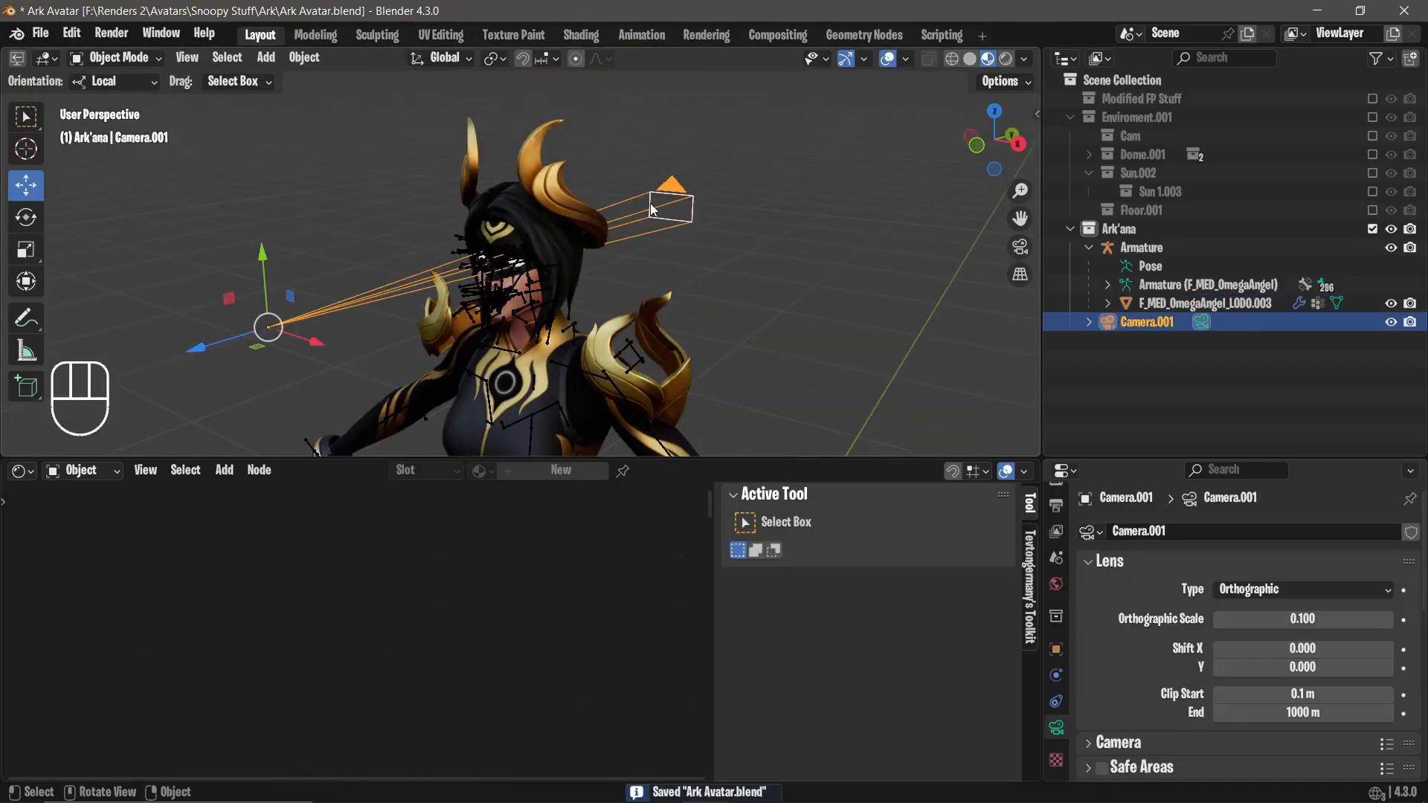
key(Delete)
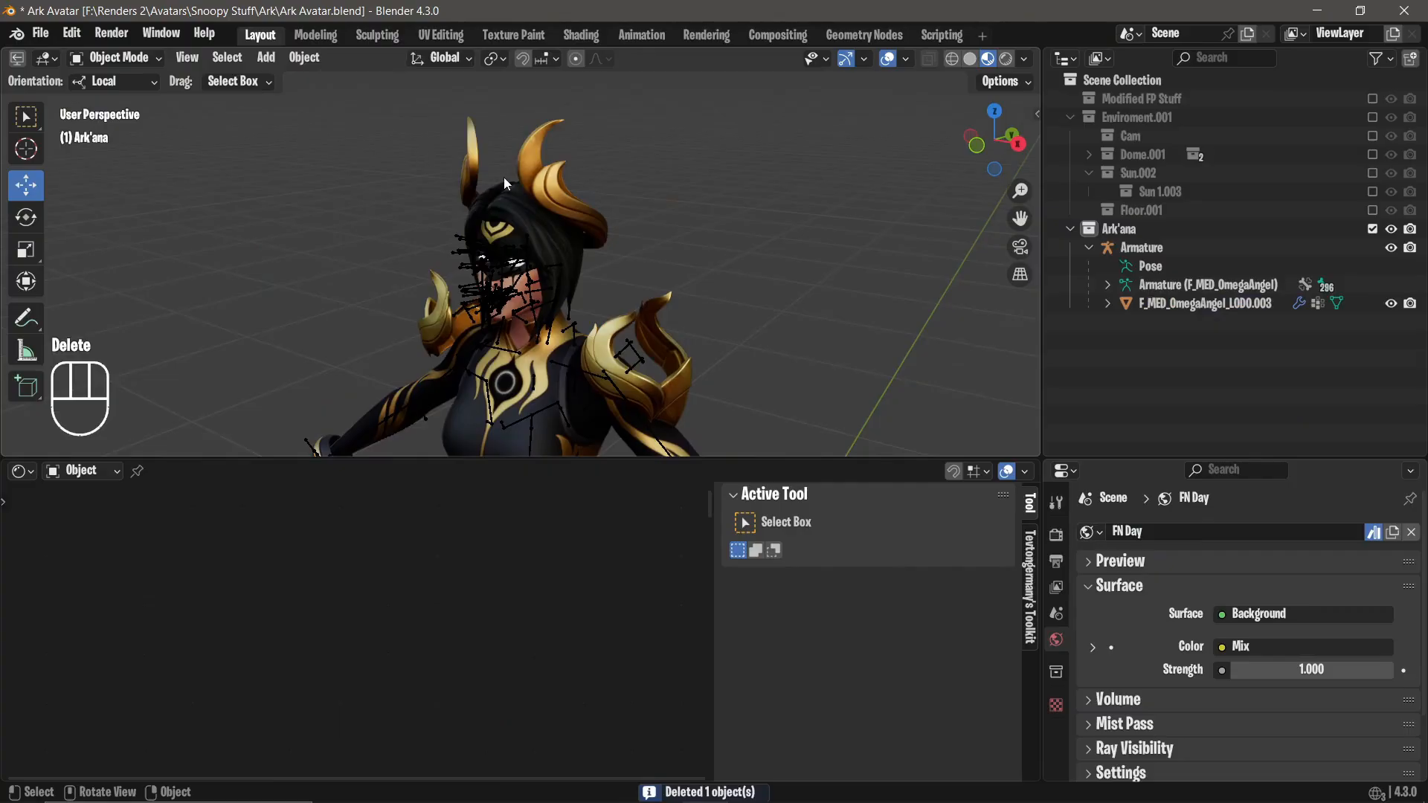
Export the scene as Ark Avatar.fbx to the Ark folder, limited to visible objects and with Add Leaf Bones disabled.
click(40, 32)
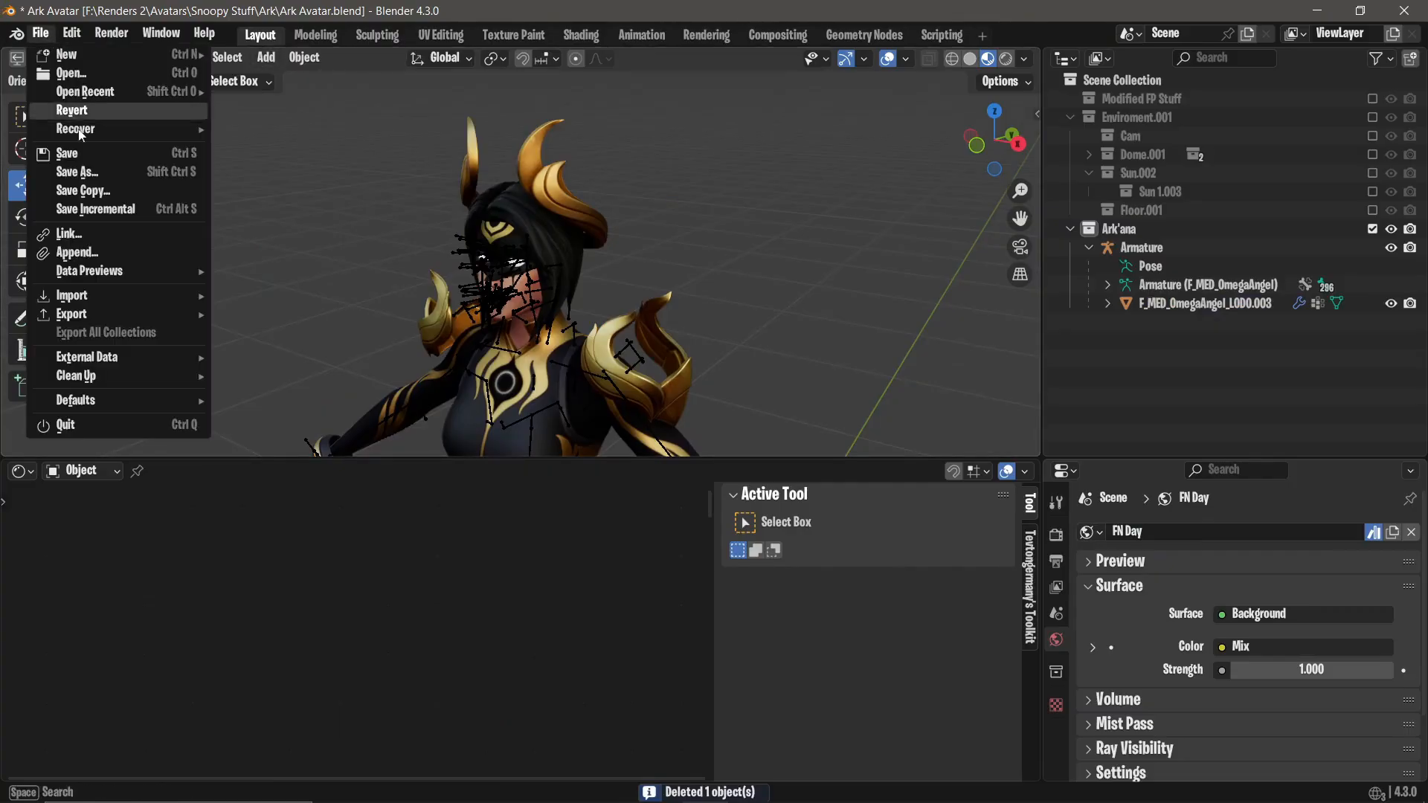
mouse_move(74, 314)
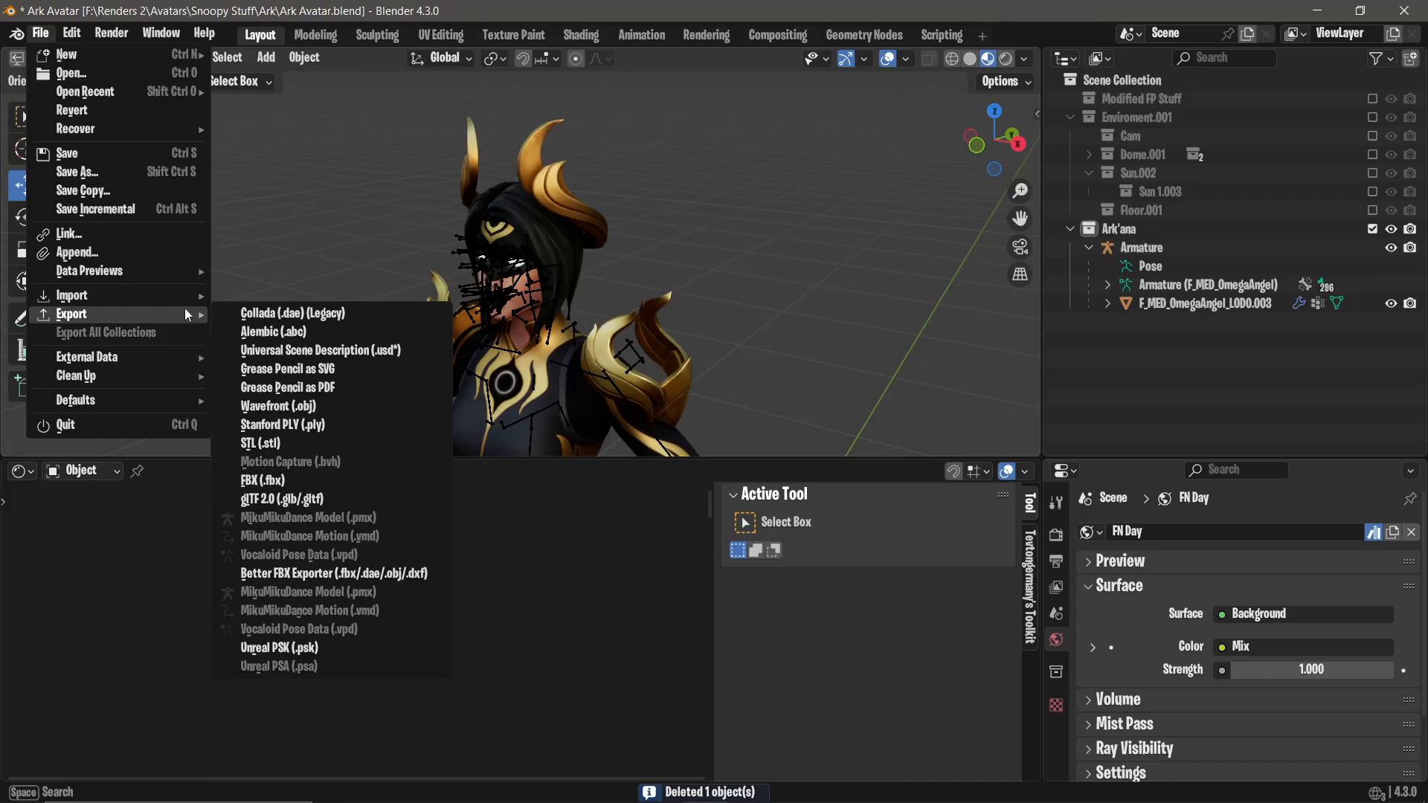
click(260, 481)
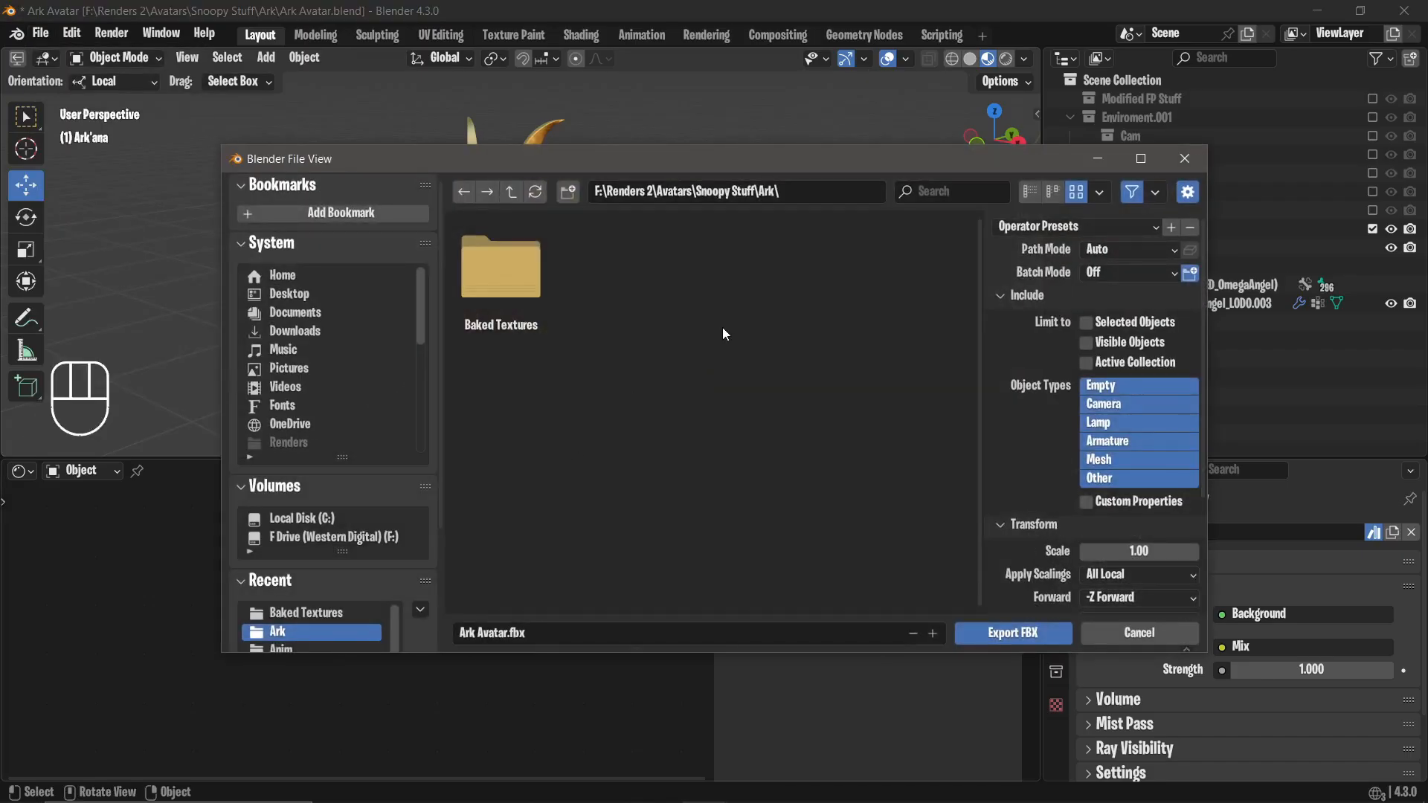
click(1087, 342)
scroll(1047, 390, down, 5)
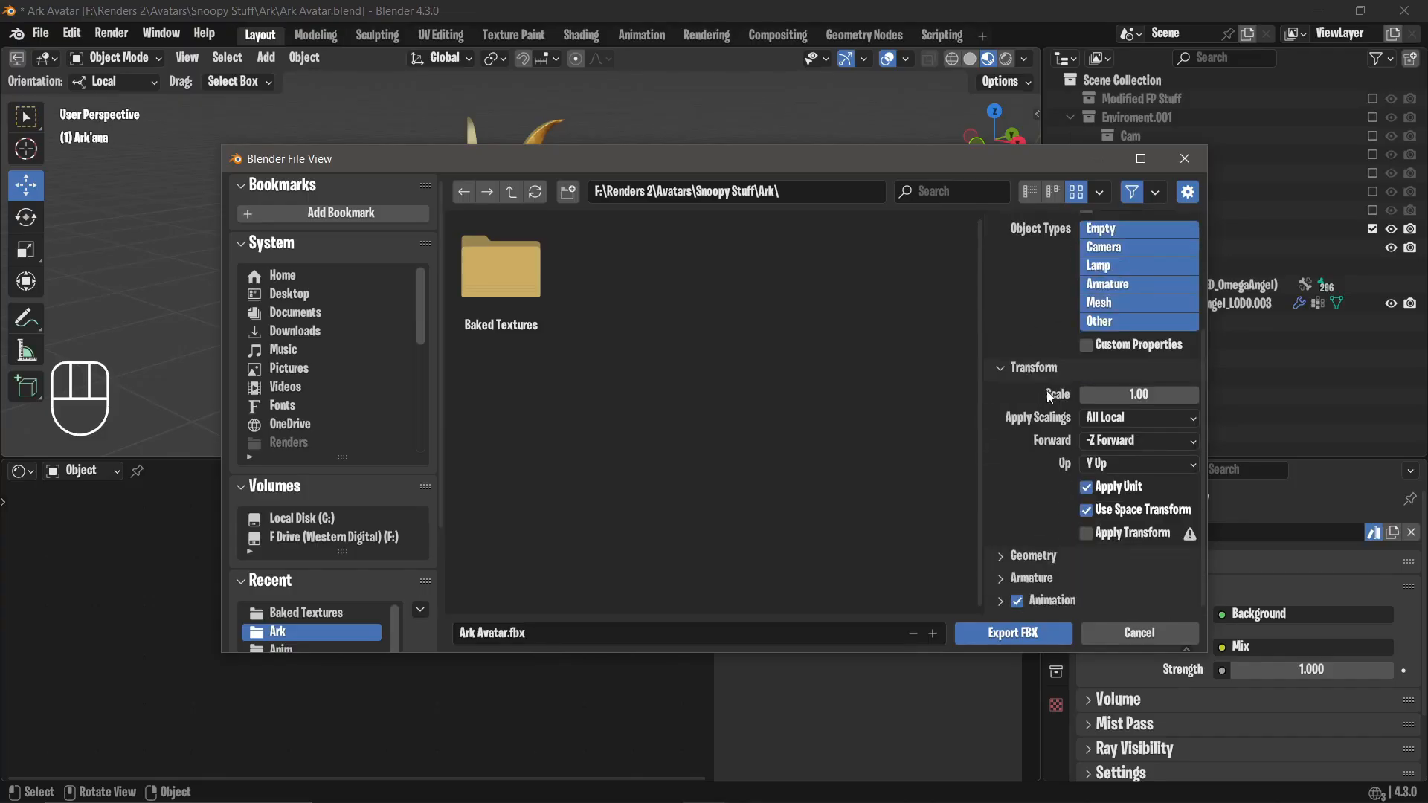
click(1032, 578)
scroll(1047, 493, down, 4)
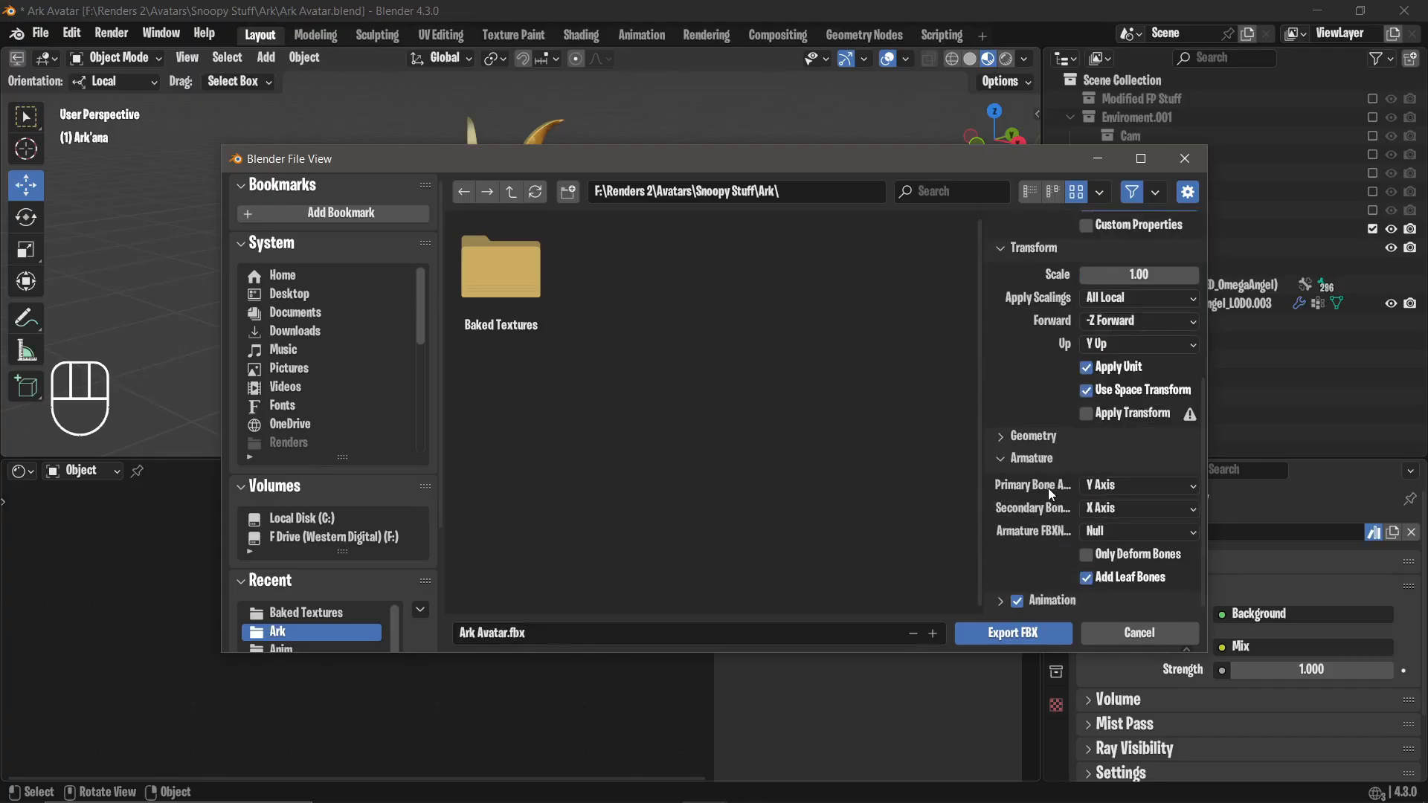
click(1088, 580)
click(1001, 637)
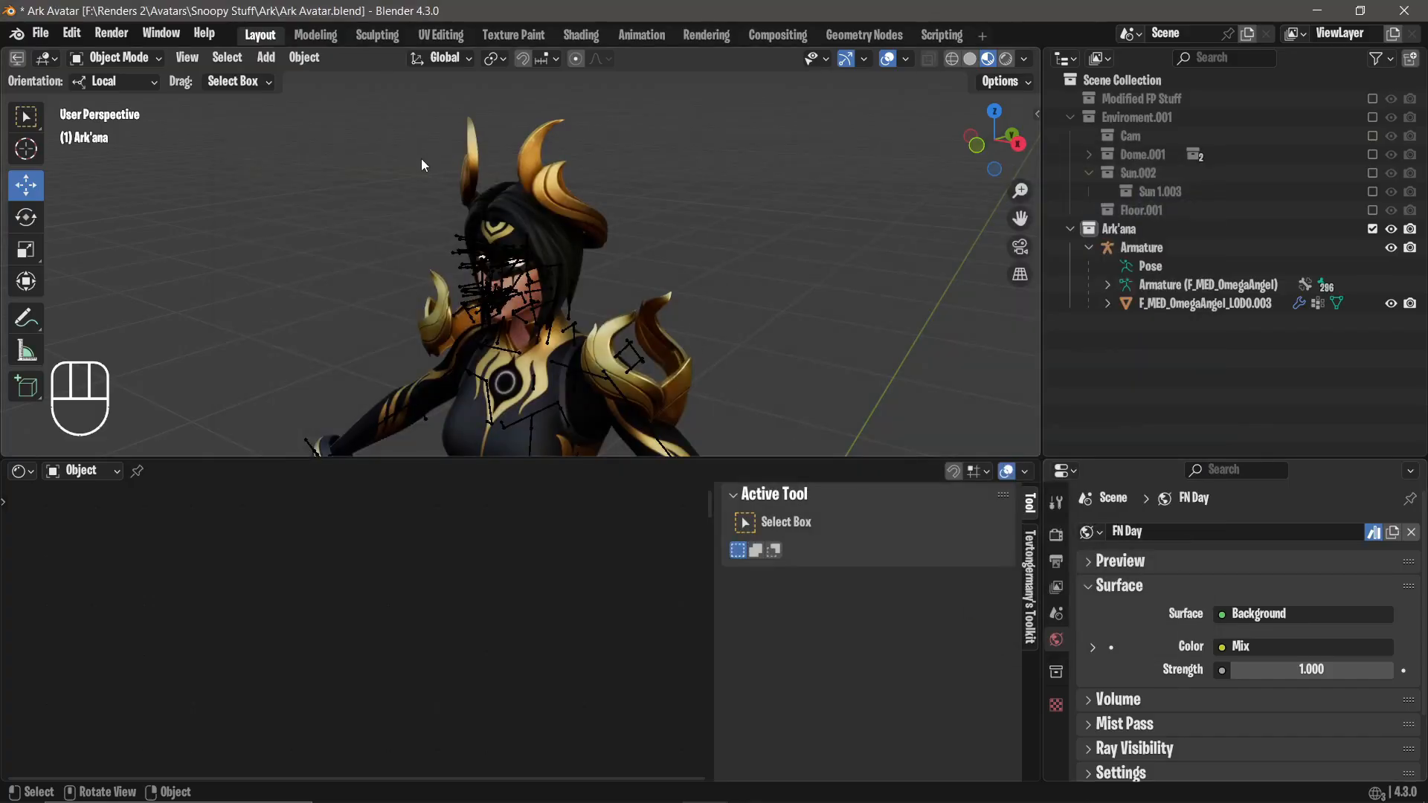